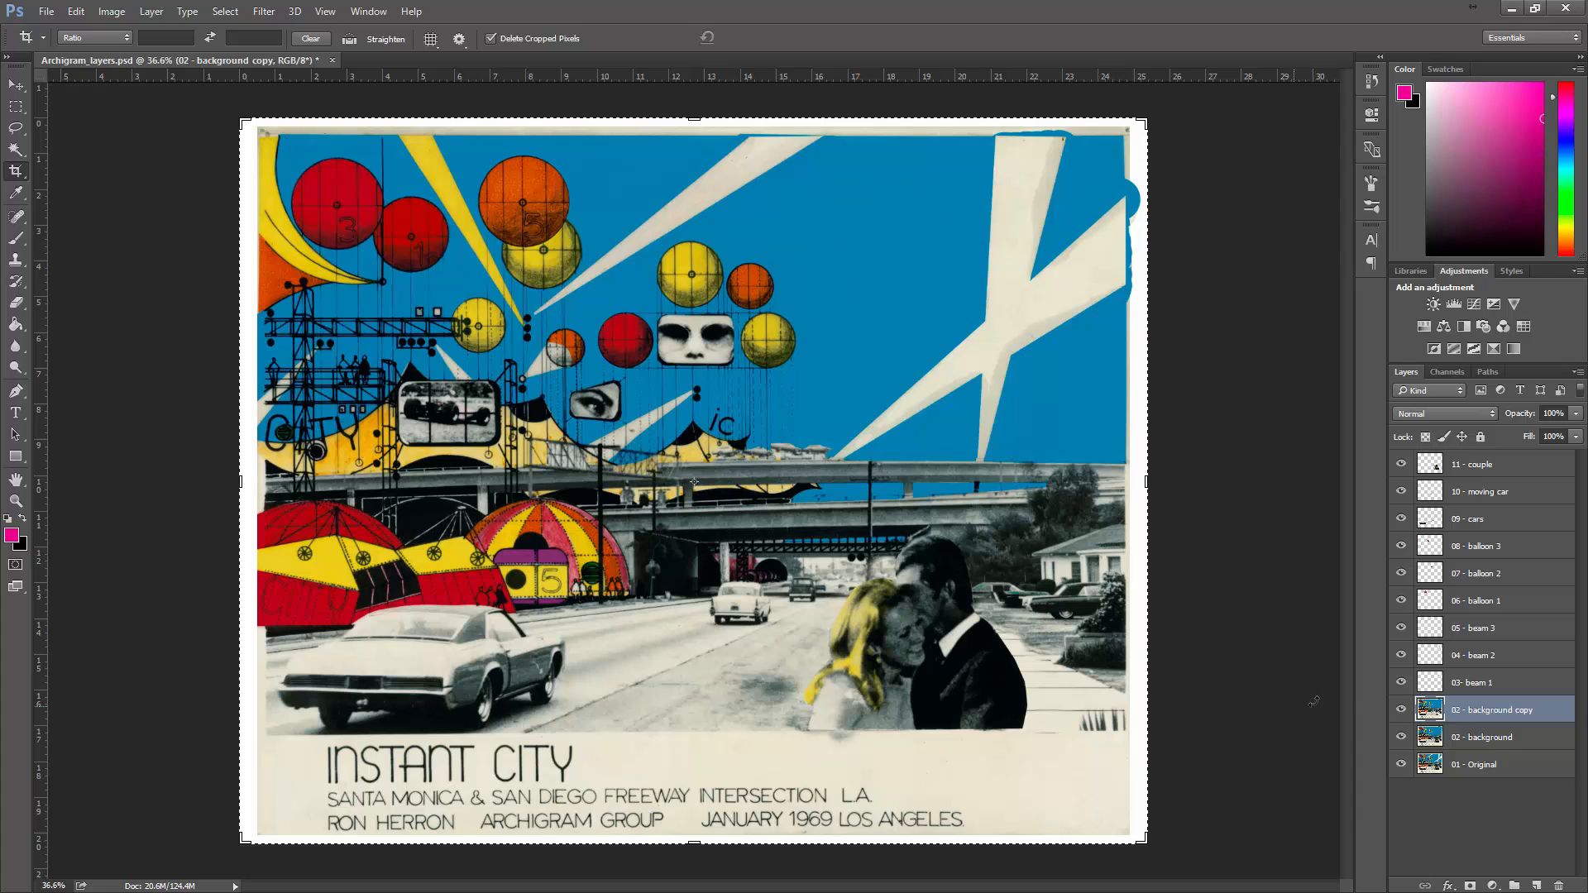
- Hide every layer except 03- beam 1 to view the cut-out beam on its own
drag(1401, 464, 1402, 519)
drag(1390, 573, 1401, 754)
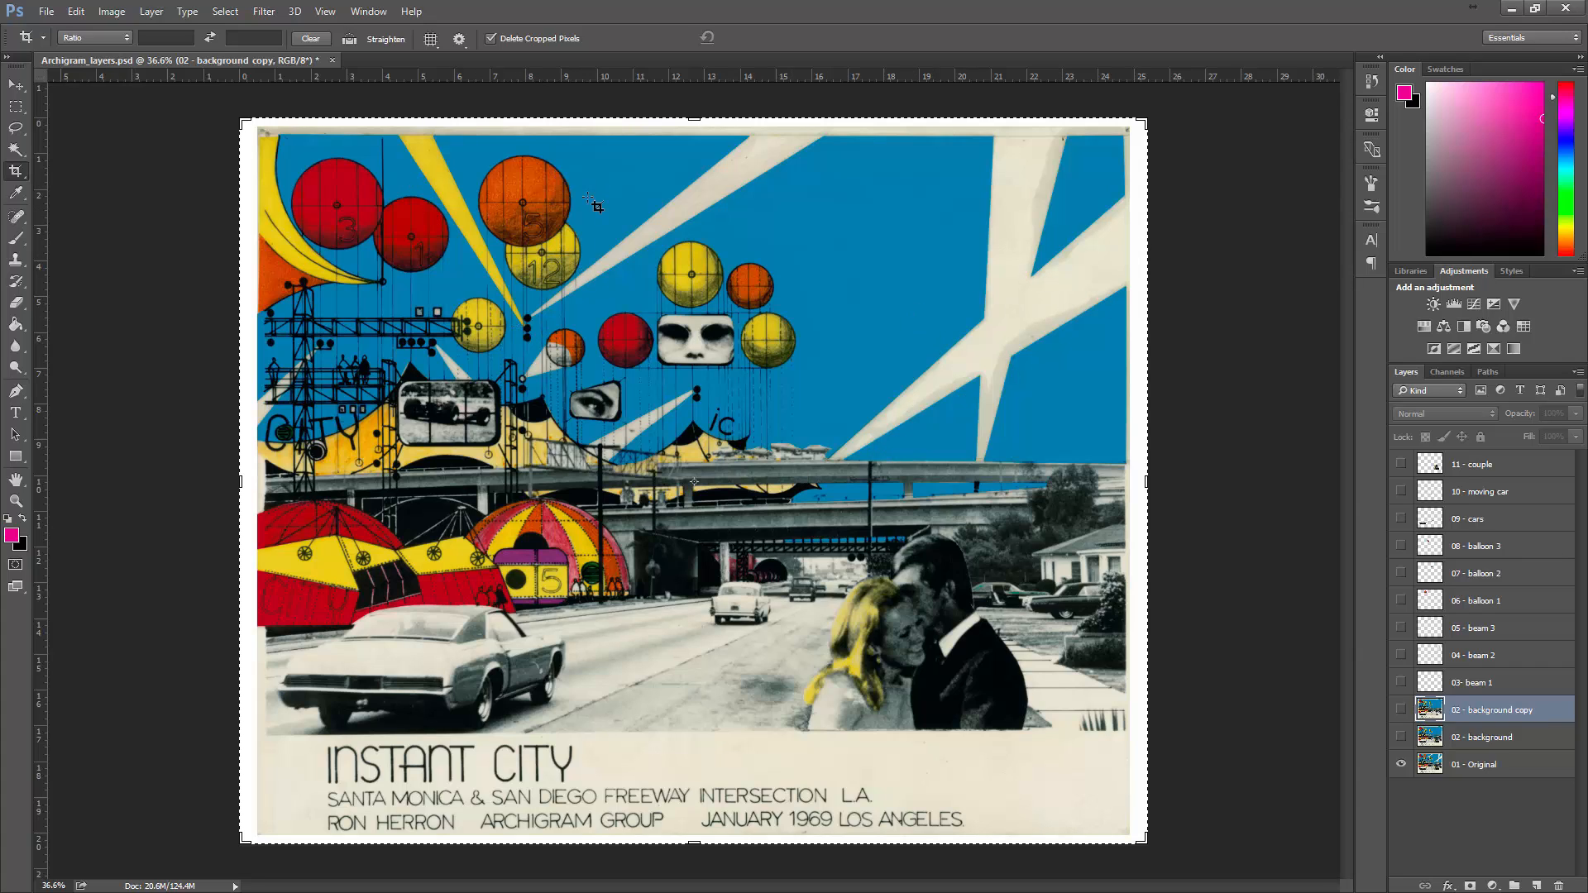
click(1402, 683)
click(1401, 765)
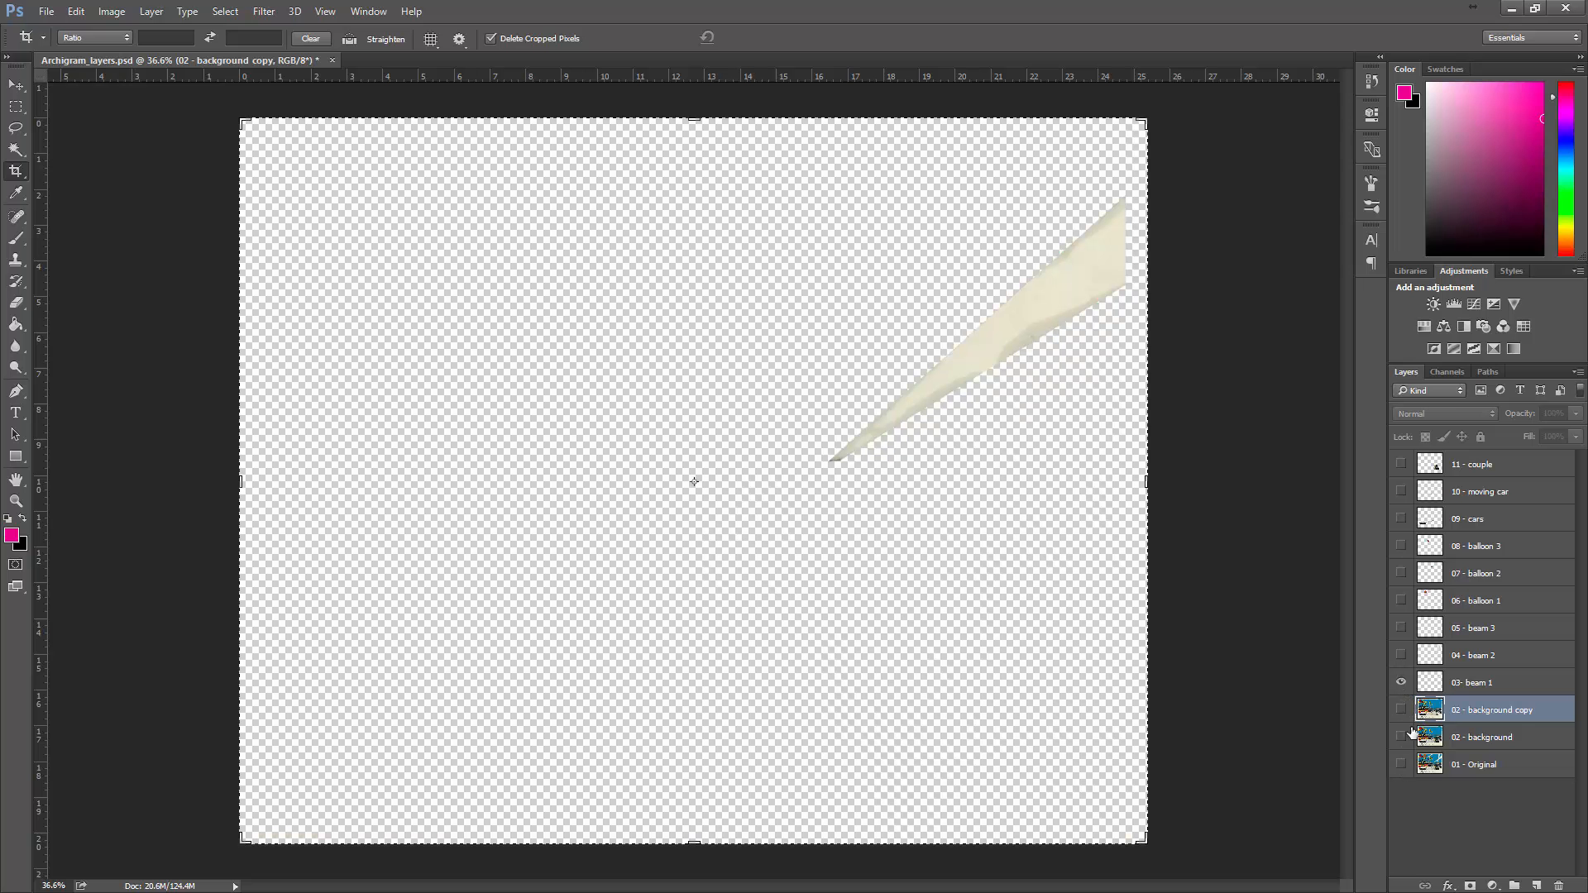
- Show the remaining cut-out layers from 04 - beam 2 up to 11 - couple, followed by the original and background layers
click(1402, 656)
click(1402, 628)
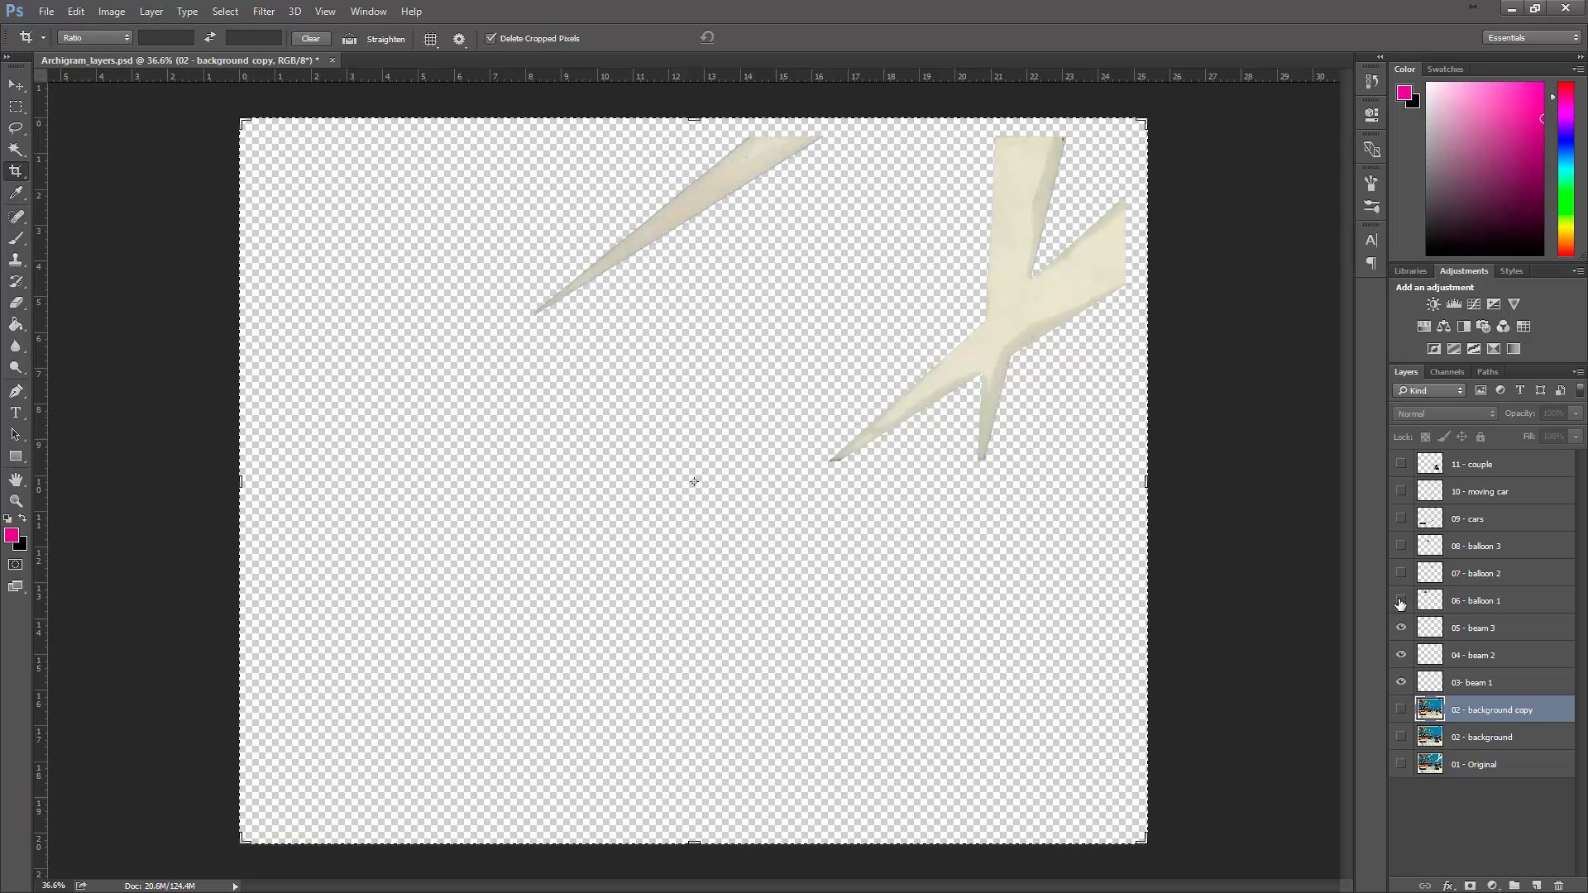
click(1402, 601)
click(1401, 573)
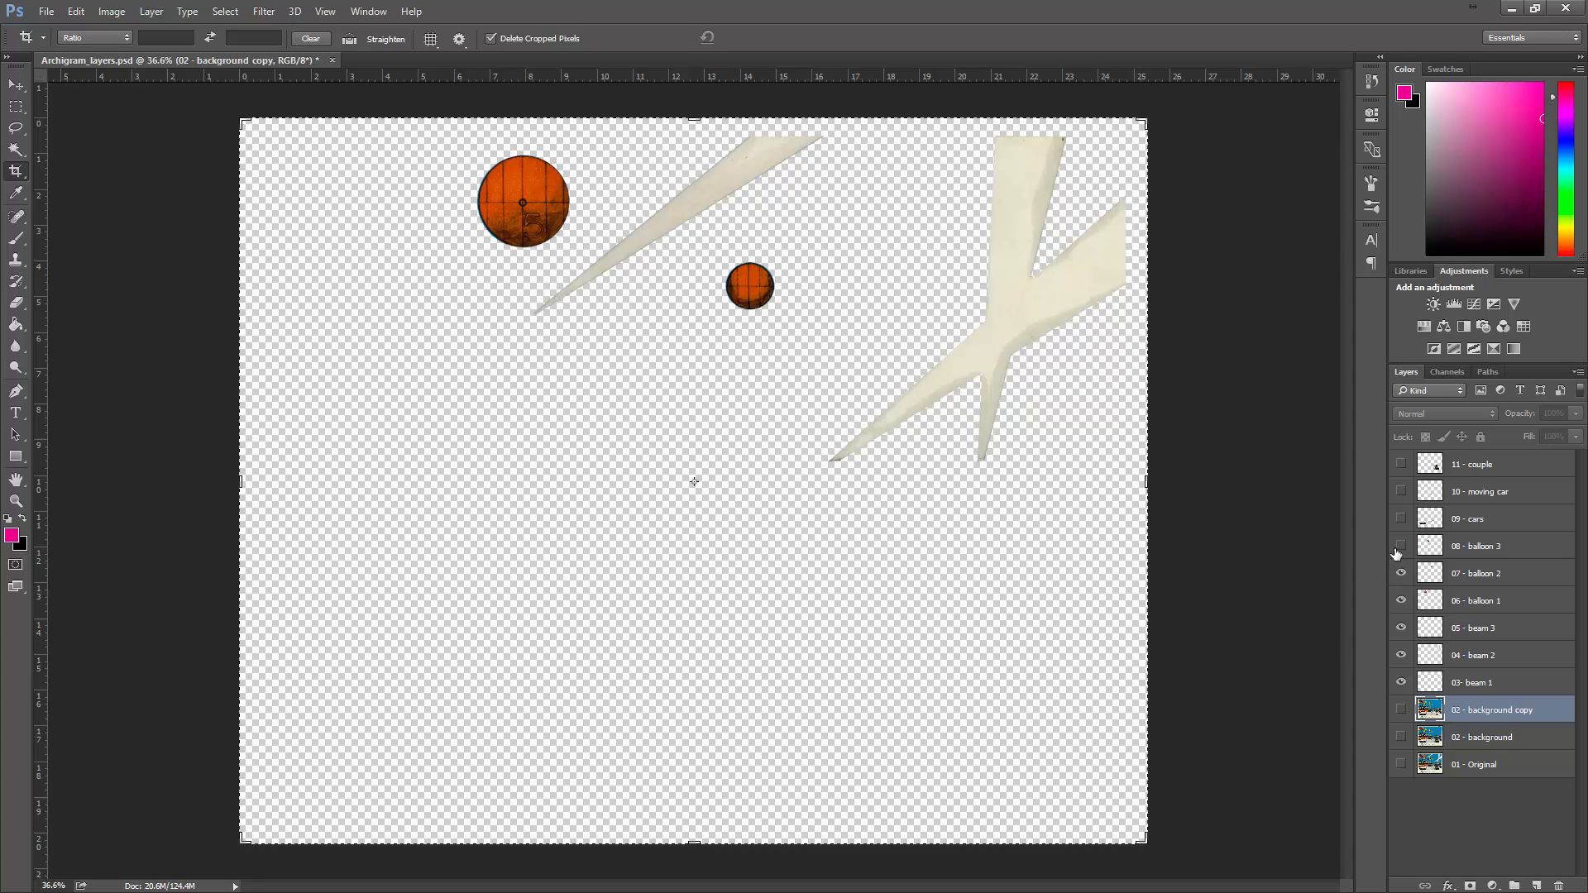
click(1401, 546)
click(1402, 519)
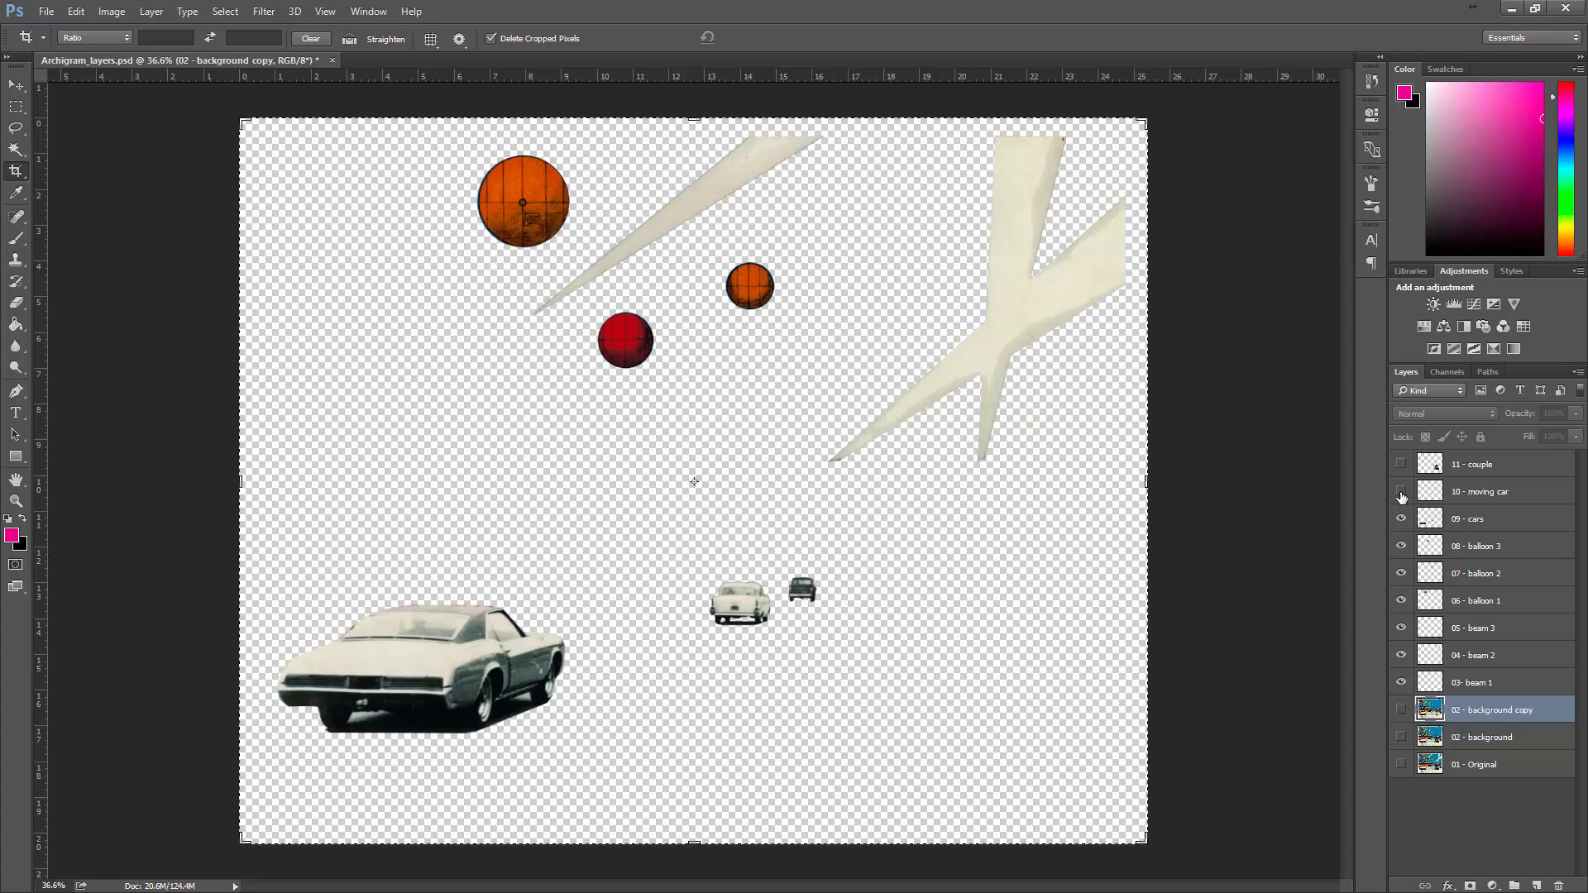
click(1401, 464)
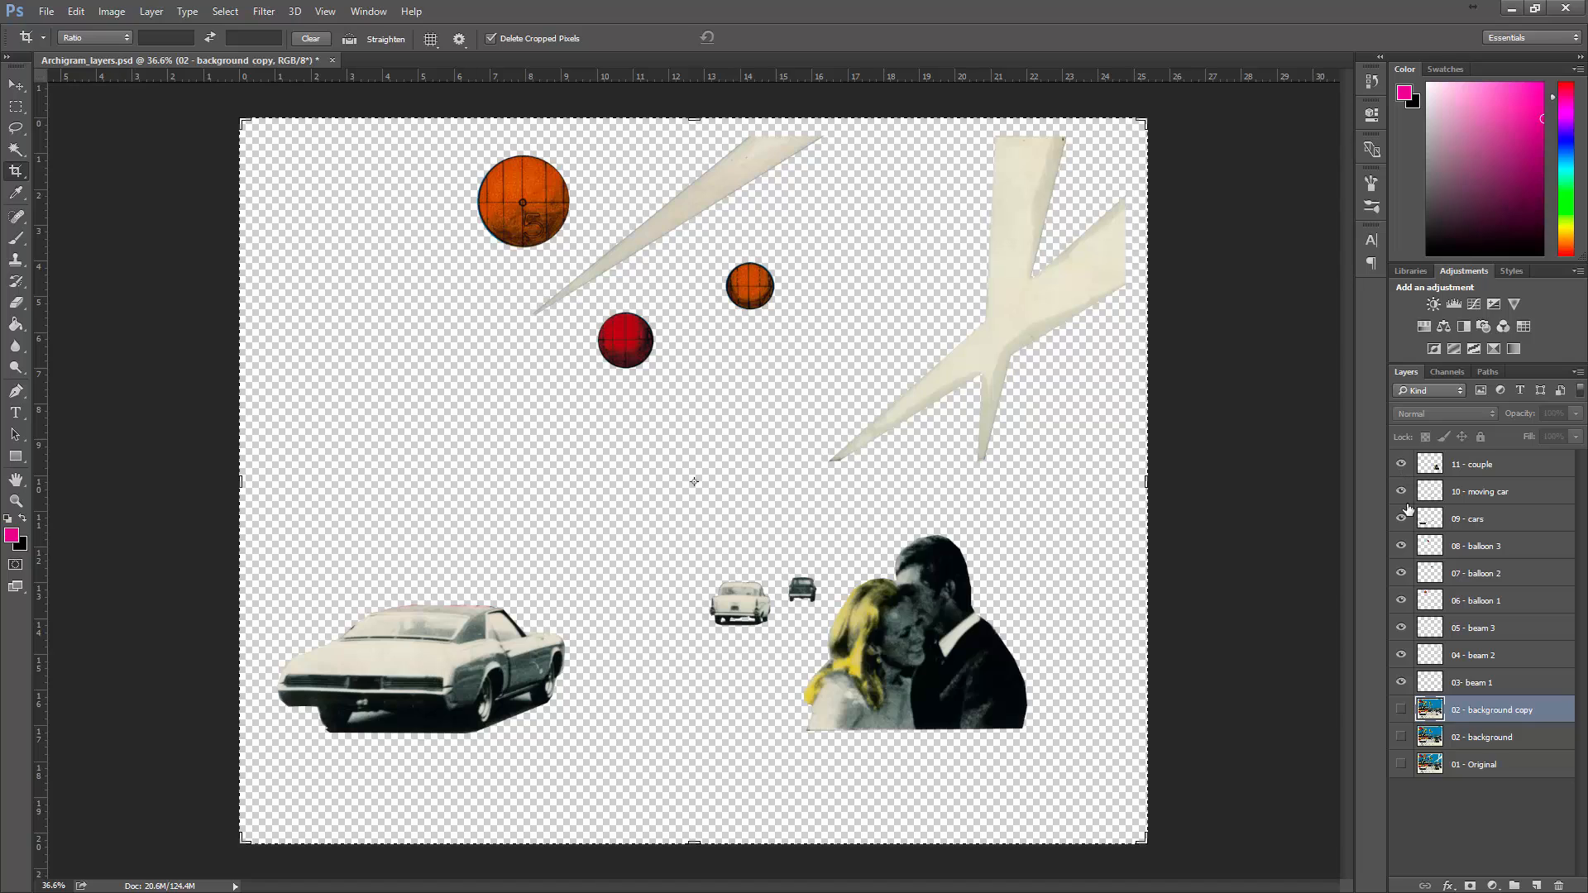
click(1402, 764)
click(1401, 709)
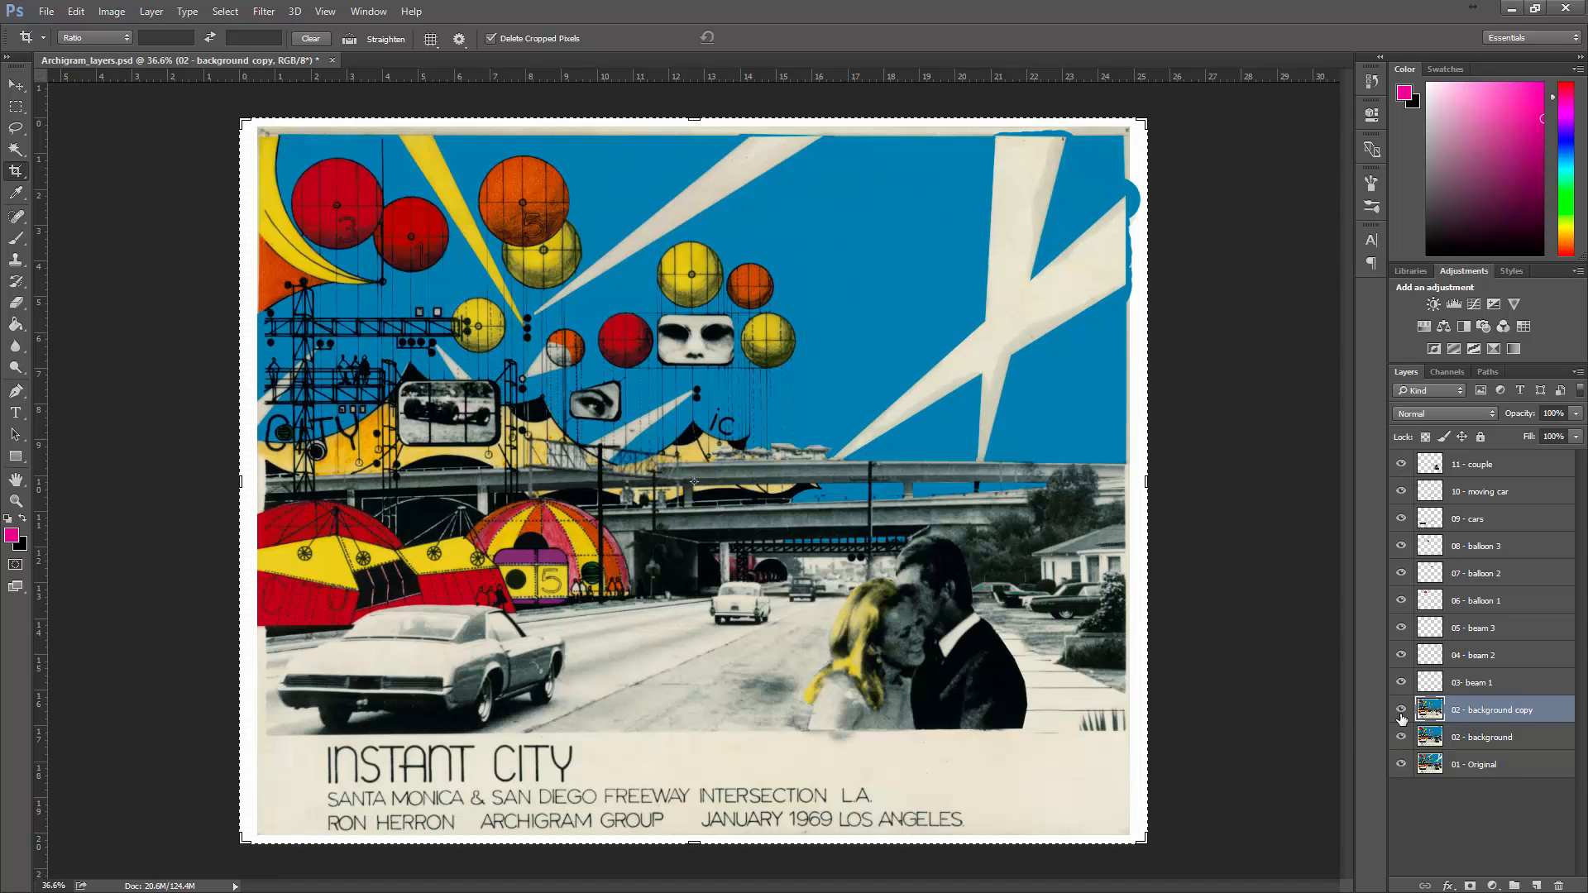
- Hide all other layers to view 02 - background alone, and compare it with the 02 - background copy layer
click(1402, 764)
click(1401, 737)
click(1402, 709)
drag(1402, 683, 1405, 437)
click(1402, 738)
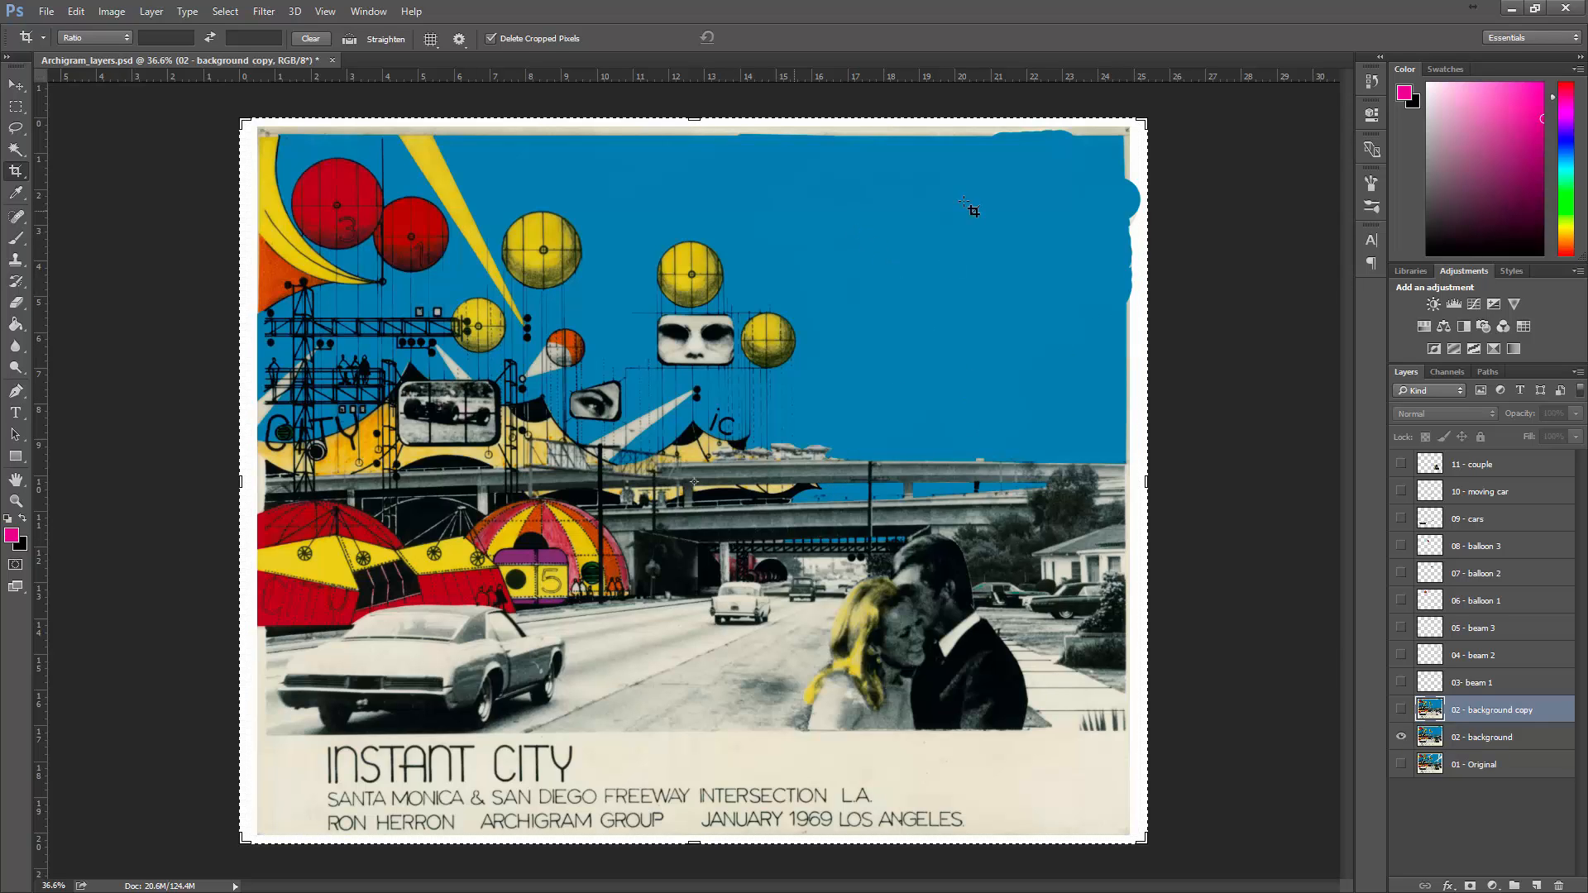
click(1402, 710)
click(1401, 737)
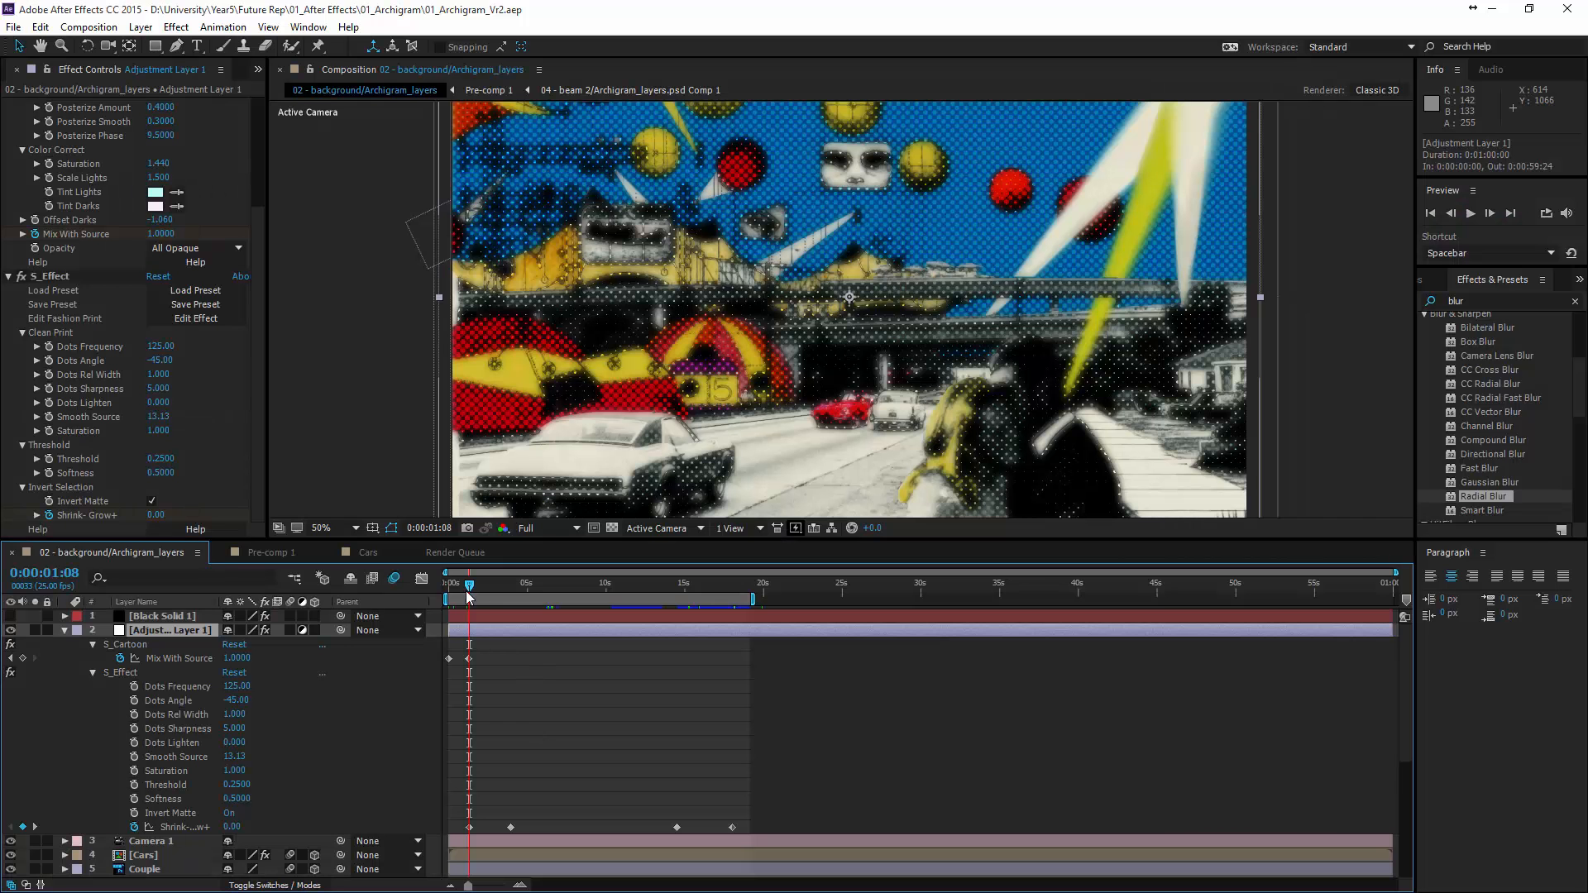
- In After Effects, scrub the finished Archigram animation to about 5 seconds and create a new project
drag(469, 593, 534, 598)
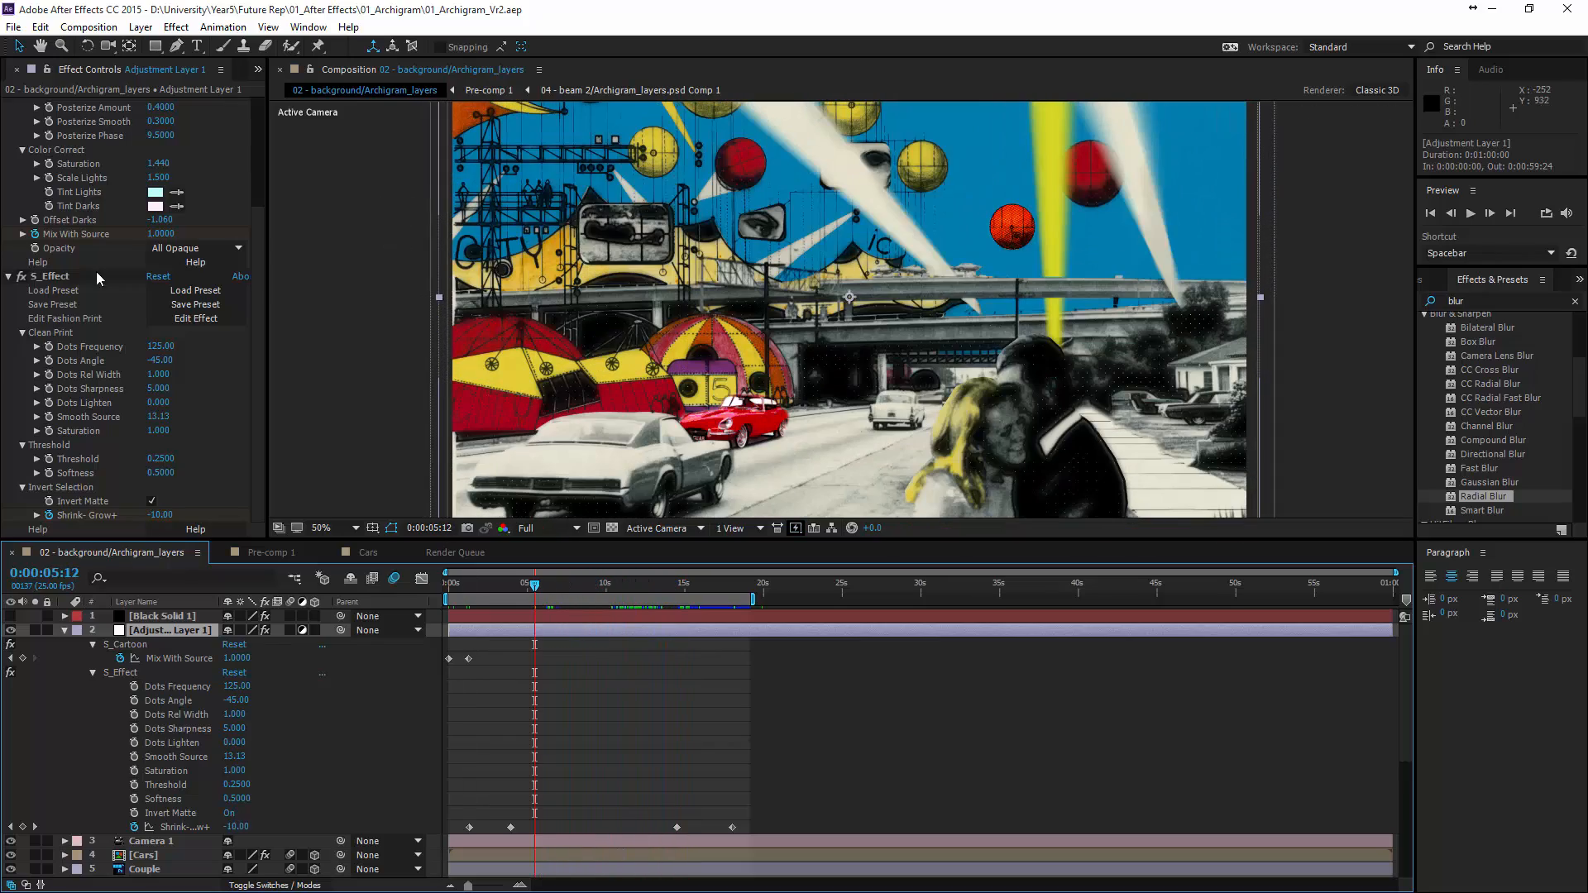
click(14, 28)
mouse_move(59, 46)
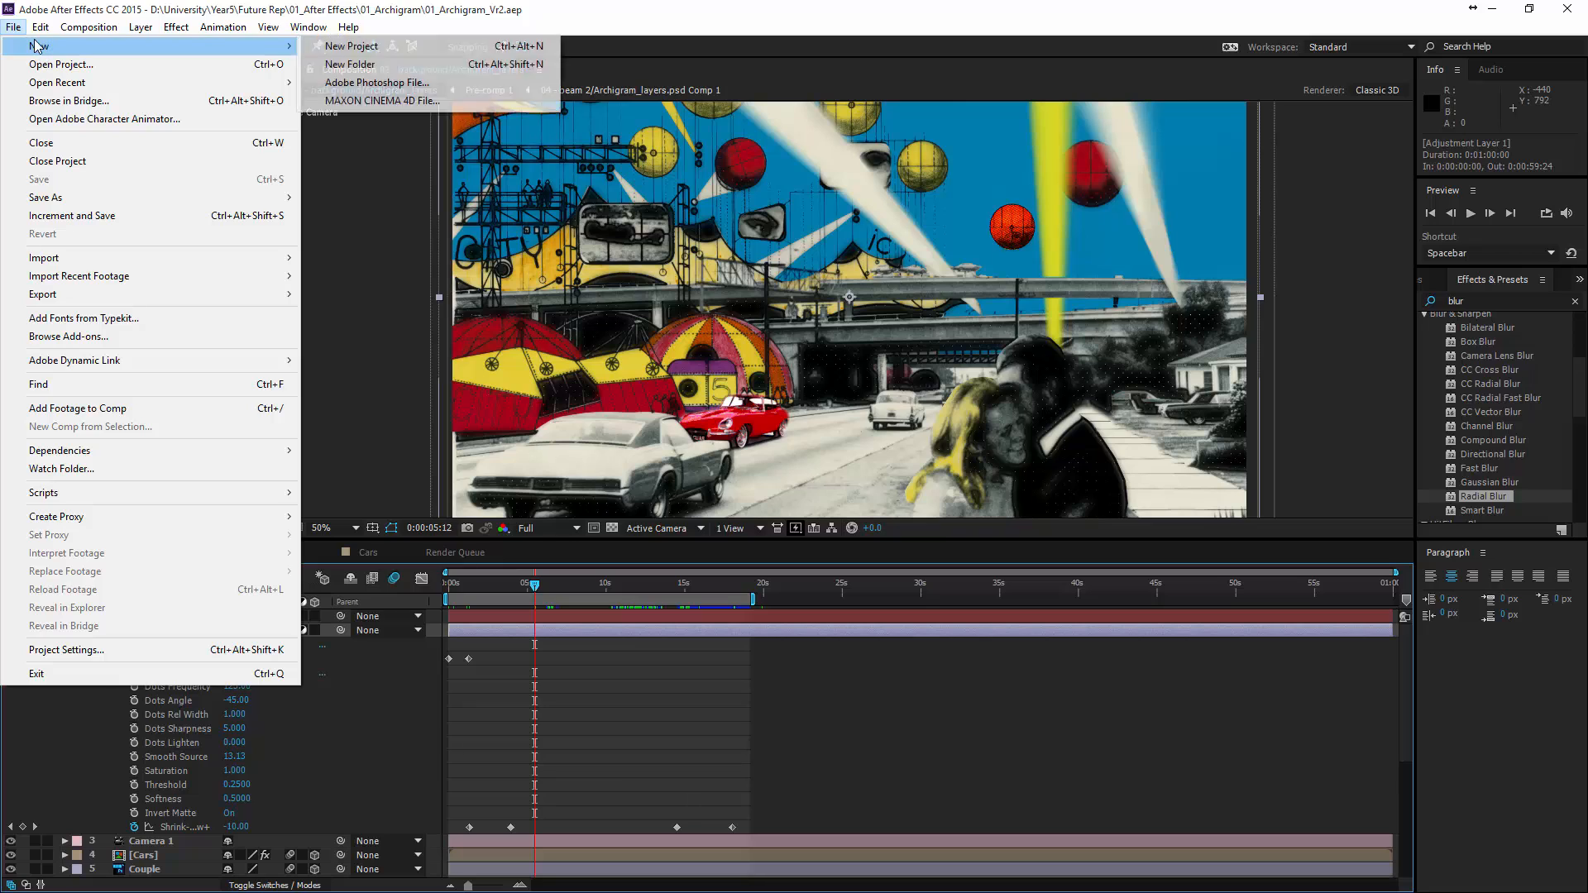
click(352, 47)
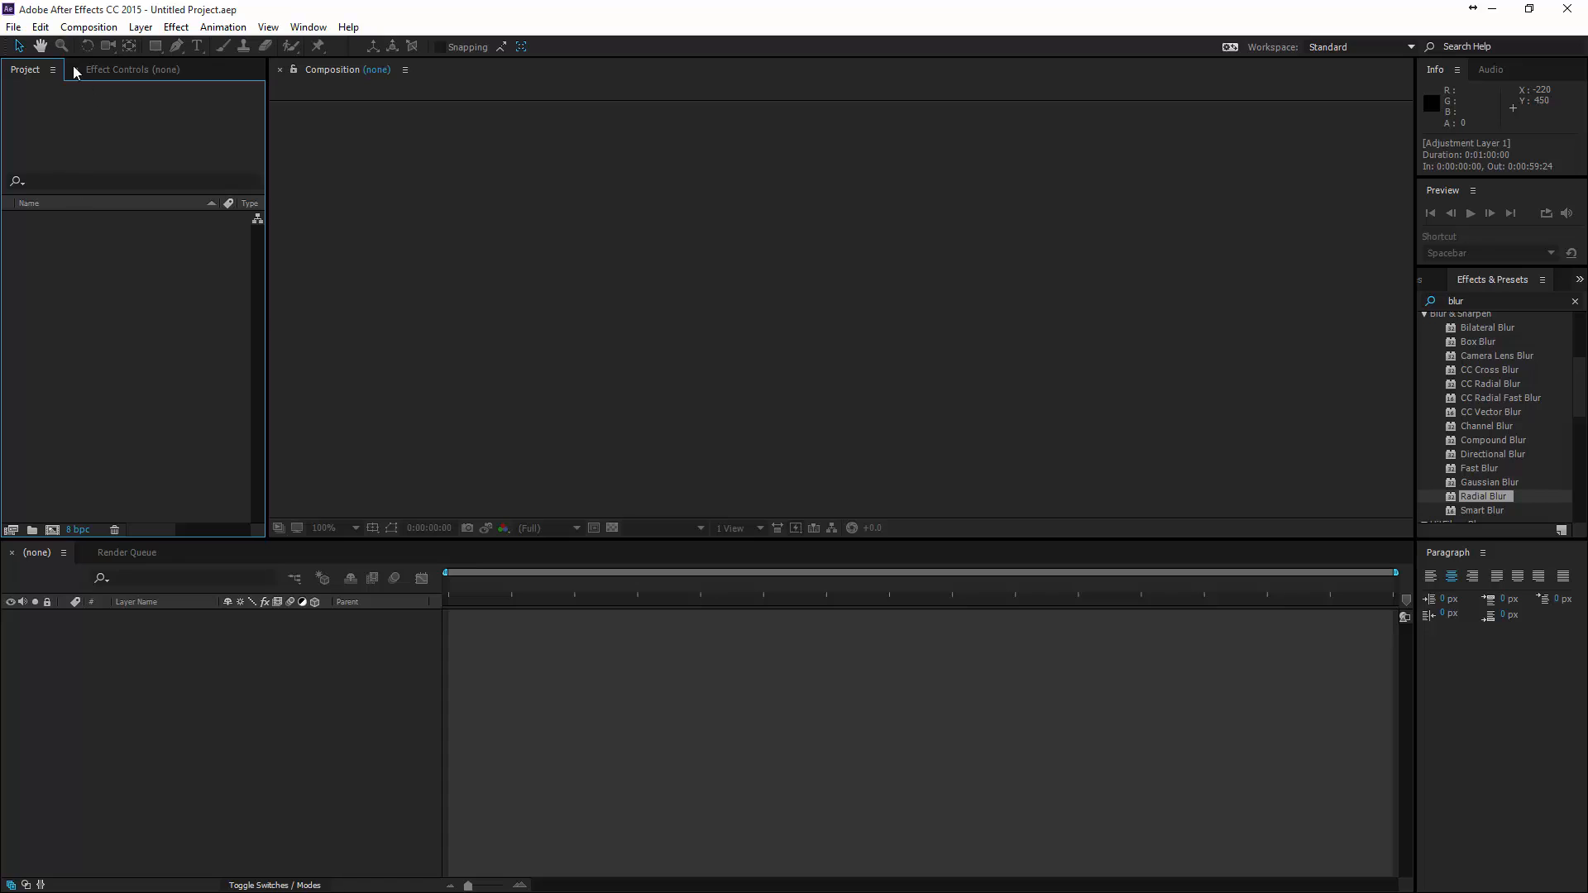
- Create a composition with the PAL D1/DV Widescreen Square Pixel preset and a 15-second duration, and fit it to the viewer
click(81, 29)
click(91, 47)
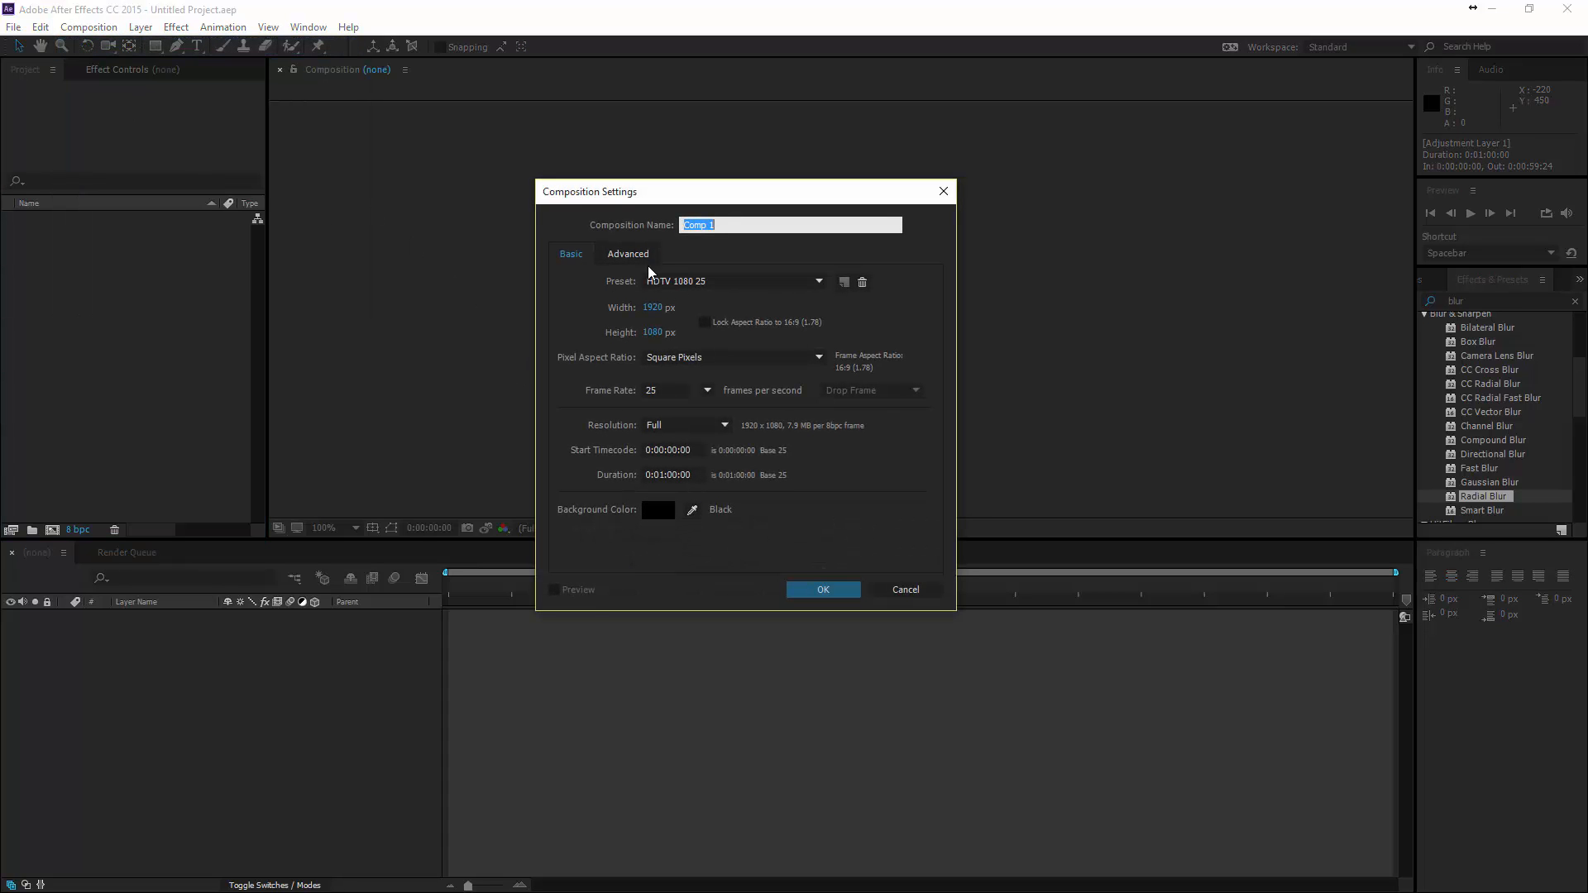
click(695, 283)
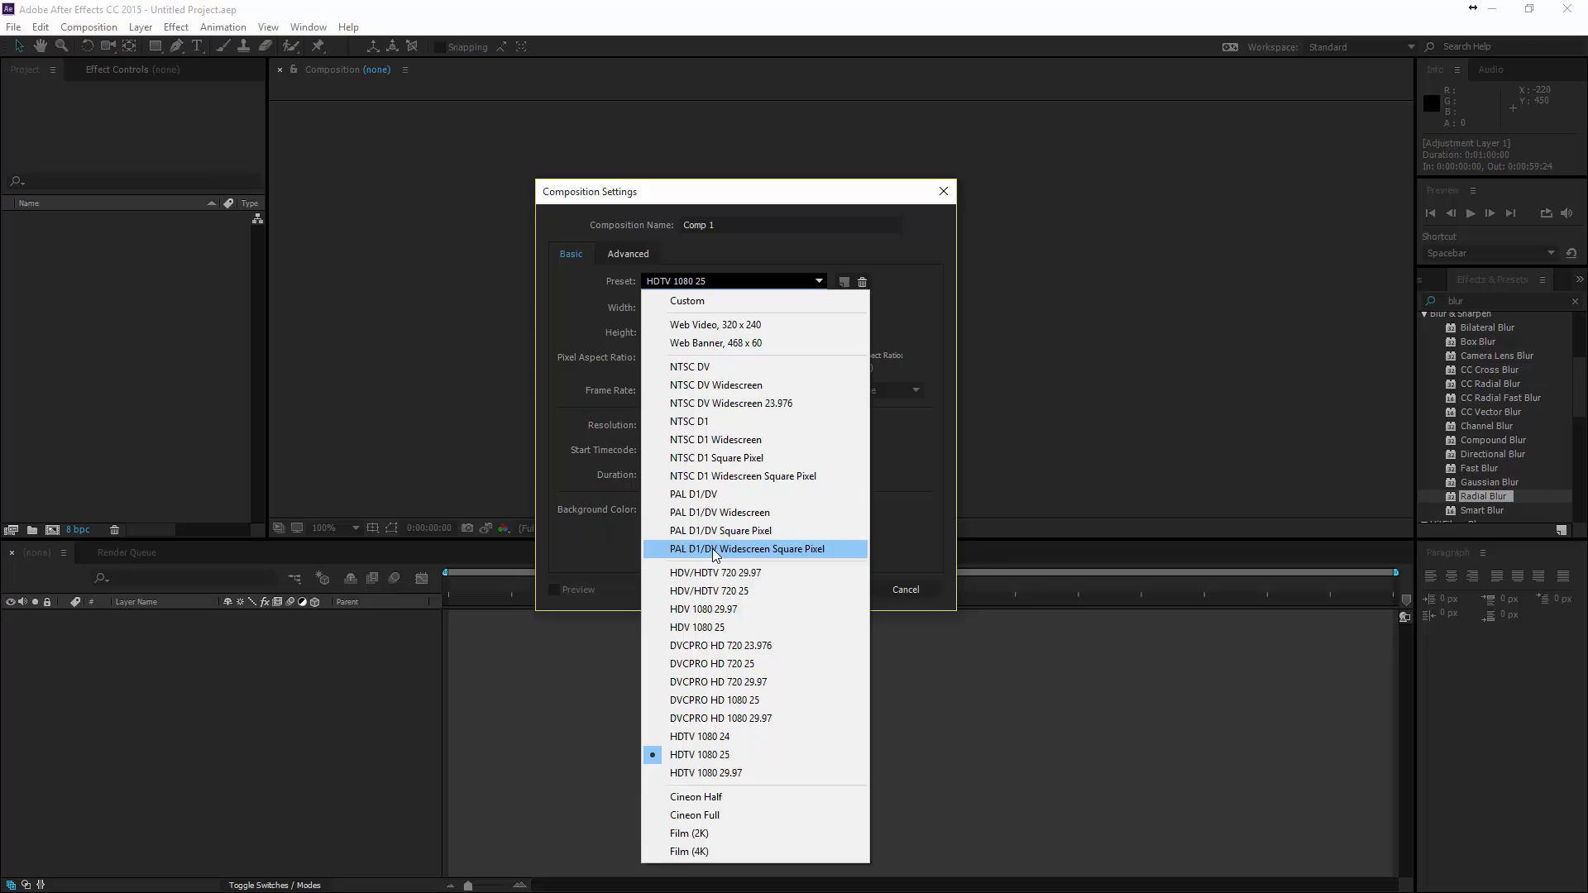
click(782, 553)
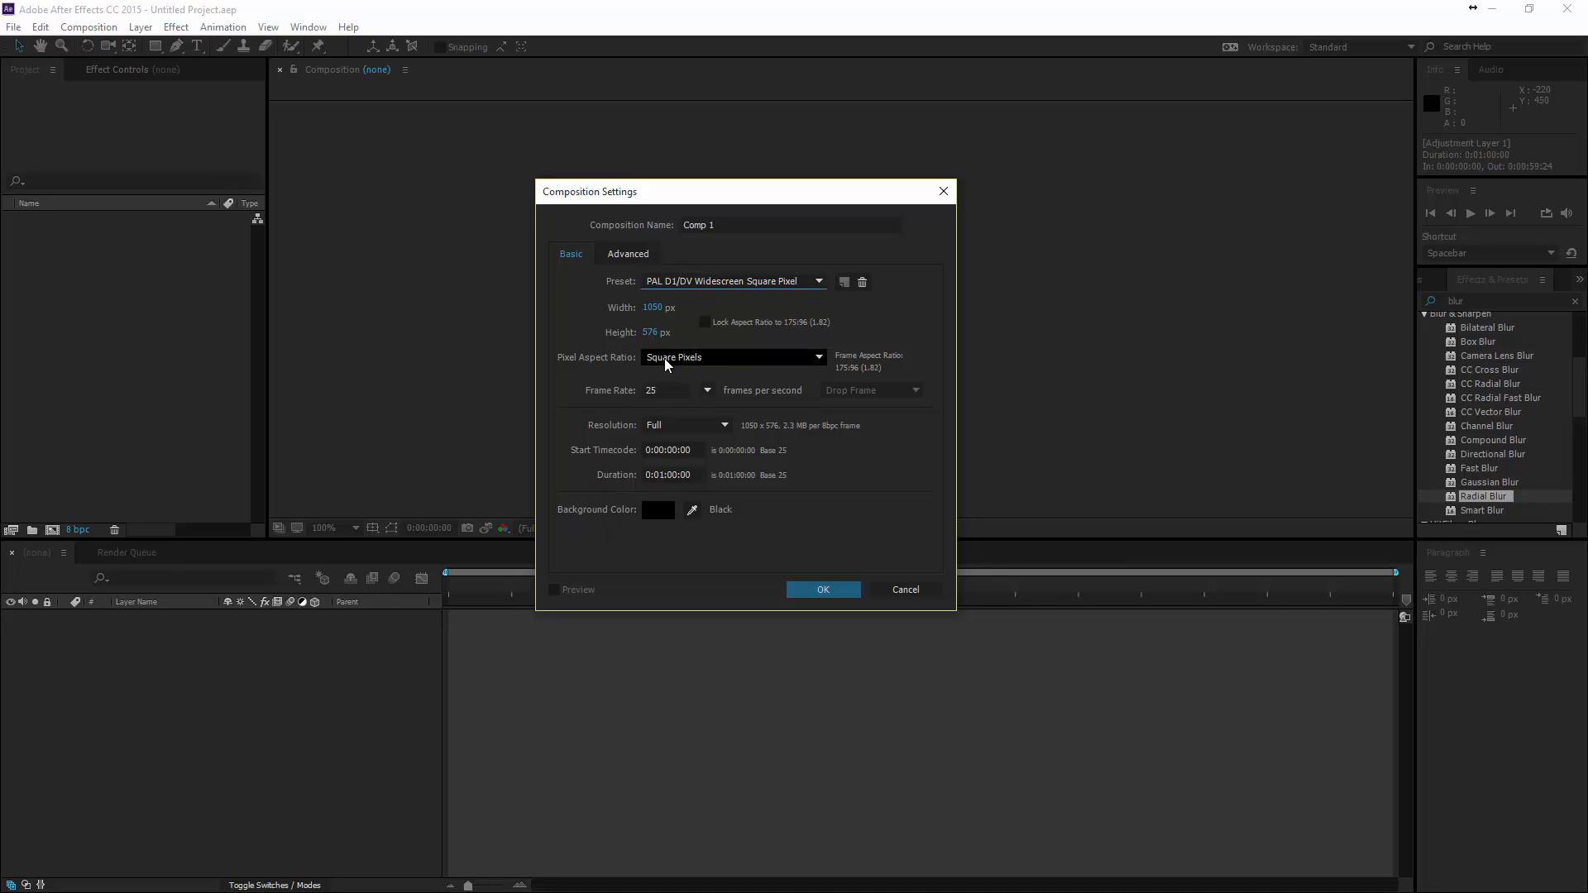
click(696, 361)
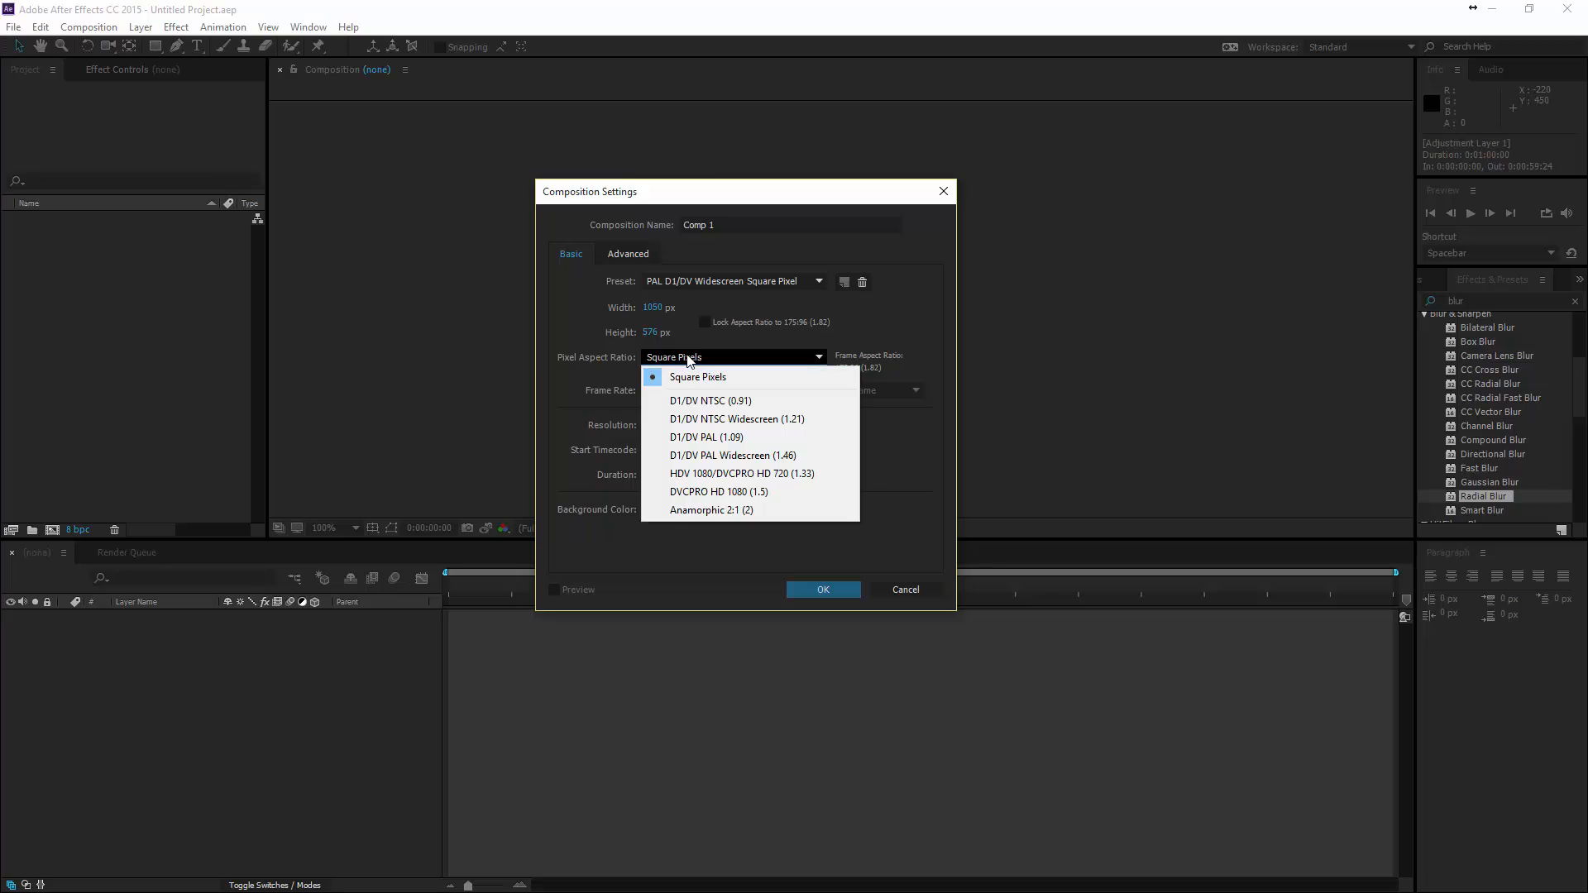
click(688, 360)
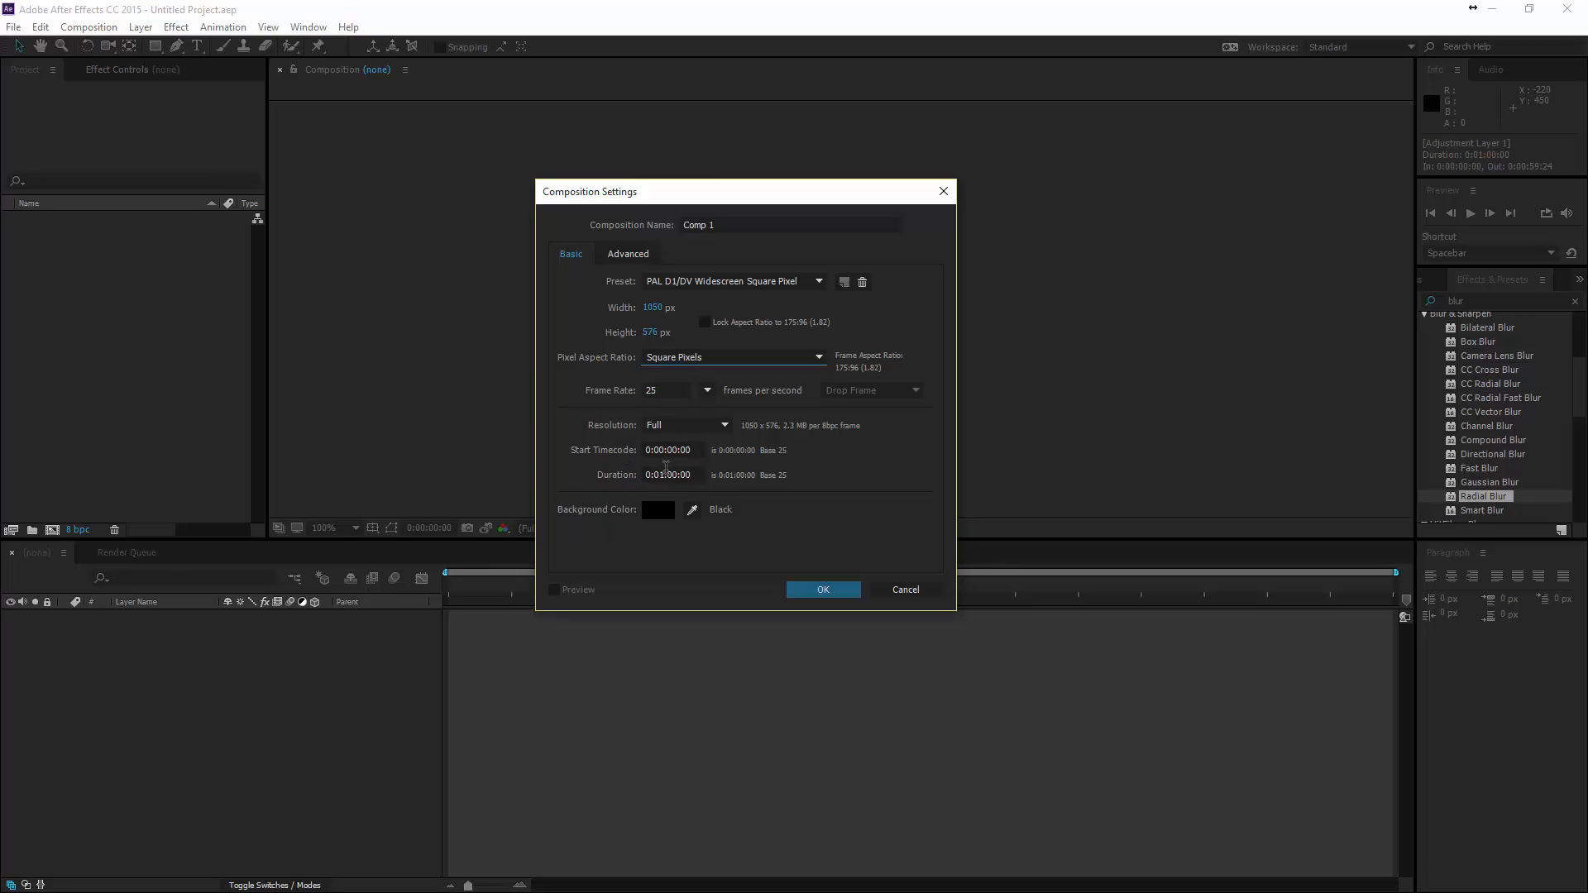
click(664, 472)
click(818, 592)
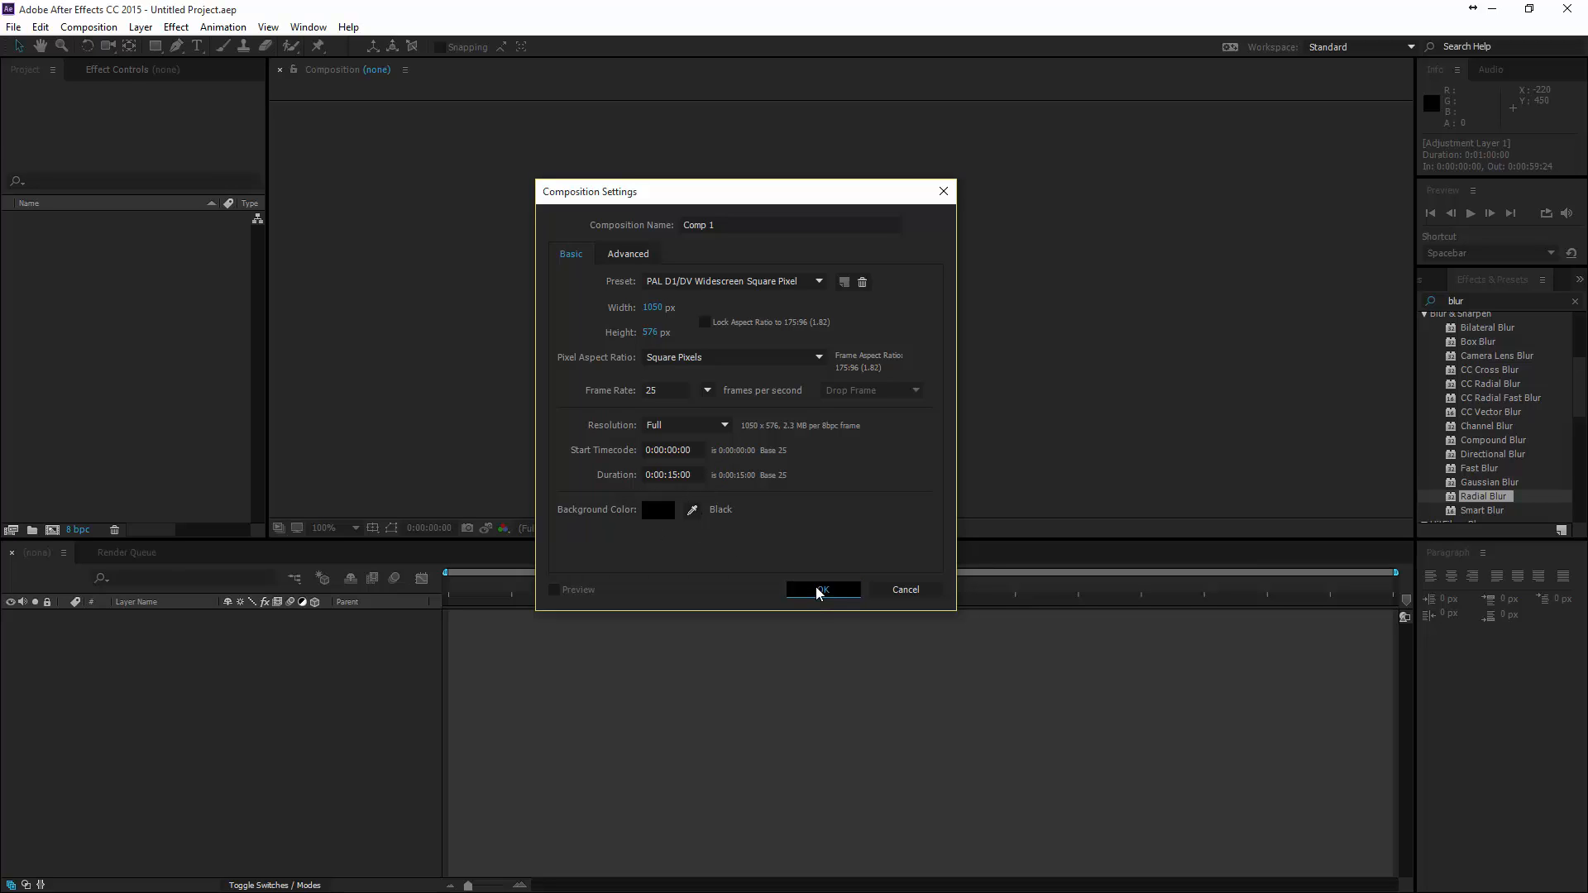
click(325, 528)
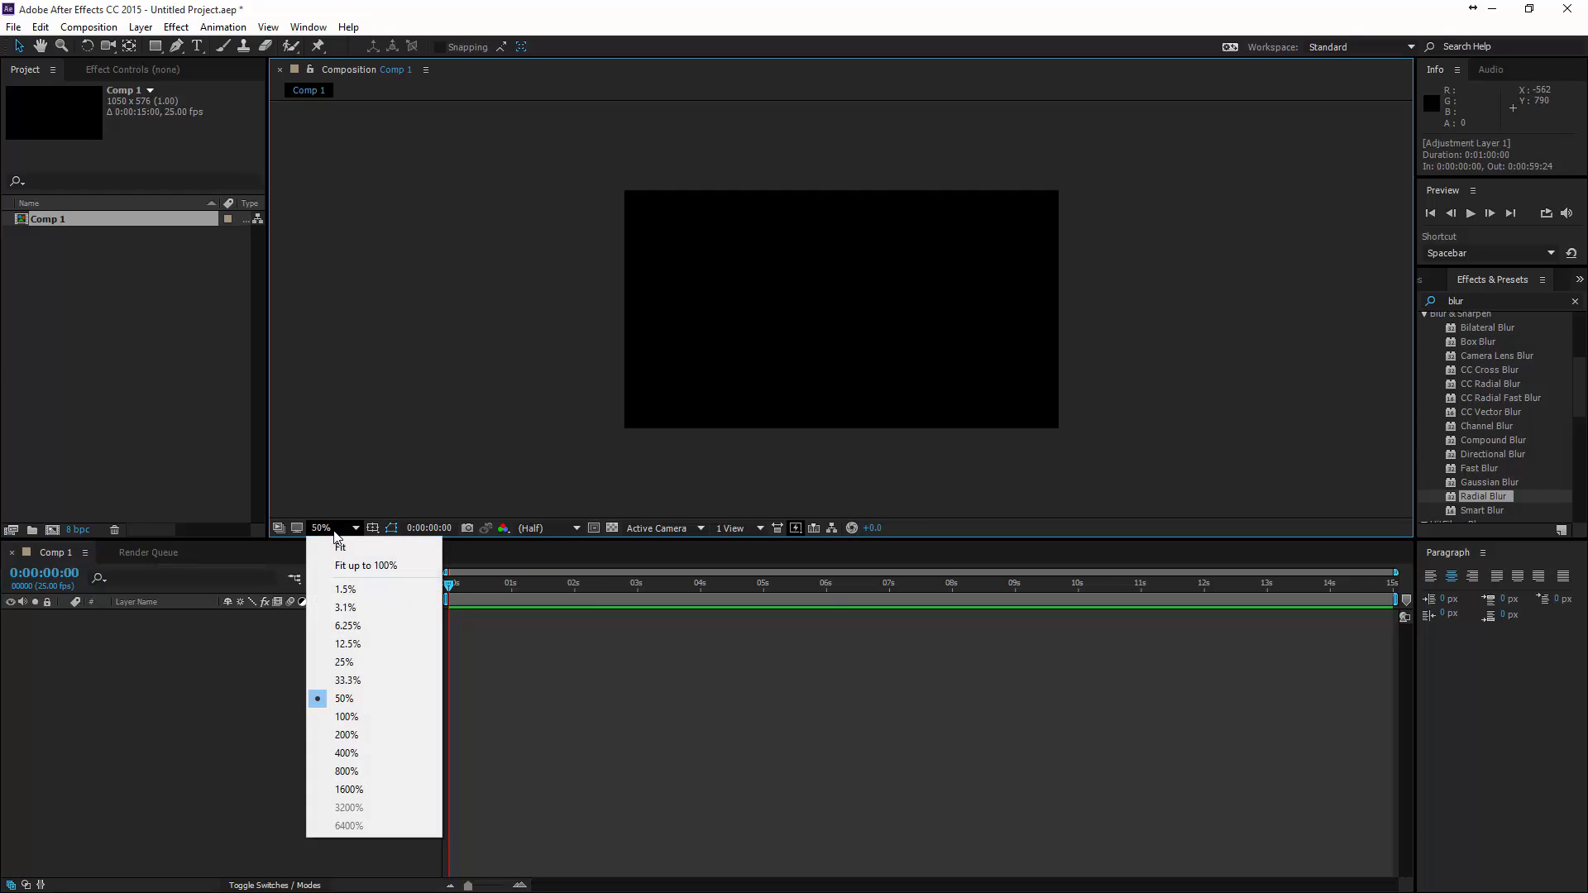
click(349, 549)
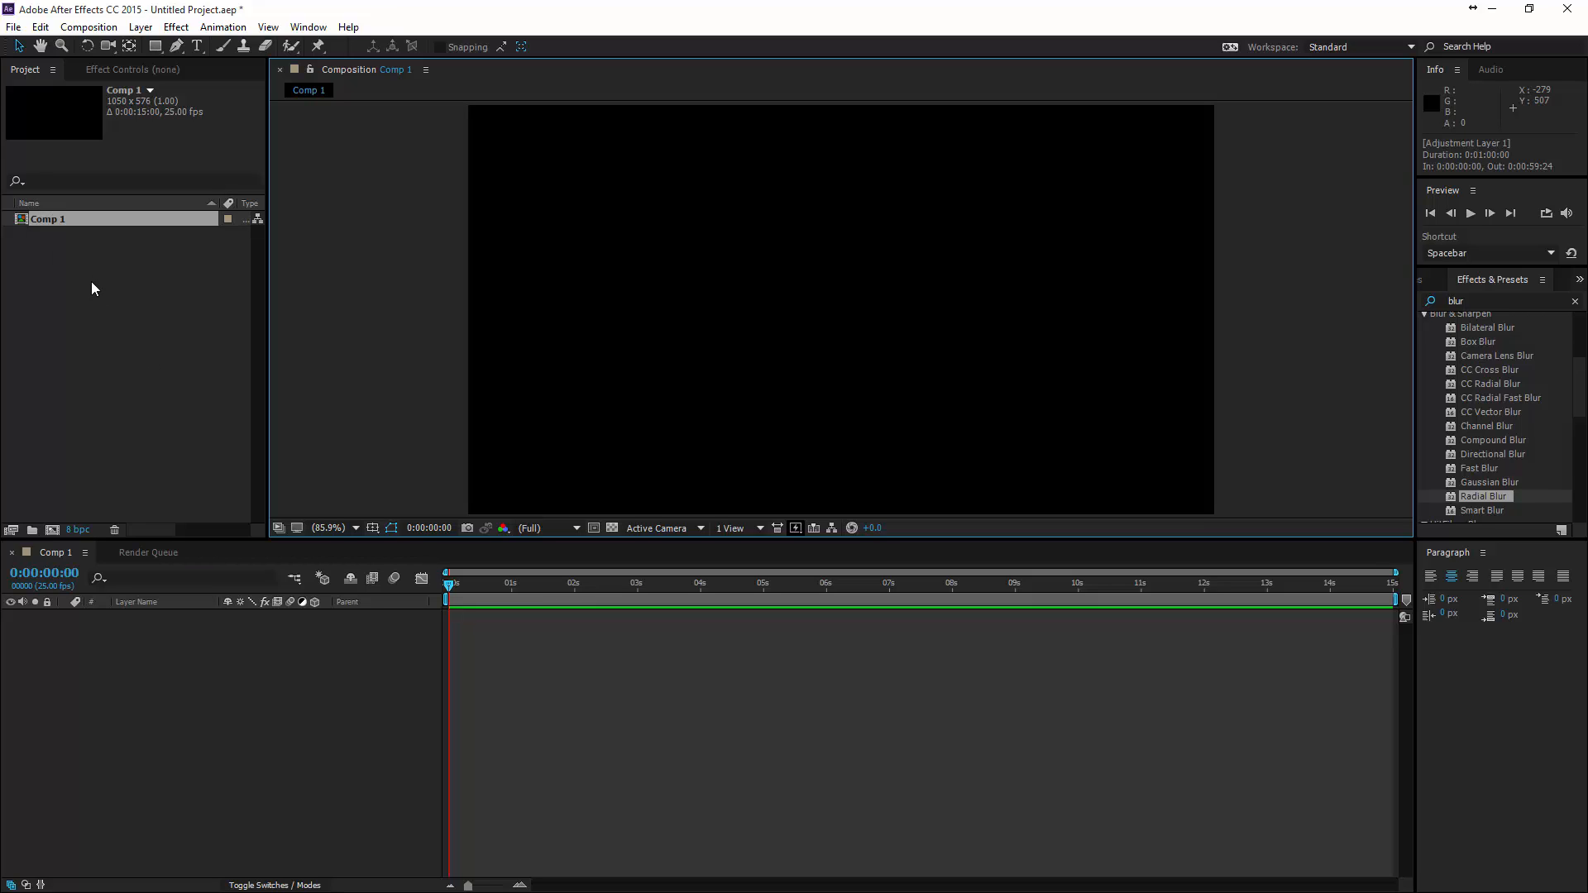
- Import Archigram_layers.psd as Composition - Retain Layer Sizes with editable layer styles
click(118, 323)
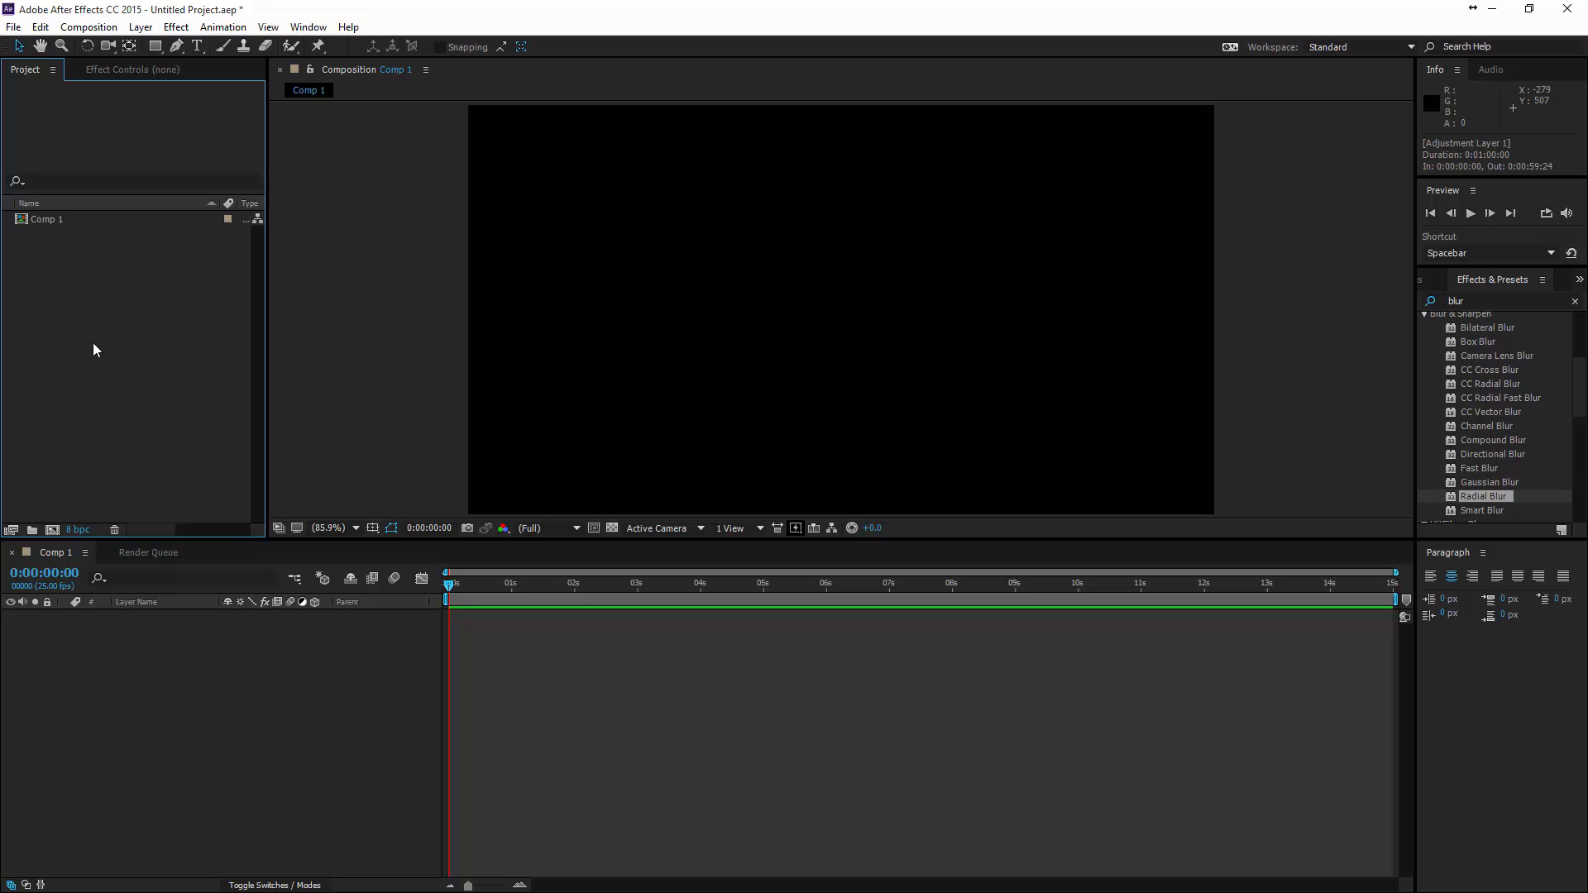
double_click(94, 350)
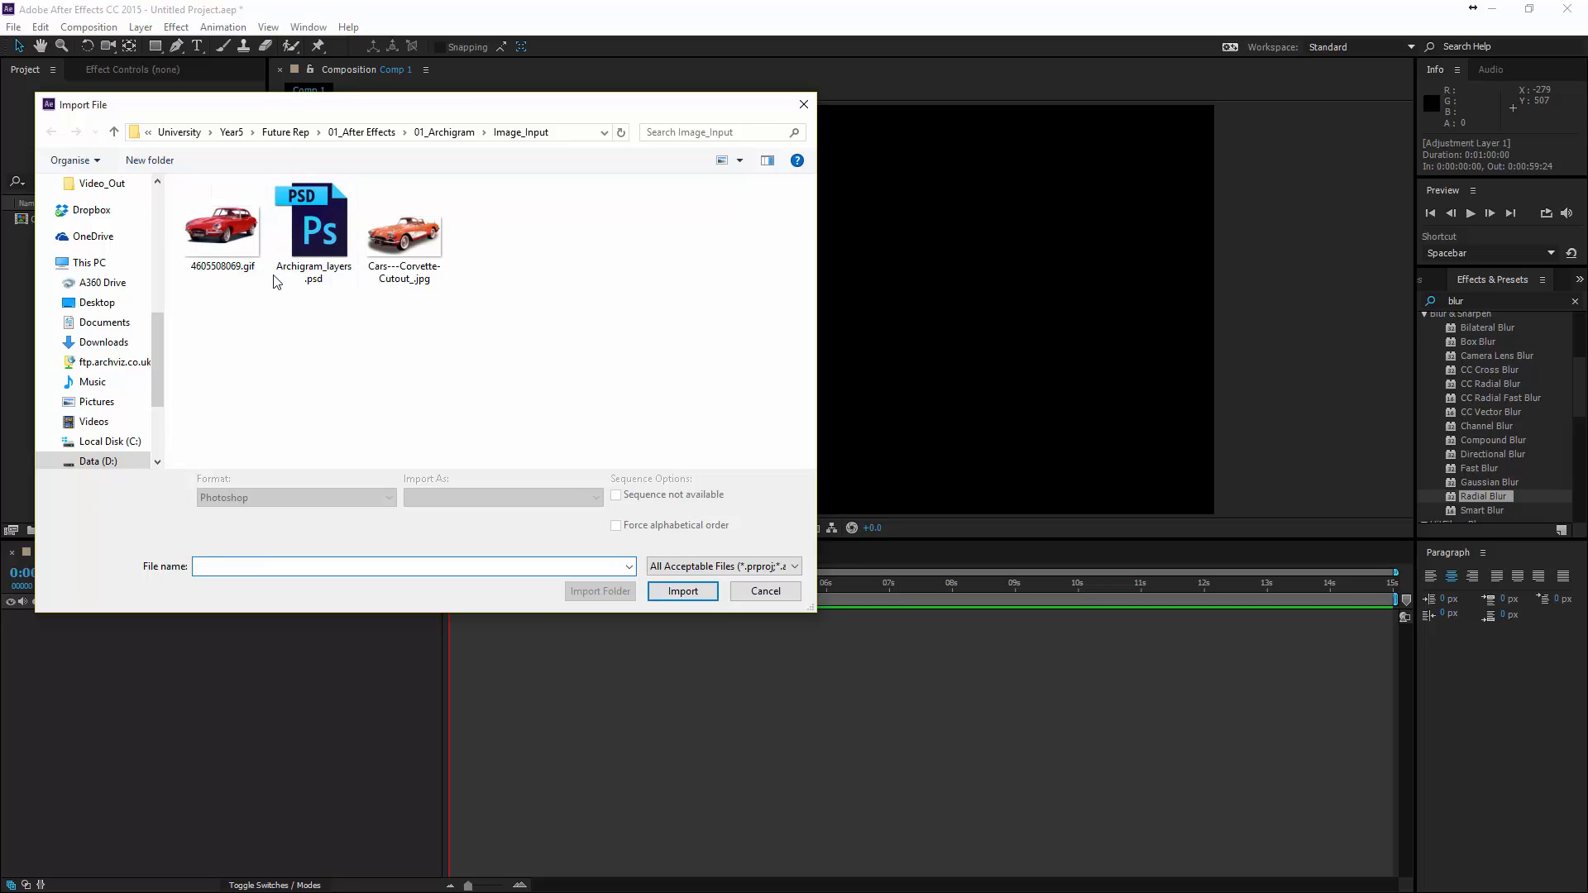
click(305, 248)
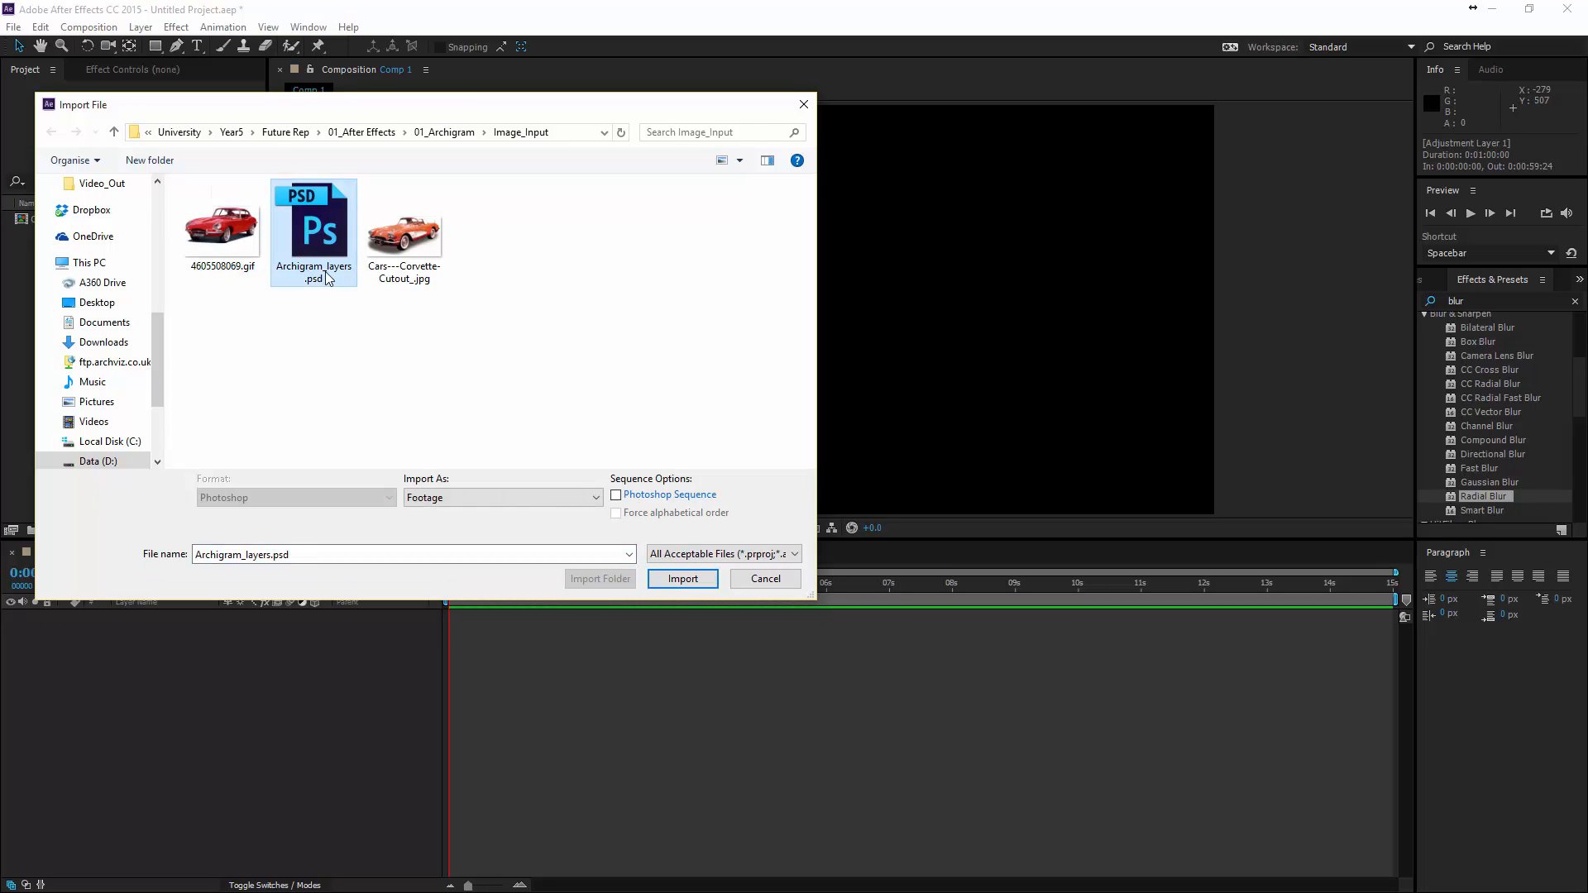
click(680, 578)
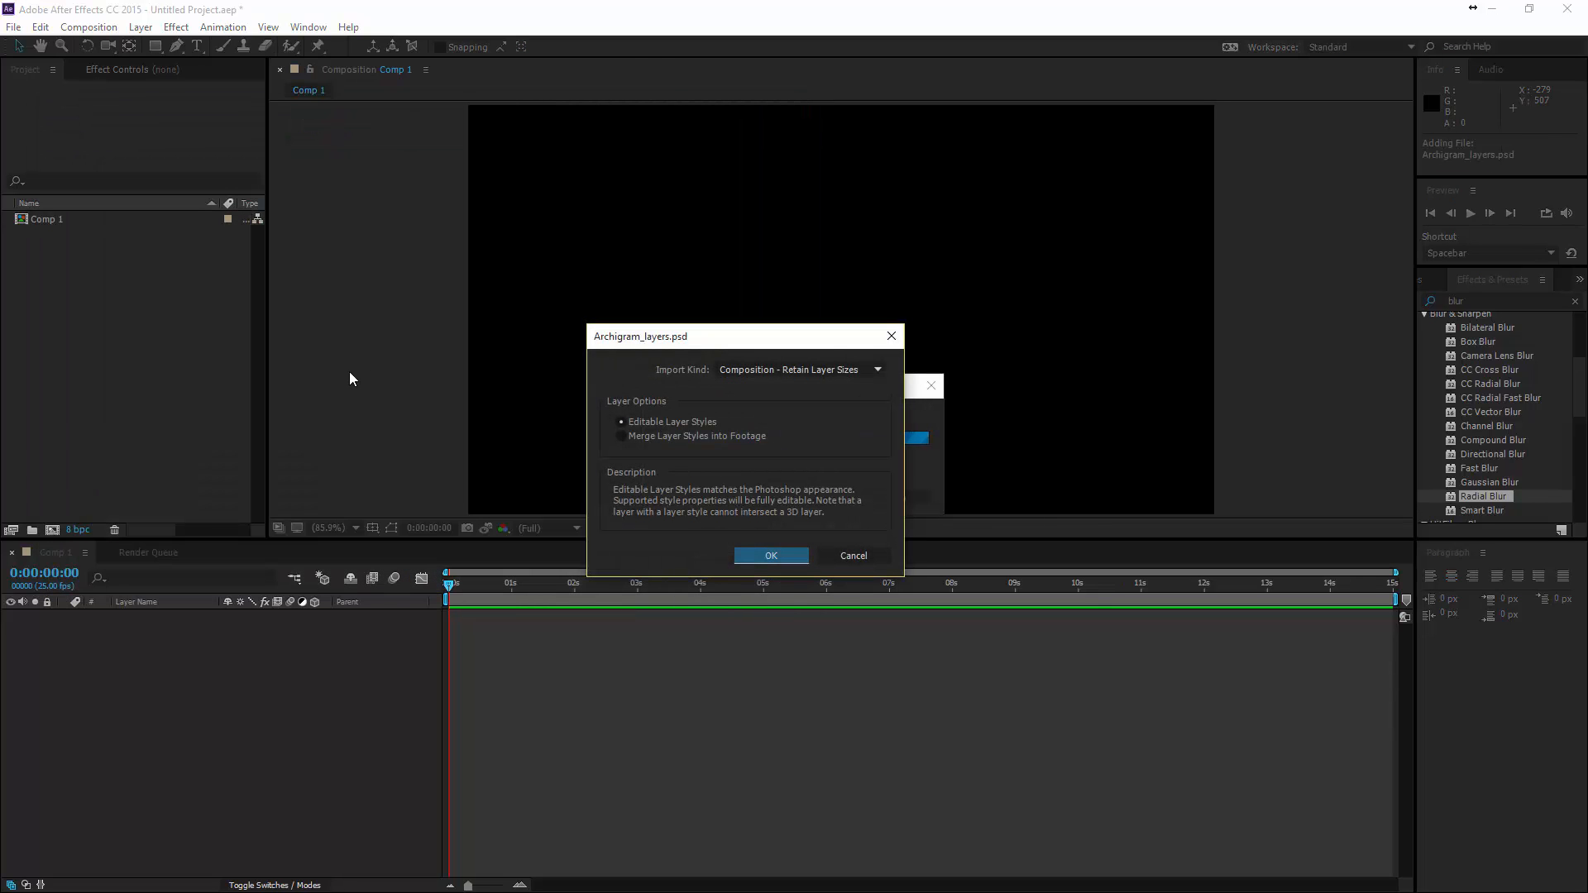
click(757, 374)
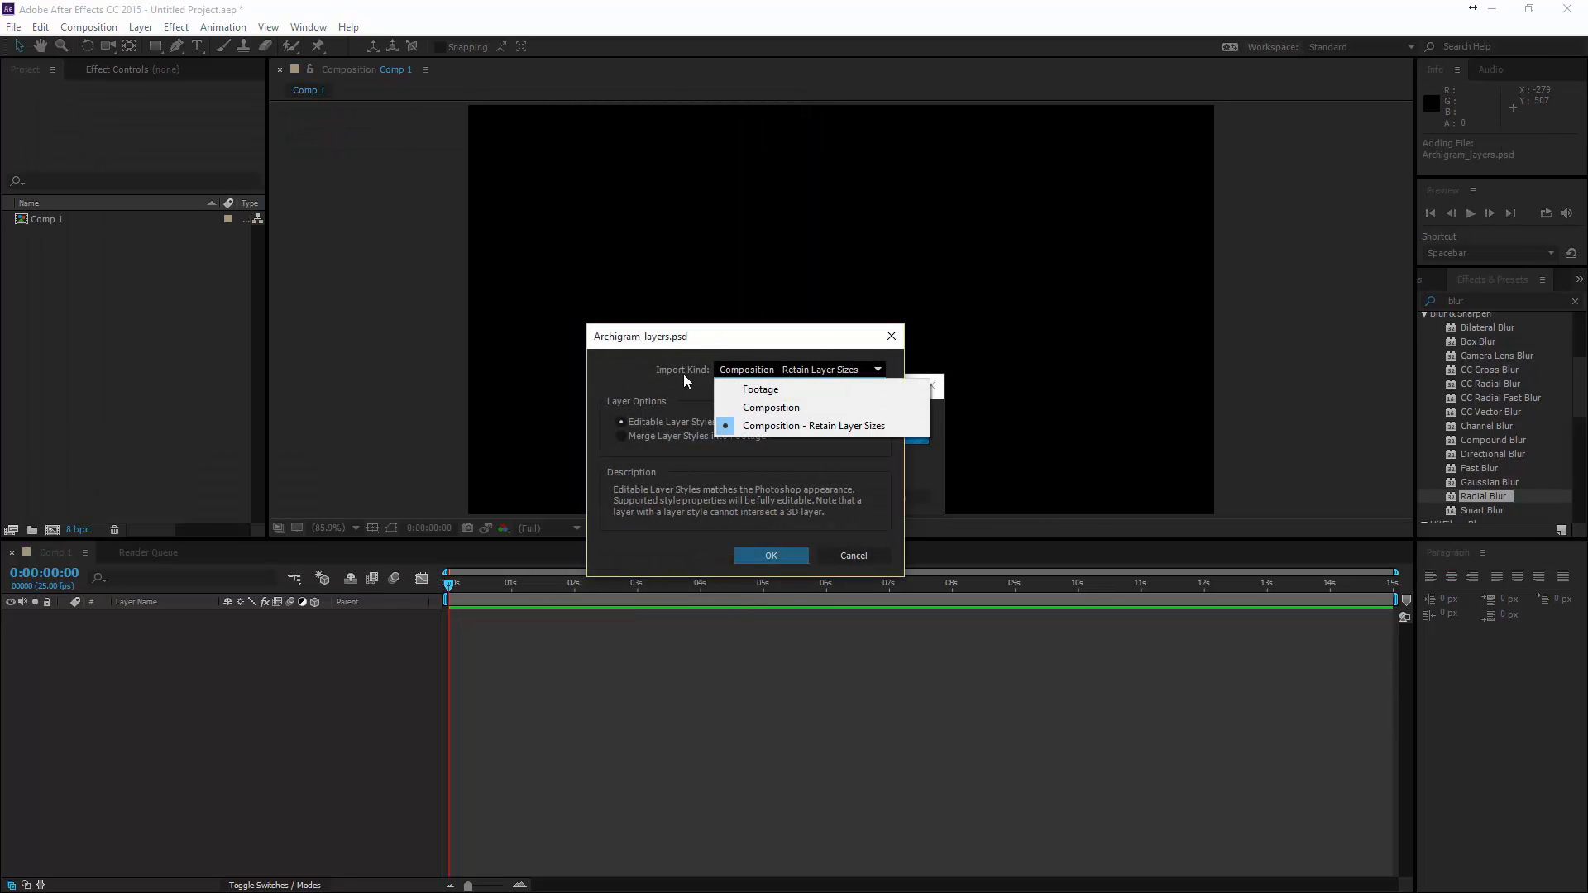
click(805, 427)
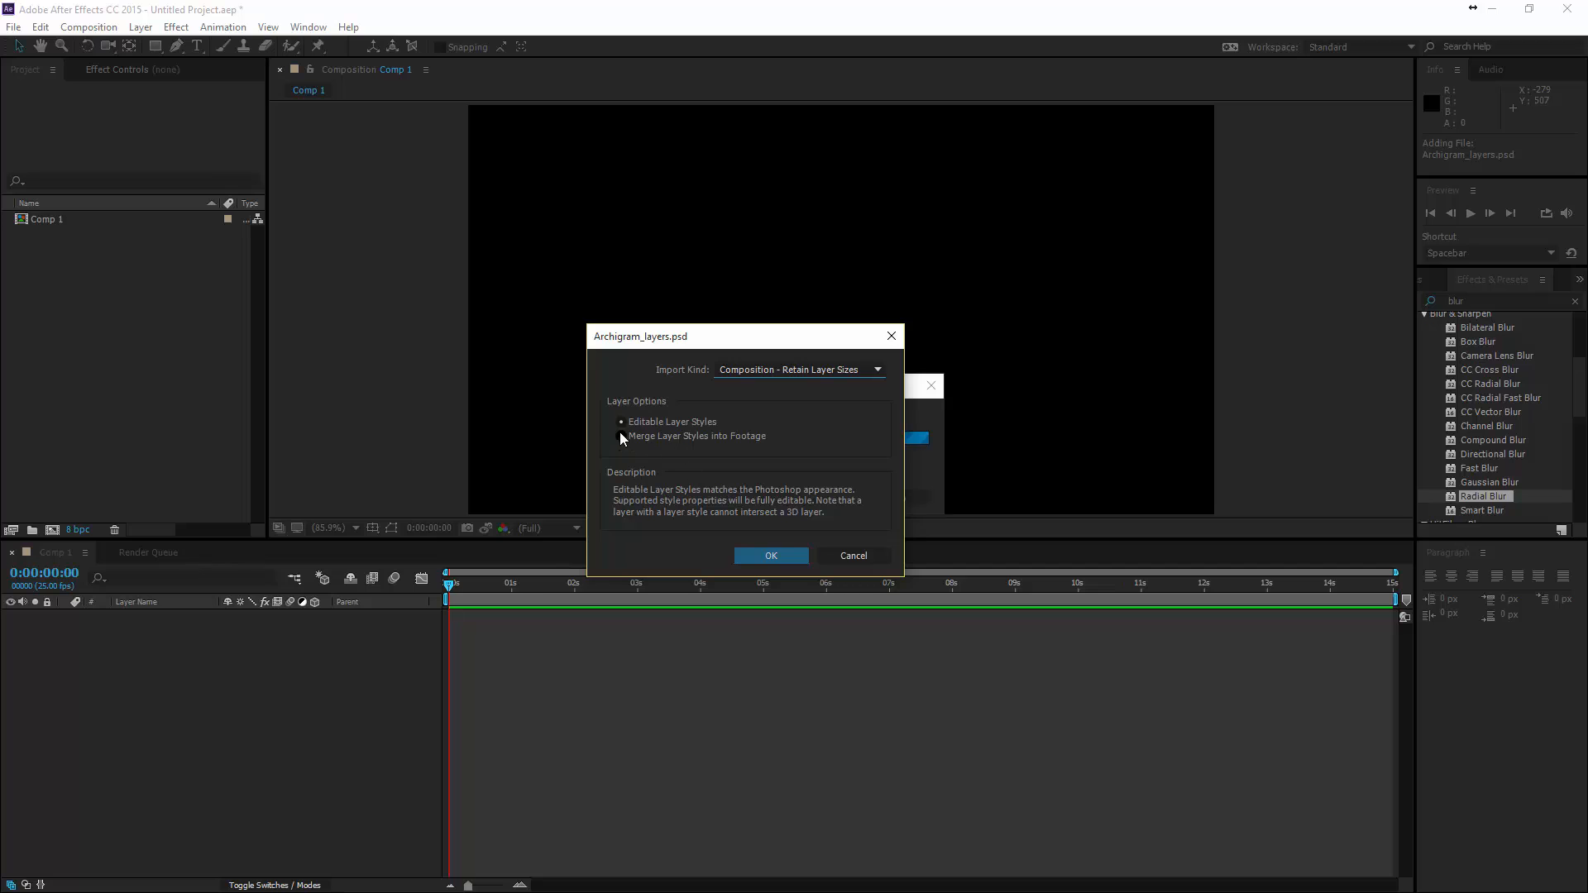
click(771, 557)
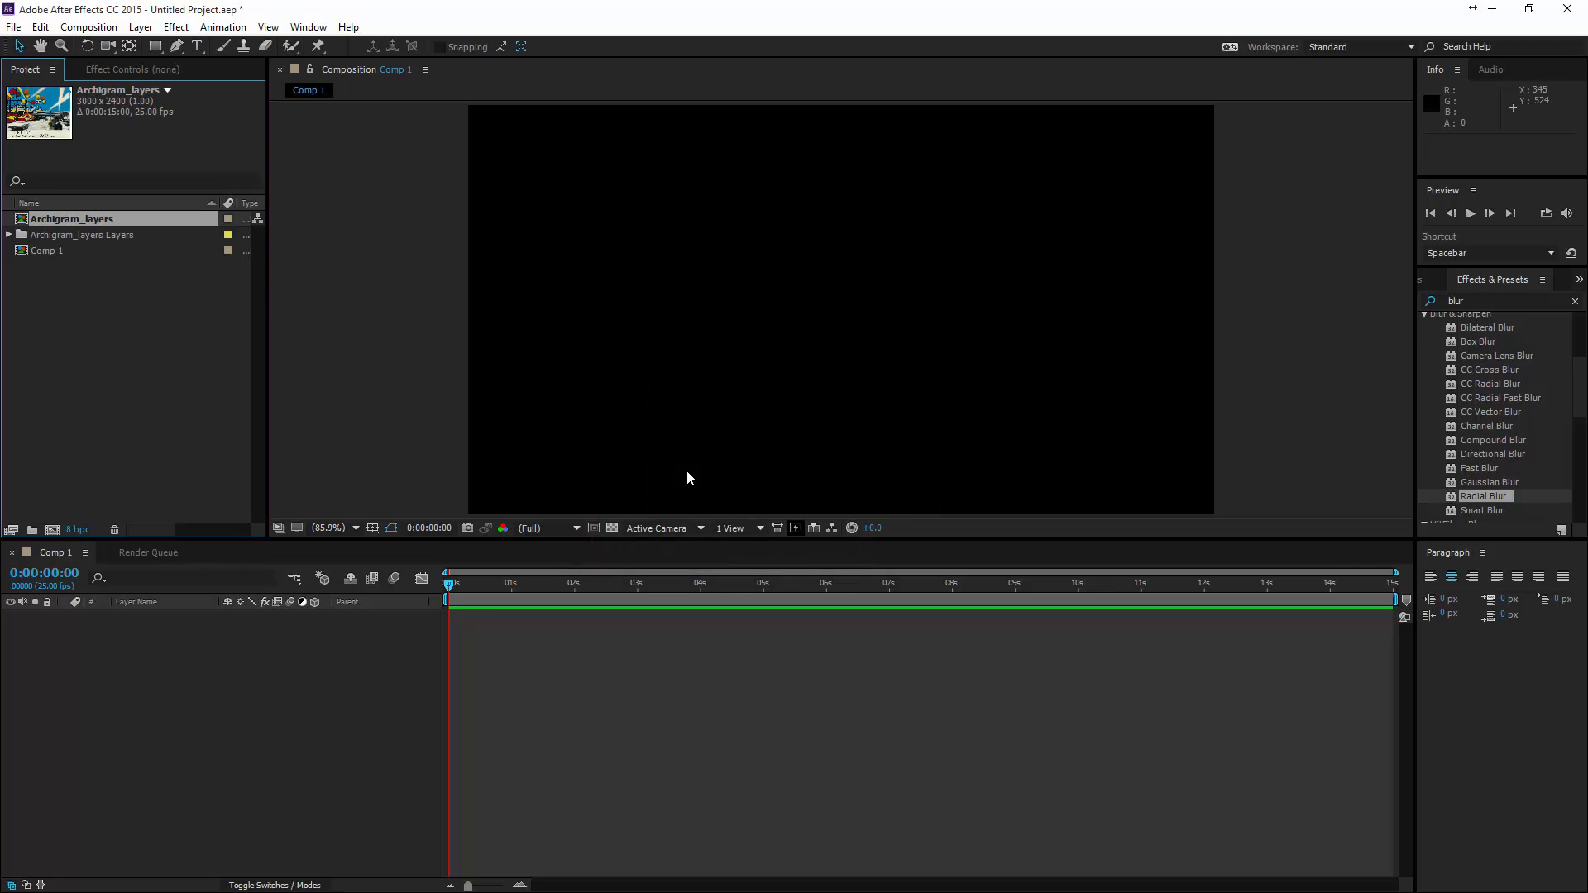
- Open the Archigram_layers composition and hide all its layers except 02 - background and 01 - Original
double_click(53, 217)
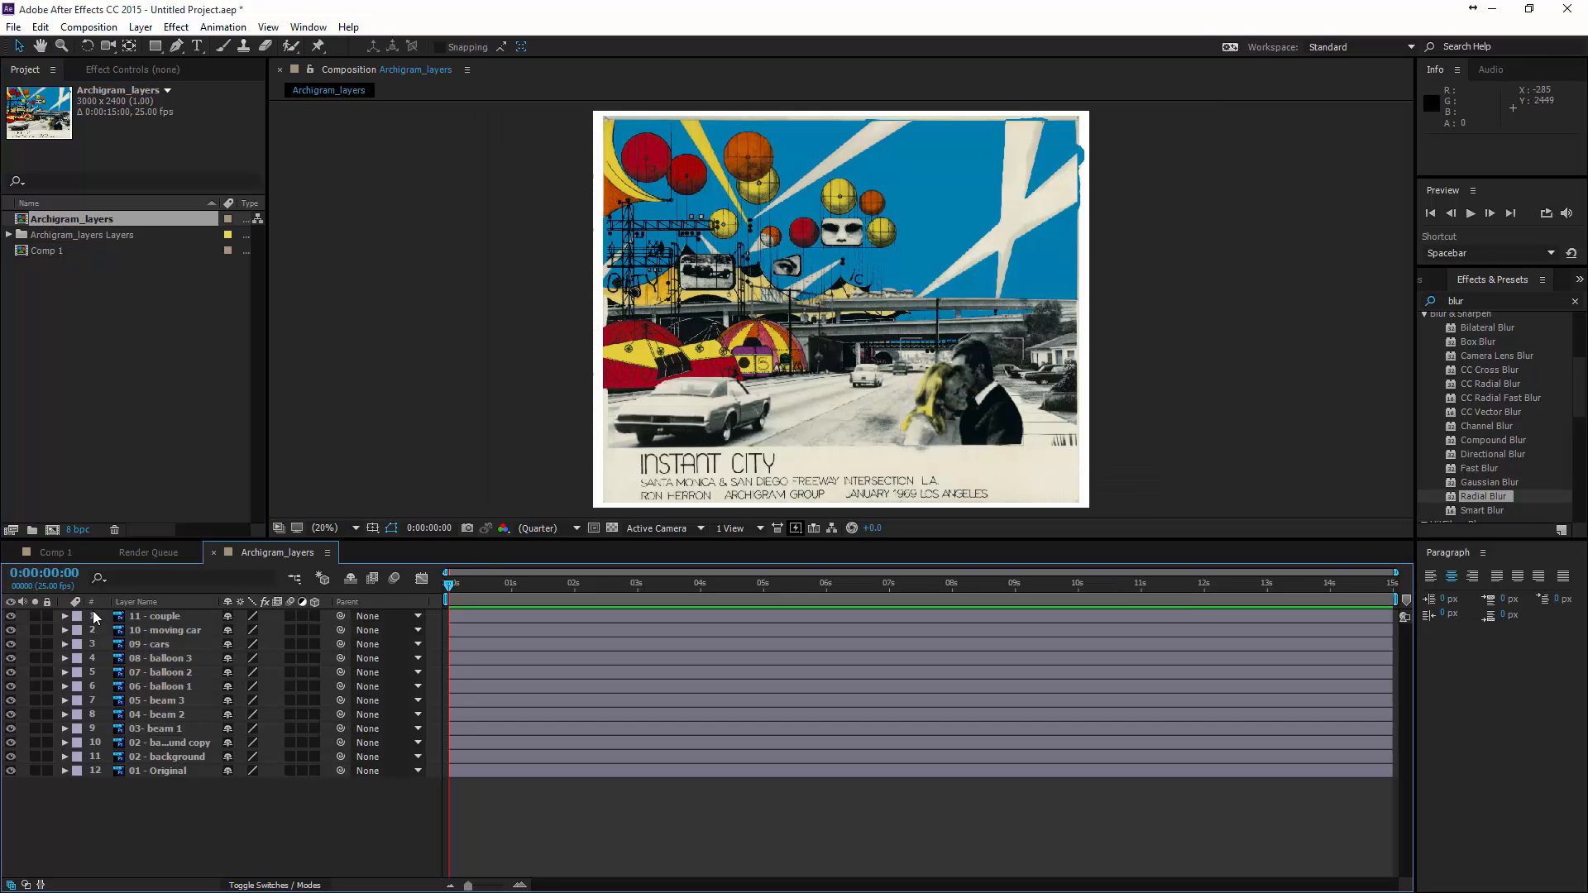
click(11, 616)
click(11, 631)
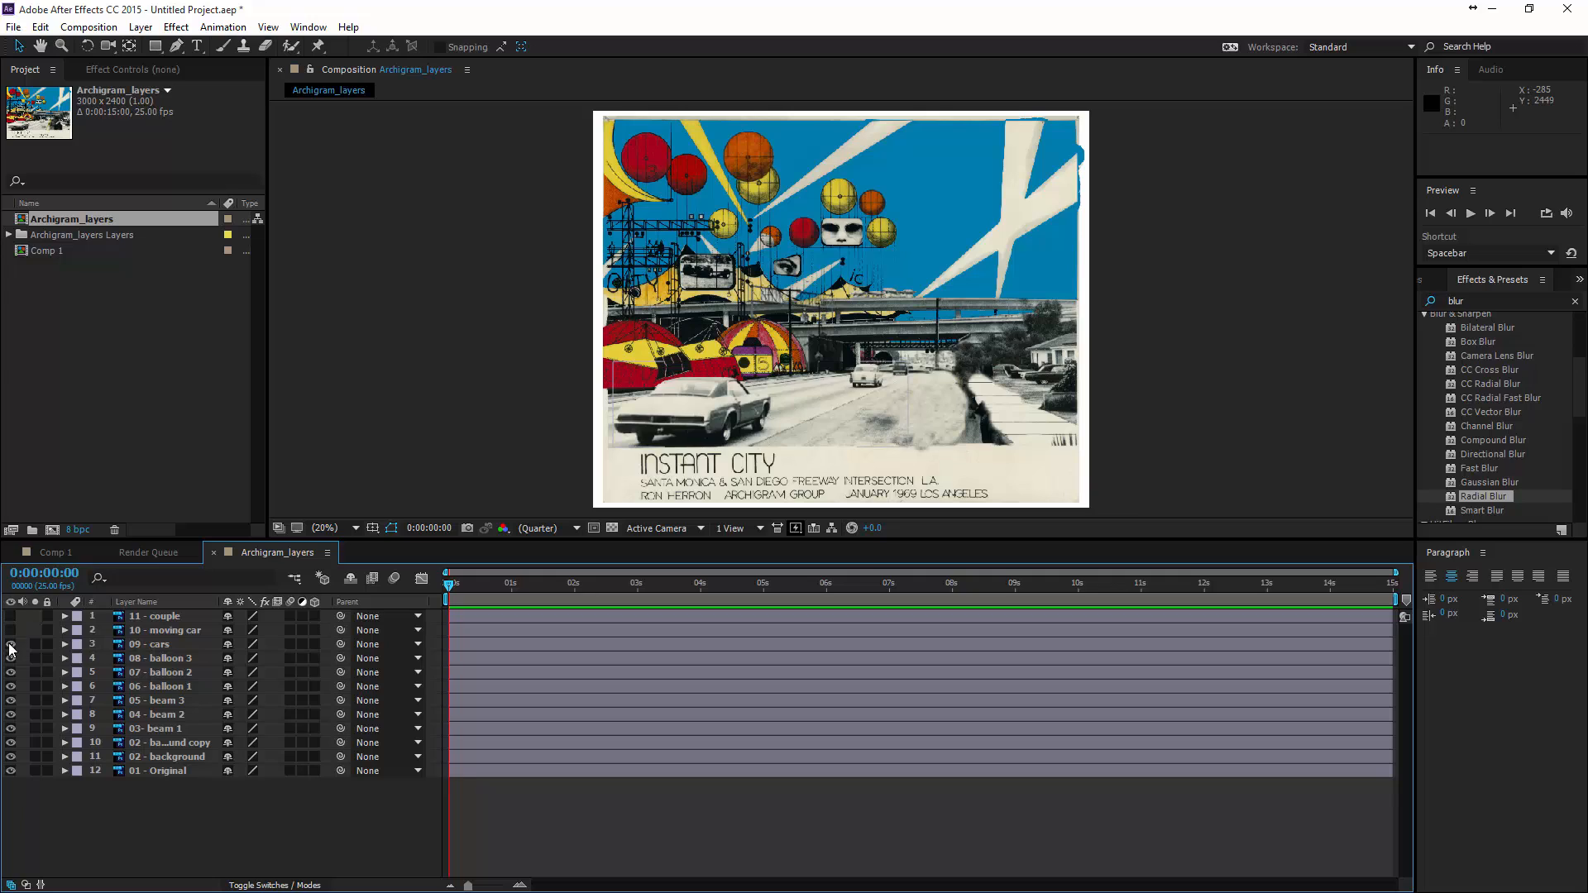
click(11, 644)
click(11, 659)
click(11, 673)
click(11, 687)
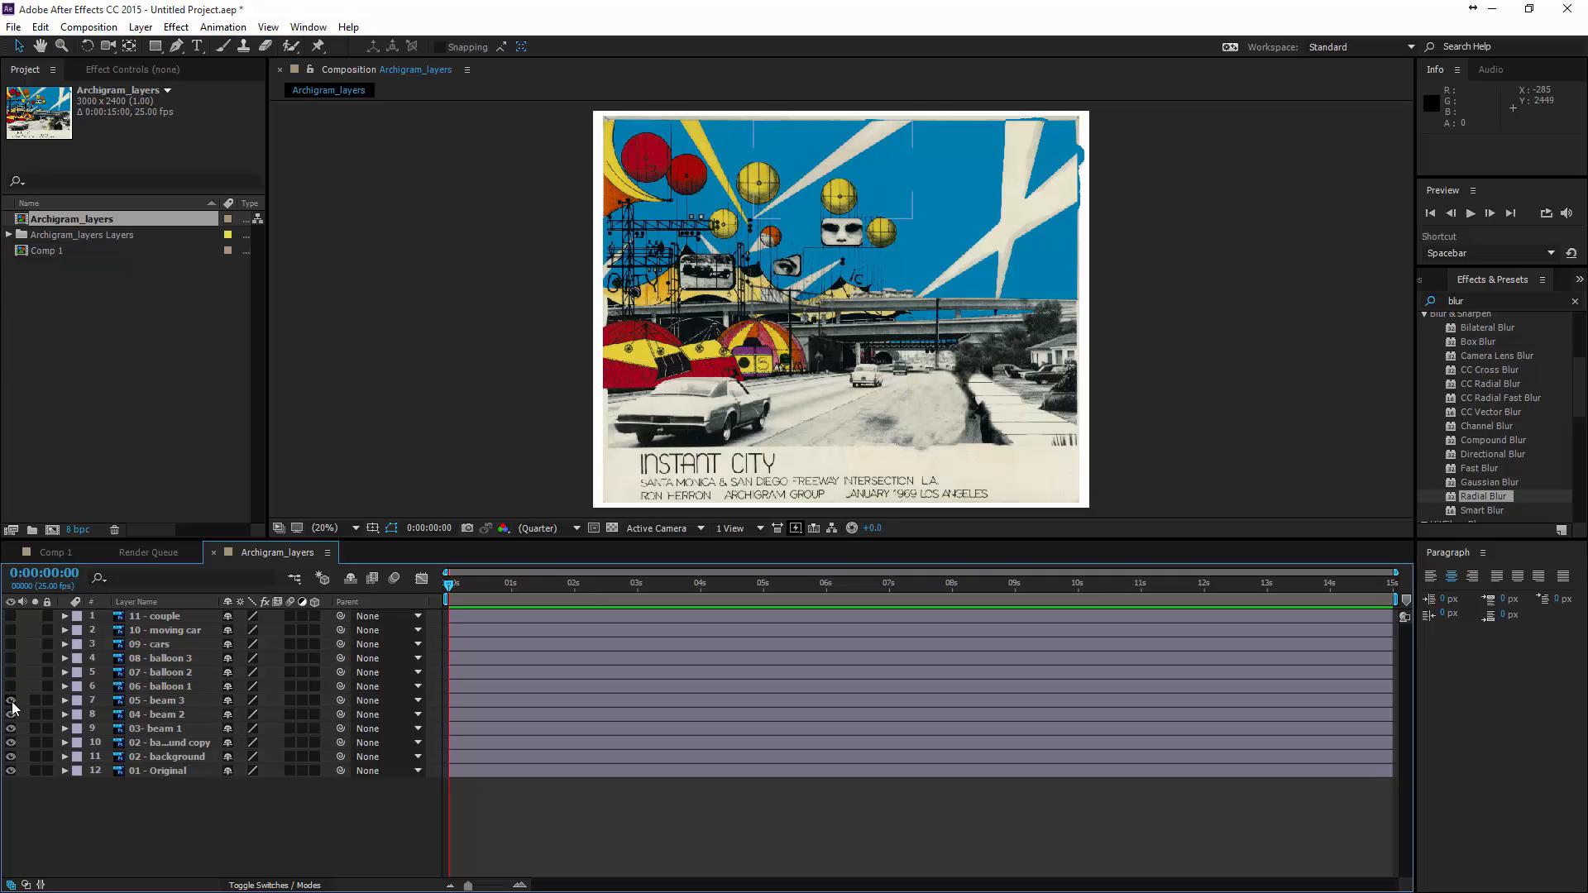
click(11, 700)
click(11, 715)
click(11, 742)
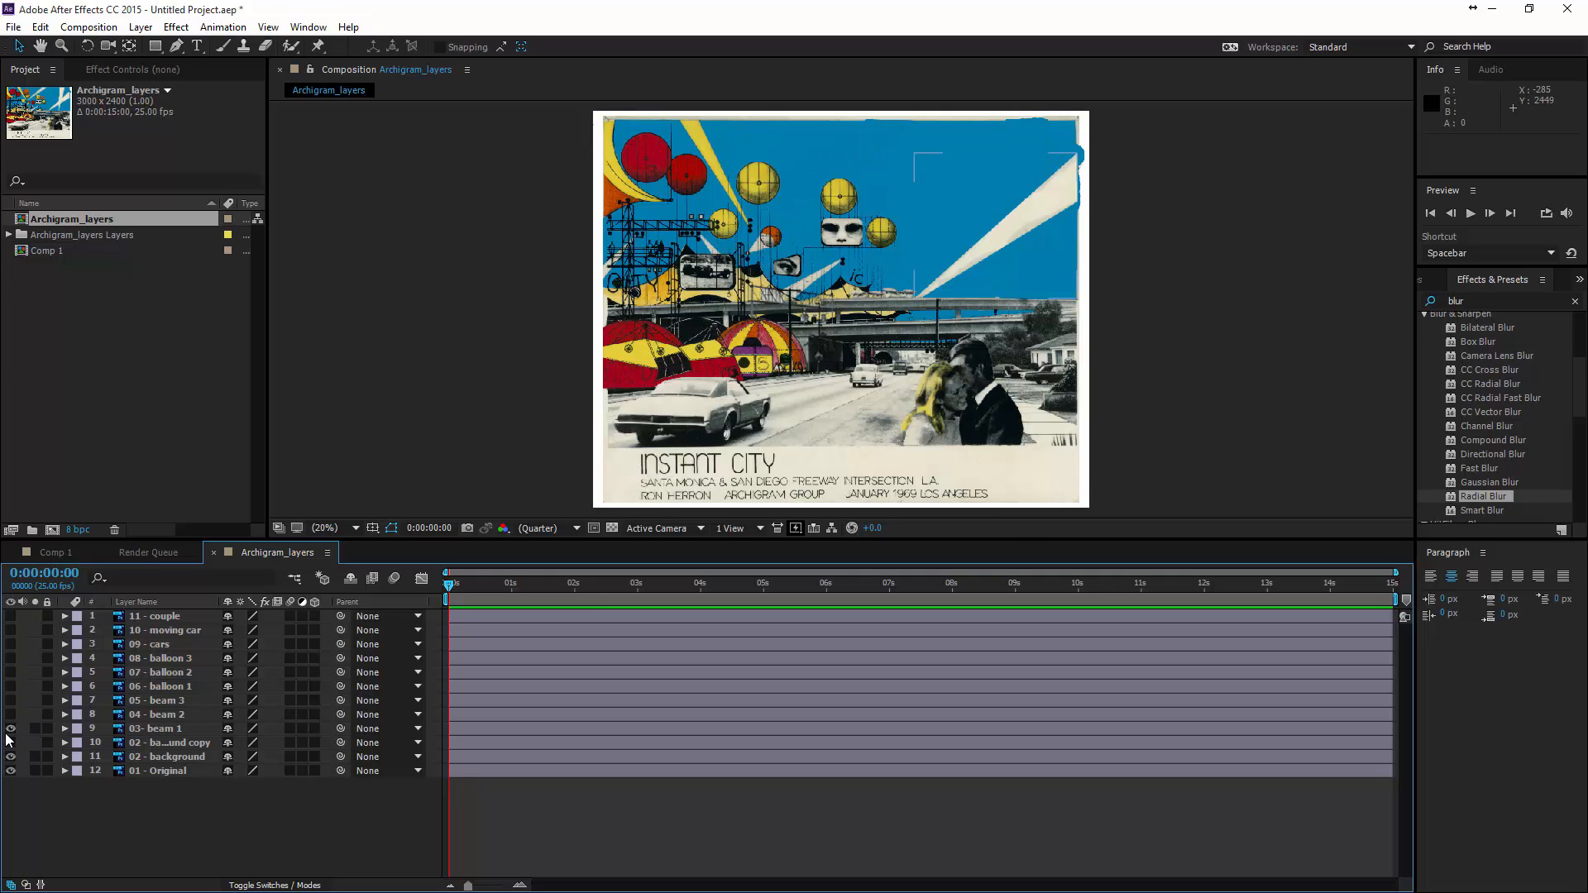
click(11, 728)
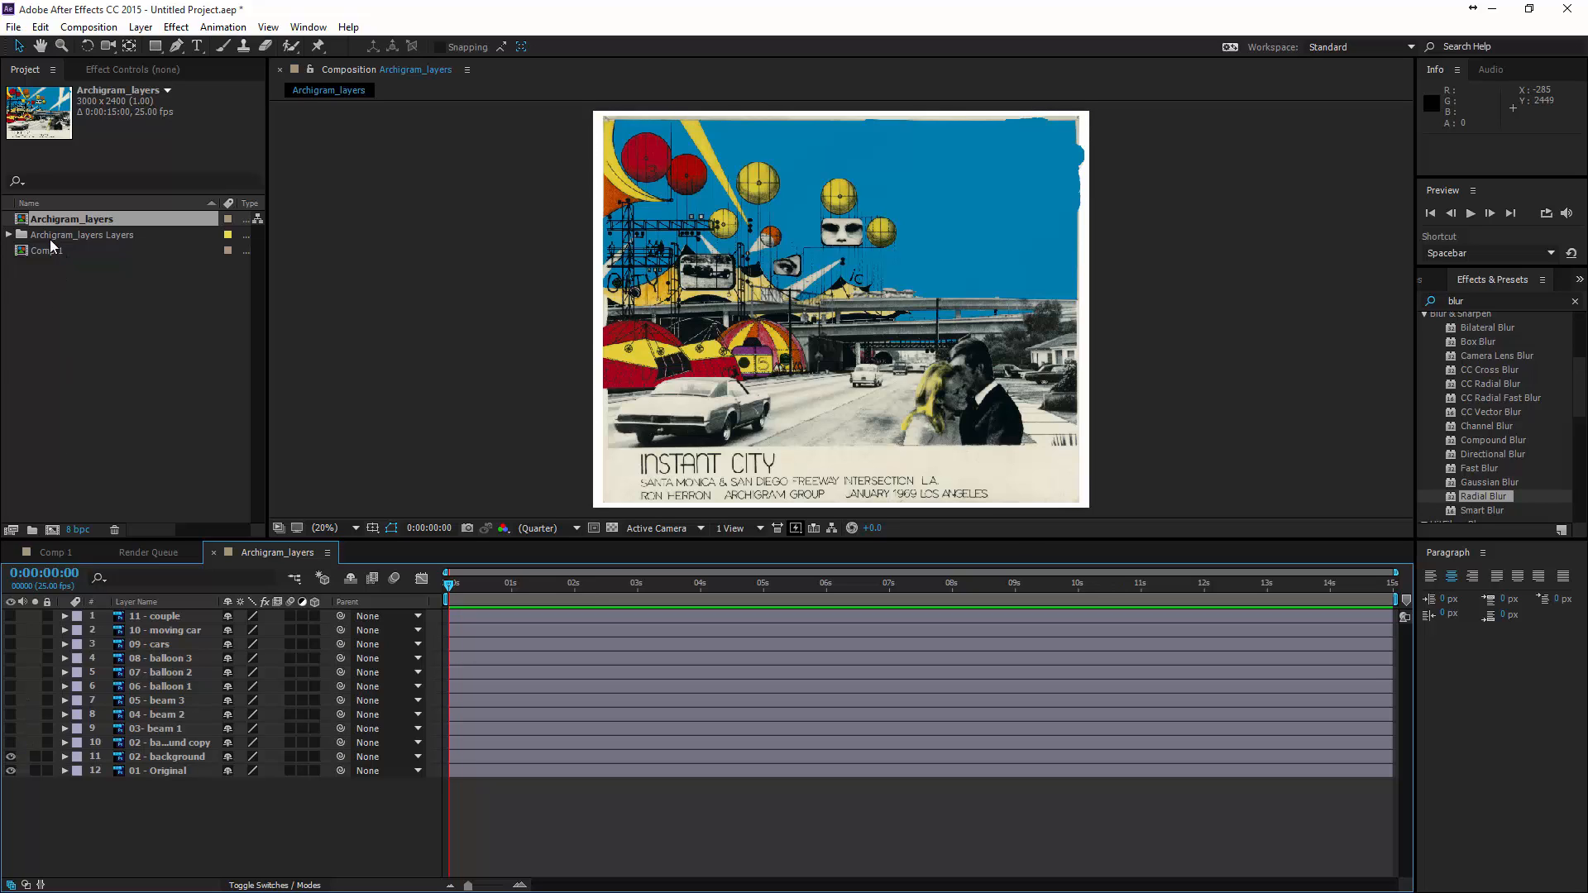
- Close the Archigram_layers composition, return to the Comp 1 timeline and expand the Archigram_layers Layers folder
click(213, 552)
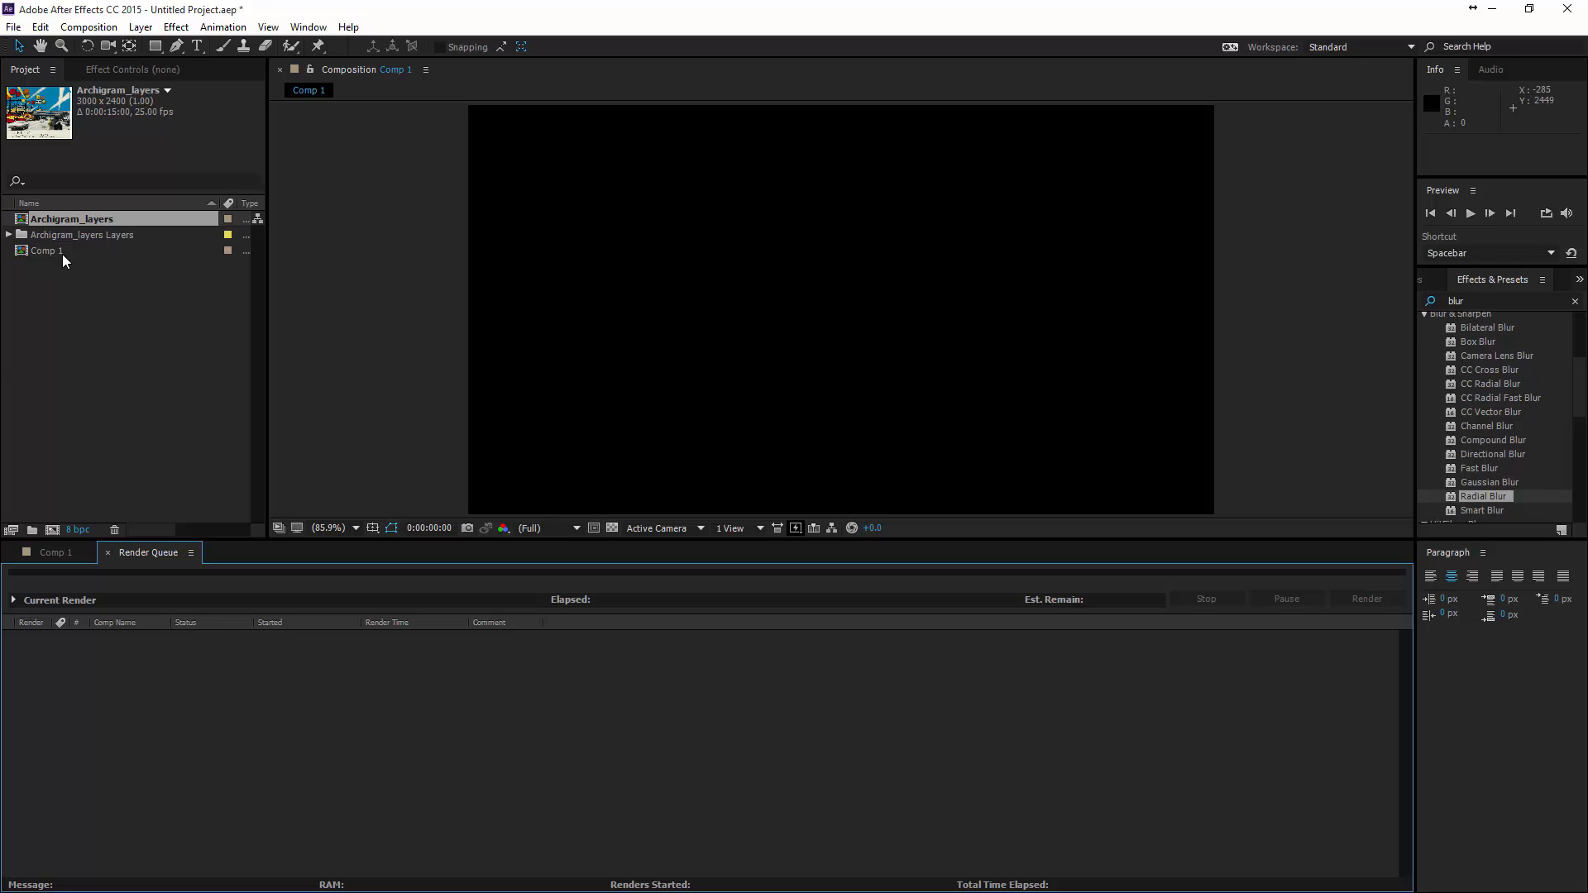
click(81, 555)
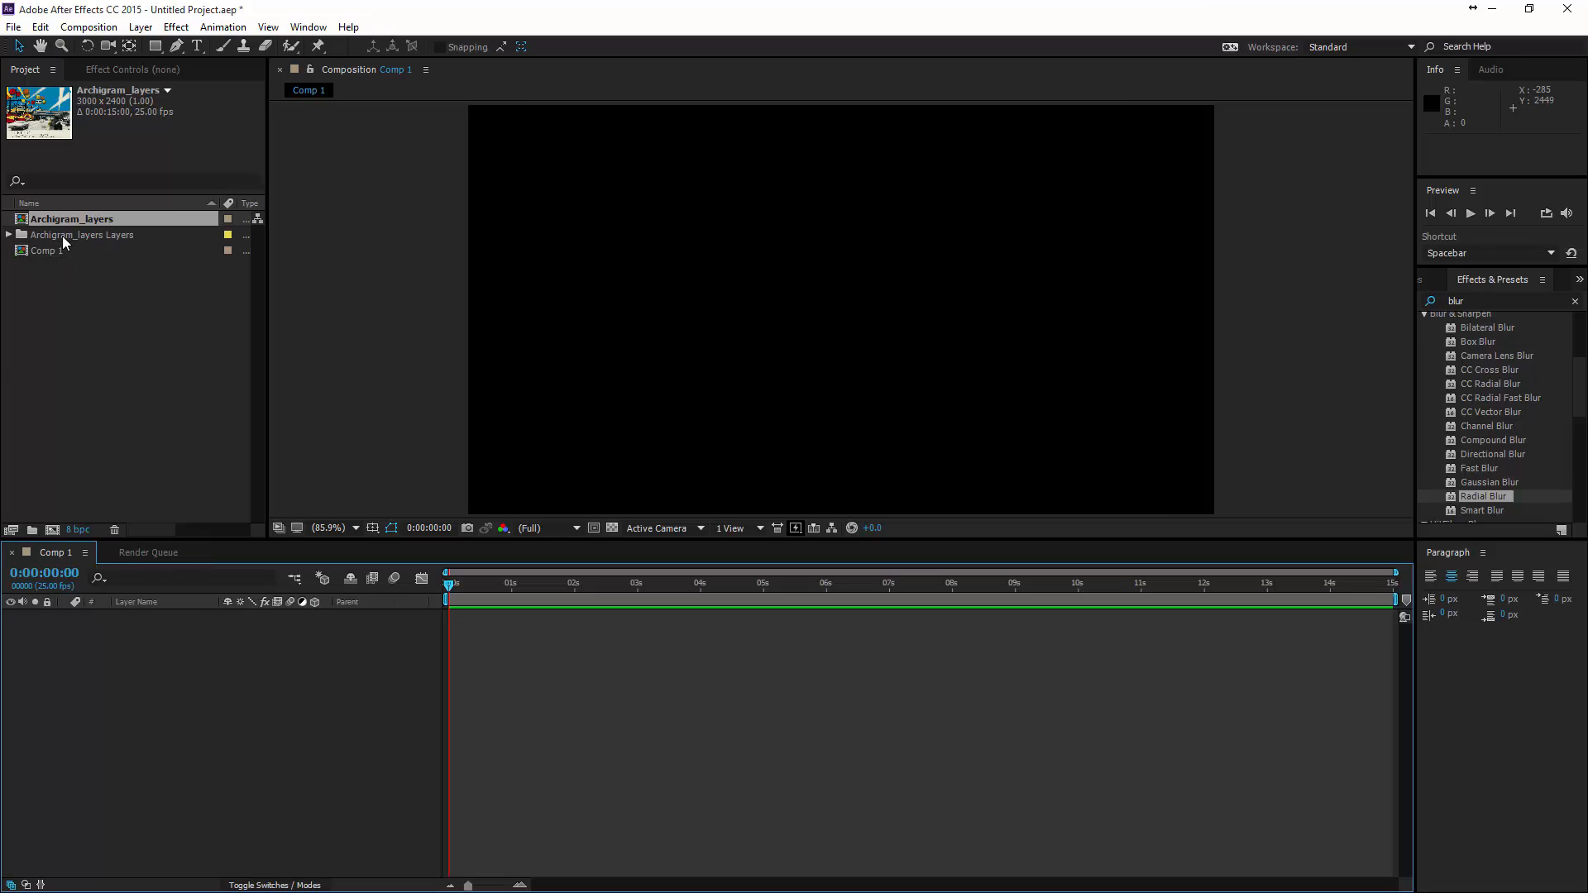
click(9, 236)
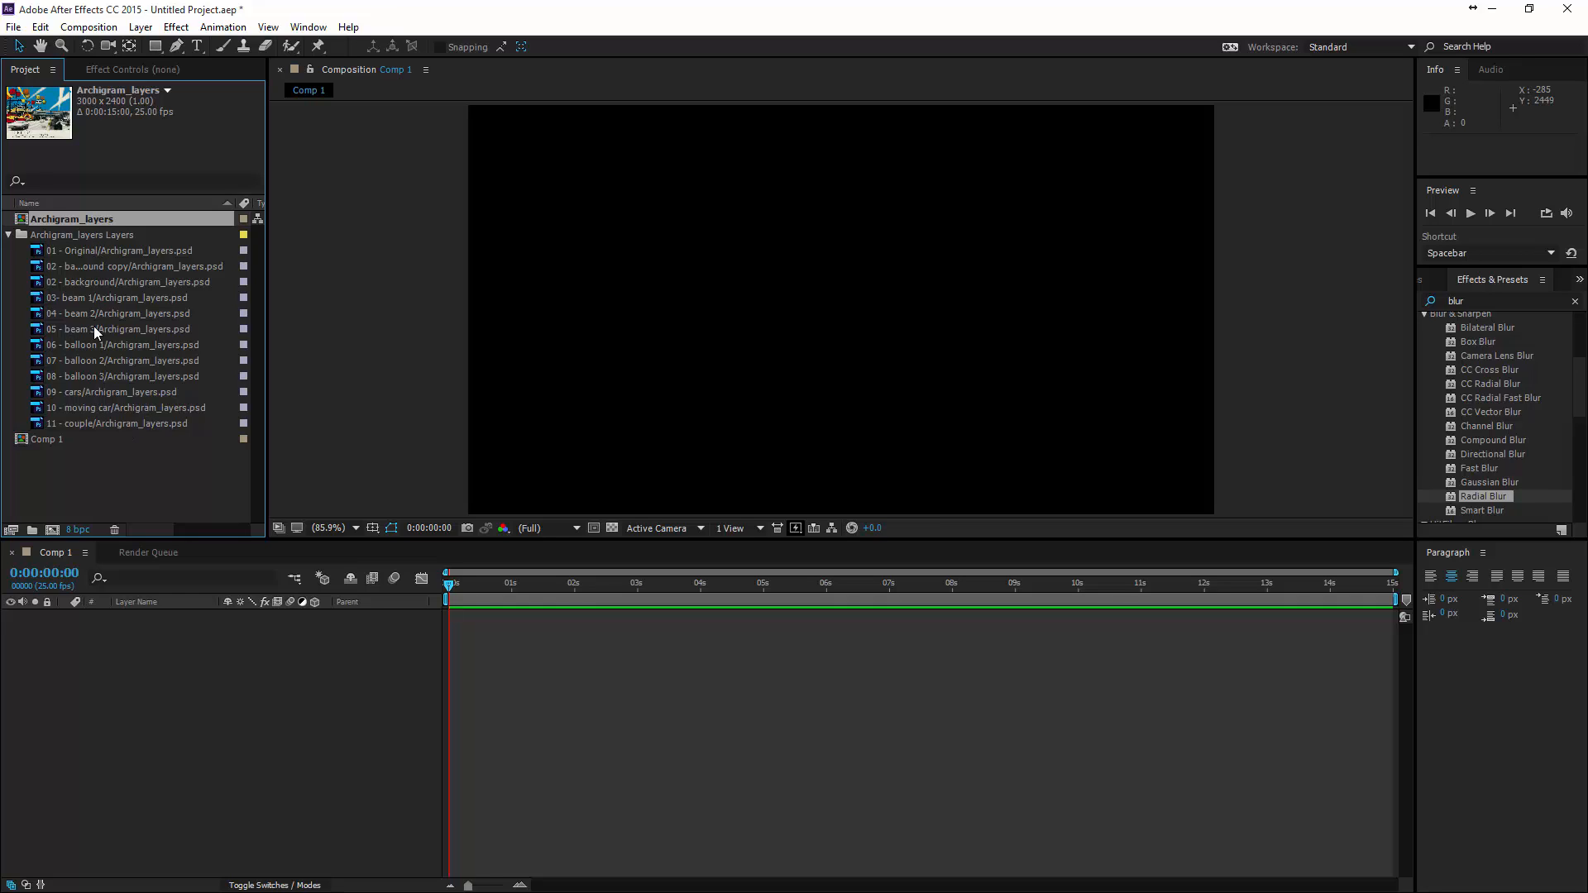
- Add the 02 - background copy layer to the Comp 1 timeline and scale it to 38%
click(102, 266)
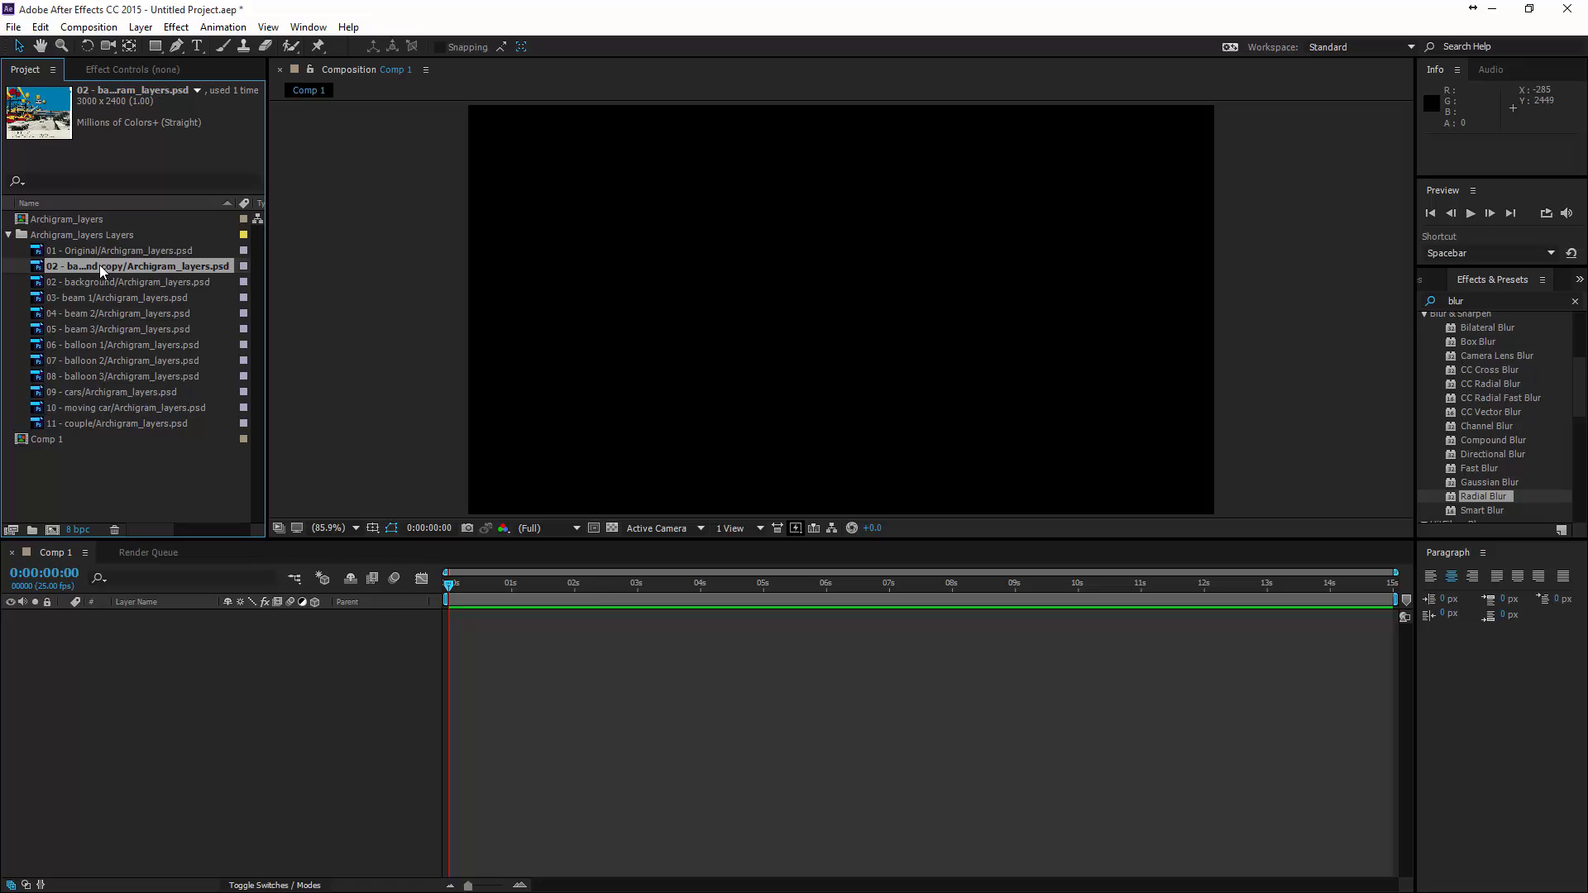
drag(116, 270, 128, 658)
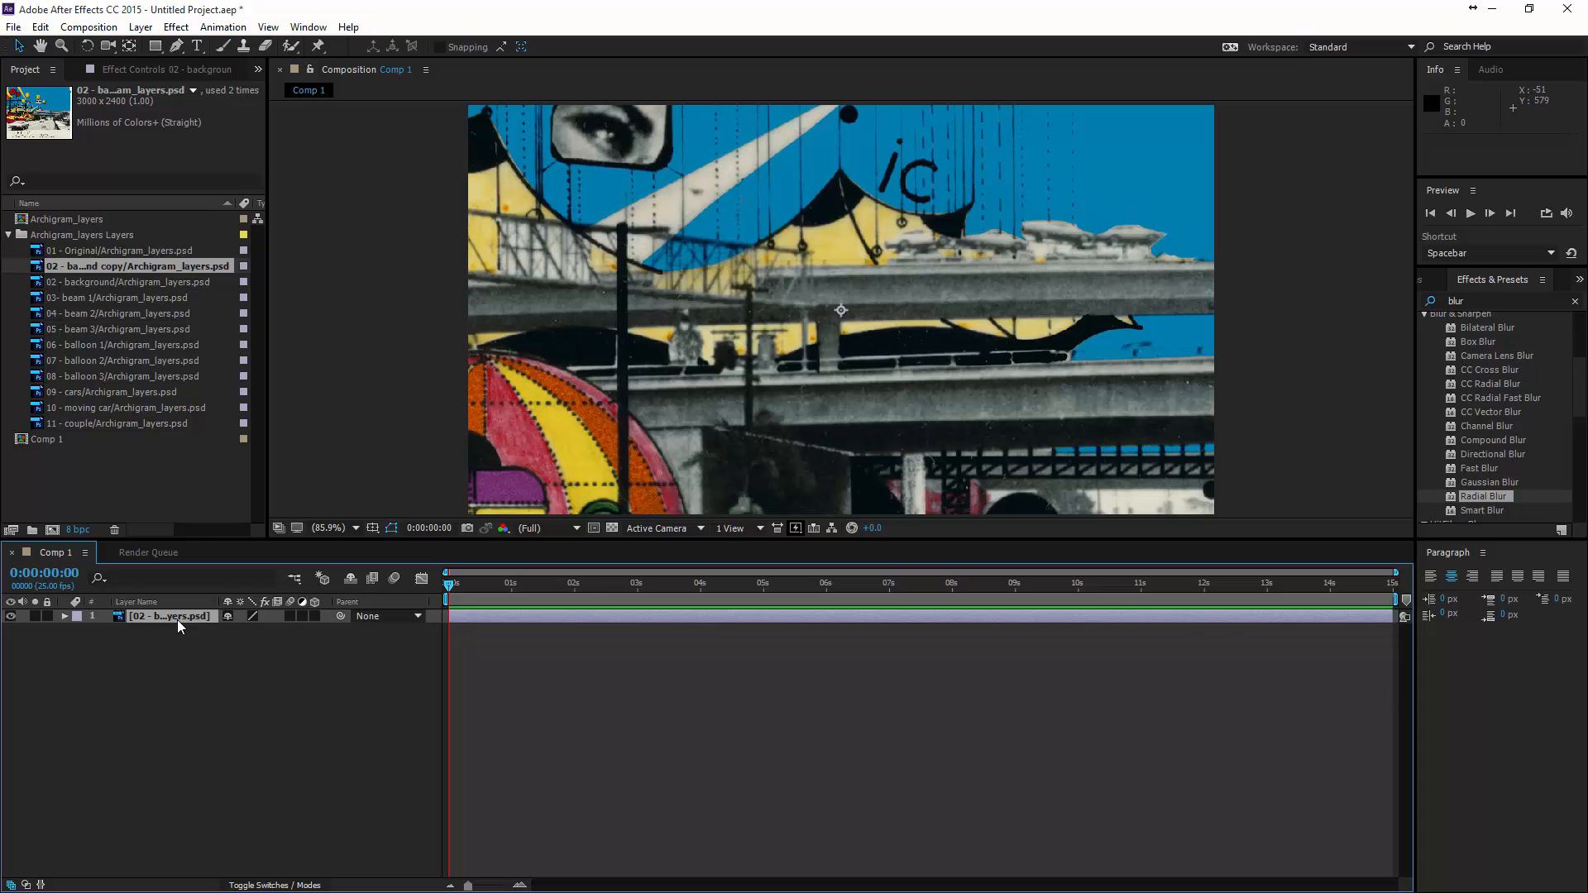
key(s)
drag(242, 629, 198, 633)
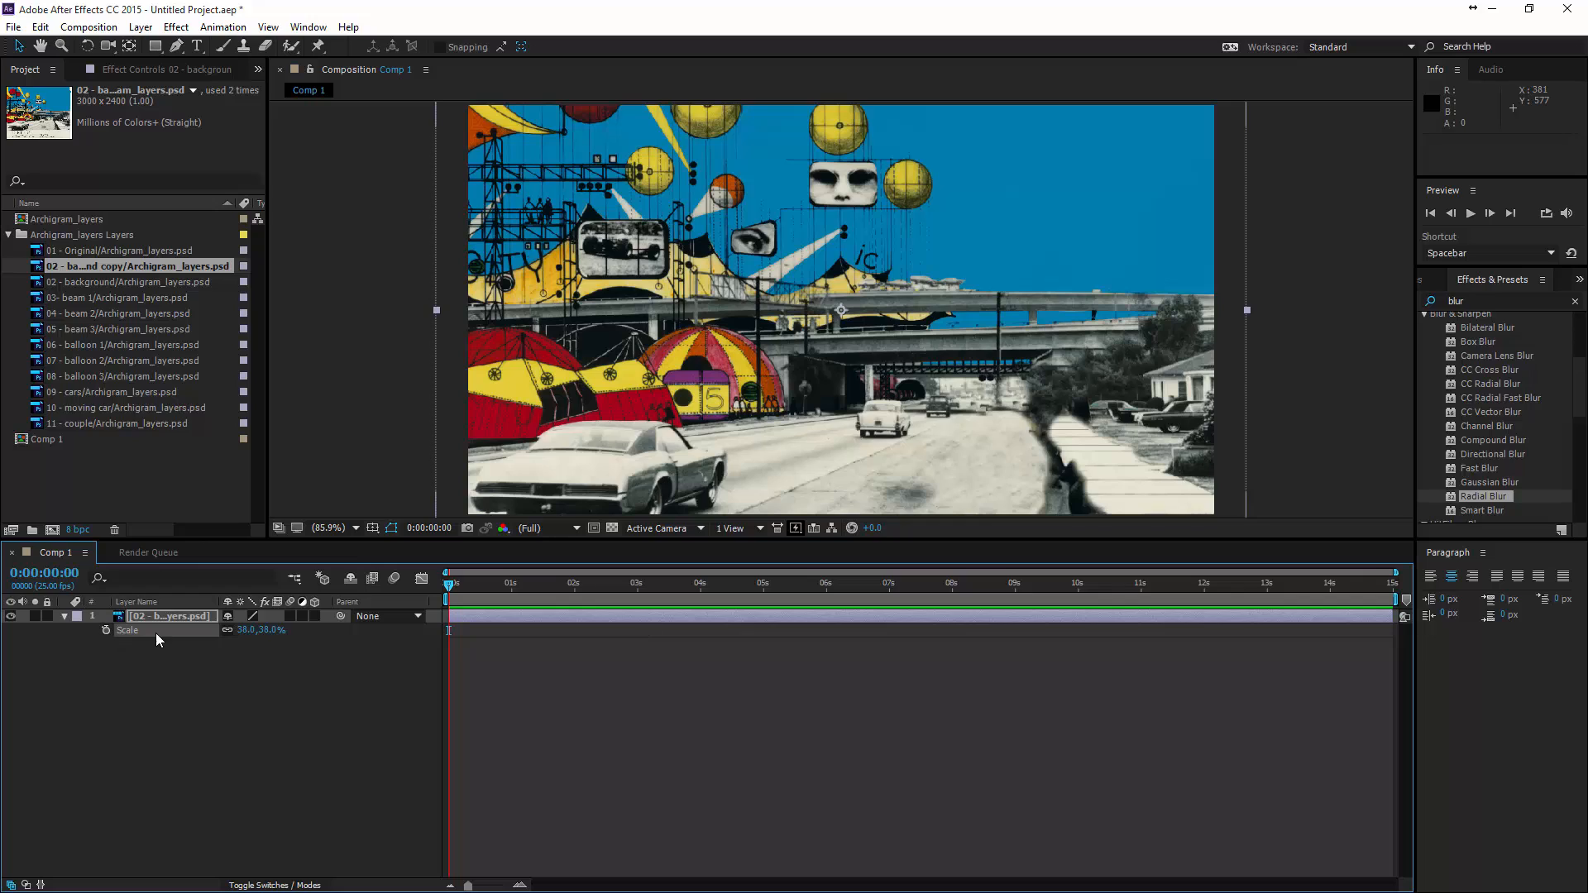
click(71, 648)
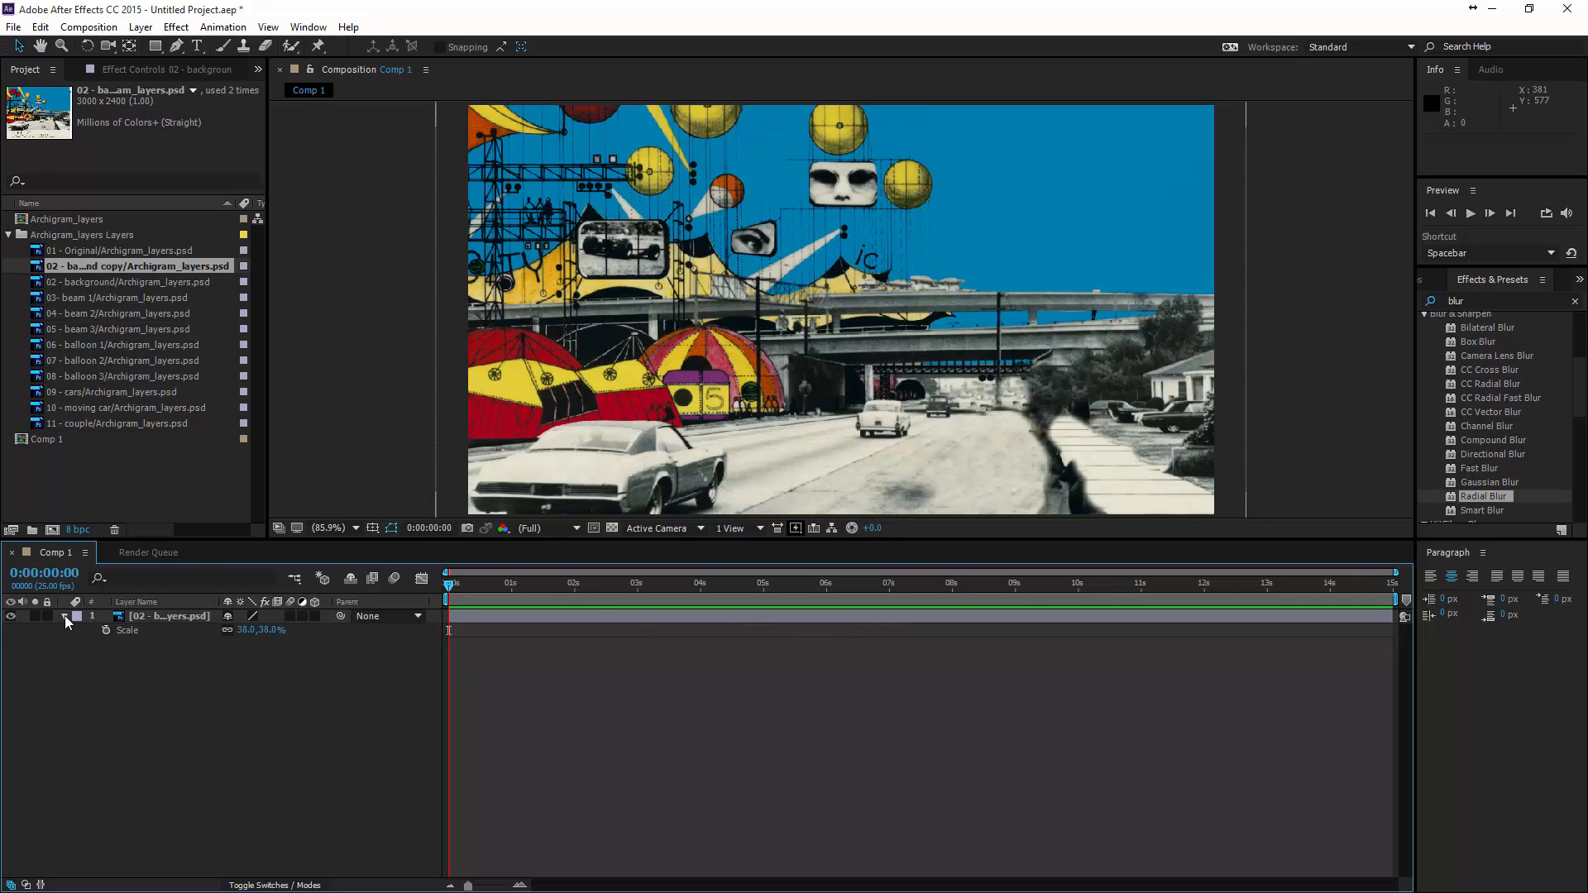
click(64, 615)
- Add the 06 - balloon 1 layer above the background, scaled to 26% and placed in the blue sky at about 790, 48
drag(112, 343, 146, 614)
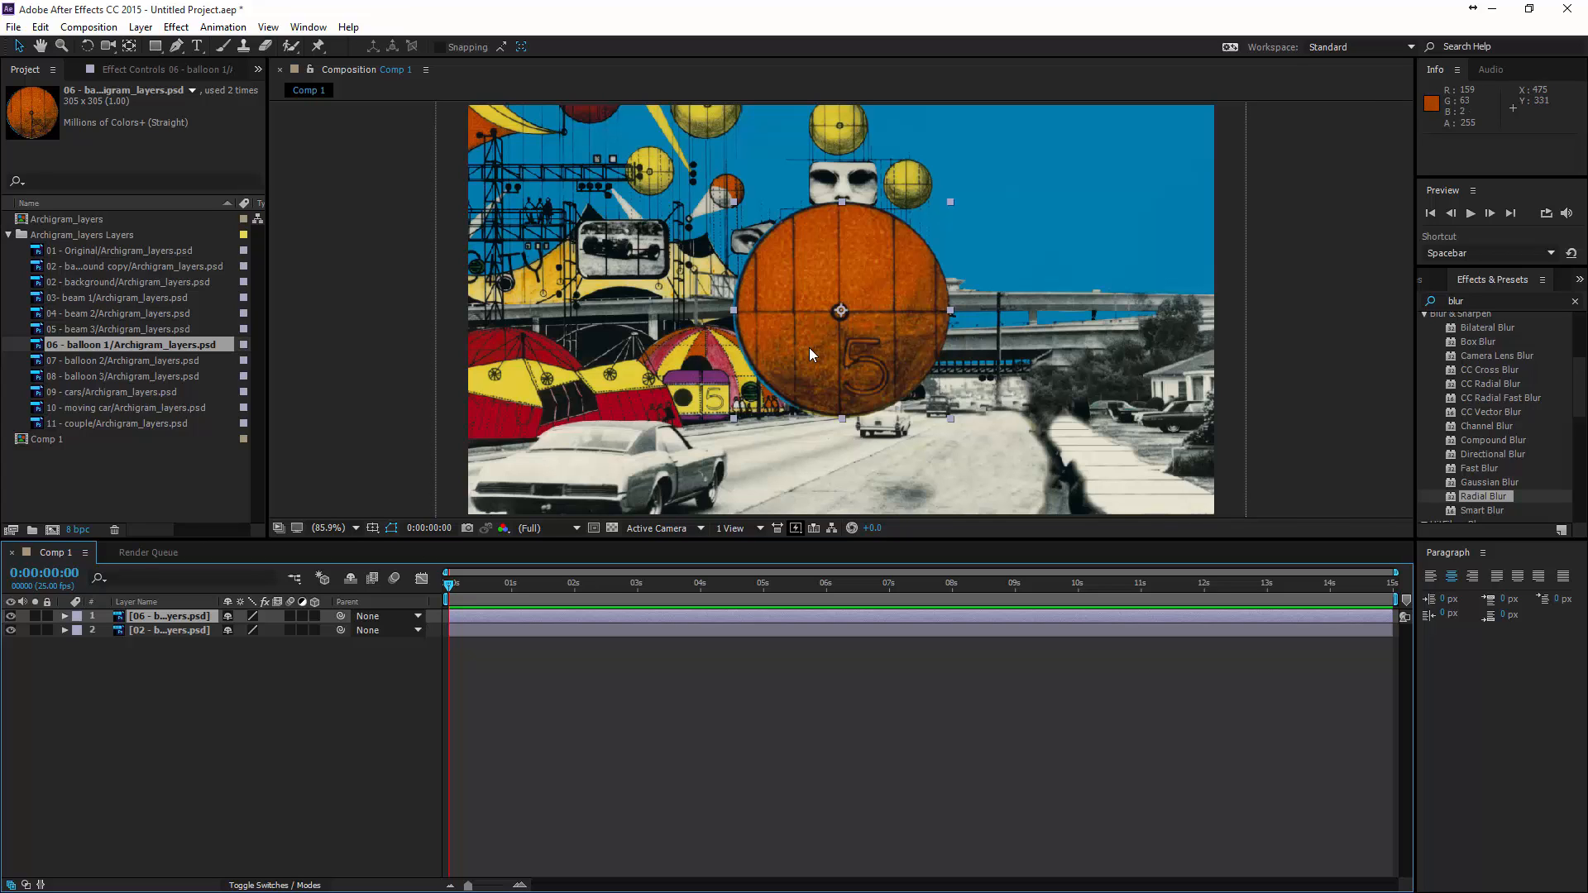
drag(809, 352, 999, 199)
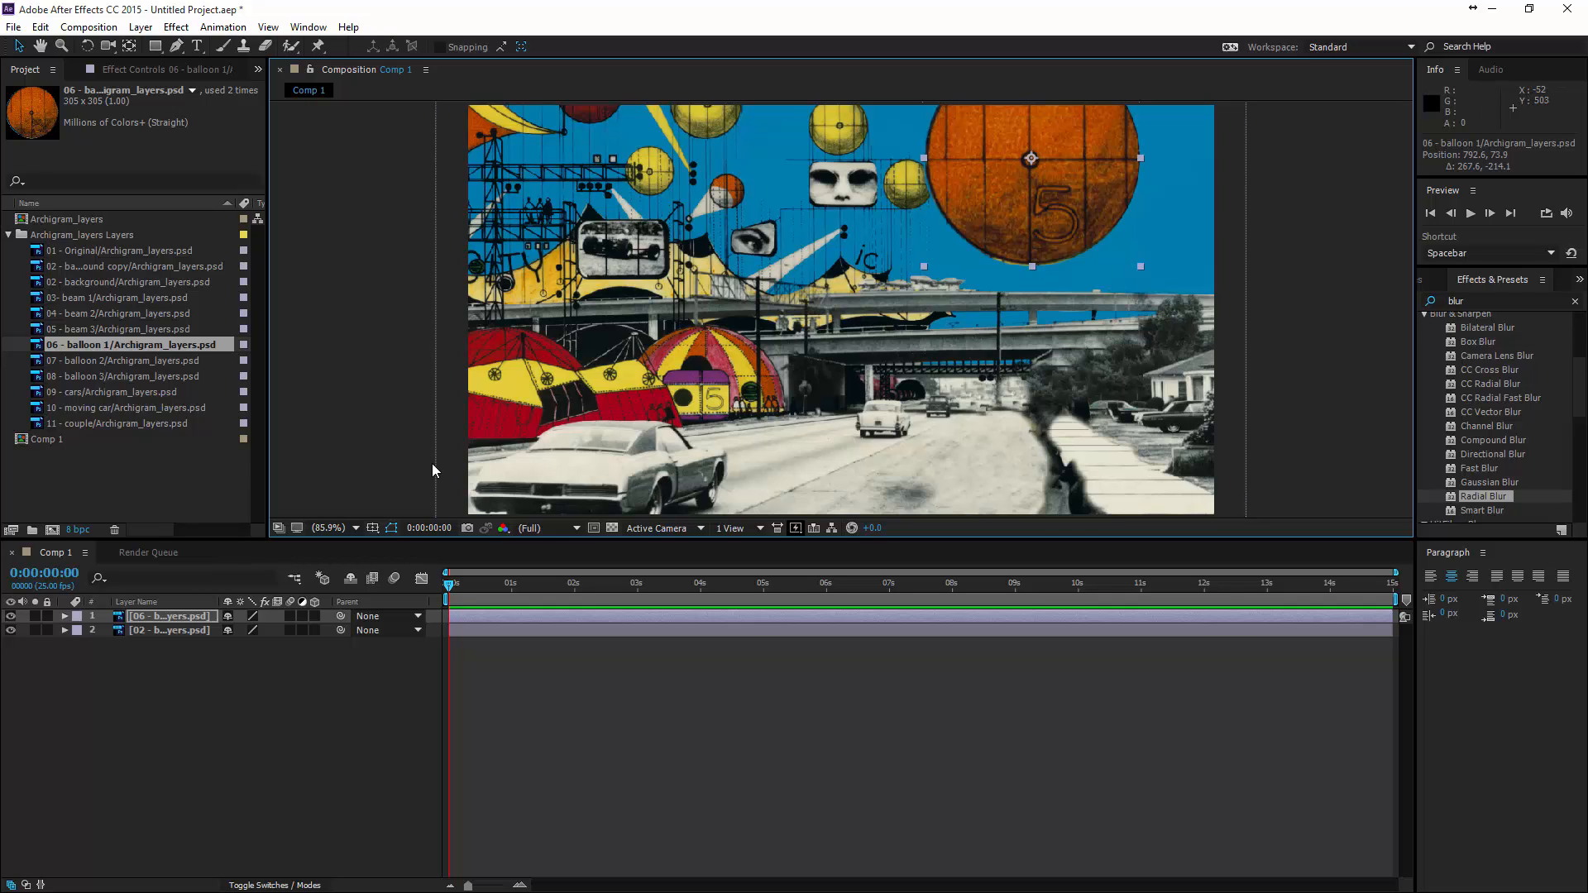
key(s)
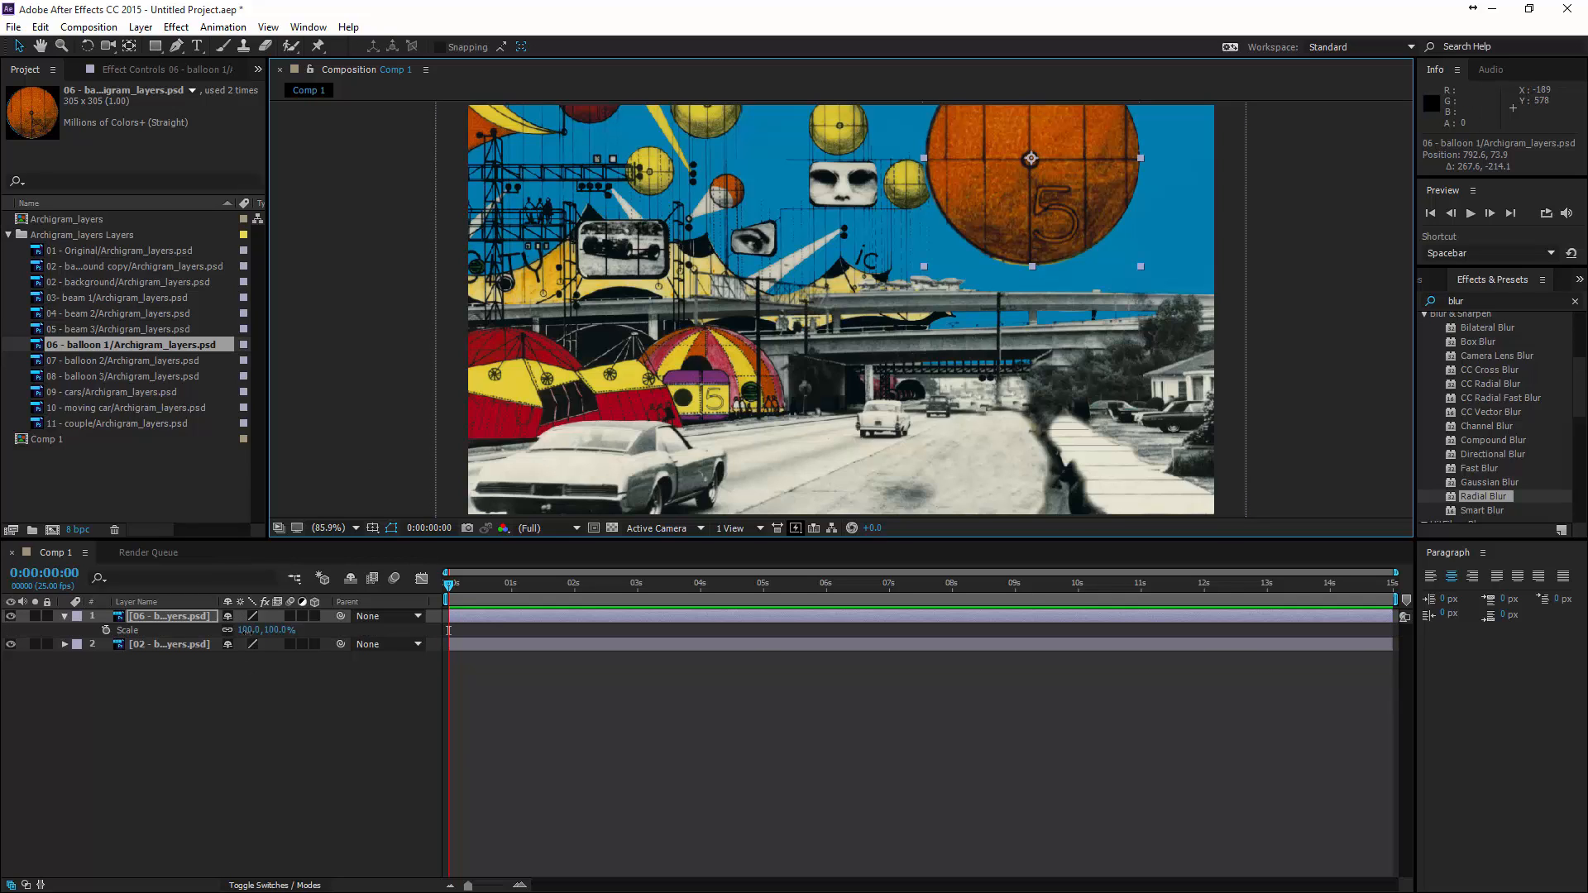
drag(249, 631, 183, 630)
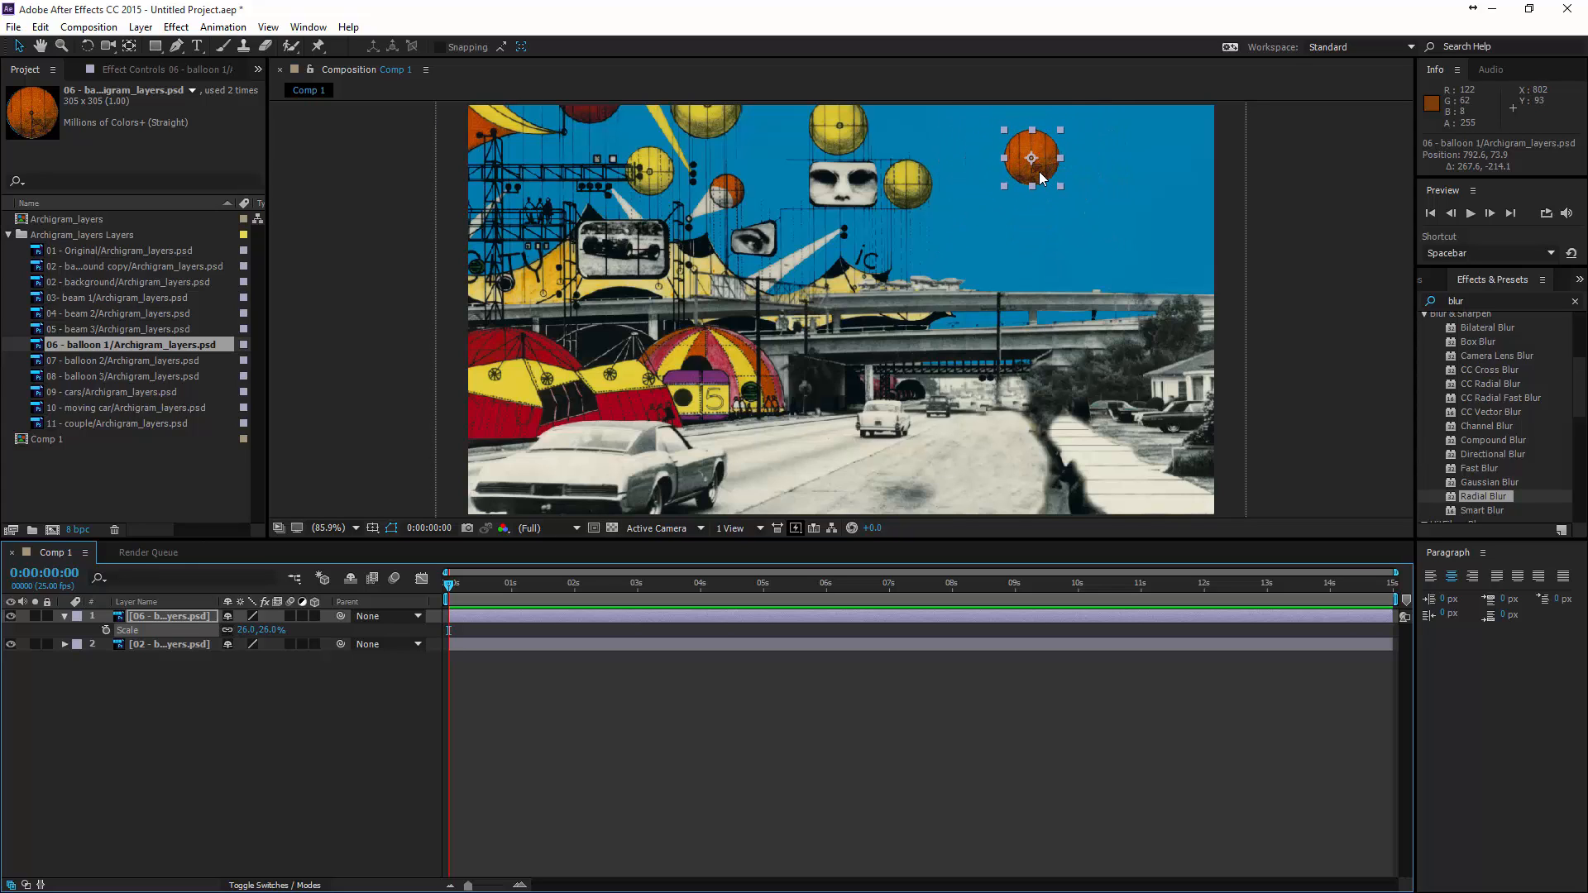
drag(1040, 176, 1038, 158)
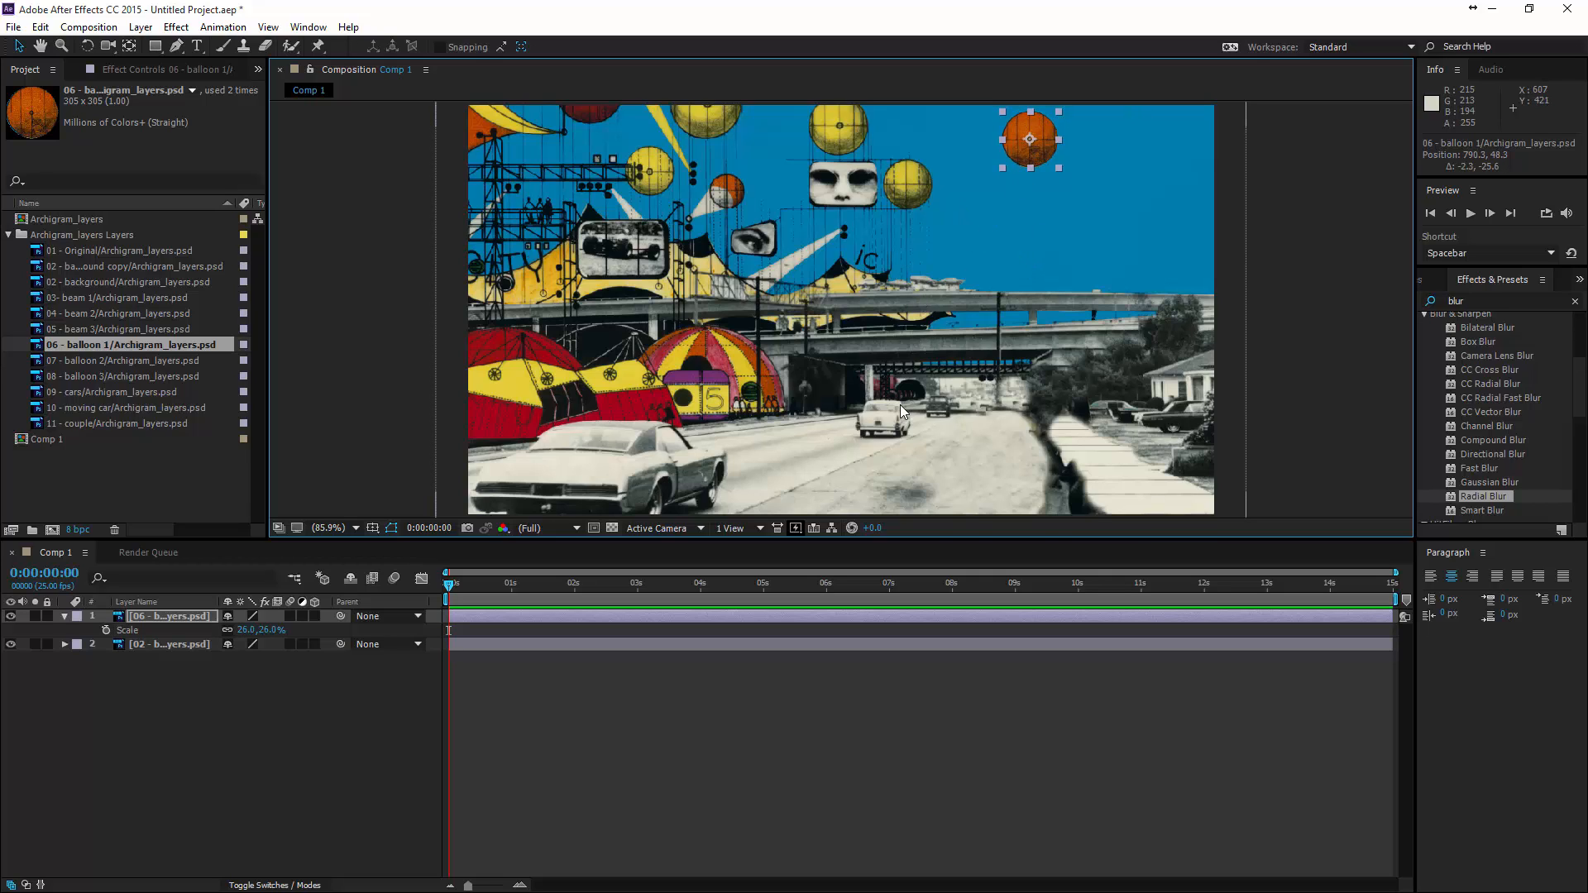
click(66, 616)
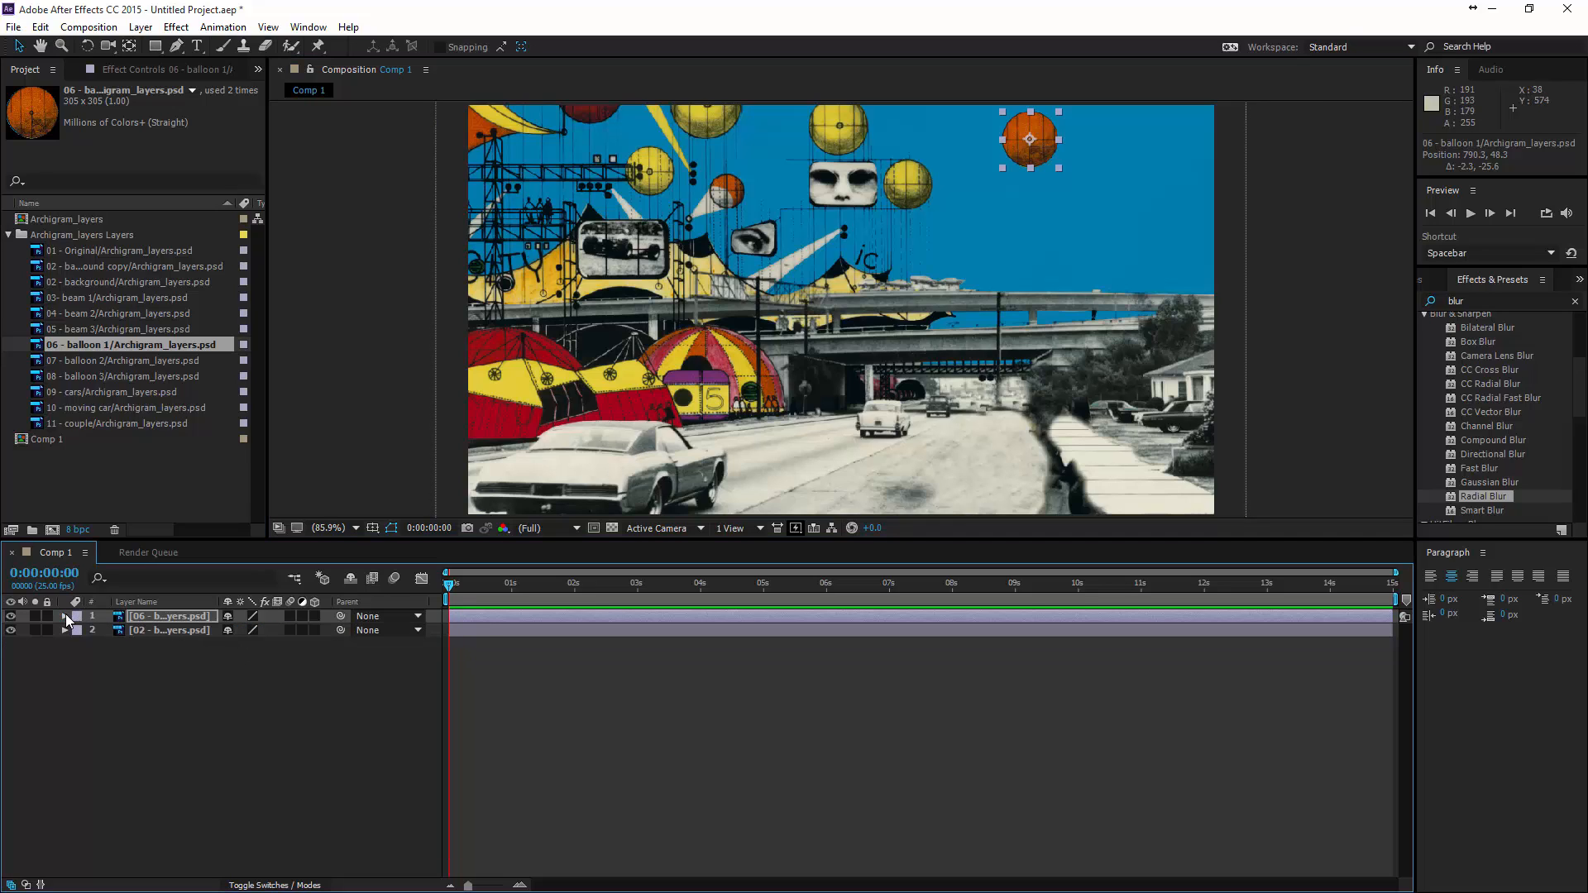
- Keyframe the balloon's position at the start, then lower it to about 790, 199 at 3 seconds
click(65, 616)
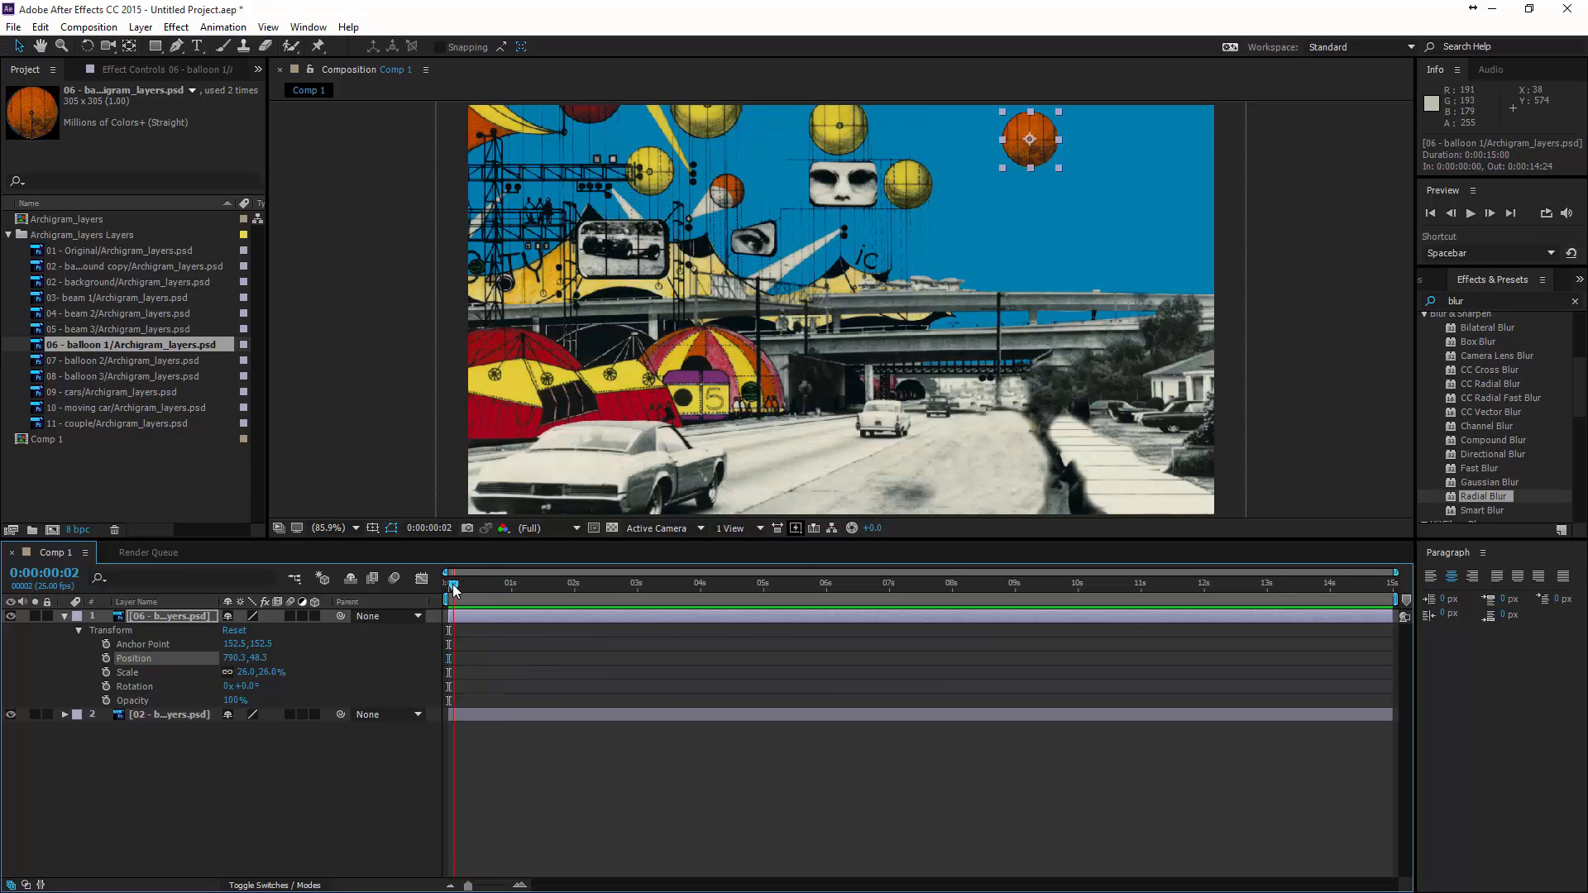
click(106, 659)
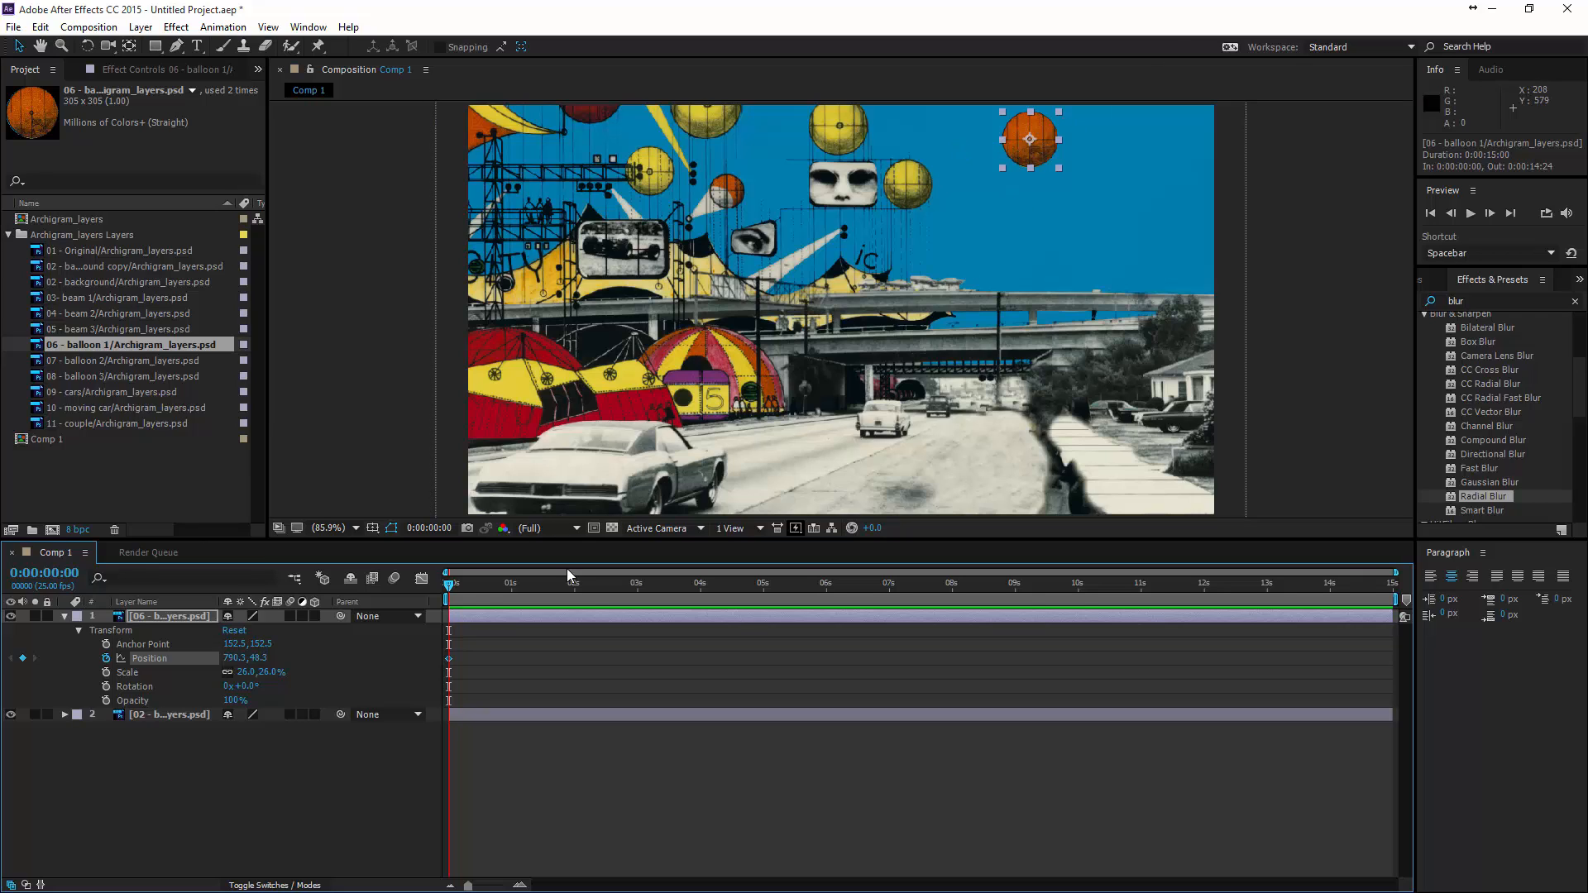
drag(451, 585, 461, 586)
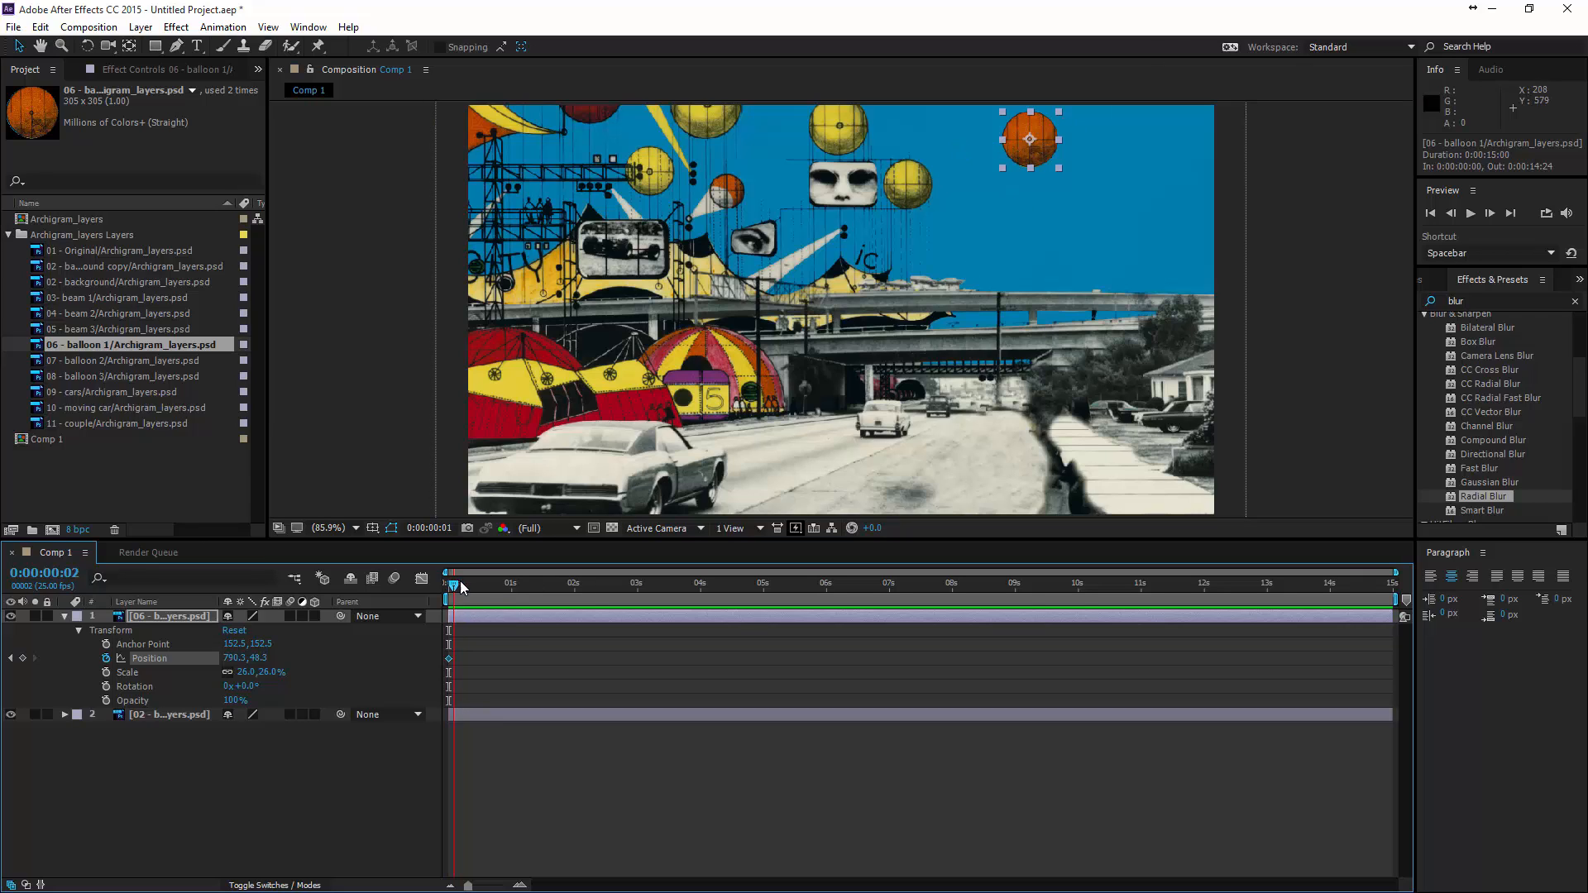
drag(625, 587, 637, 583)
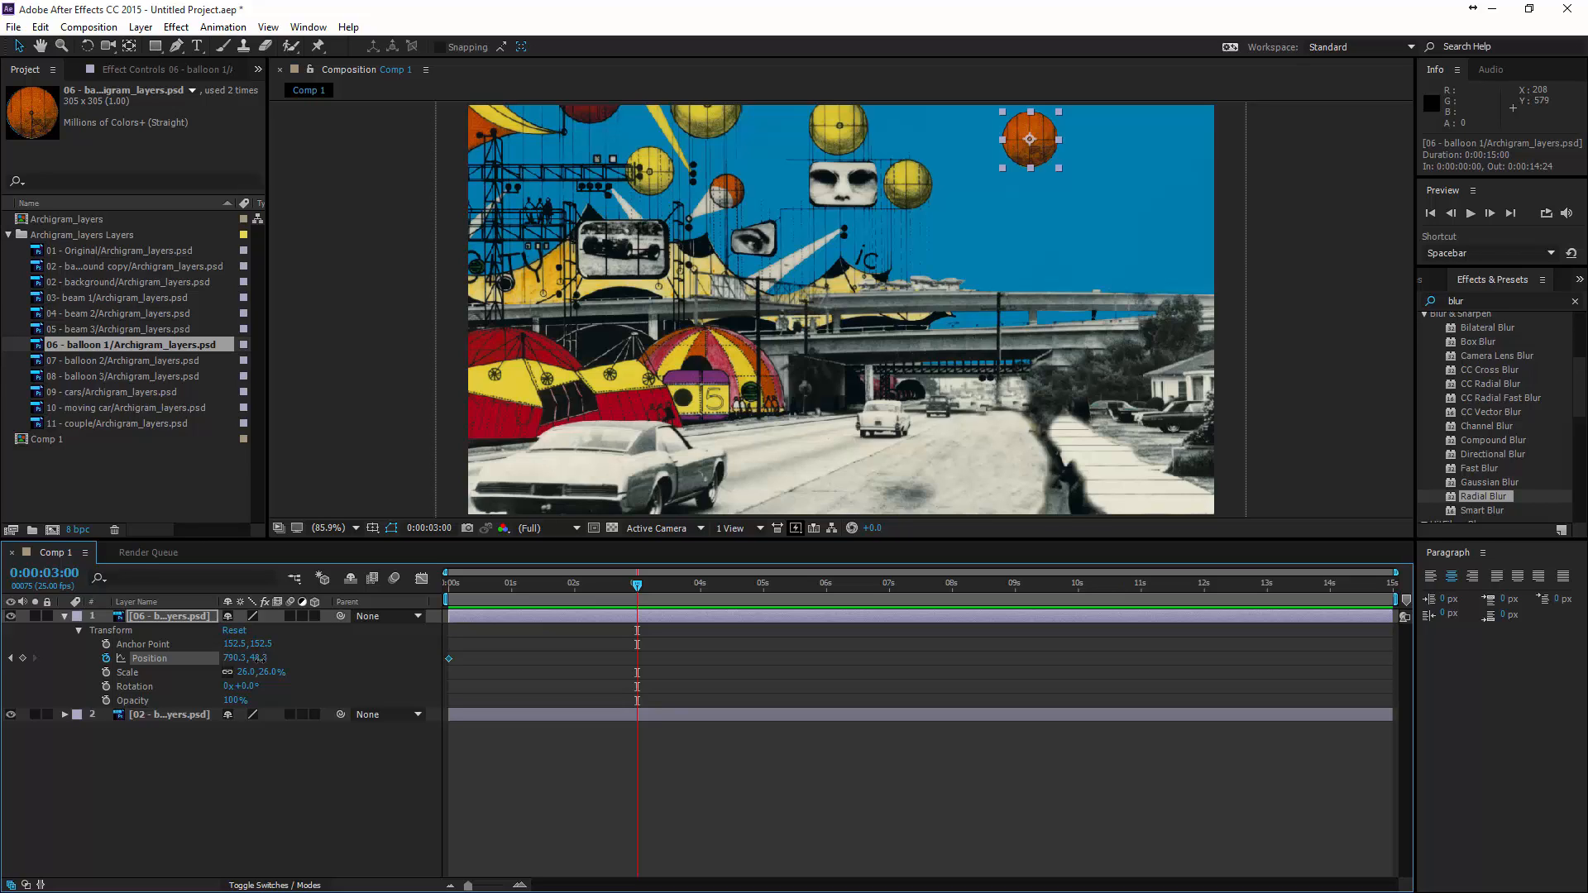
drag(260, 659, 364, 661)
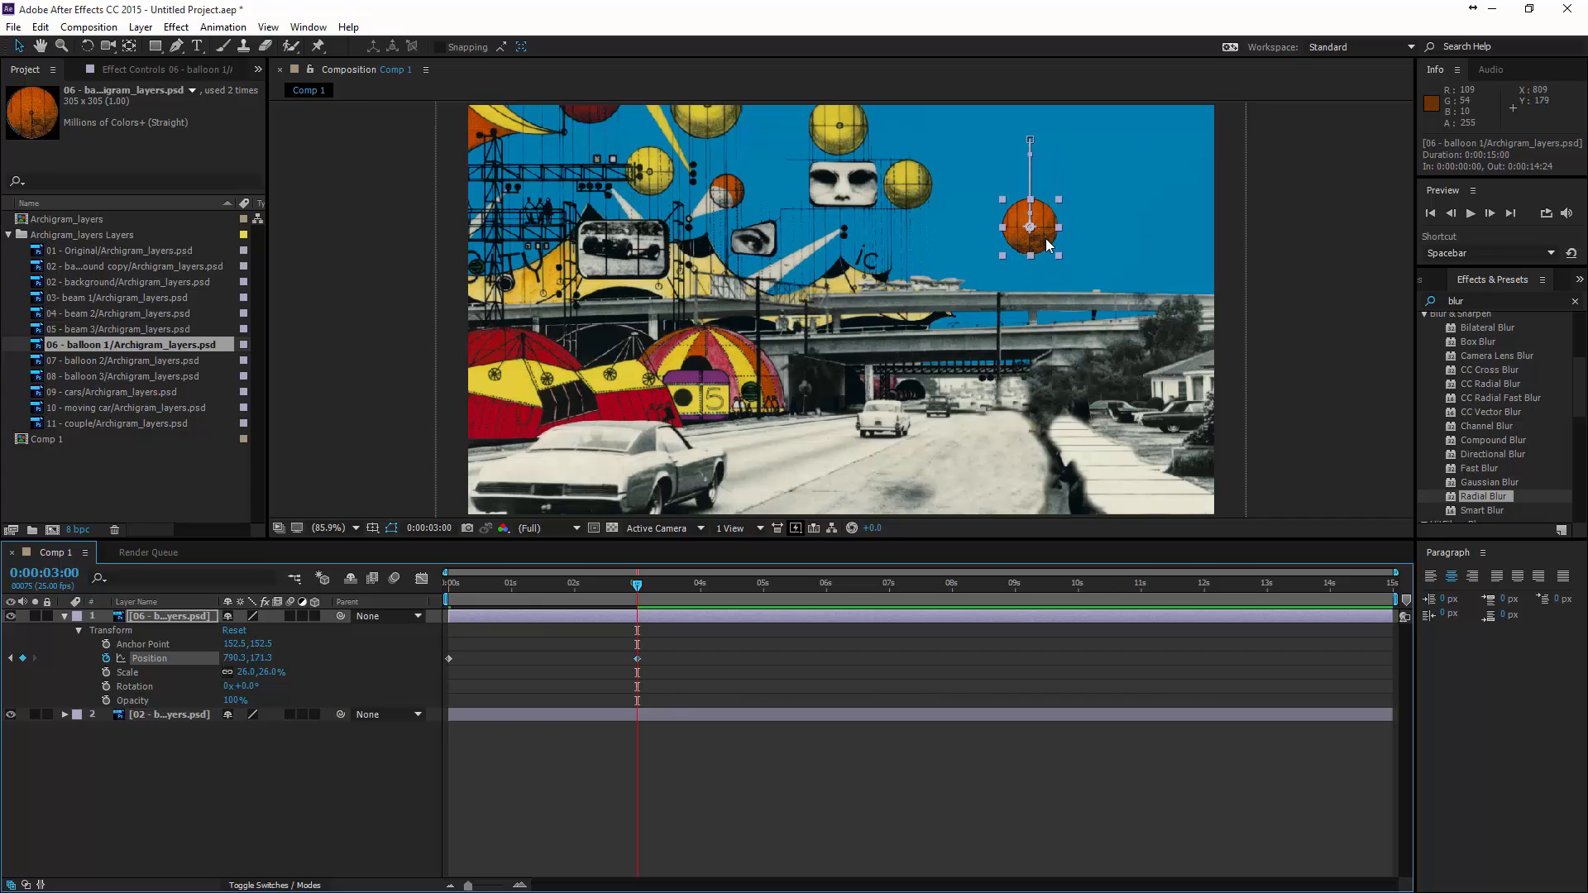
mouse_move(1047, 245)
mouse_down()
mouse_move(1090, 256)
mouse_move(1044, 253)
mouse_move(1047, 265)
mouse_up()
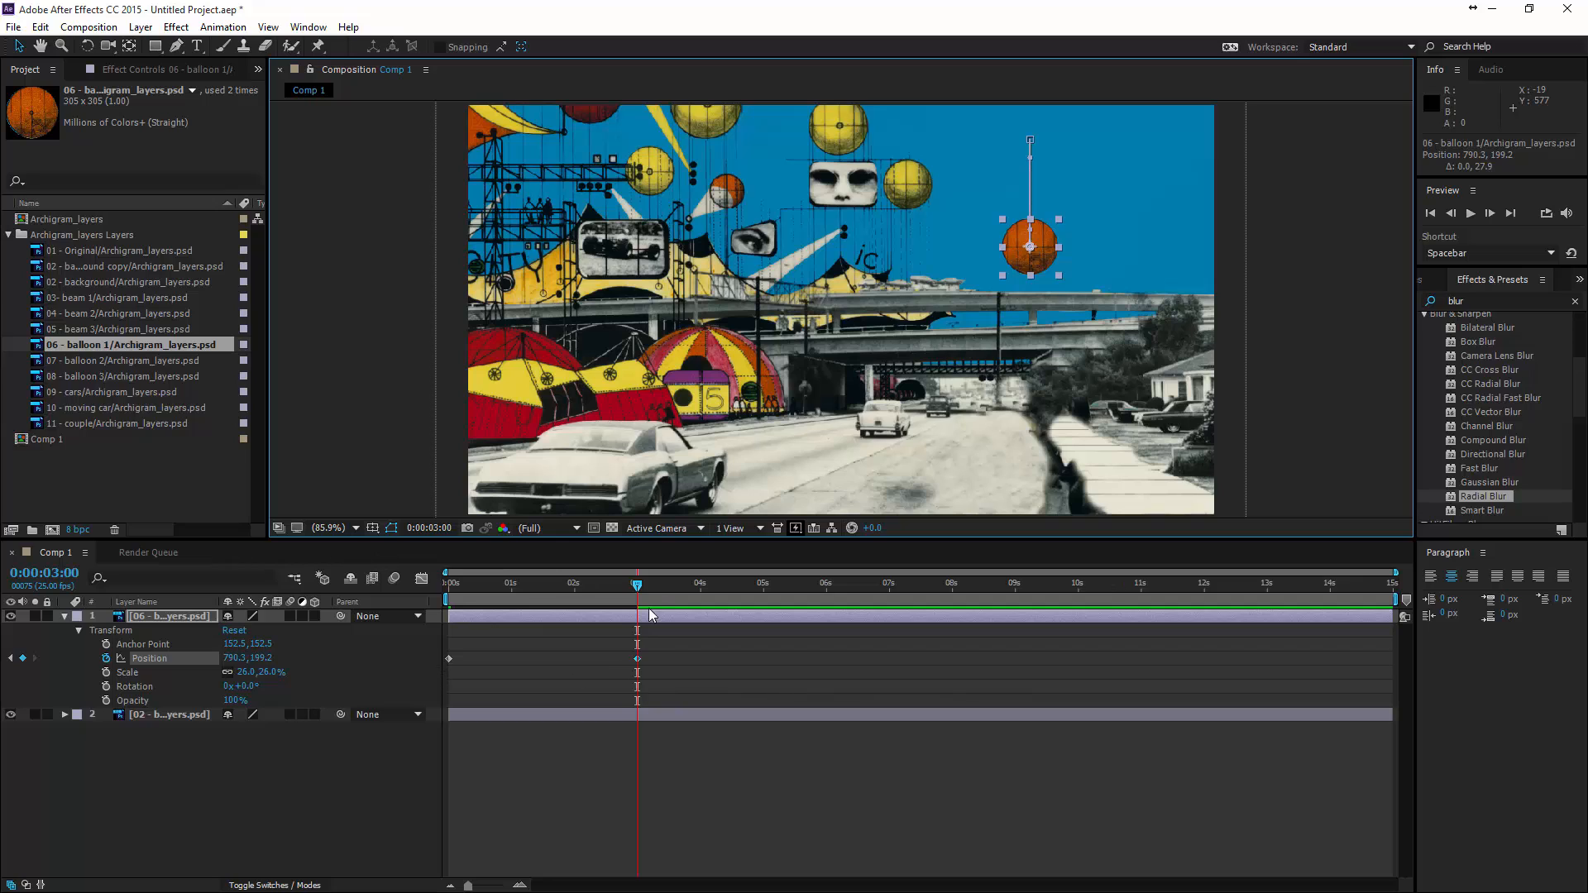
- Preview the balloon's downward movement from the start of the composition
key(space)
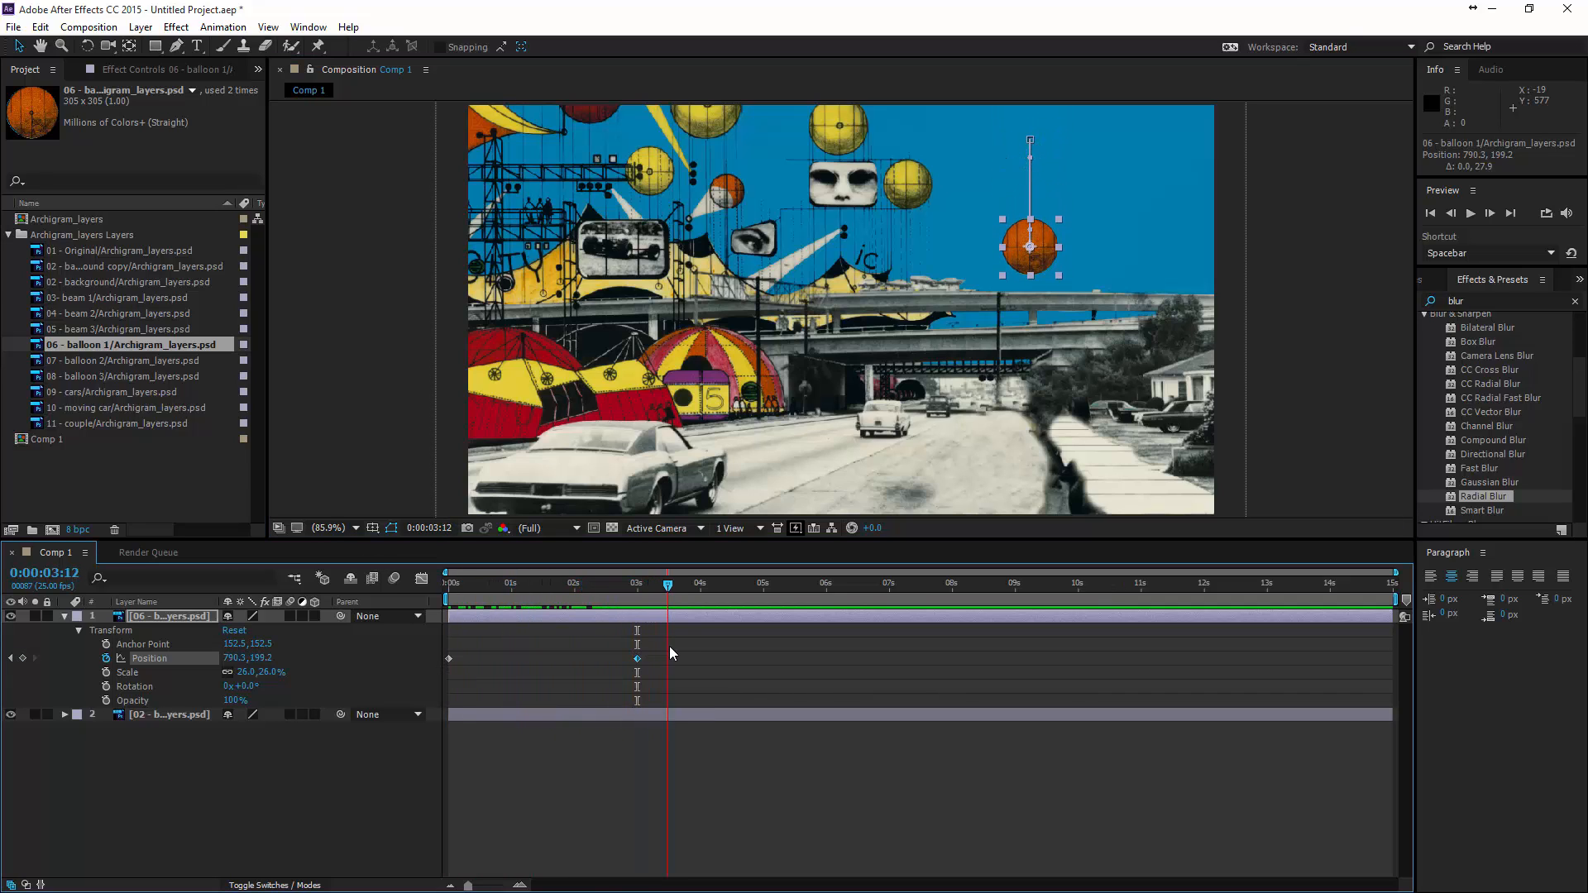
key(space)
drag(628, 647, 440, 645)
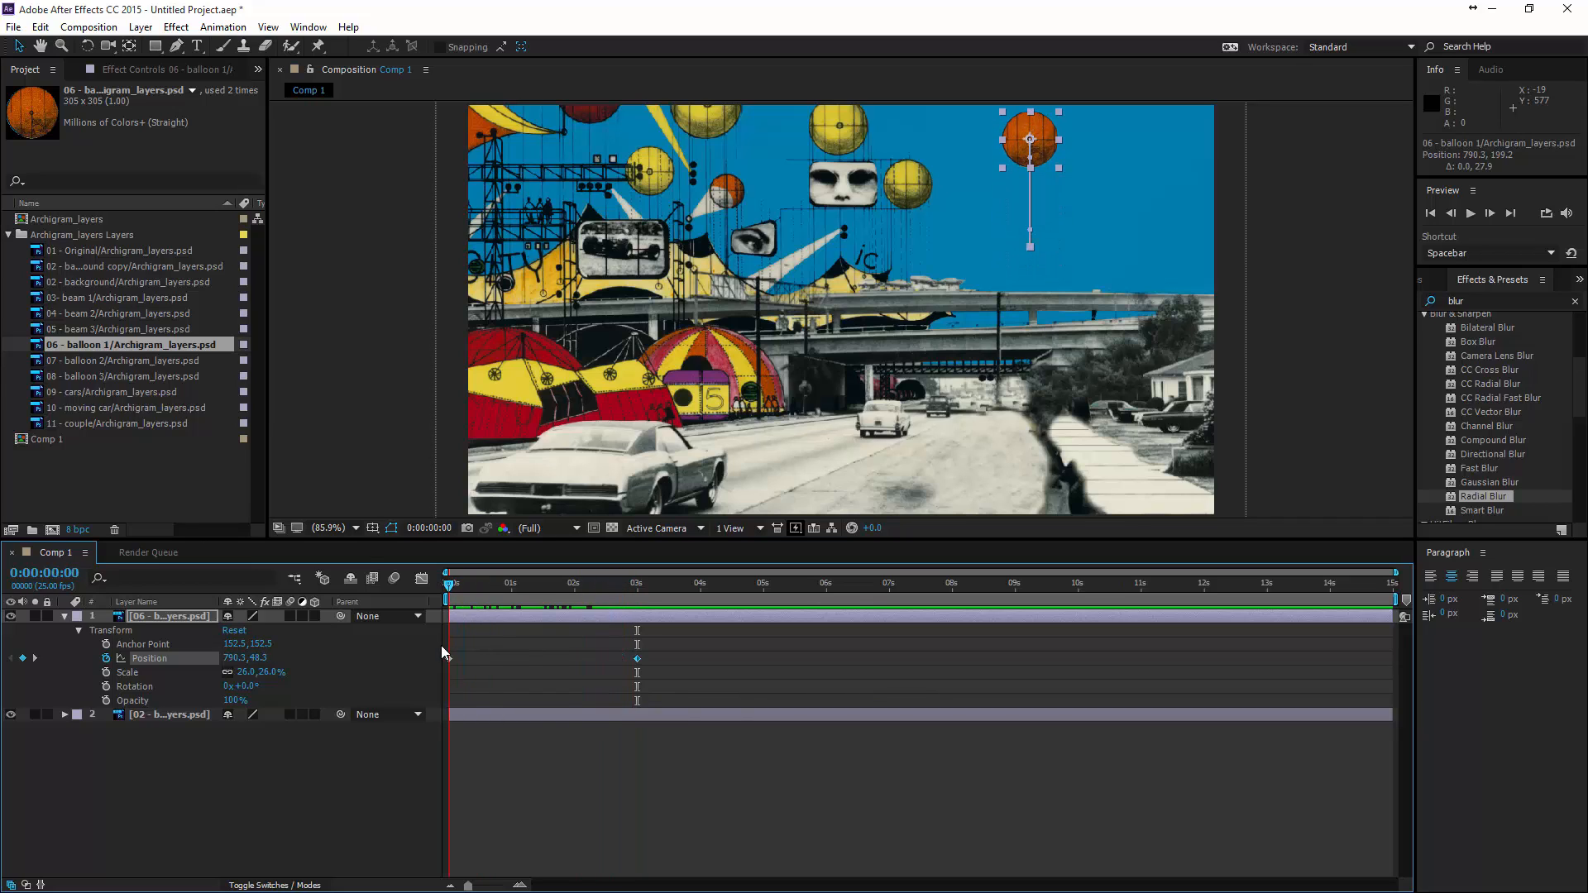
key(space)
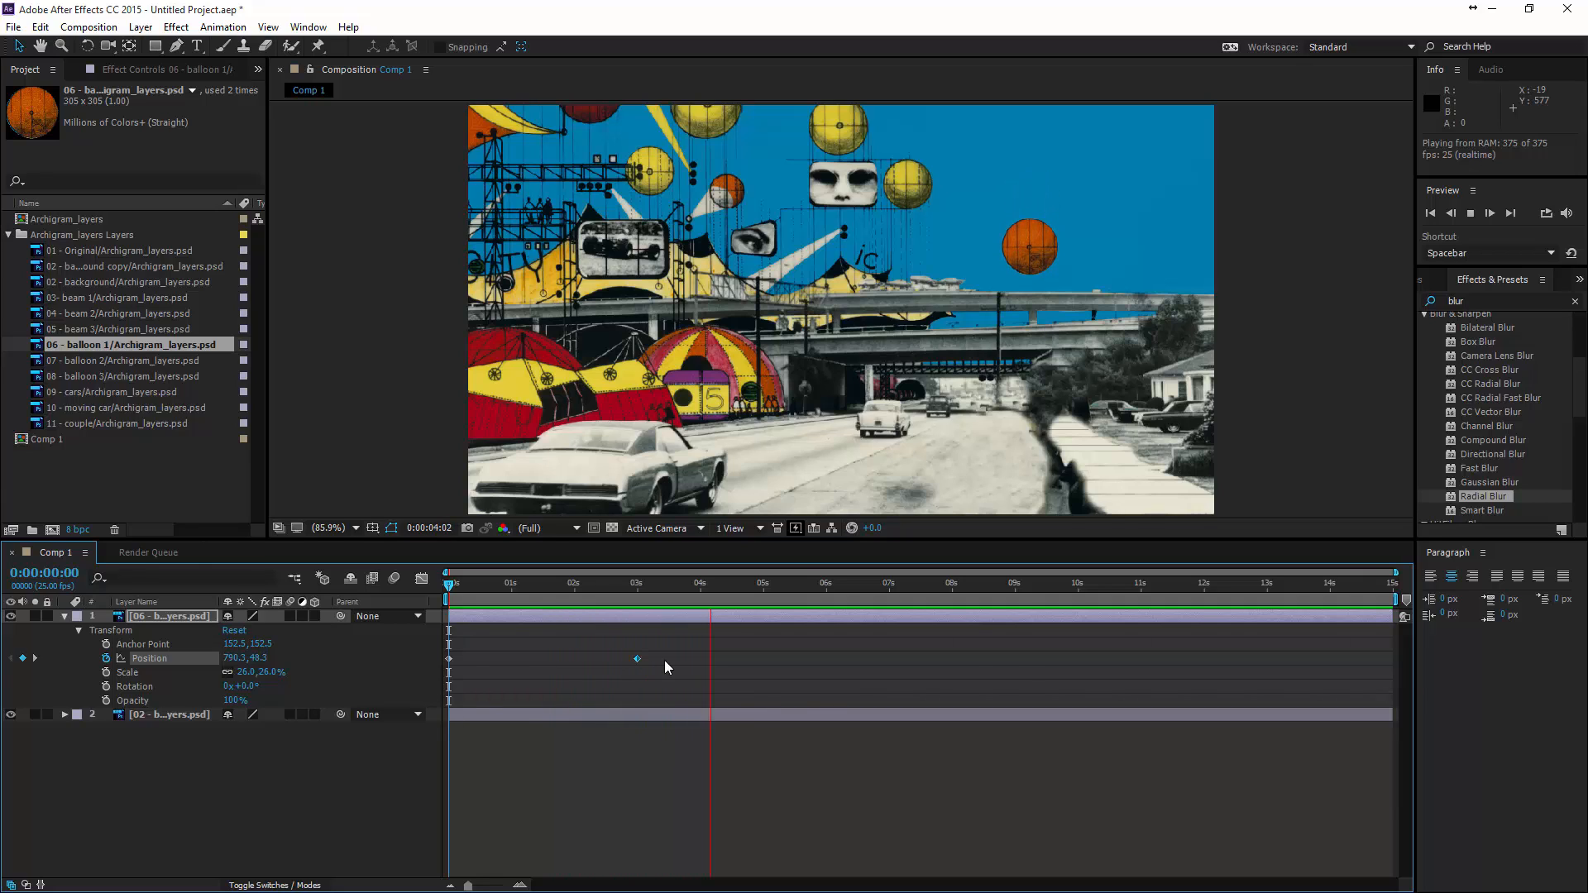
key(space)
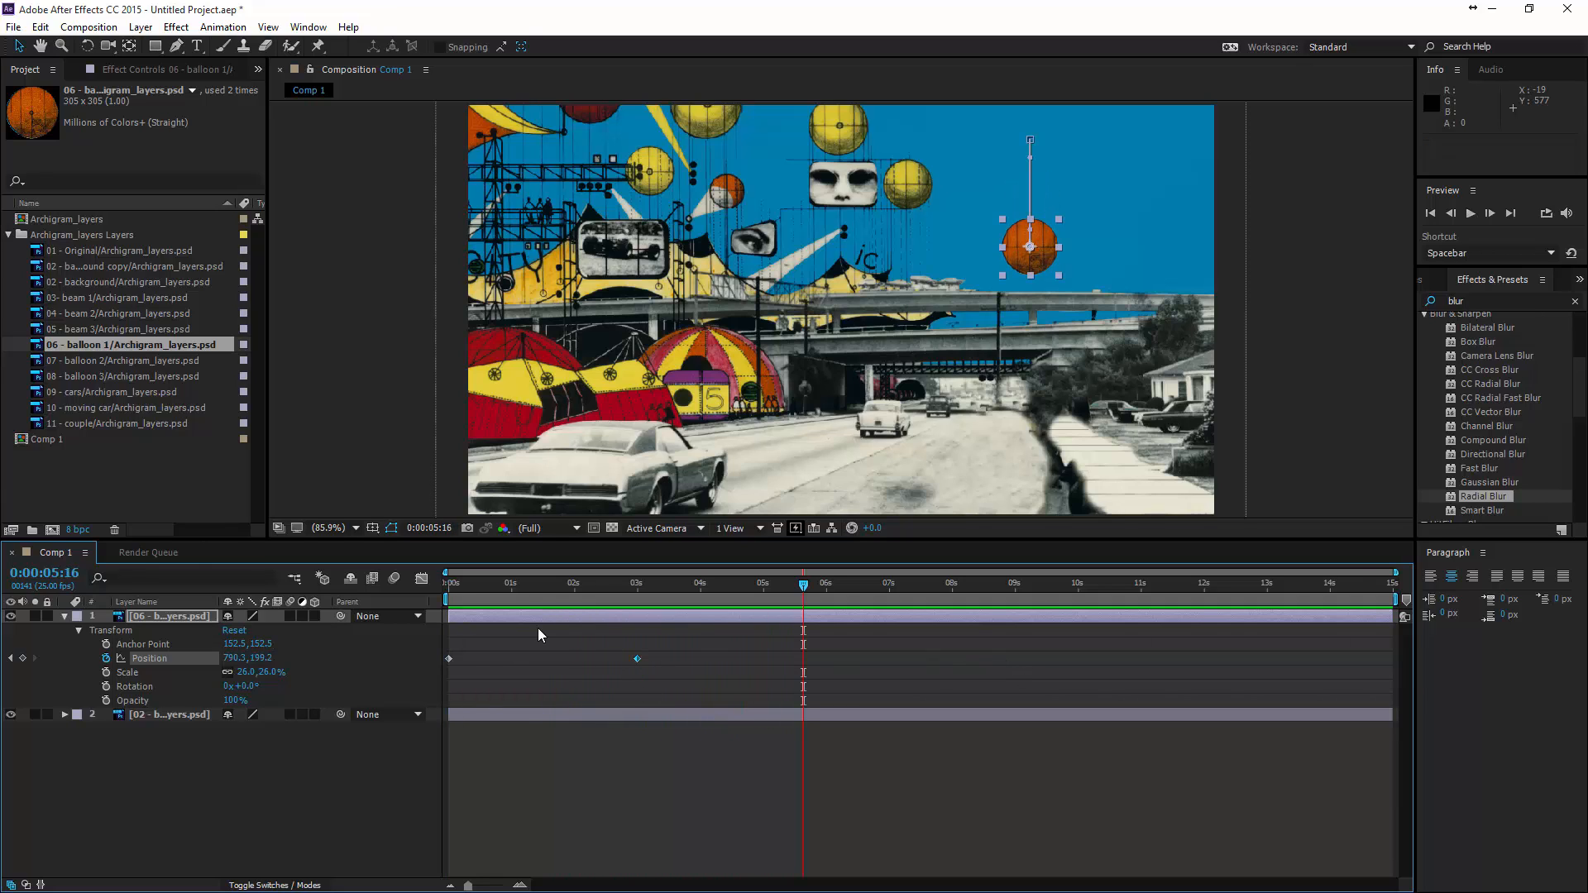
- Copy the balloon's first position keyframe to 6 seconds
click(448, 660)
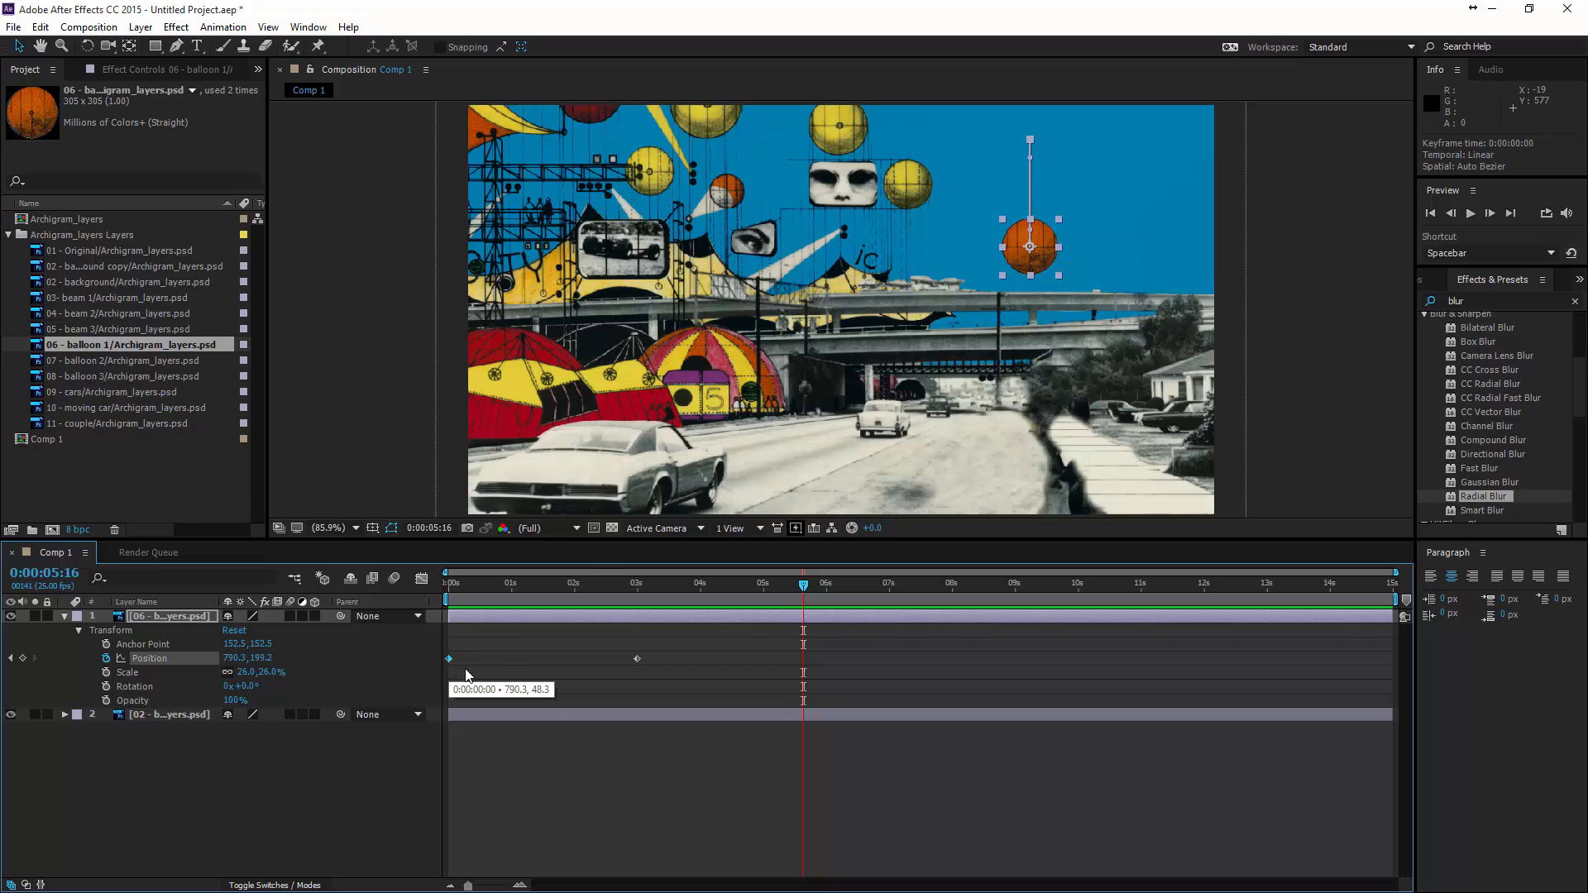
key(ctrl+c)
drag(802, 584, 826, 585)
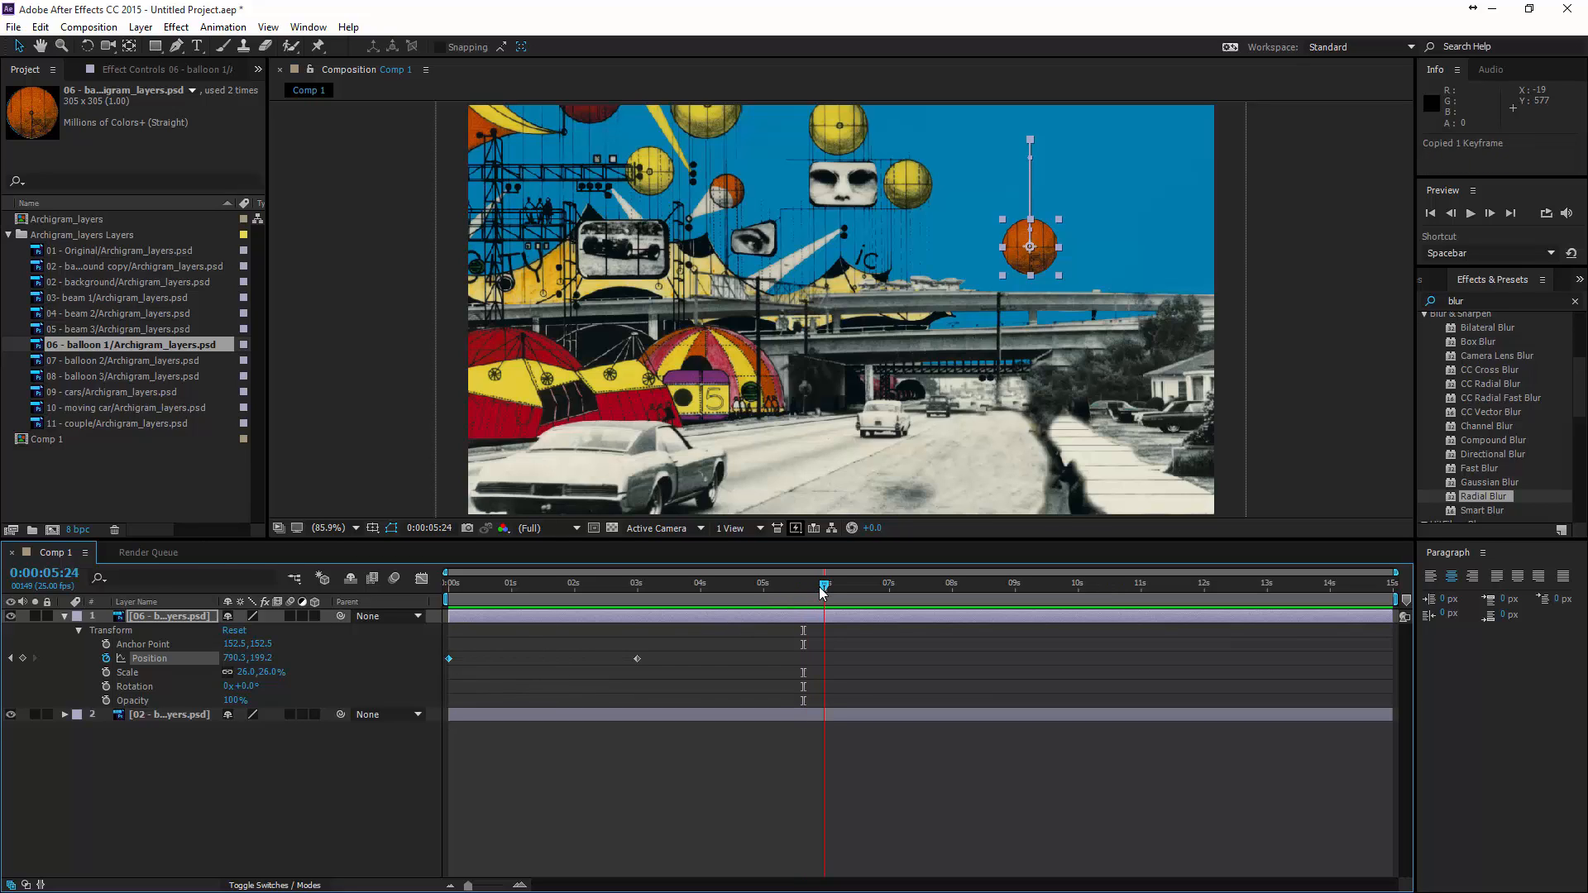
key(ctrl+v)
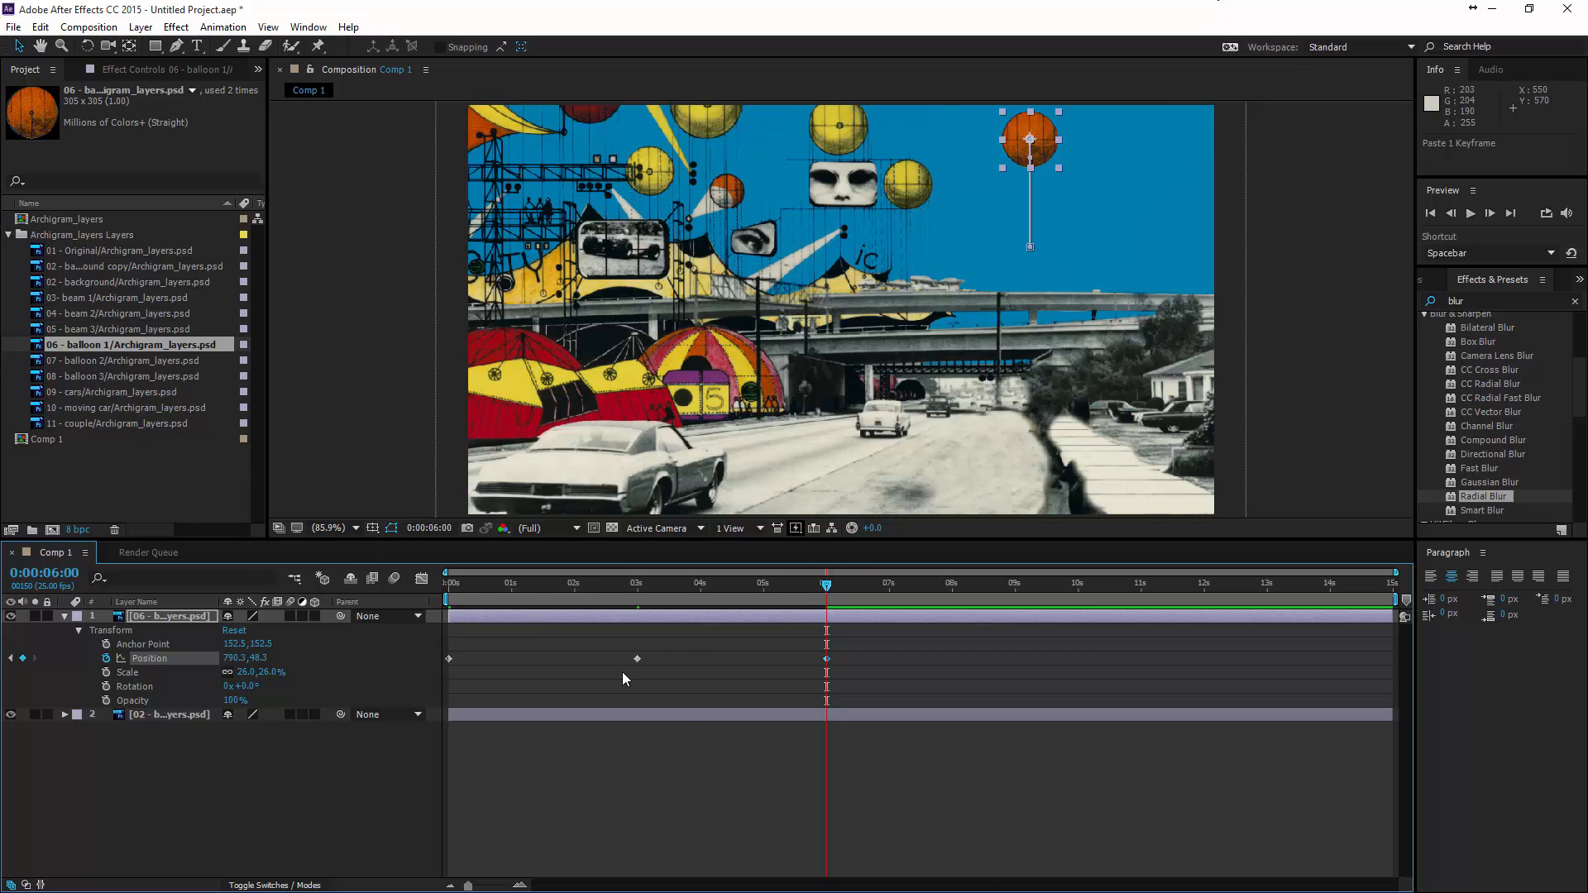
- Copy the 3- and 6-second position keyframes to start at about 9 seconds, and copy the 9-second keyframe to the composition's end
drag(851, 676, 584, 637)
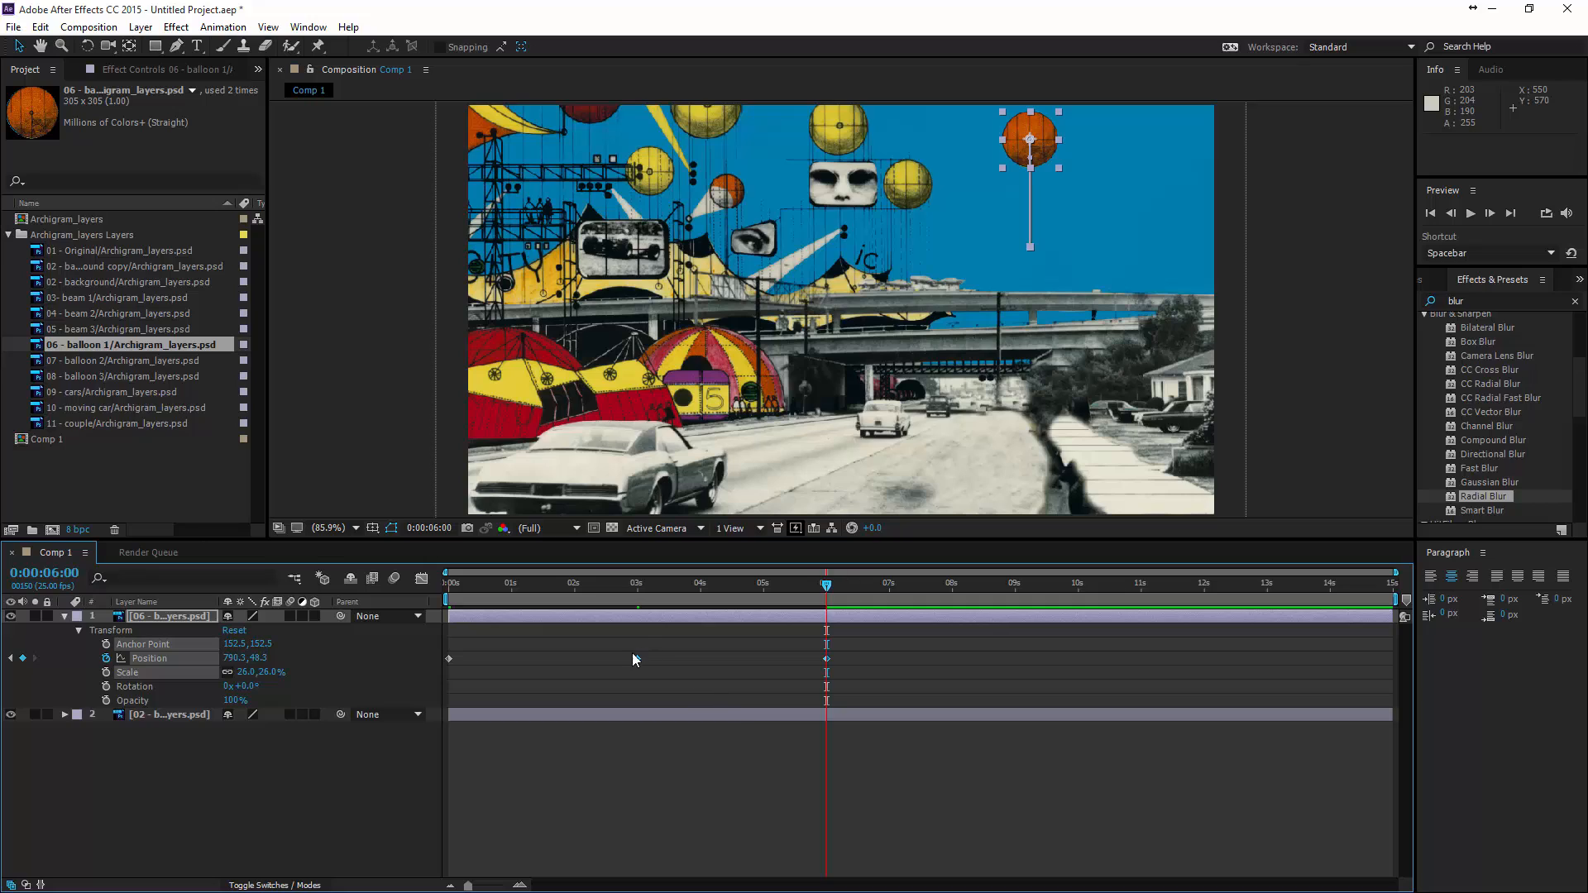
key(ctrl+c)
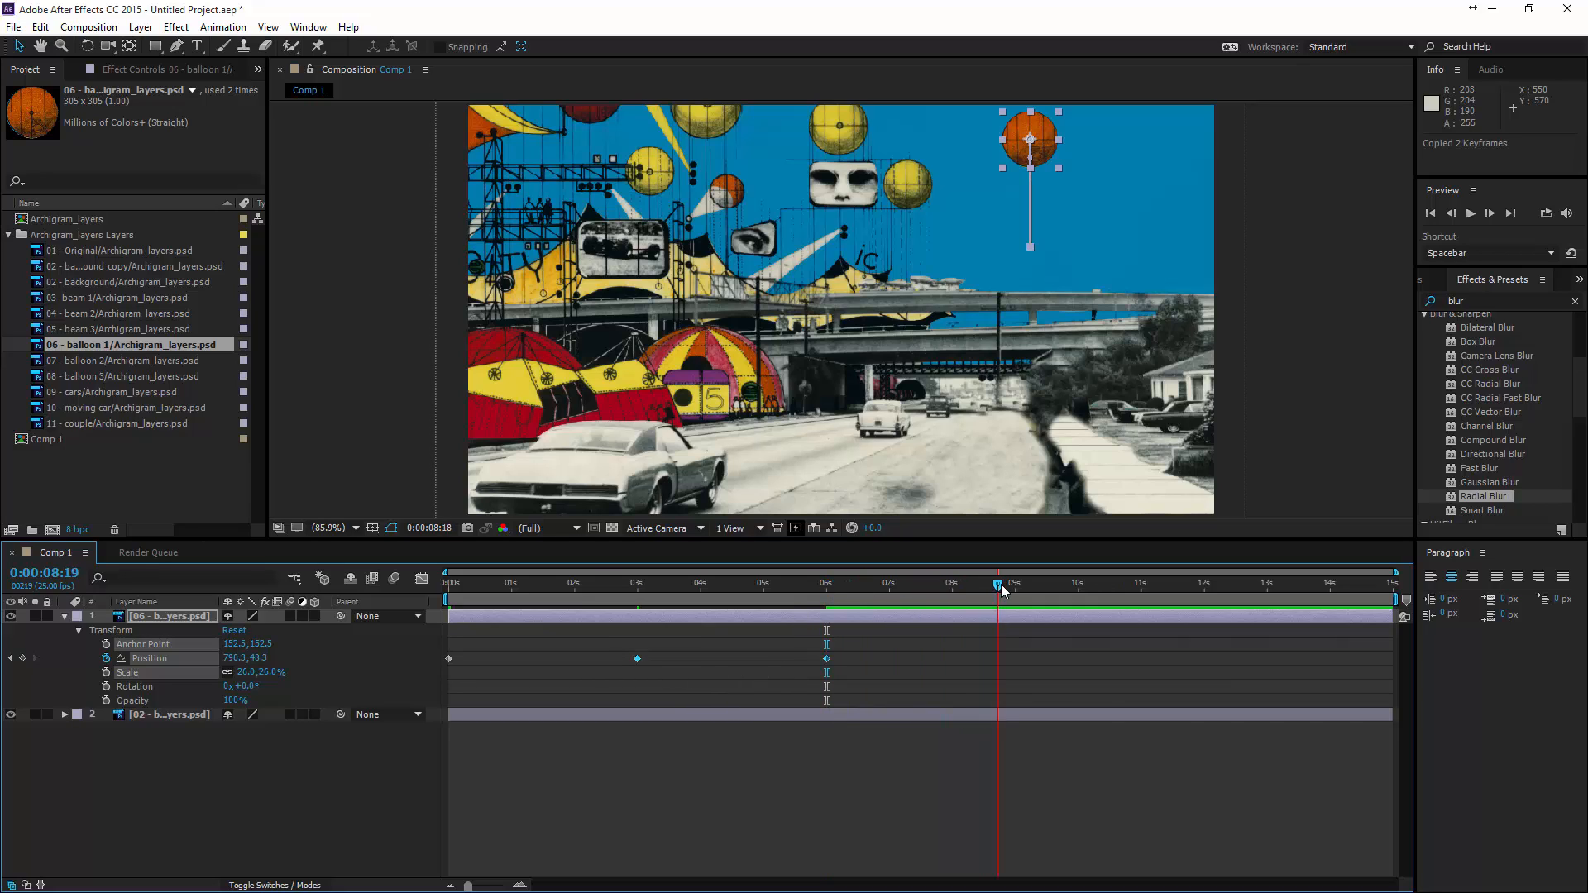
drag(1001, 589, 1214, 663)
key(ctrl+v)
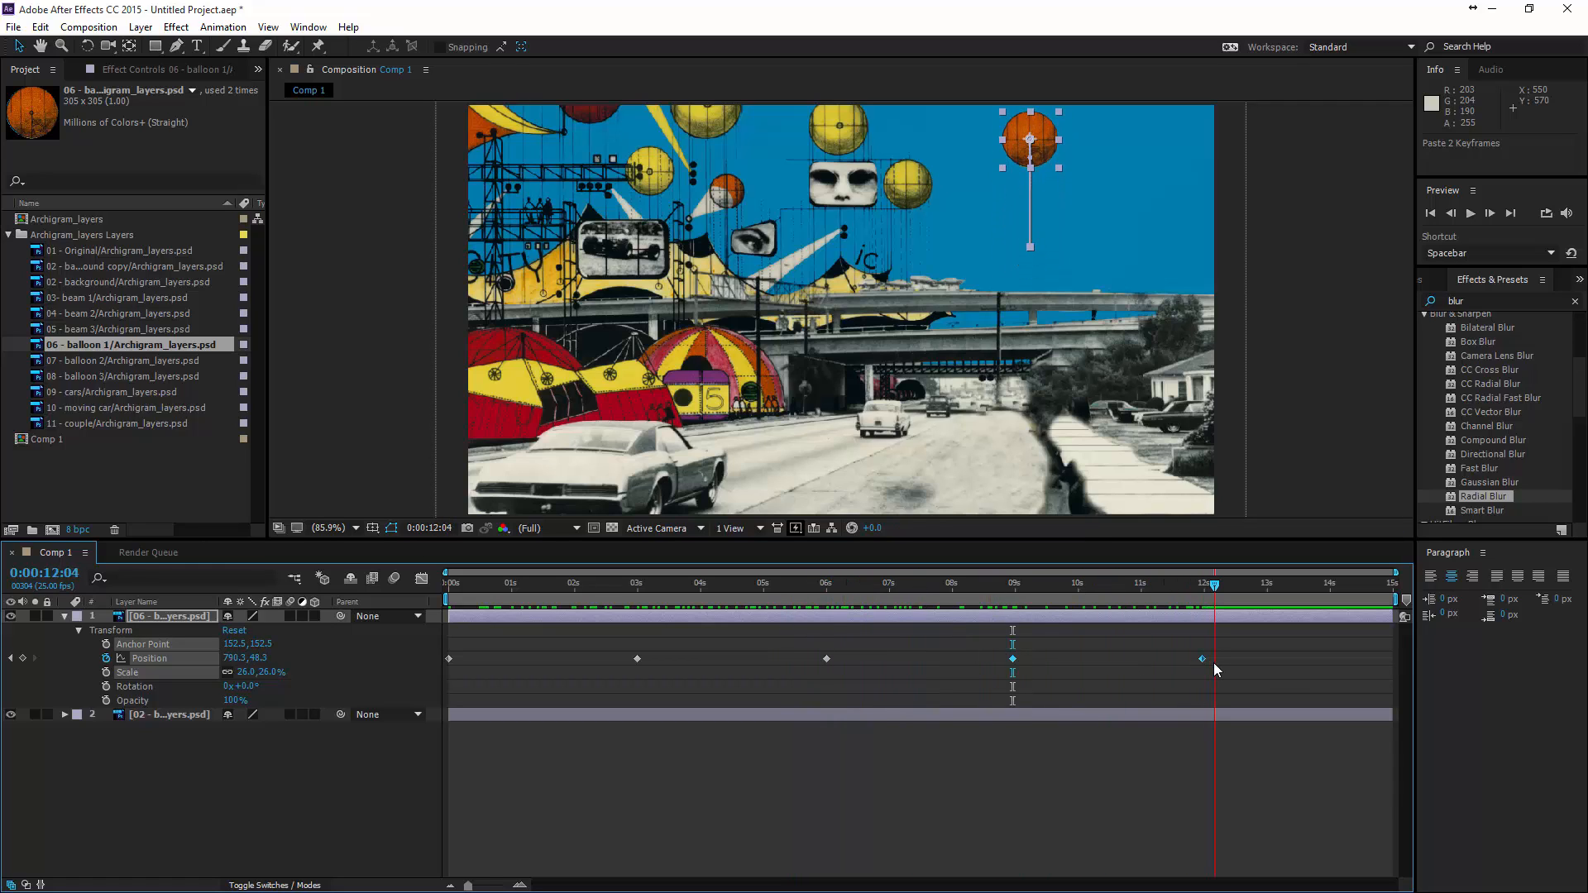
drag(1022, 680, 968, 655)
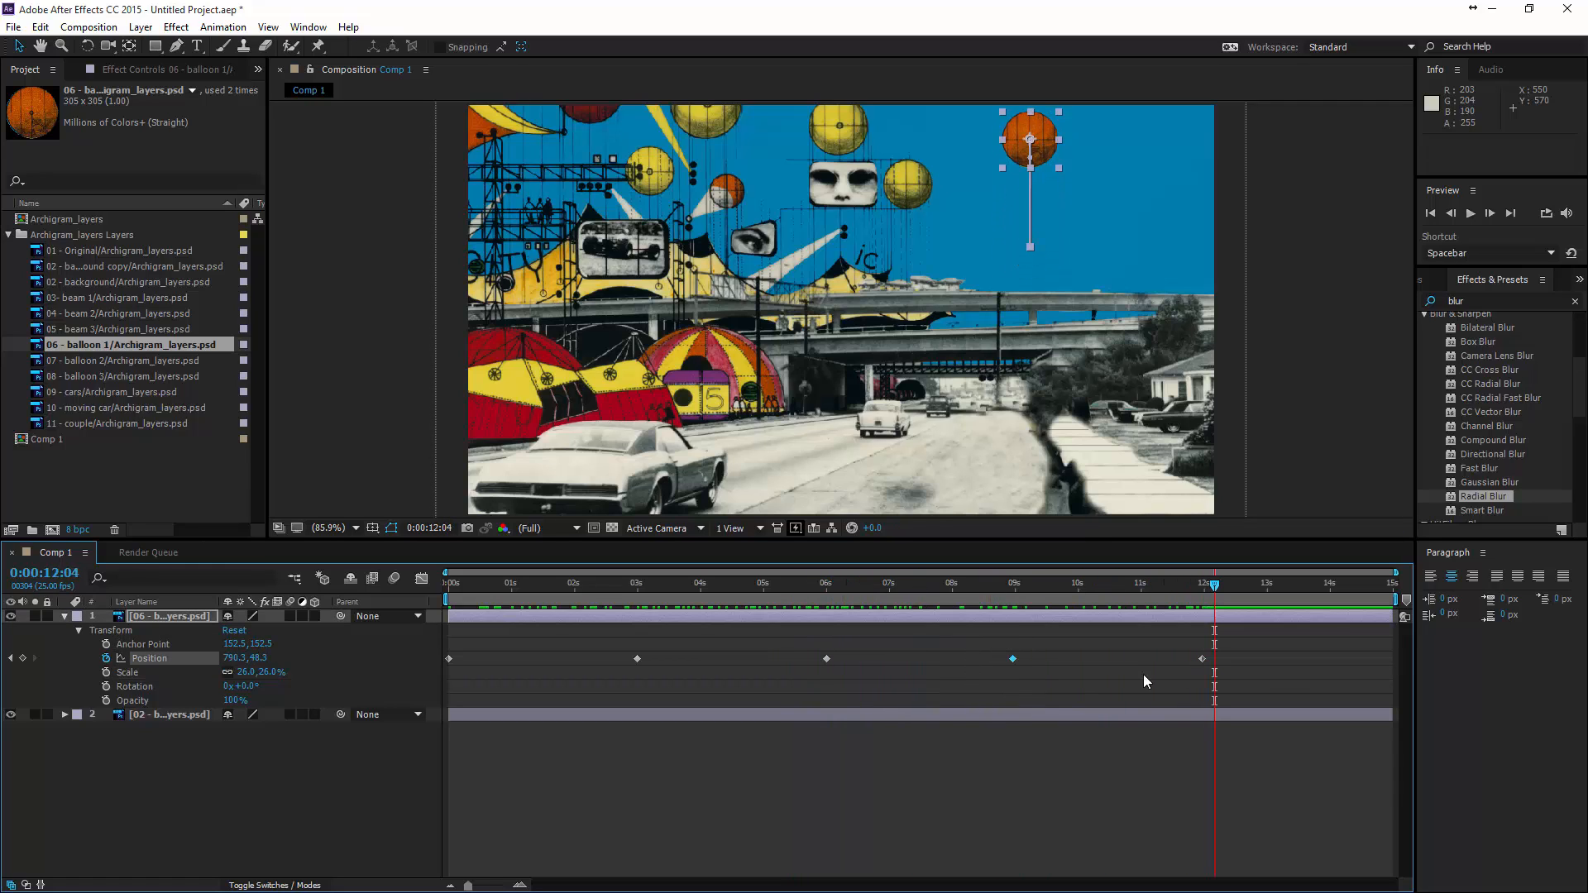
key(ctrl+c)
drag(1222, 584, 354, 636)
key(ctrl+v)
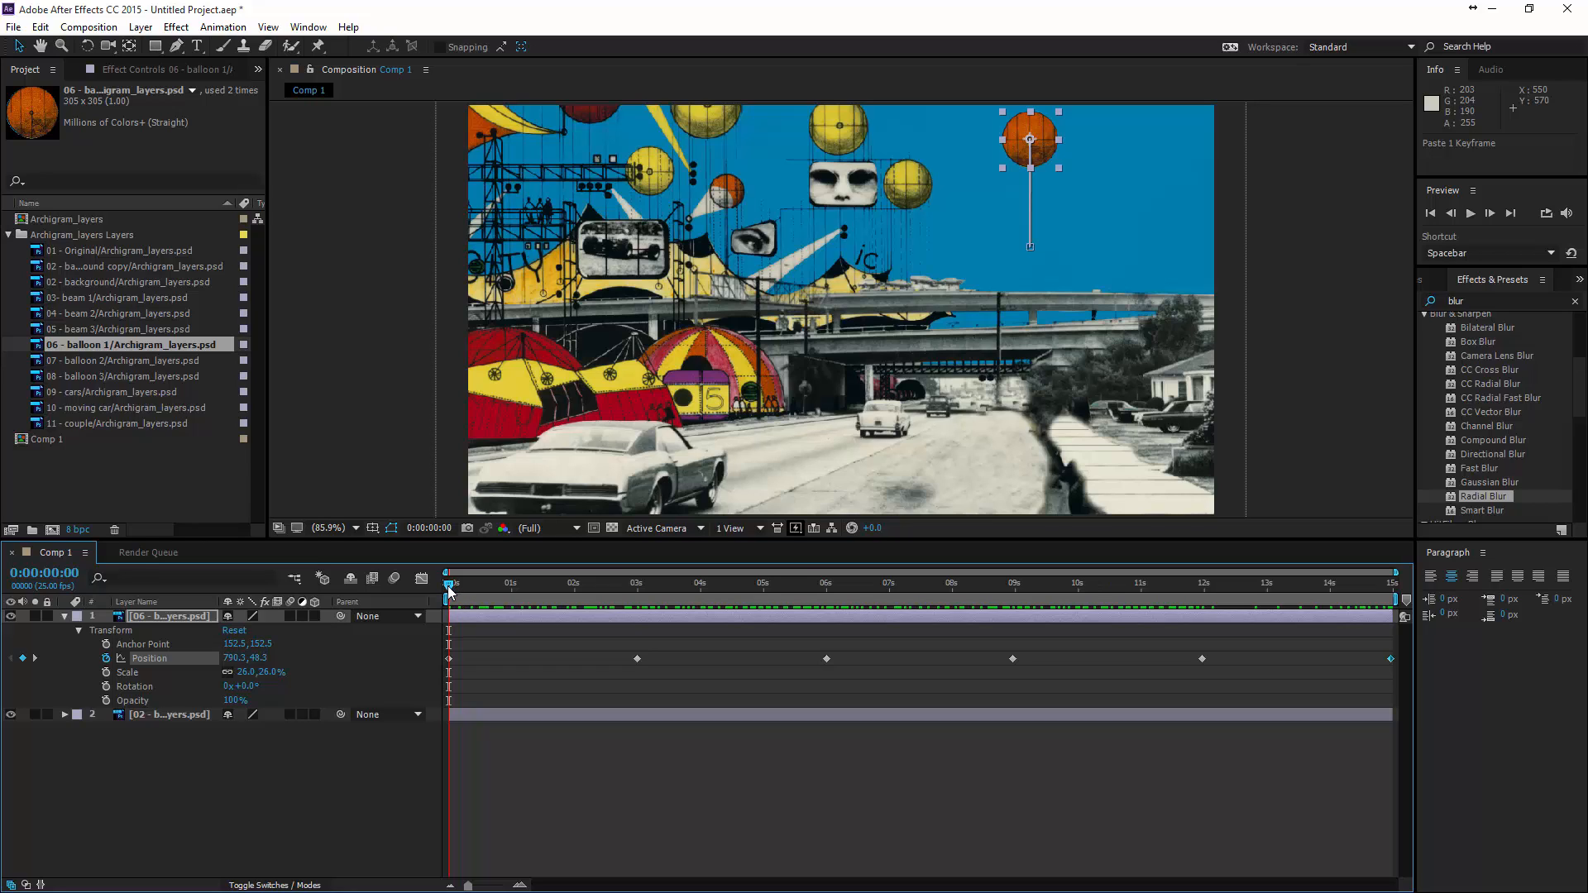
- Keyframe the balloon's scale at 26% at the start, 30% at 6 seconds, 26% at about 12 seconds and 27% at the end
click(105, 673)
drag(451, 584, 827, 573)
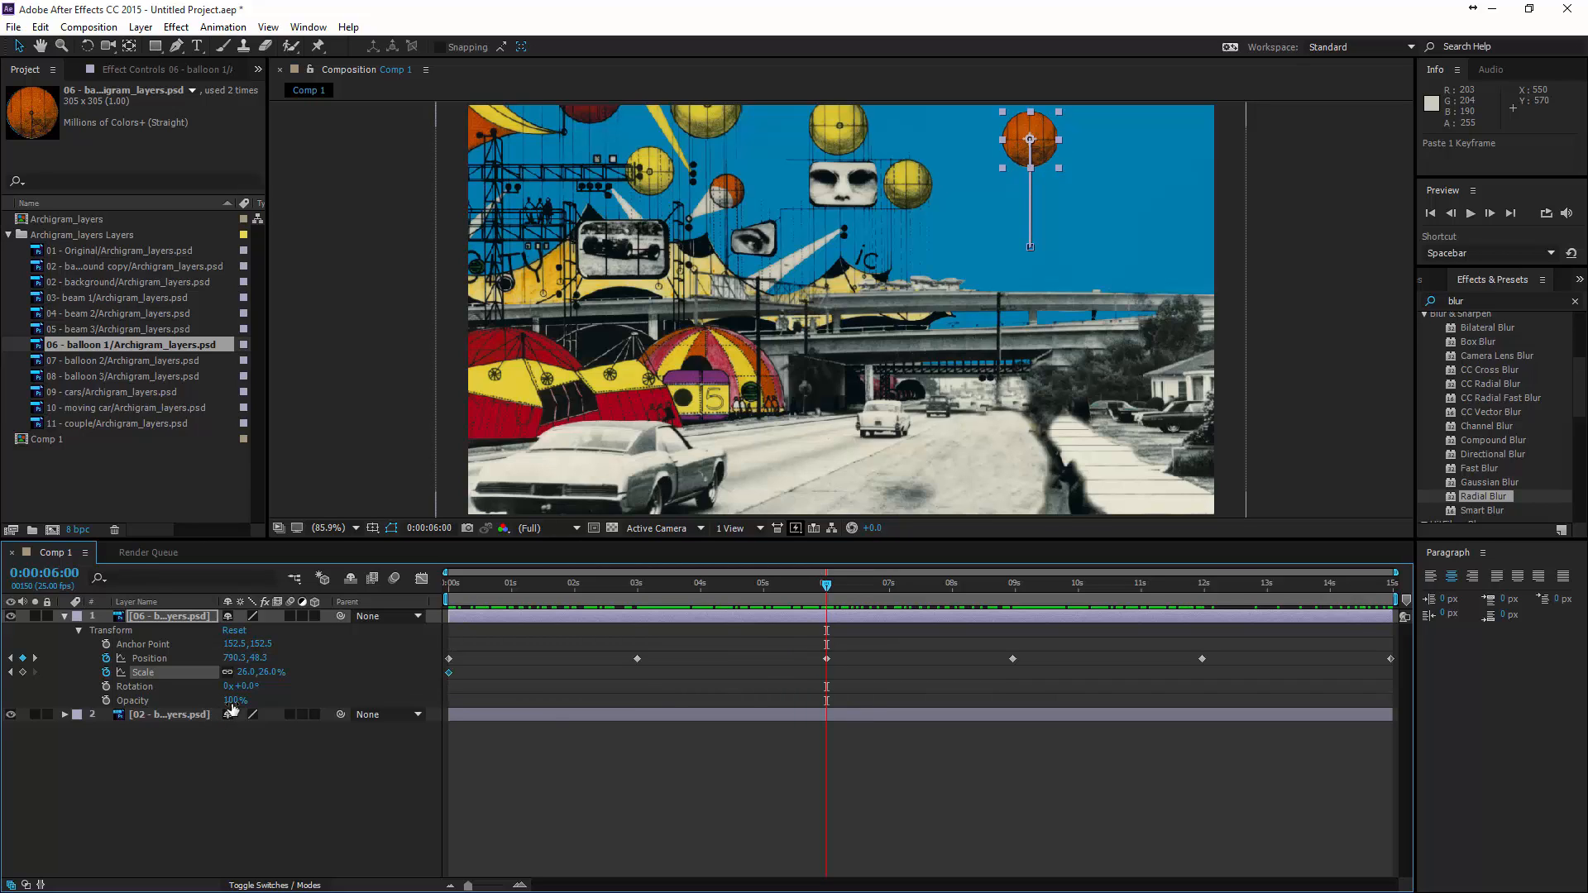
drag(270, 680, 277, 680)
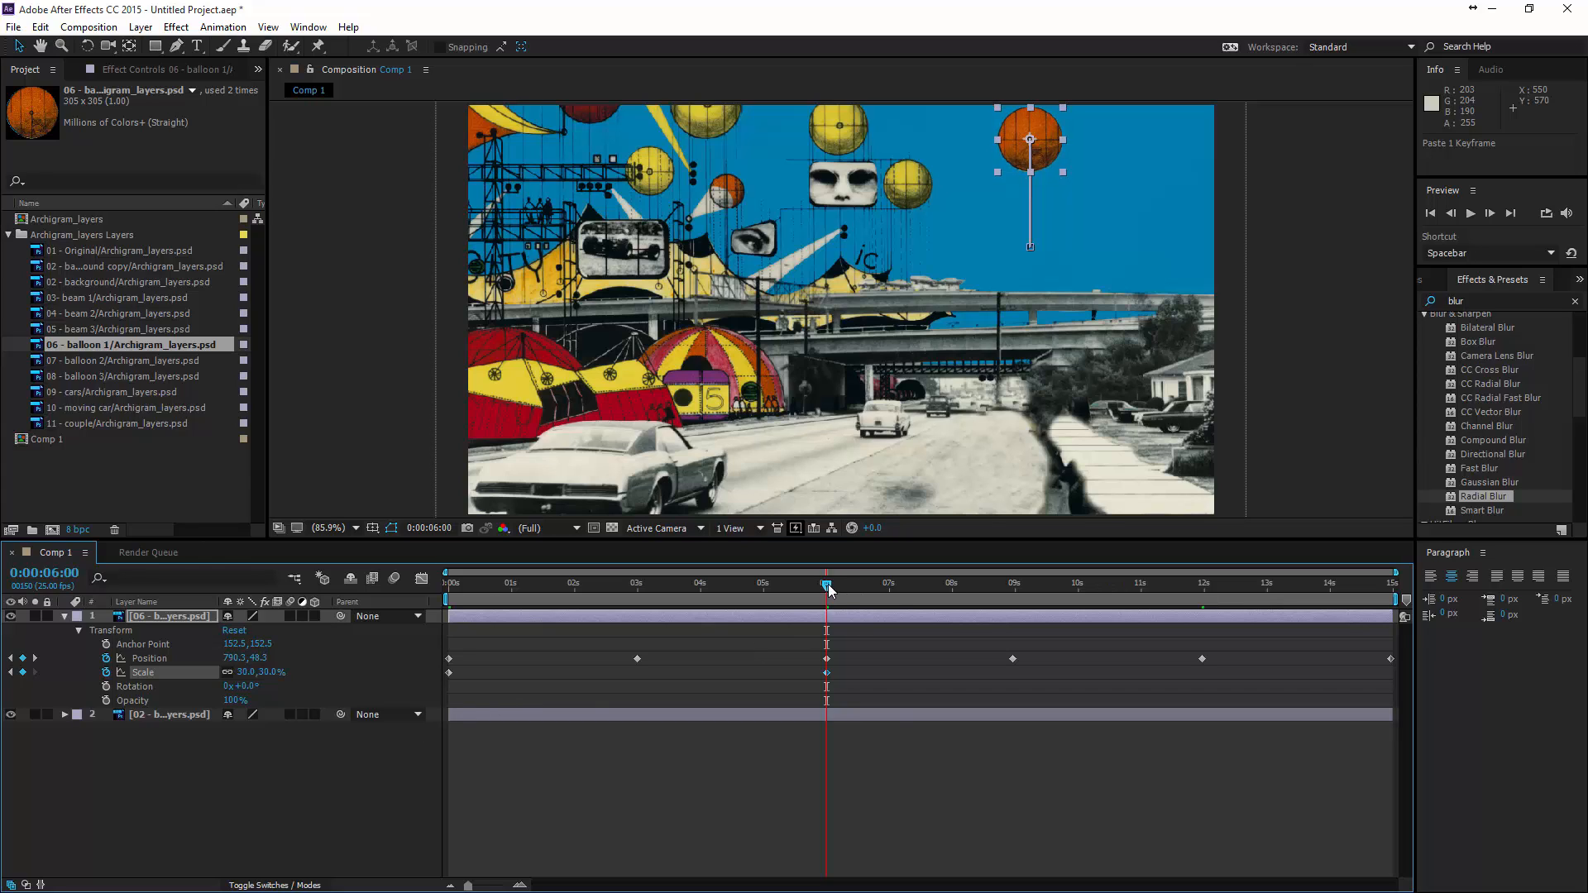
drag(828, 584, 1202, 596)
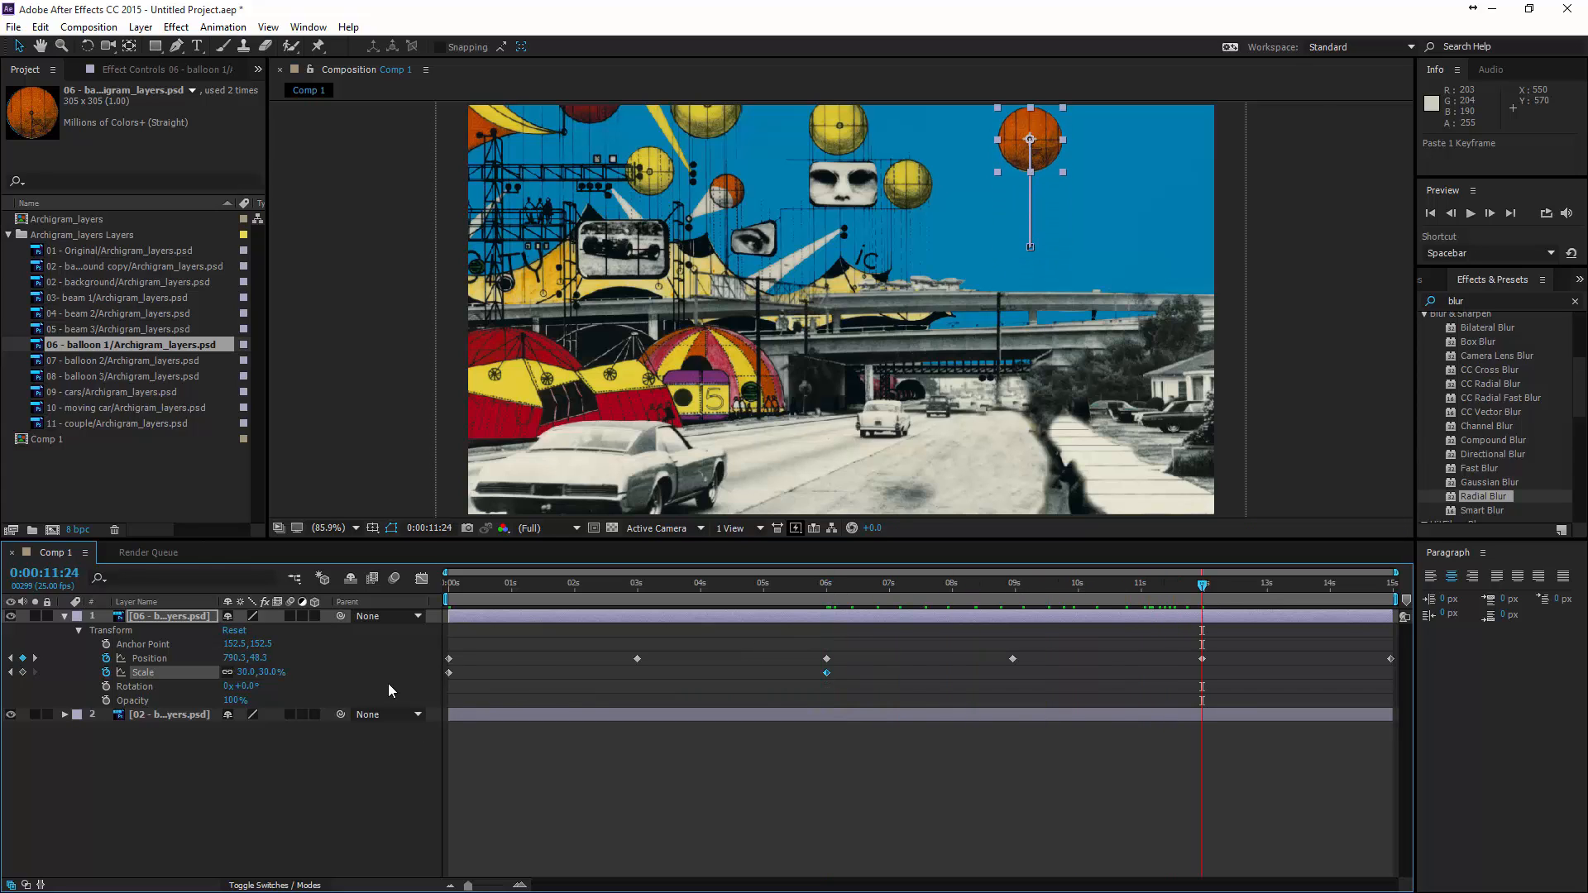
drag(267, 675, 264, 675)
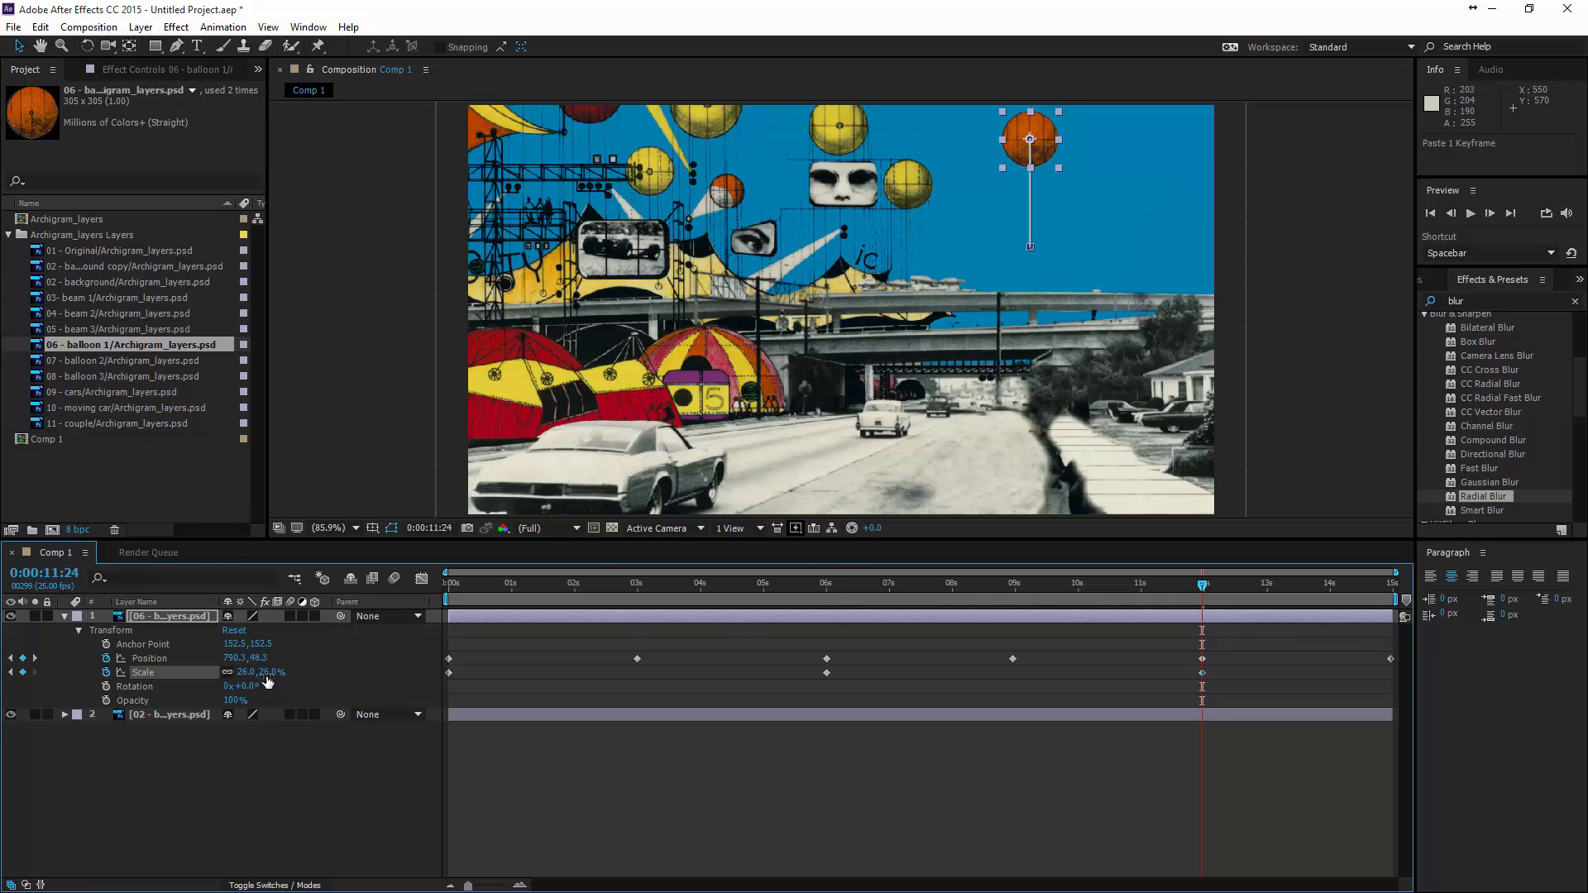
drag(1205, 585, 1391, 588)
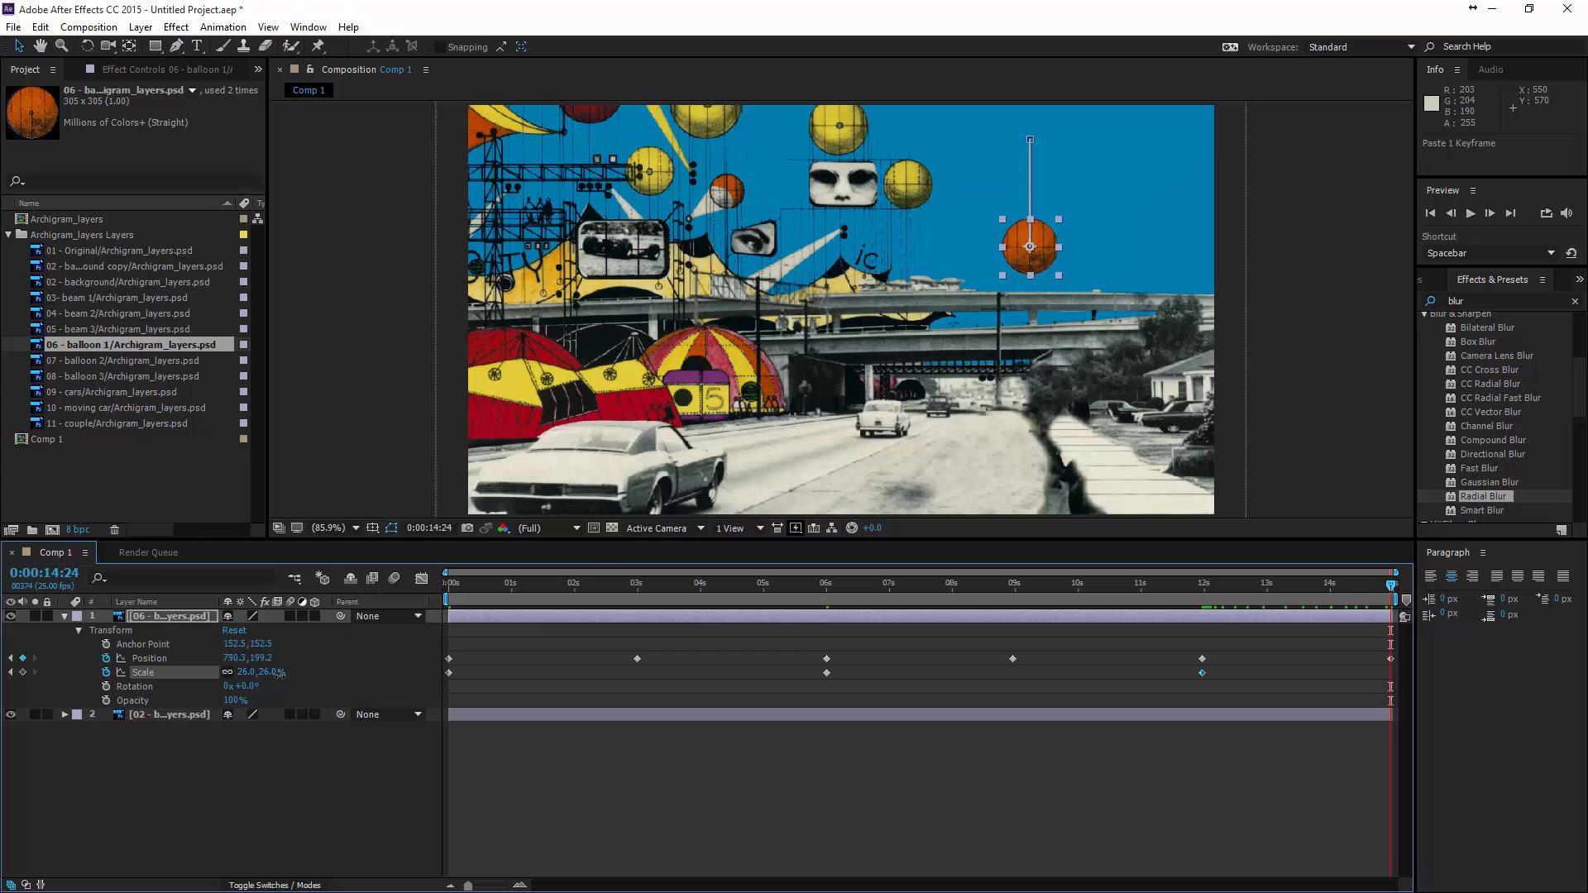
drag(279, 674, 285, 674)
- Preview the balloon's combined position and scale animation from the start
drag(1379, 590, 400, 578)
key(space)
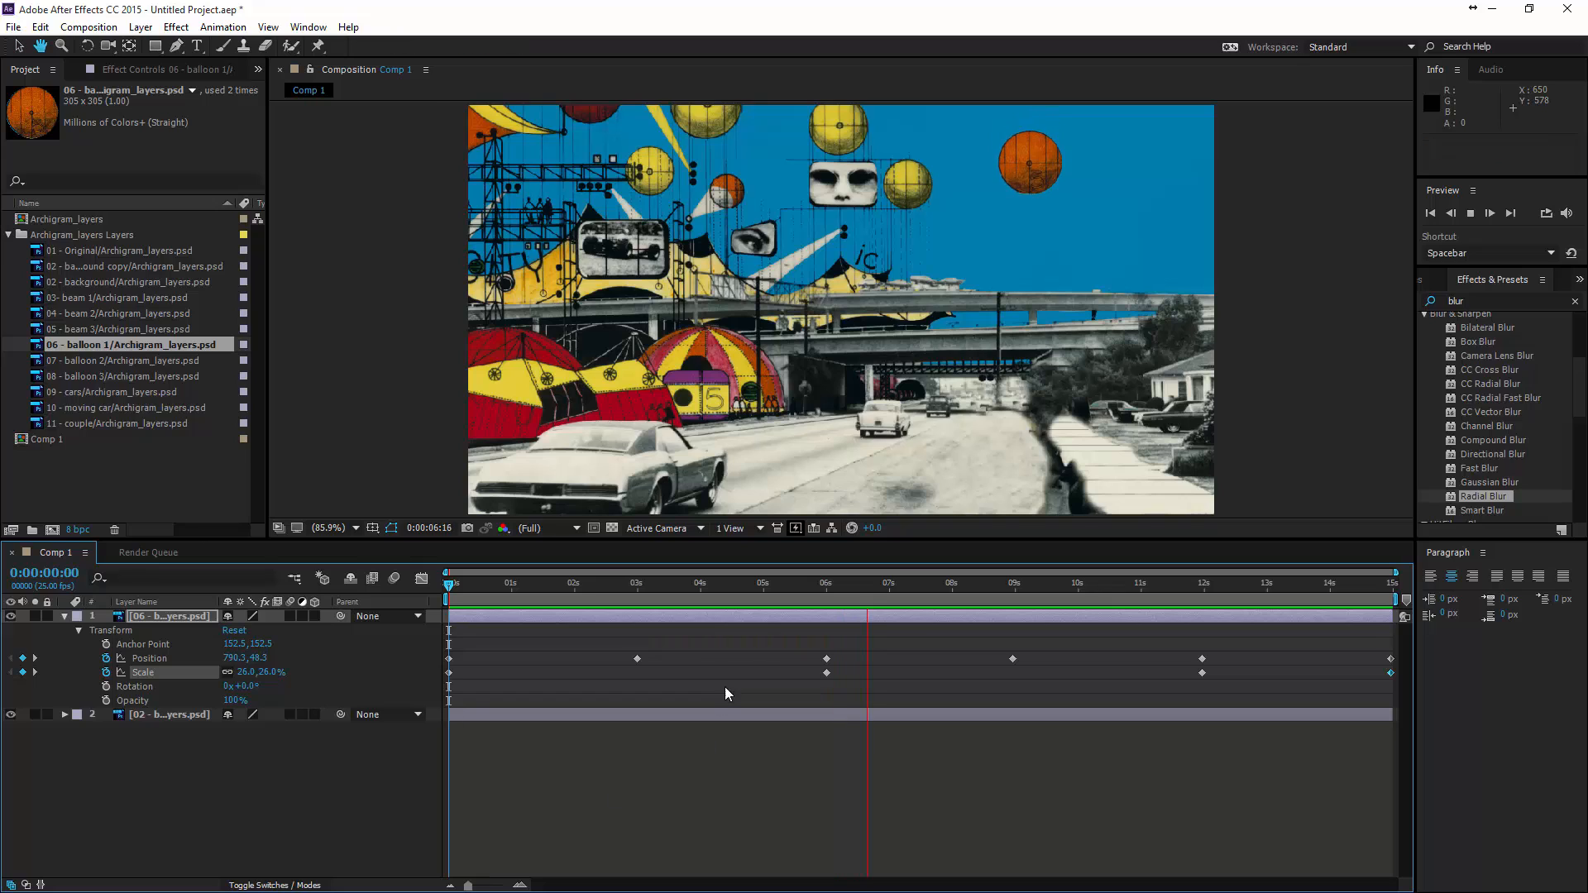
key(space)
- Keyframe the balloon's rotation from 0° at the start to 360° at 0:00:14:24 and return to the start
drag(847, 588, 418, 602)
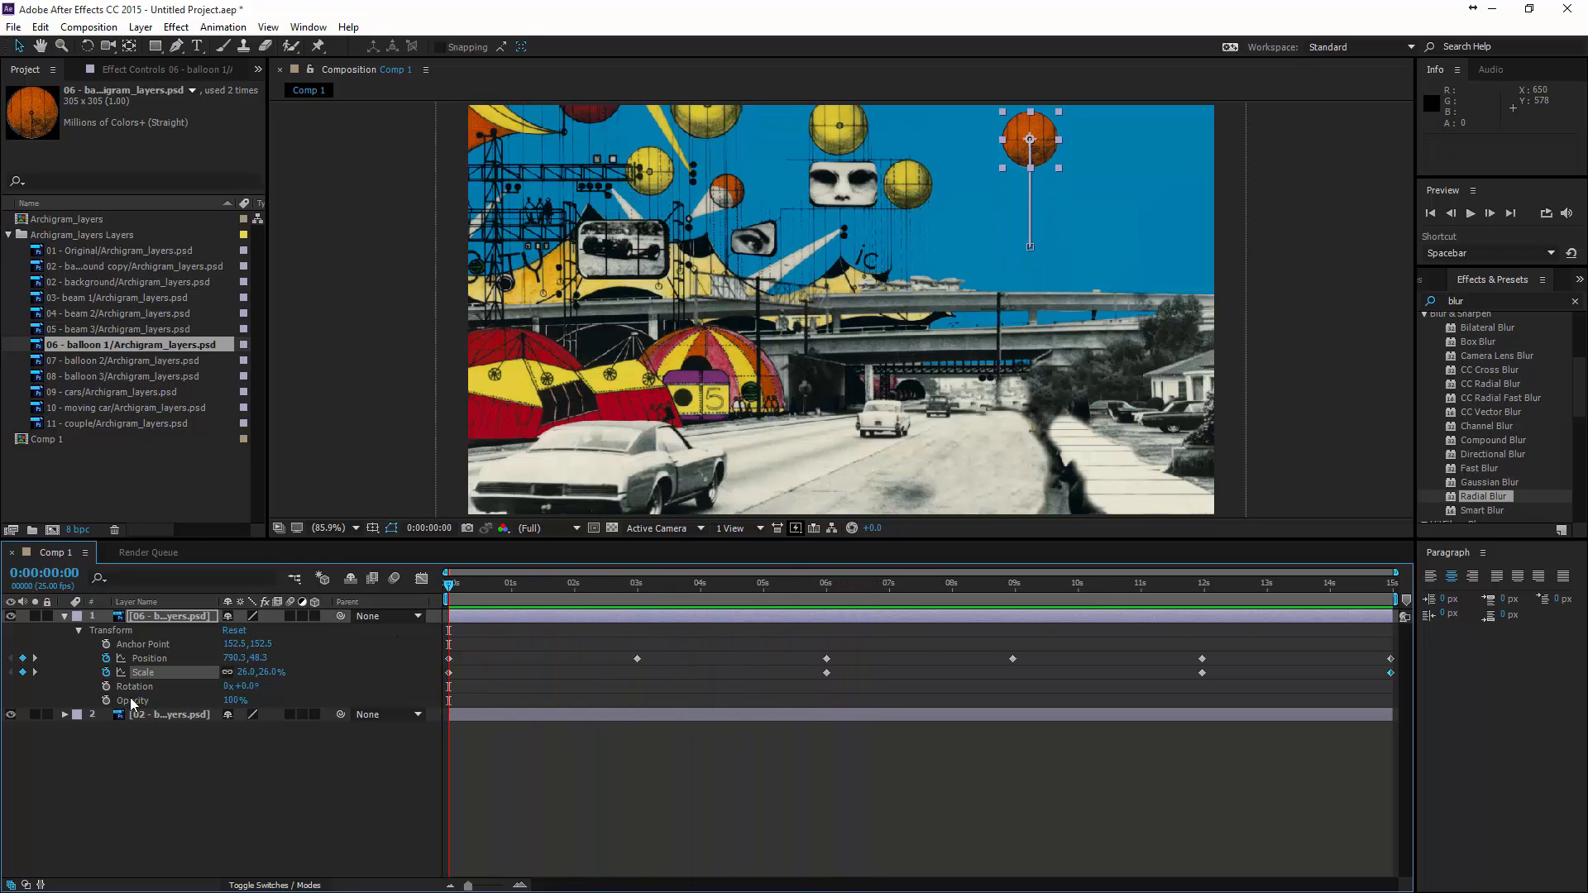
click(106, 686)
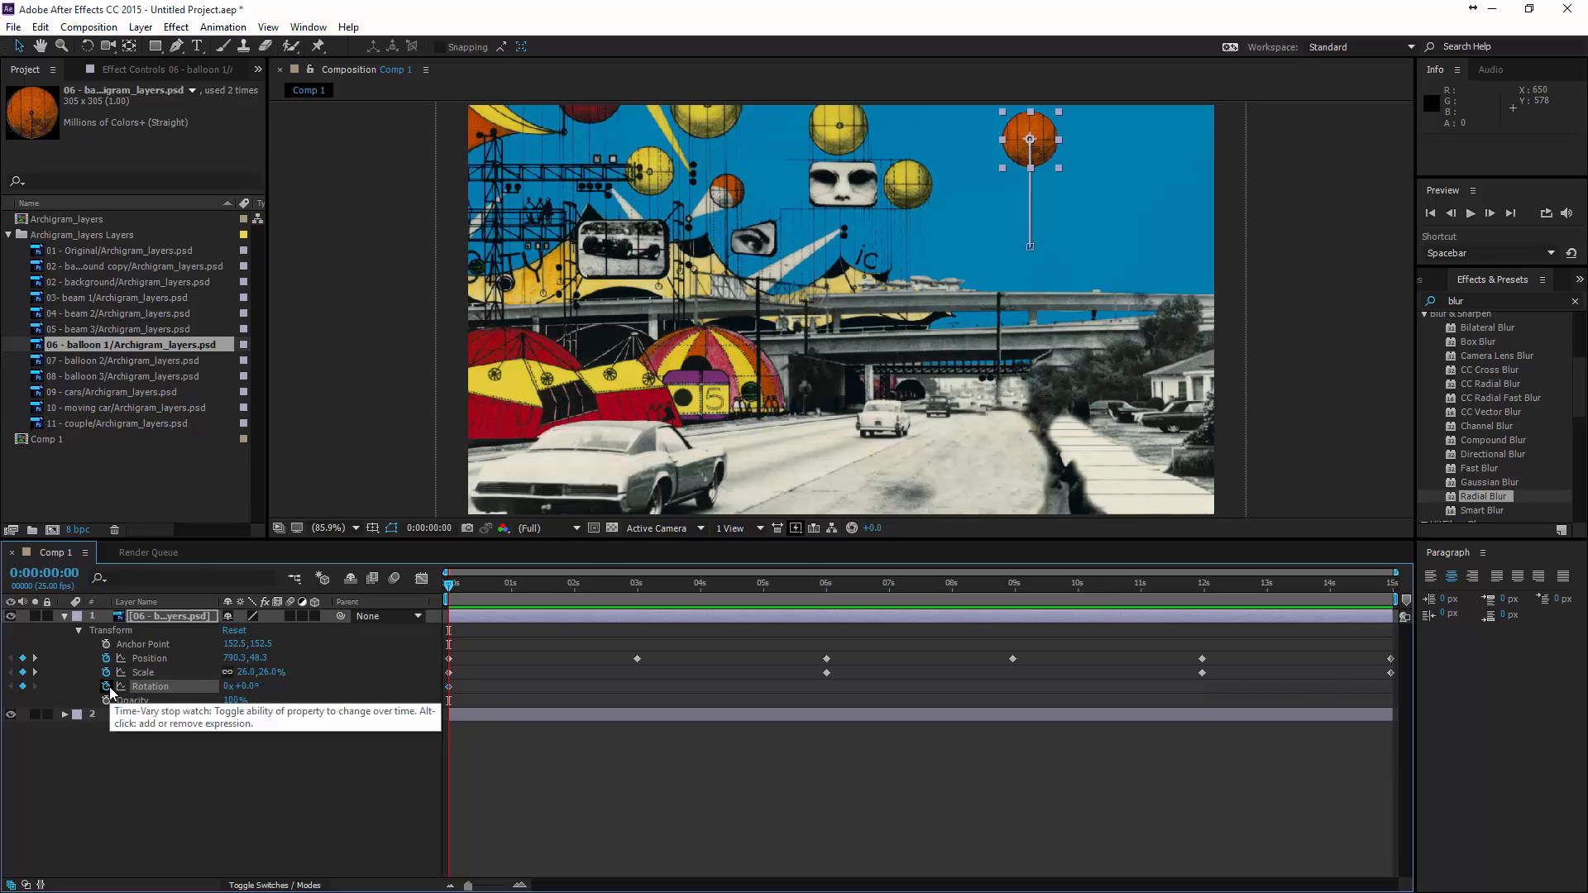
drag(448, 589, 560, 589)
drag(675, 594, 1391, 589)
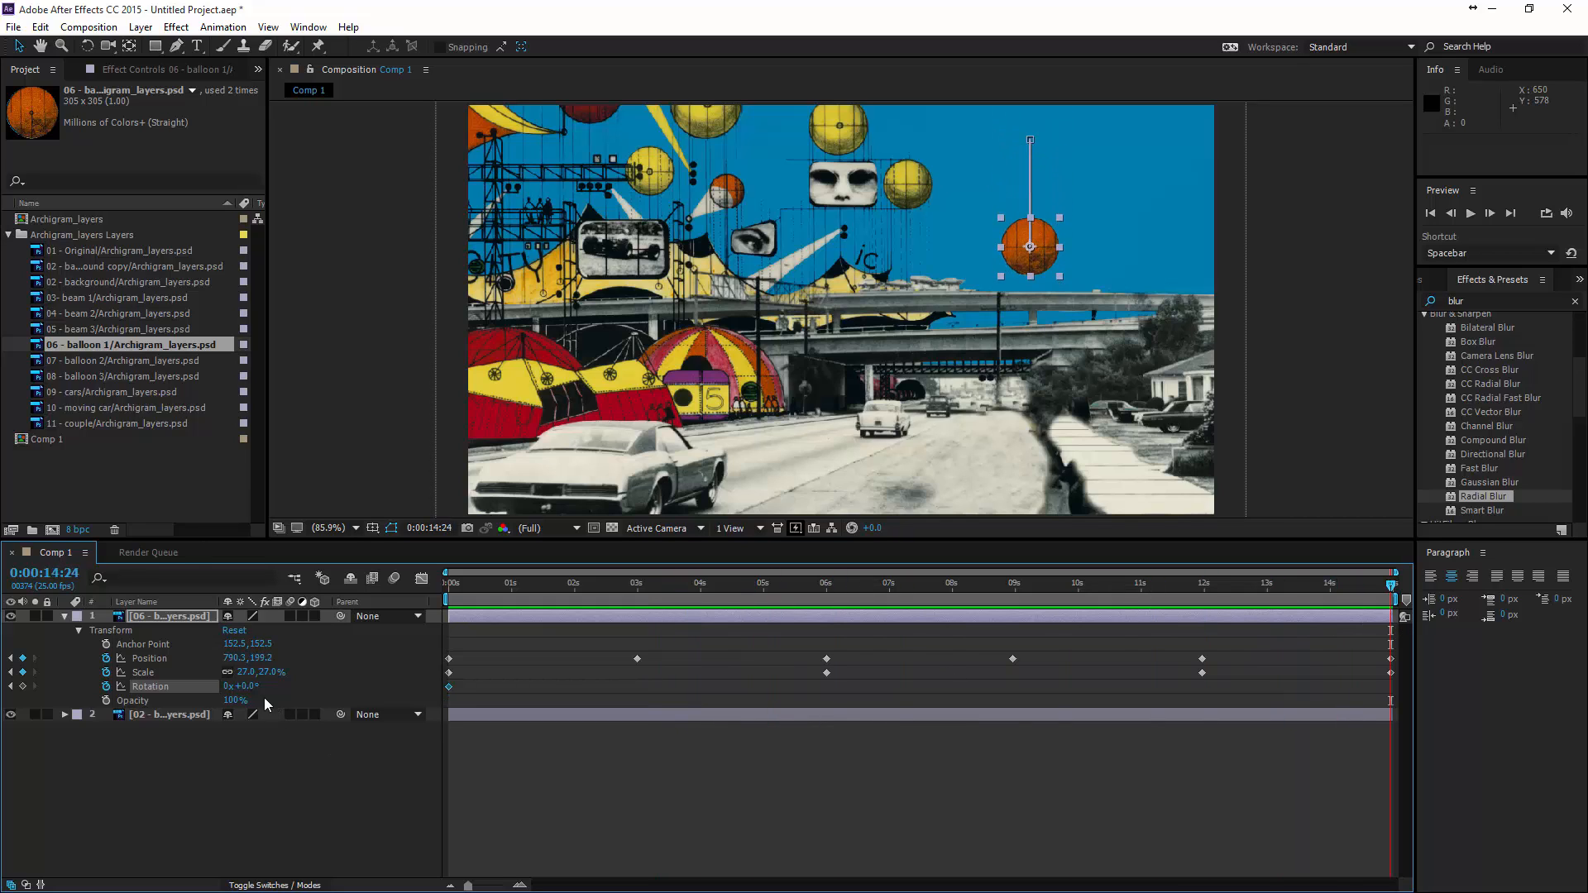
drag(238, 692, 300, 691)
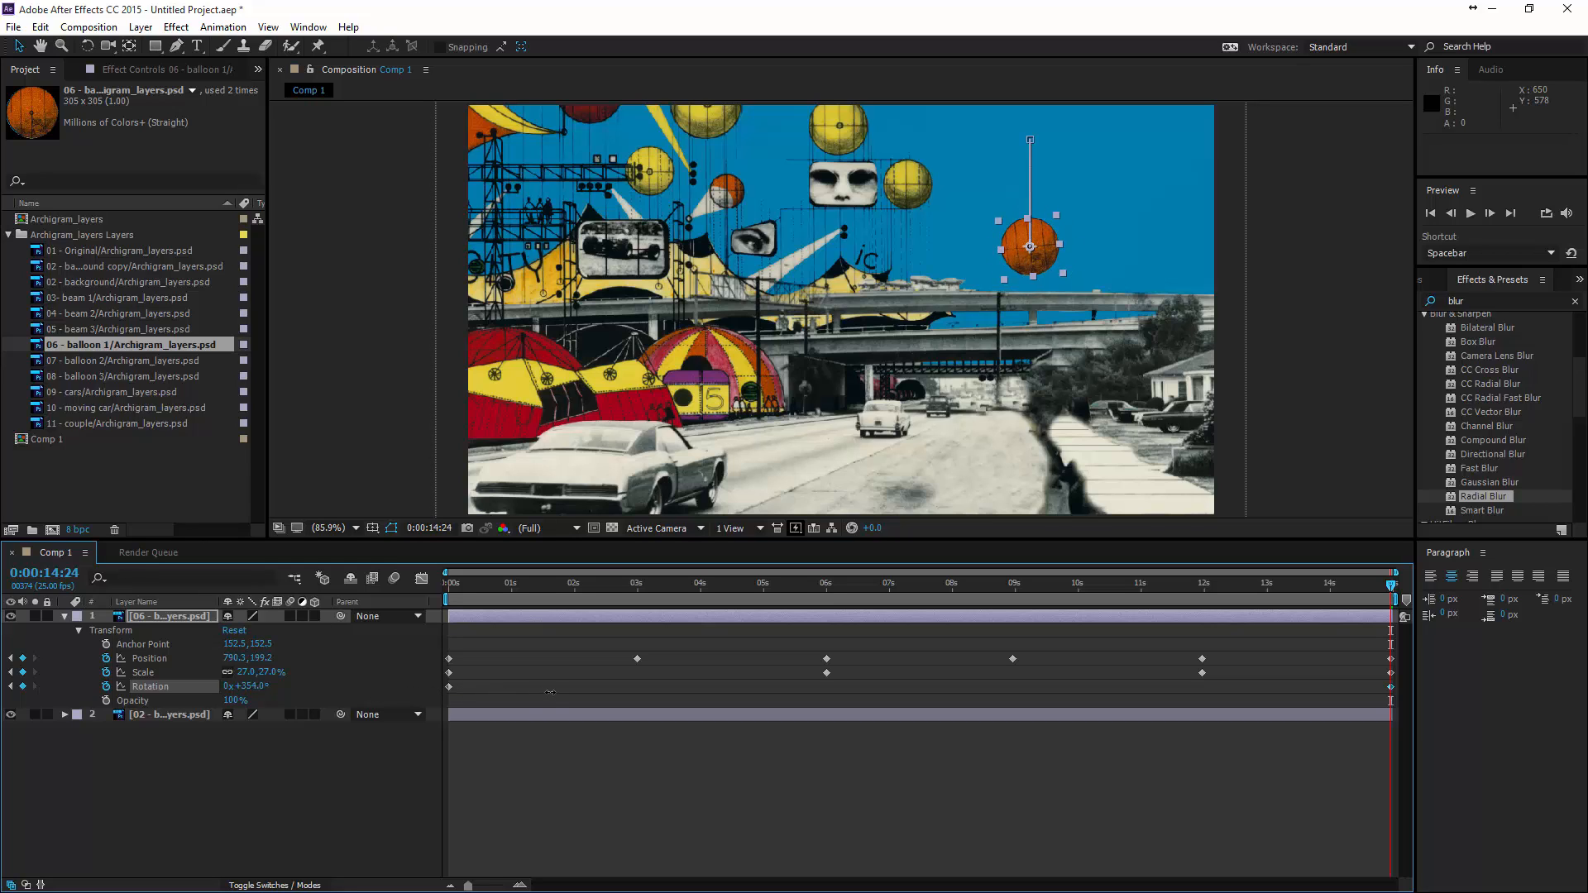
click(251, 687)
text(360)
key(Return)
drag(1392, 589, 373, 637)
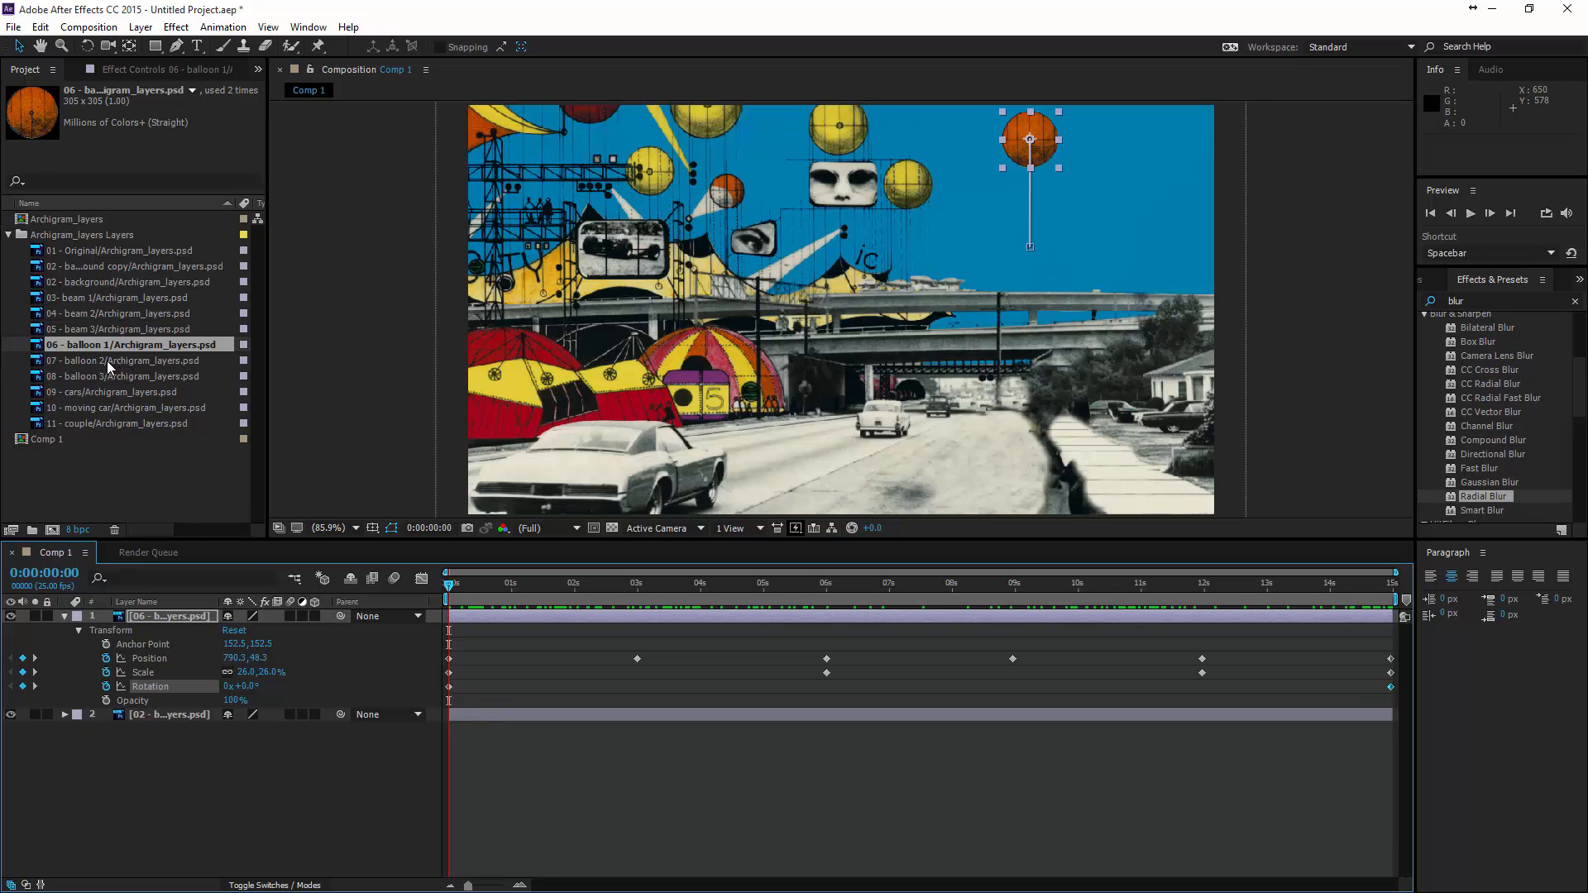
- Add the 07 - balloon 2 layer above the balloon 1 layer and place it in the sky just right of the first balloon
drag(107, 361, 146, 621)
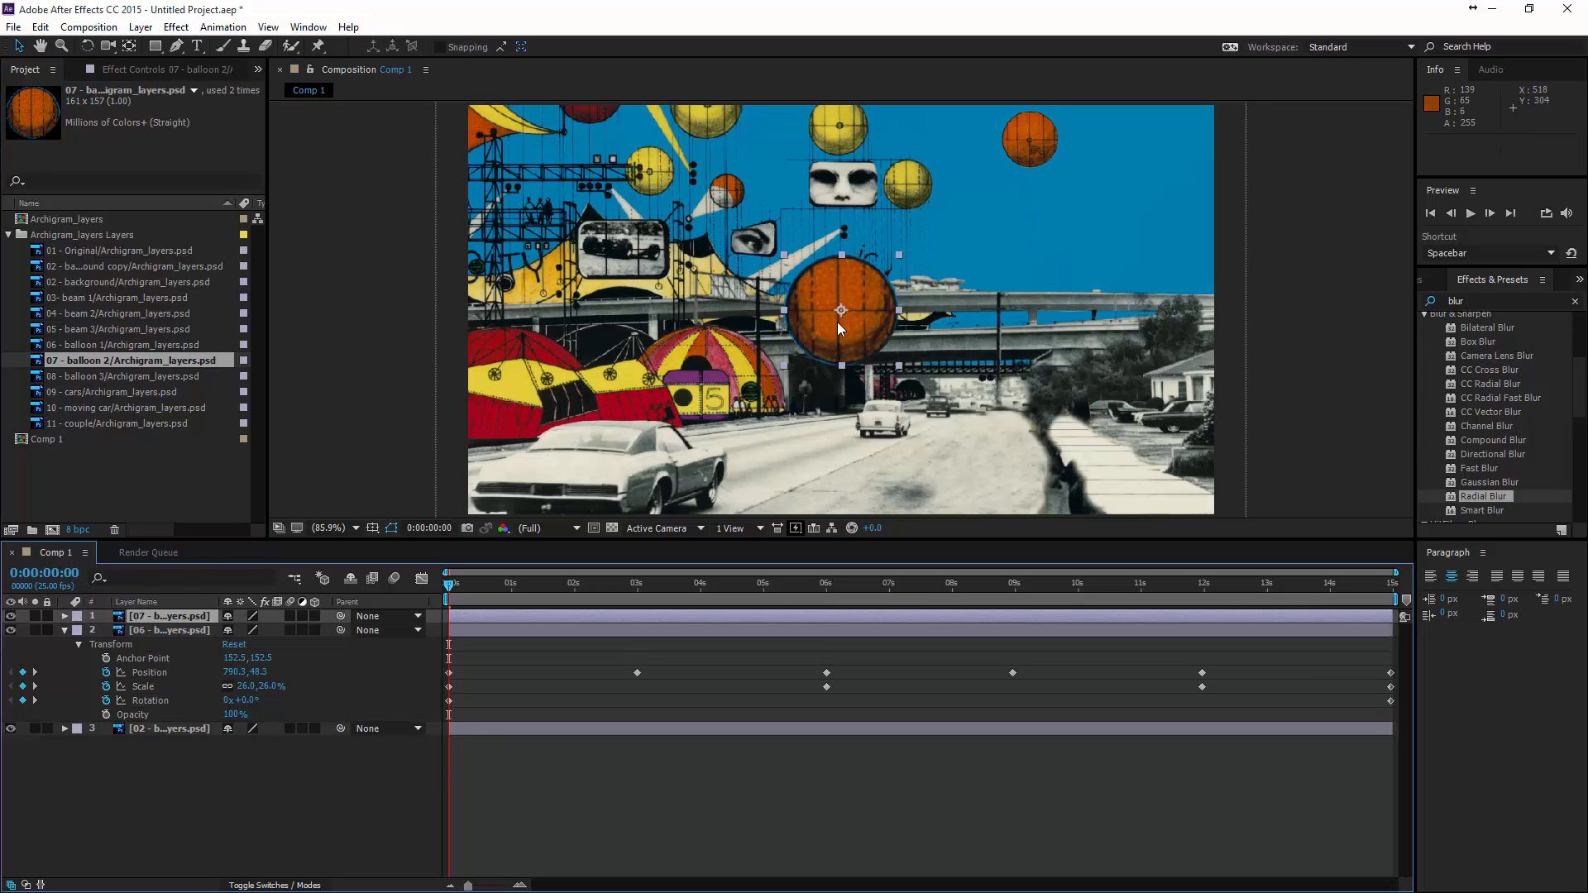
drag(834, 354, 1110, 182)
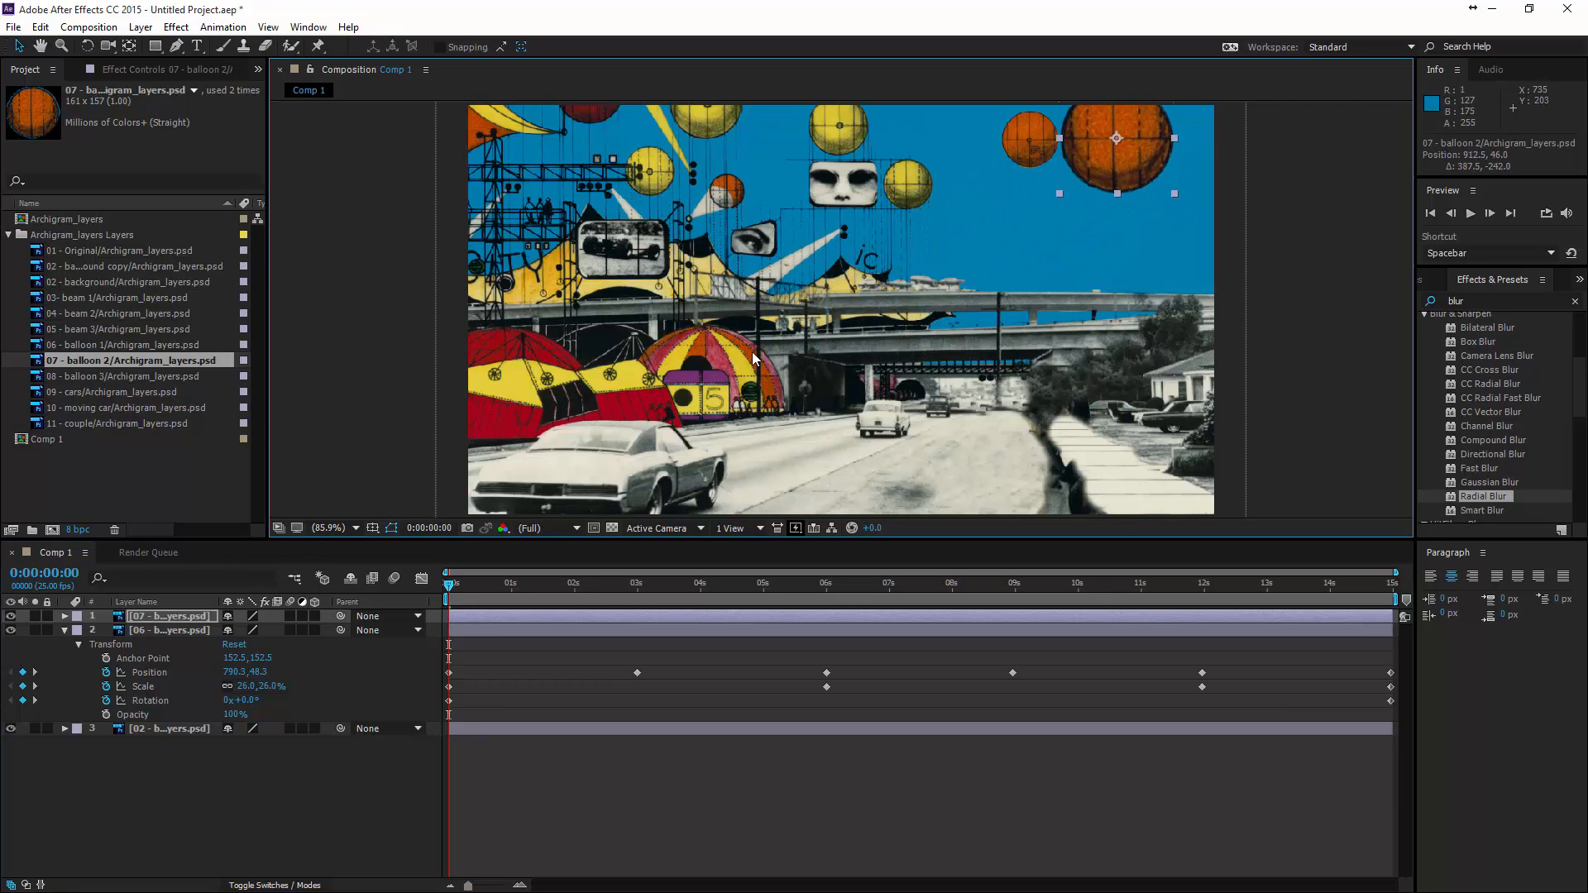
- Copy all of balloon 1's position, scale and rotation keyframes onto the balloon 2 layer at the start and expand its transform properties
click(63, 617)
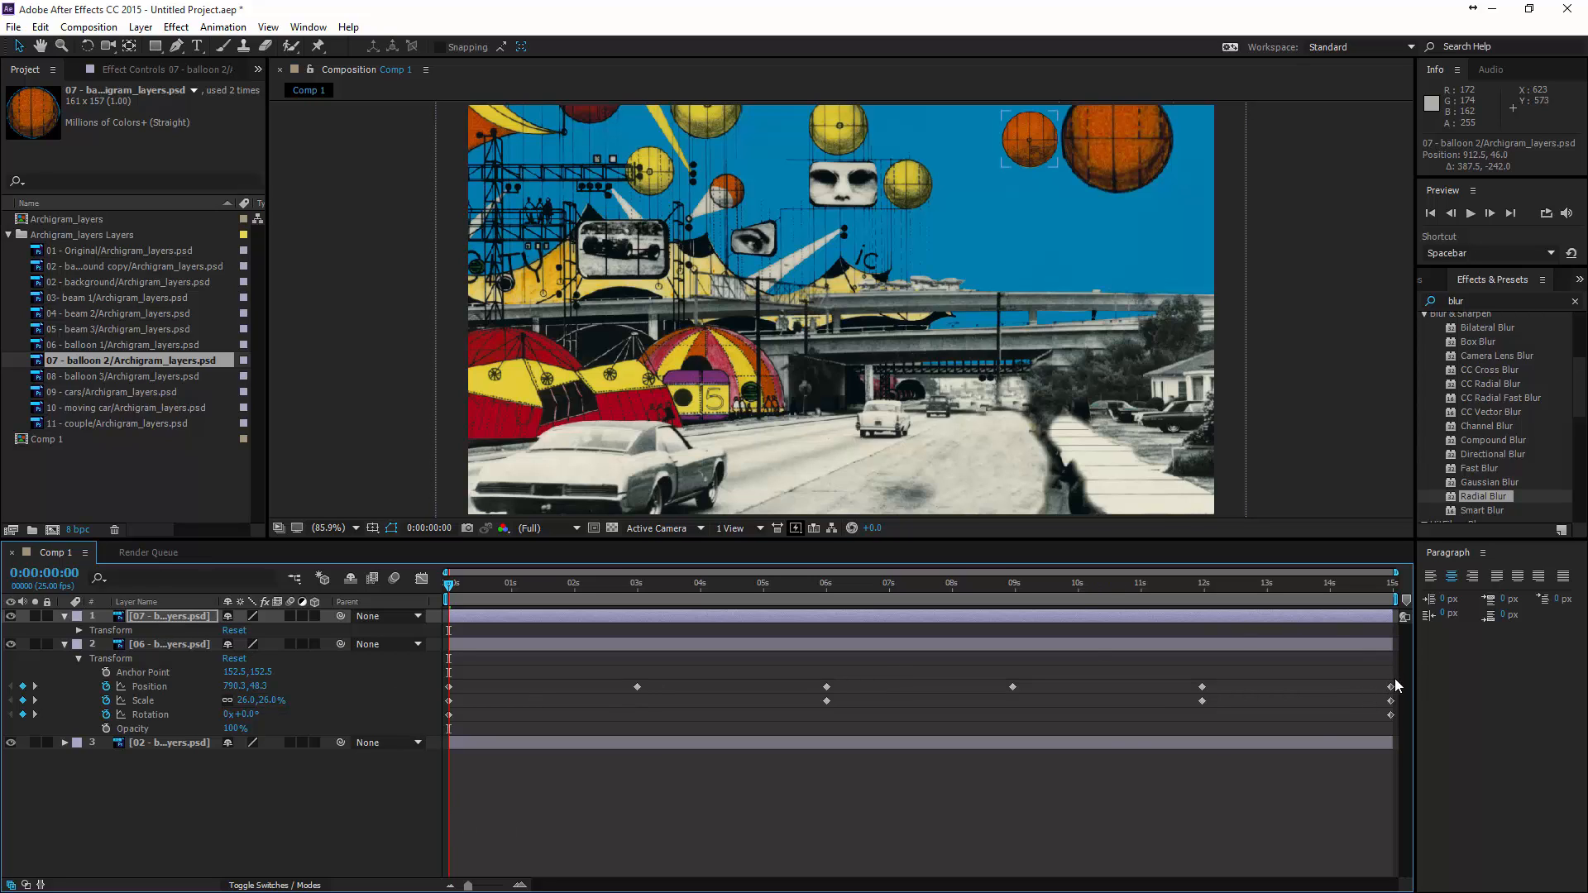
drag(1395, 679, 414, 728)
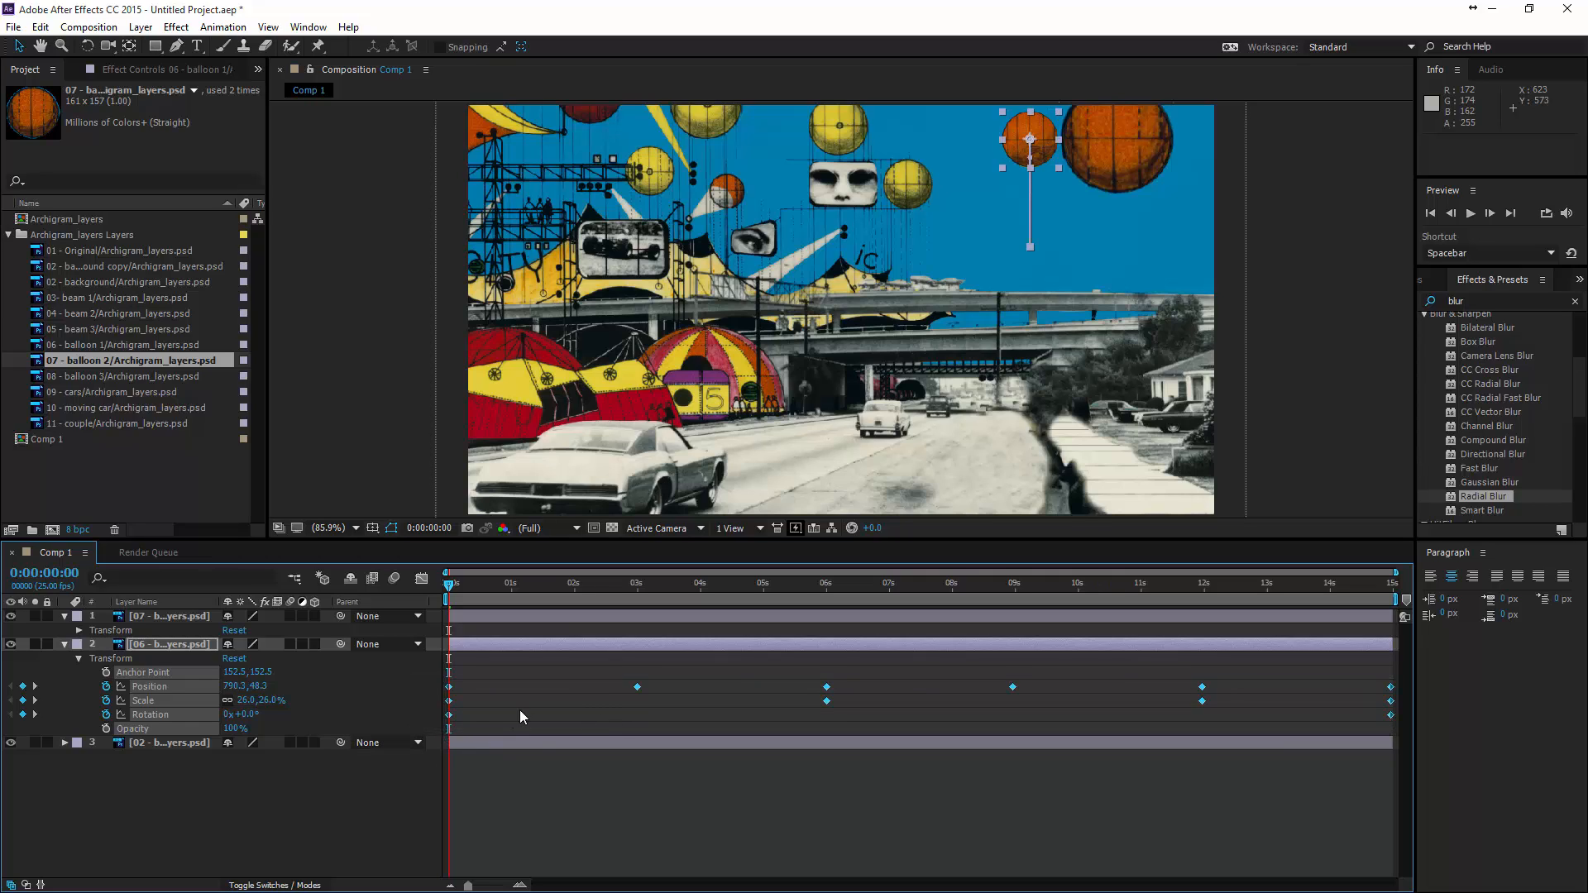
key(ctrl+c)
click(189, 617)
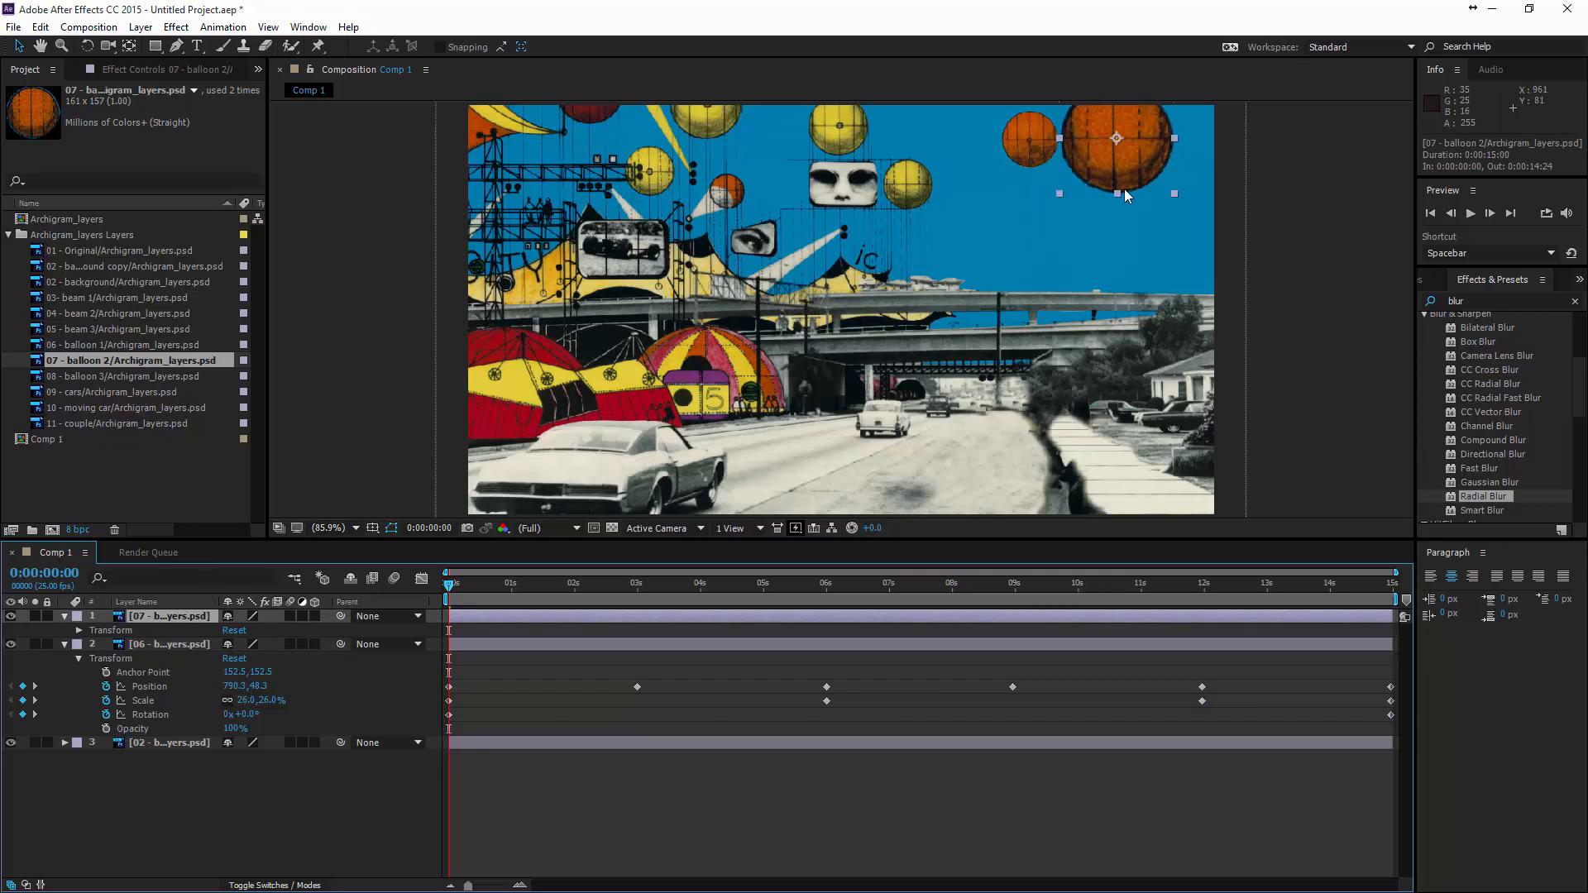
key(ctrl+v)
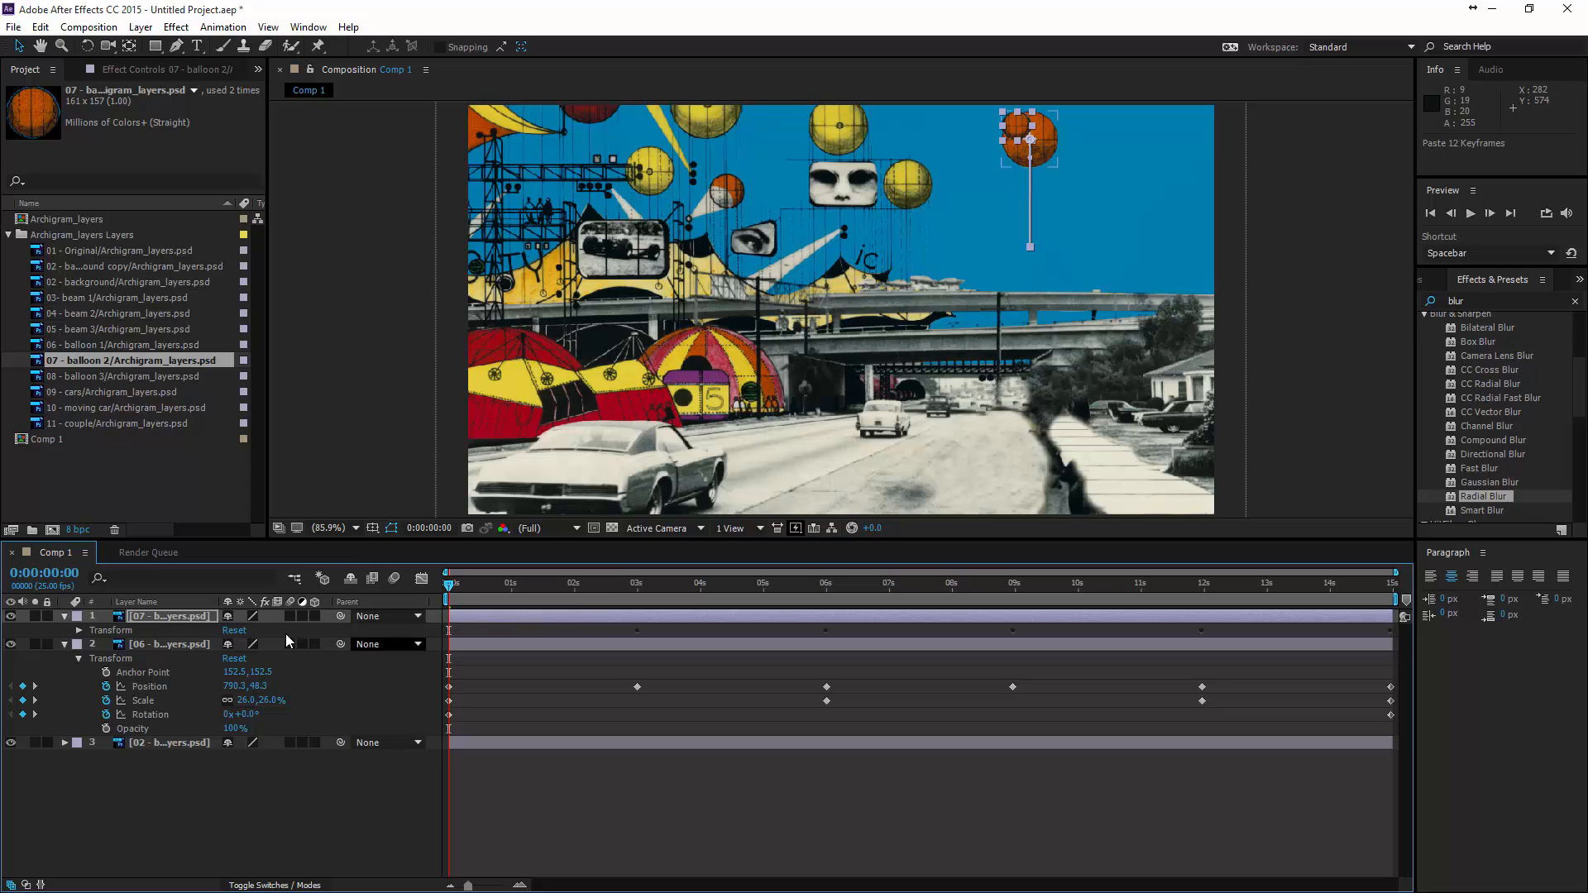
click(64, 618)
click(64, 617)
click(80, 631)
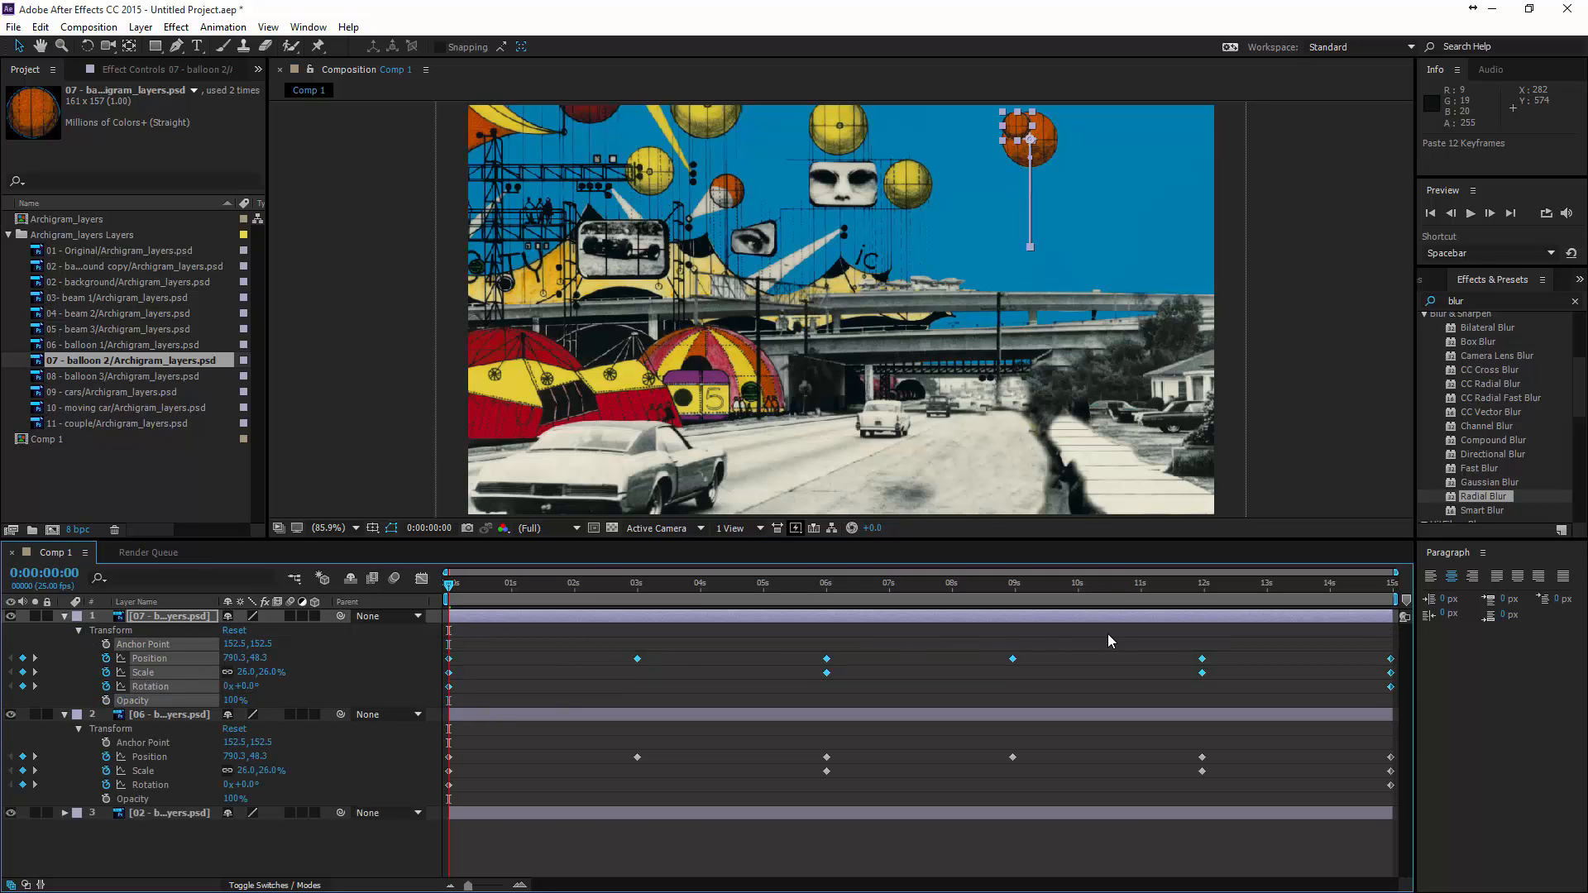
drag(467, 597, 382, 614)
click(174, 618)
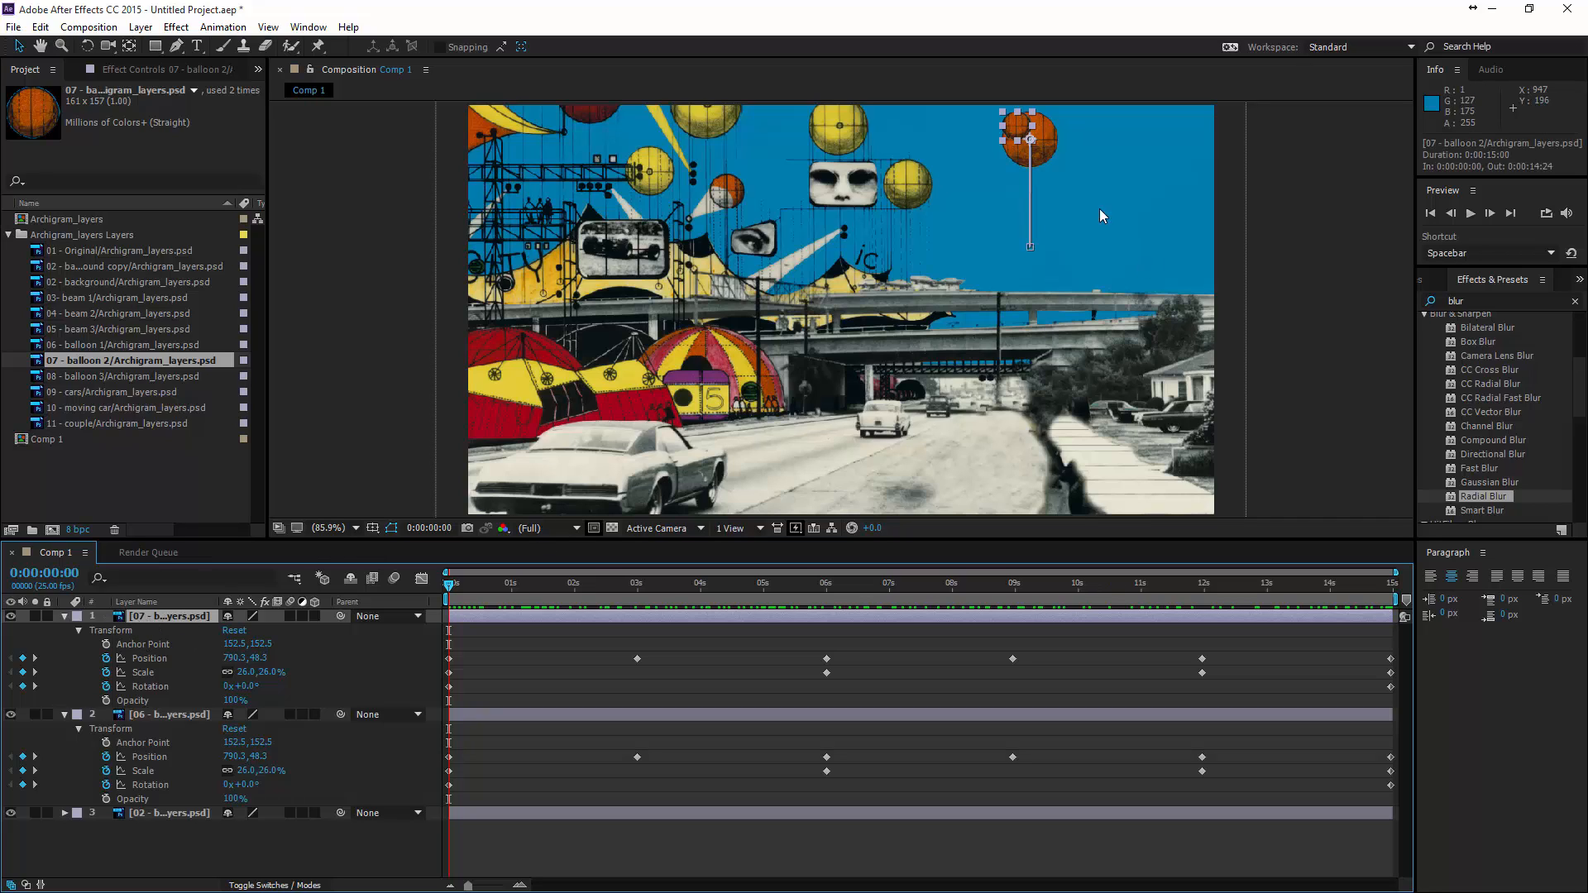
drag(1024, 133, 1125, 143)
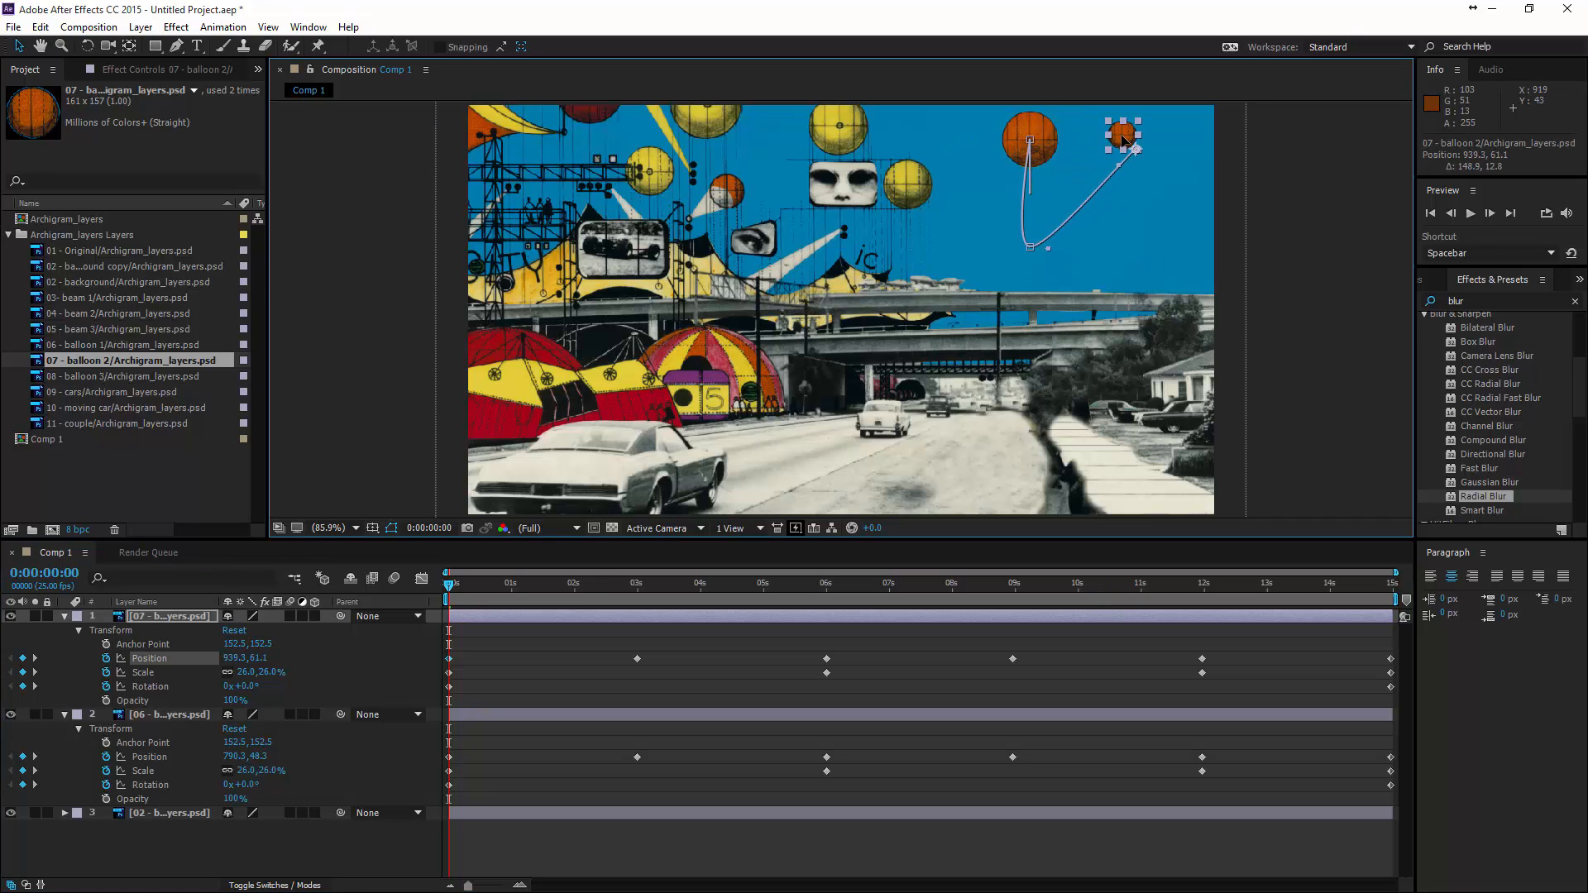
key(ctrl+z)
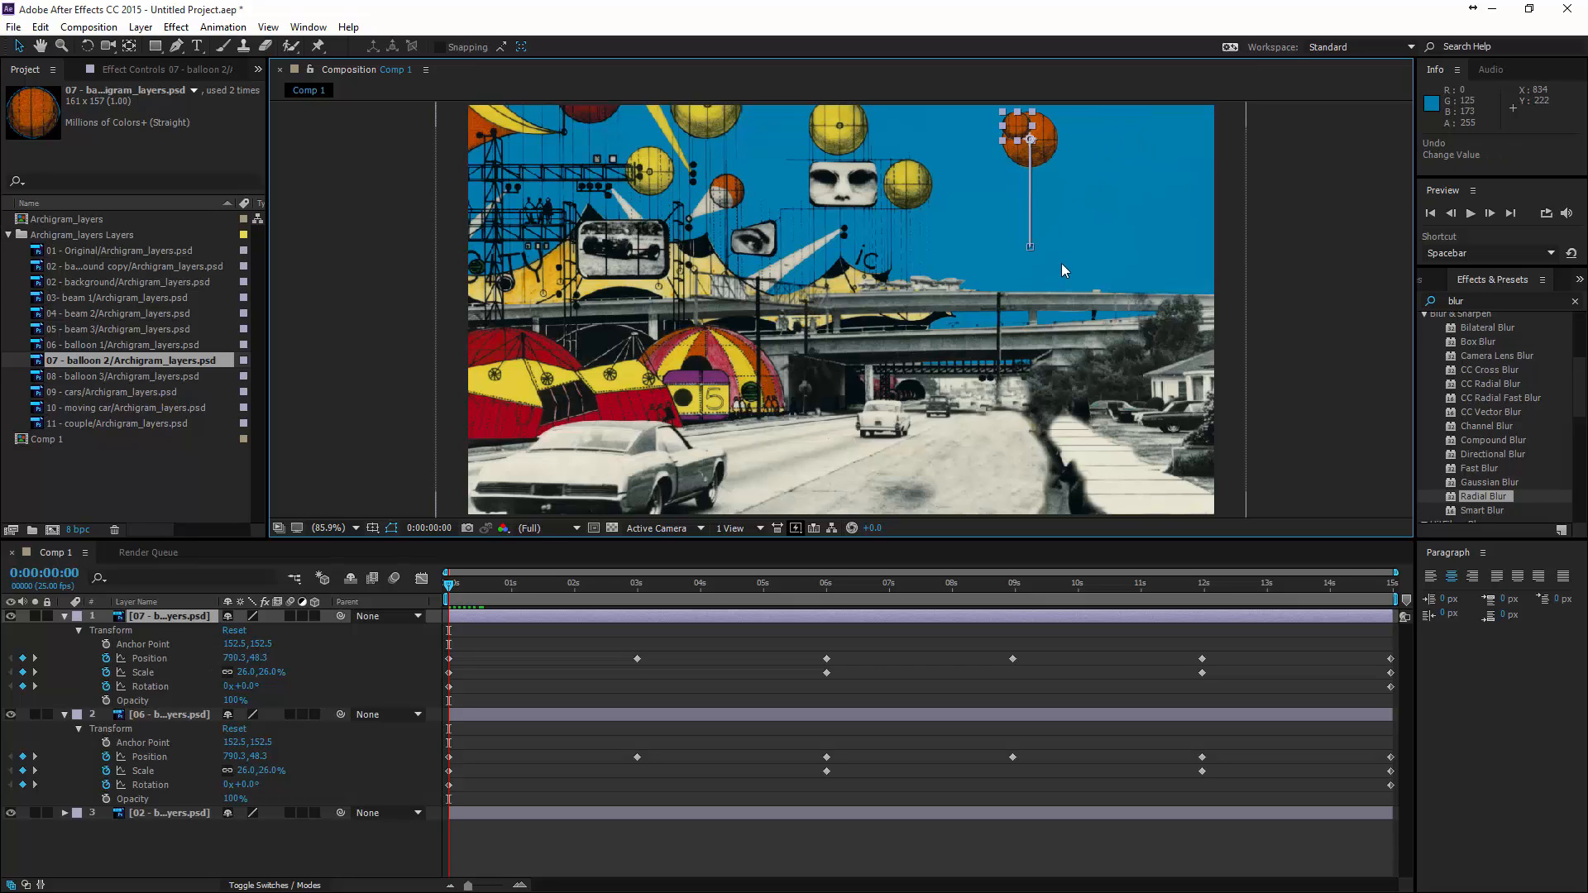
drag(1023, 143, 1137, 153)
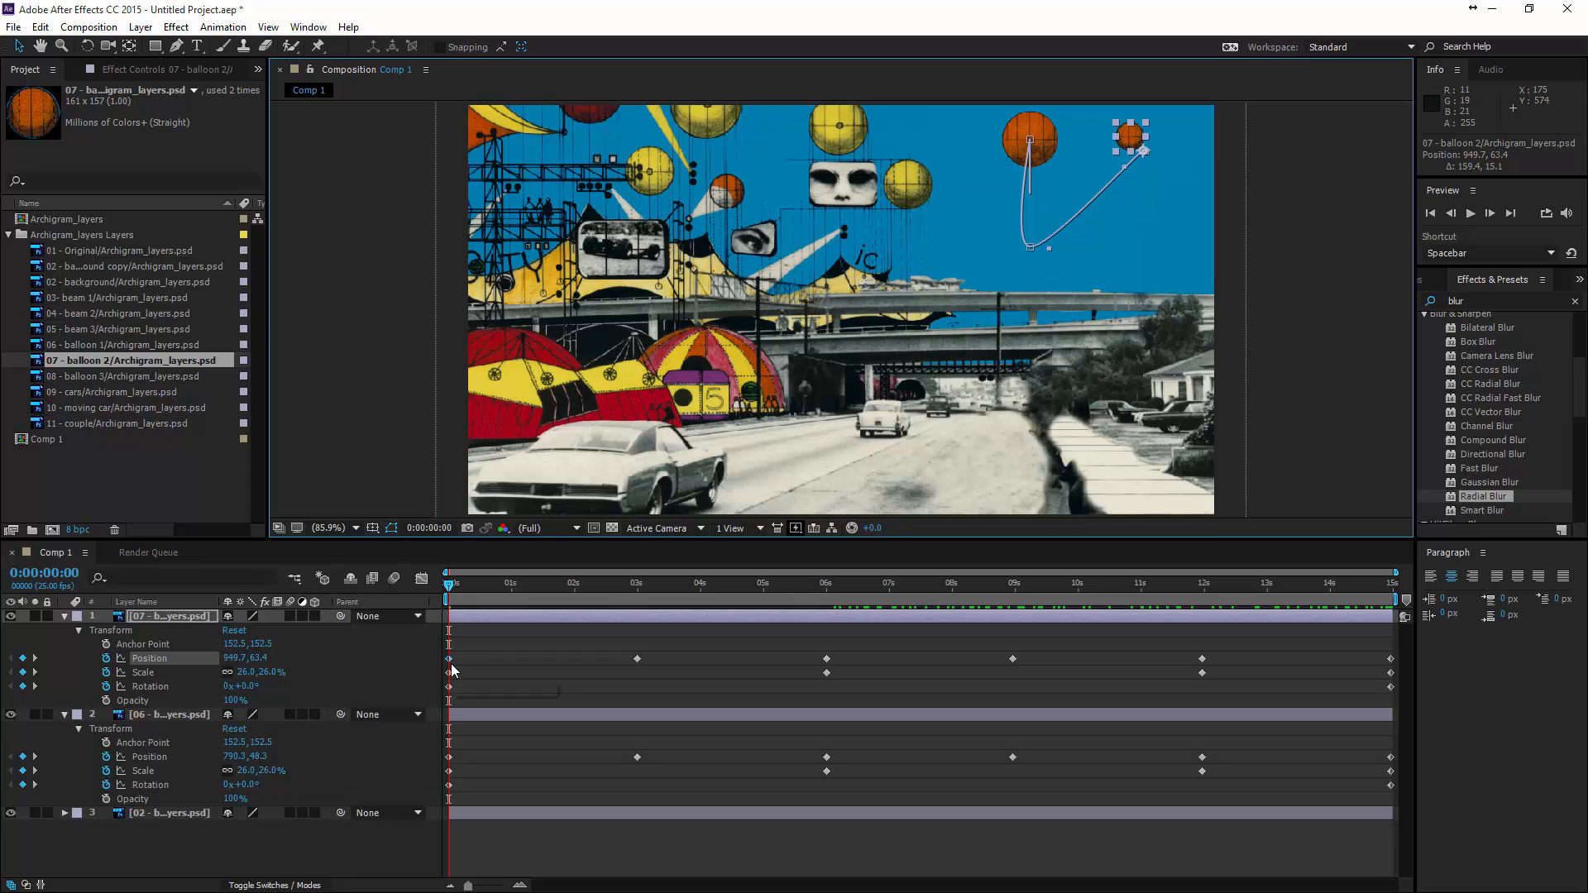
key(ctrl+z)
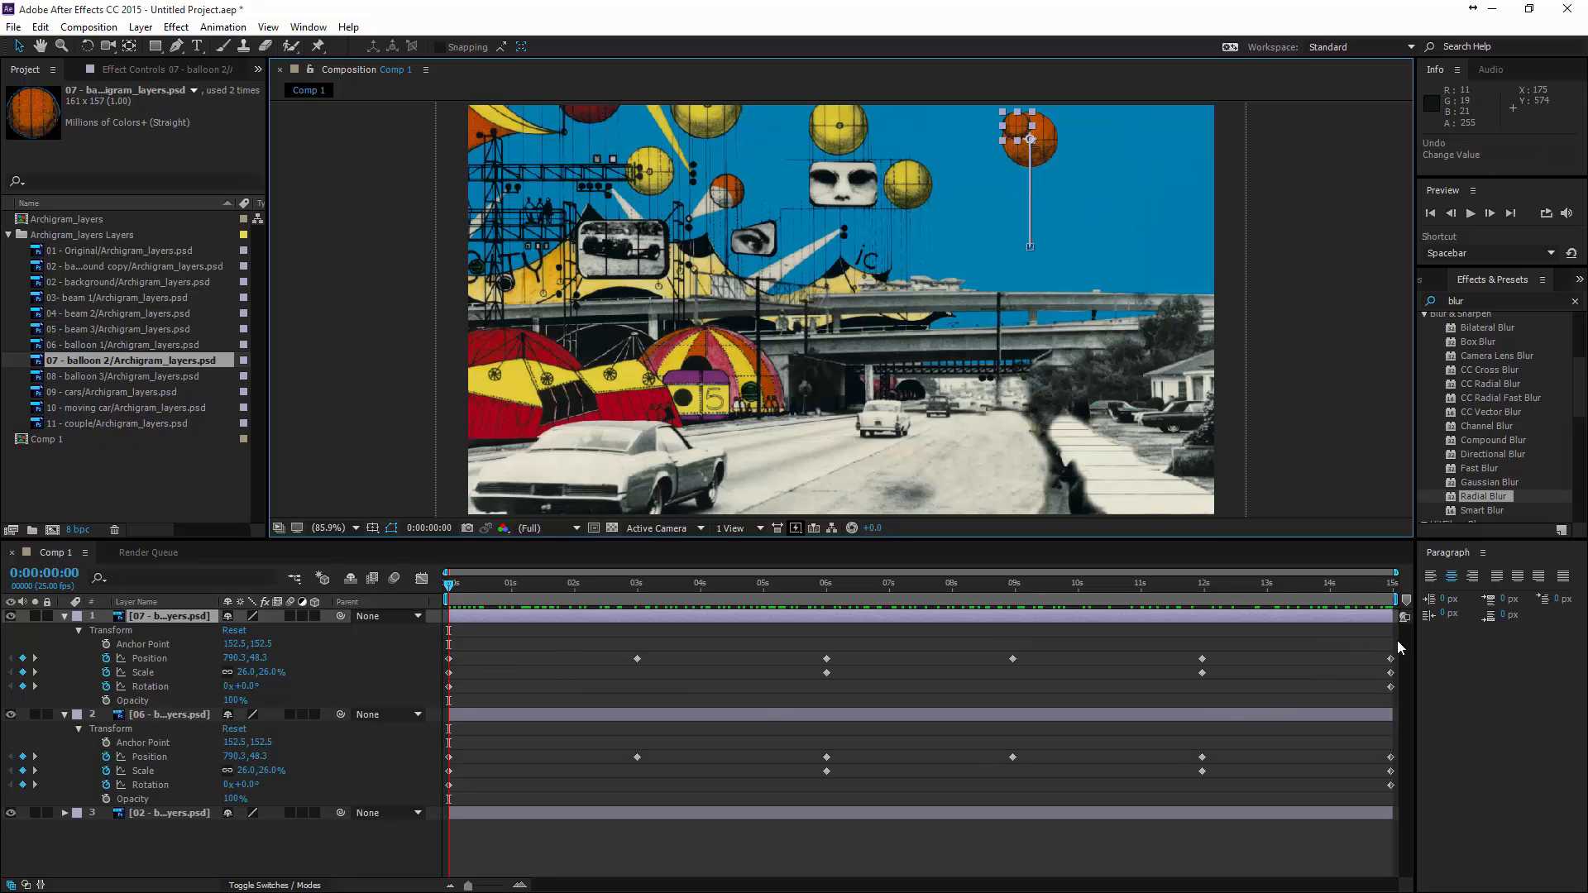
- Shift balloon 2's whole motion path to the right of balloon 1, to about 946, 84 at the start, with all its keyframes selected
drag(1392, 642, 445, 710)
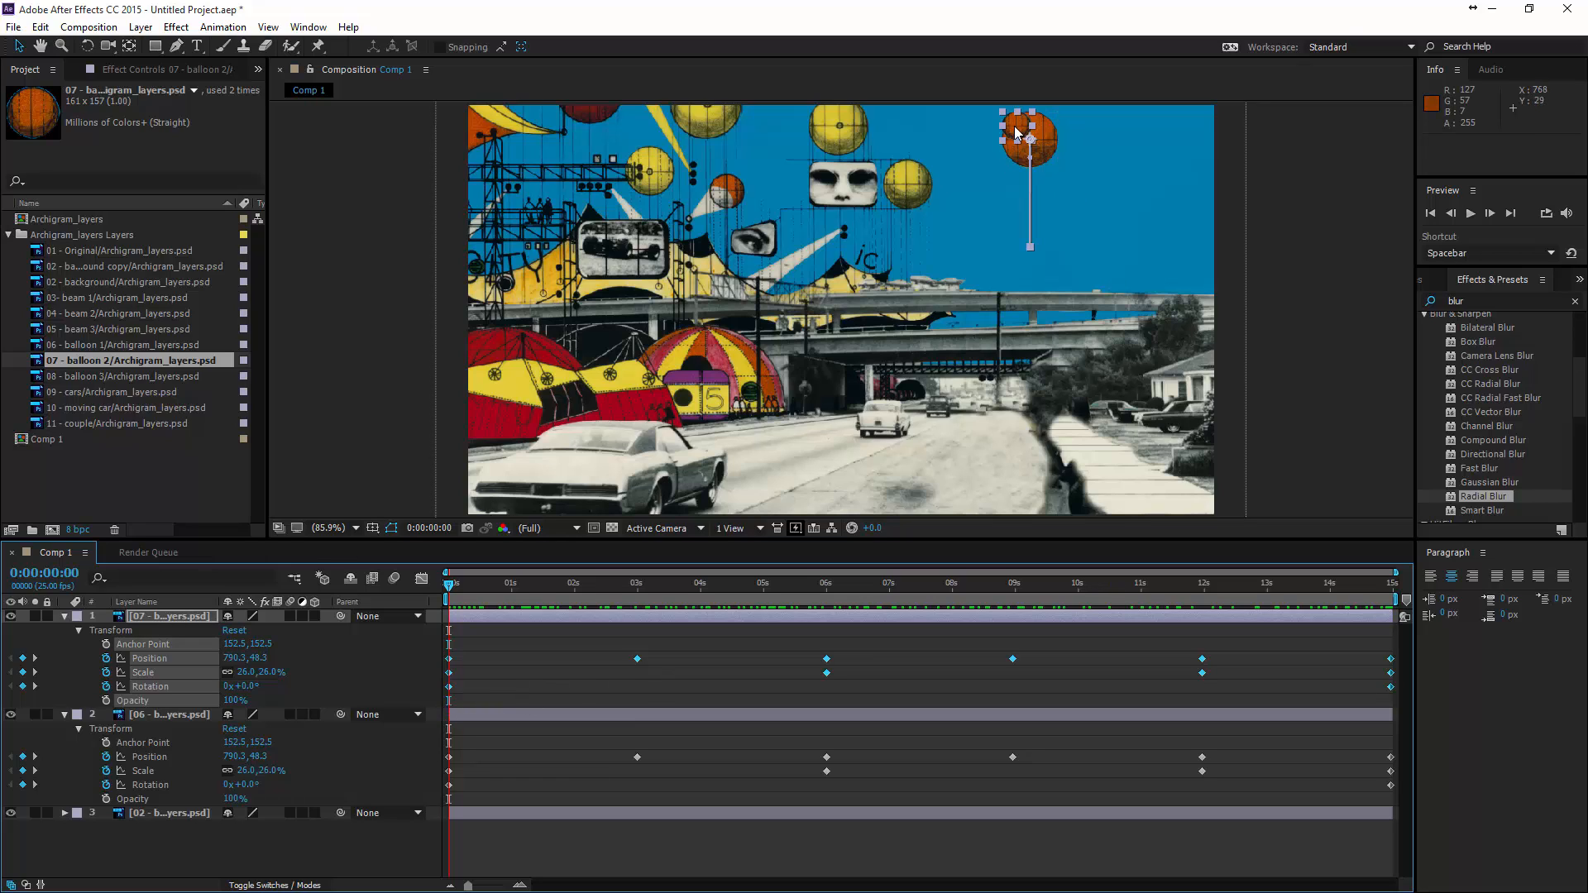
drag(1024, 137, 1136, 158)
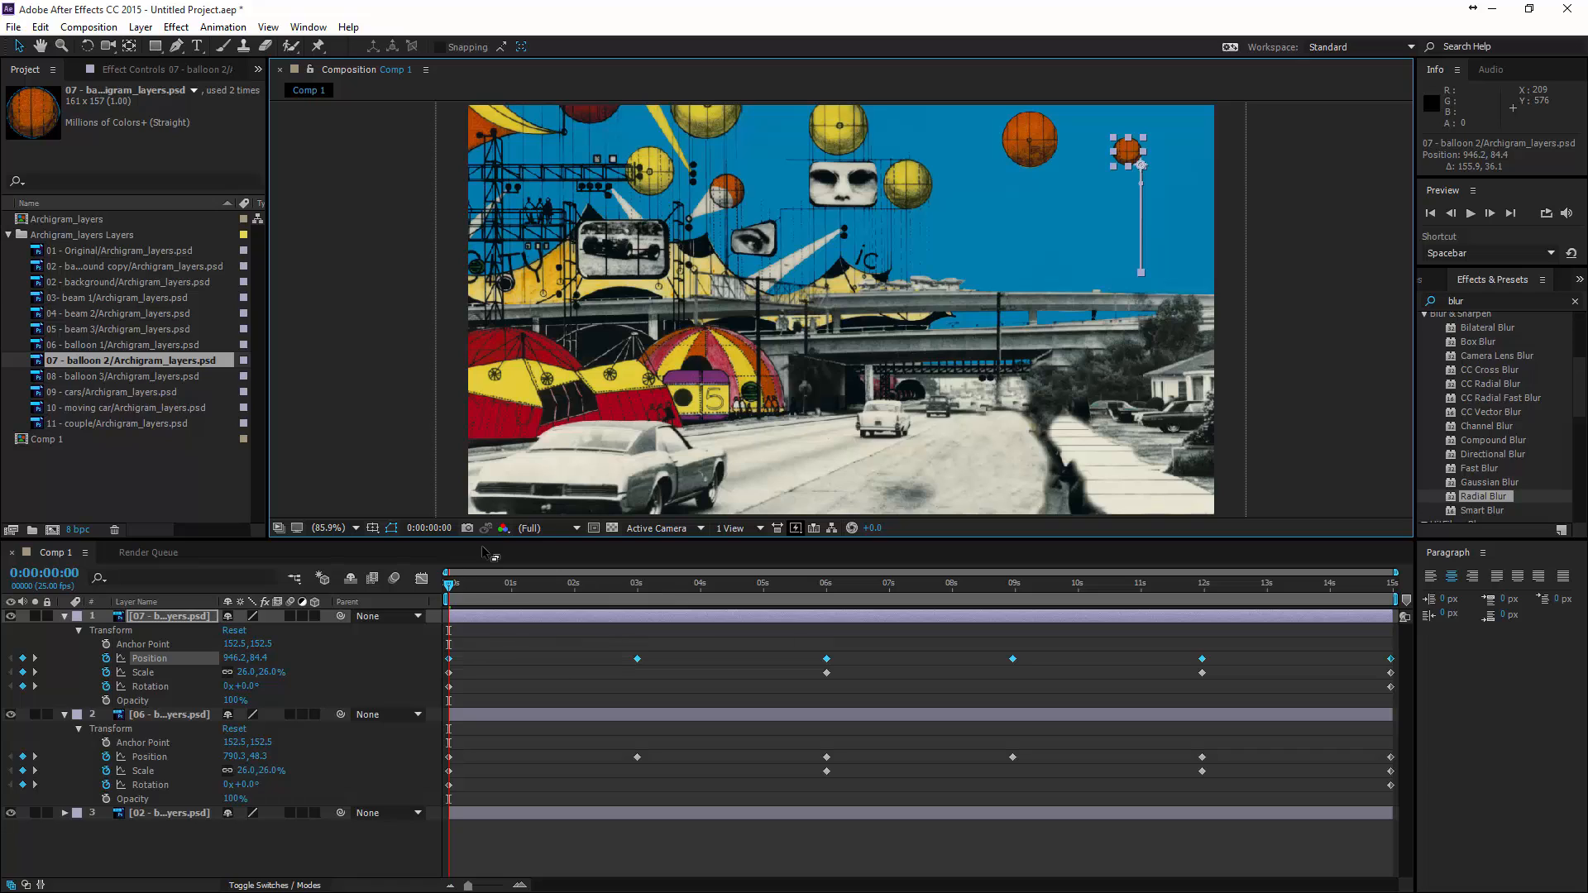
click(457, 589)
drag(457, 589, 453, 699)
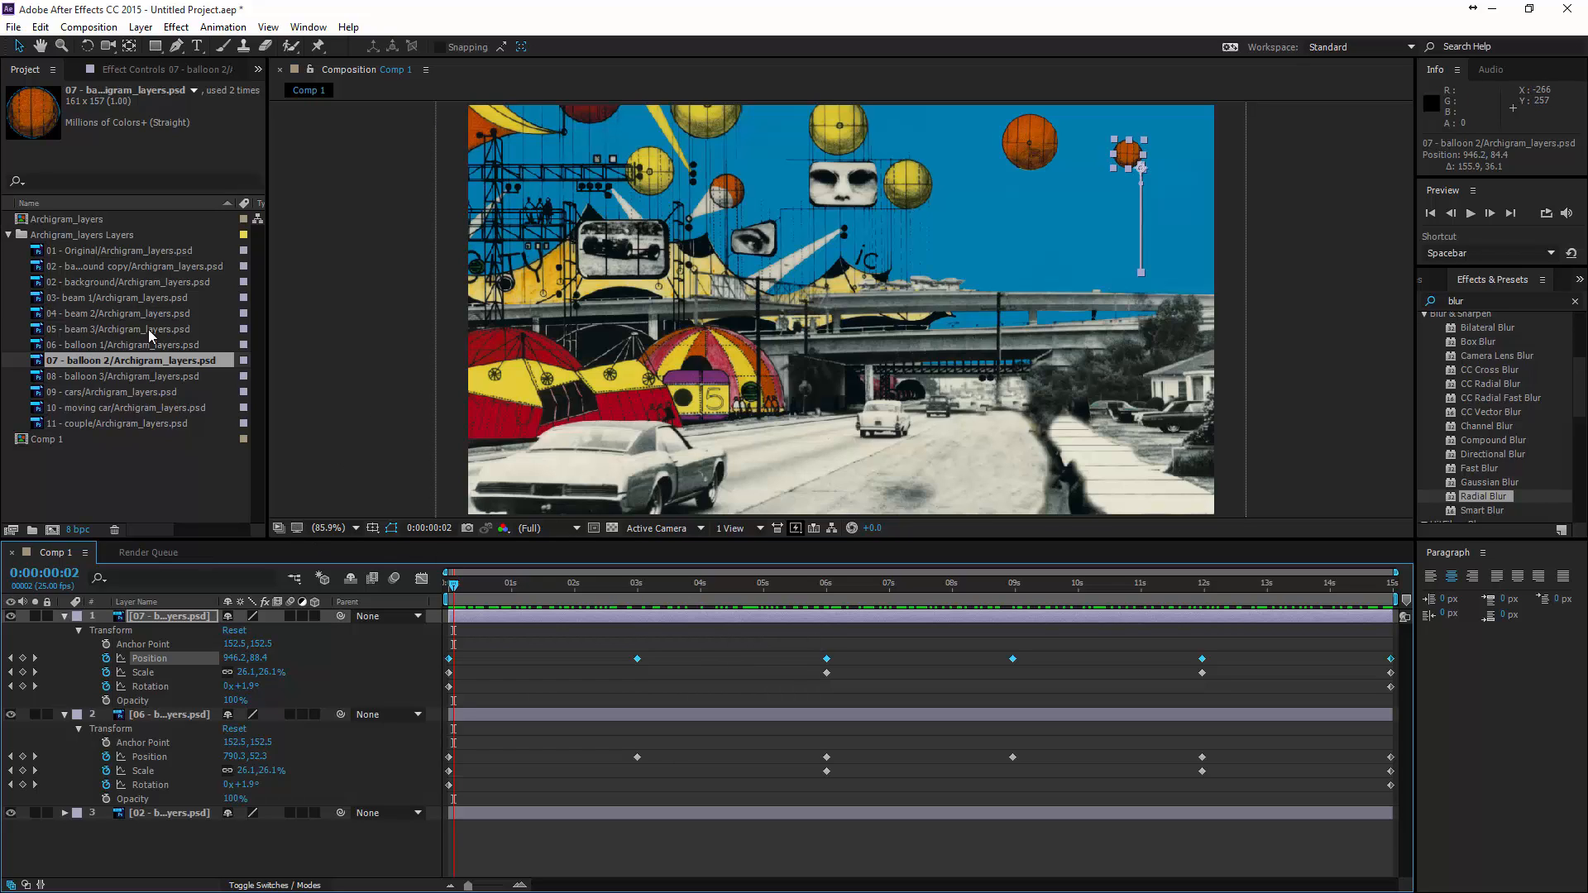
- Add the 08 - balloon 3 layer at the top of the layer stack and collapse the balloon 1 and balloon 2 layers' properties
click(78, 377)
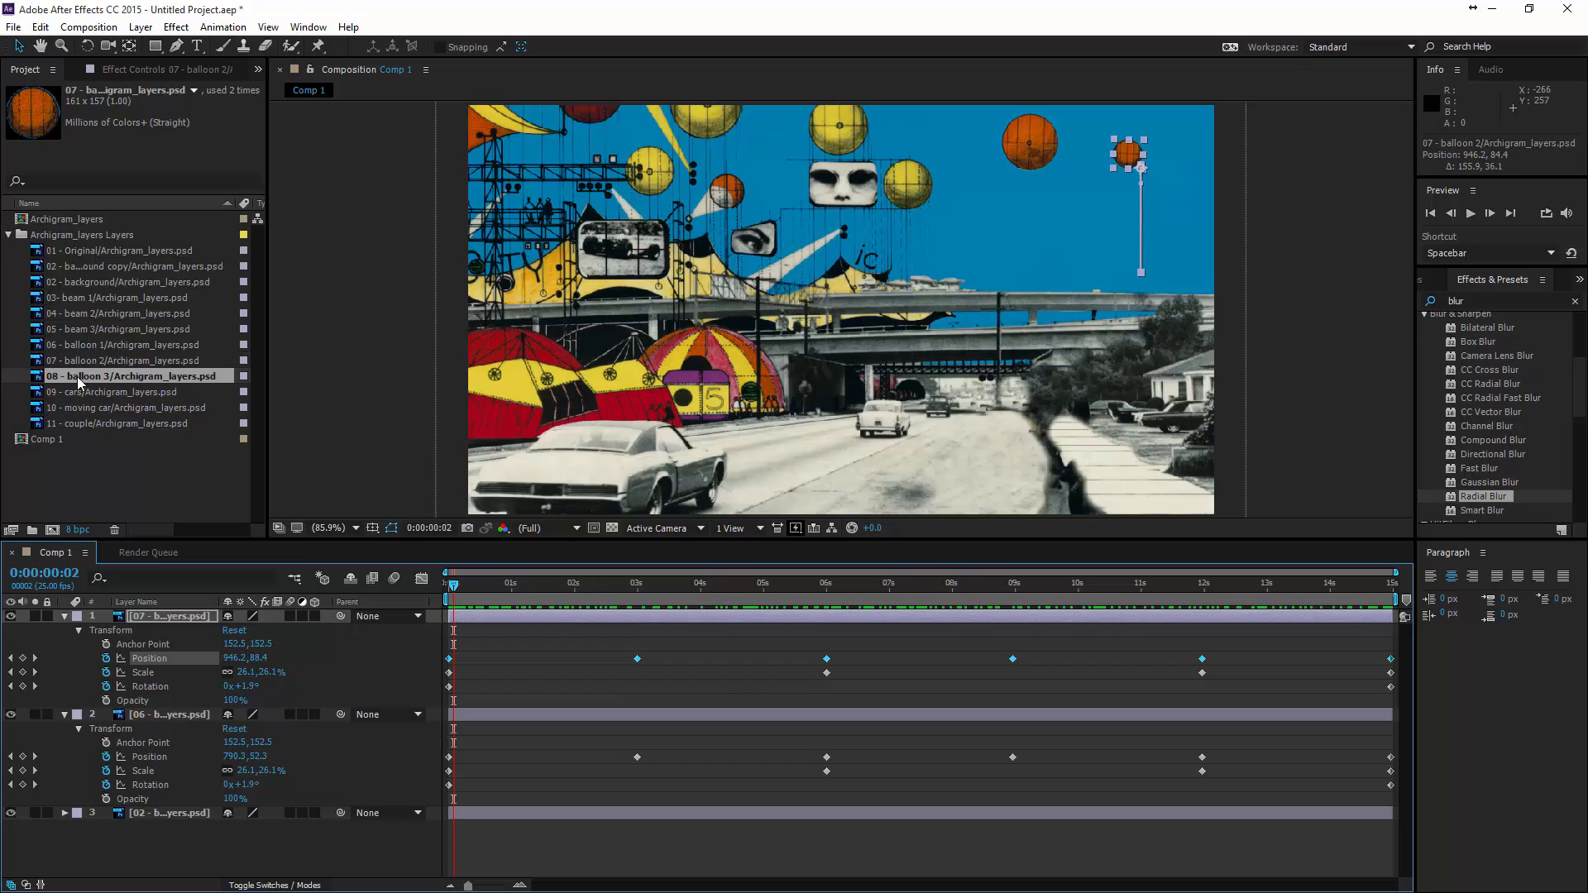
drag(78, 377, 157, 616)
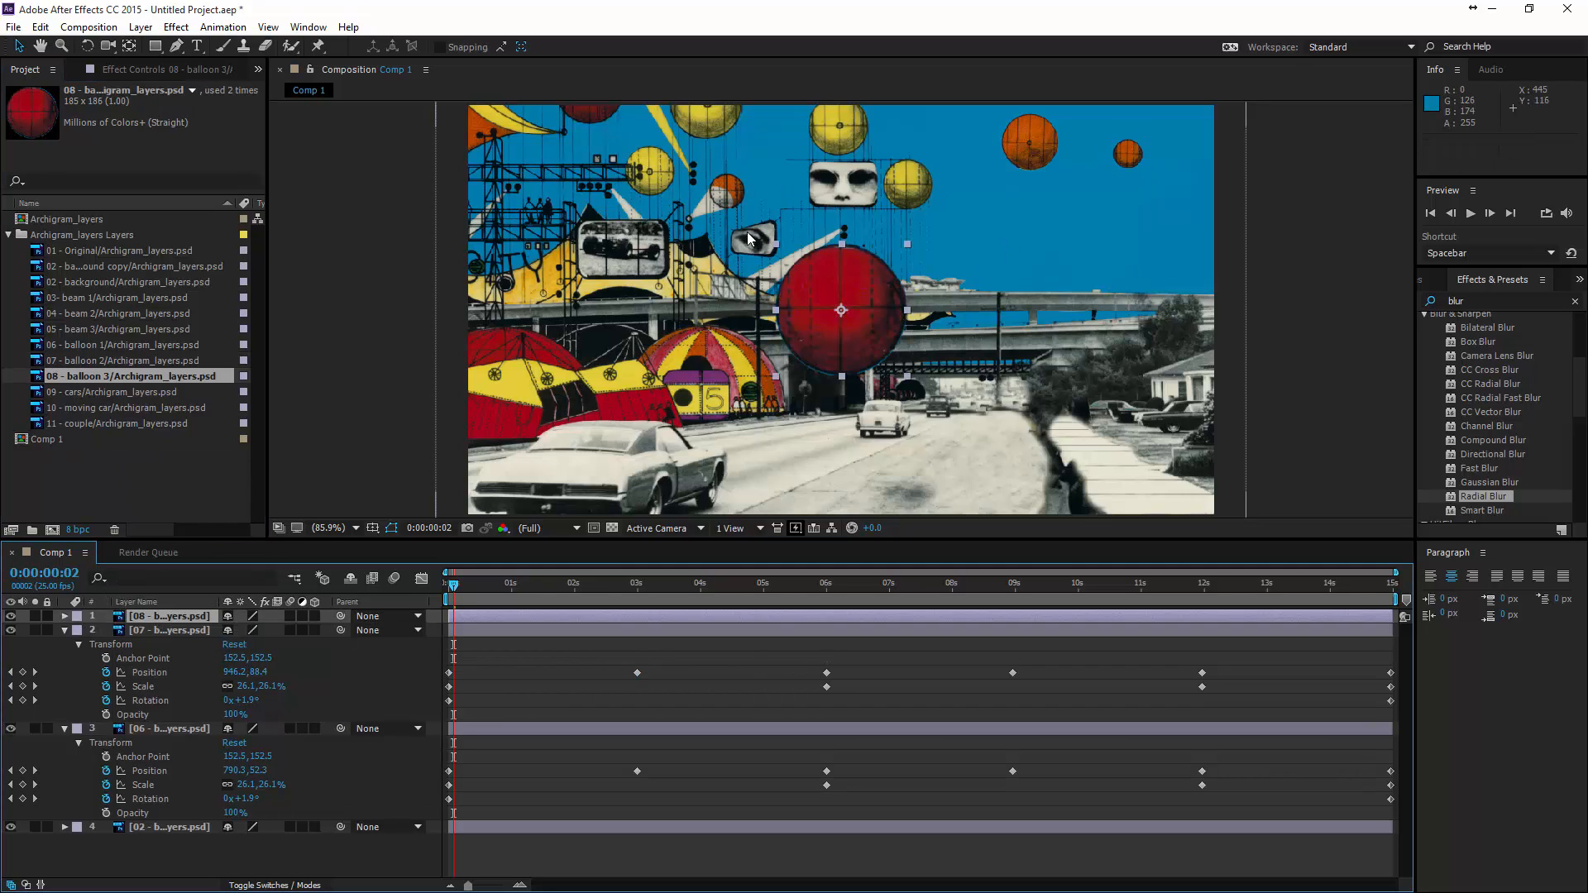
click(166, 632)
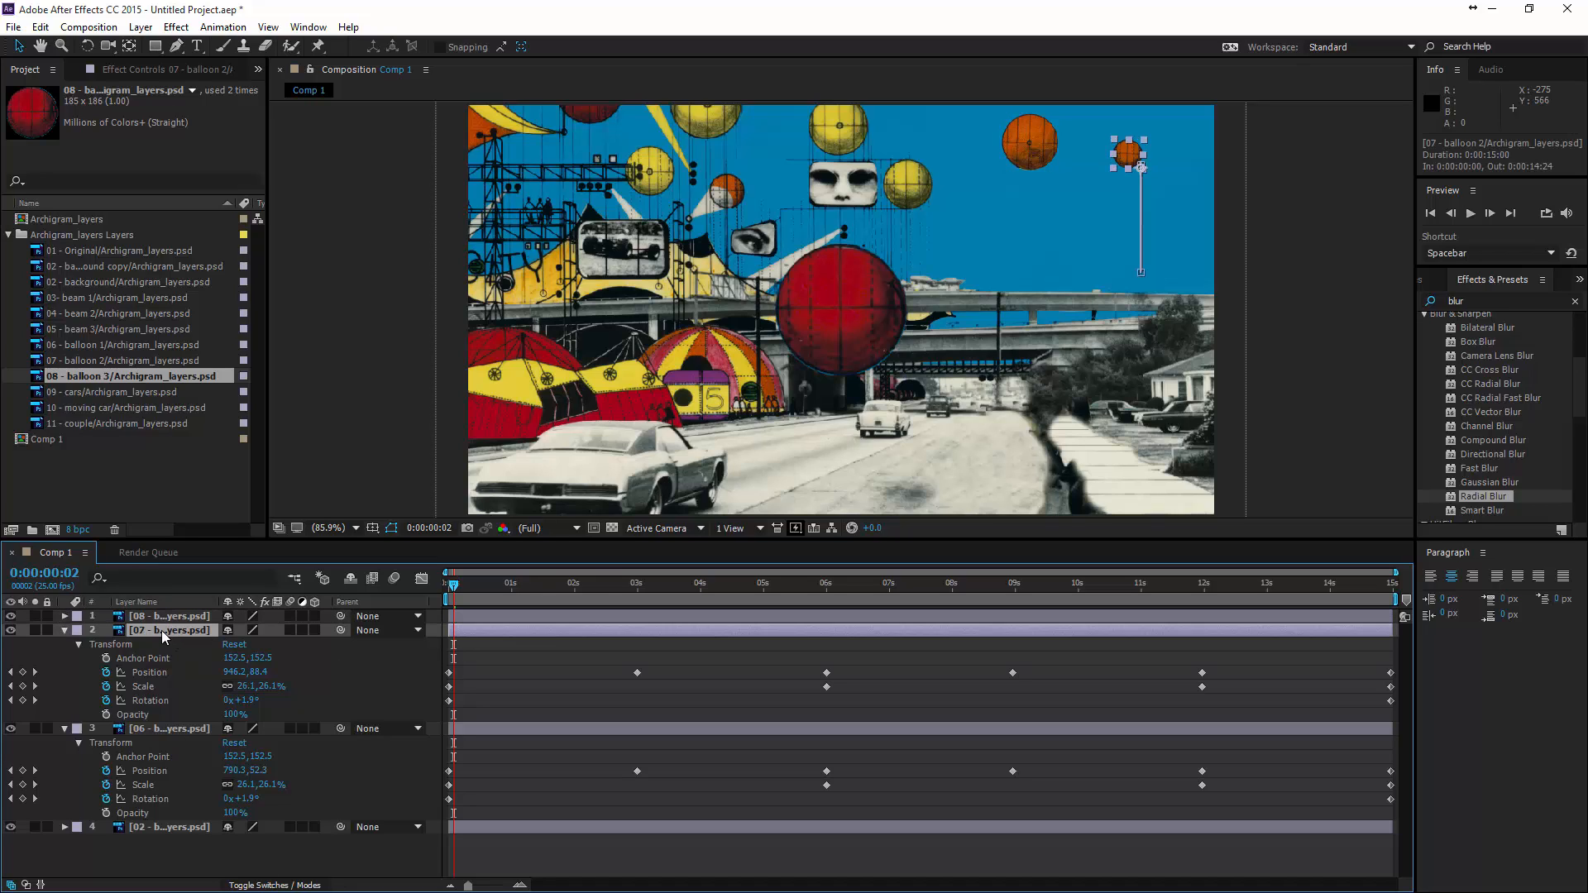
shift+click(164, 731)
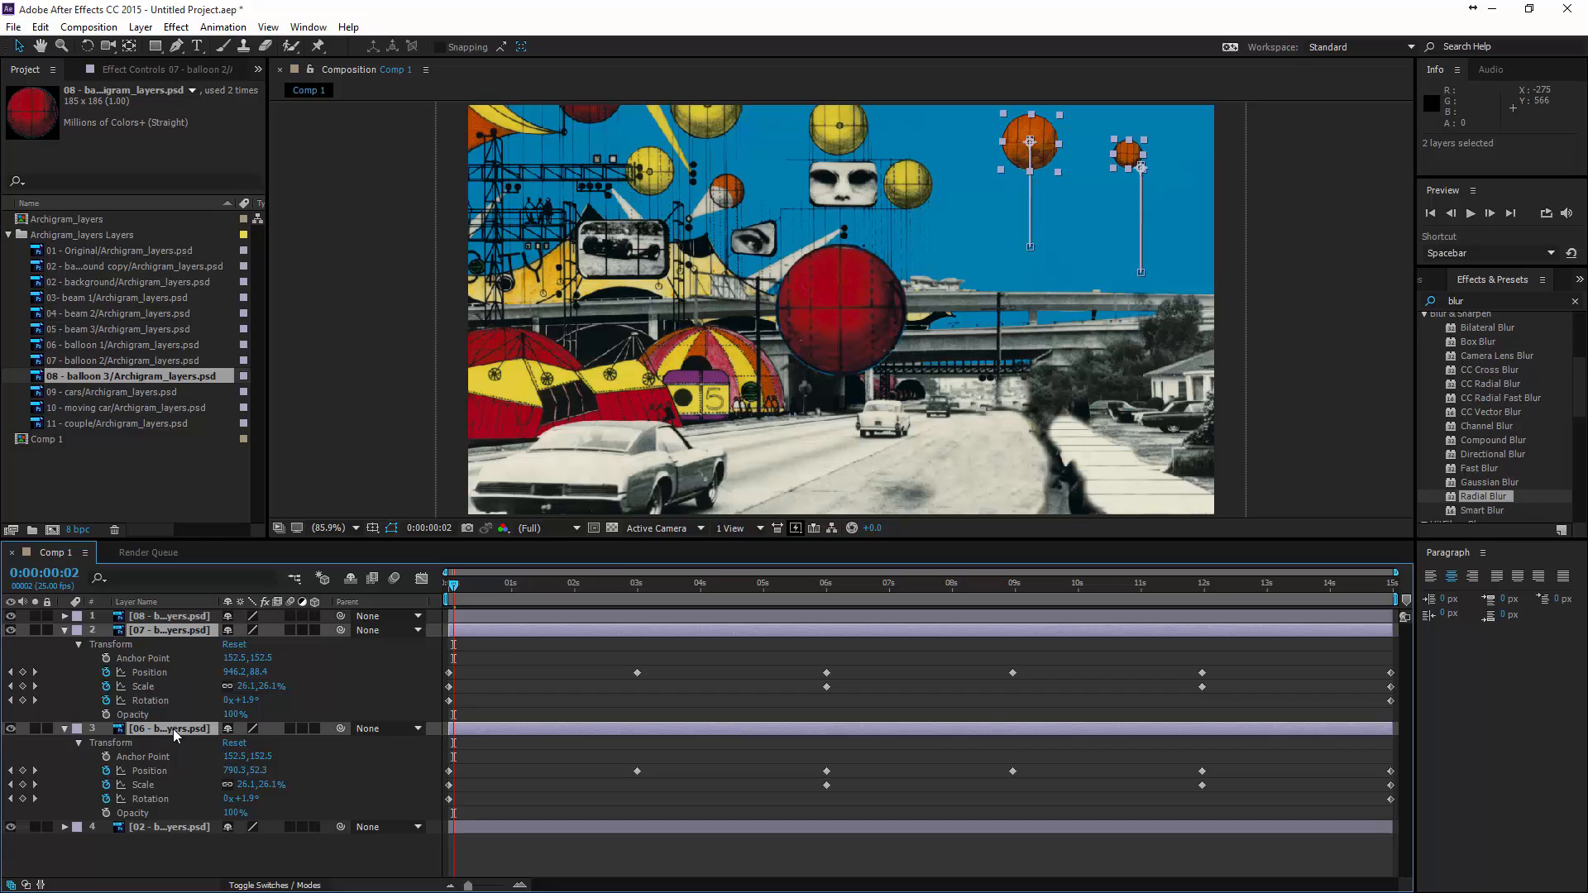
key(u)
key(u)
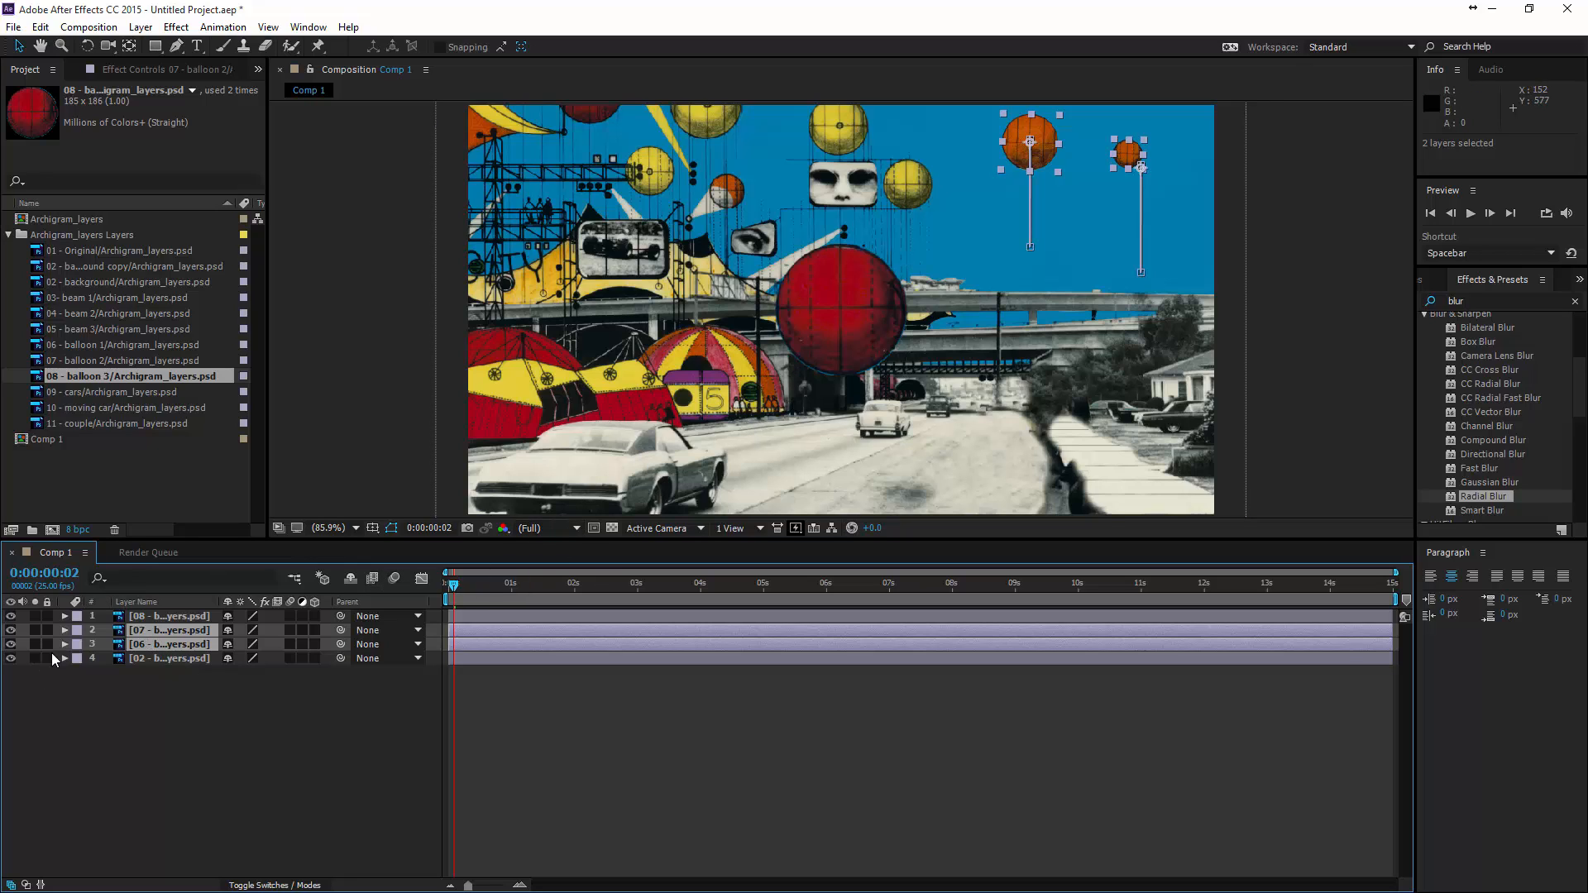
- Scale balloon 3 to 48% and place it just outside the frame's left edge at about -44, 203
click(174, 616)
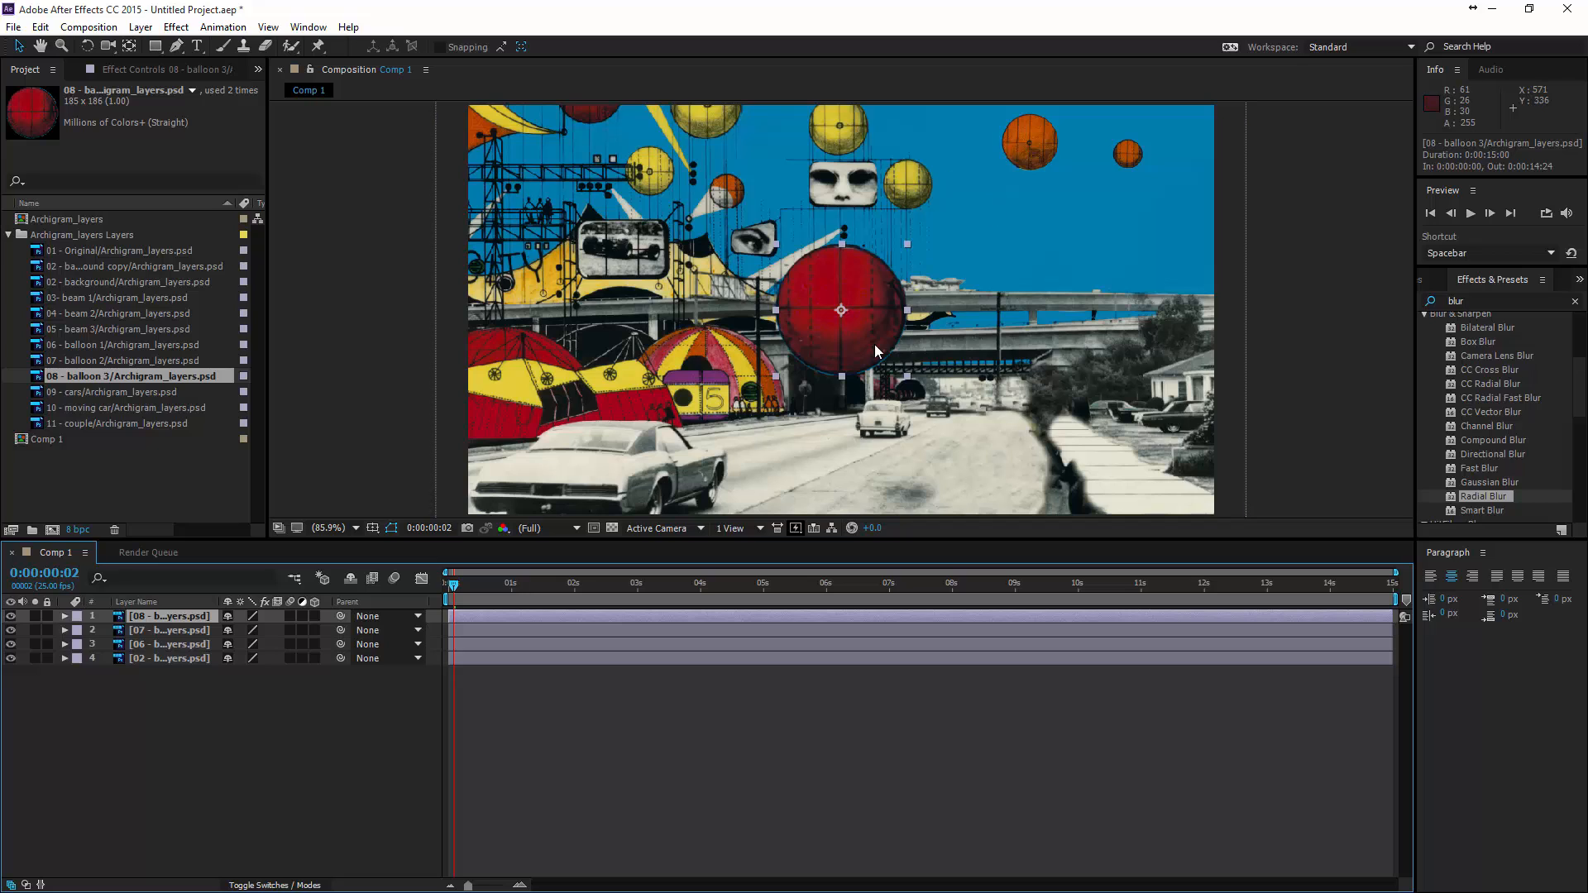
drag(875, 334, 459, 255)
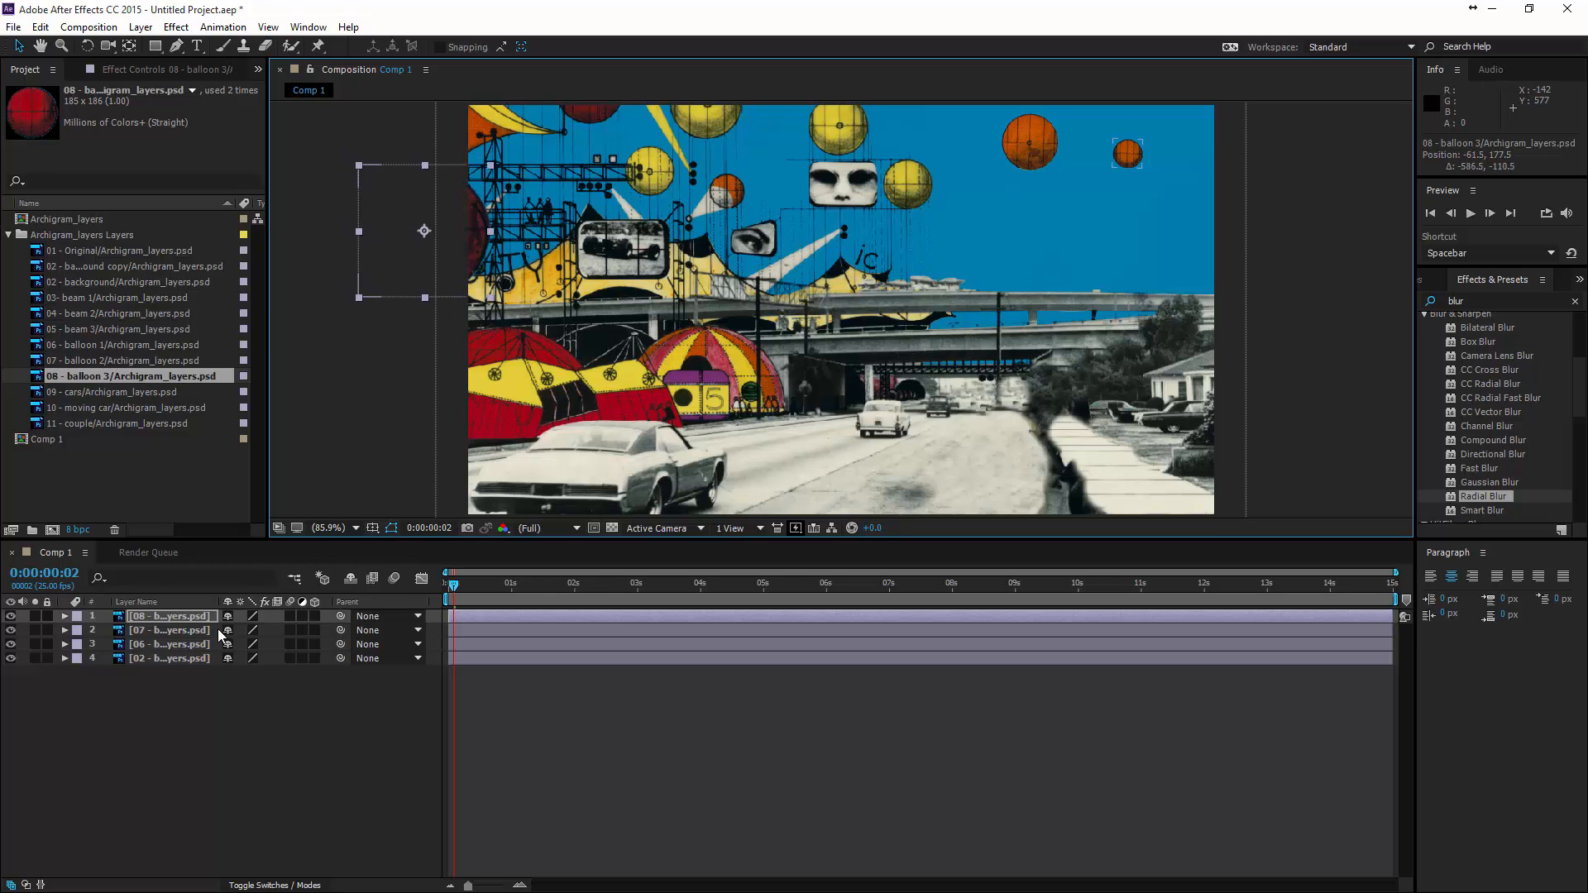
key(s)
drag(248, 631, 204, 632)
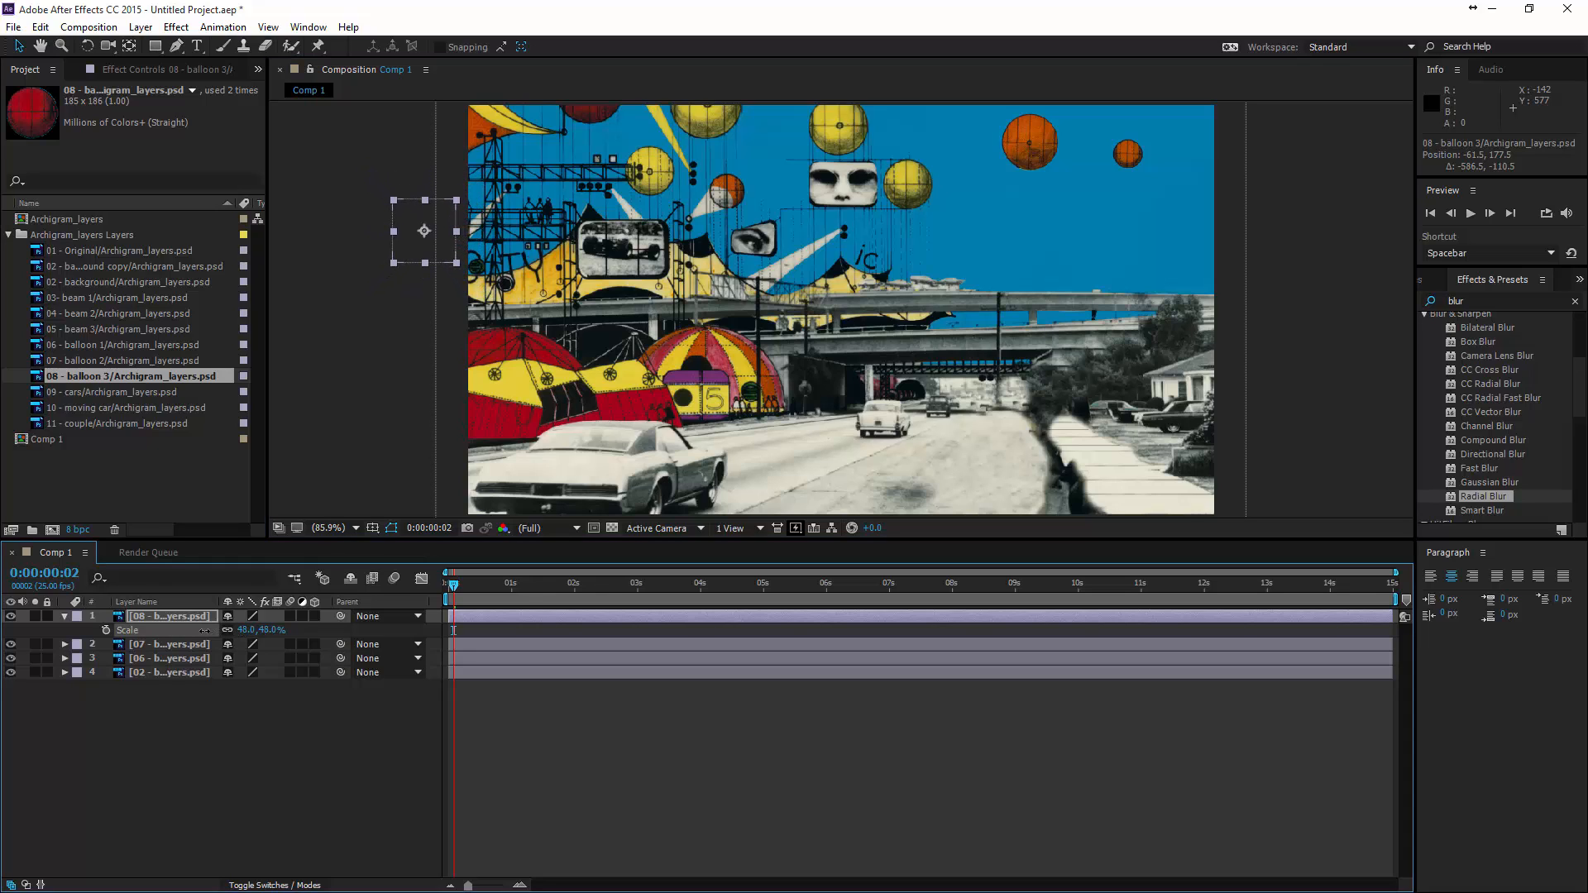
drag(449, 245, 463, 270)
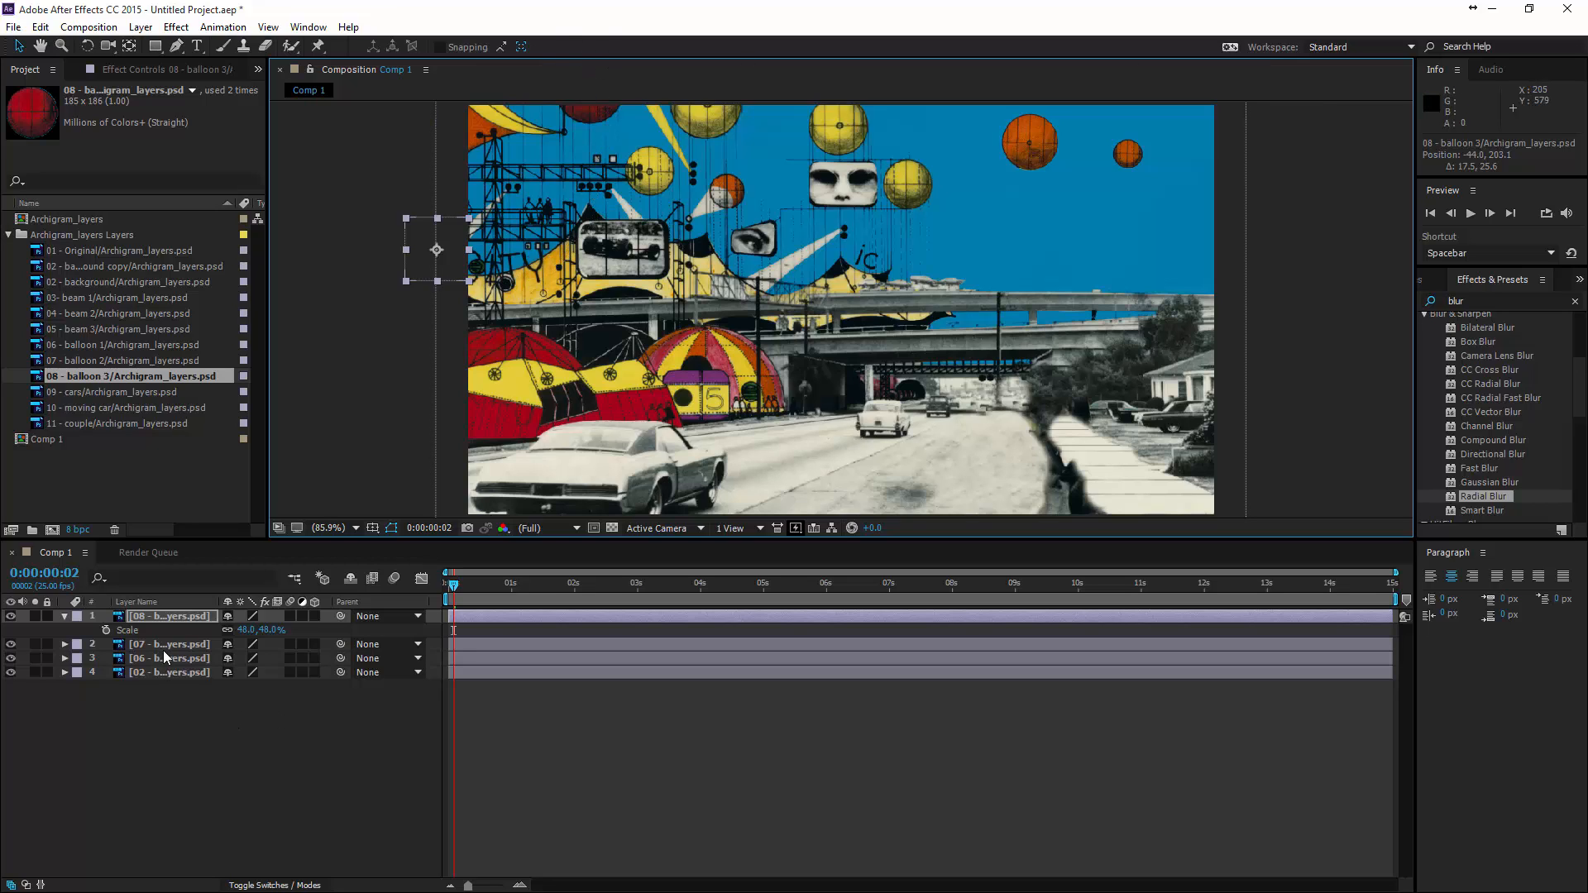
- Keyframe balloon 3's position at the start outside the frame and at 2 seconds inside the left edge, at about 56, 198
key(p)
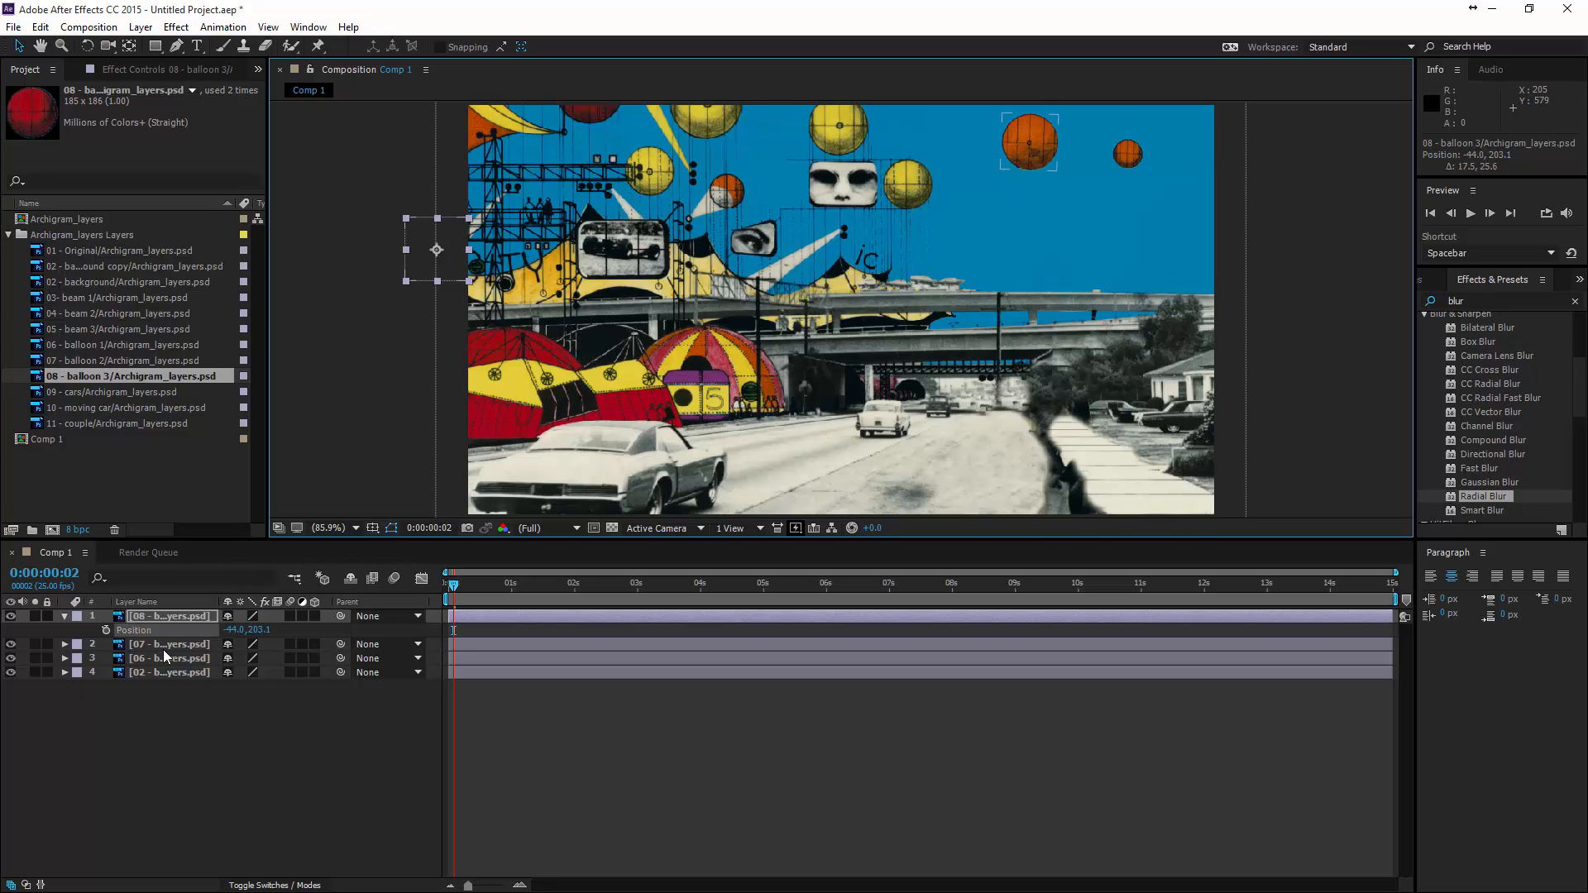
click(134, 631)
click(446, 584)
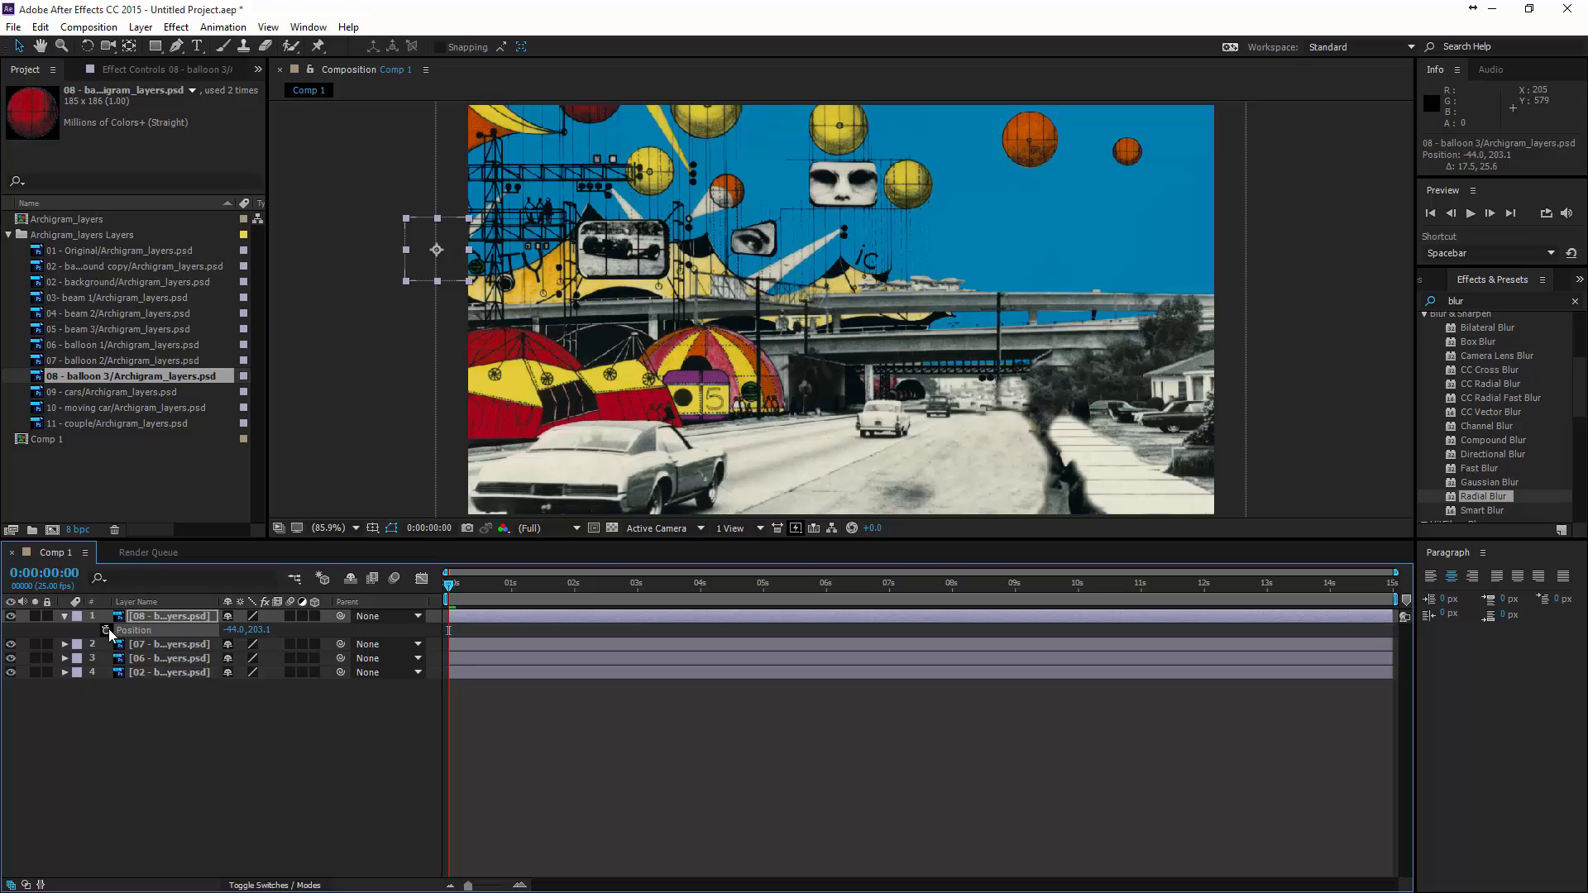
drag(447, 588, 574, 591)
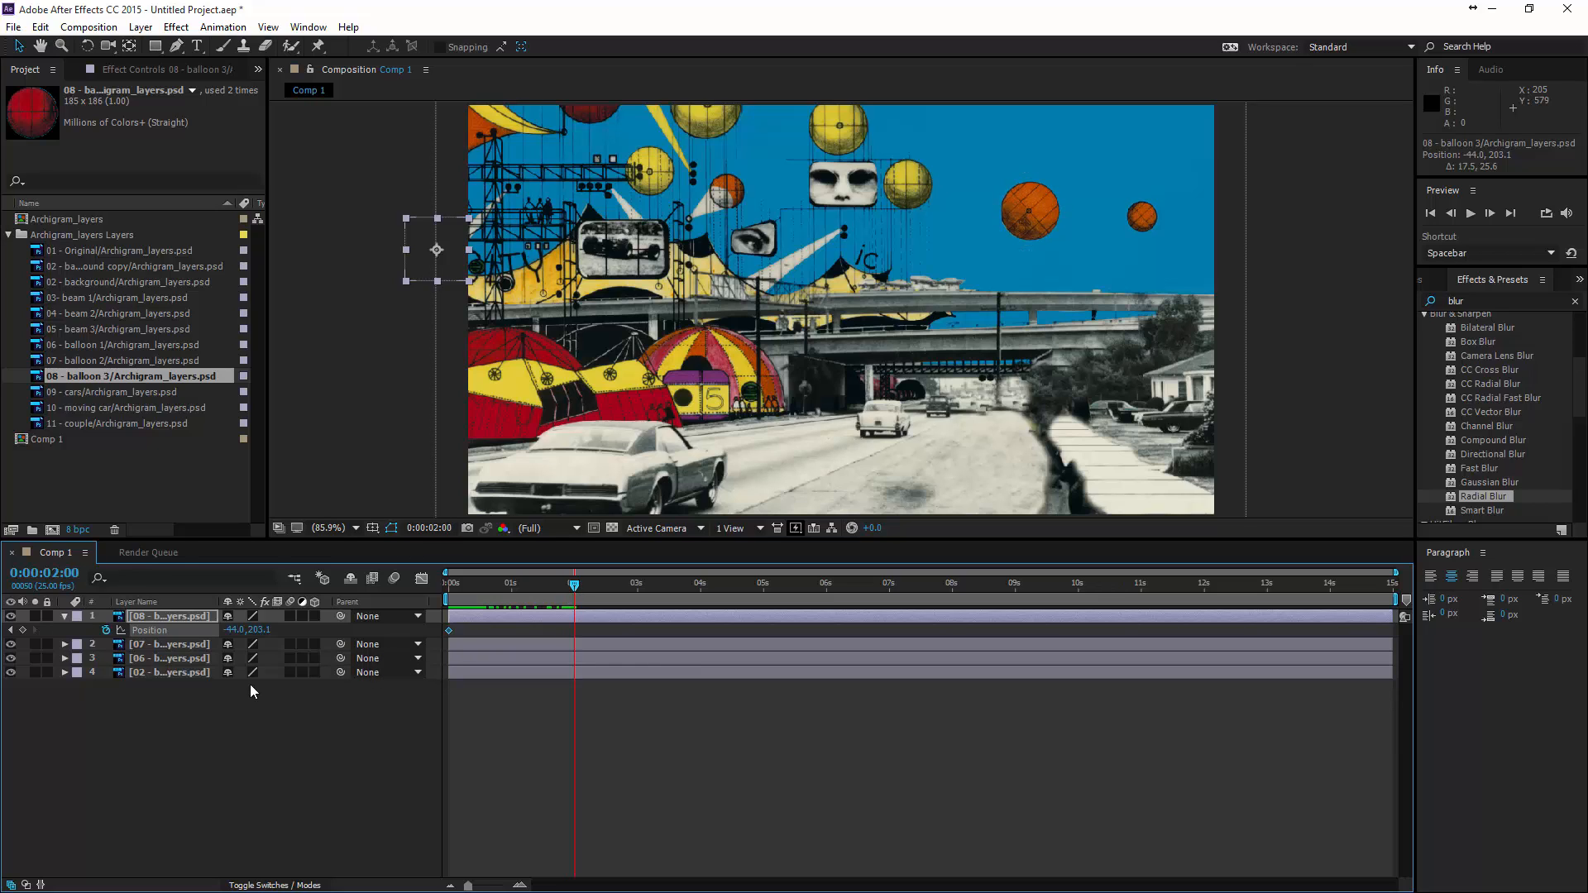
drag(453, 259, 526, 259)
- Keyframe balloon 3 rising to about 140, 114 at 4 seconds and out above the frame to about 160, -48 at 6 seconds
drag(575, 591, 701, 591)
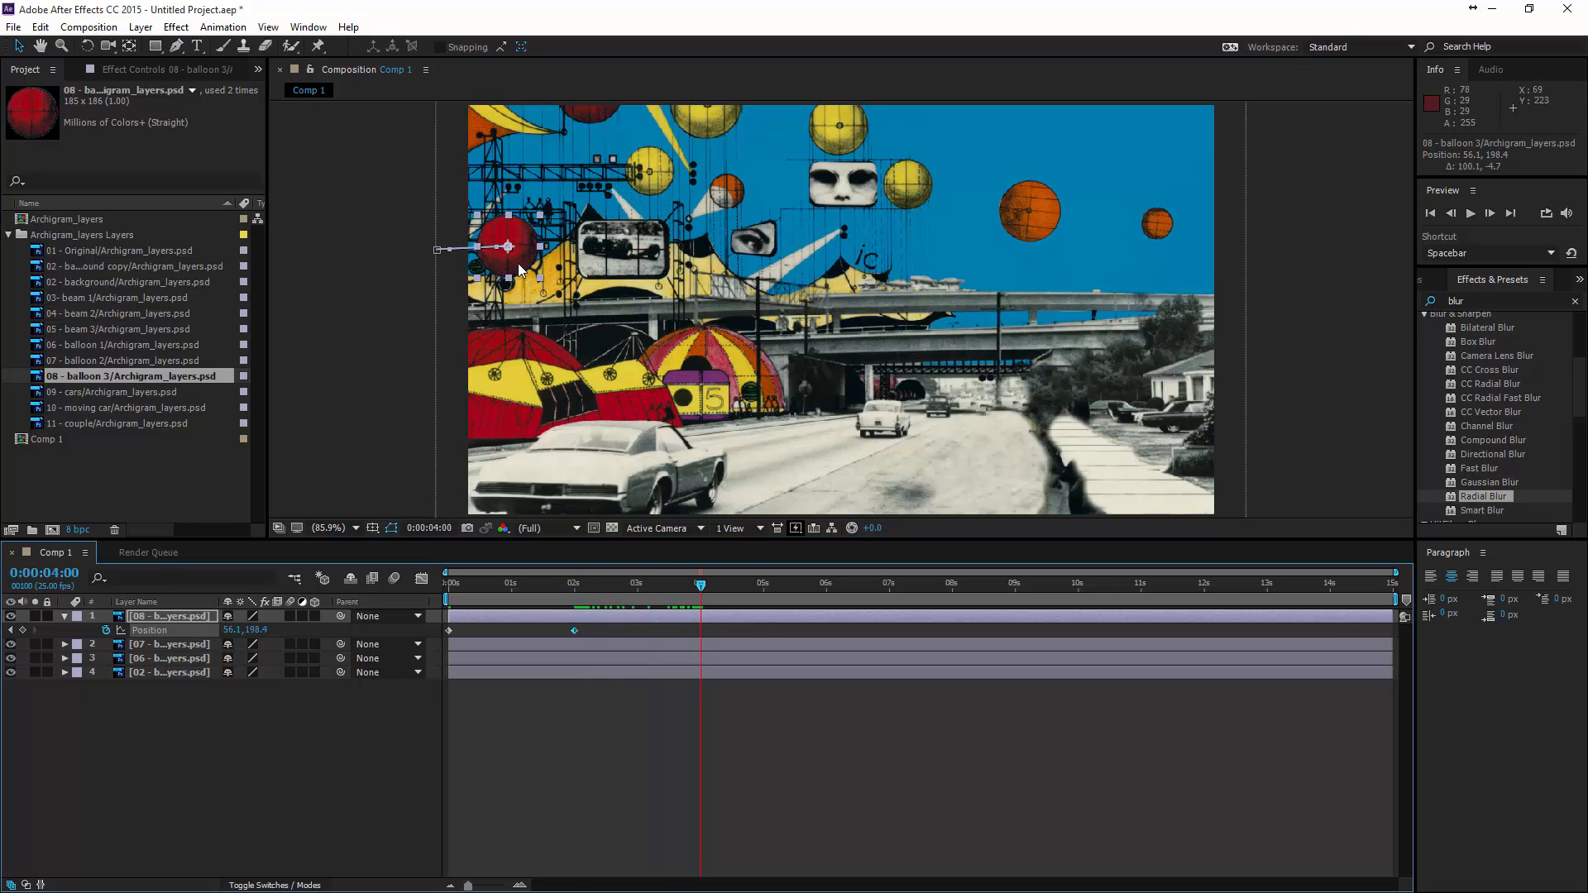
drag(519, 264, 581, 210)
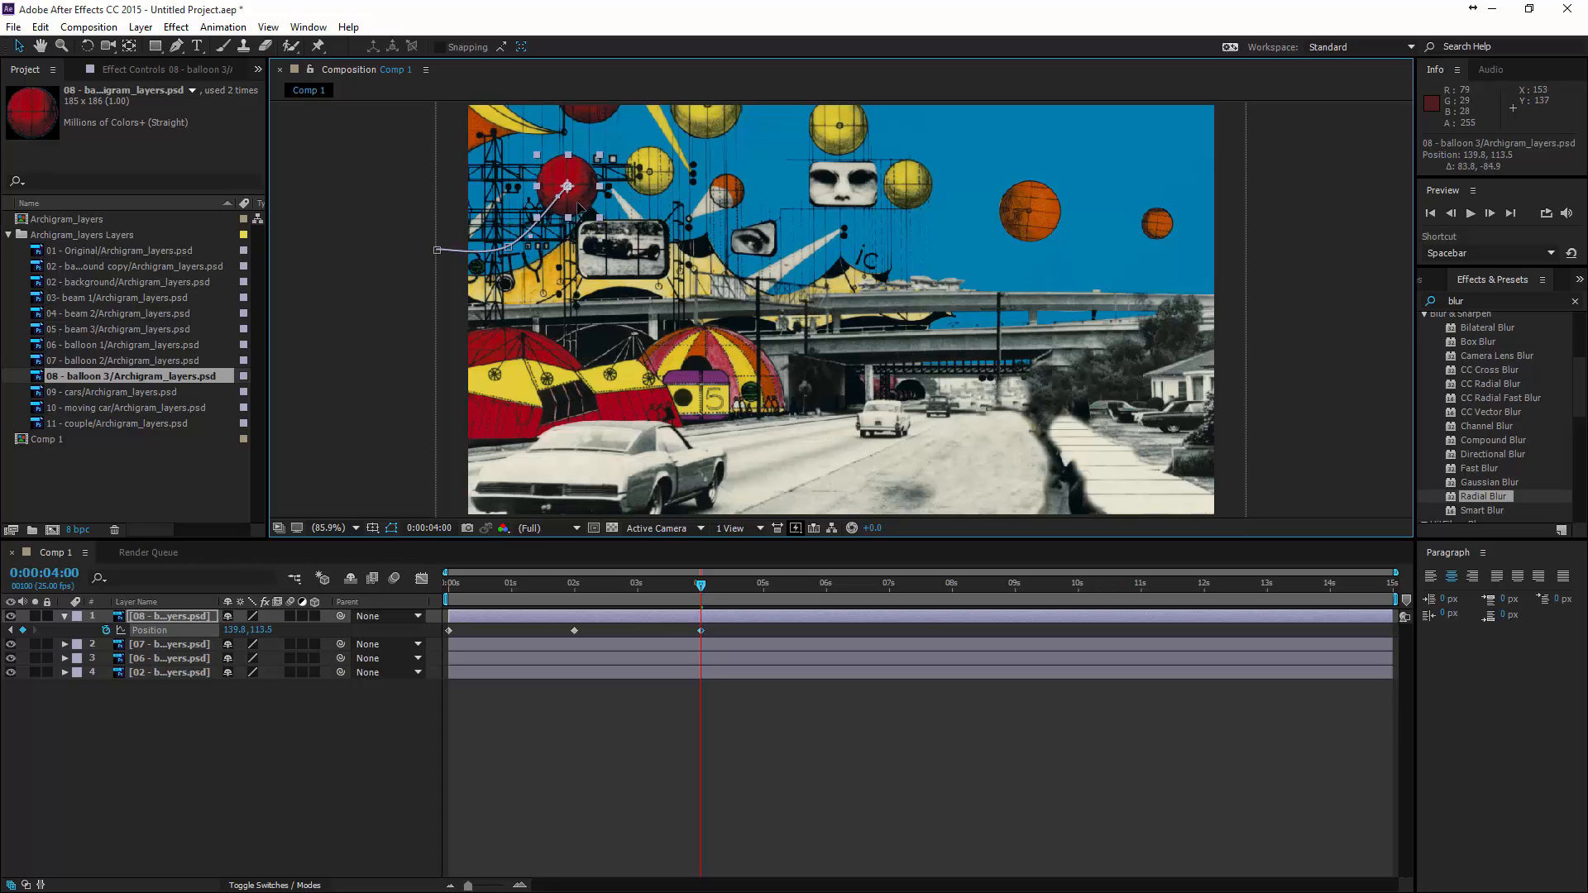
click(705, 586)
drag(718, 584, 827, 583)
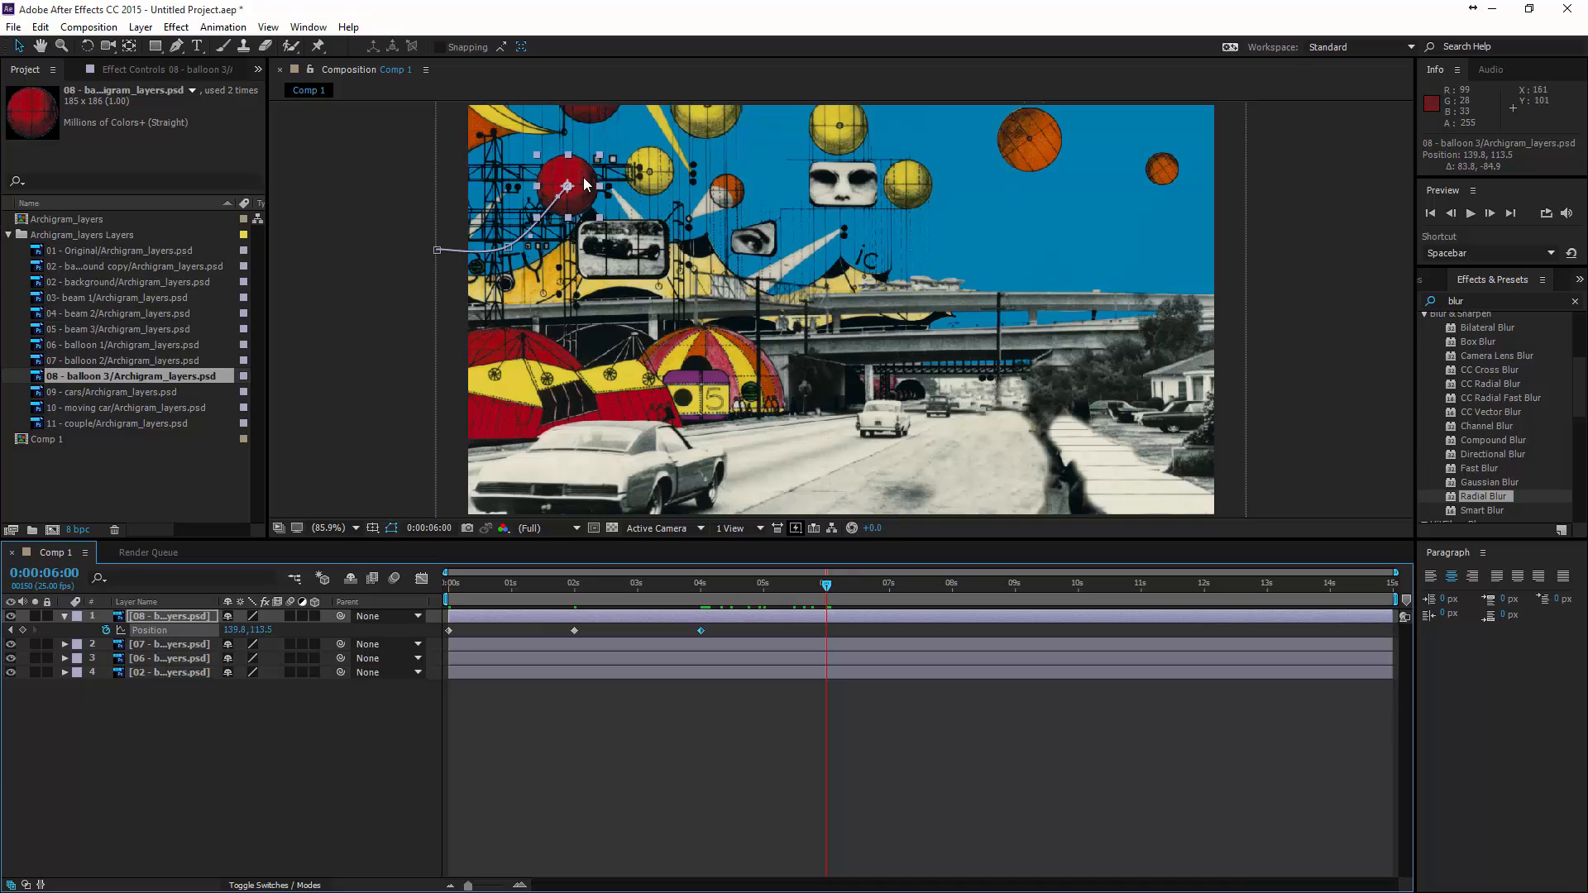
drag(583, 177, 592, 79)
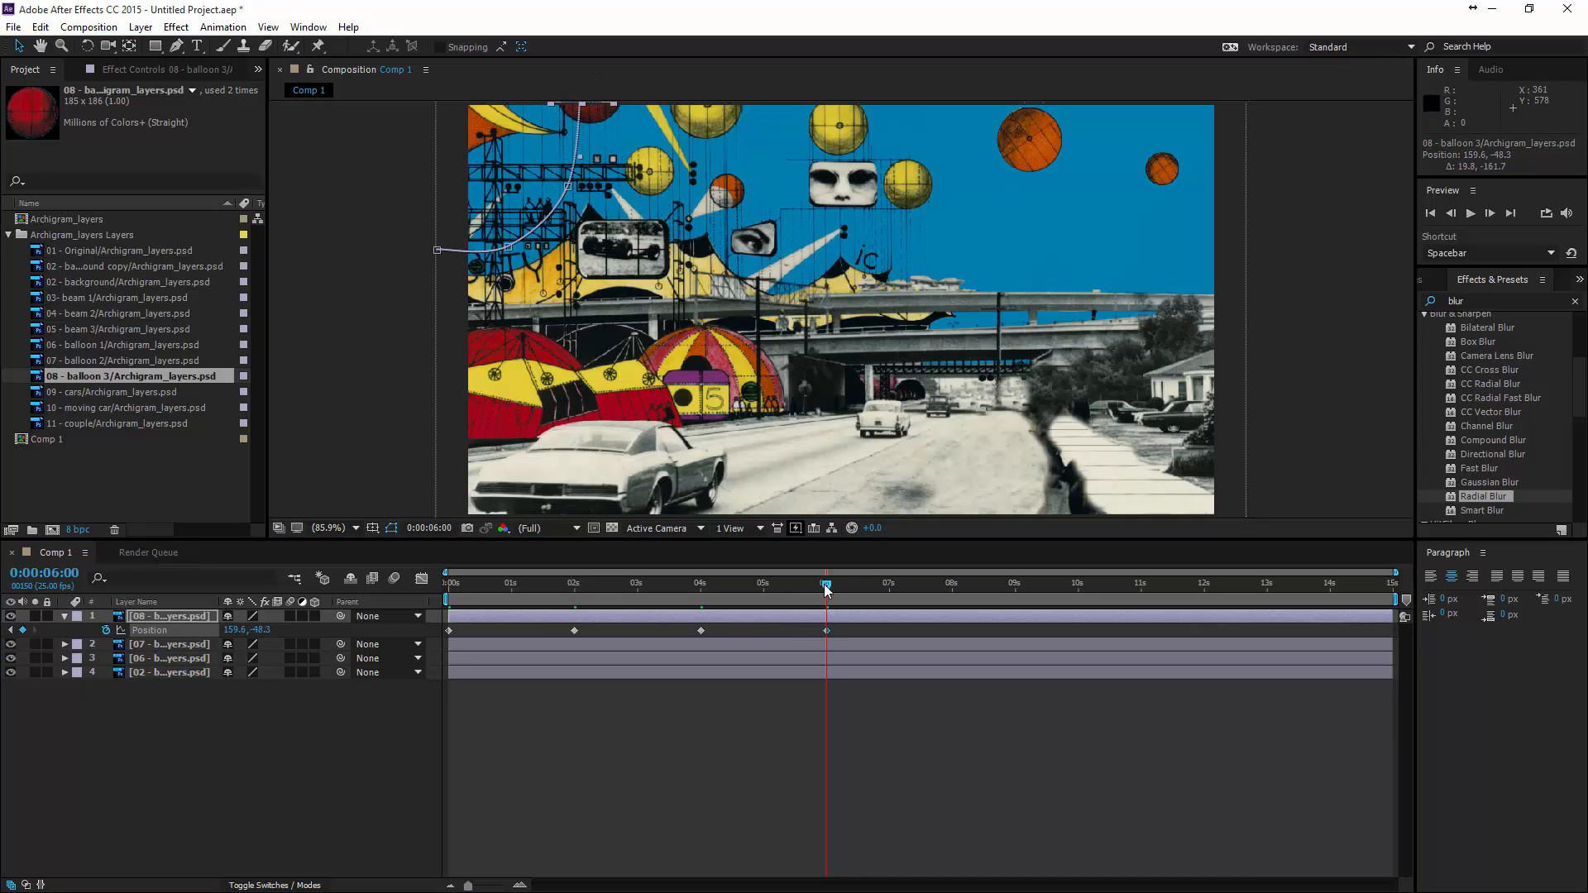
- Copy balloon 3's position keyframes from 0, 2 and 4 seconds and paste them starting at 8 seconds
mouse_move(827, 584)
mouse_down()
mouse_move(424, 594)
mouse_move(847, 581)
mouse_up()
drag(856, 574, 854, 575)
drag(713, 630, 464, 628)
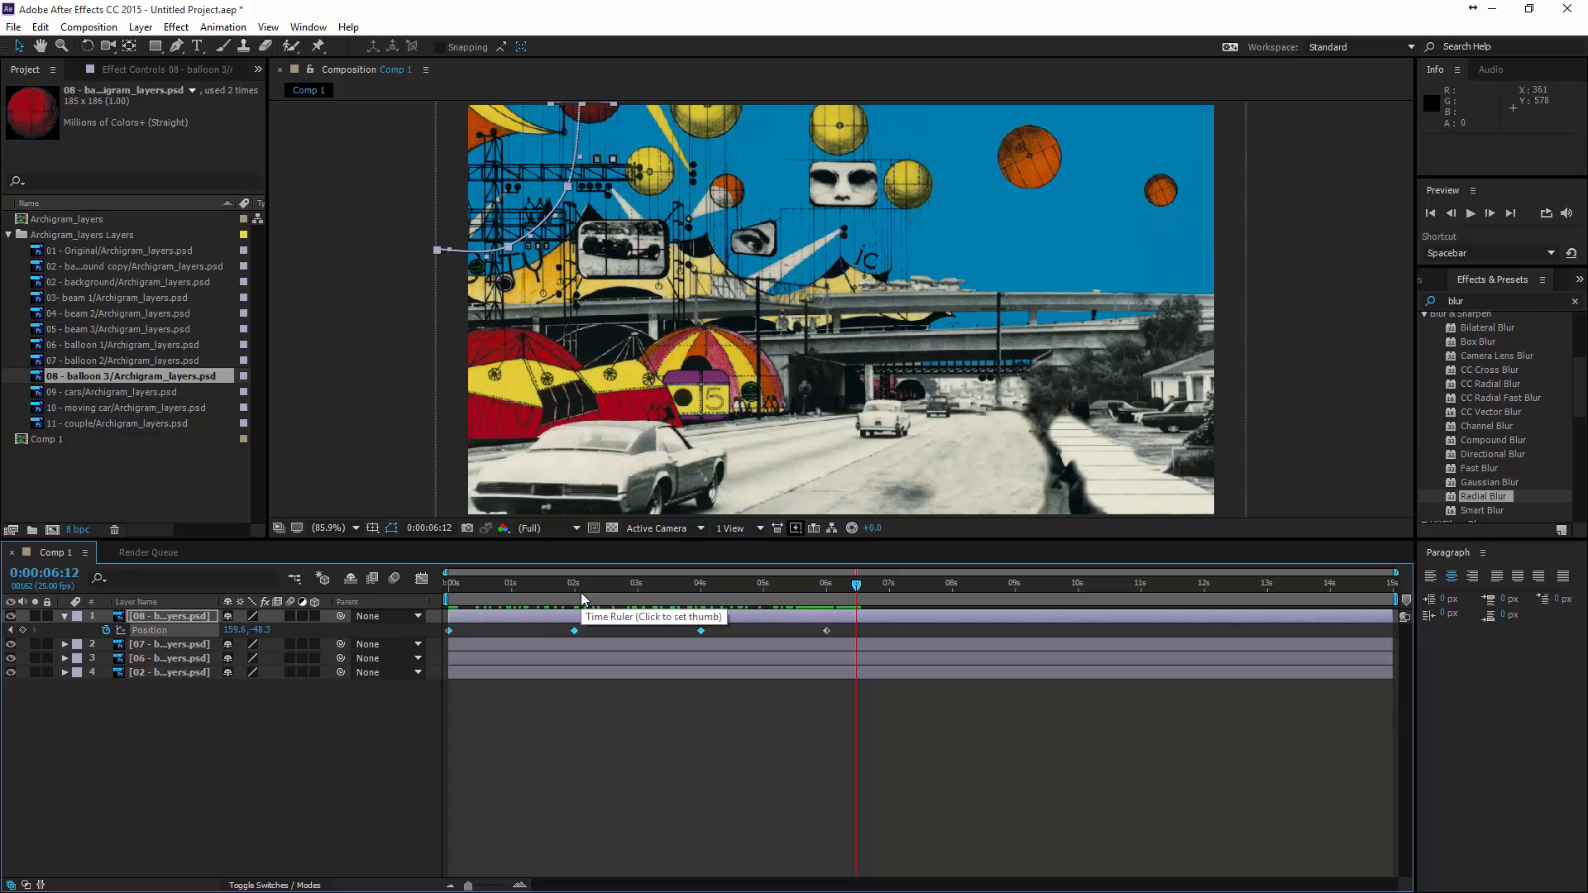
key(ctrl+c)
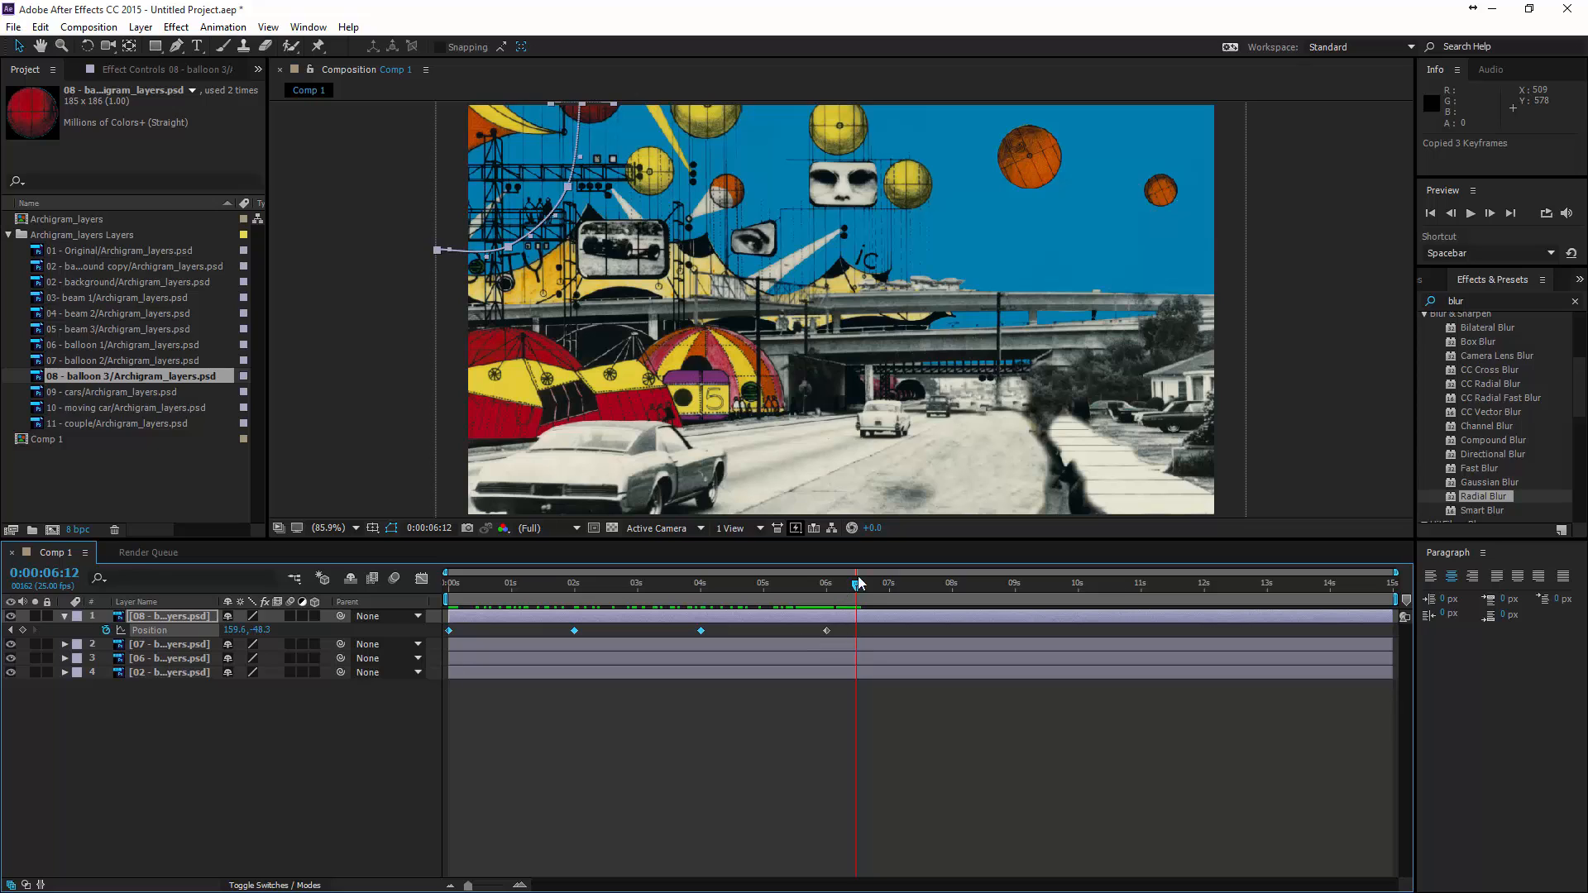
drag(862, 591, 955, 596)
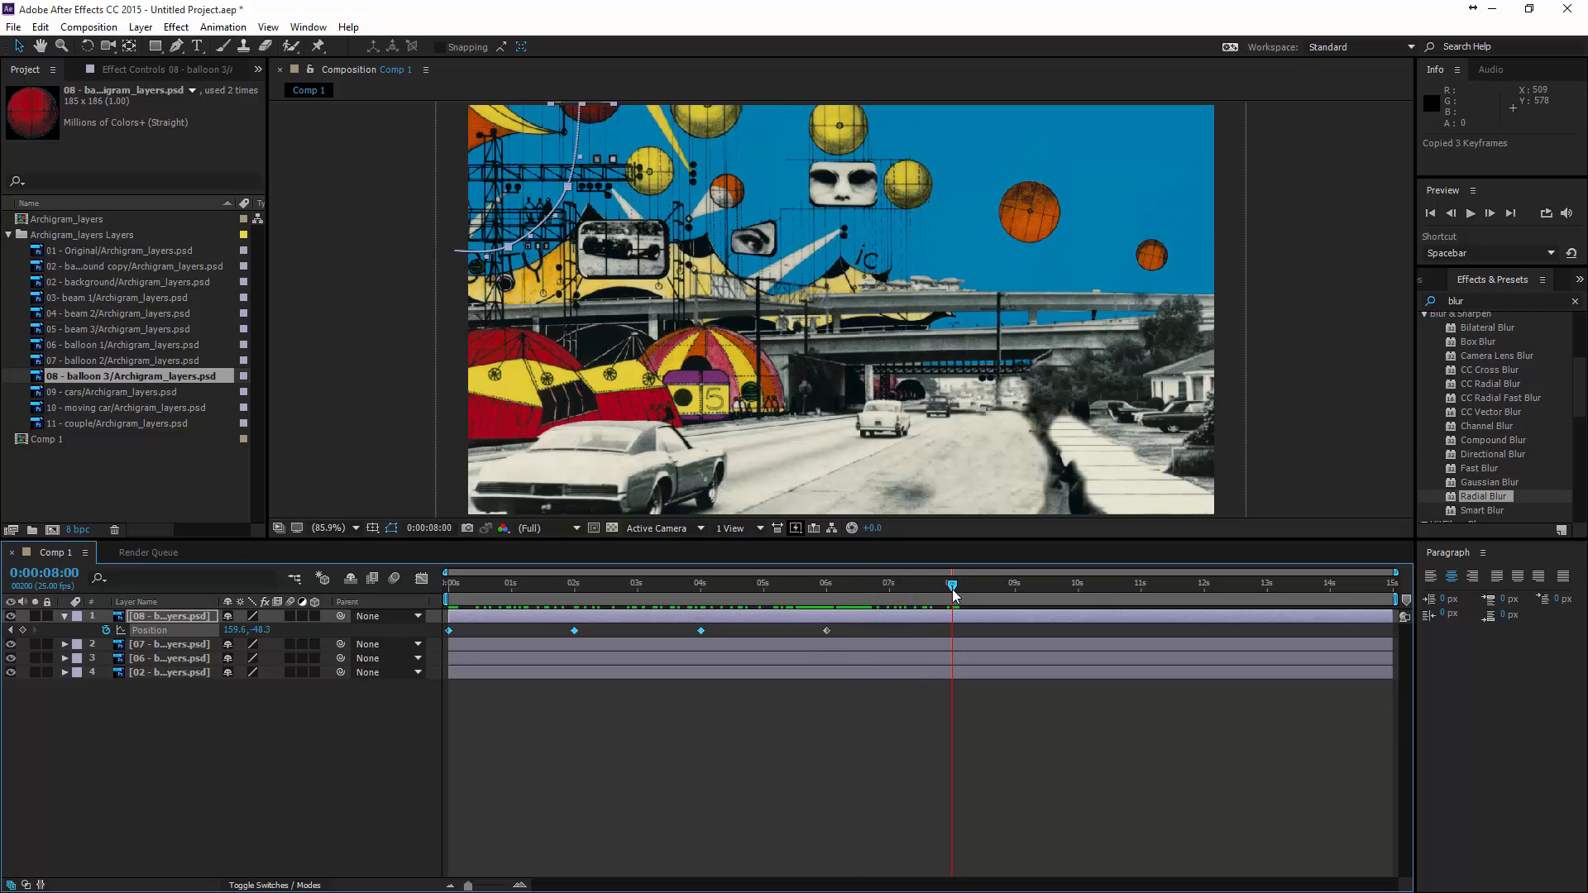
key(ctrl+v)
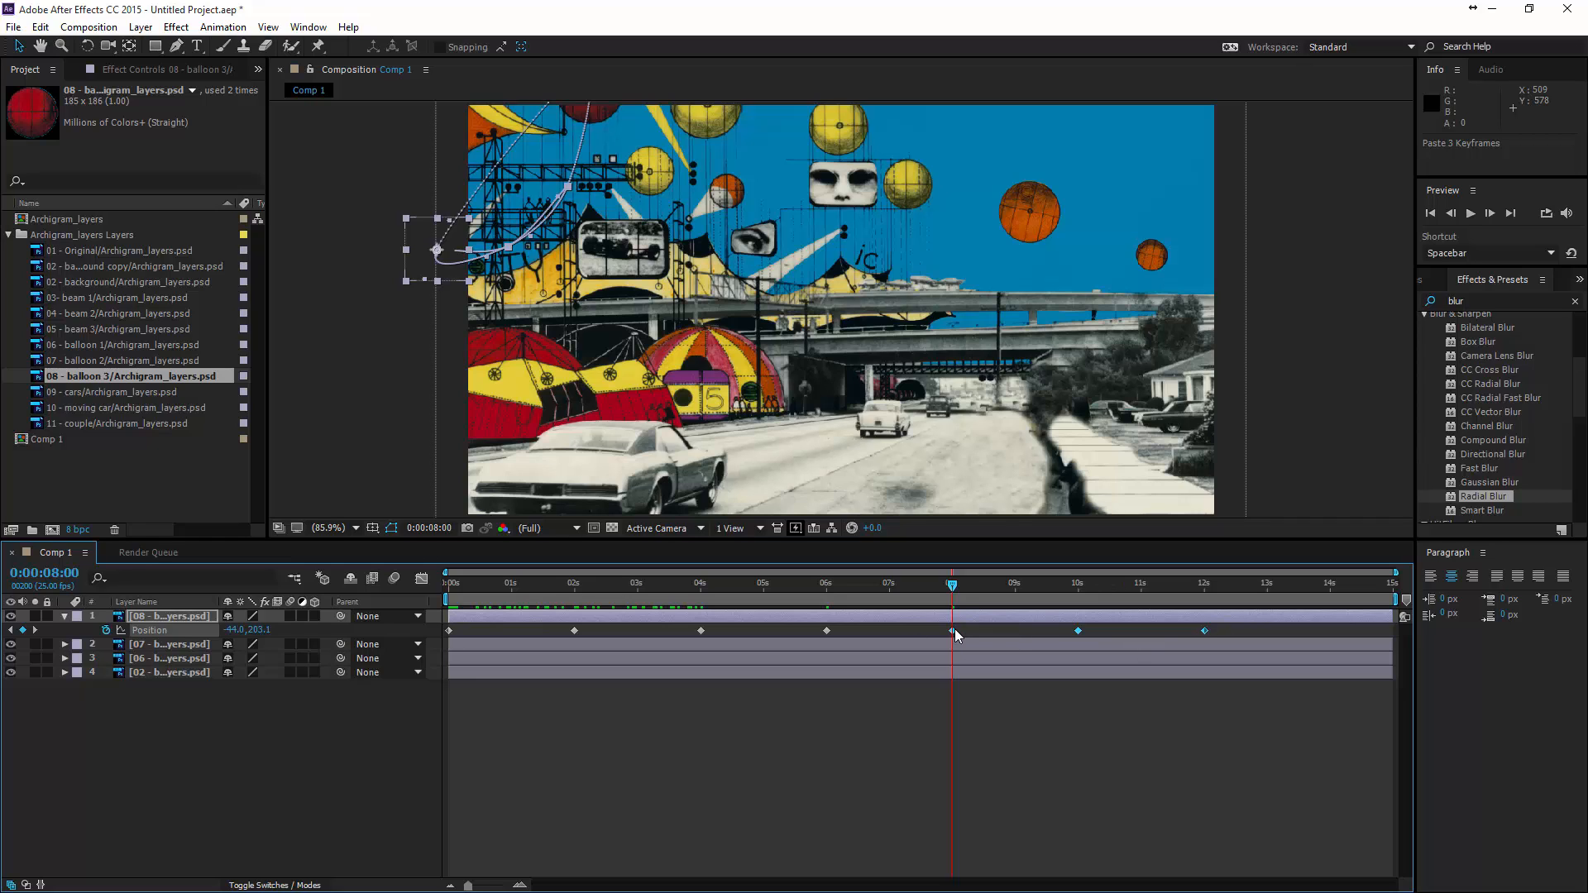
- Time-reverse balloon 3's pasted position keyframes at 8, 10 and 12 seconds
right_click(955, 630)
mouse_move(1073, 837)
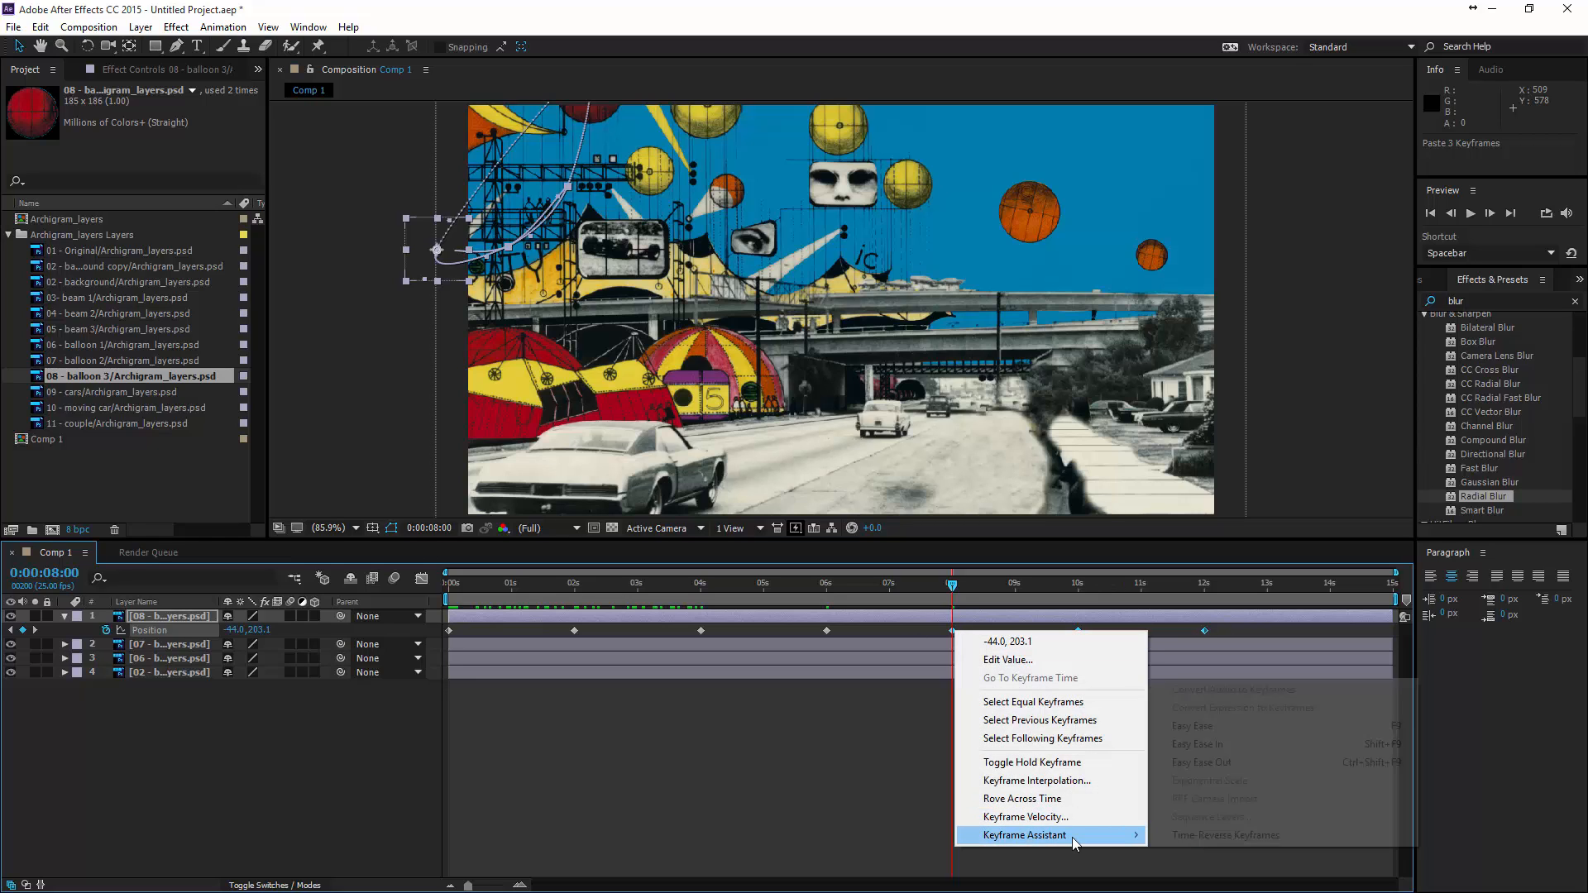
click(1220, 836)
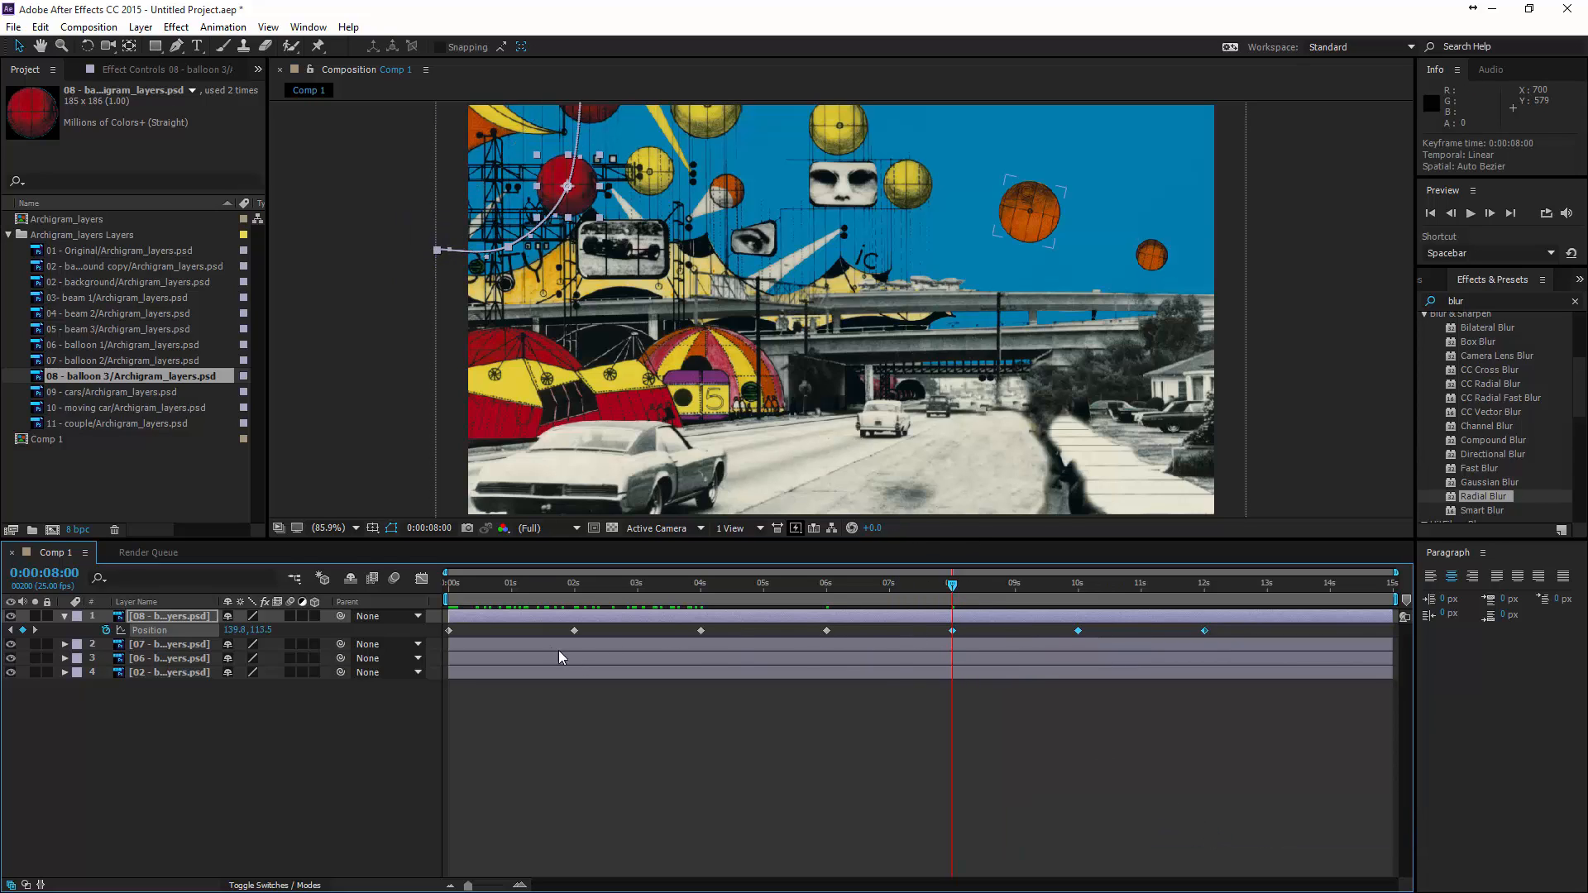
- Copy balloon 3's position keyframes from 0 and 2 seconds and paste them starting at about 13.6 seconds
drag(953, 585, 1366, 613)
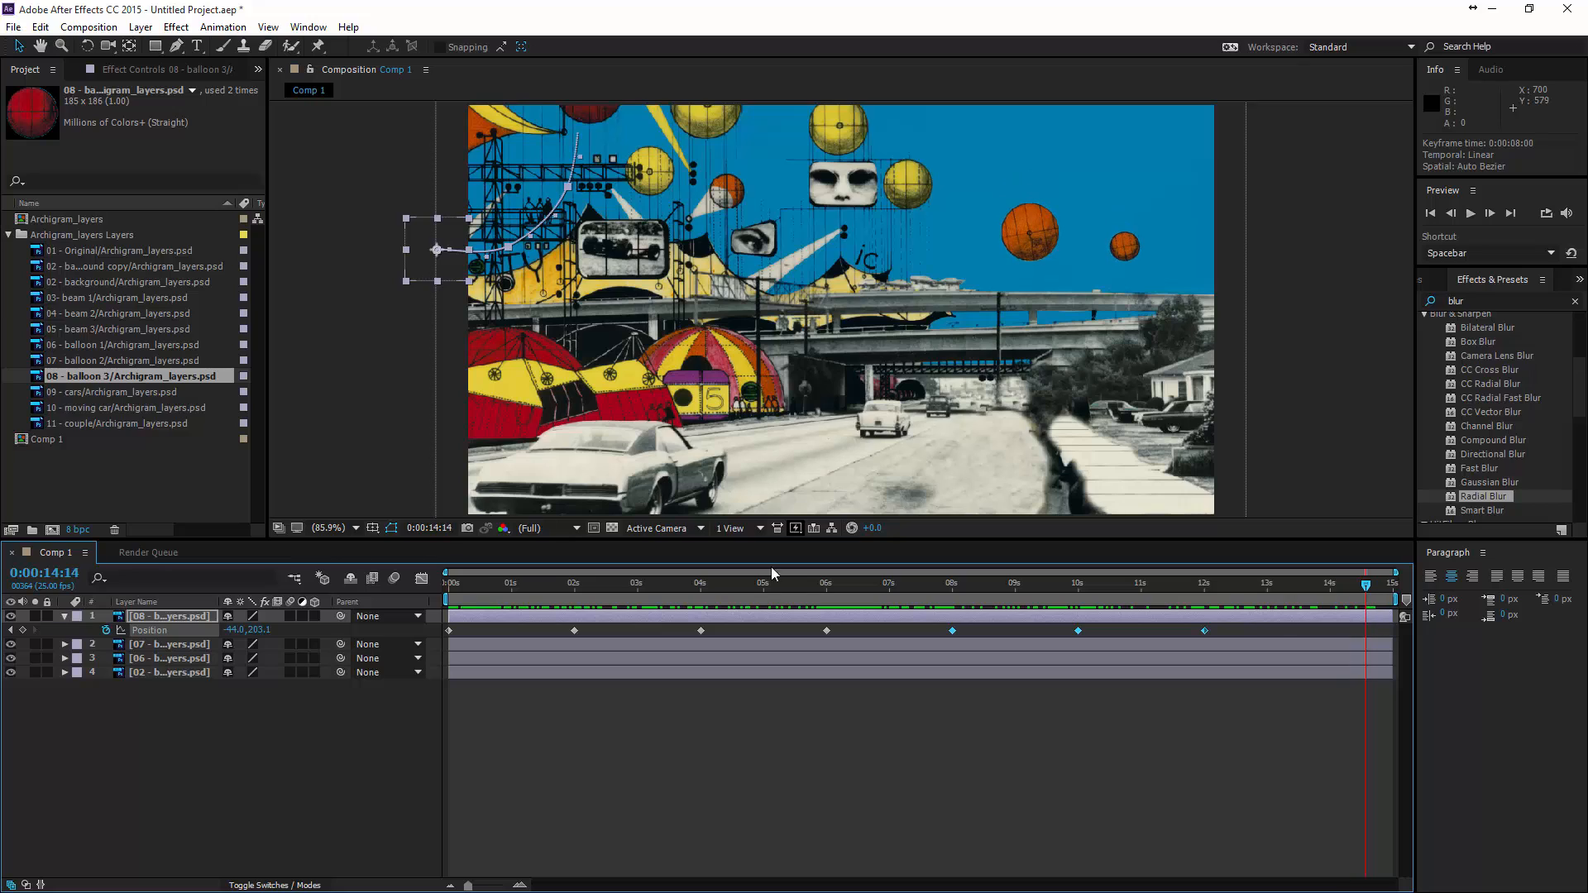
click(587, 627)
drag(593, 629, 431, 632)
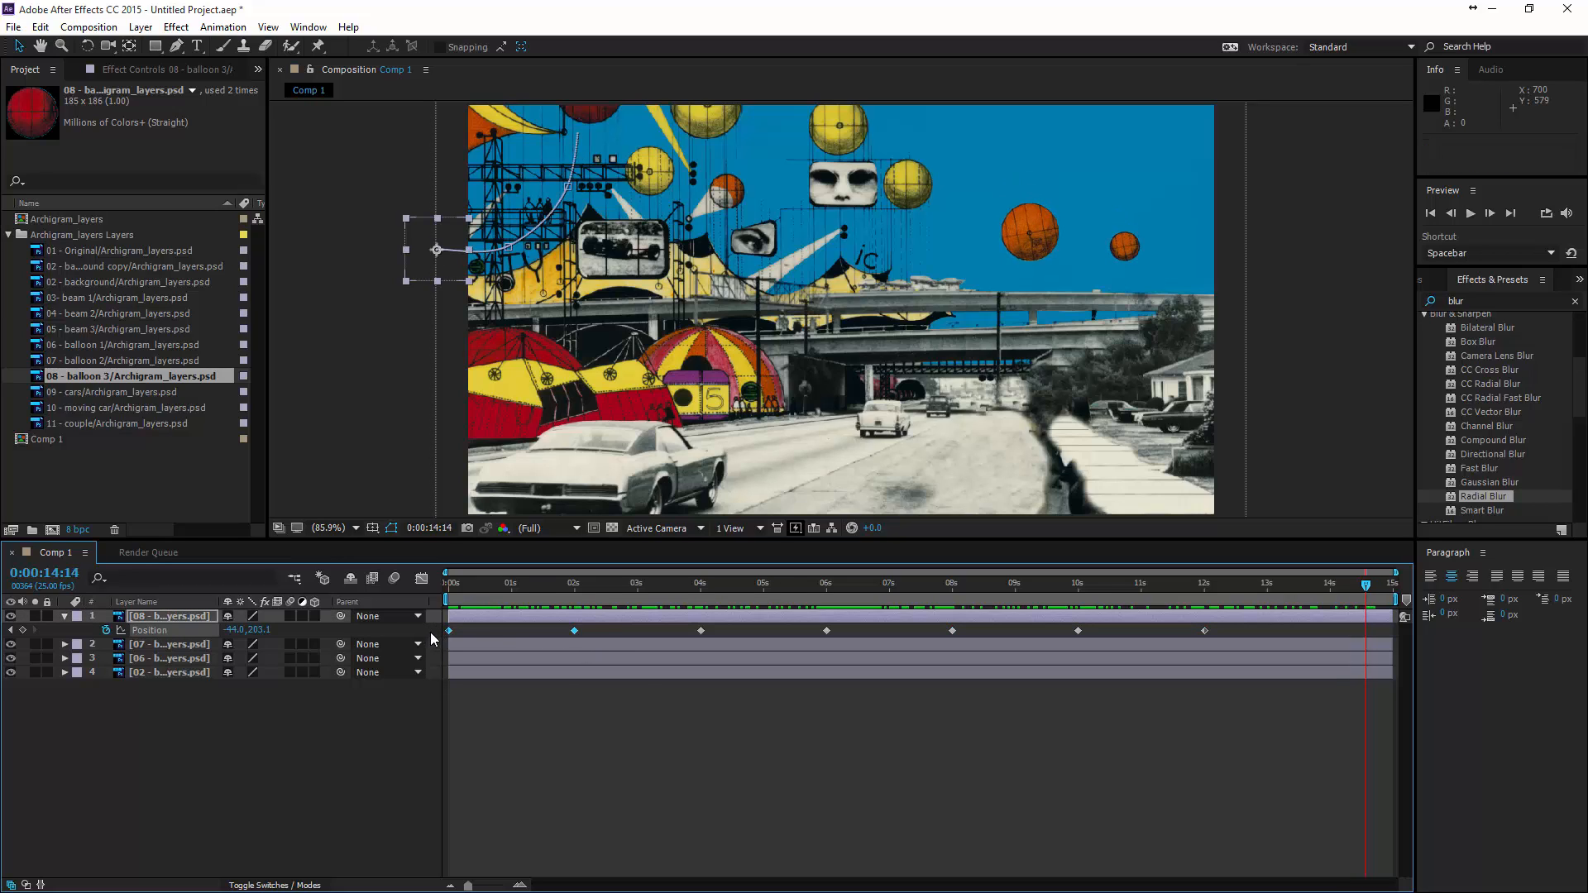
key(ctrl+c)
drag(1350, 576, 743, 583)
key(ctrl+v)
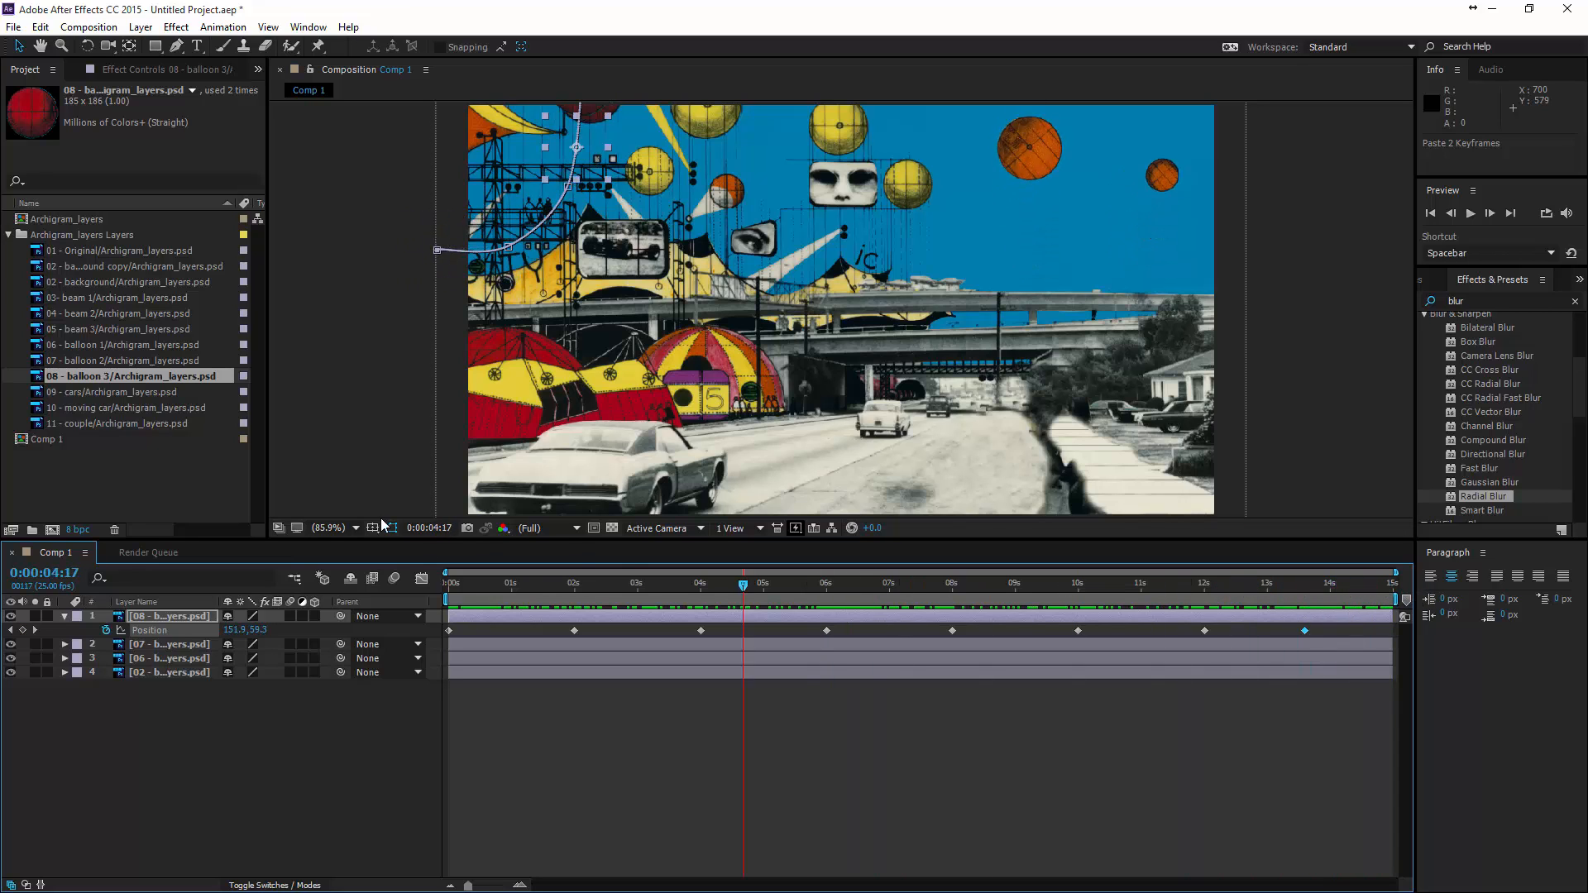
- Keyframe balloon 3's rotation at 0° at the start and 171° at 6 seconds
drag(549, 583, 372, 554)
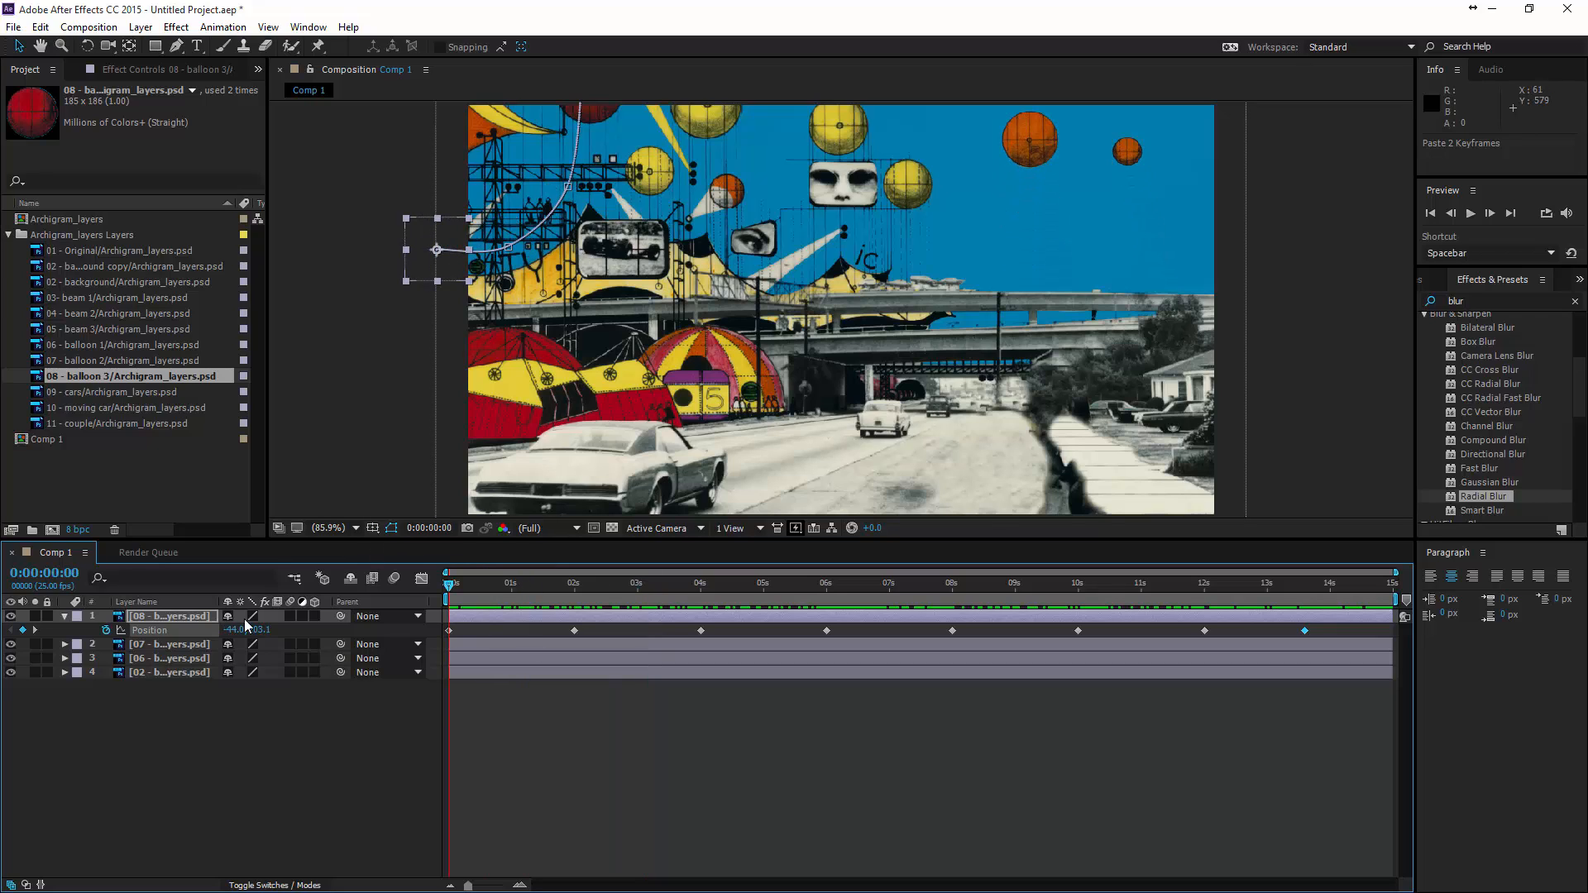
key(r)
click(107, 630)
drag(451, 587, 828, 613)
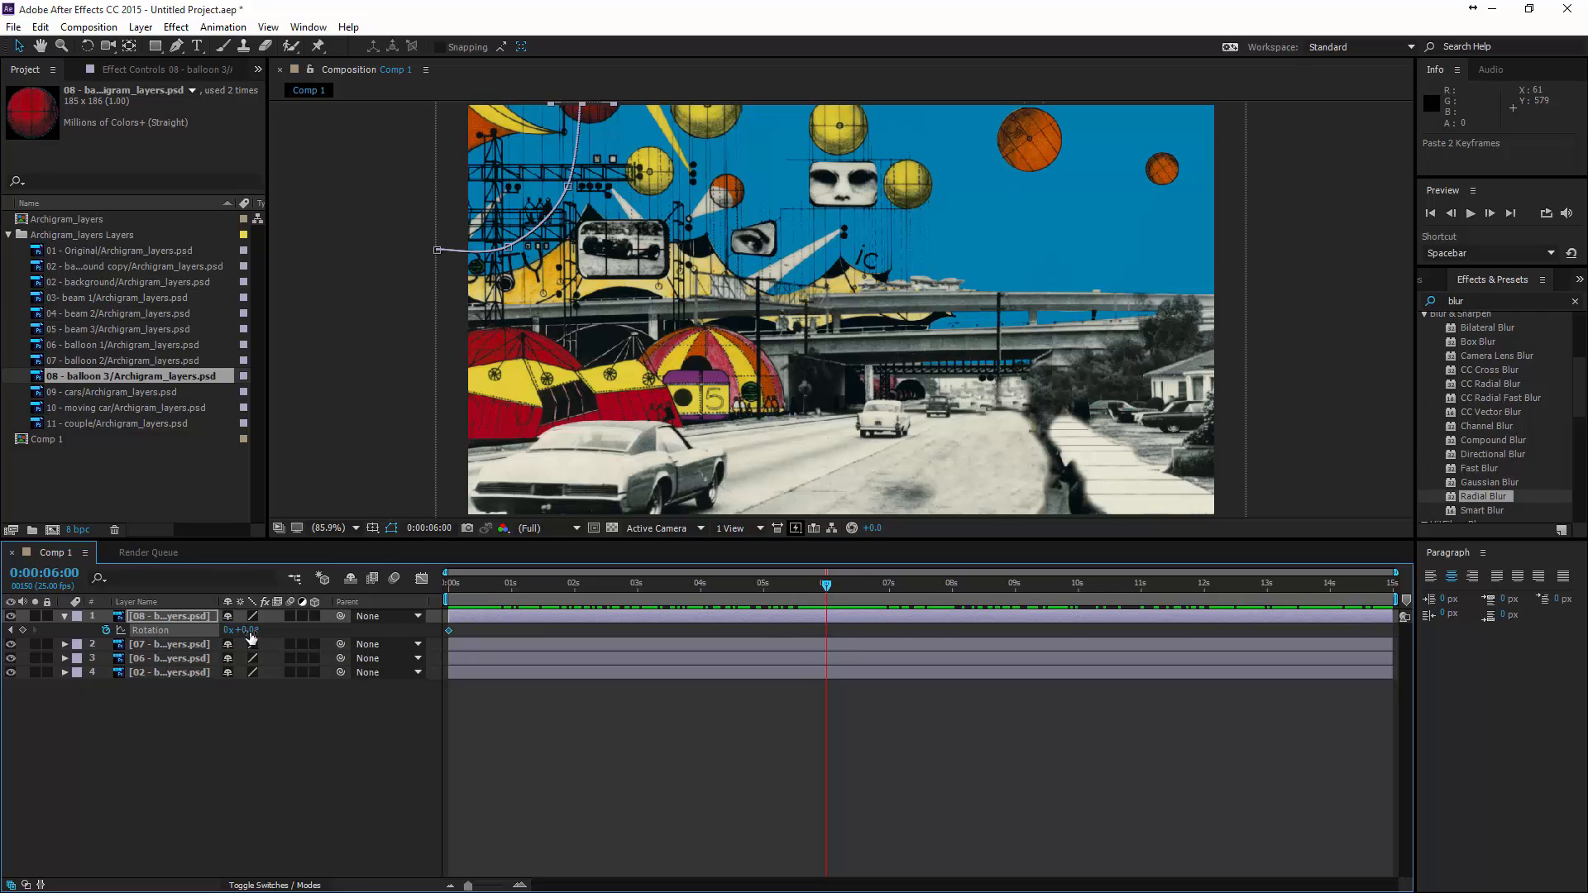
drag(251, 637, 257, 637)
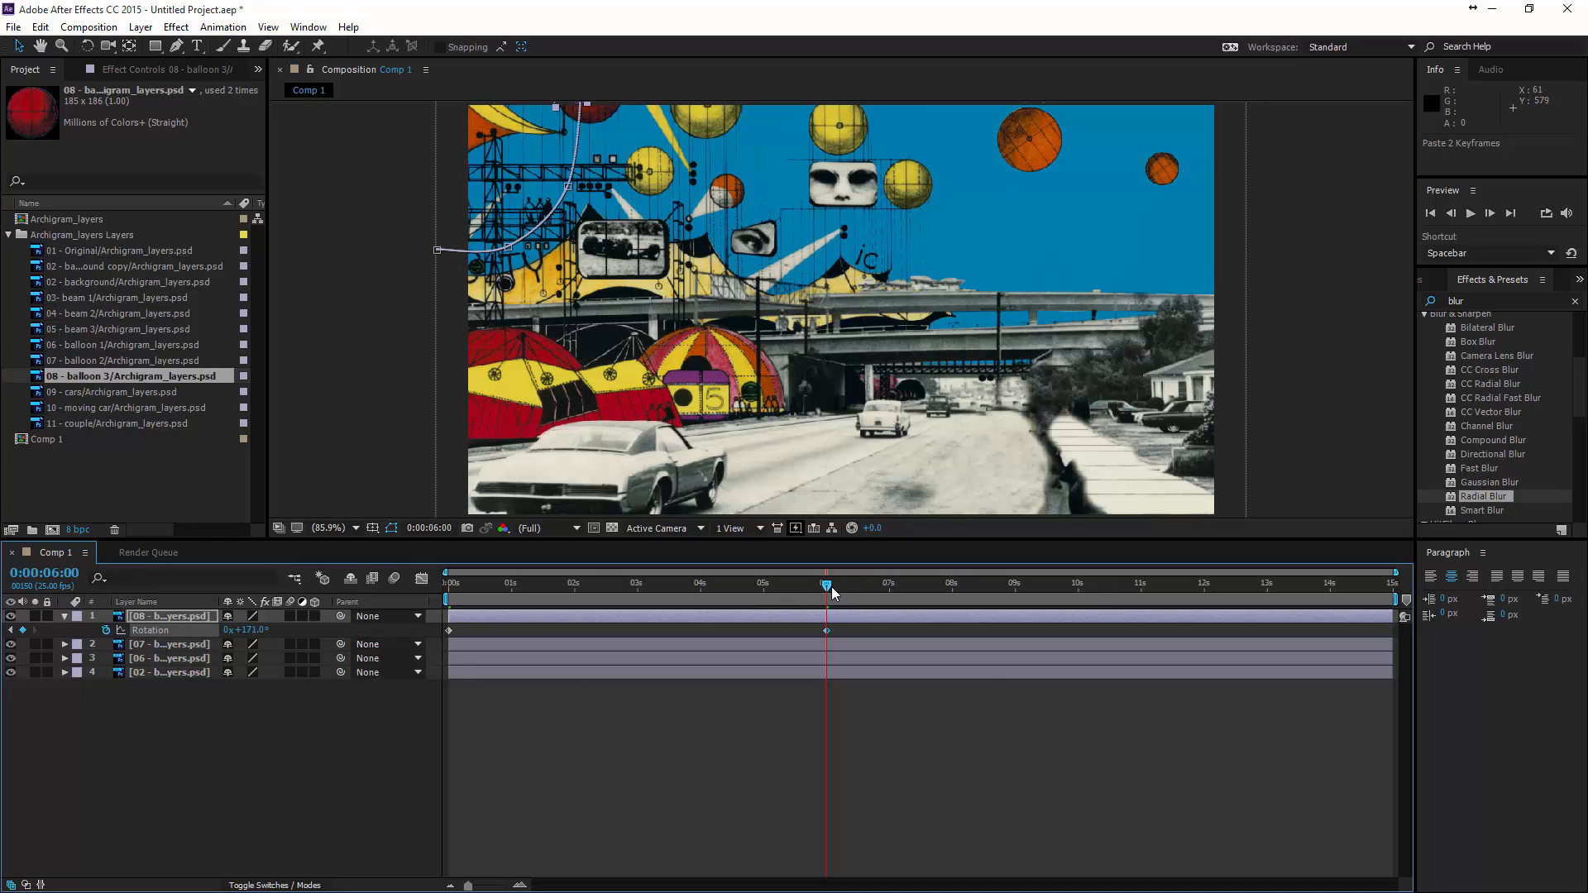
- Keyframe balloon 3's rotation at 2° at 0:00:13:09 and 44° on the last frame at 0:00:14:24
key(space)
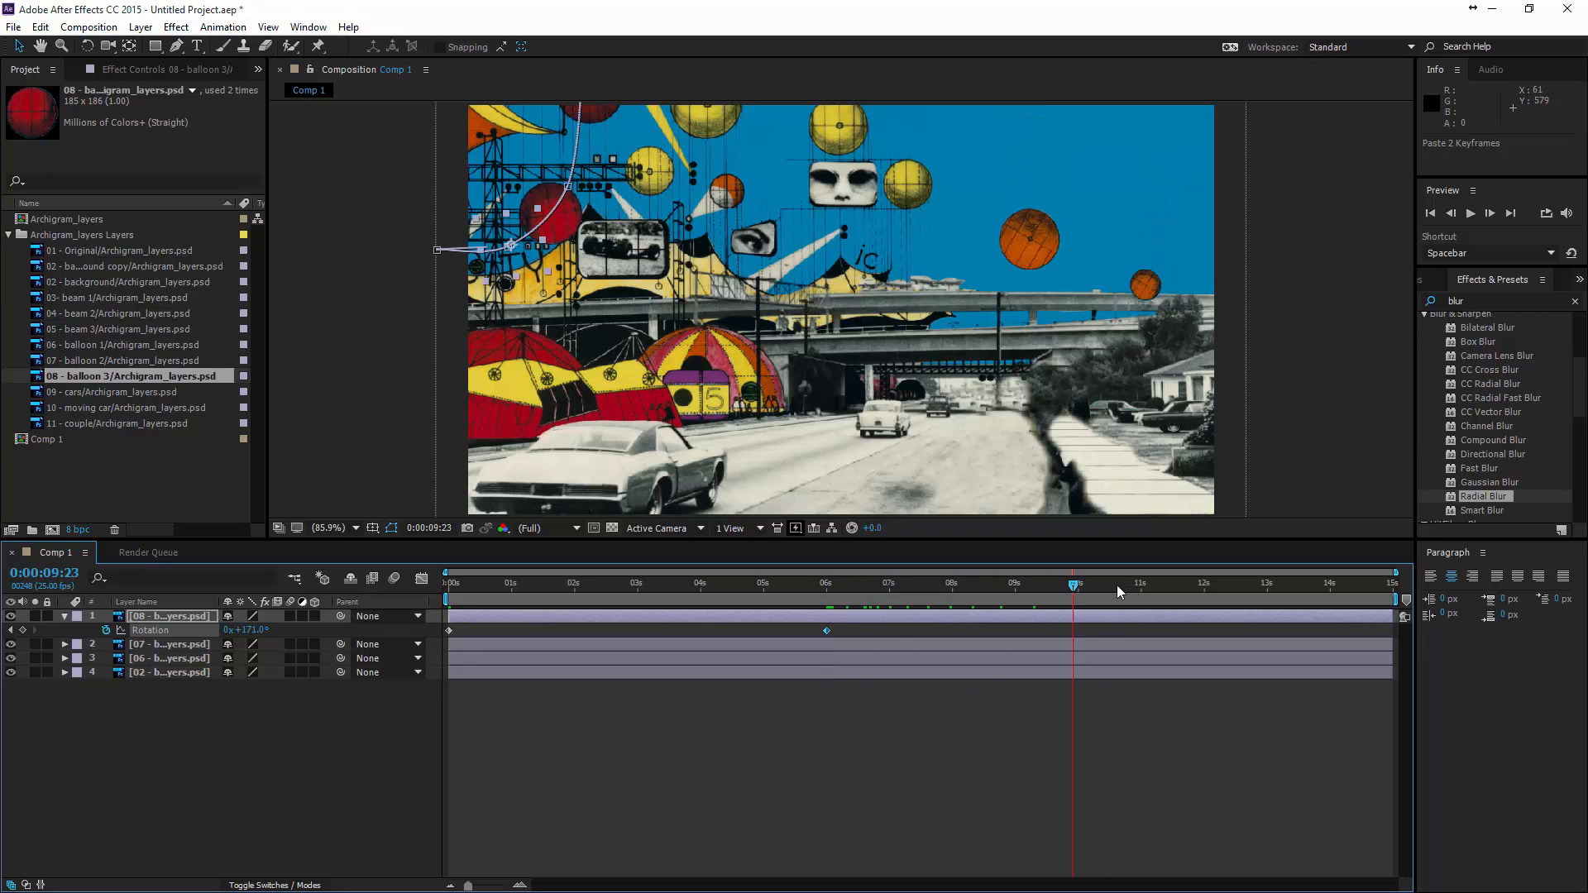
drag(1117, 584, 1294, 596)
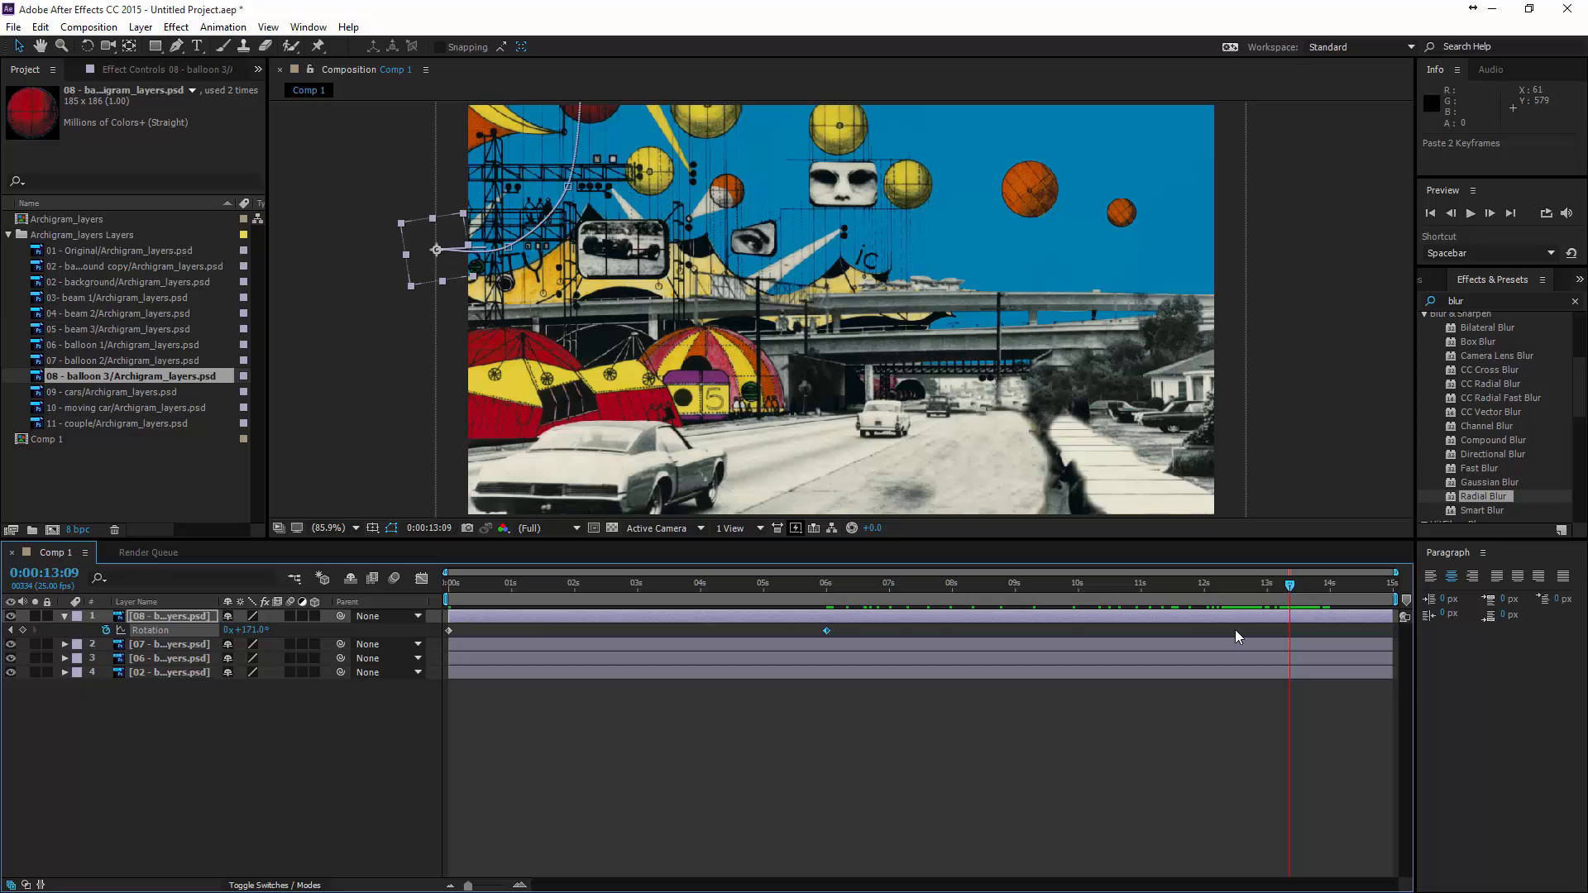
drag(248, 637, 120, 631)
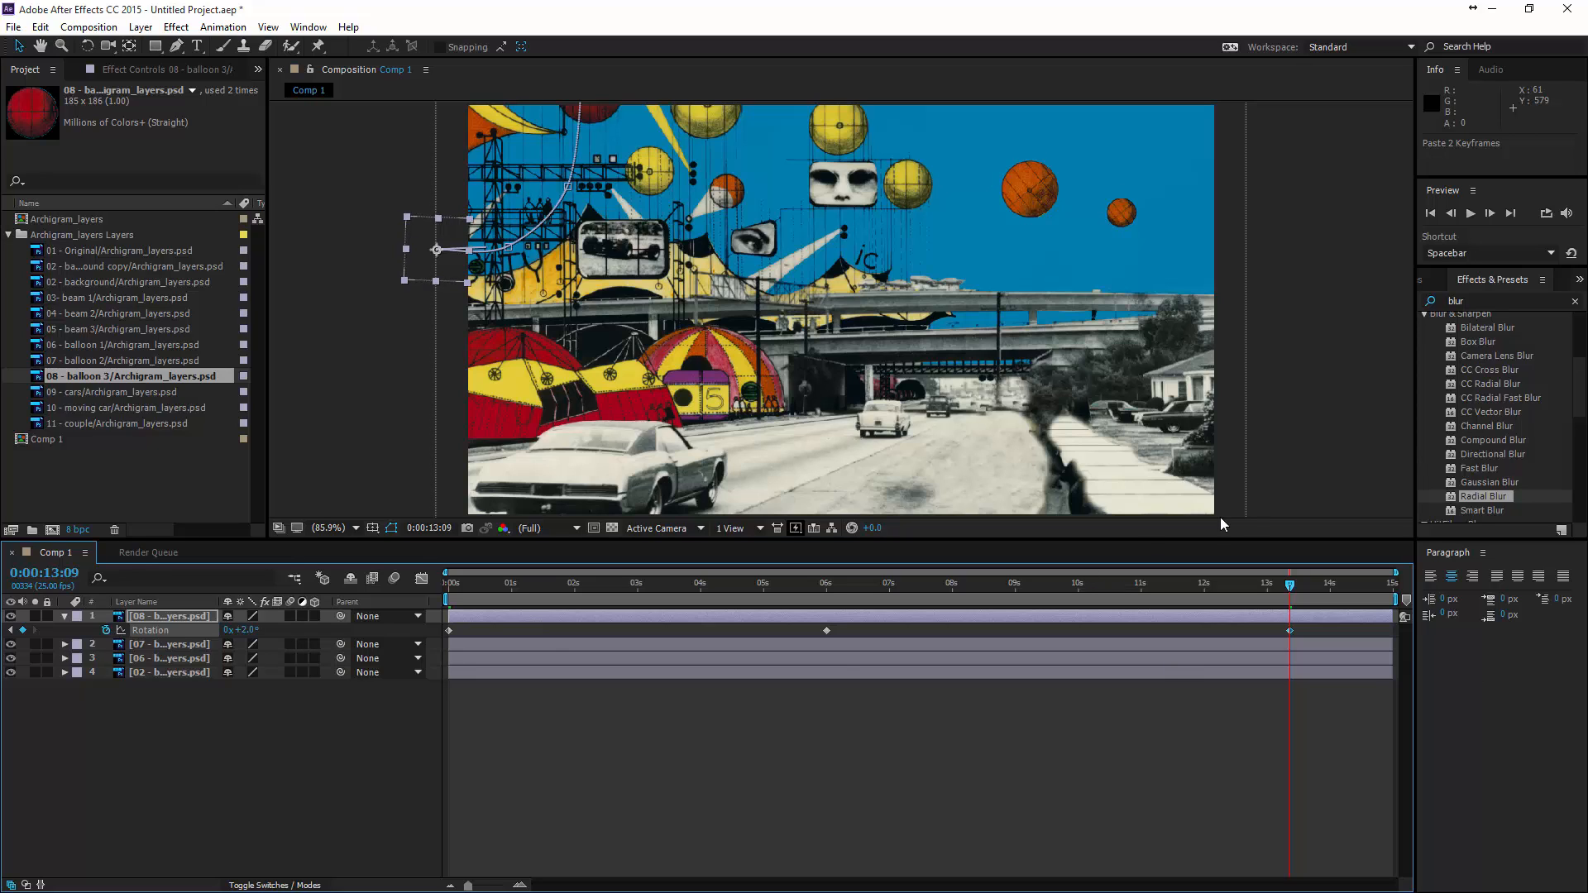
drag(1297, 584, 1456, 606)
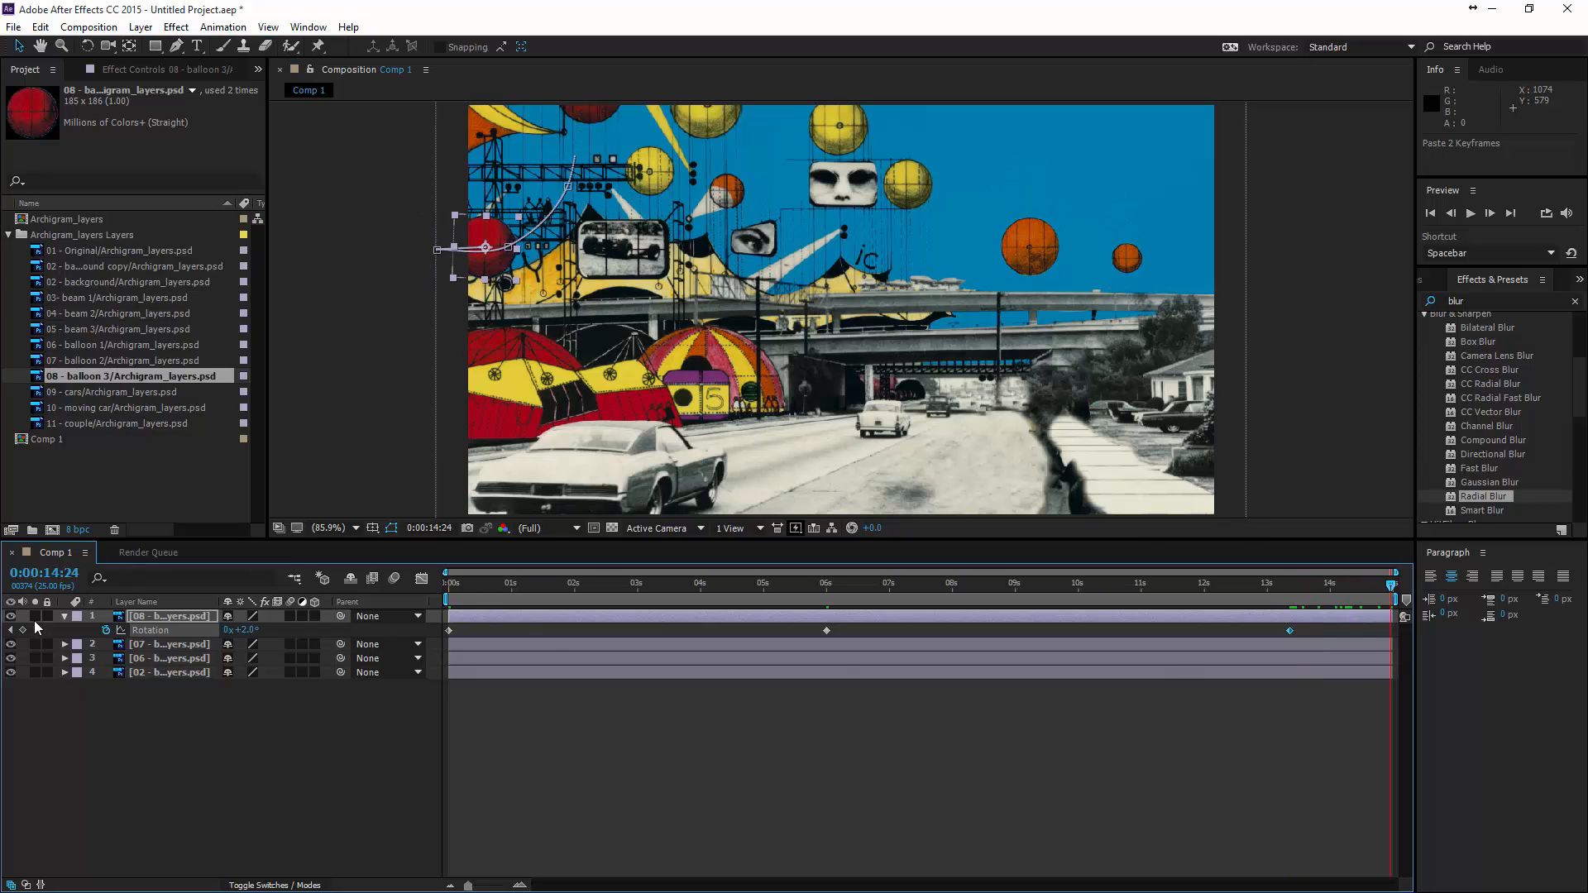
drag(247, 637, 283, 636)
- Set balloon 3's rotation keyframe at 6 seconds to 270° and preview the animation from near the start
key(space)
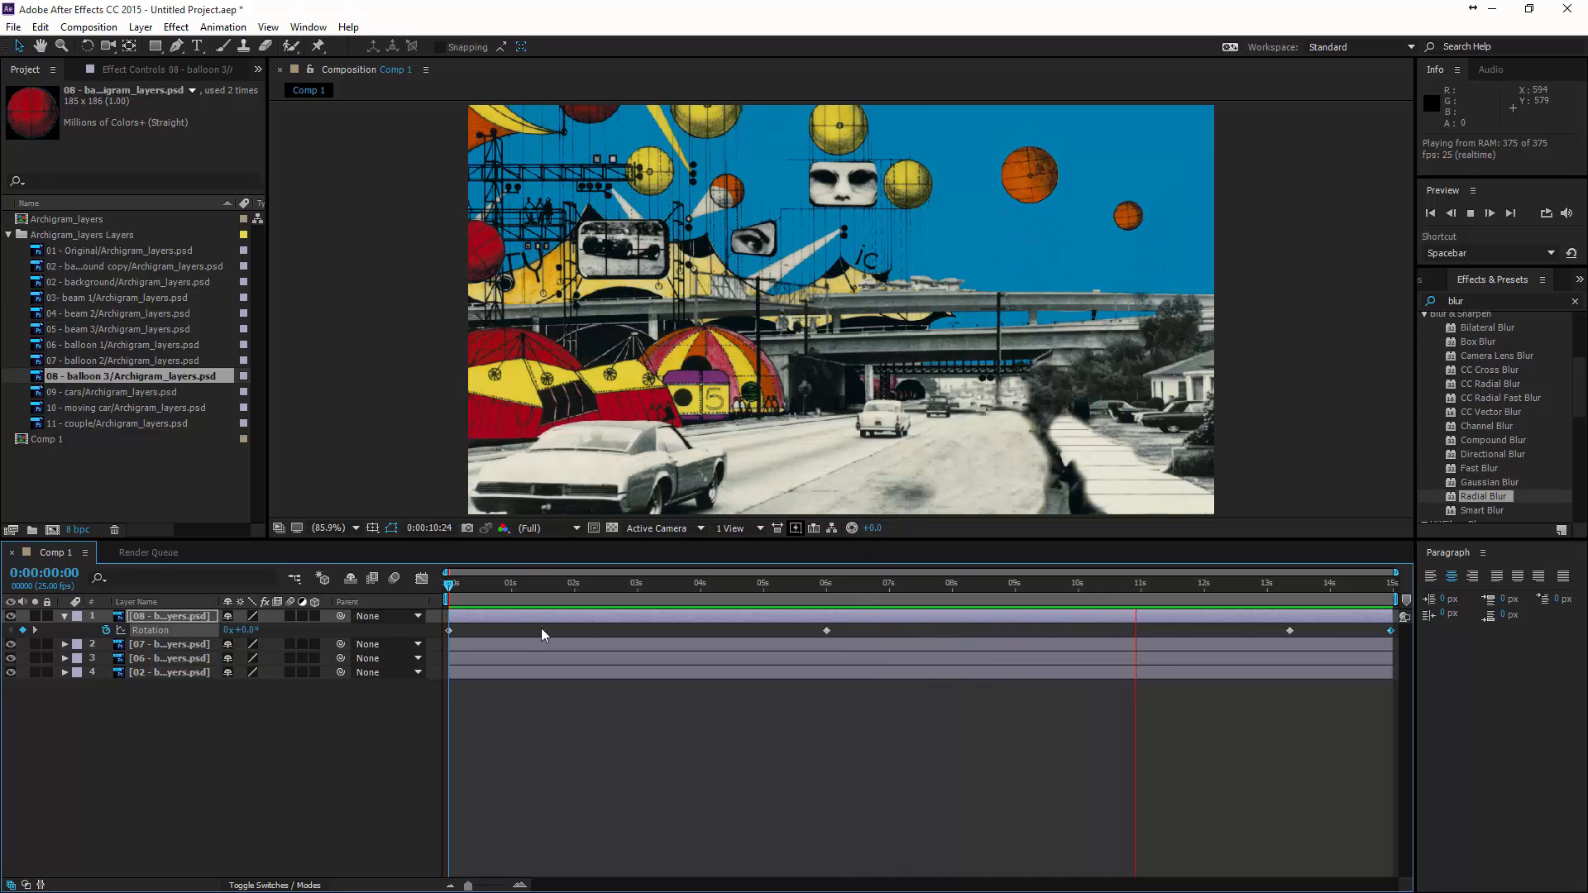
click(827, 629)
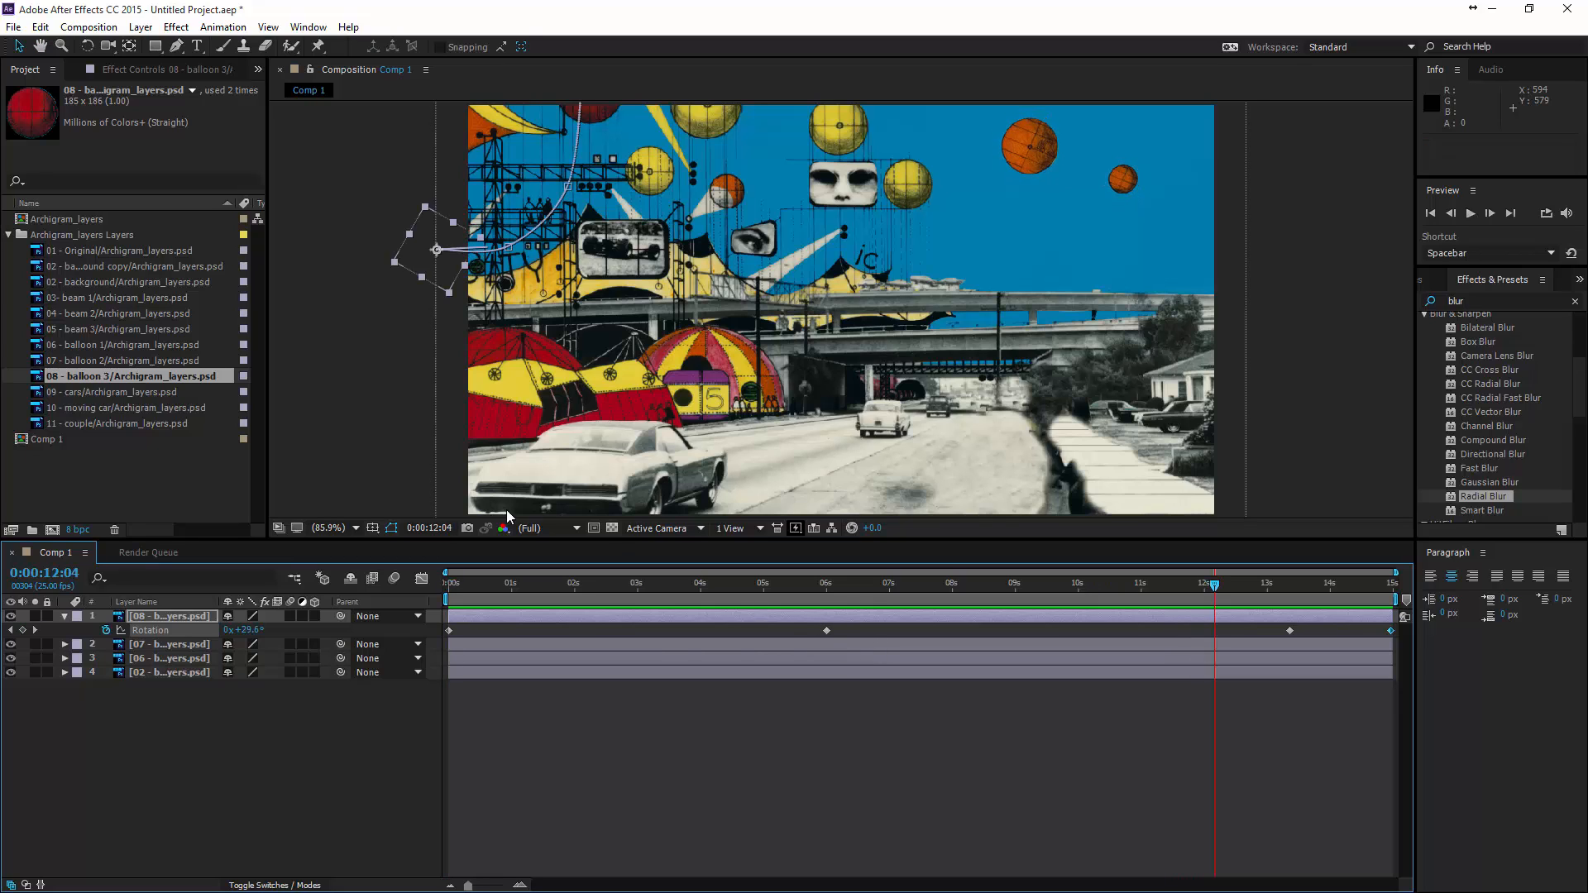
drag(634, 590, 772, 599)
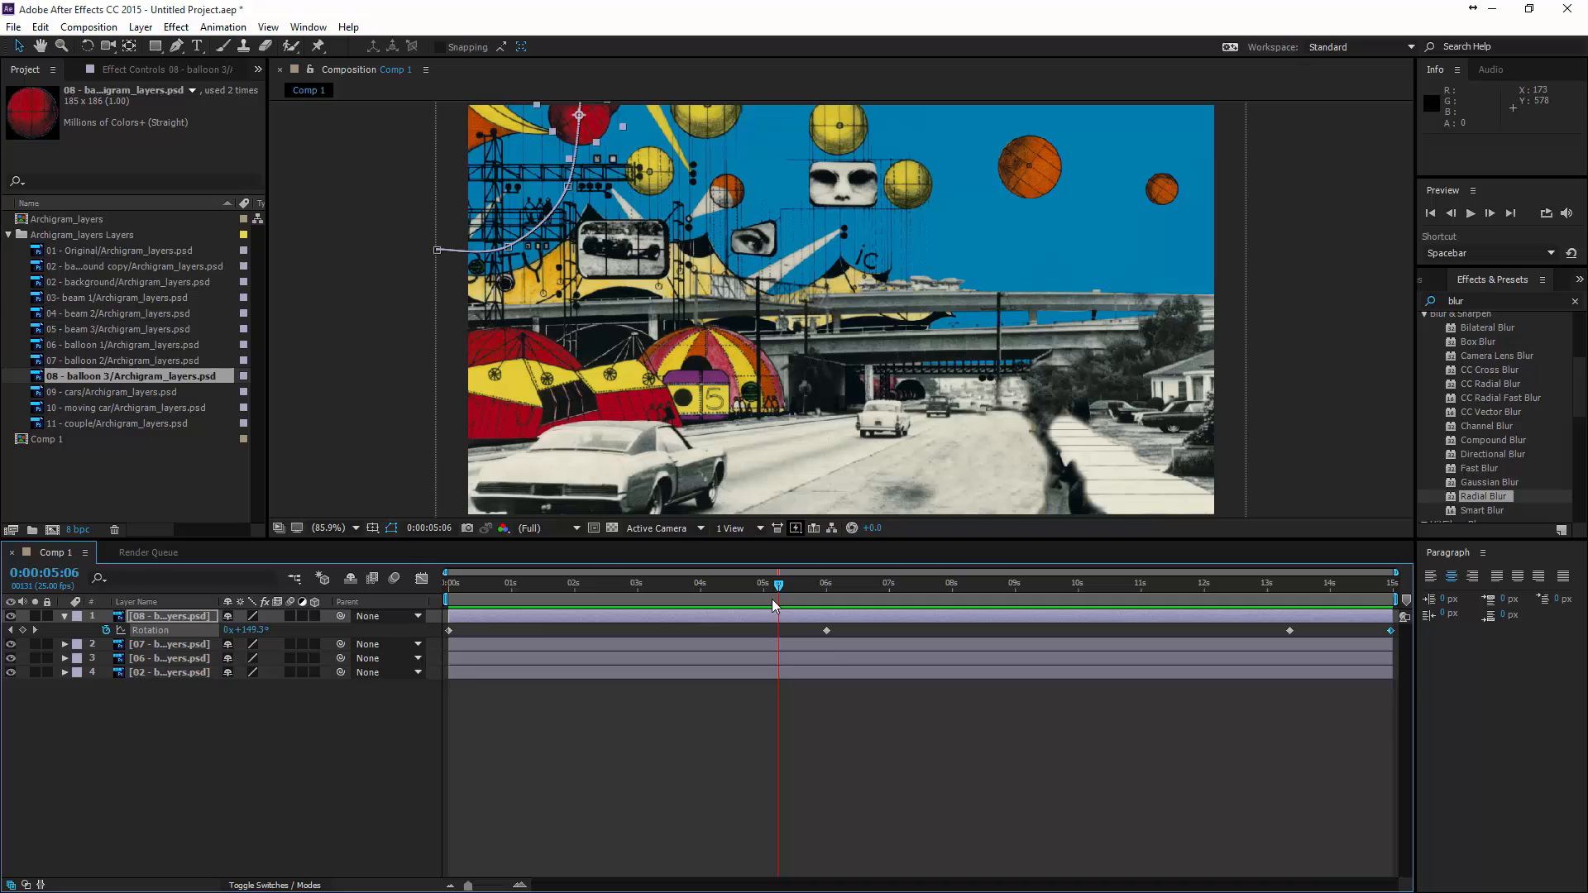
double_click(827, 631)
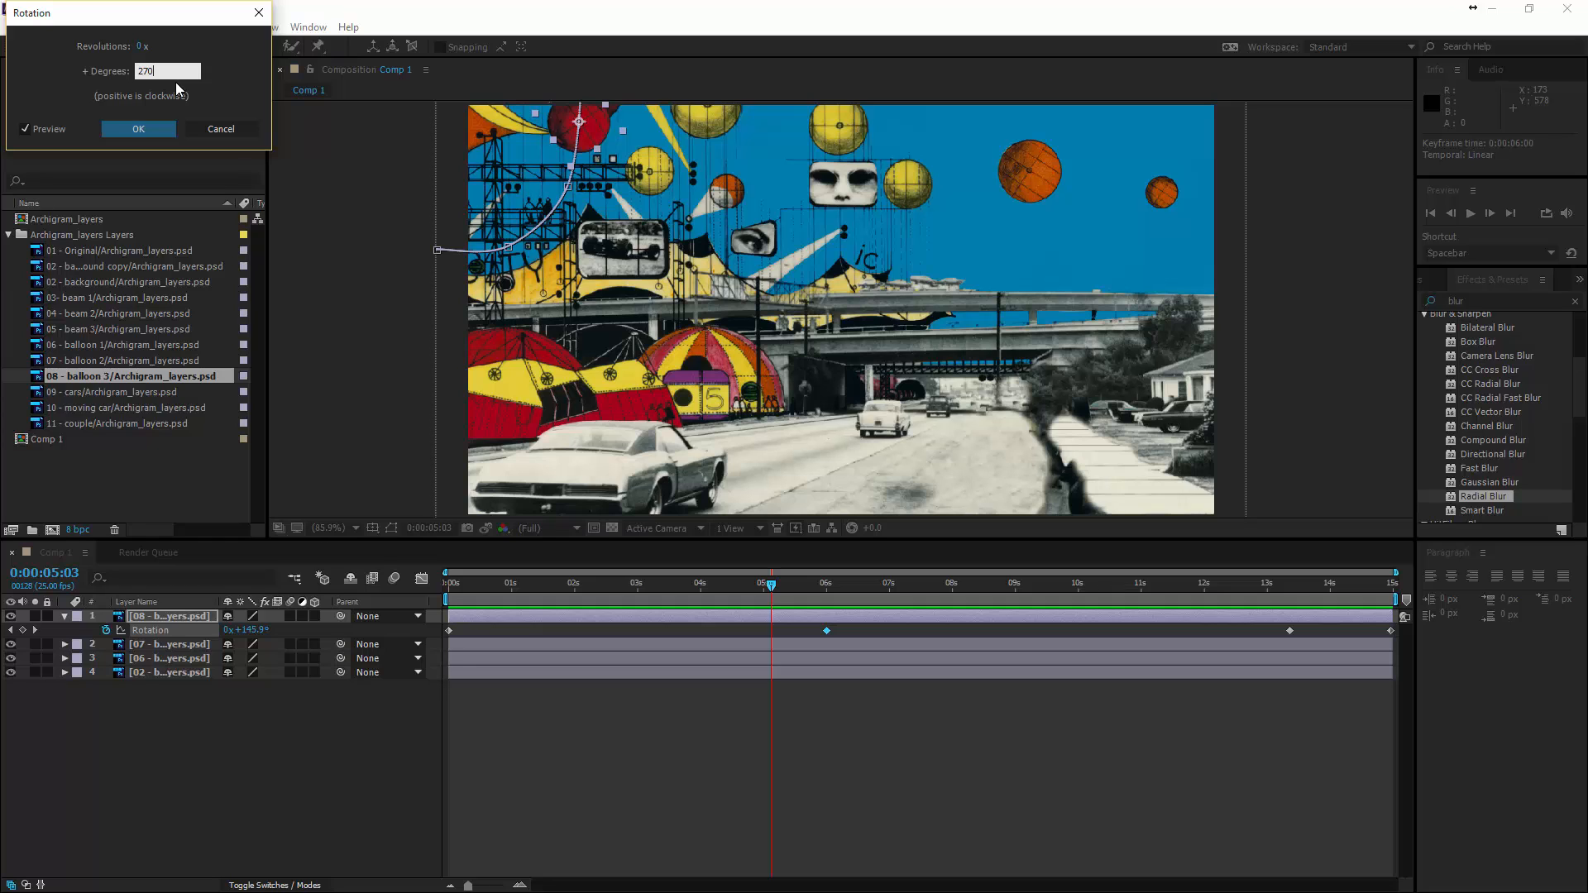
text(270)
click(156, 125)
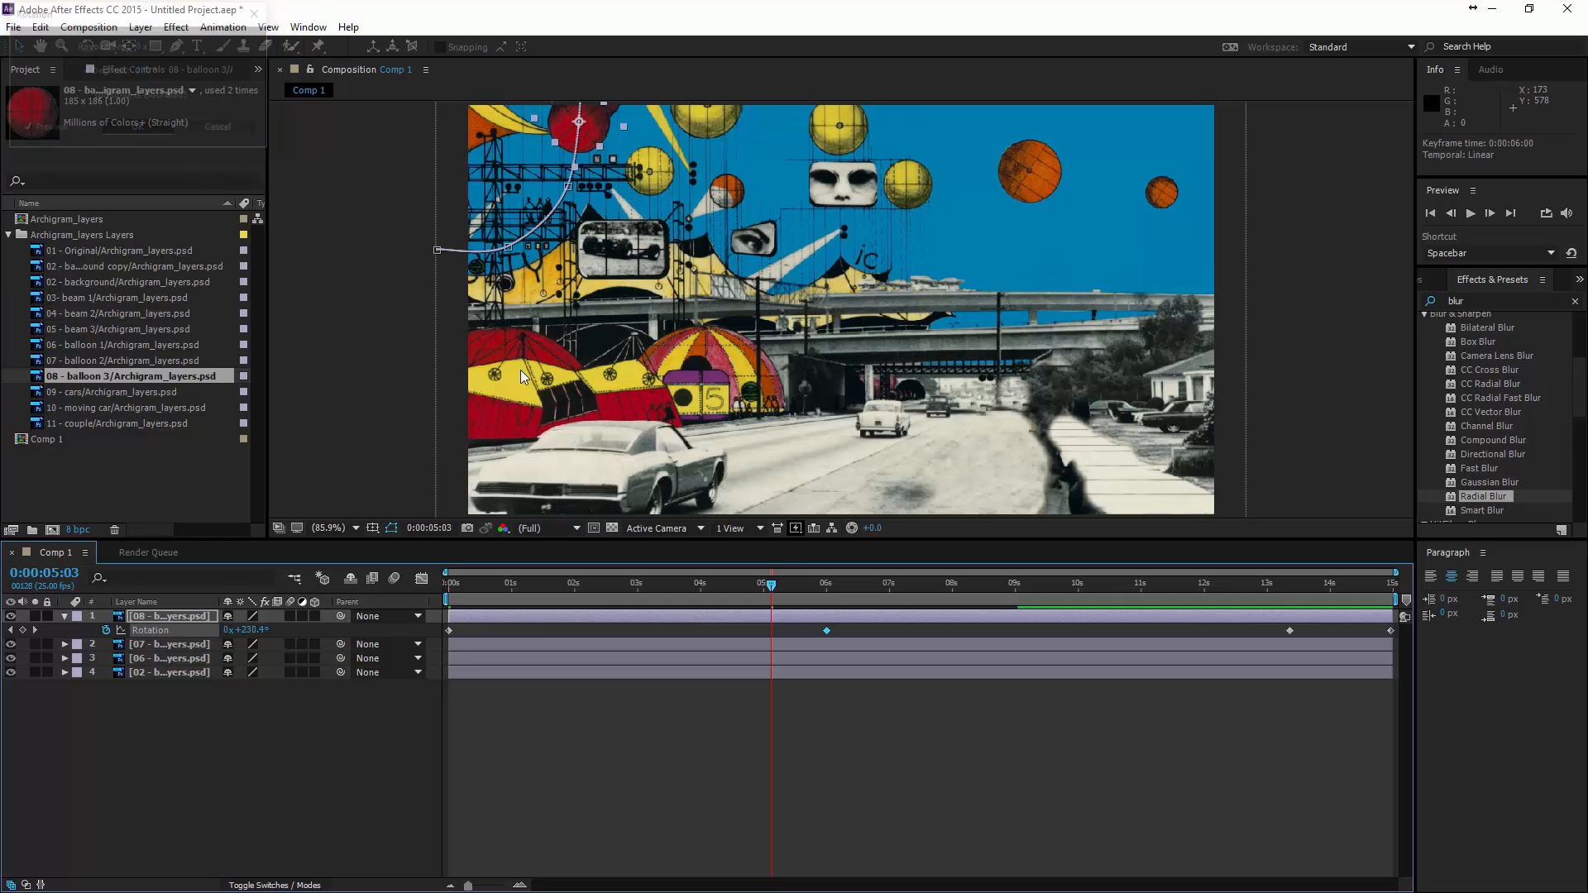
drag(775, 587, 459, 607)
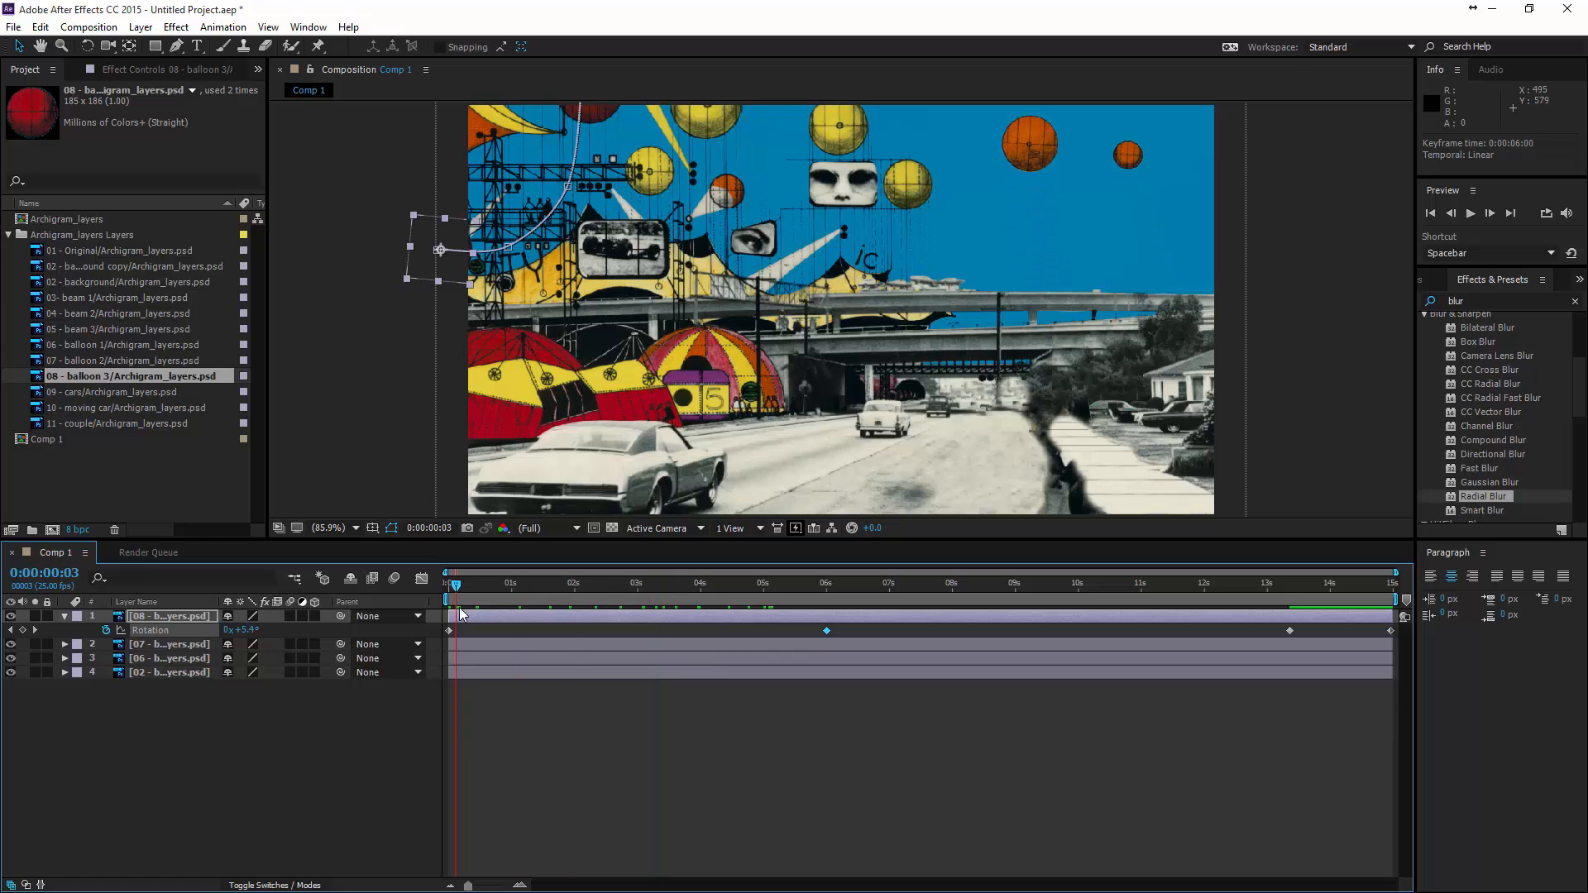
key(space)
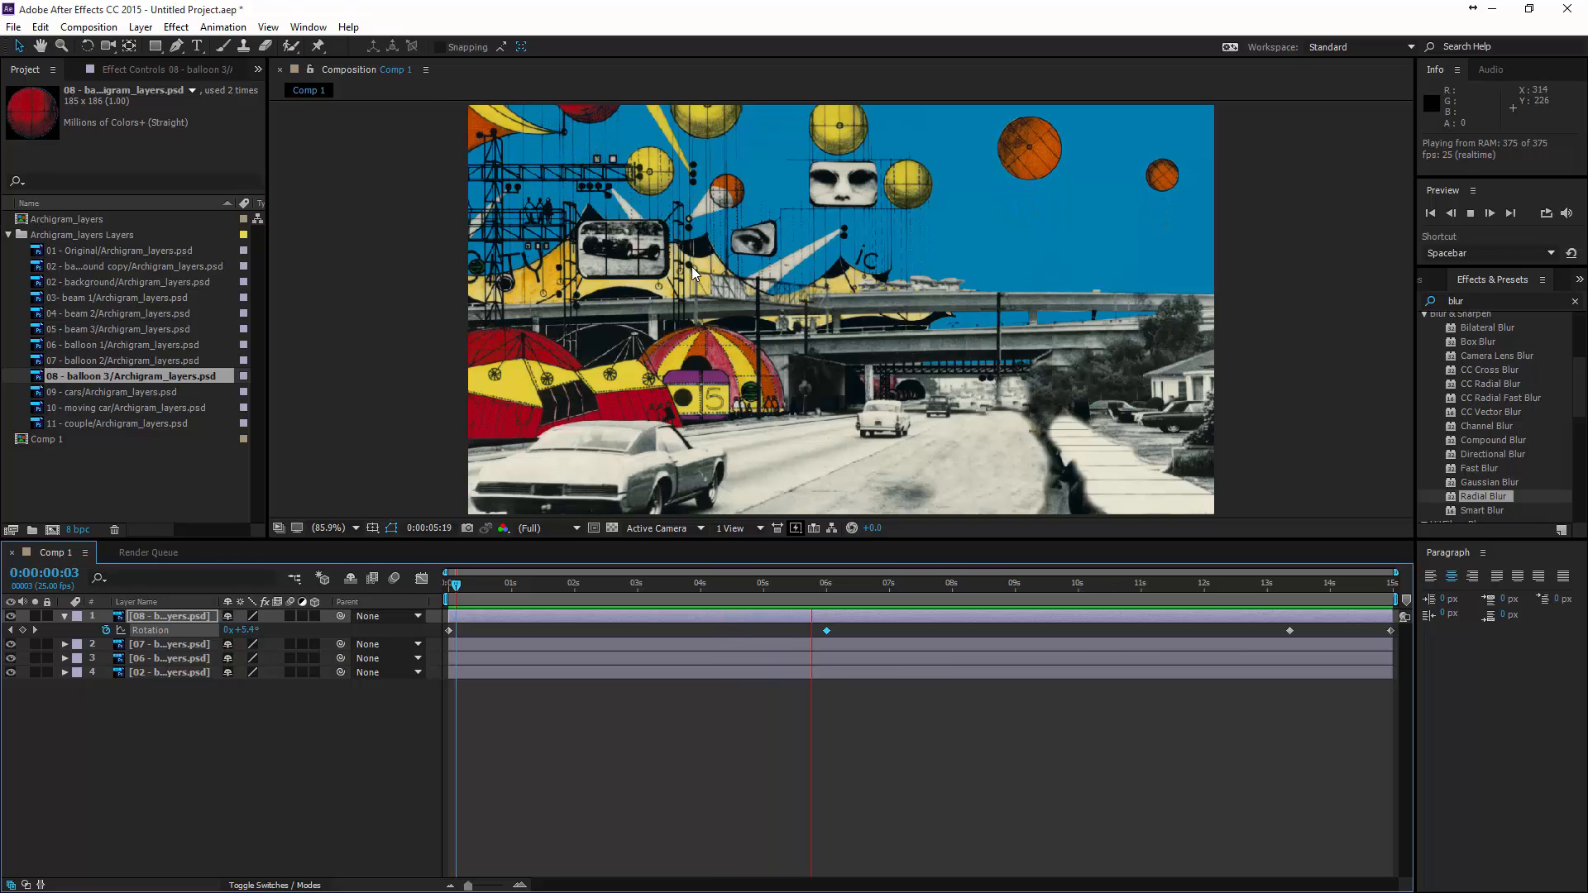
key(space)
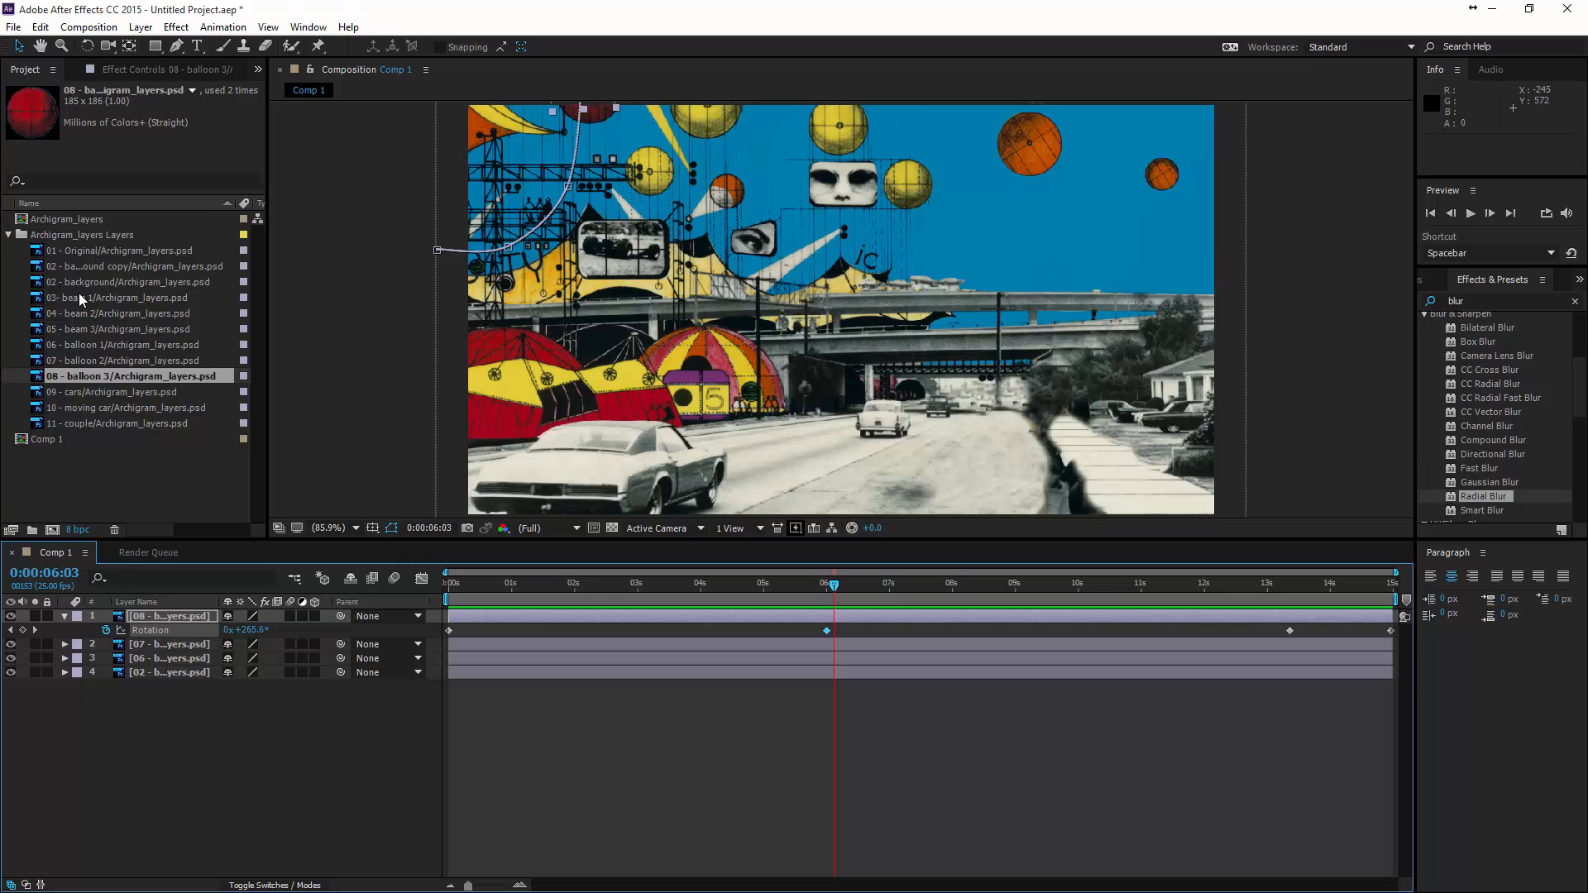
- Add the beam 1 layer to the composition above the balloons and scale it to 39%
drag(77, 293, 914, 297)
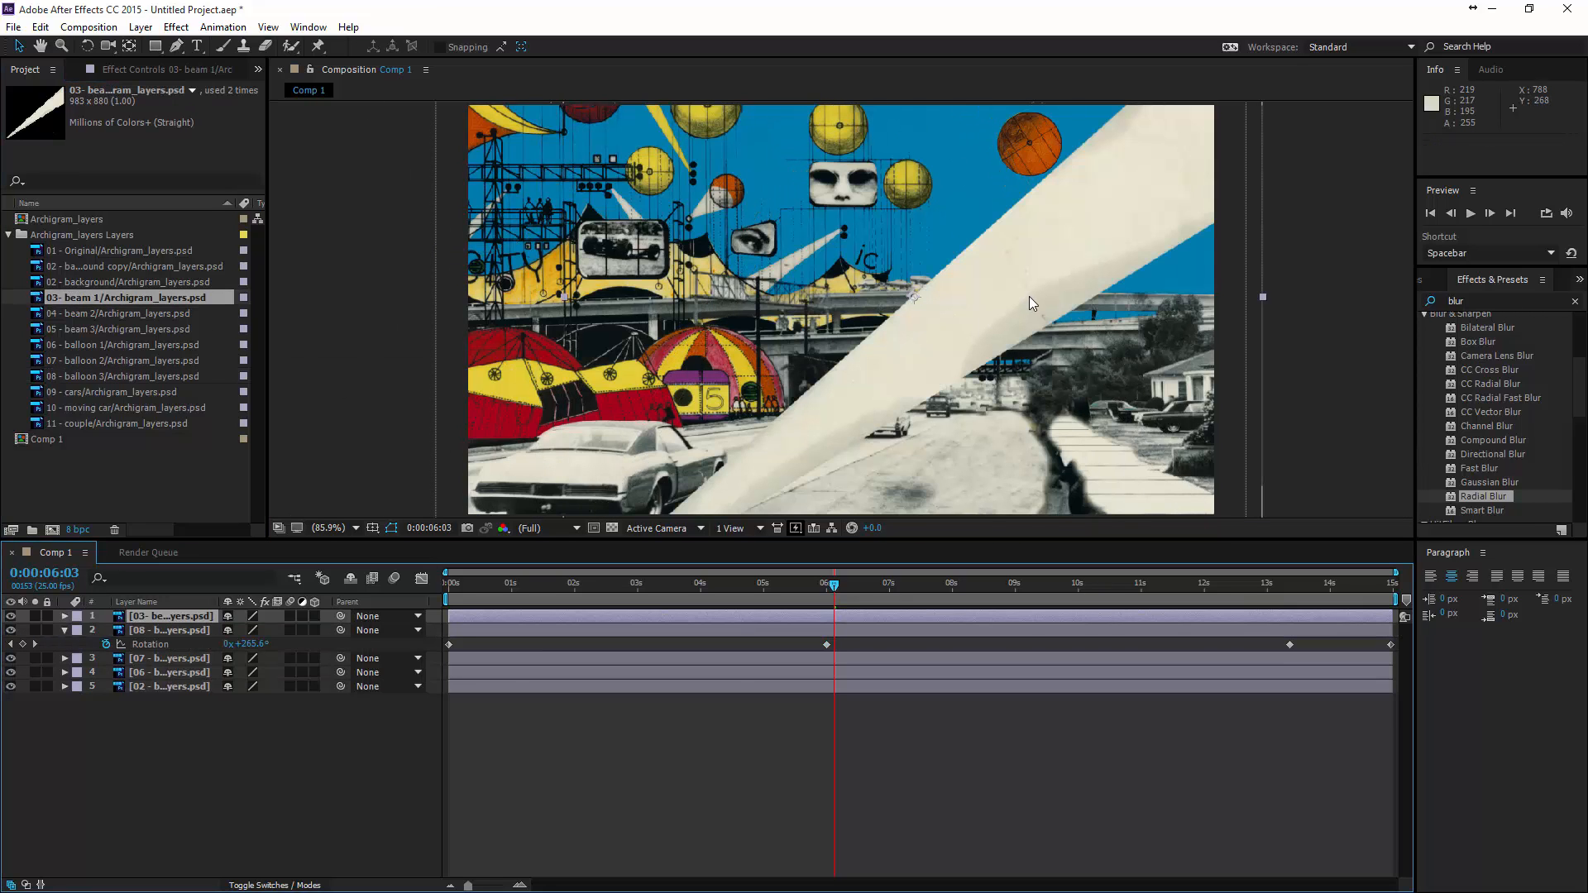
key(s)
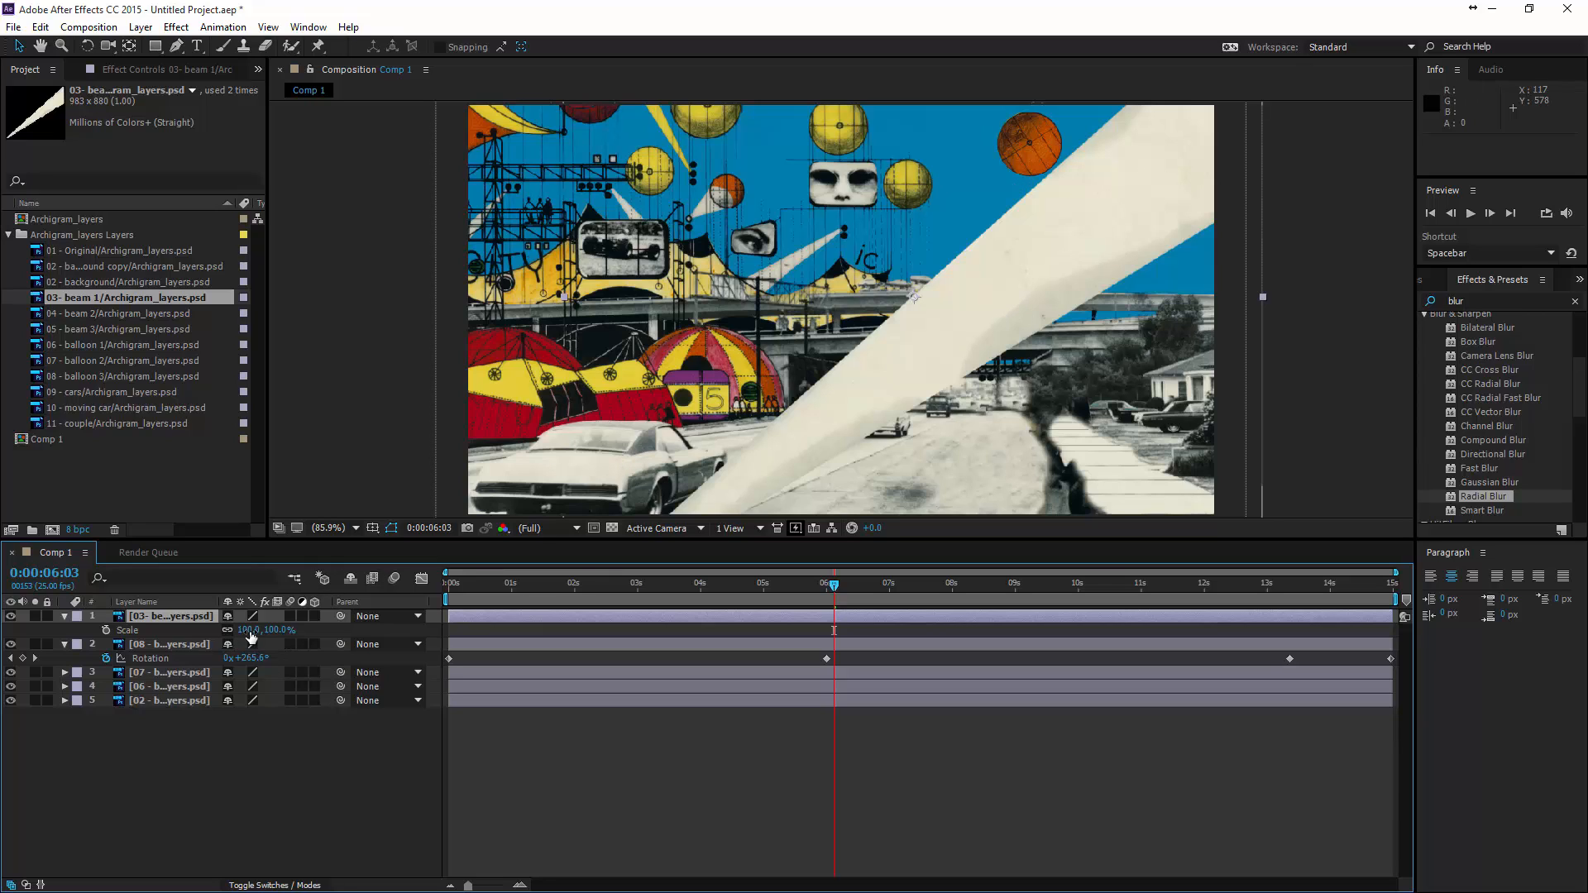
drag(251, 635, 213, 644)
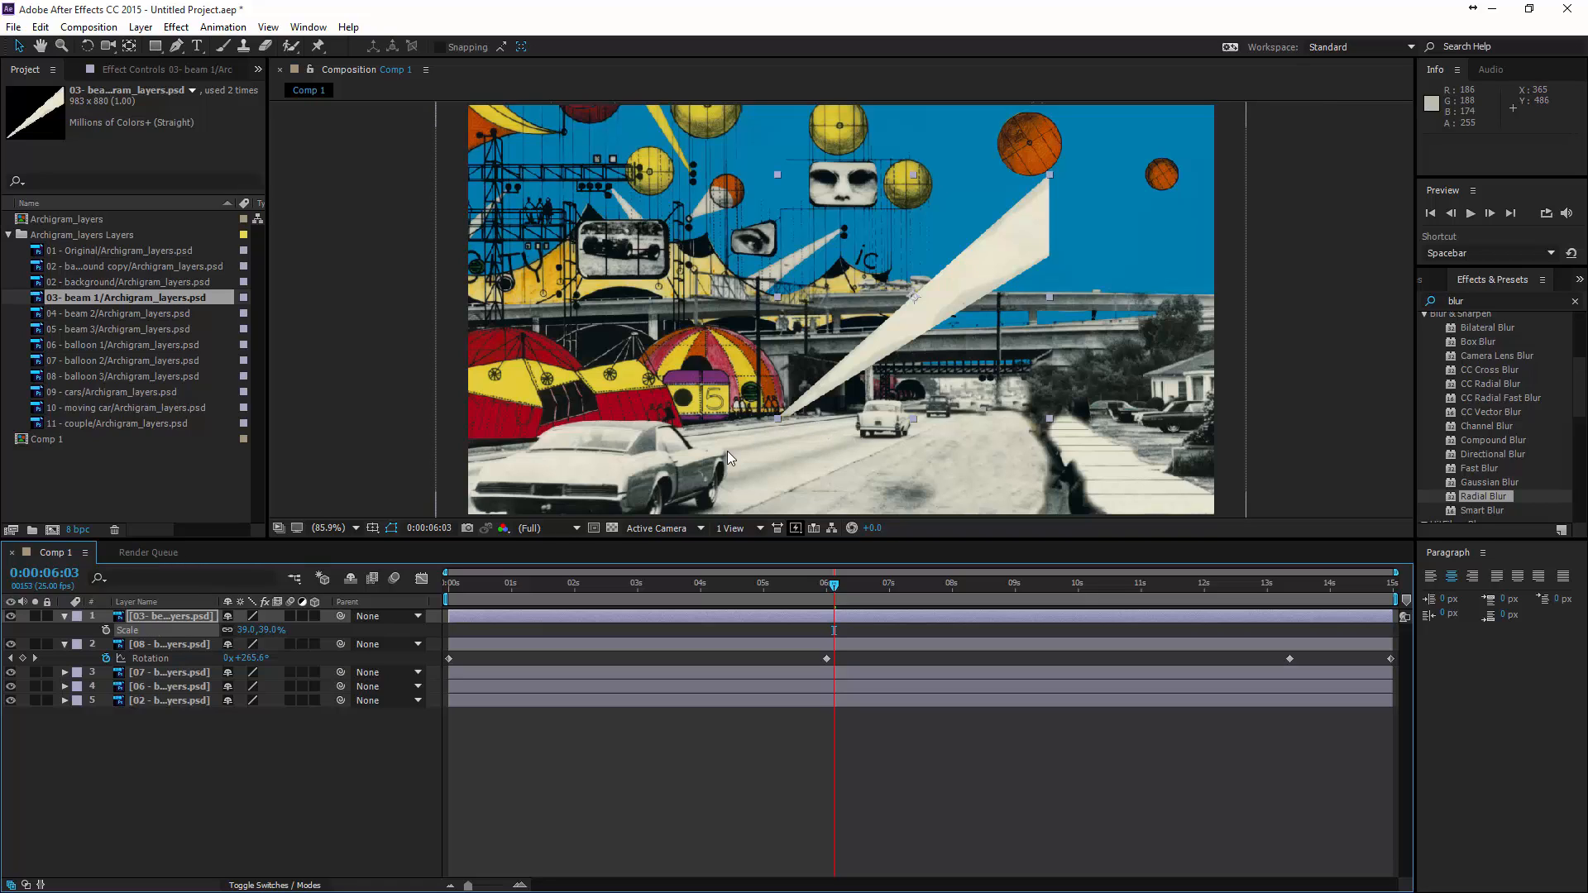
- Move beam 1's anchor point to its narrow end at 1.5, 873 and place the beam on the overpass at about 789, 265
click(64, 617)
click(63, 617)
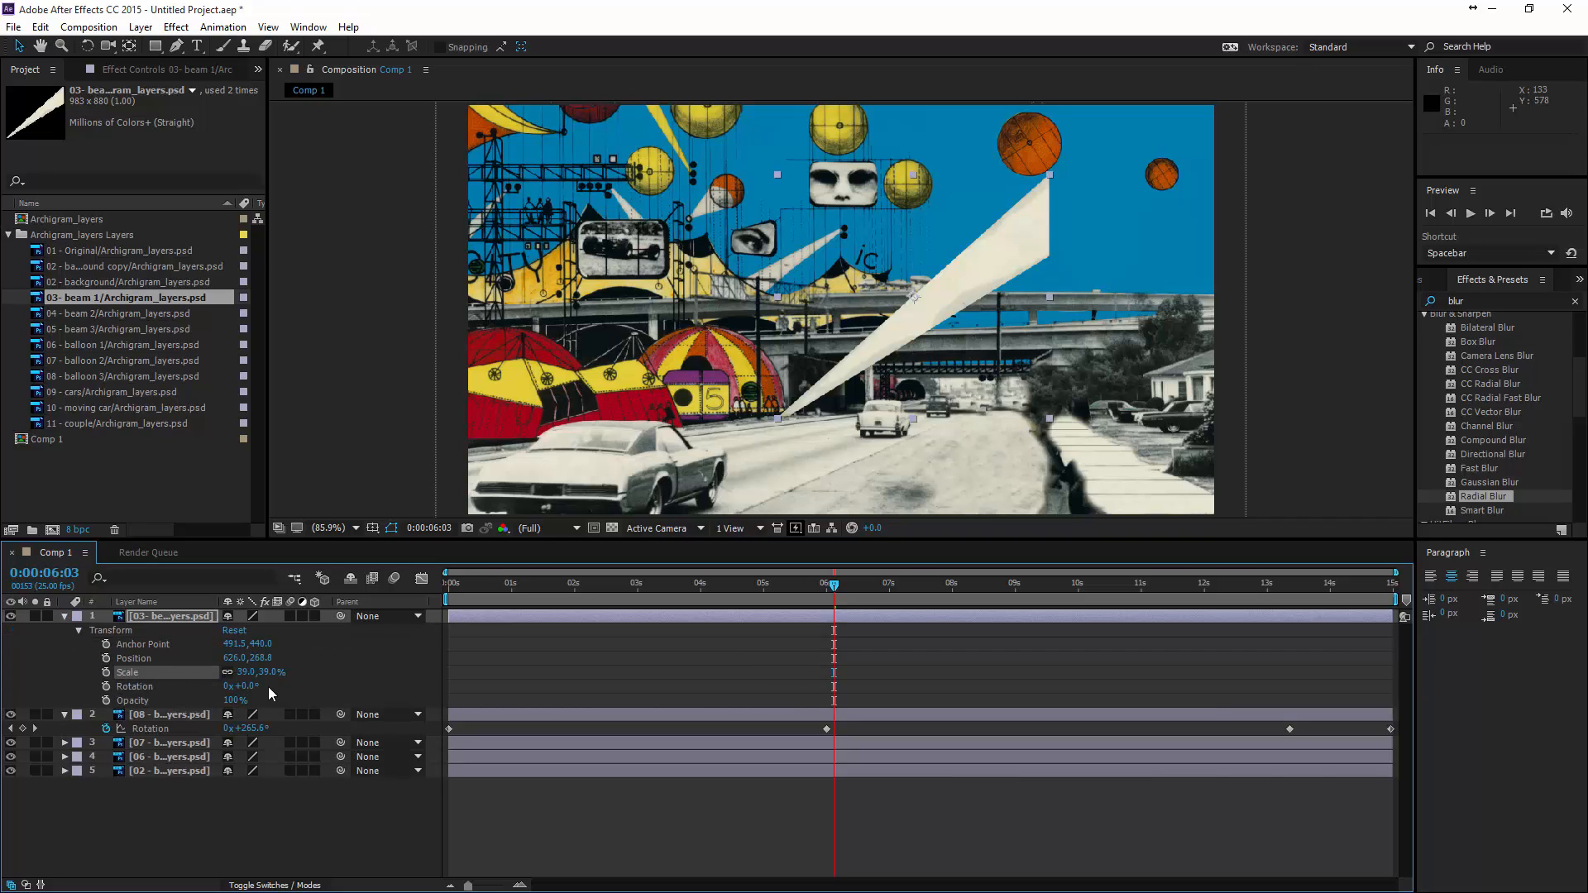
drag(251, 689, 267, 739)
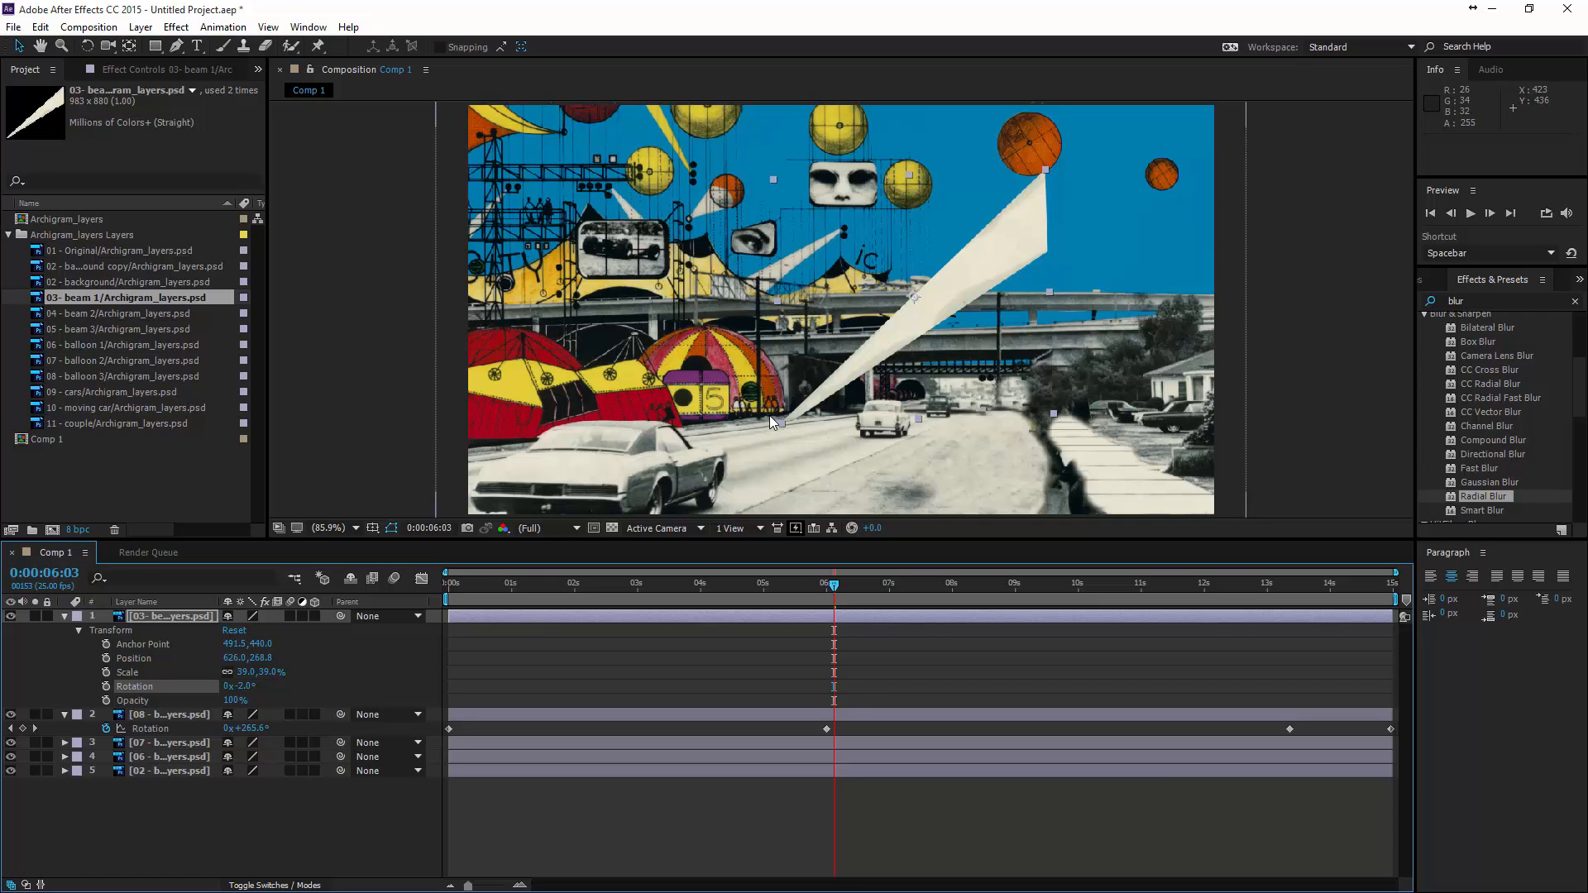
key(ctrl+z)
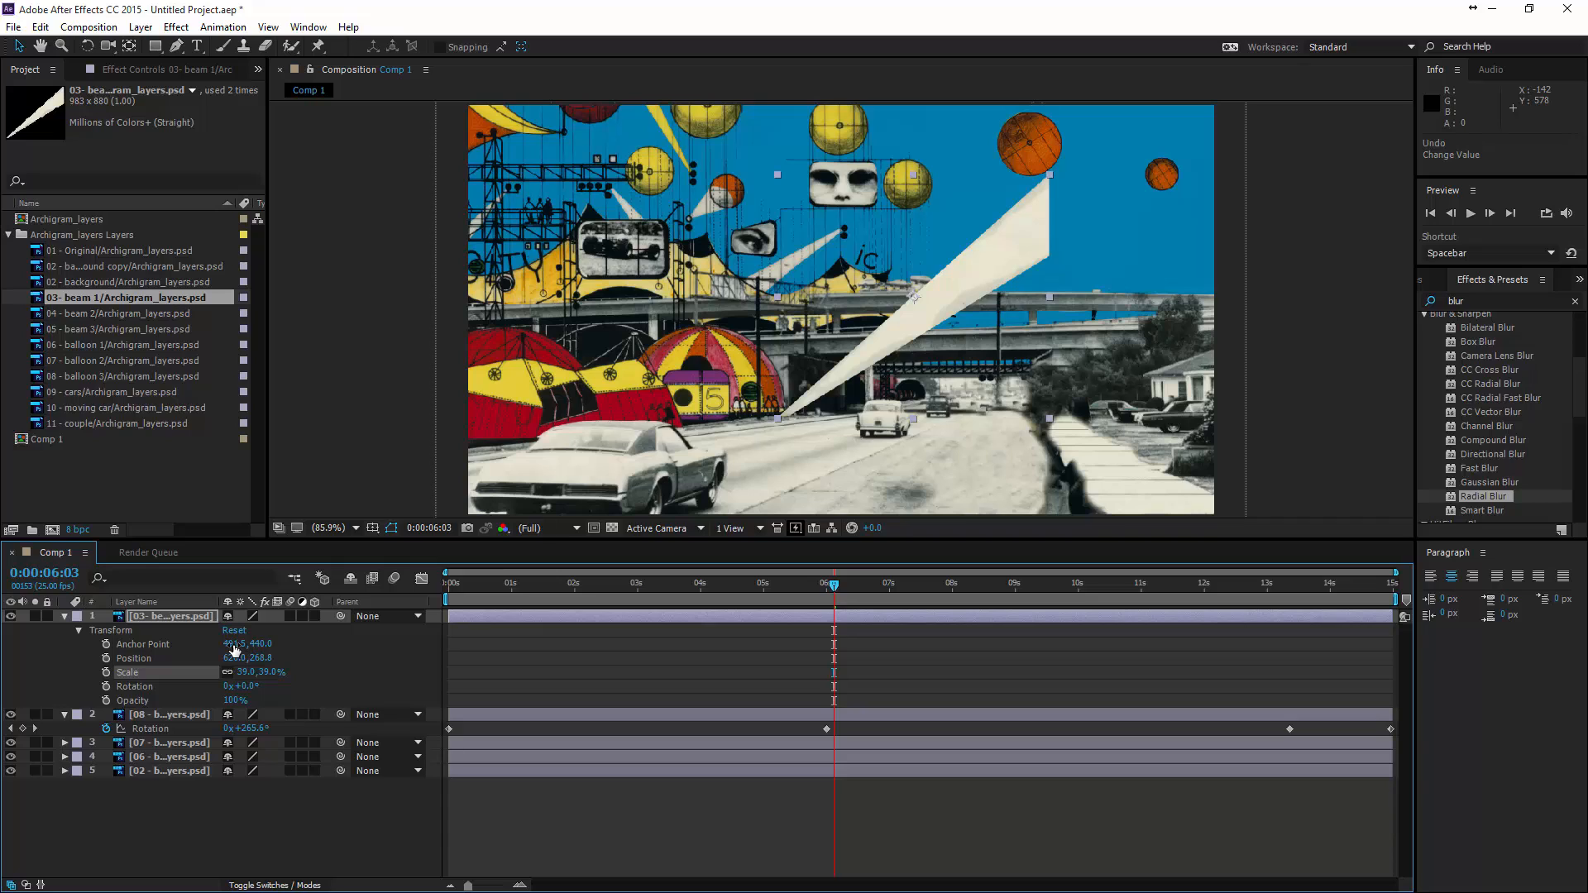
drag(234, 650, 604, 662)
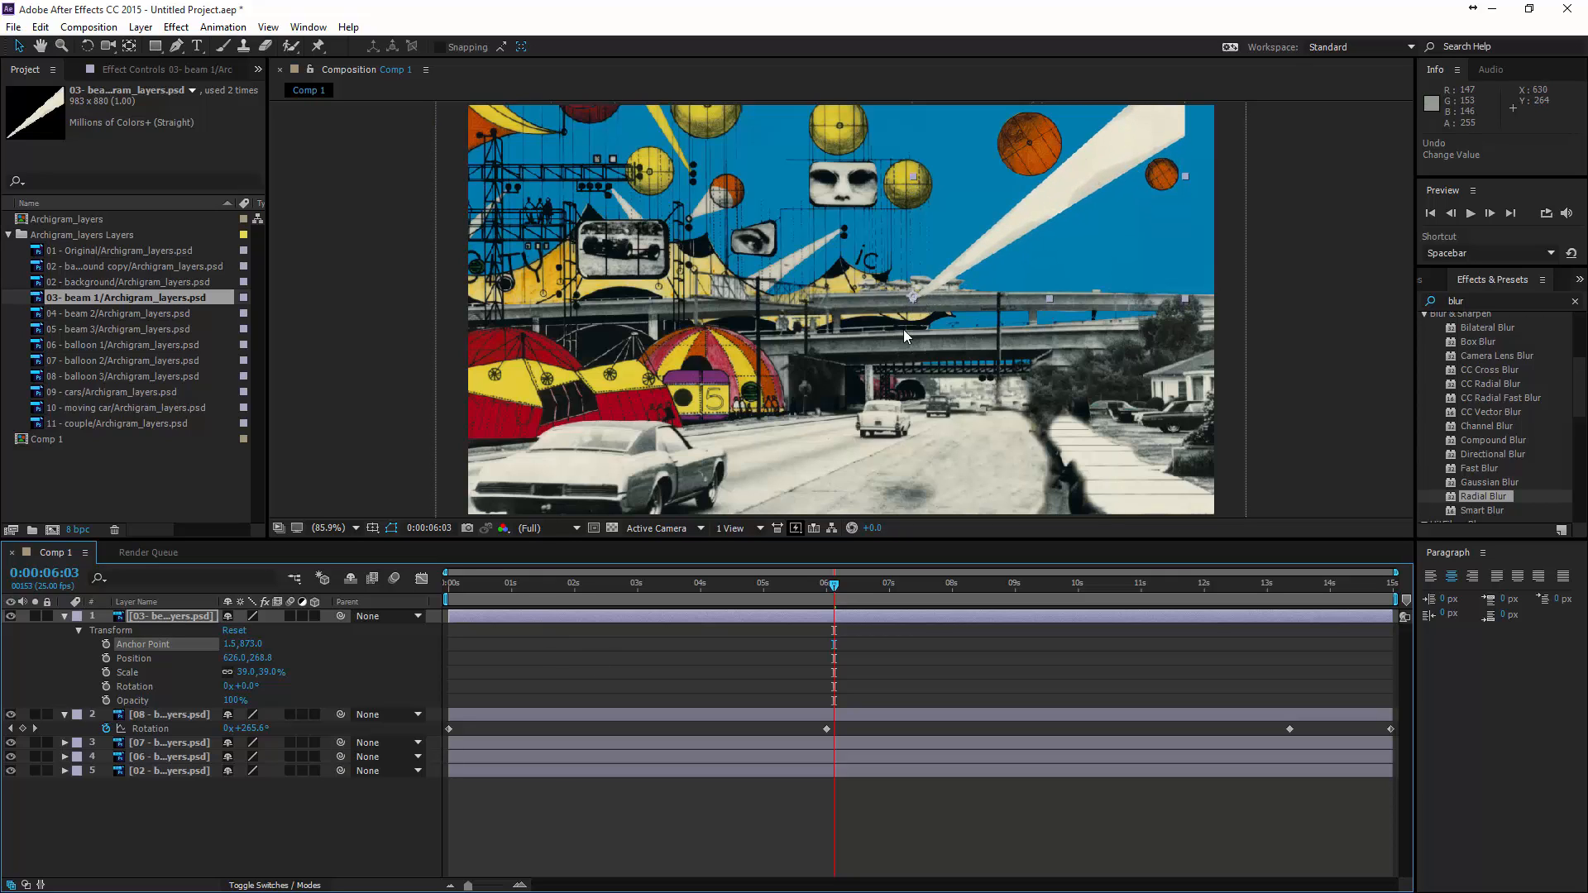
drag(913, 297, 827, 280)
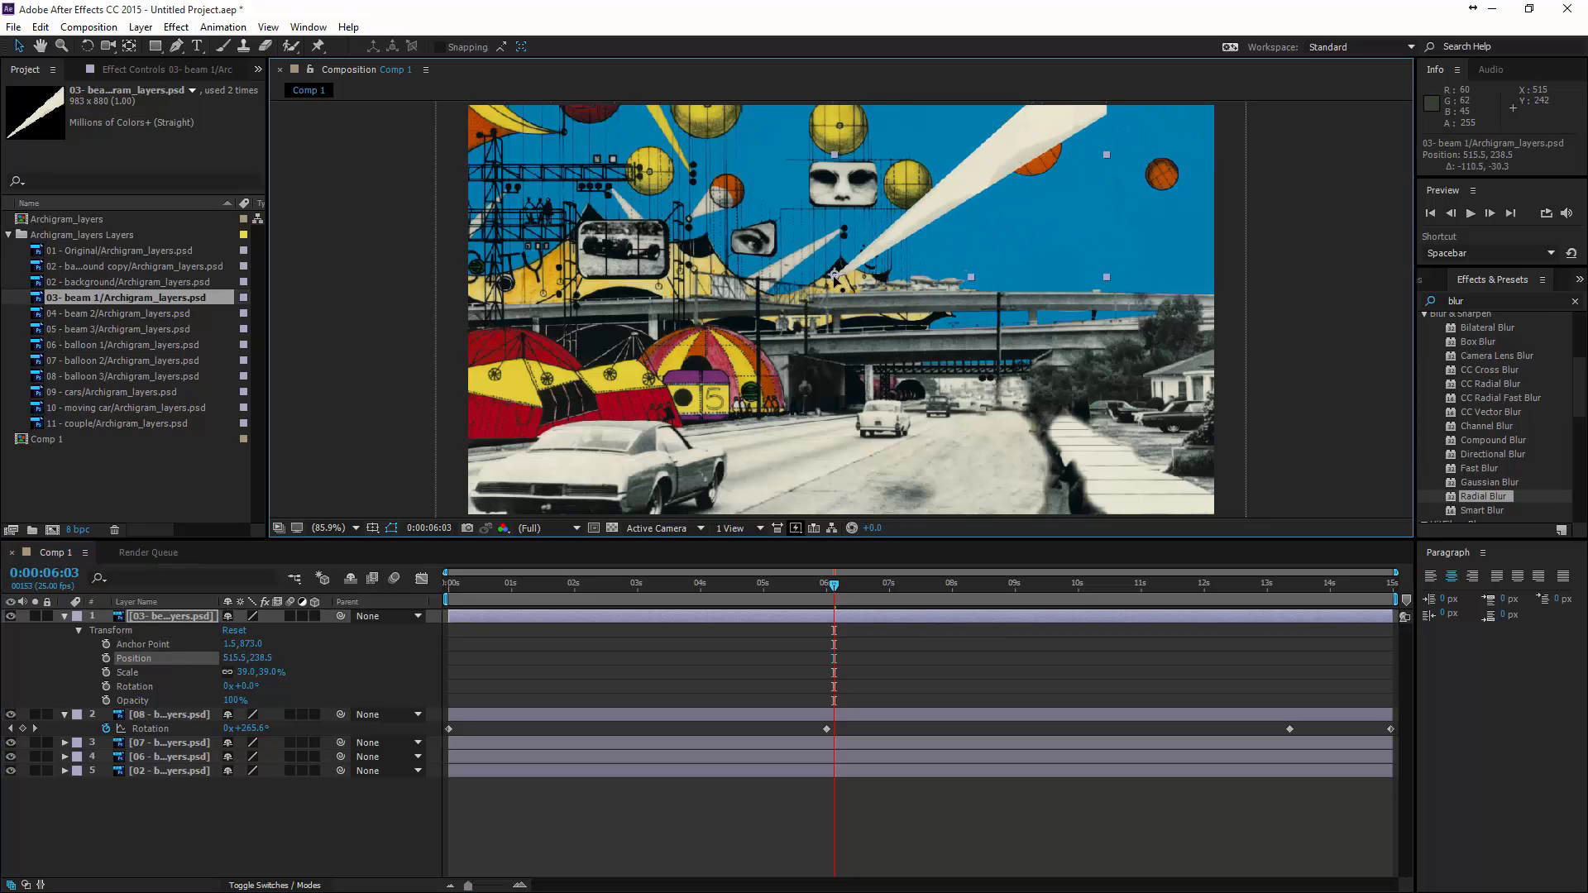
drag(926, 248, 1077, 272)
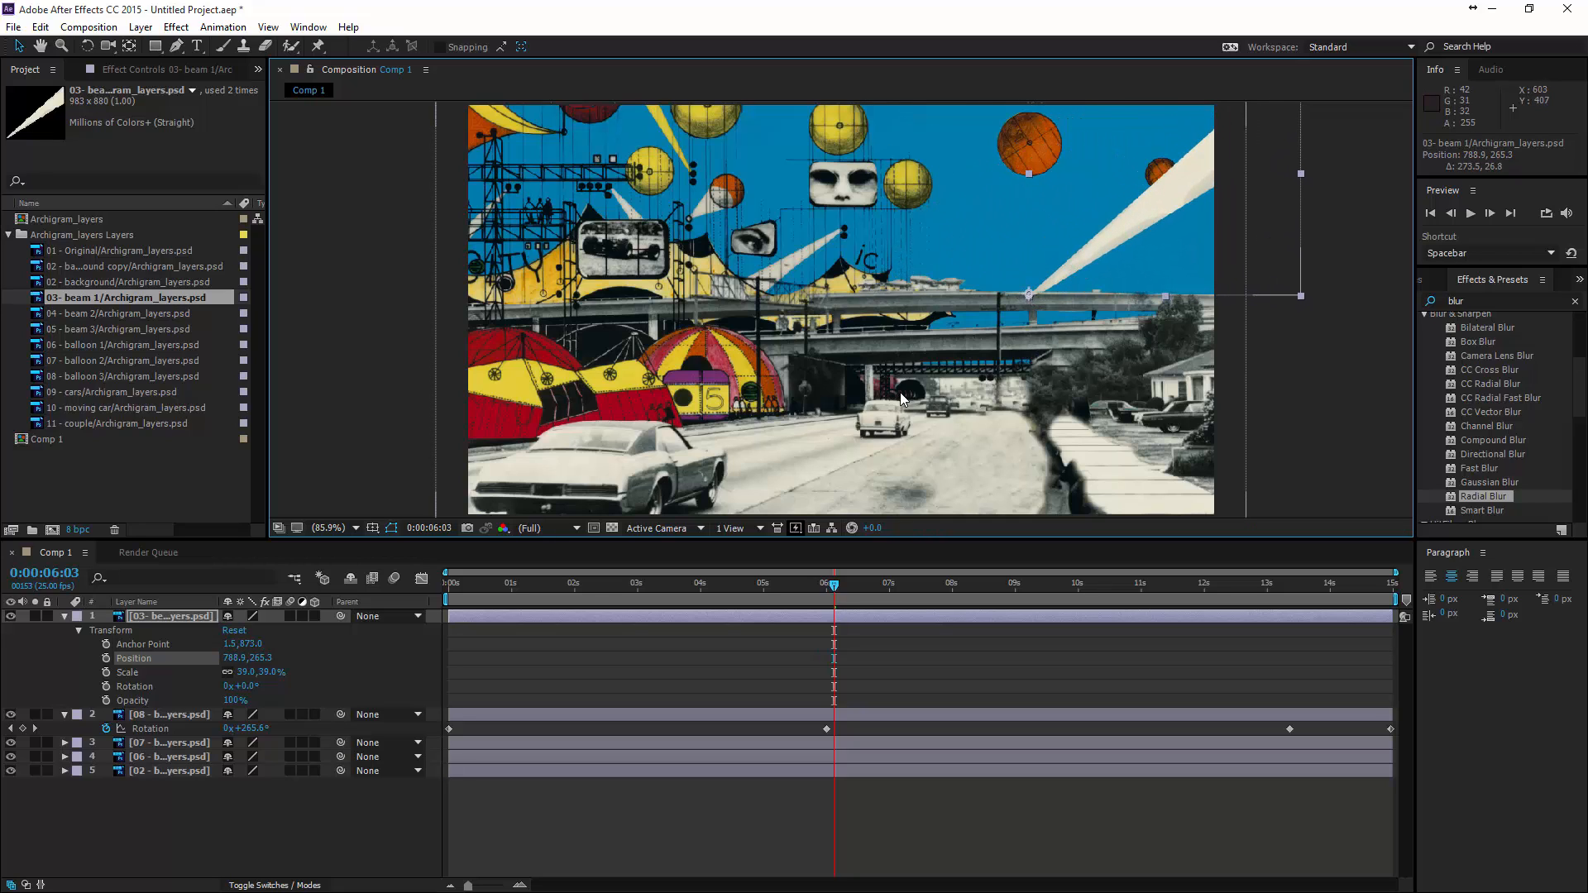
- Keyframe beam 1's rotation at 0° at the start and -95° at 0:00:05:24
drag(836, 588, 430, 599)
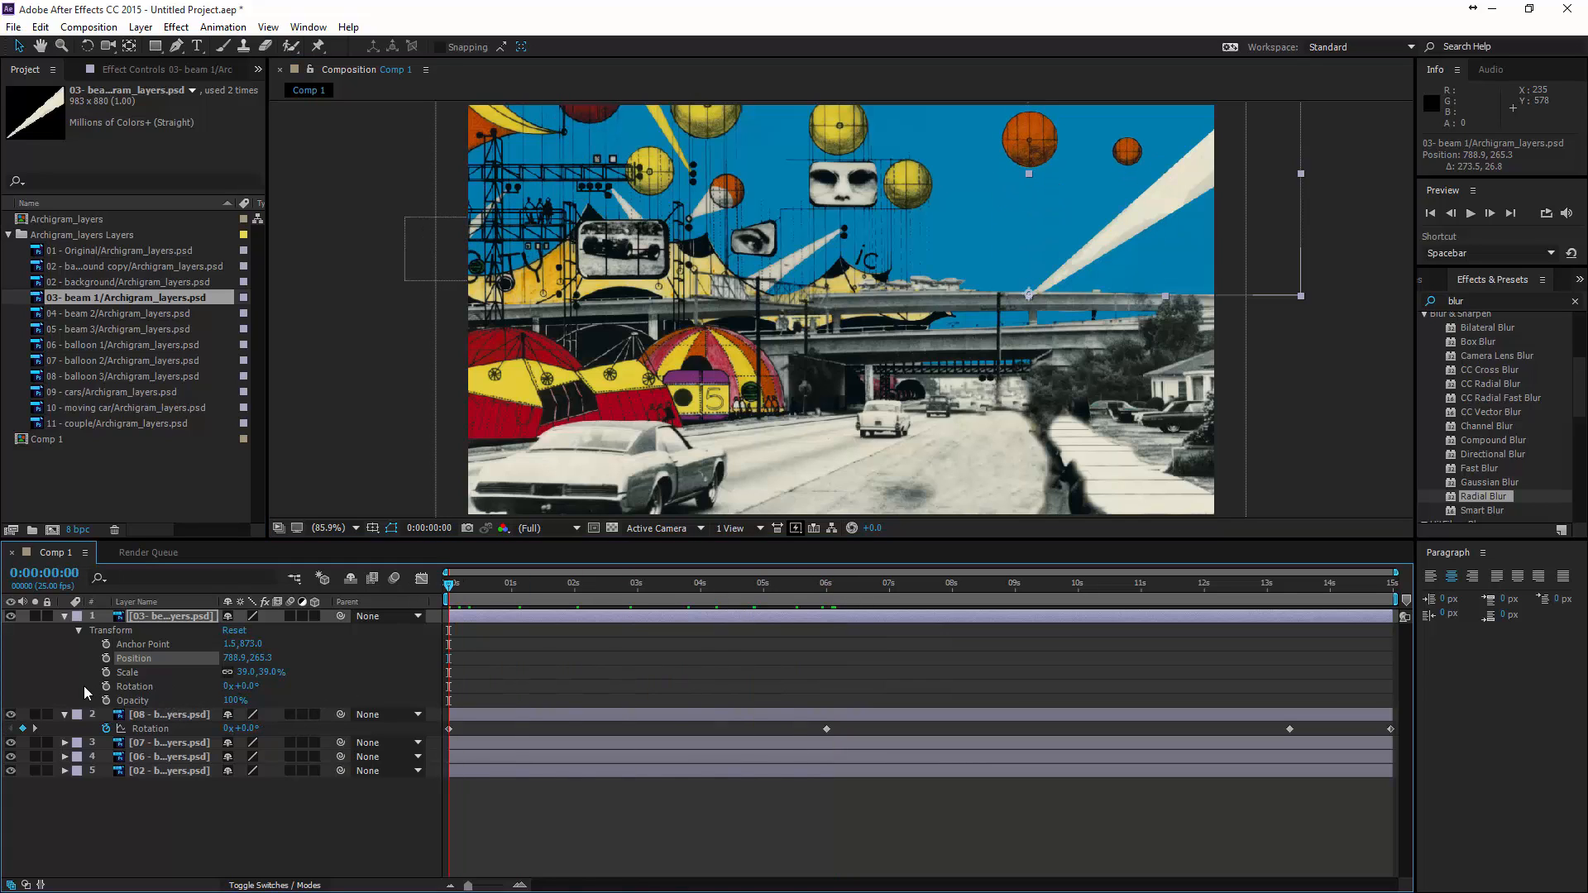
click(106, 686)
drag(450, 589, 826, 608)
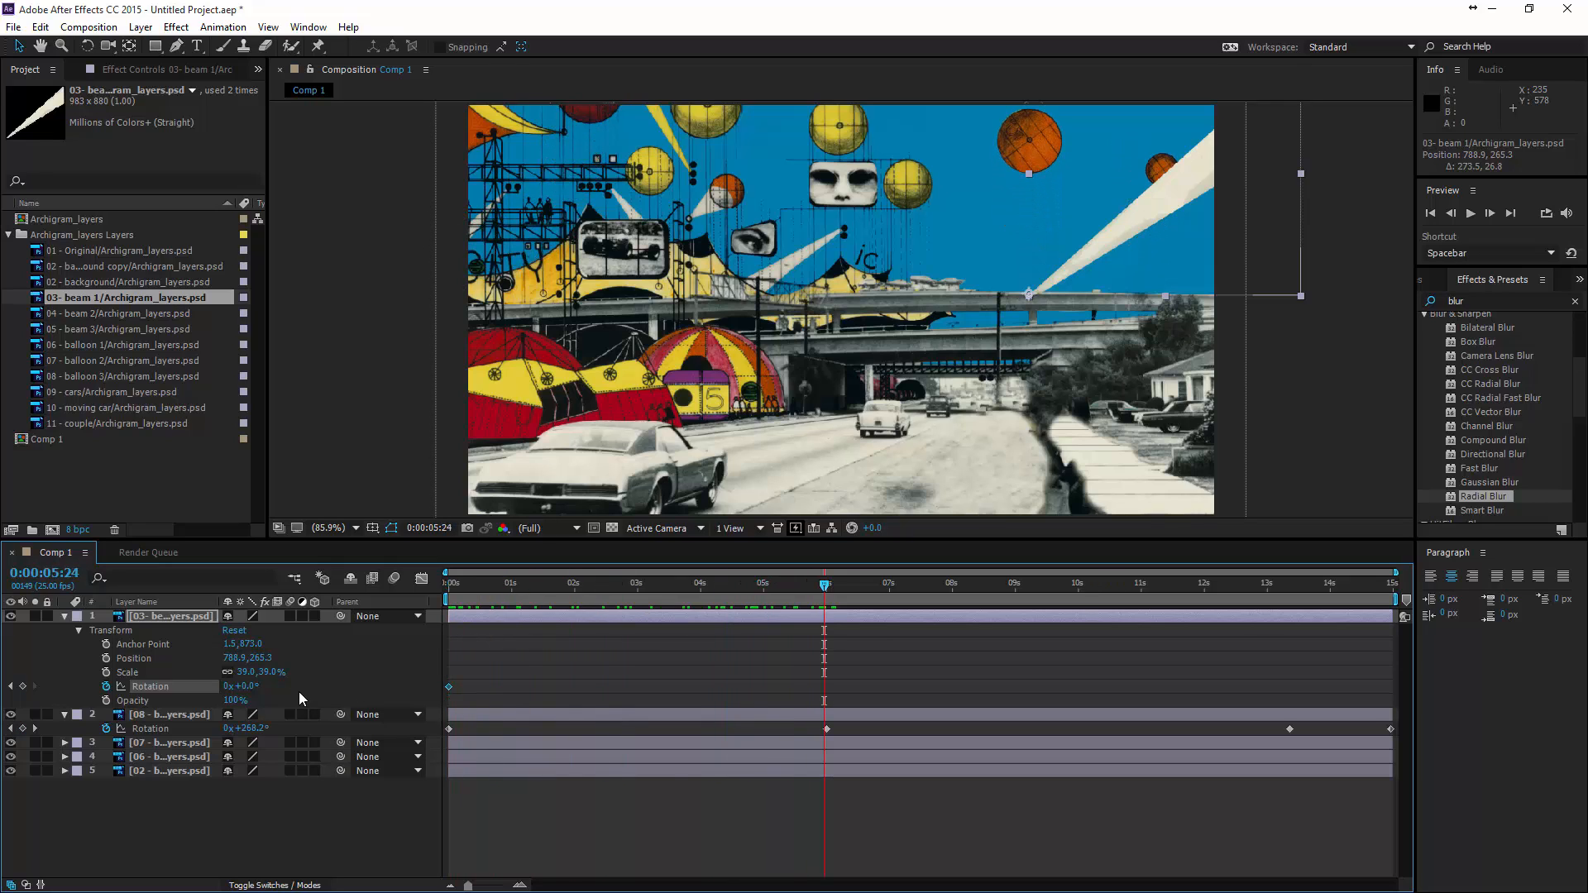
drag(255, 687, 166, 682)
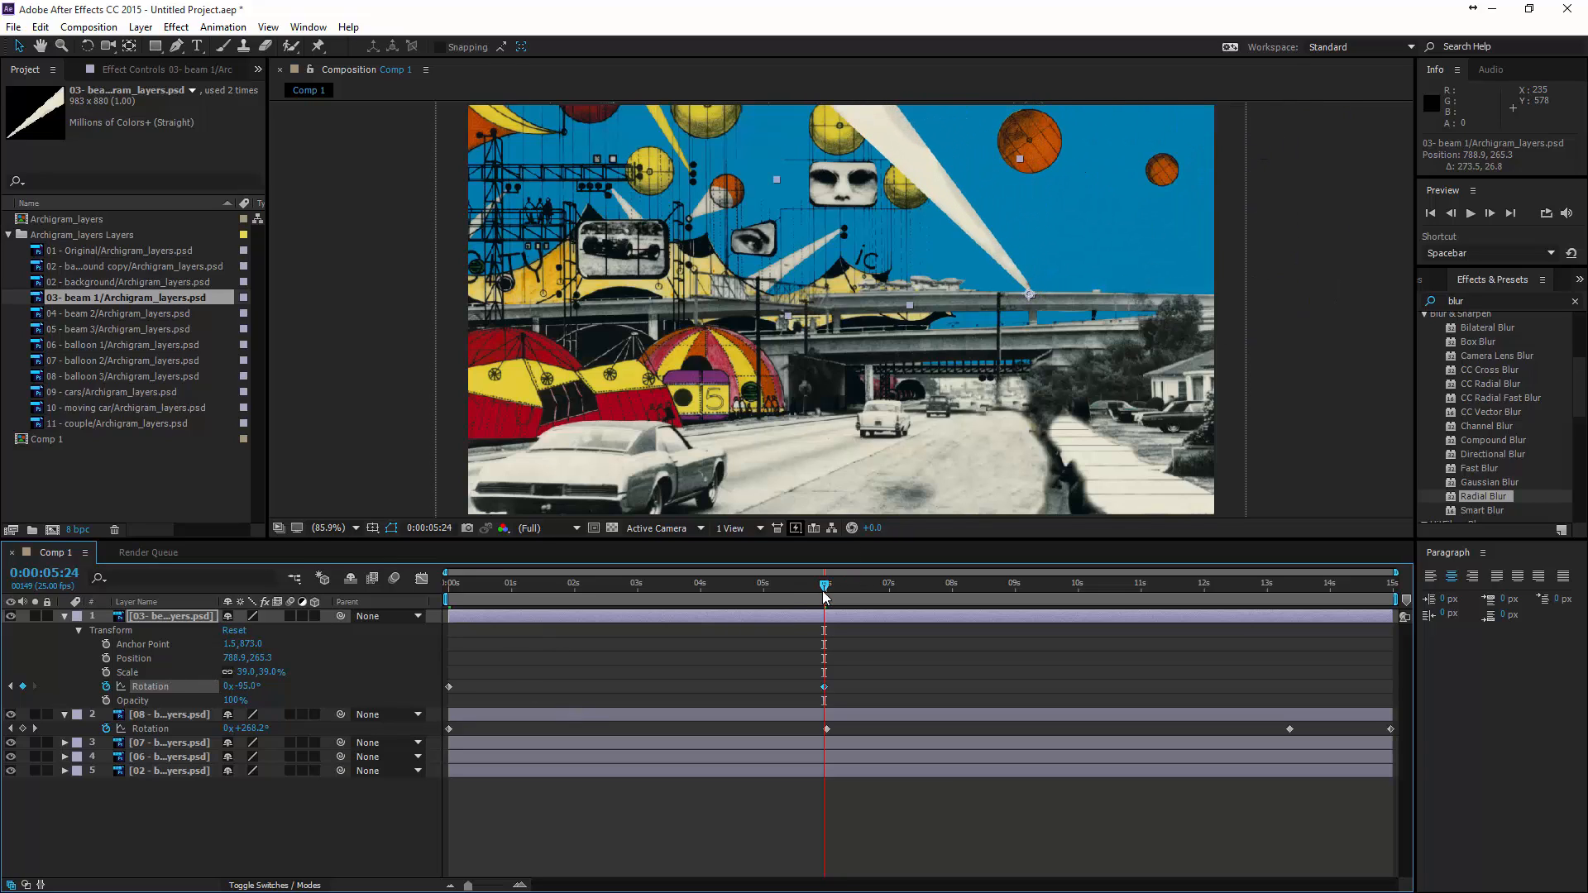
- Keyframe beam 1's rotation at -5° at 12 seconds and move the current time to the last frame, 0:00:14:24
drag(876, 589, 1119, 600)
drag(1224, 610, 1204, 610)
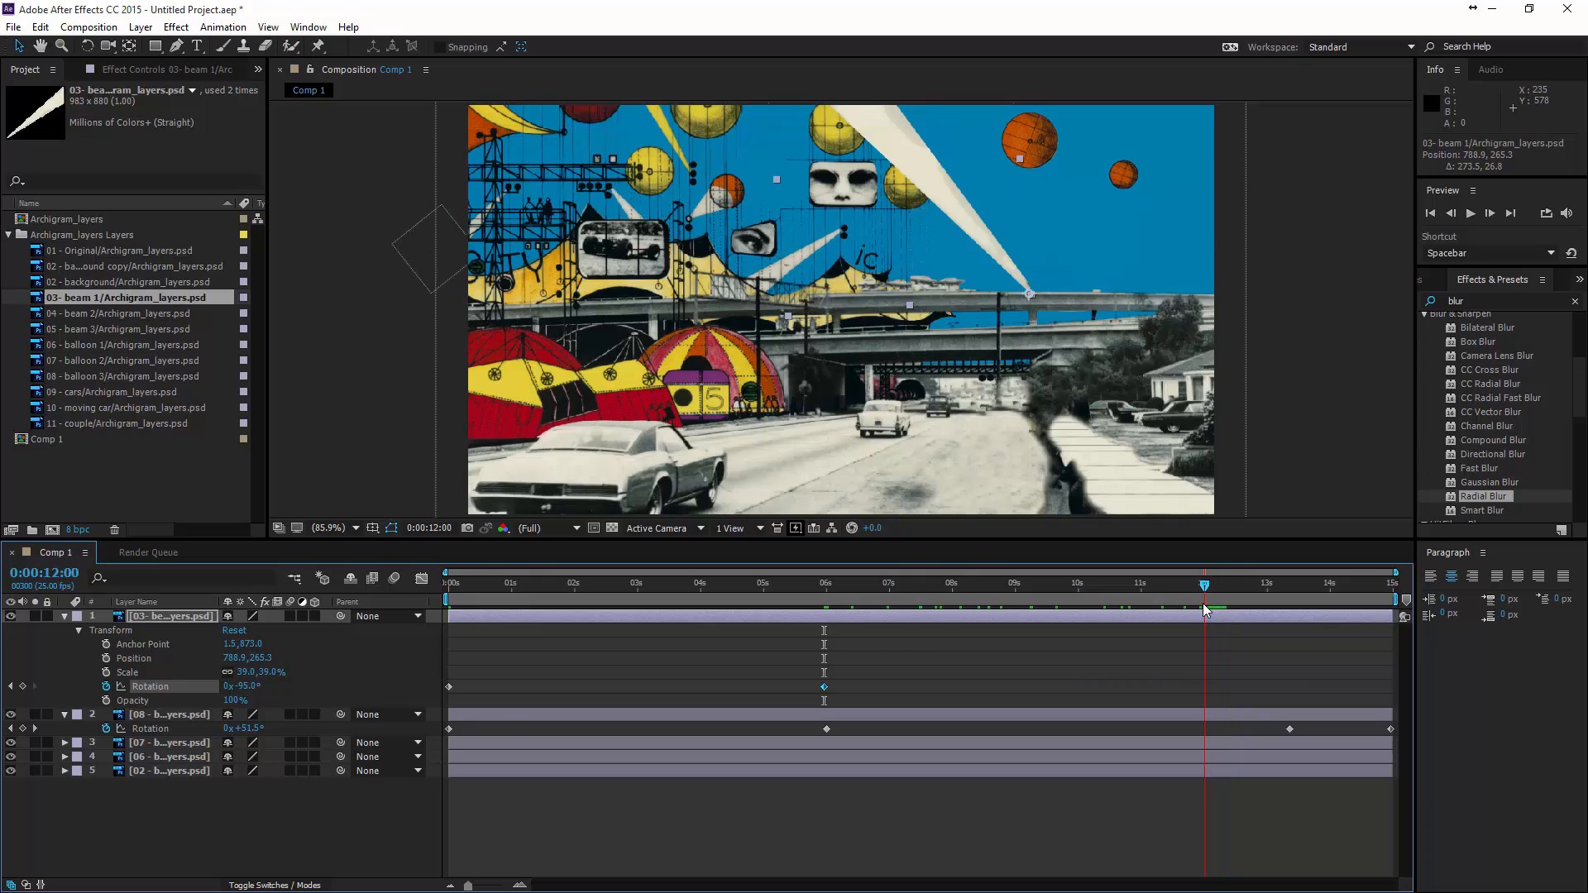
drag(245, 694, 325, 694)
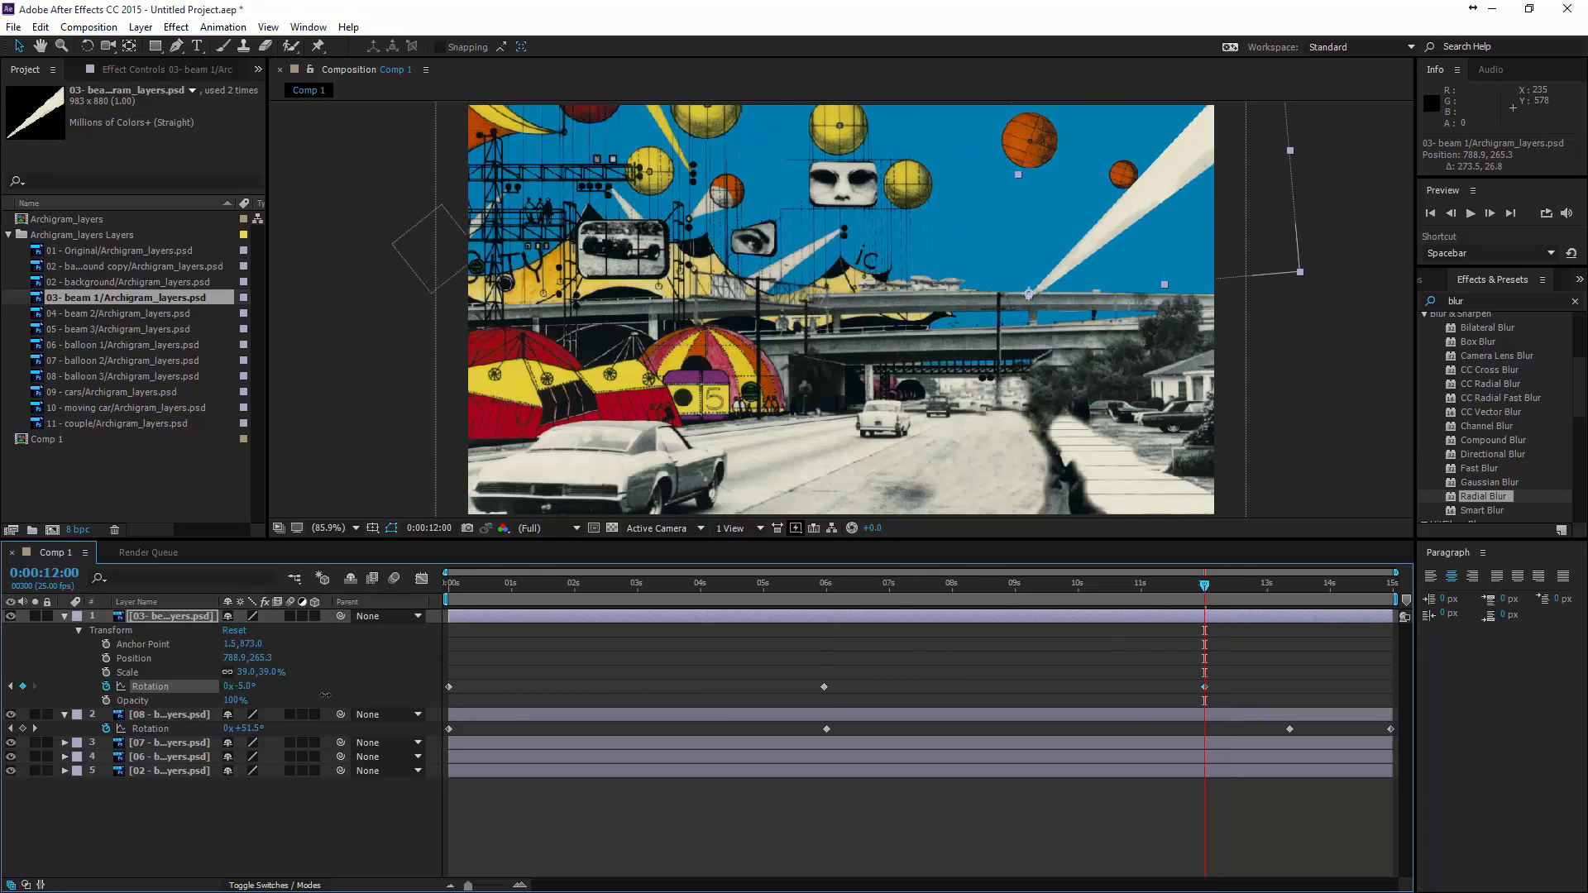
drag(1217, 592, 1426, 594)
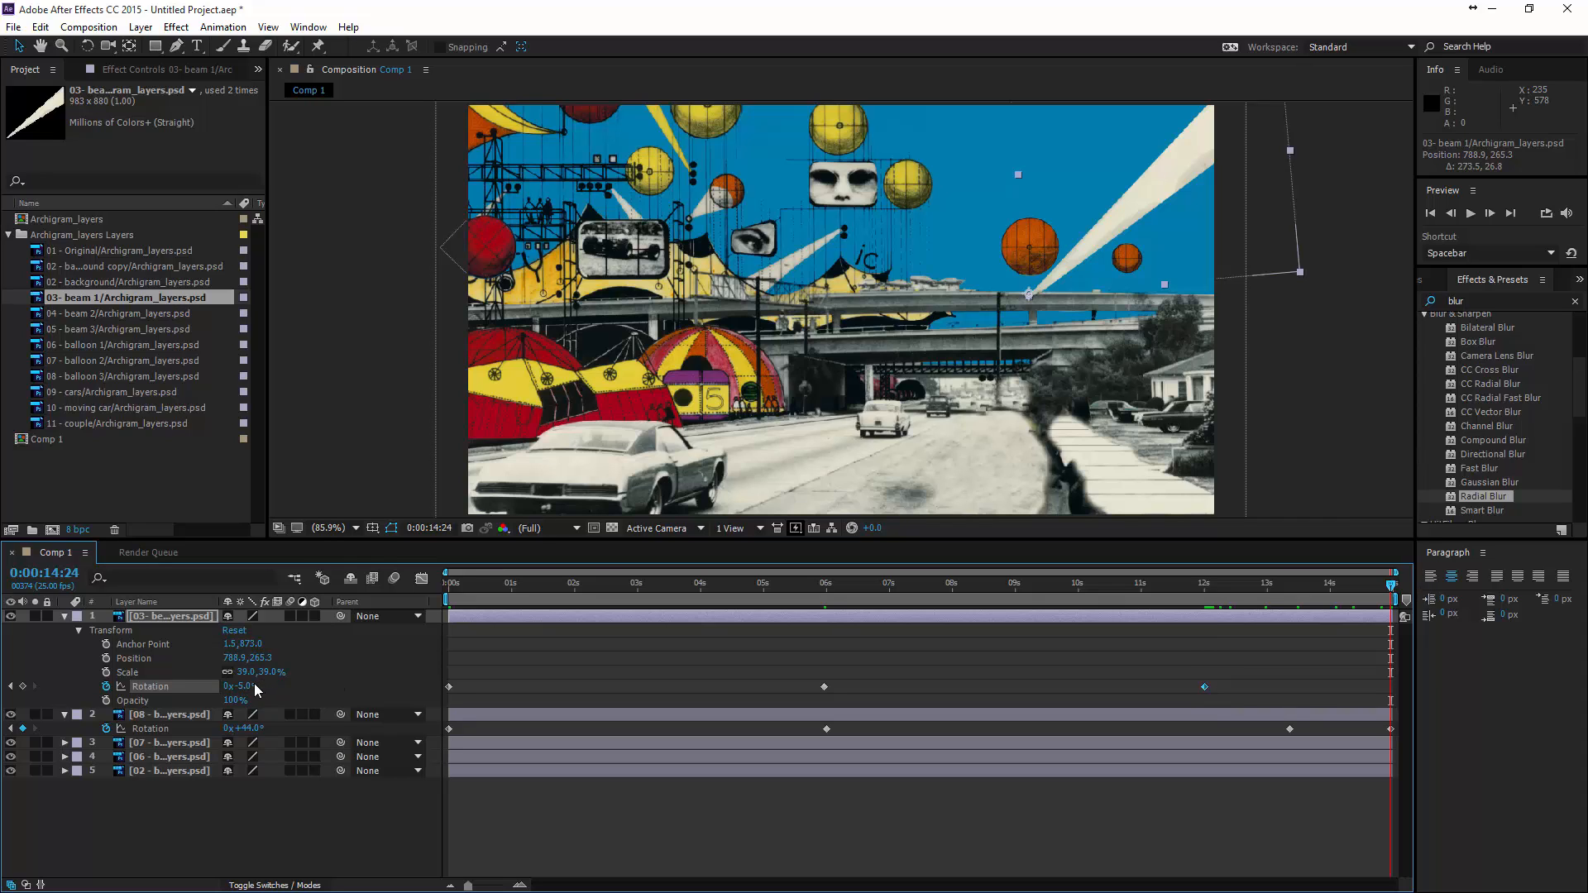
- Keyframe beam 1's rotation at -74° on the last frame and preview the animation
drag(250, 686, 196, 685)
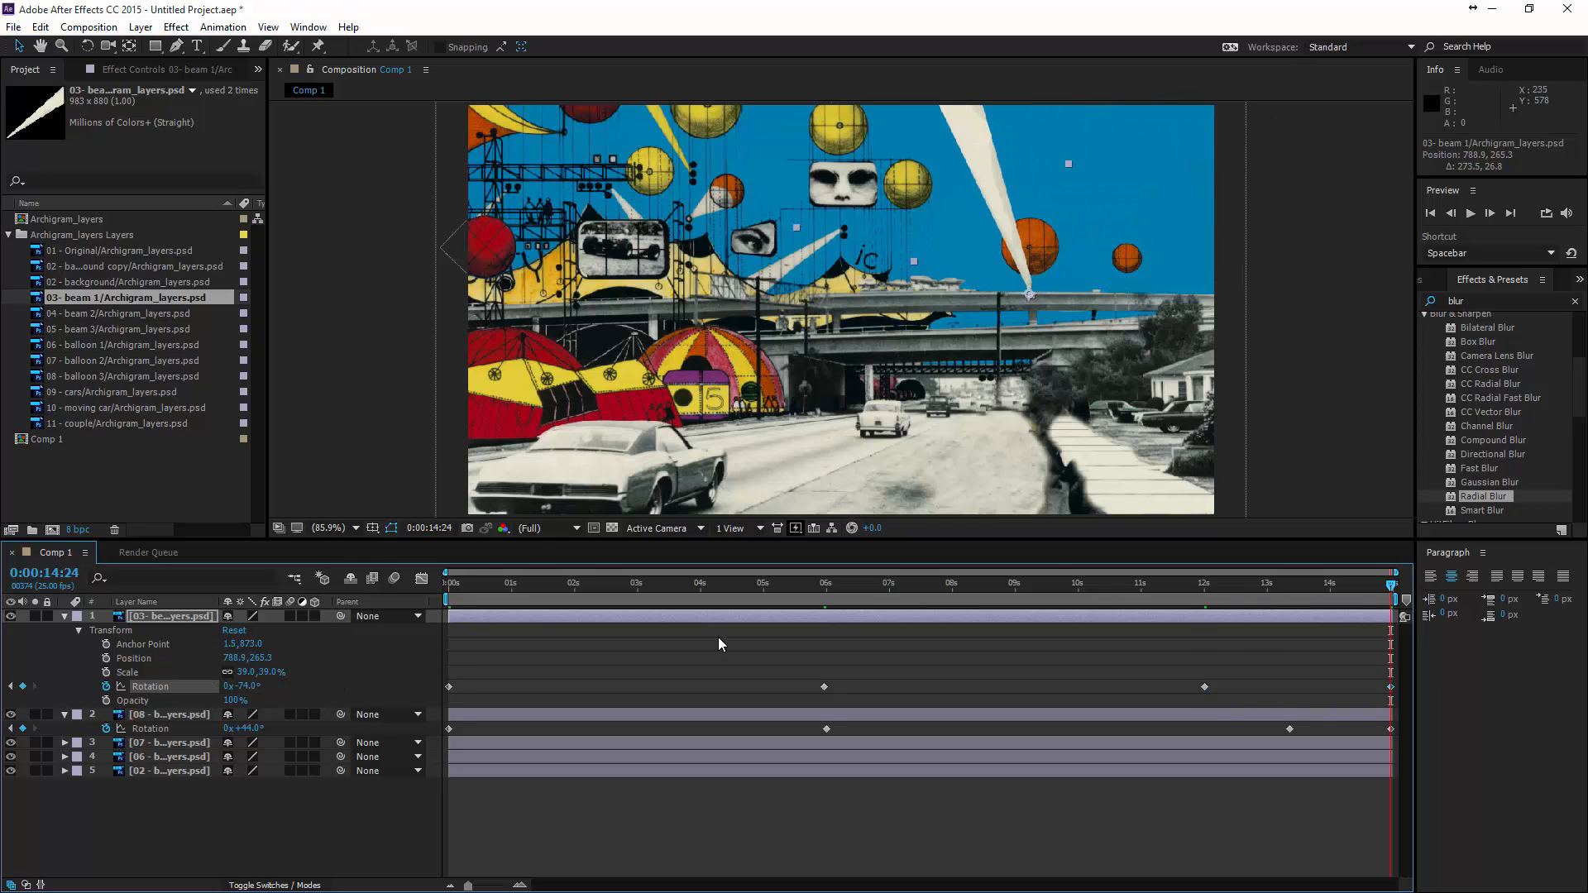
key(space)
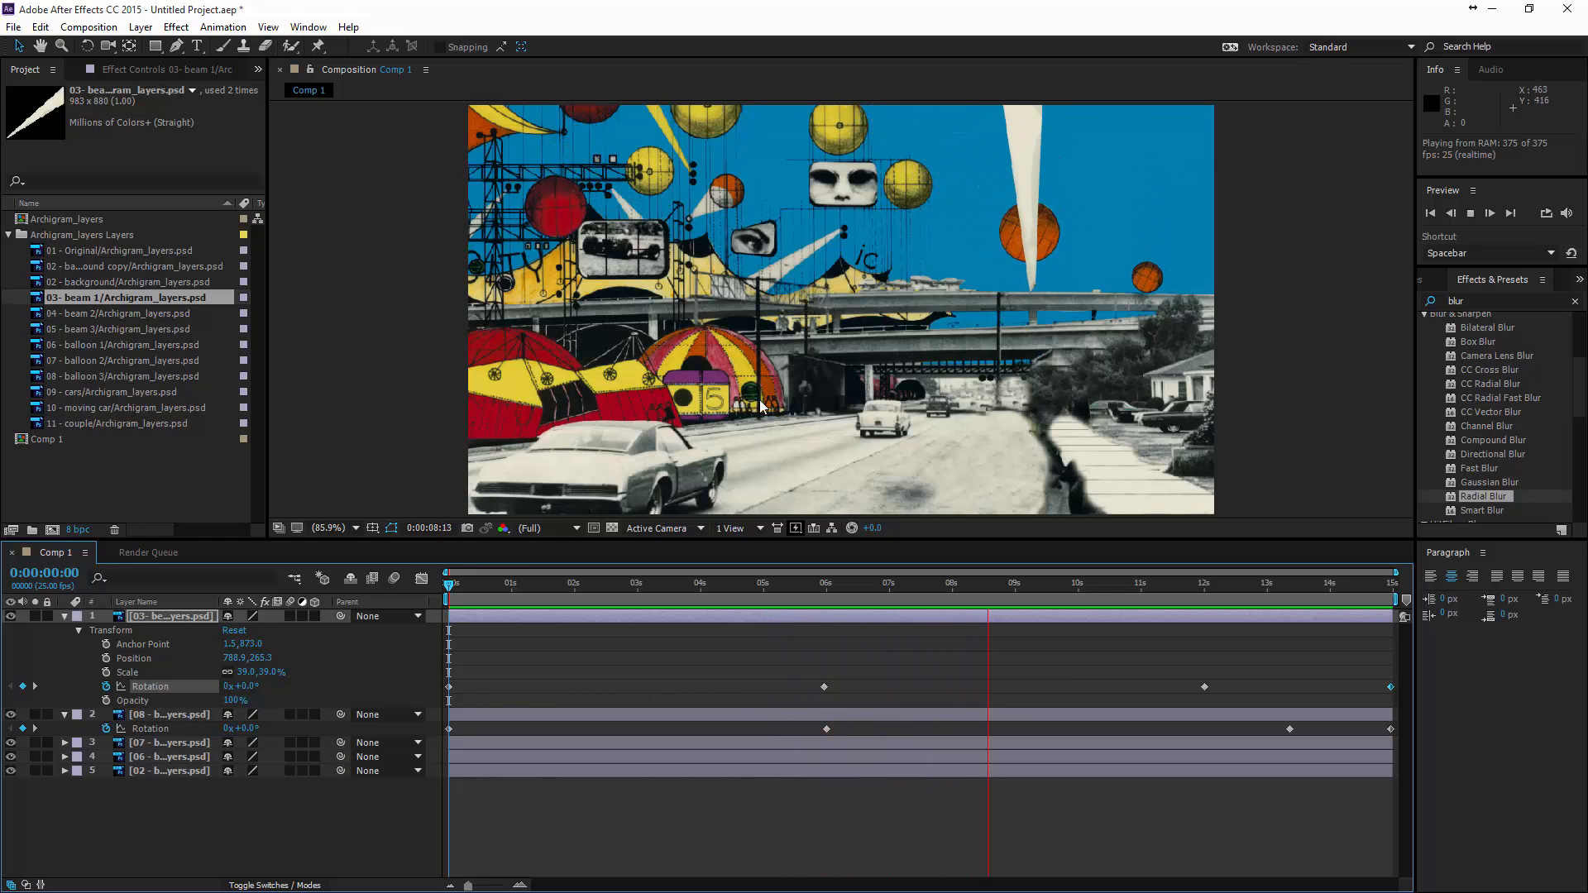
key(space)
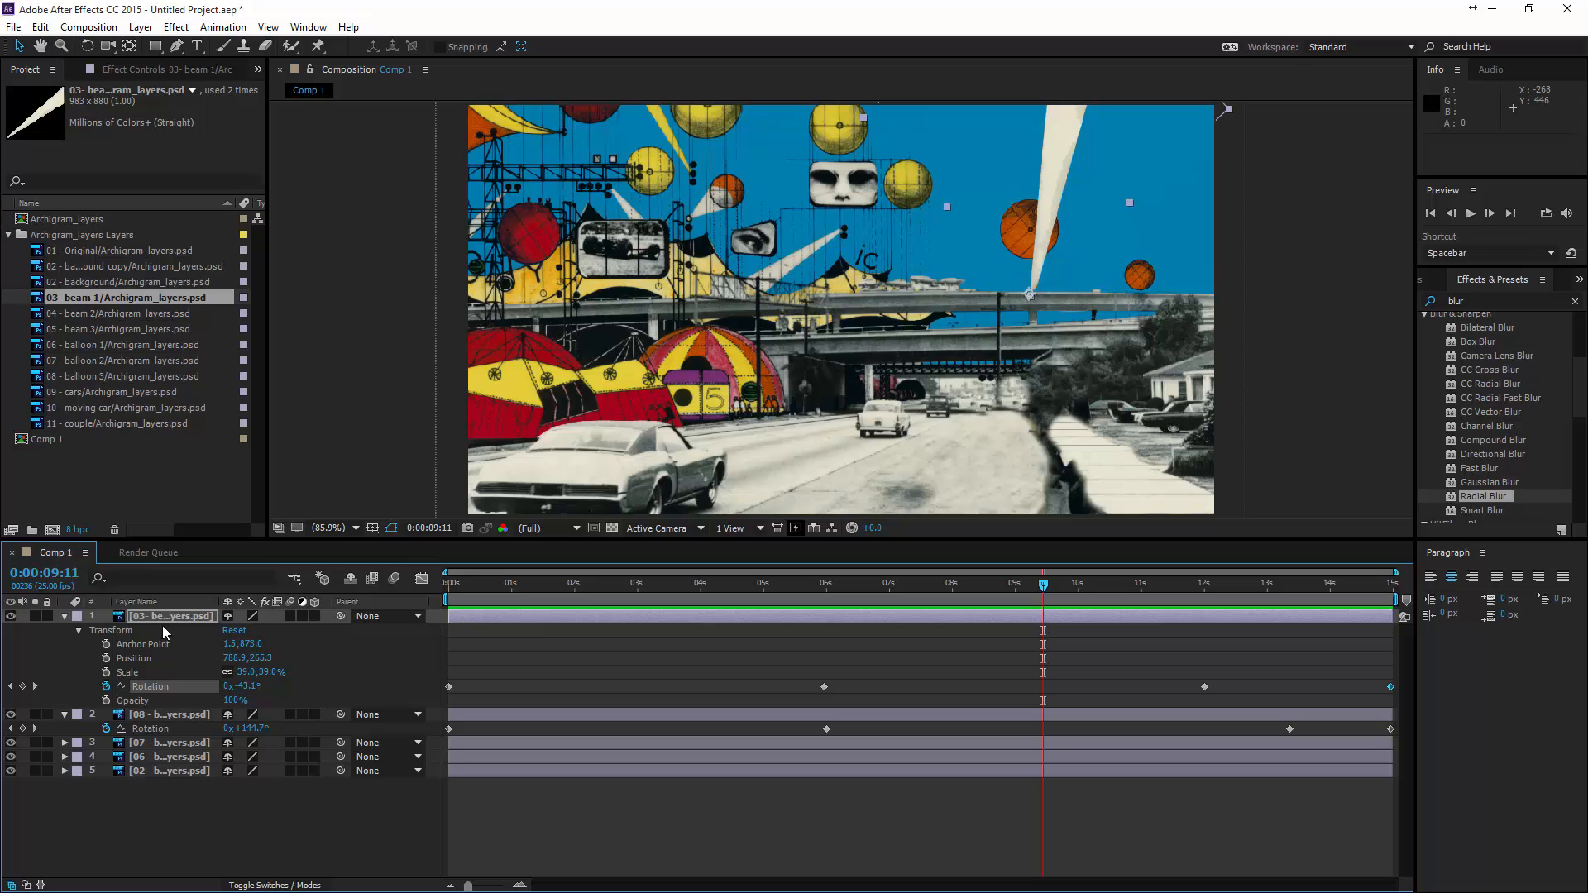
- Move the beam 1 layer below the three balloon layers, directly above the background, and check the overlap at other times
drag(151, 616, 158, 755)
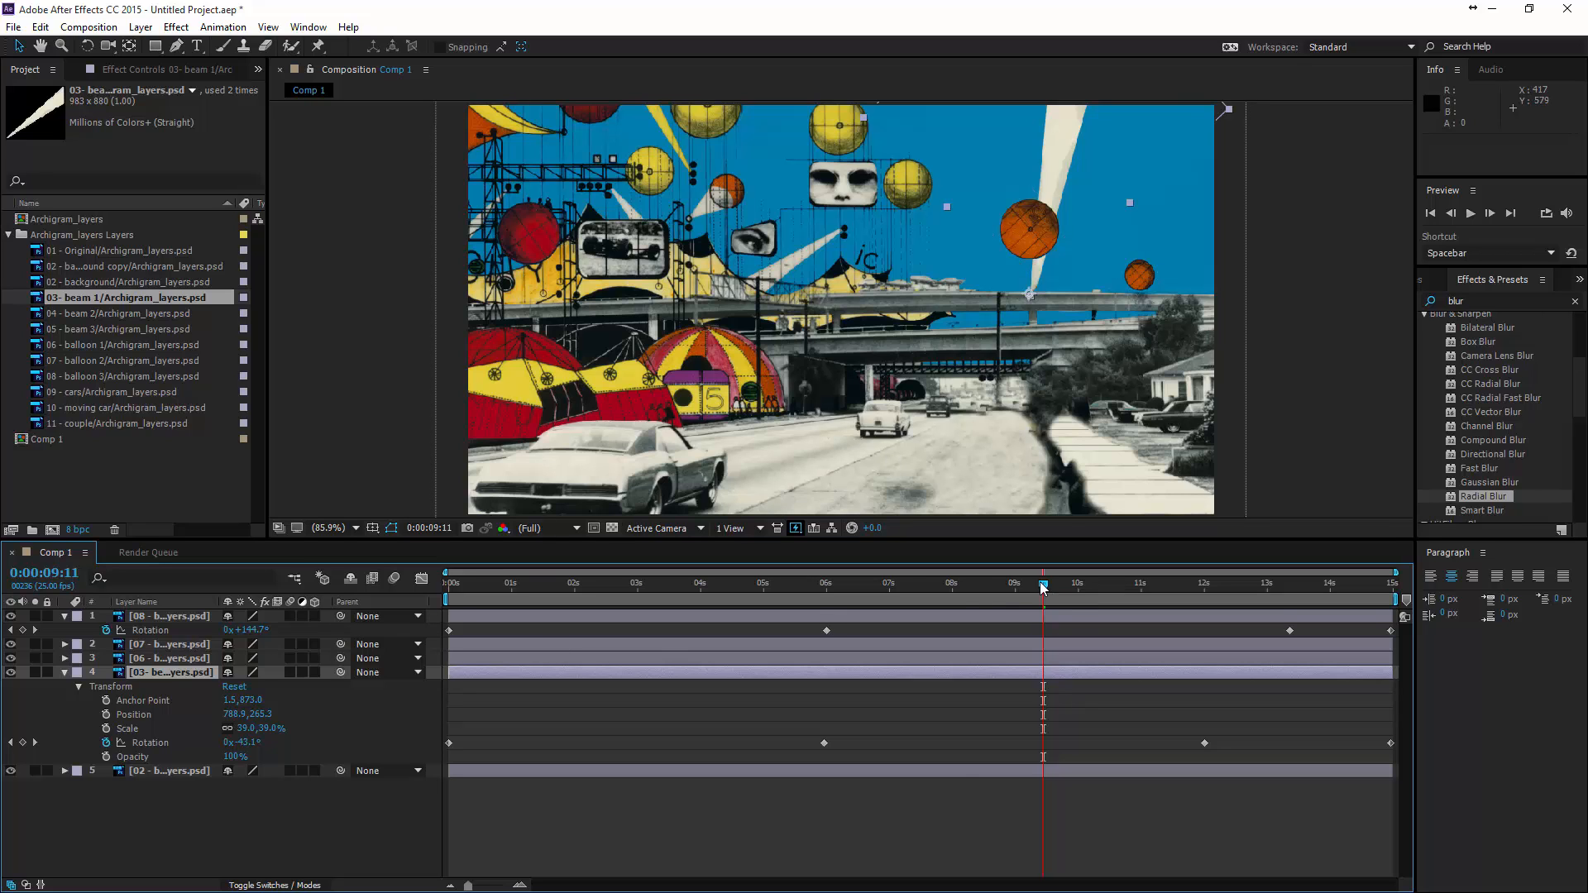
drag(1043, 588, 539, 705)
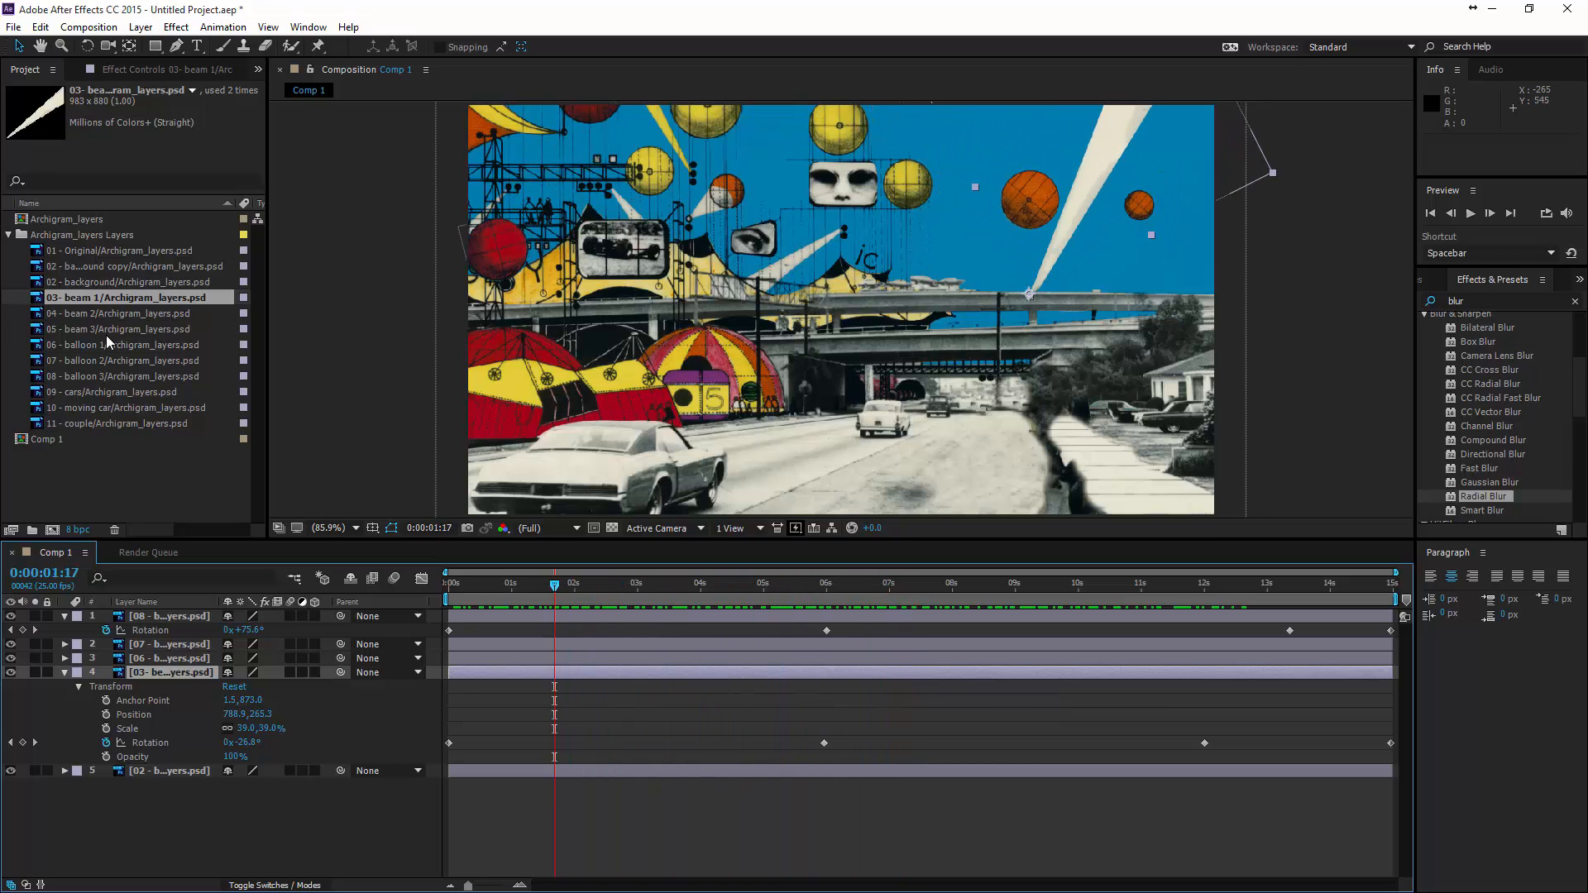
- Add the beam 2 layer to the composition above all other layers, scale it to 30% and place it in the sky above the overpass
drag(114, 315, 894, 260)
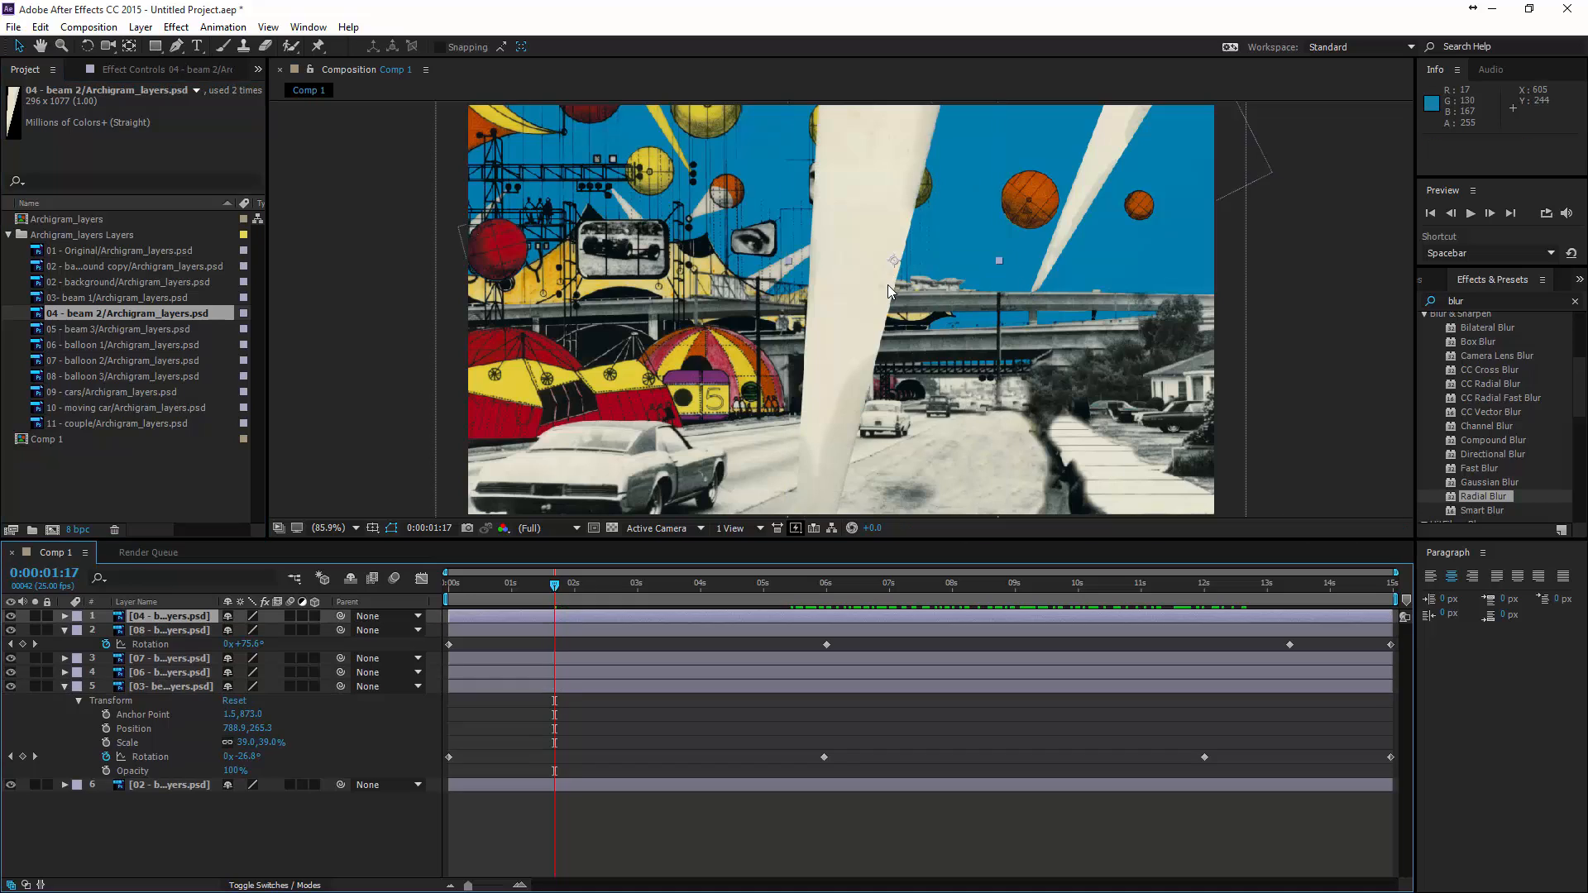
key(s)
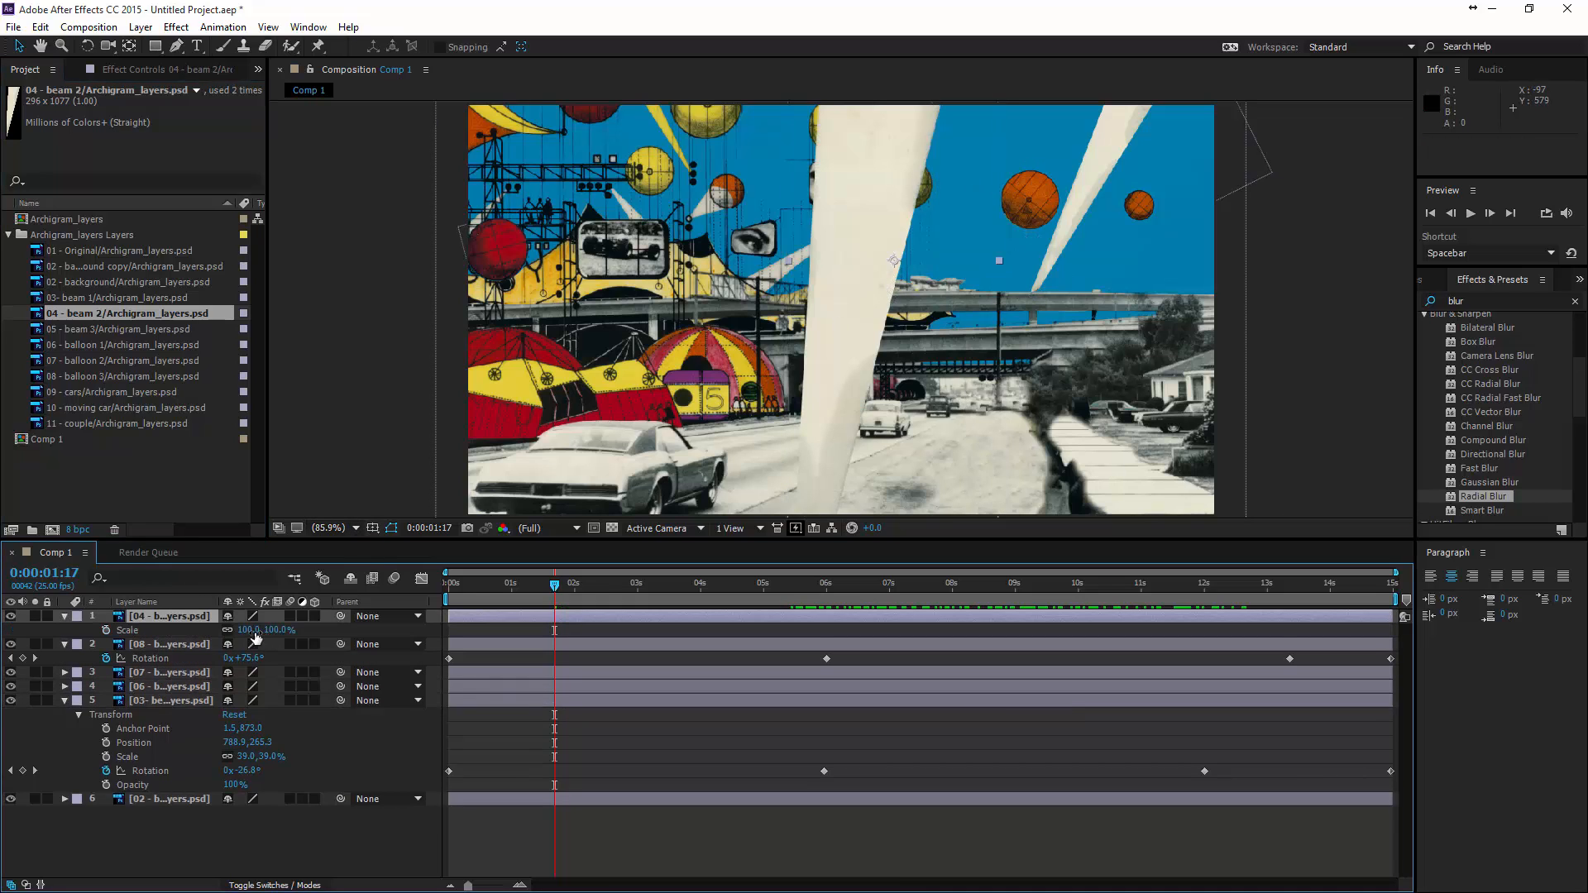
drag(257, 630, 192, 630)
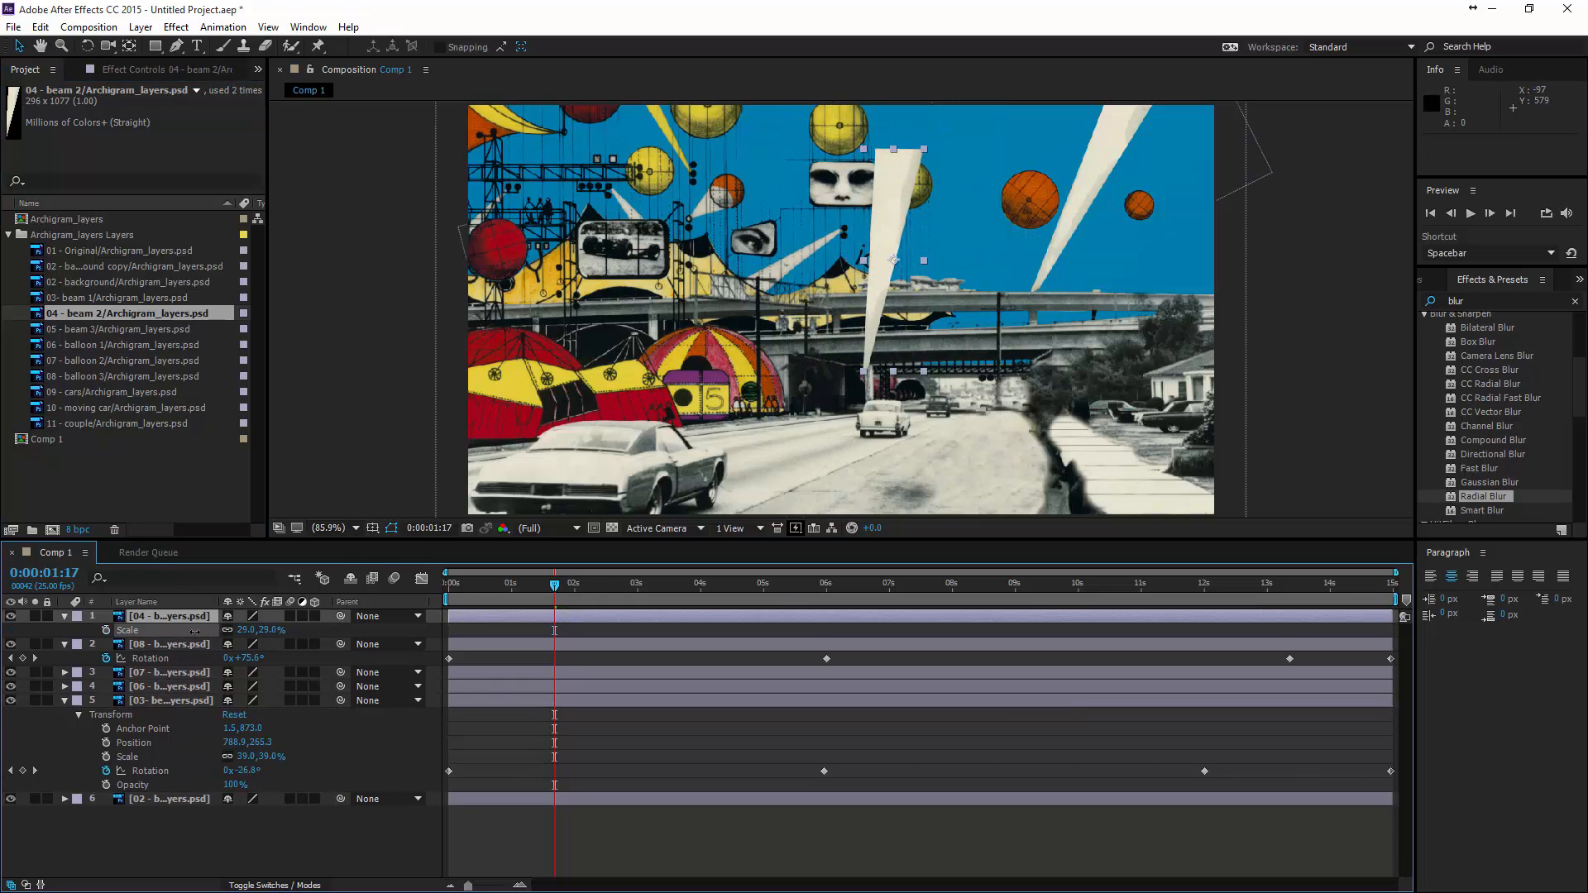
drag(882, 309, 933, 234)
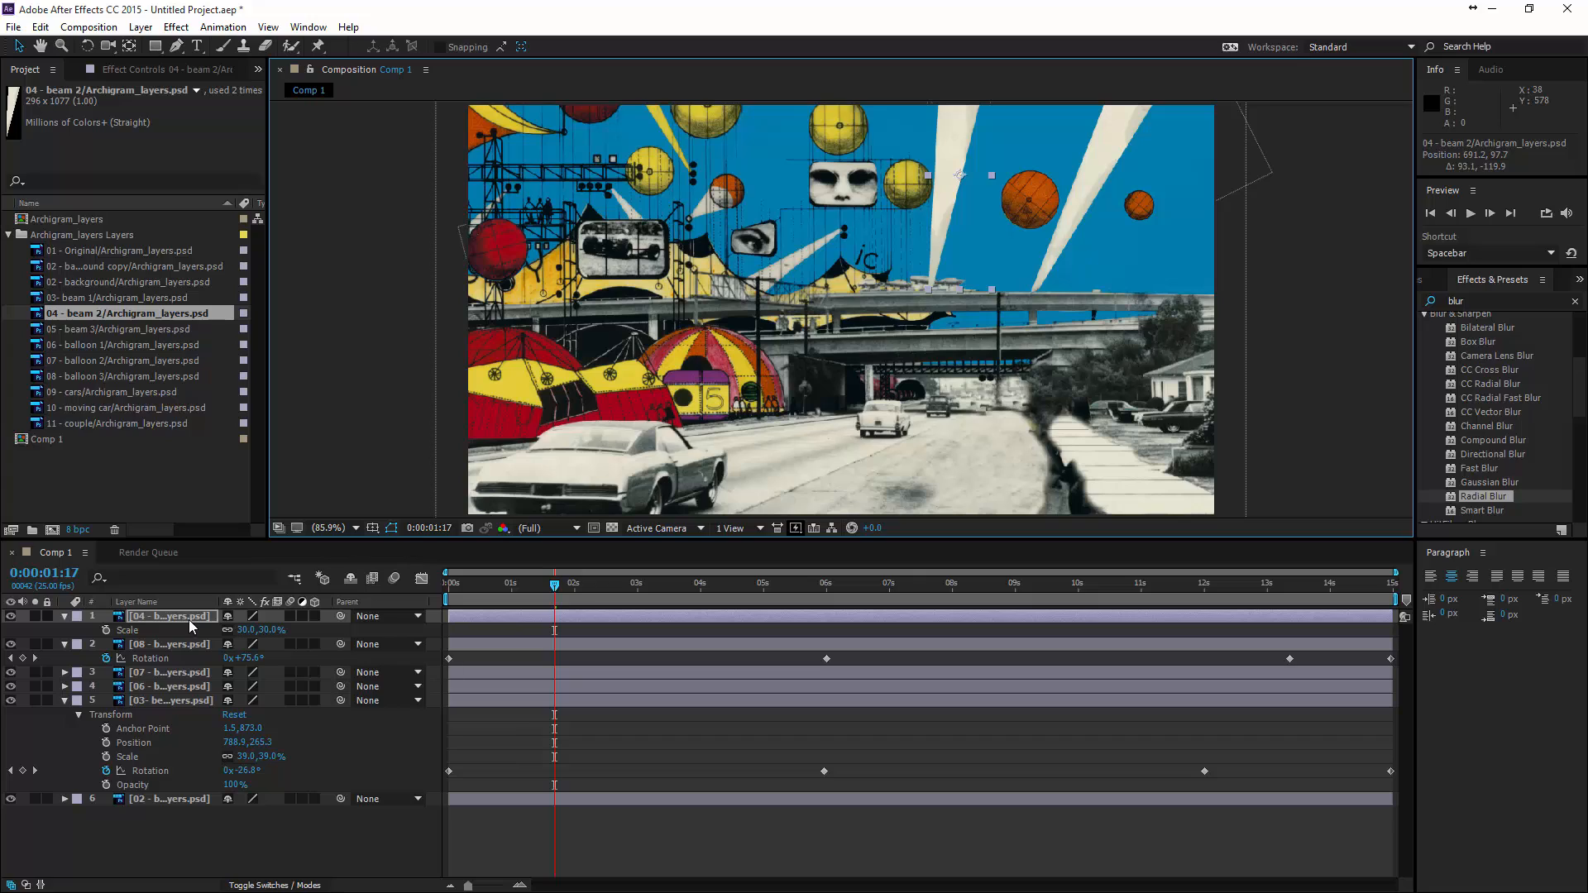
- Move beam 2's anchor point to its narrow end at 15, 1067.5 and place the beam on the overpass at about 641, 258
key(a)
drag(243, 636, 134, 633)
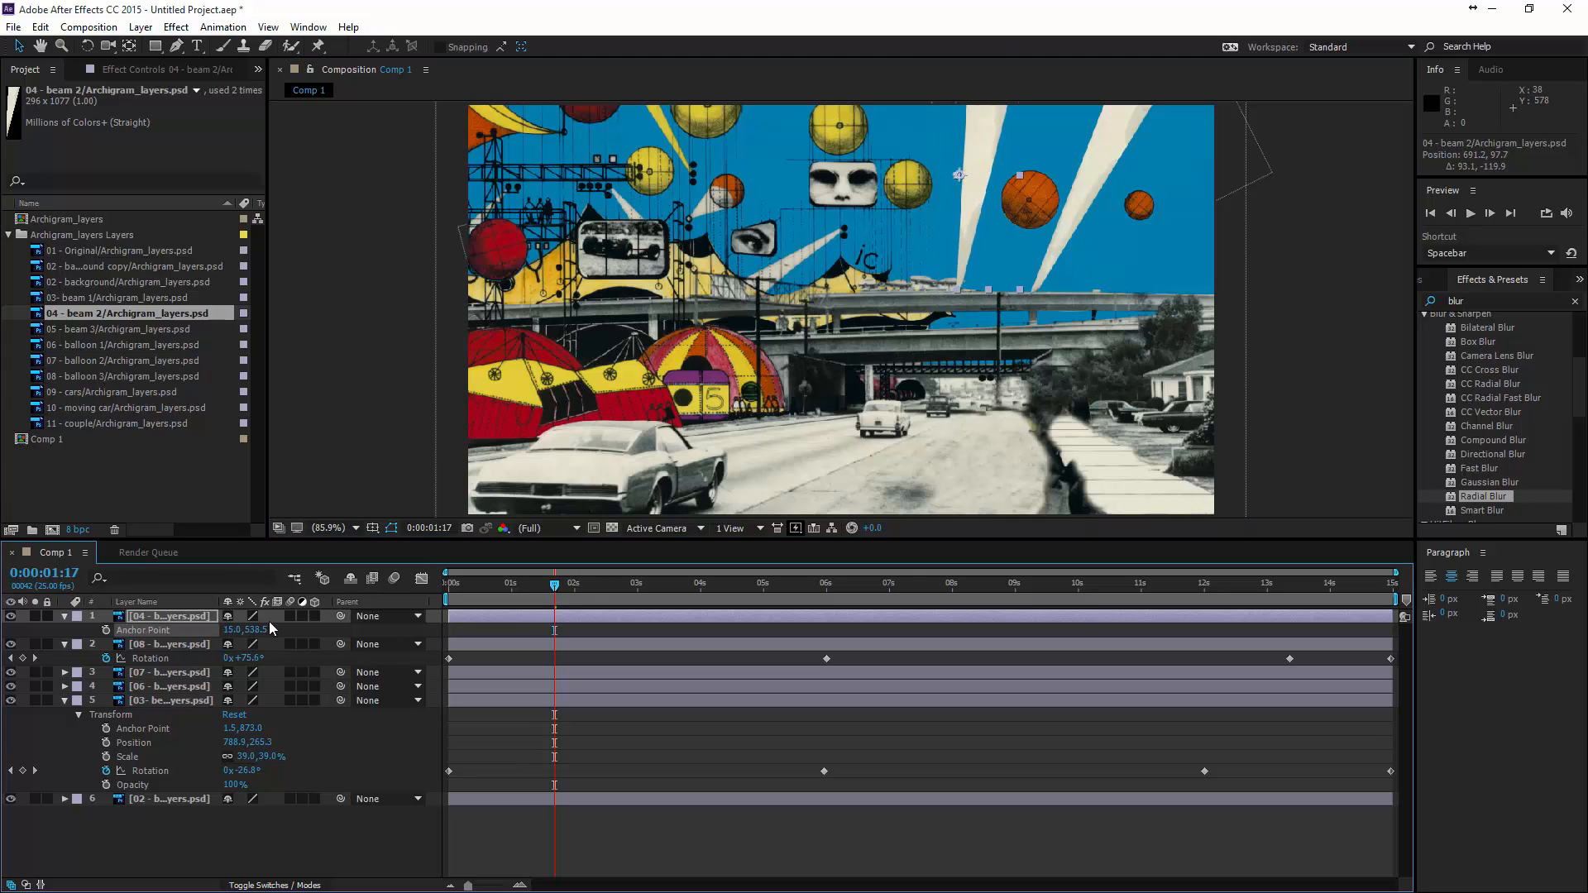
drag(240, 630, 625, 679)
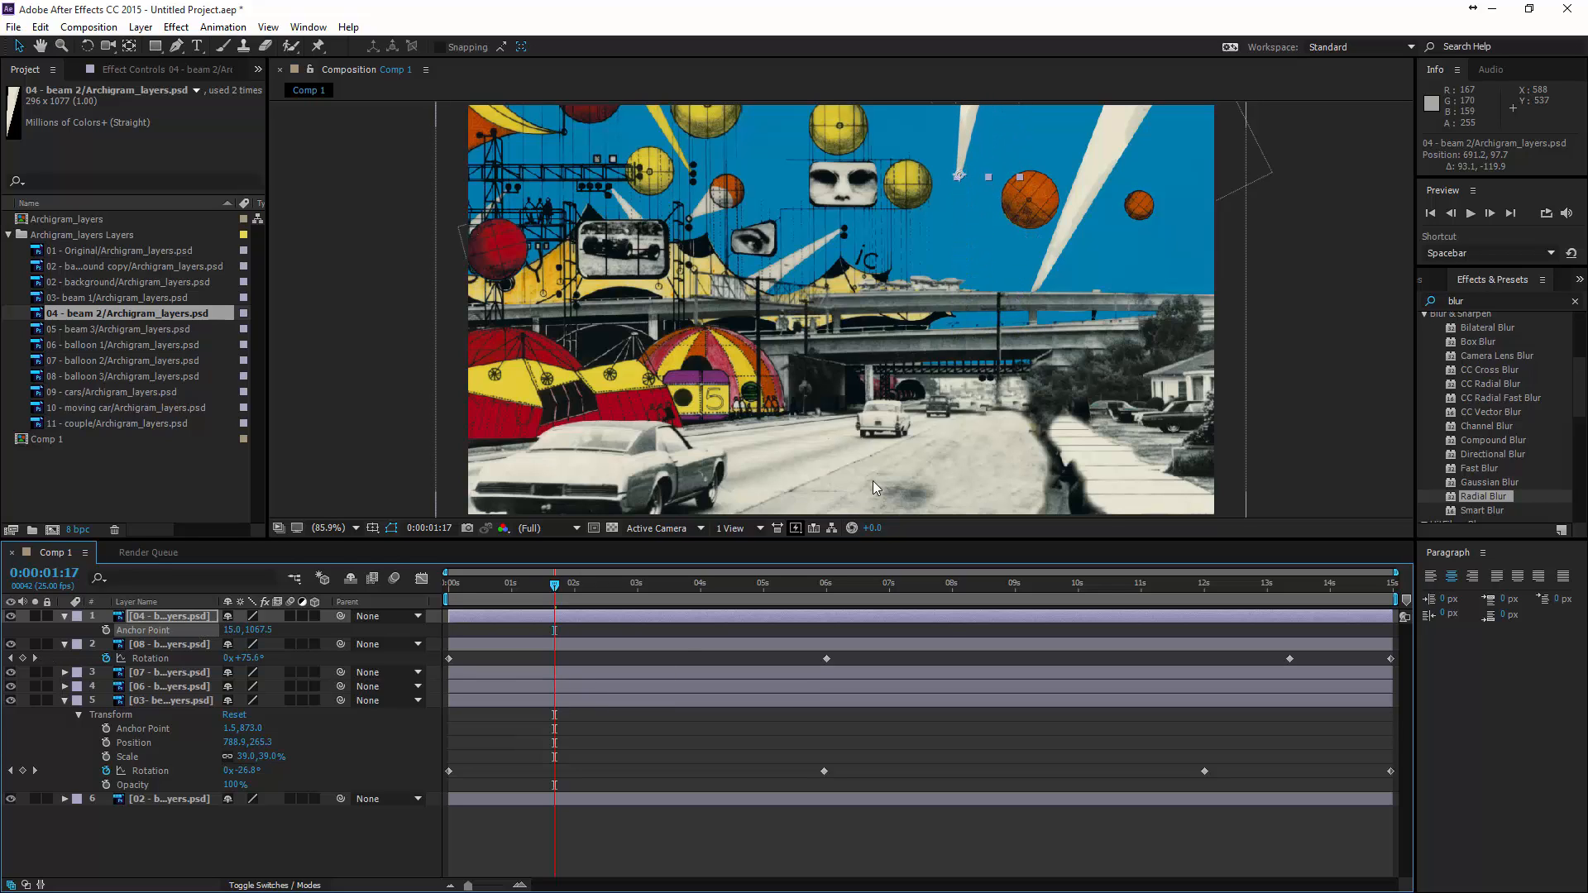
drag(956, 168, 904, 273)
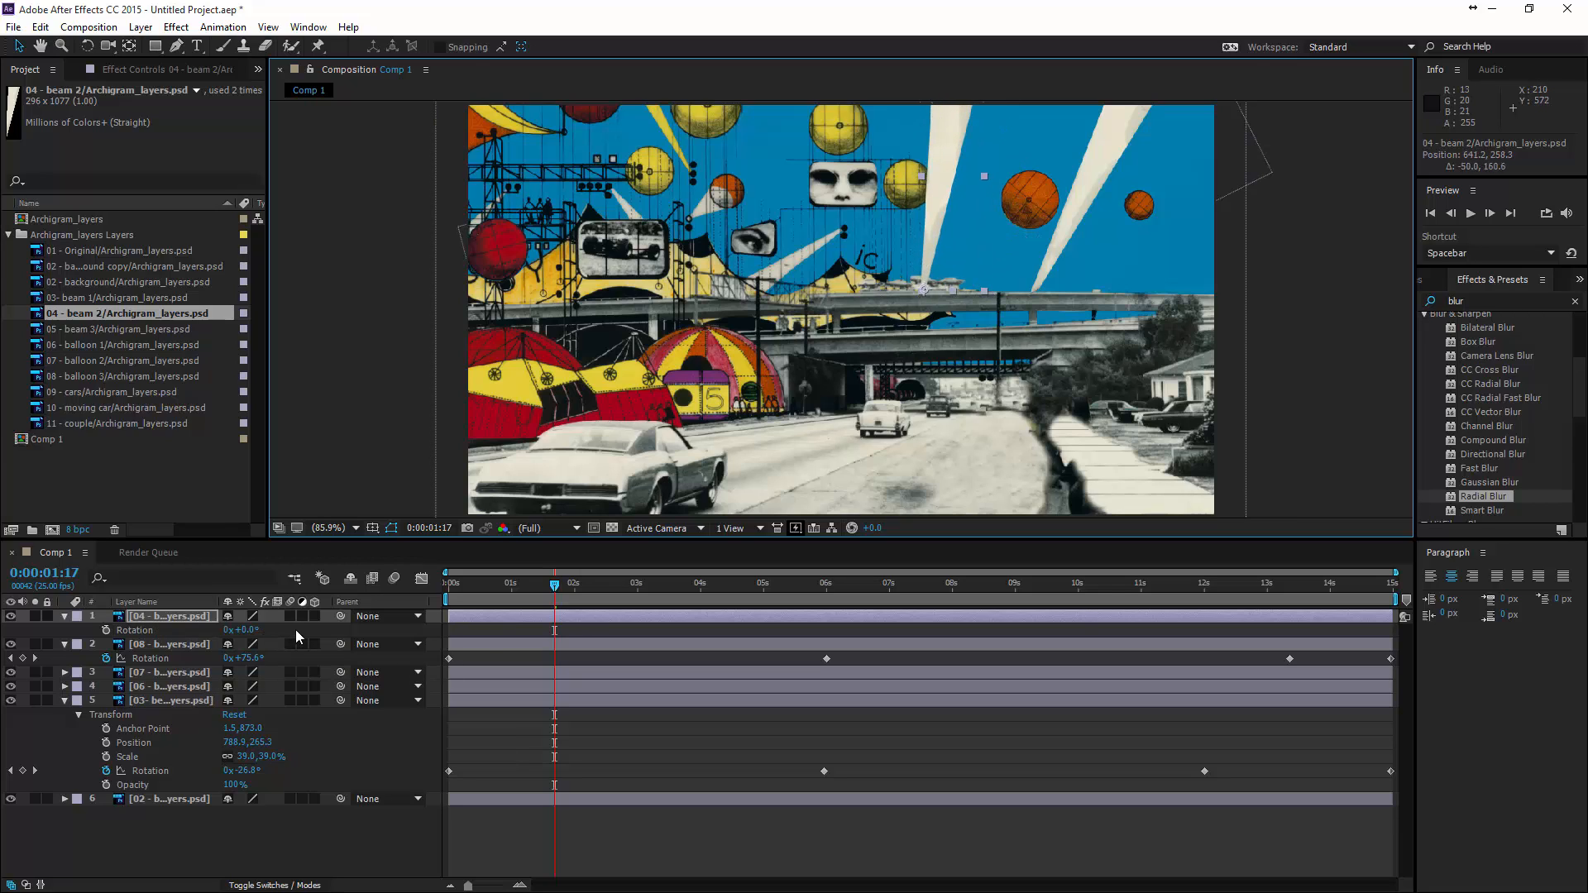
- Keyframe beam 2's rotation at 0° at the start and -34° at 0:00:14:24, and preview the animation
drag(555, 589, 429, 616)
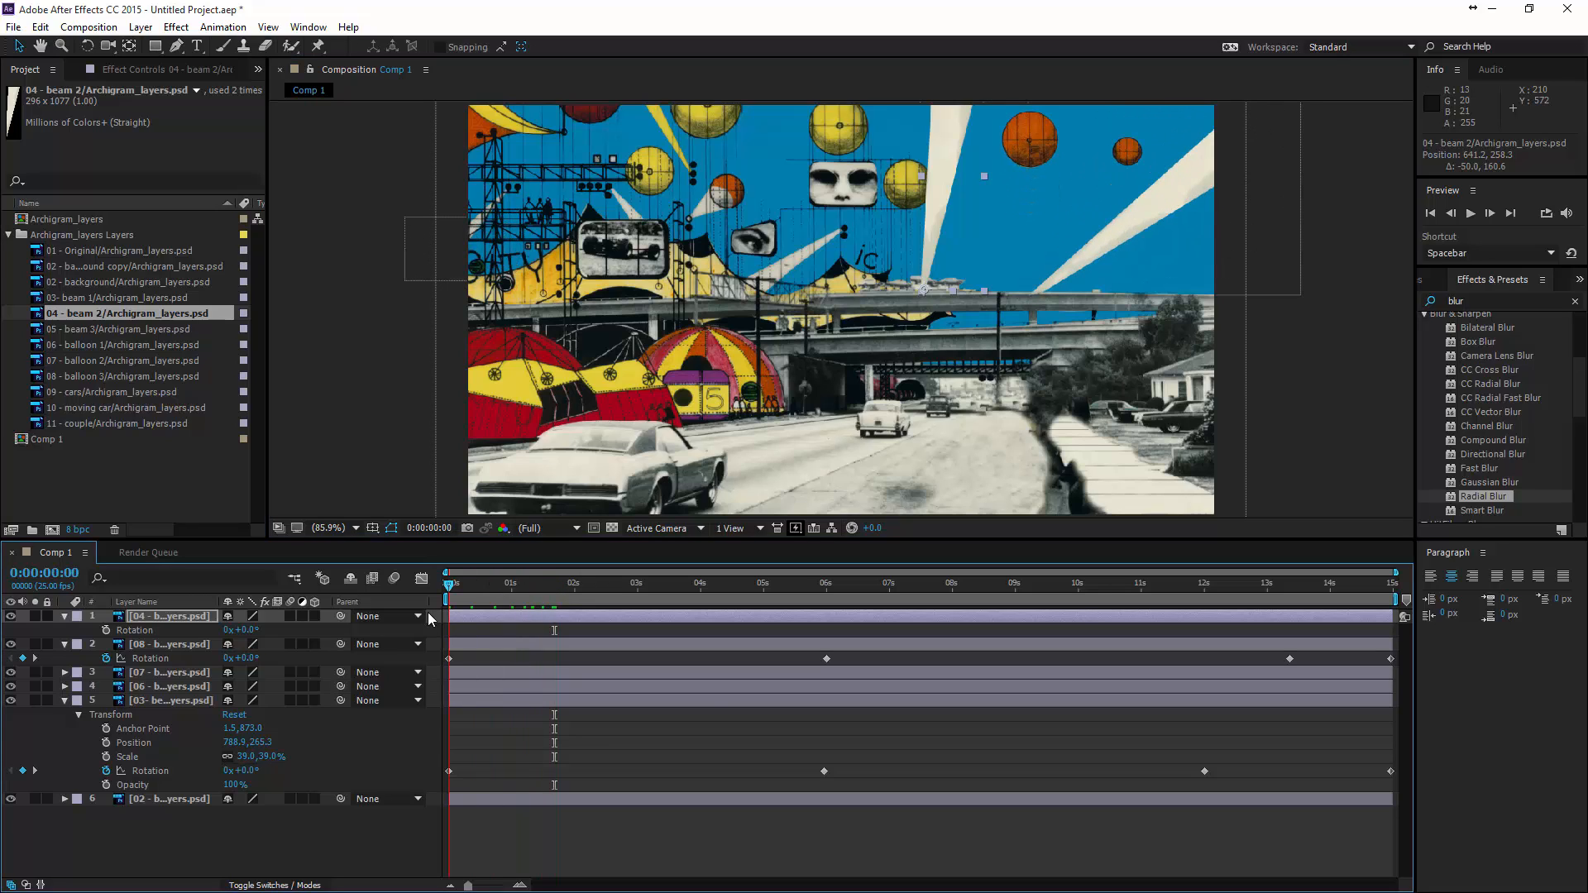
click(108, 630)
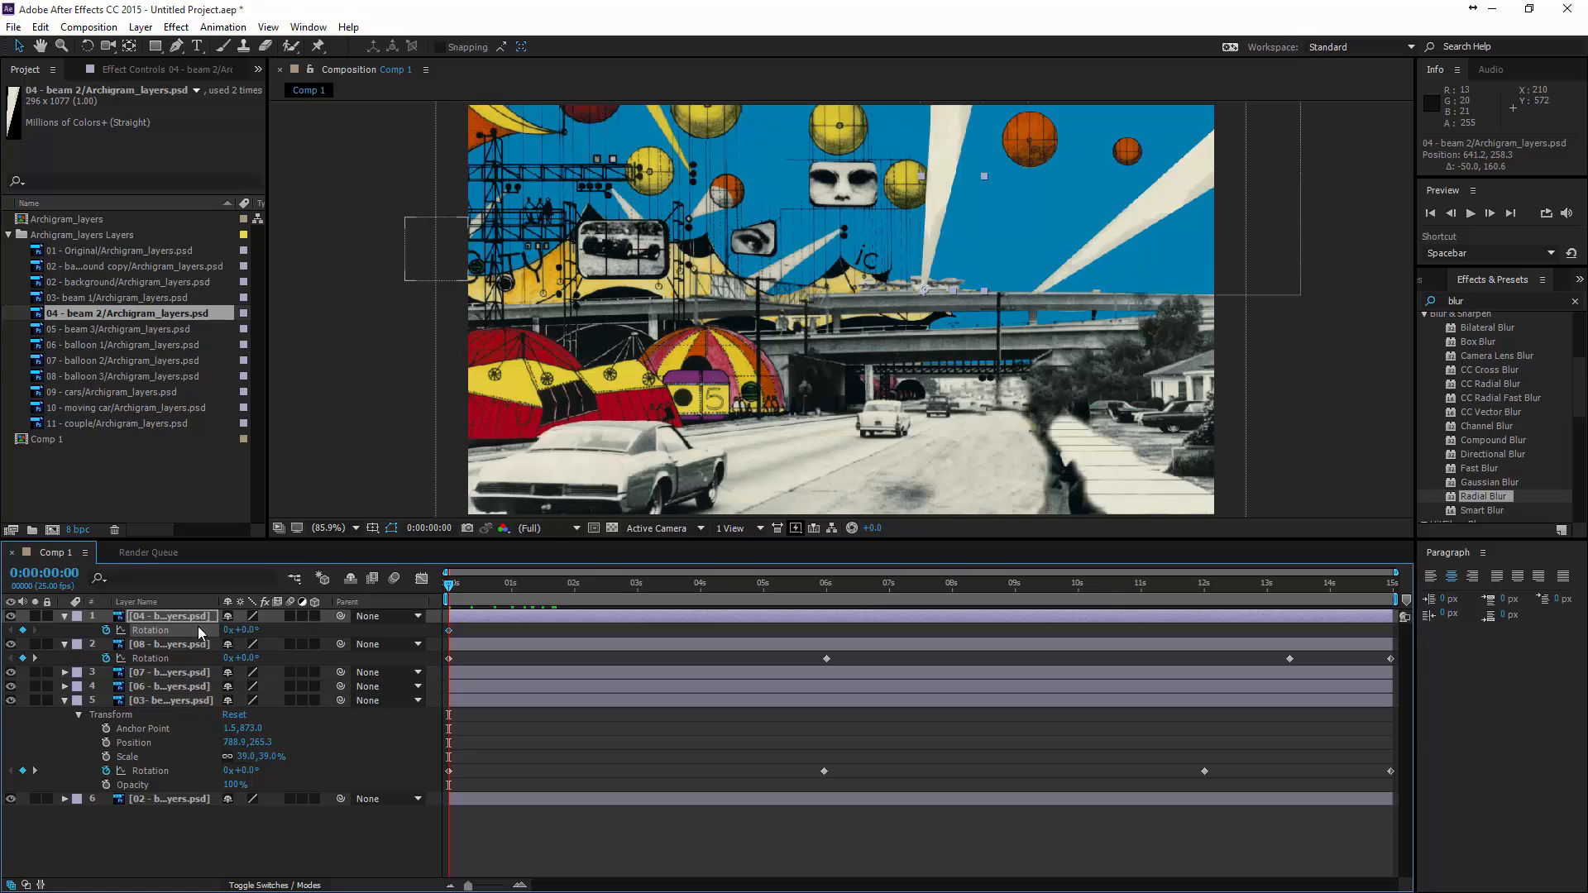
drag(449, 589, 1404, 612)
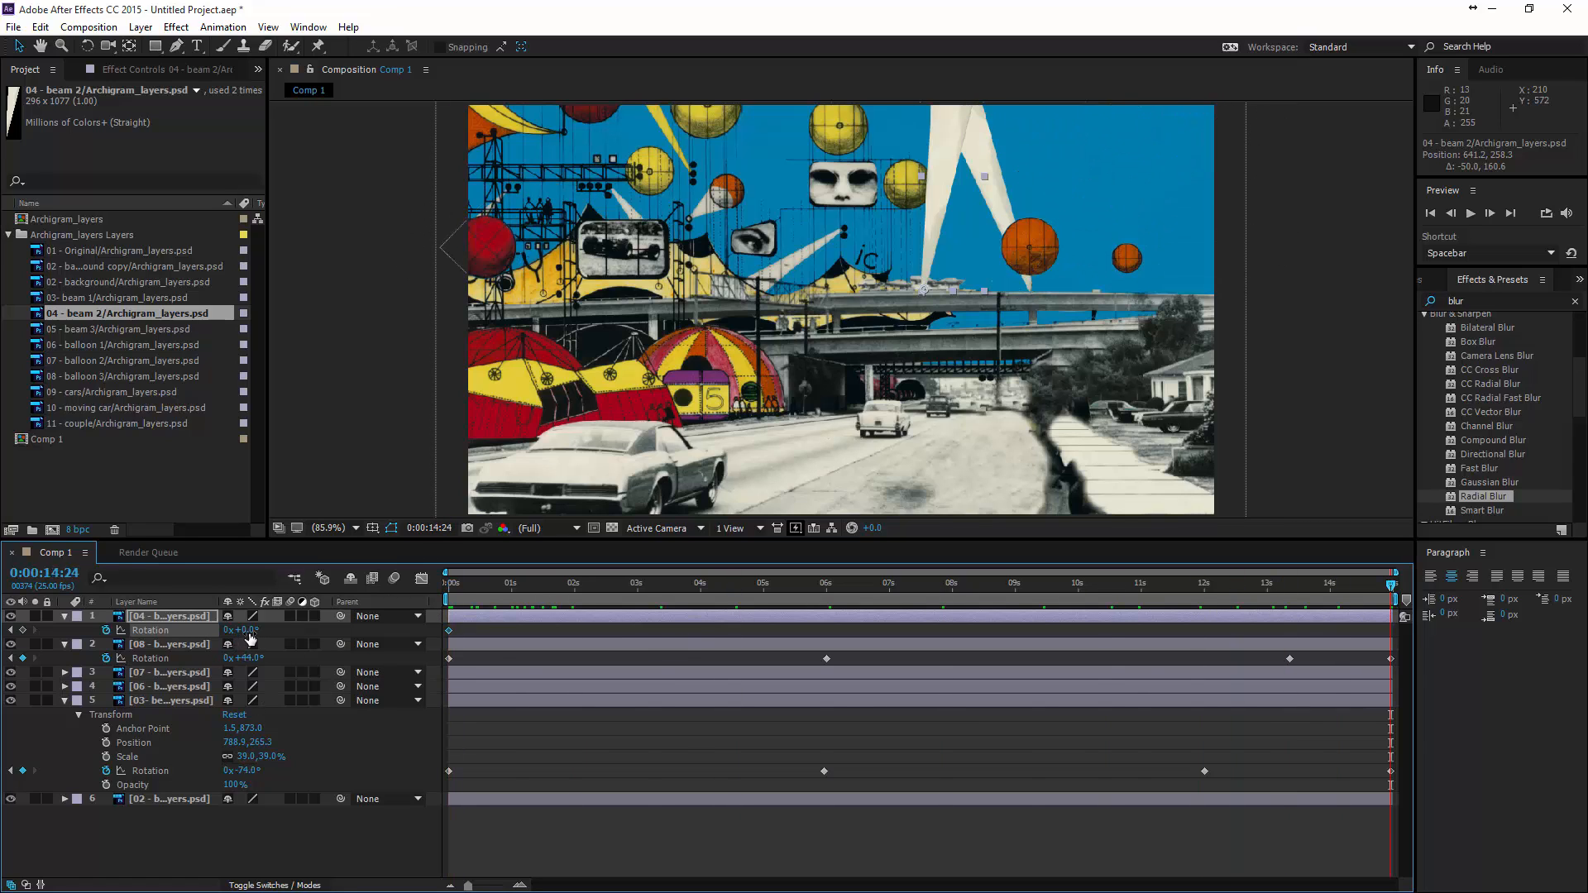
drag(248, 629, 214, 629)
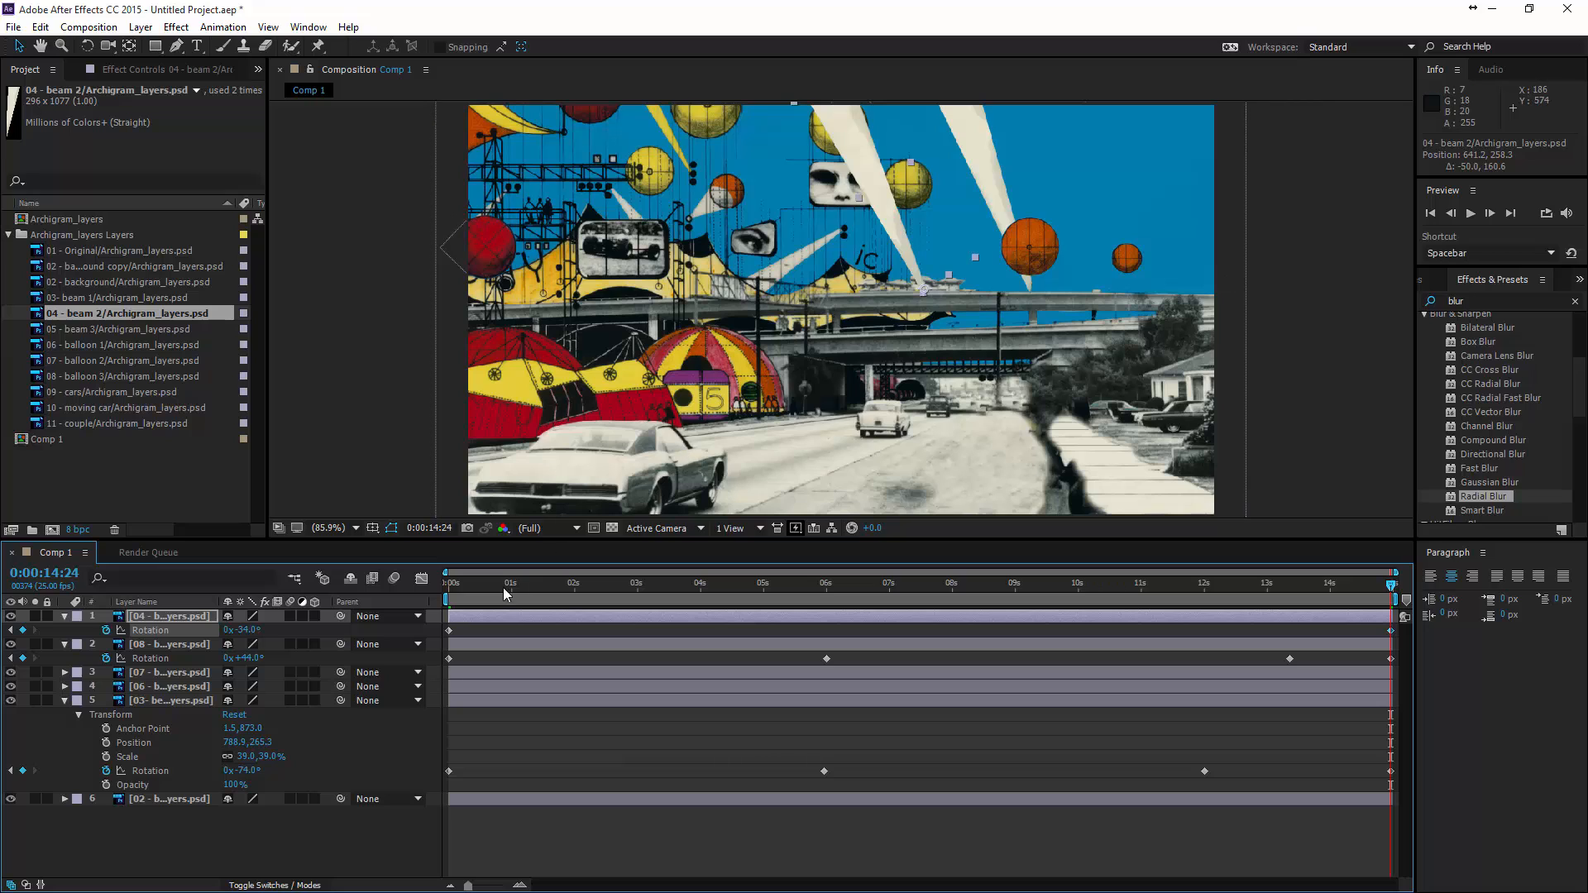
key(space)
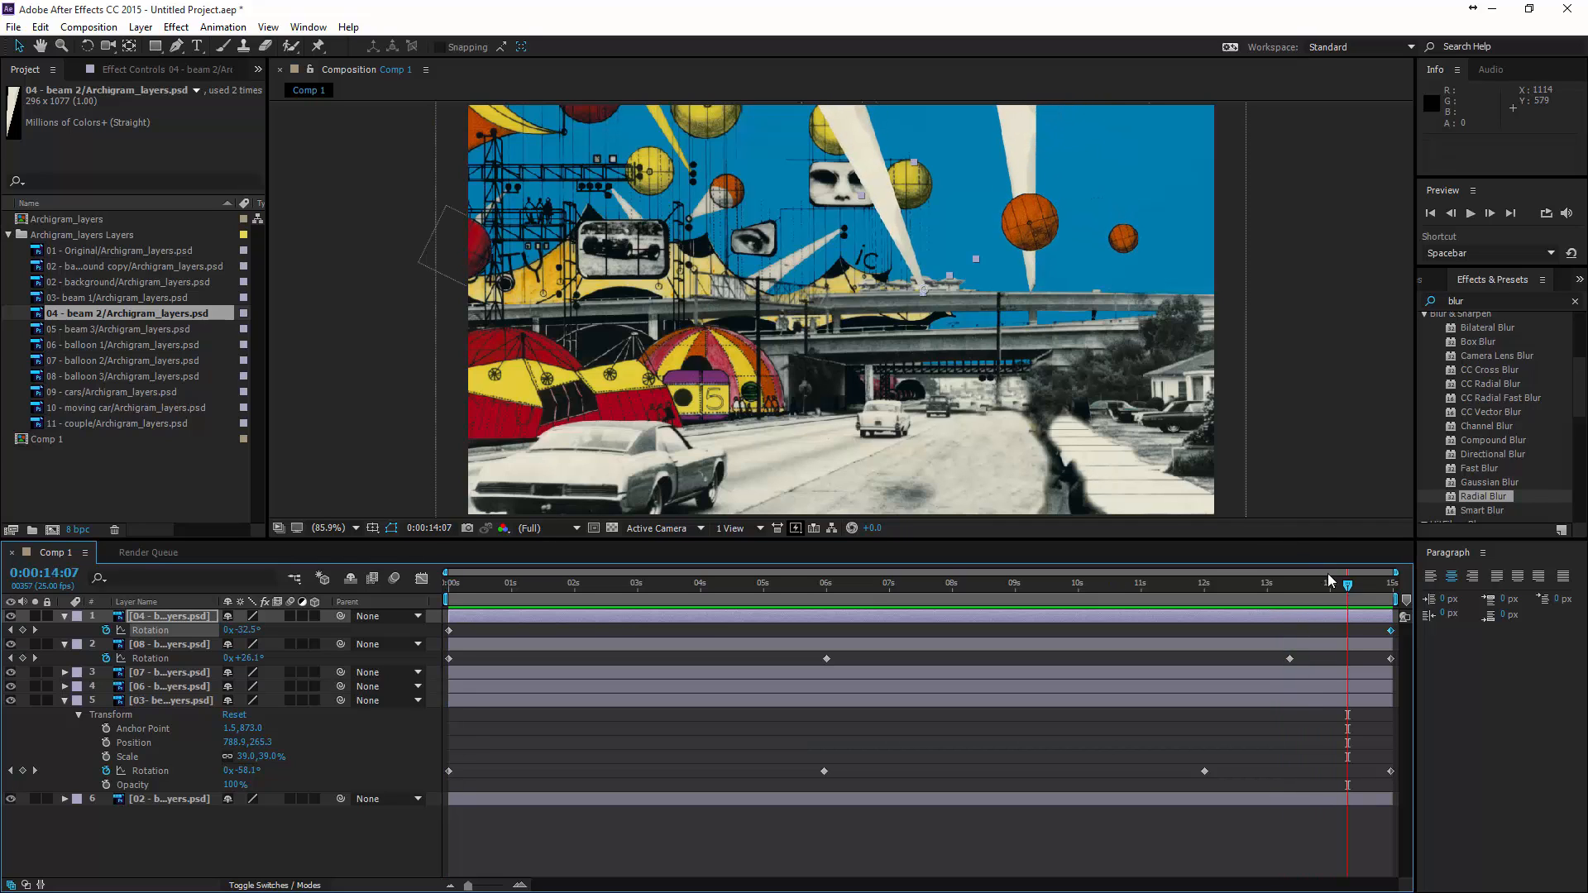
key(space)
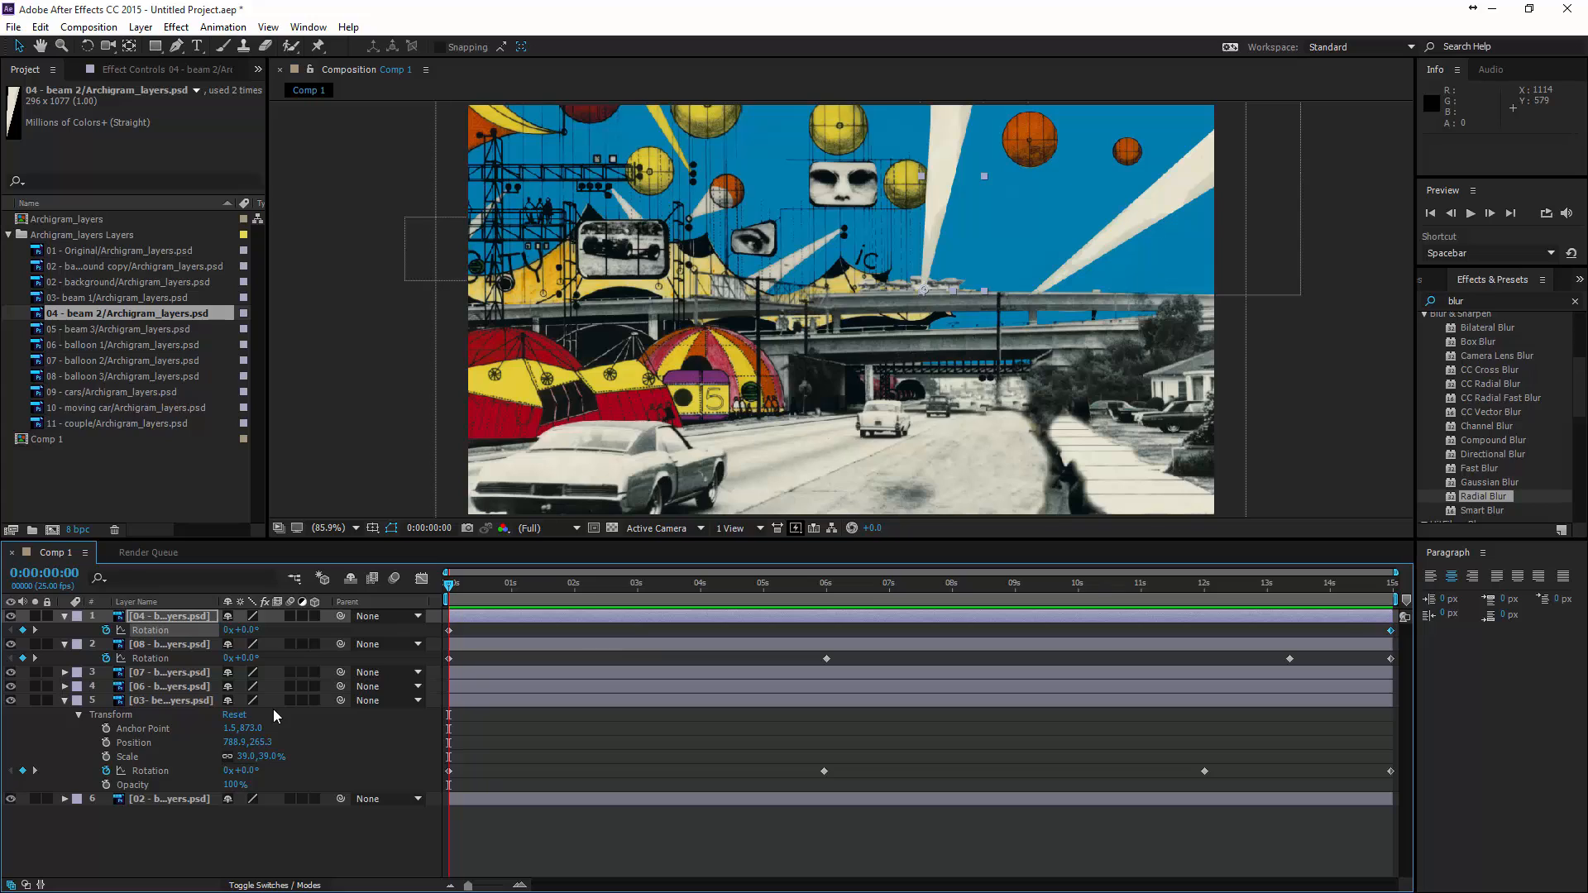
- Find the Radial Blur effect by searching for "blur" and apply it to the beam 2 layer
click(154, 622)
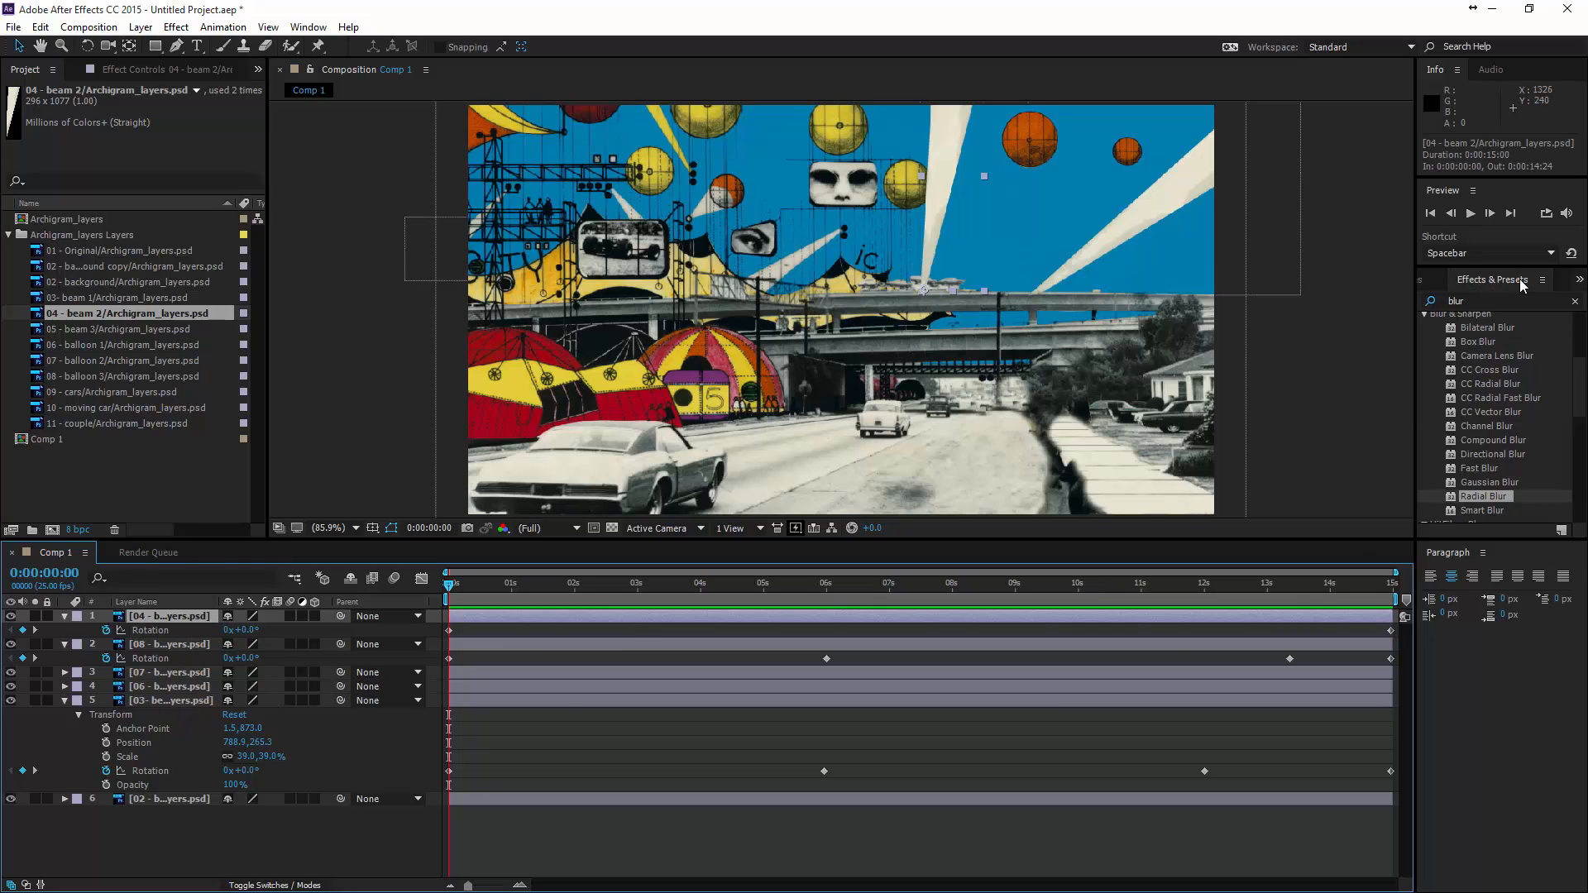
click(1462, 300)
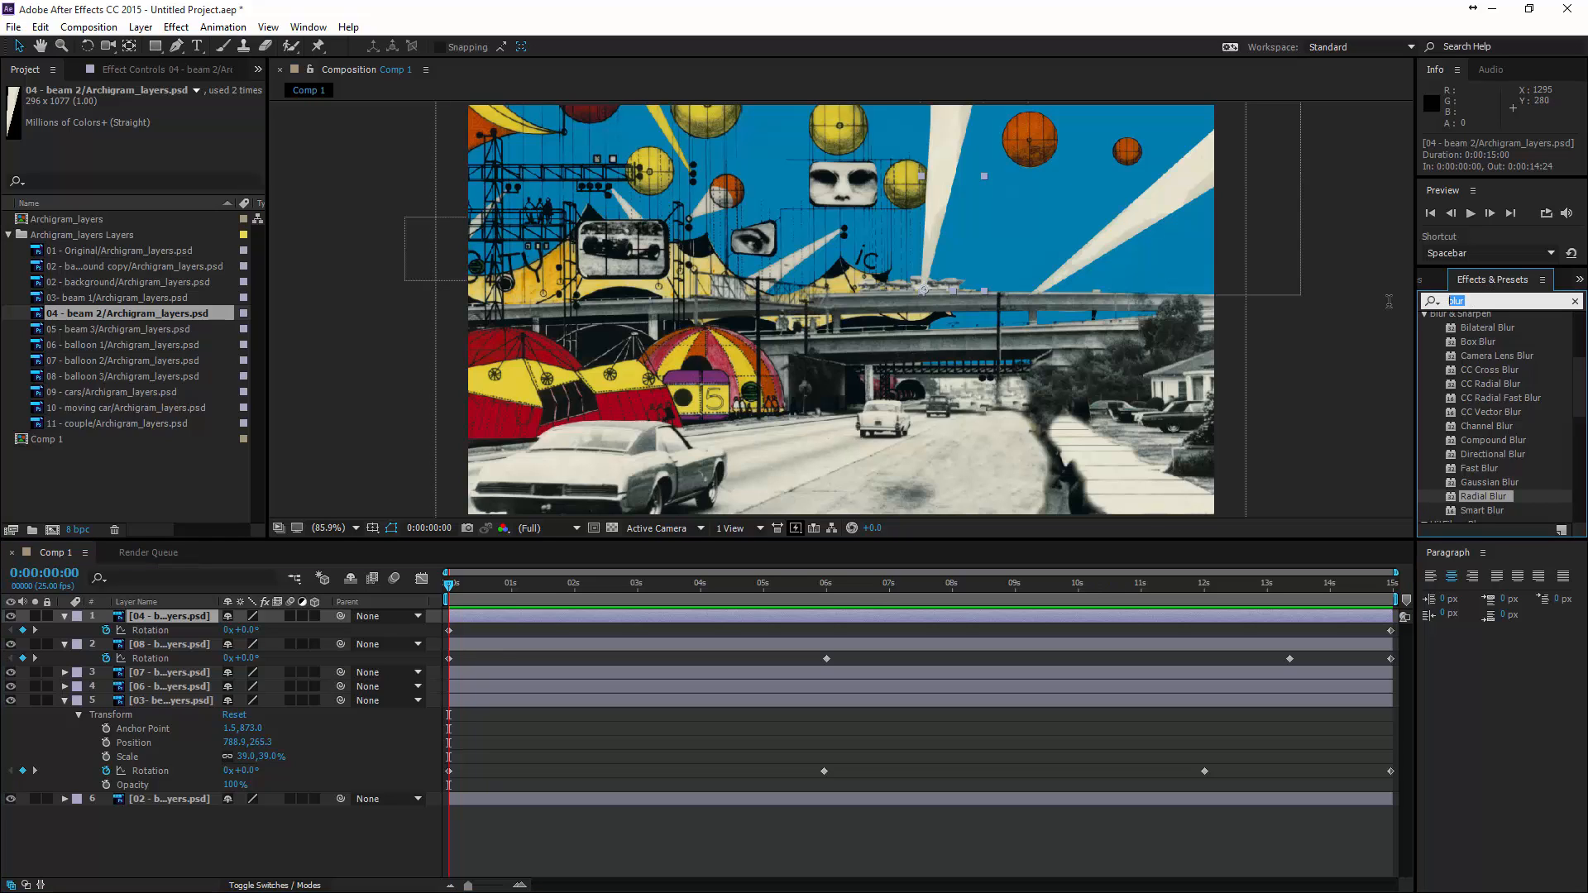
text(blur)
drag(1482, 496, 943, 230)
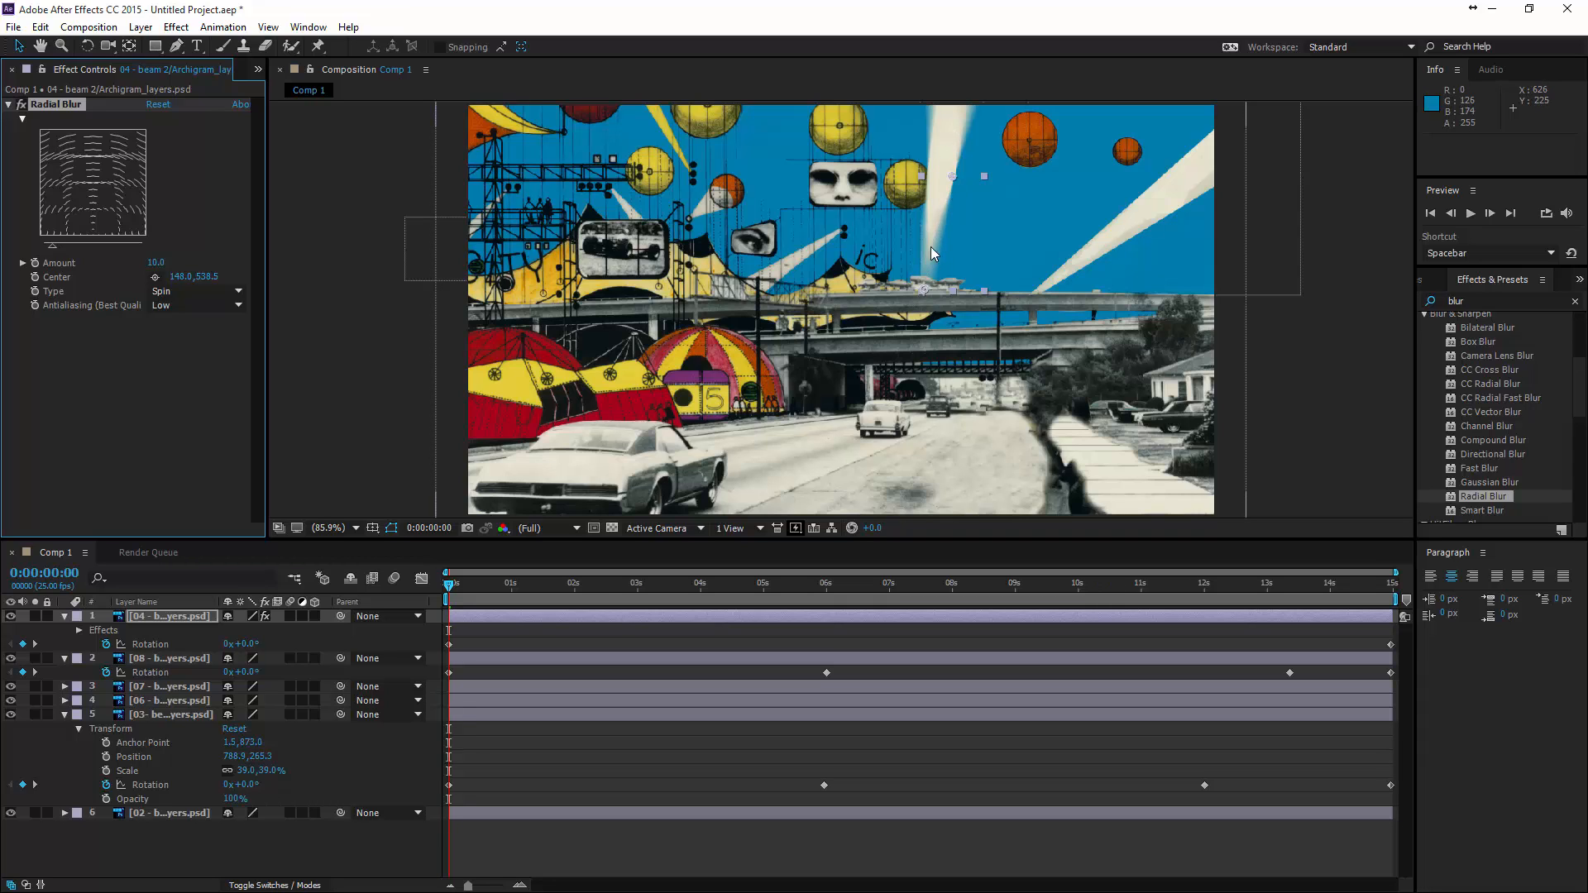
- Center beam 2's Radial Blur on the beam's narrow end at about 20, 1070, set the amount to 3 and check it in motion
drag(953, 176, 925, 290)
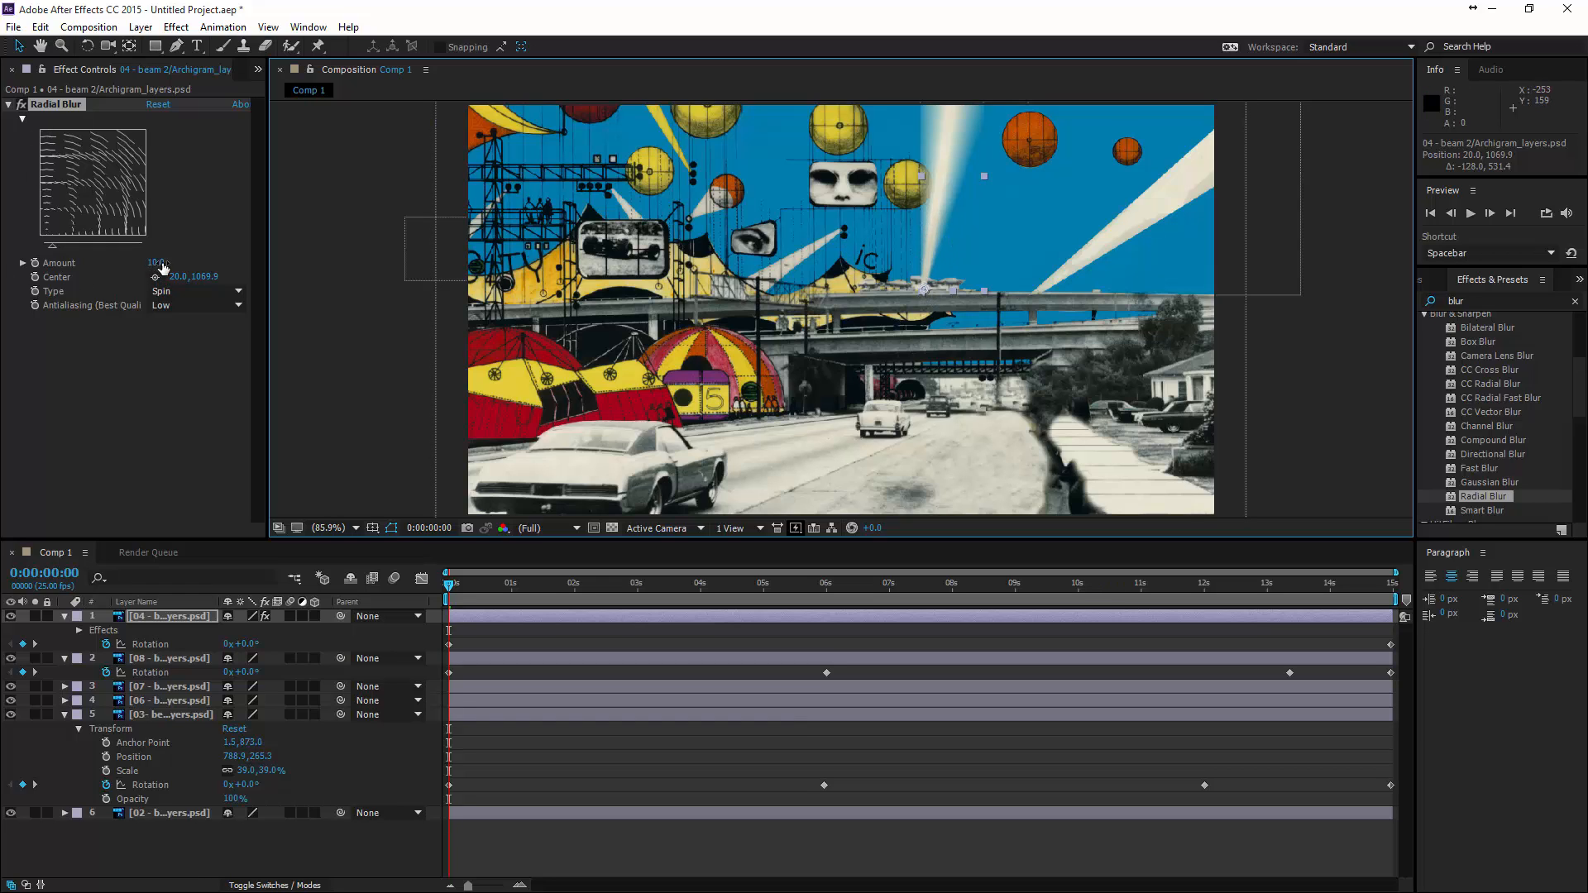
drag(157, 263, 158, 271)
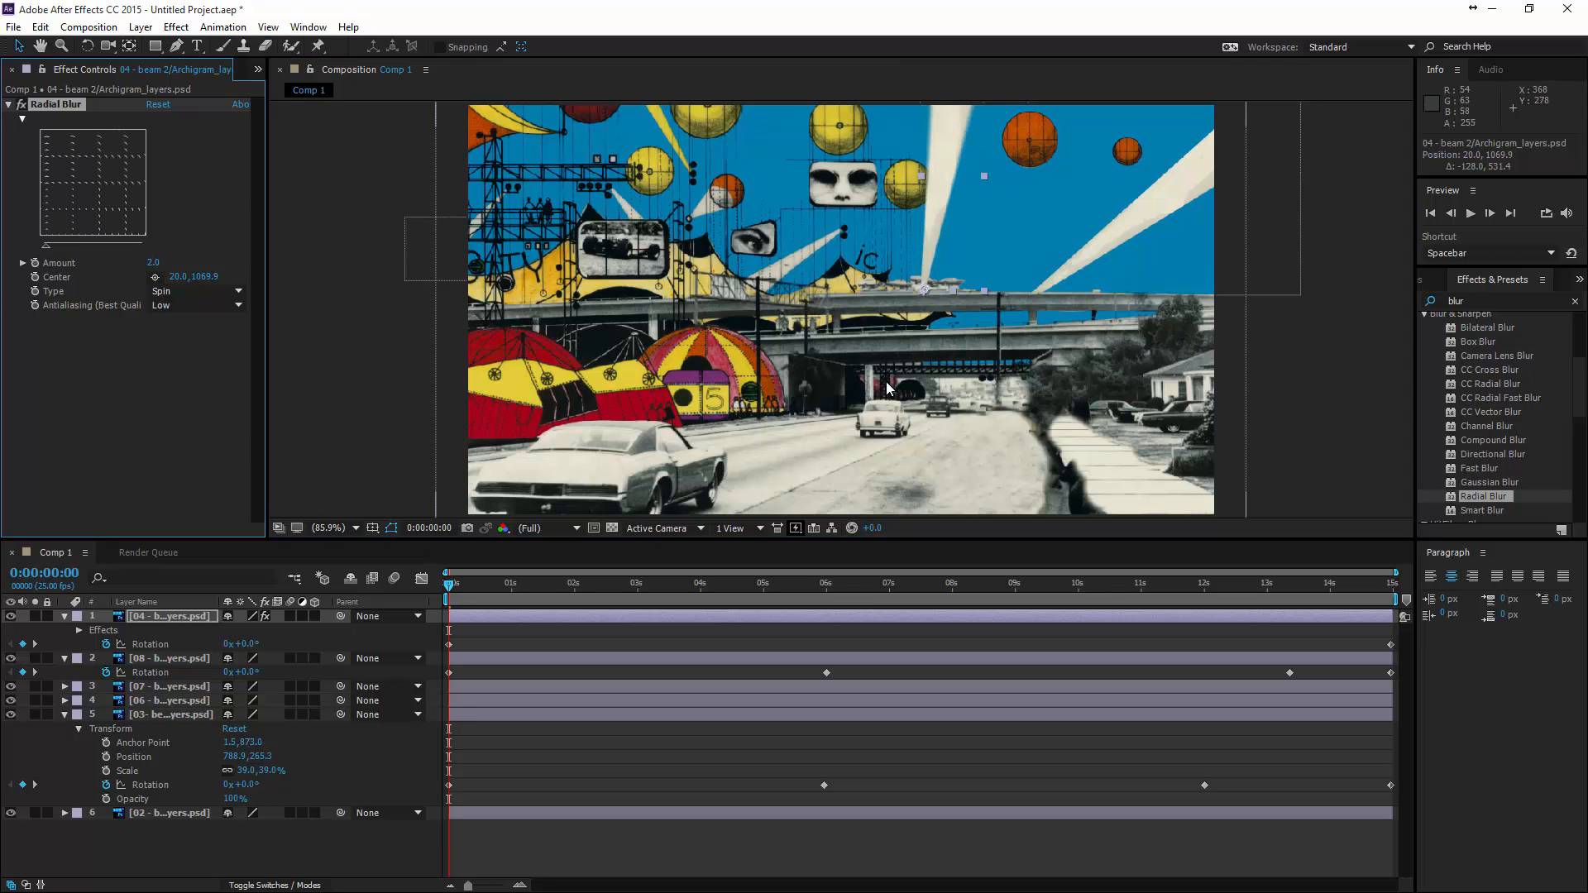
drag(451, 584, 539, 632)
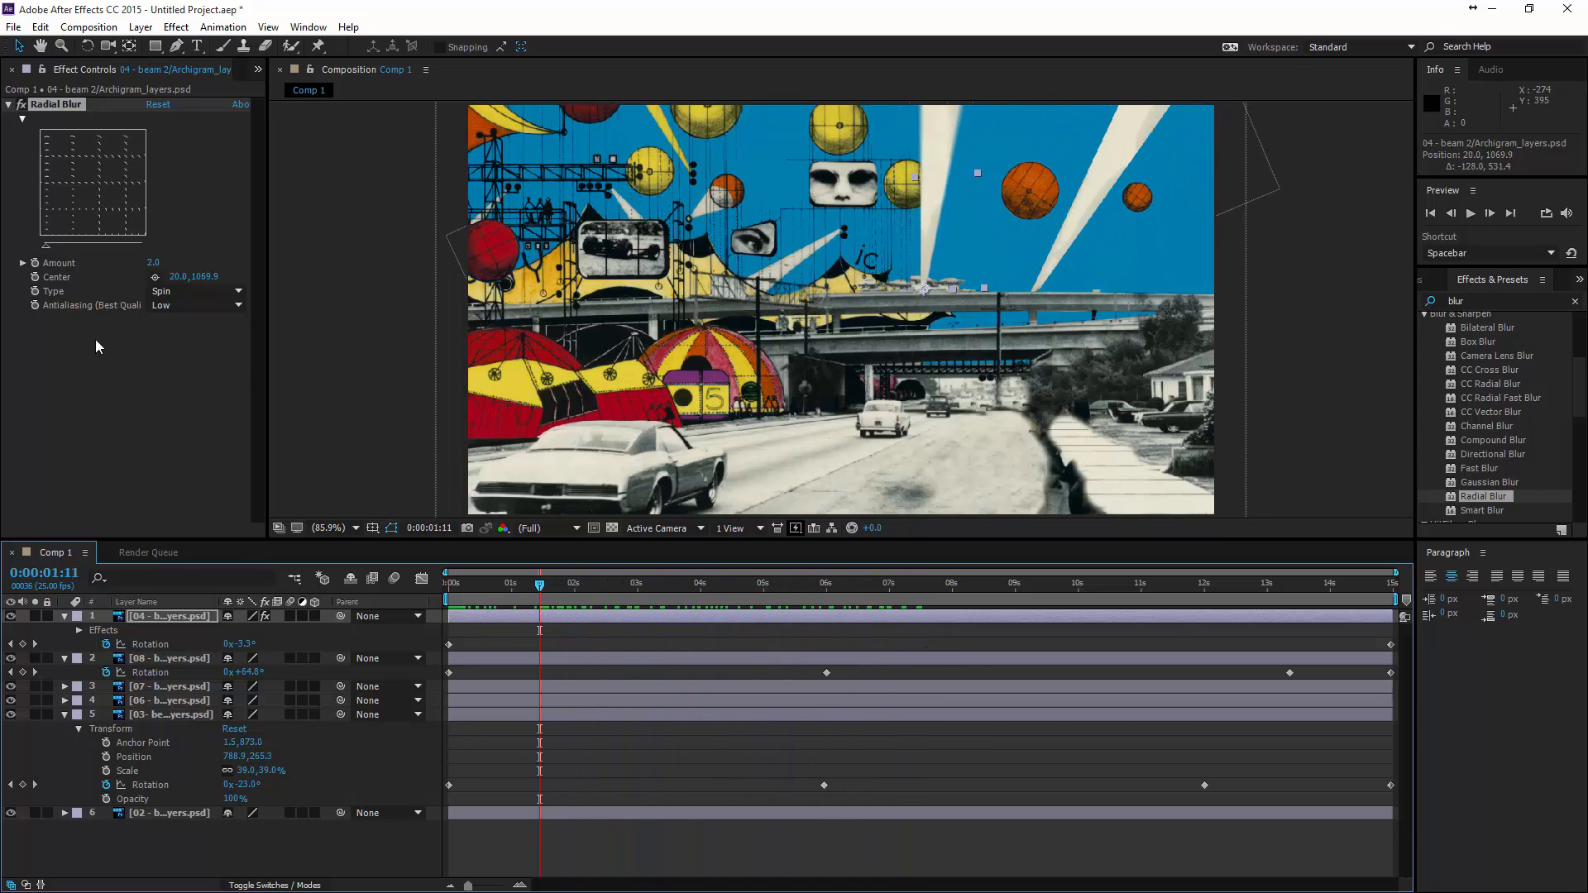
- Copy the Radial Blur effect from beam 2 to beam 1 and check the blurred beams back to the start of the timeline
click(52, 103)
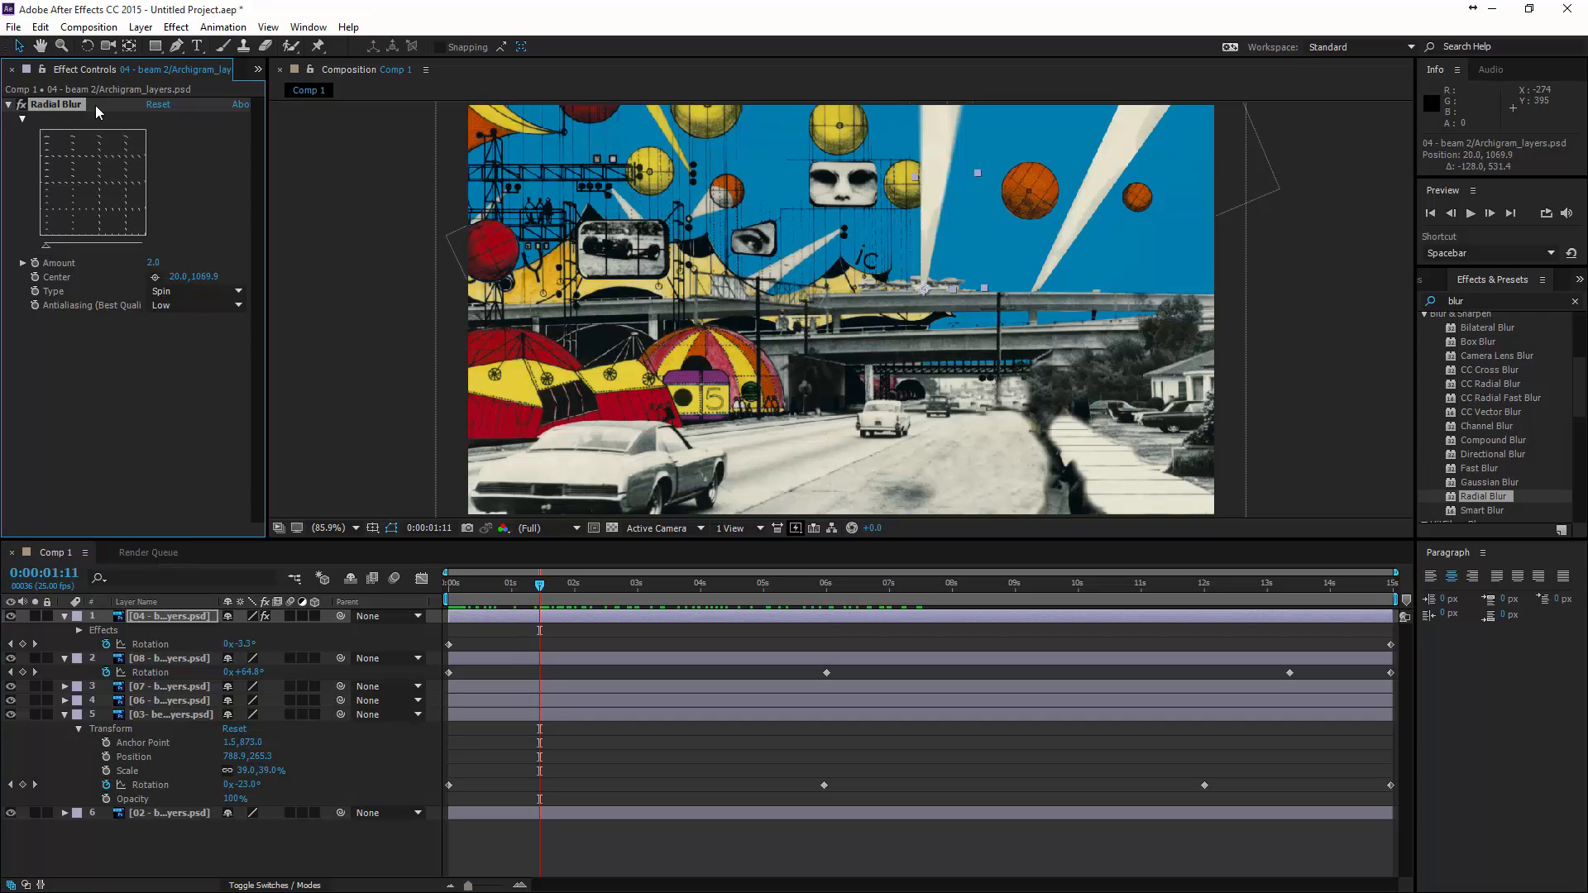
click(1089, 159)
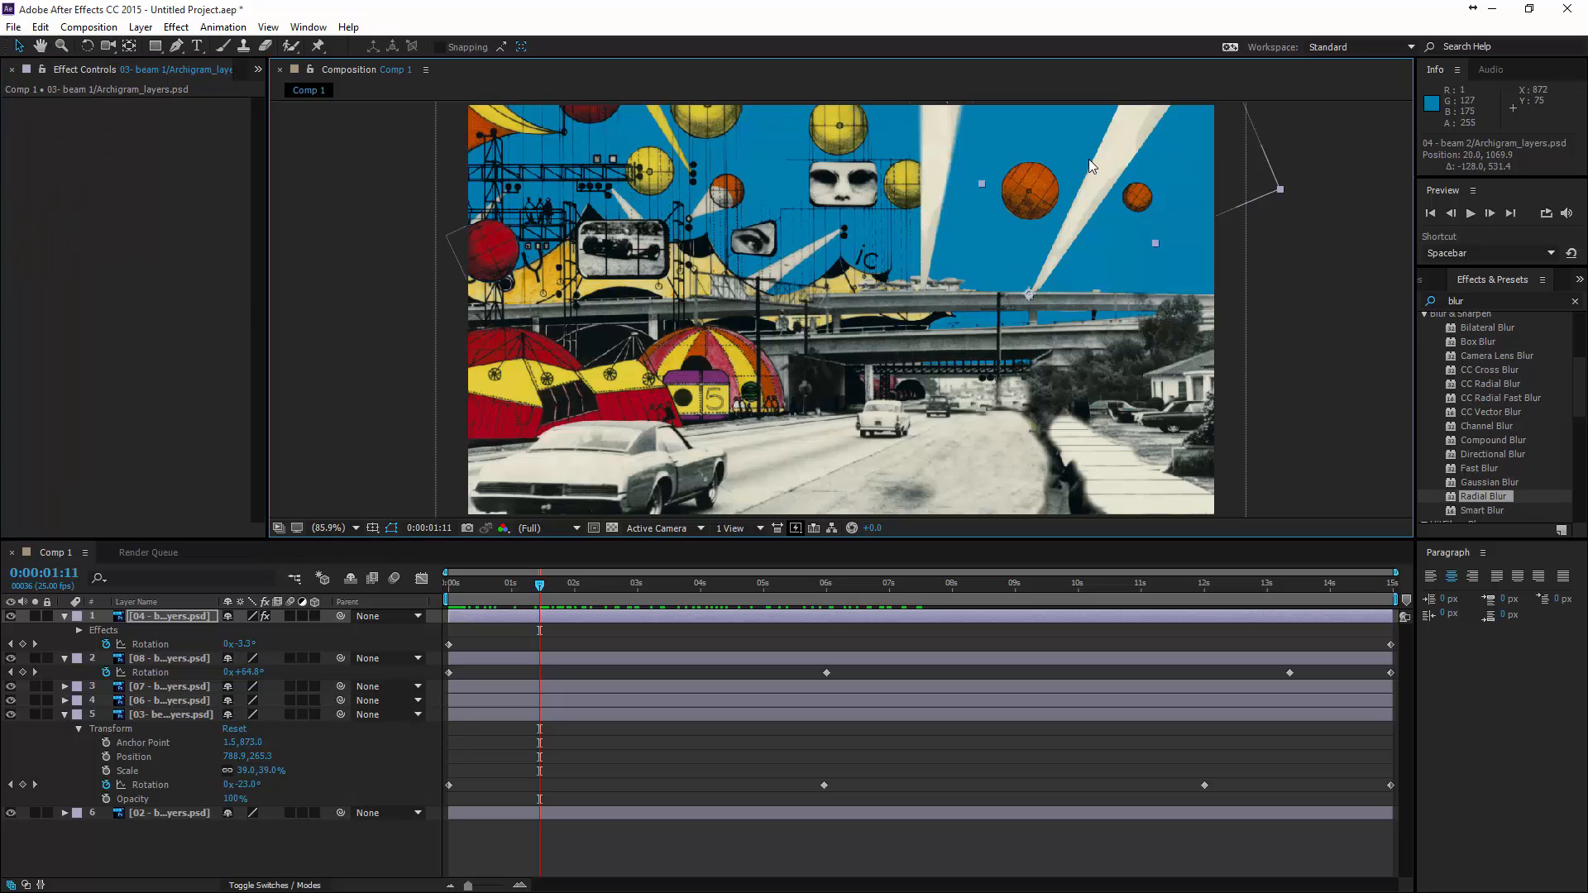
click(125, 167)
key(ctrl+v)
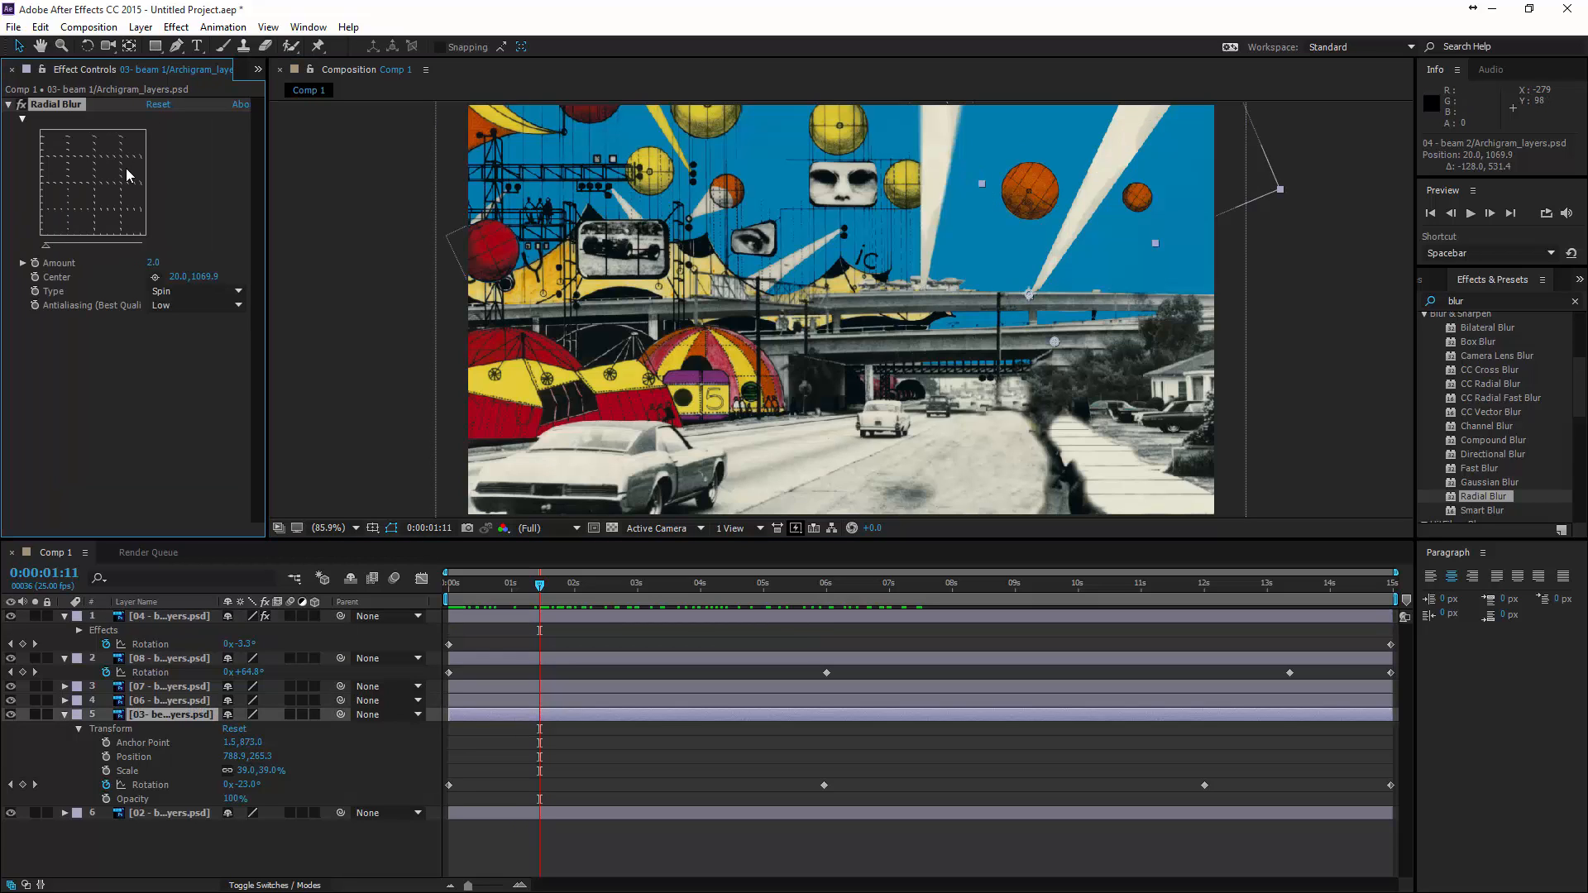
drag(538, 594, 447, 621)
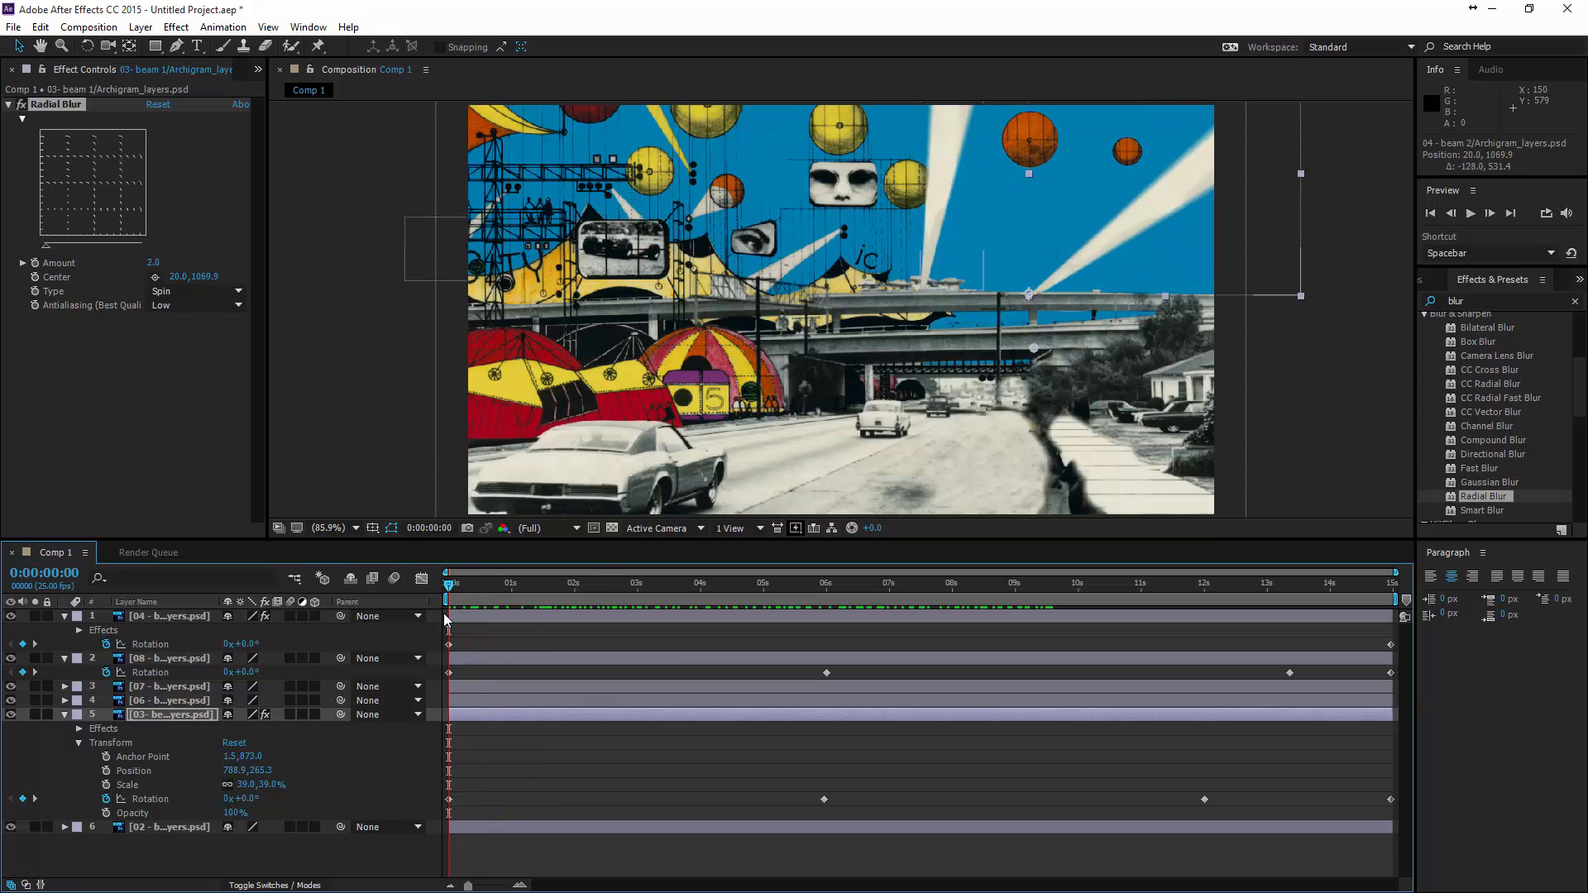
- Find the Color Correction Tint effect by searching for "tint" and apply it to the beam 2 layer
click(944, 157)
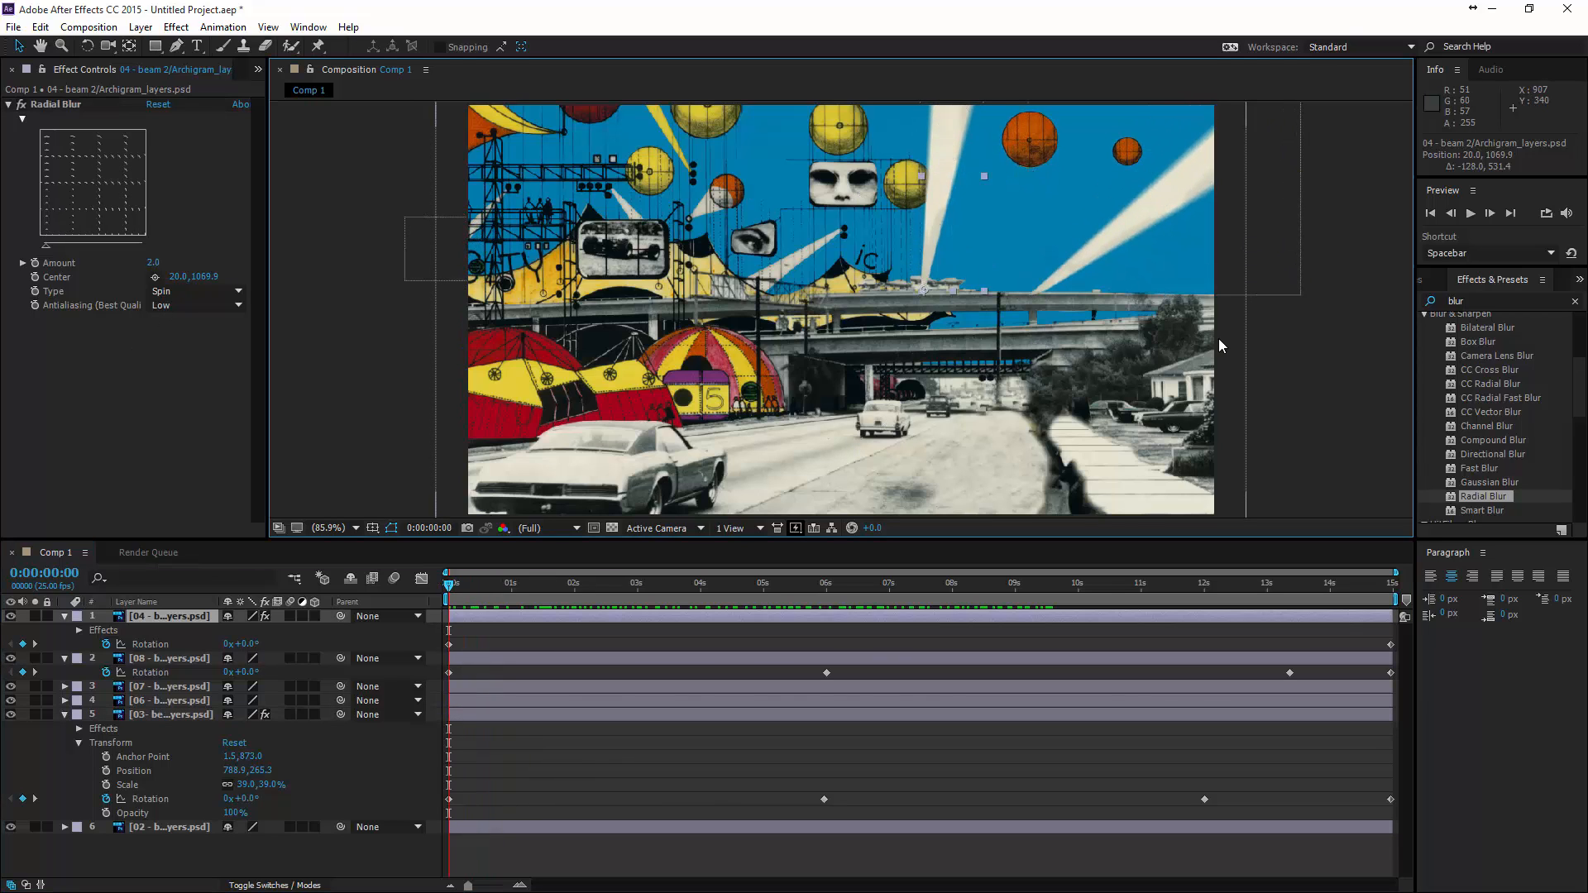
click(1409, 301)
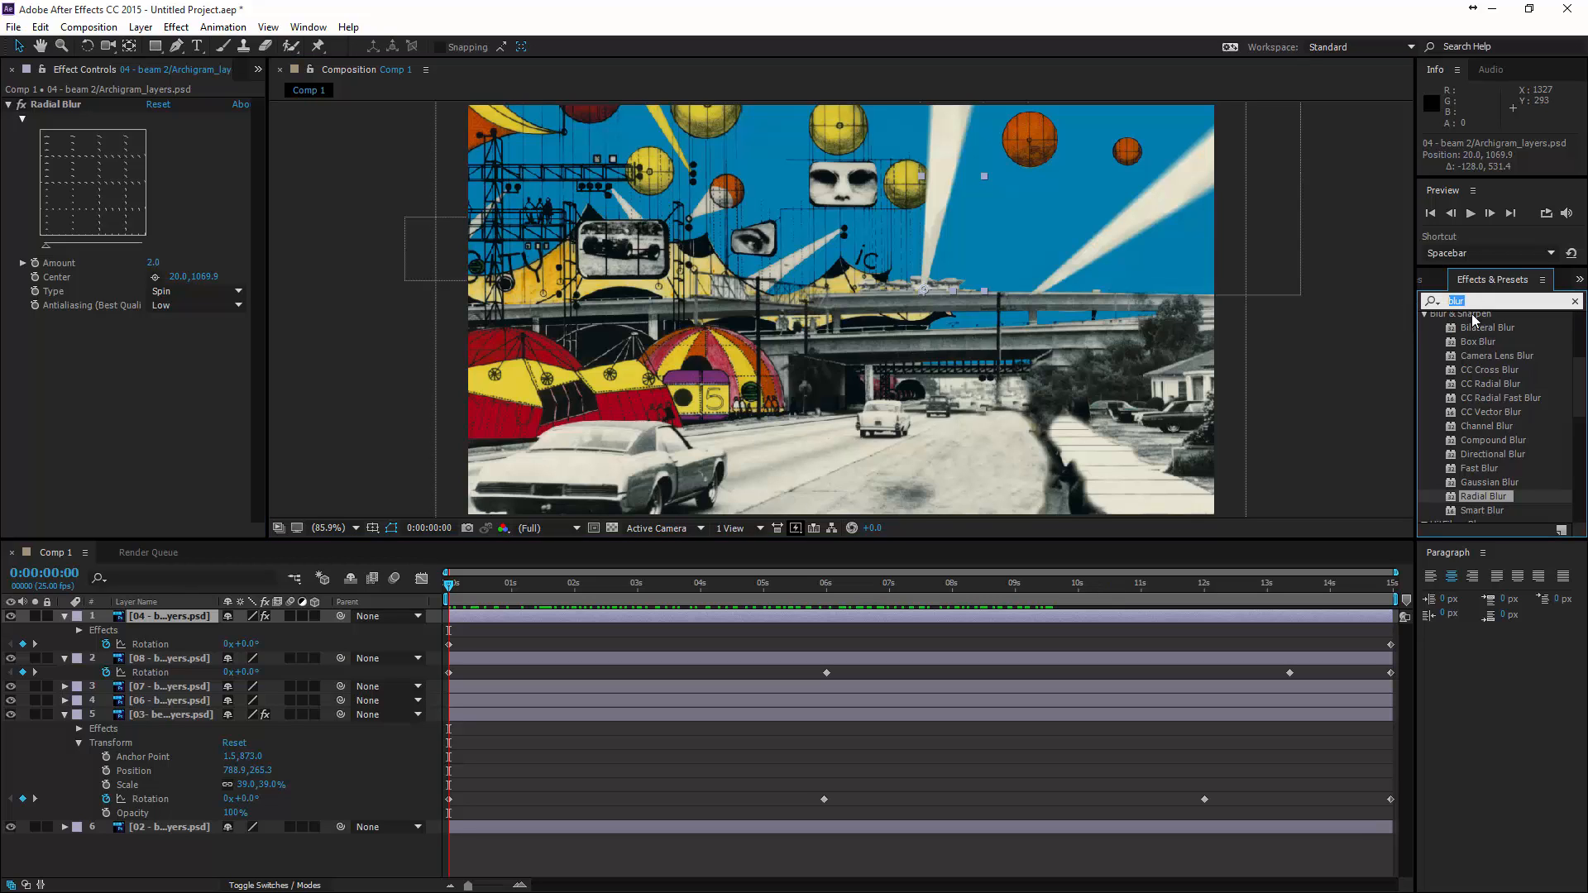
text(tint)
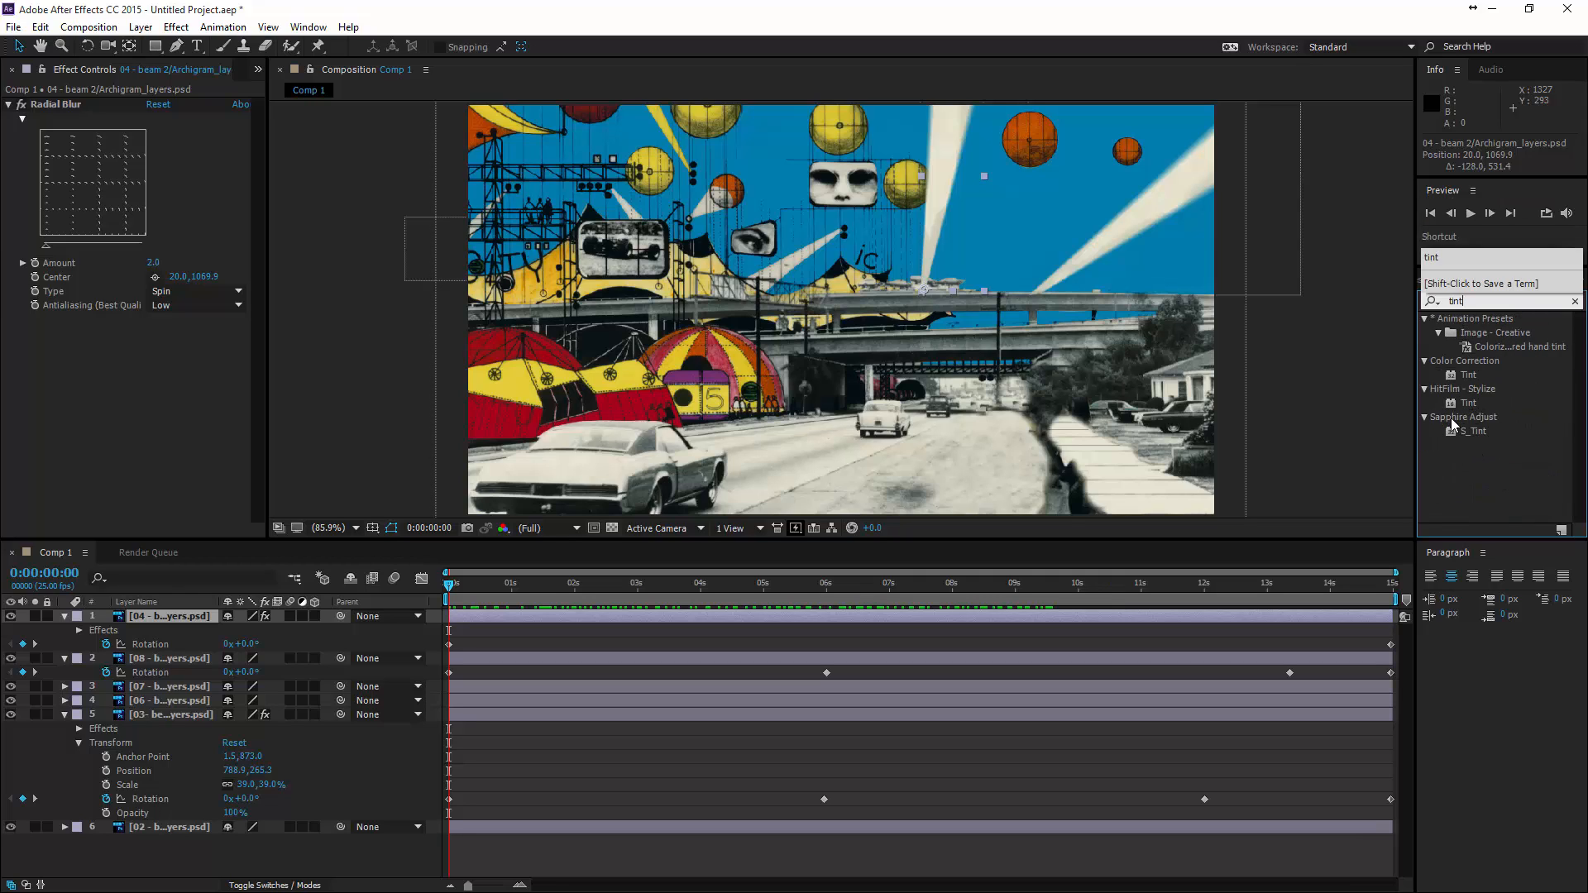
click(1470, 375)
click(1472, 375)
drag(1471, 374, 933, 169)
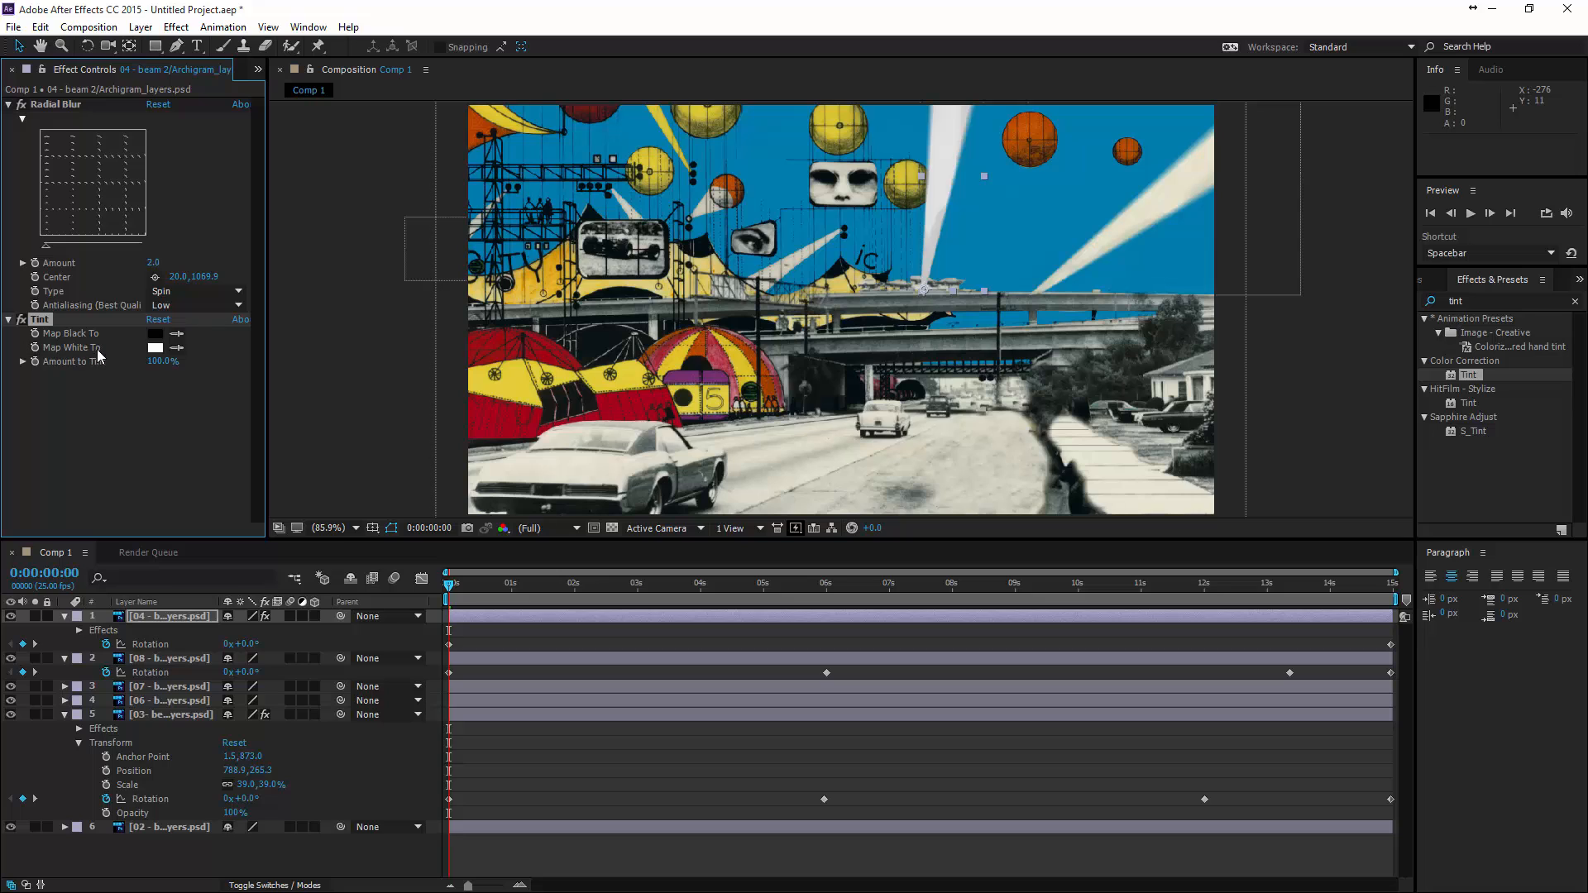
- Set the beam 2 Tint effect's Map White To colour to yellow FAEF39
click(154, 348)
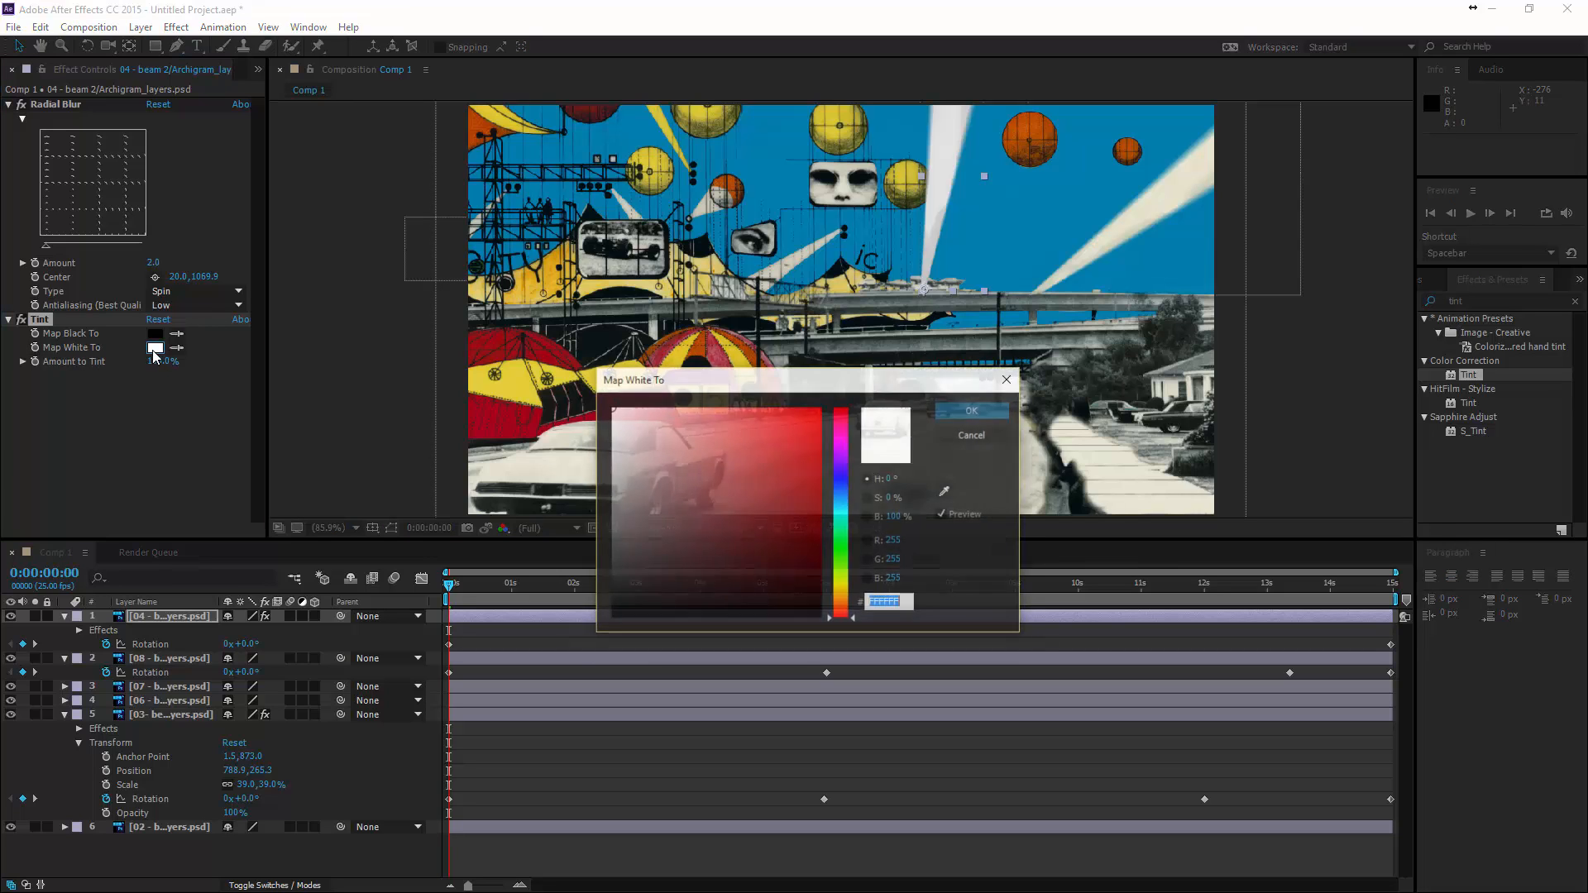
drag(839, 544, 837, 588)
mouse_move(753, 472)
mouse_down()
mouse_move(745, 419)
mouse_move(773, 411)
mouse_up()
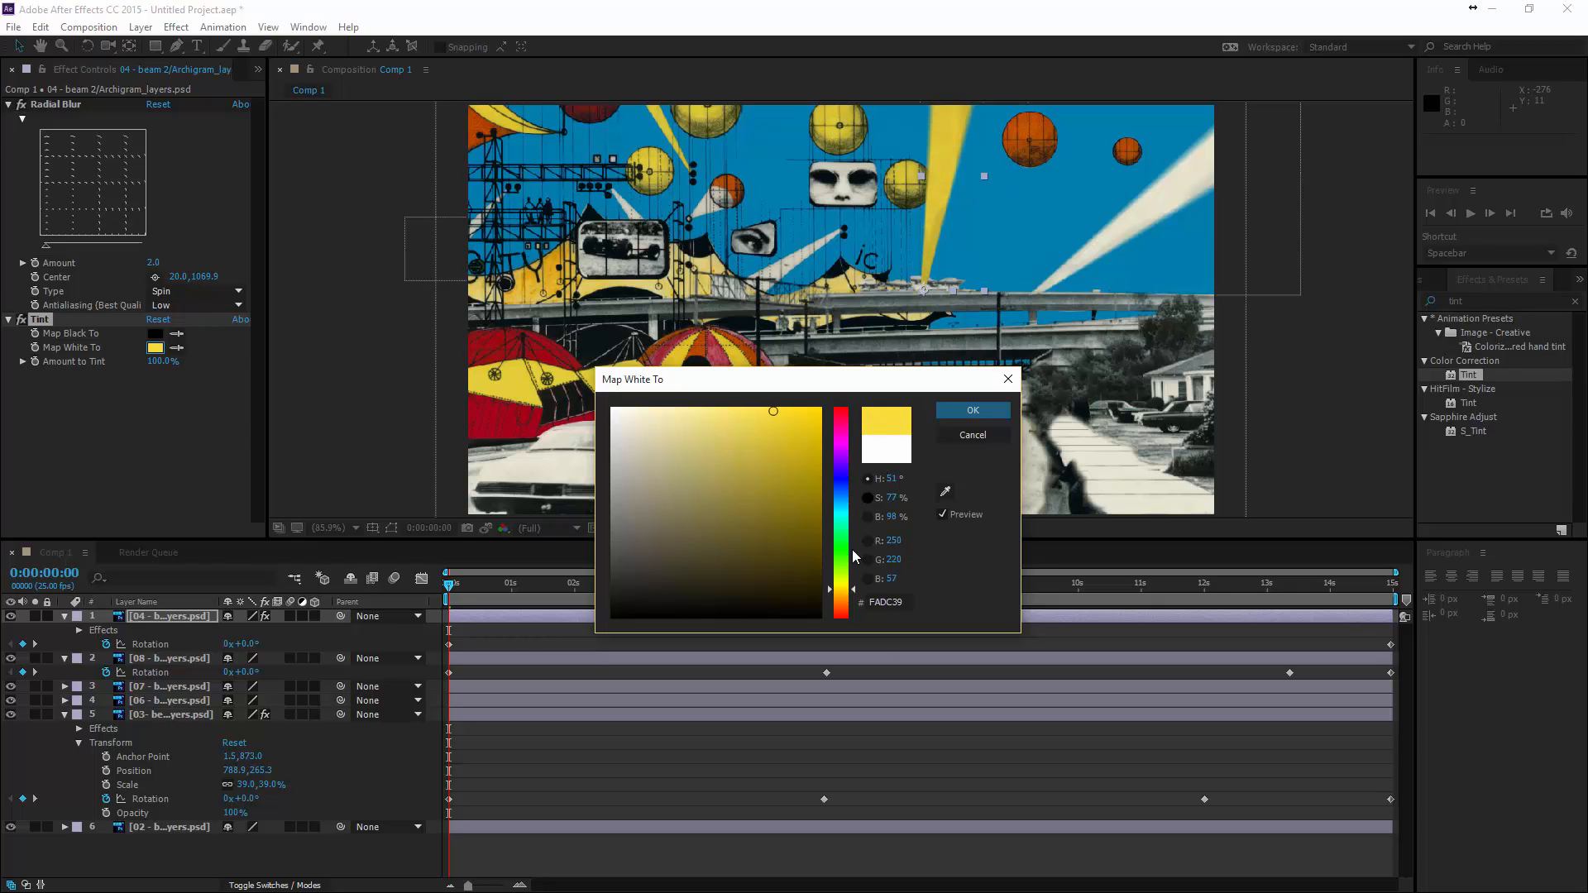
click(838, 585)
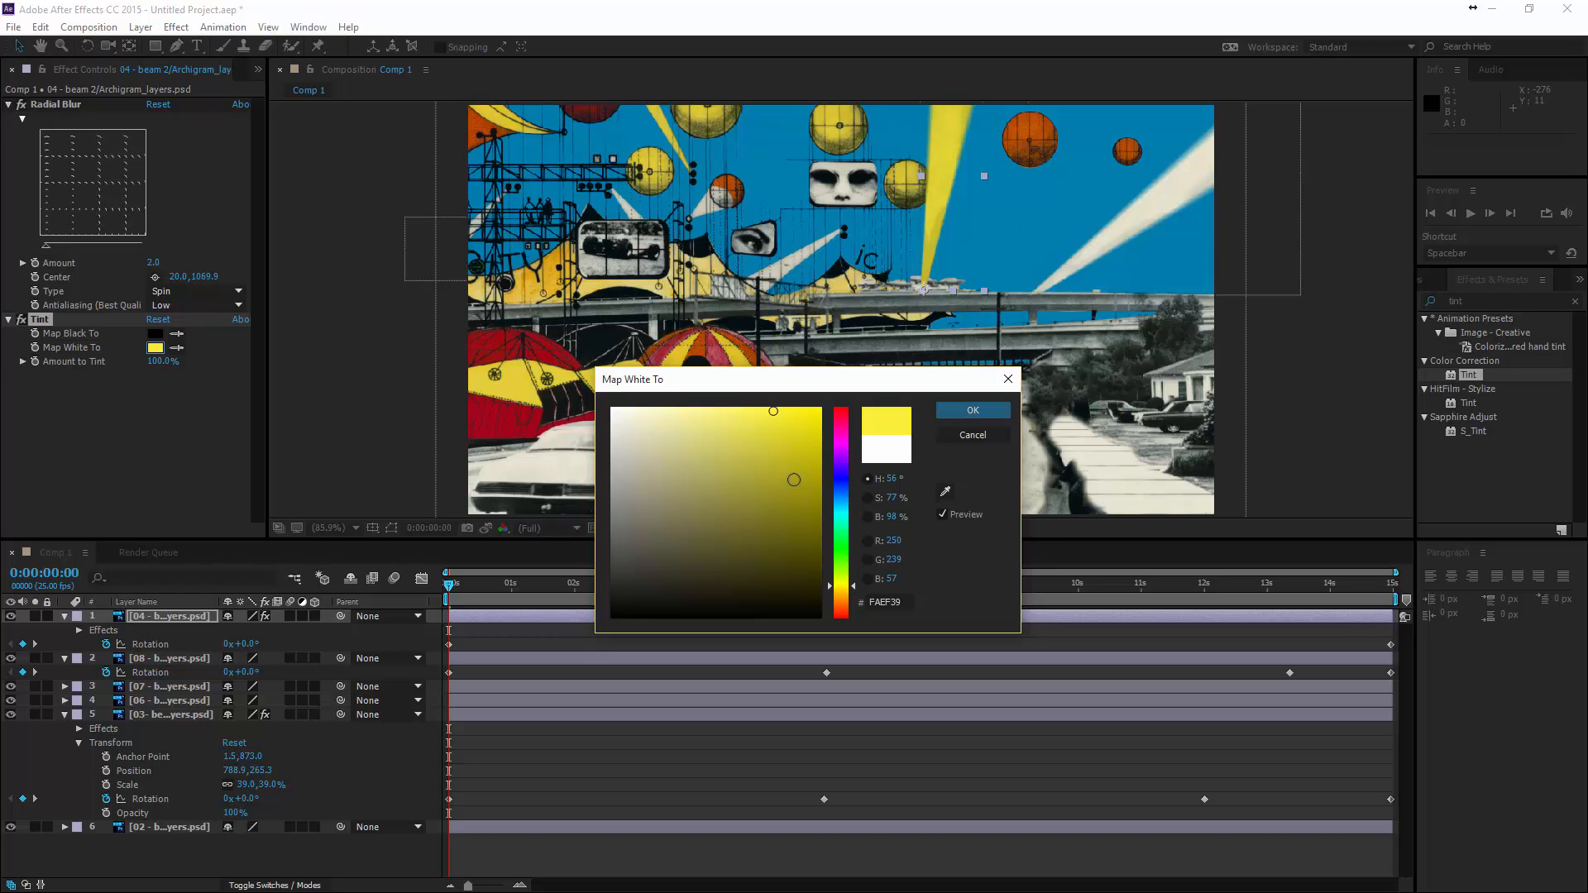
click(988, 411)
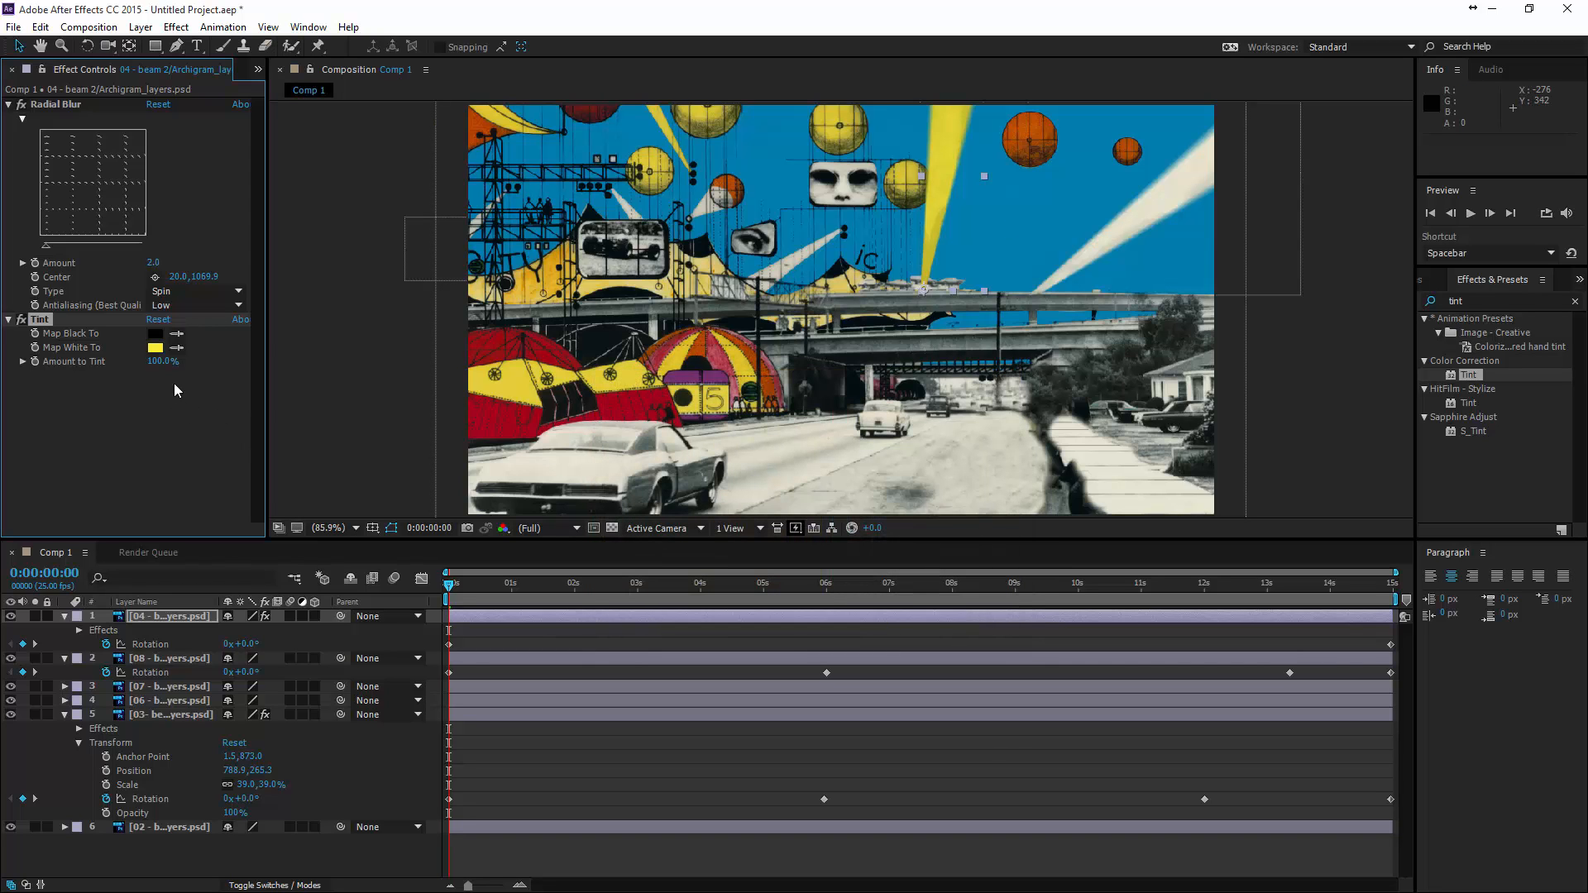
- Reduce beam 2's Amount to Tint to 76% and scrub the timeline to check the tinted beam in motion
drag(146, 358, 74, 362)
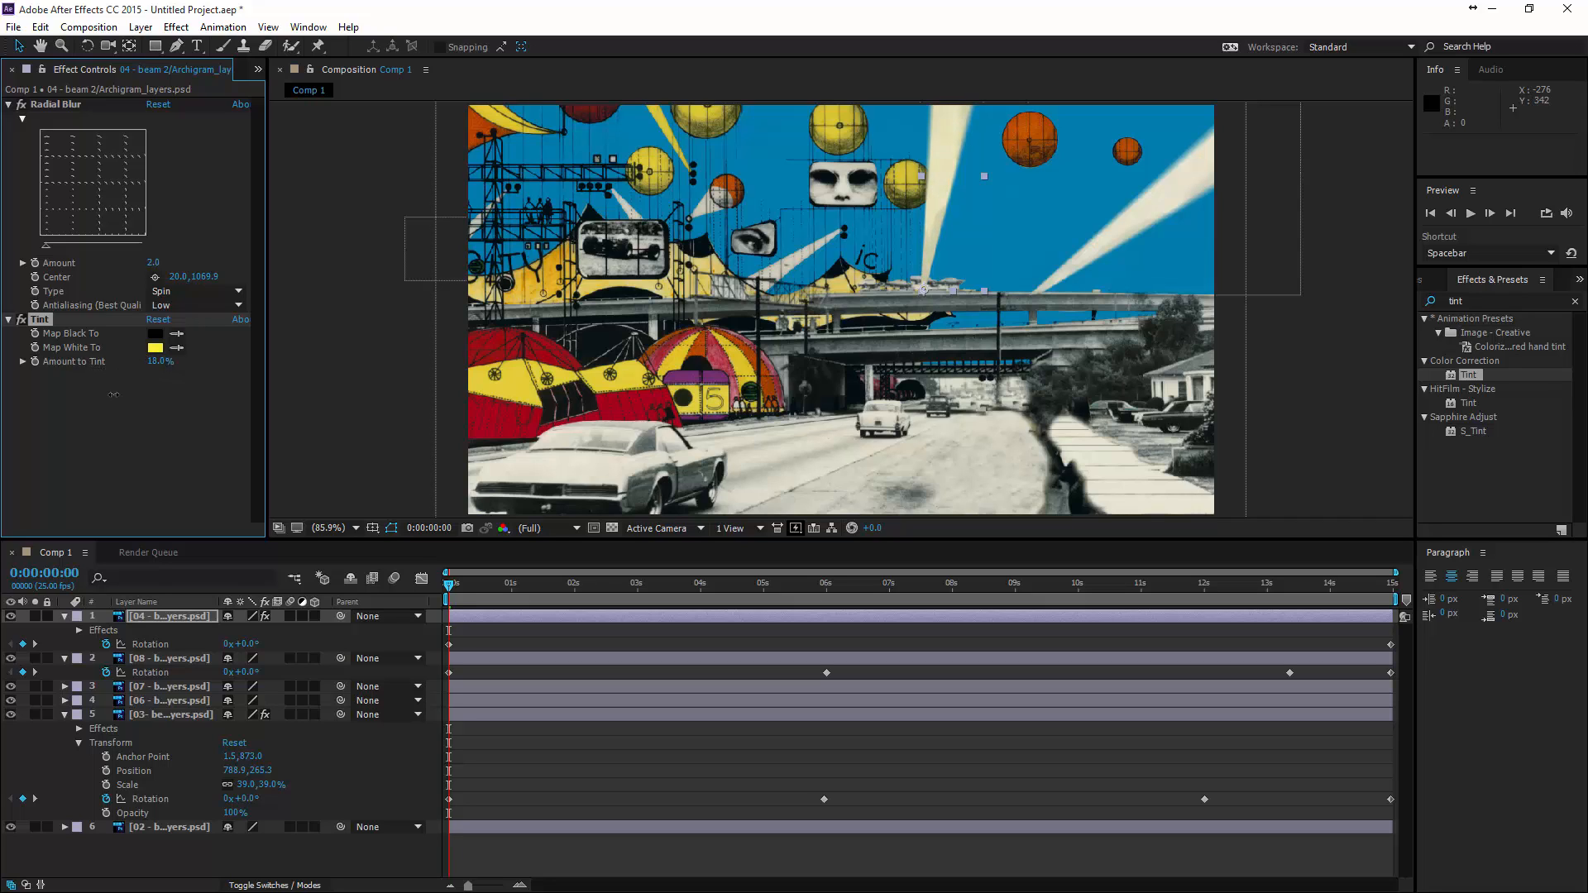
drag(154, 396, 189, 395)
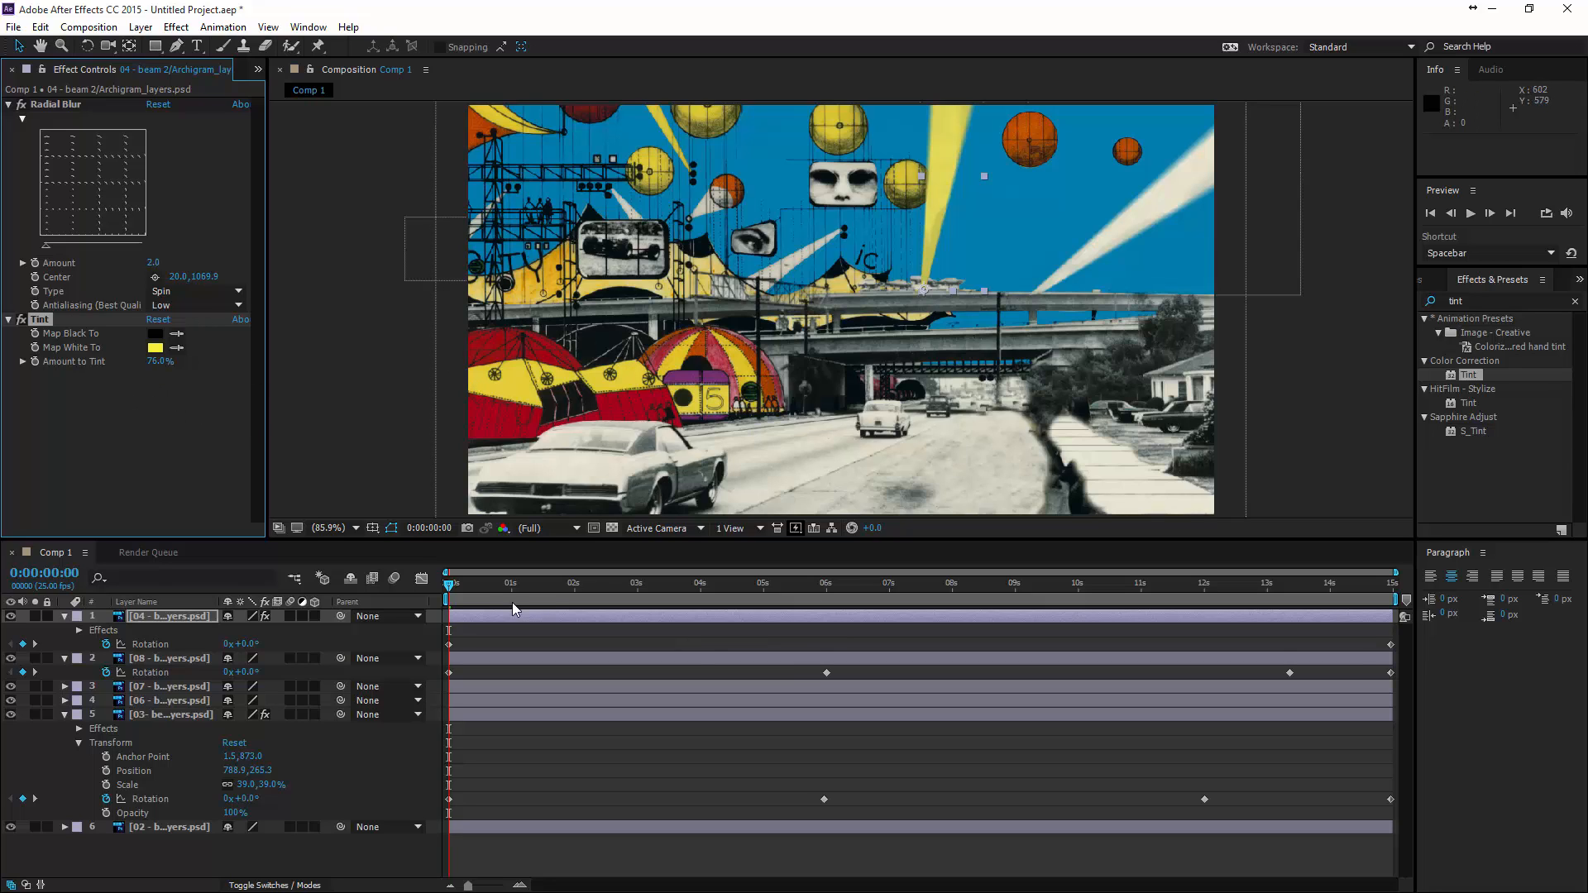
drag(468, 594, 448, 654)
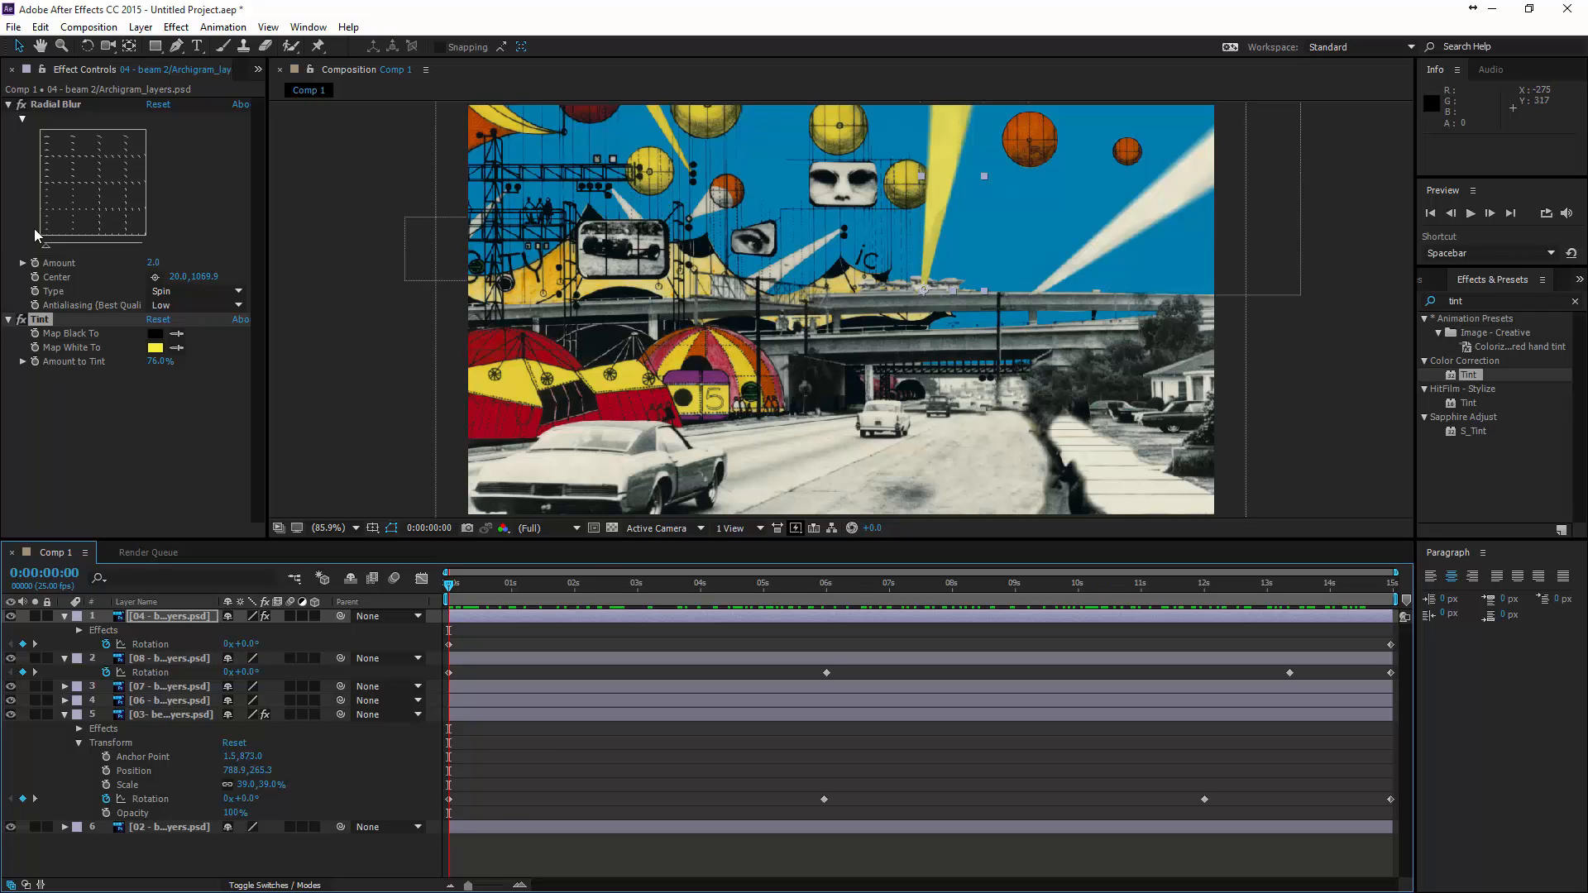
- Add the 11 - couple layer from the project files to Comp 1 above the other layers
click(258, 71)
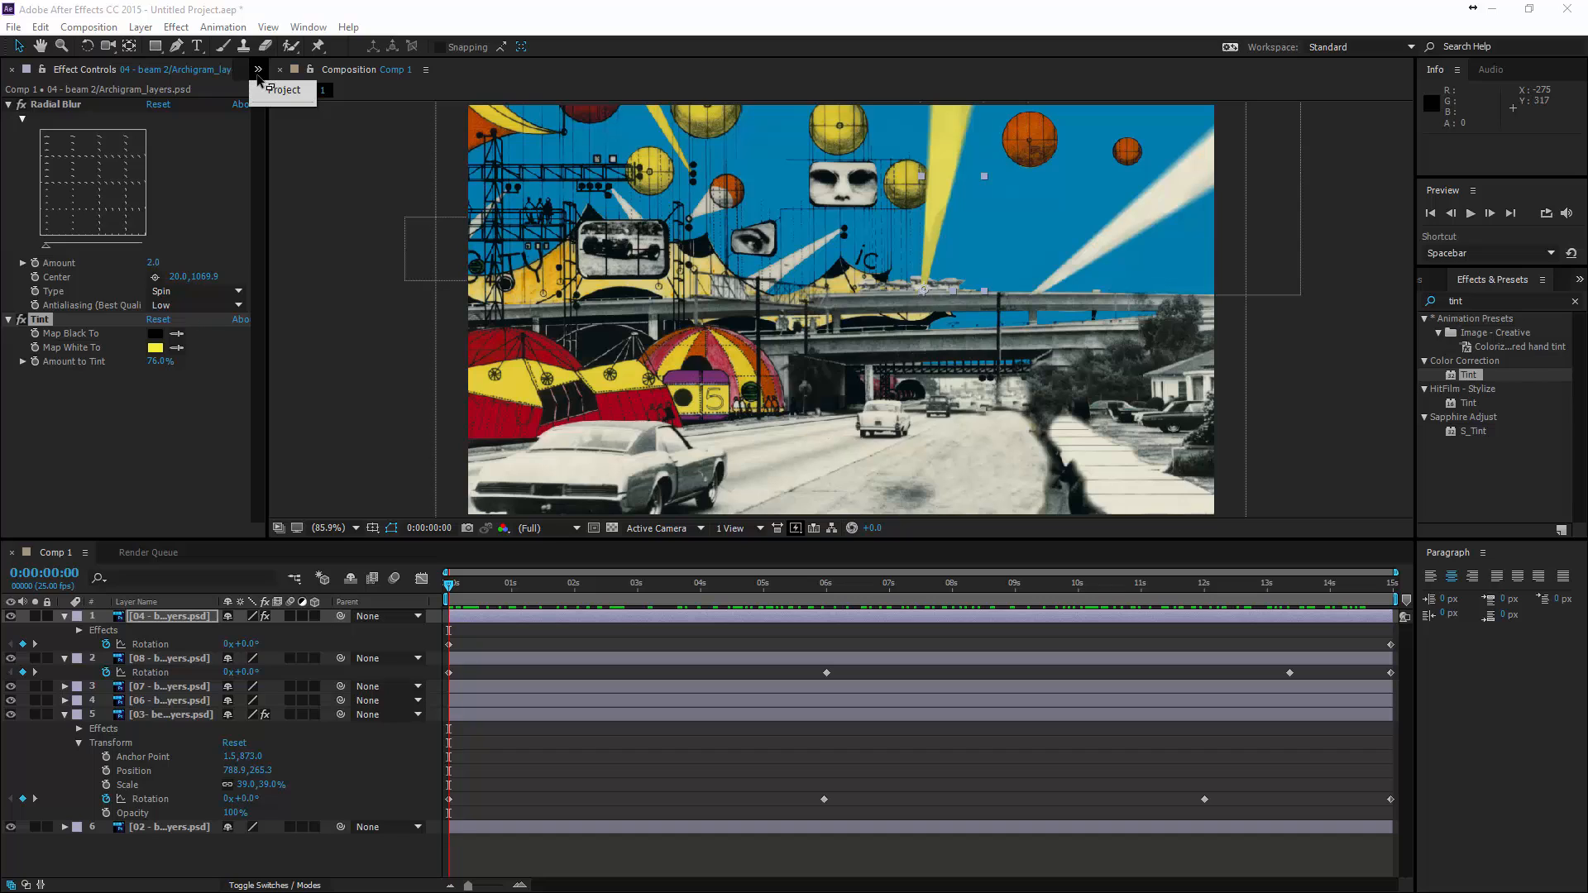
click(273, 89)
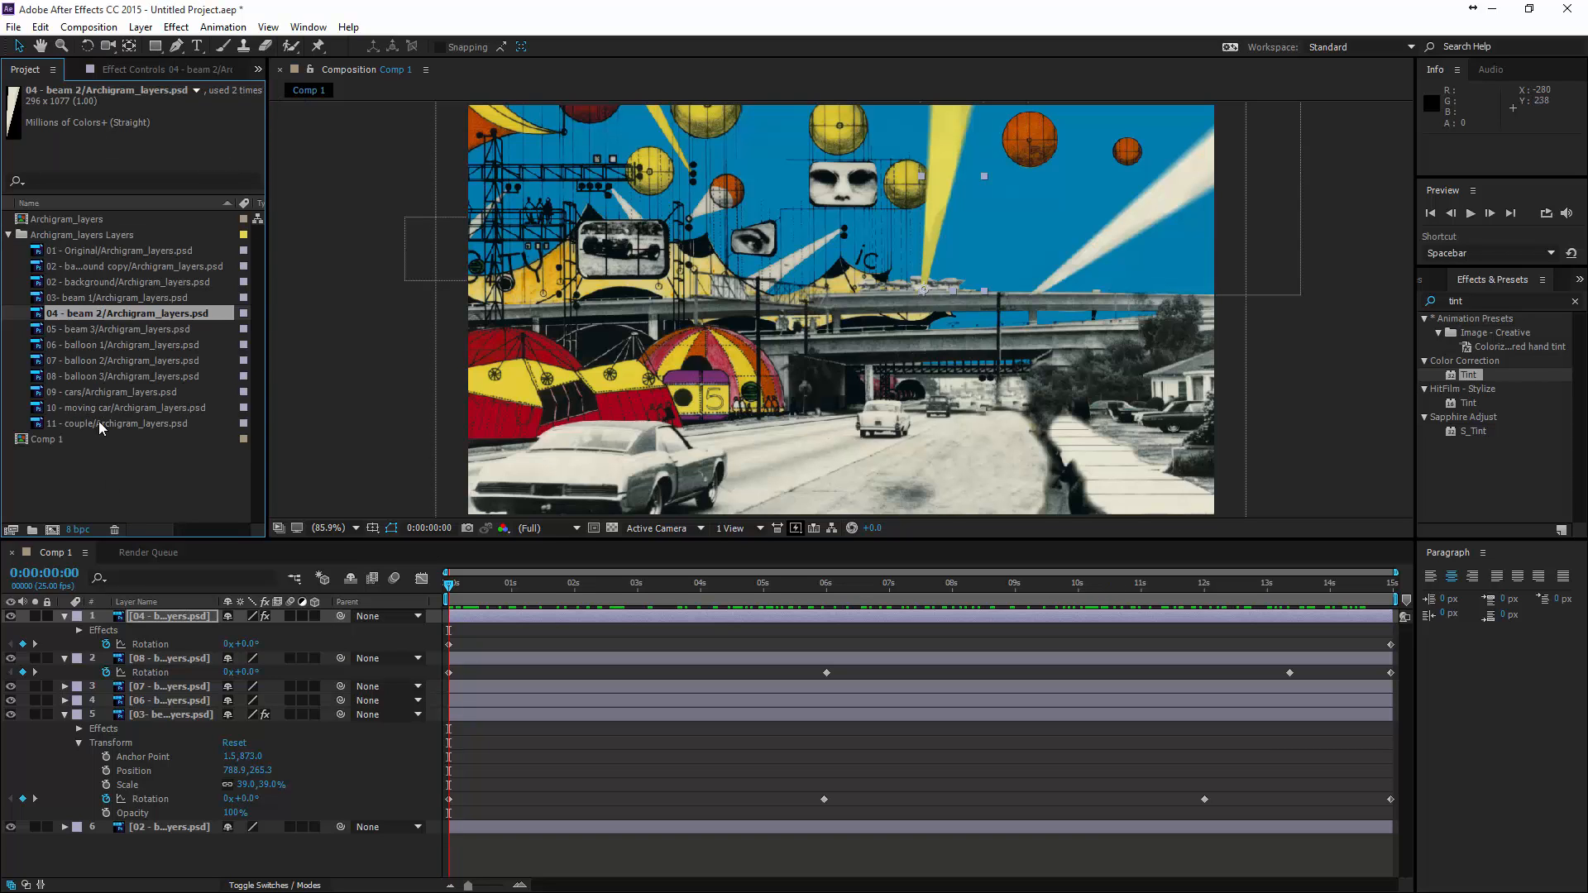
drag(81, 424, 1033, 414)
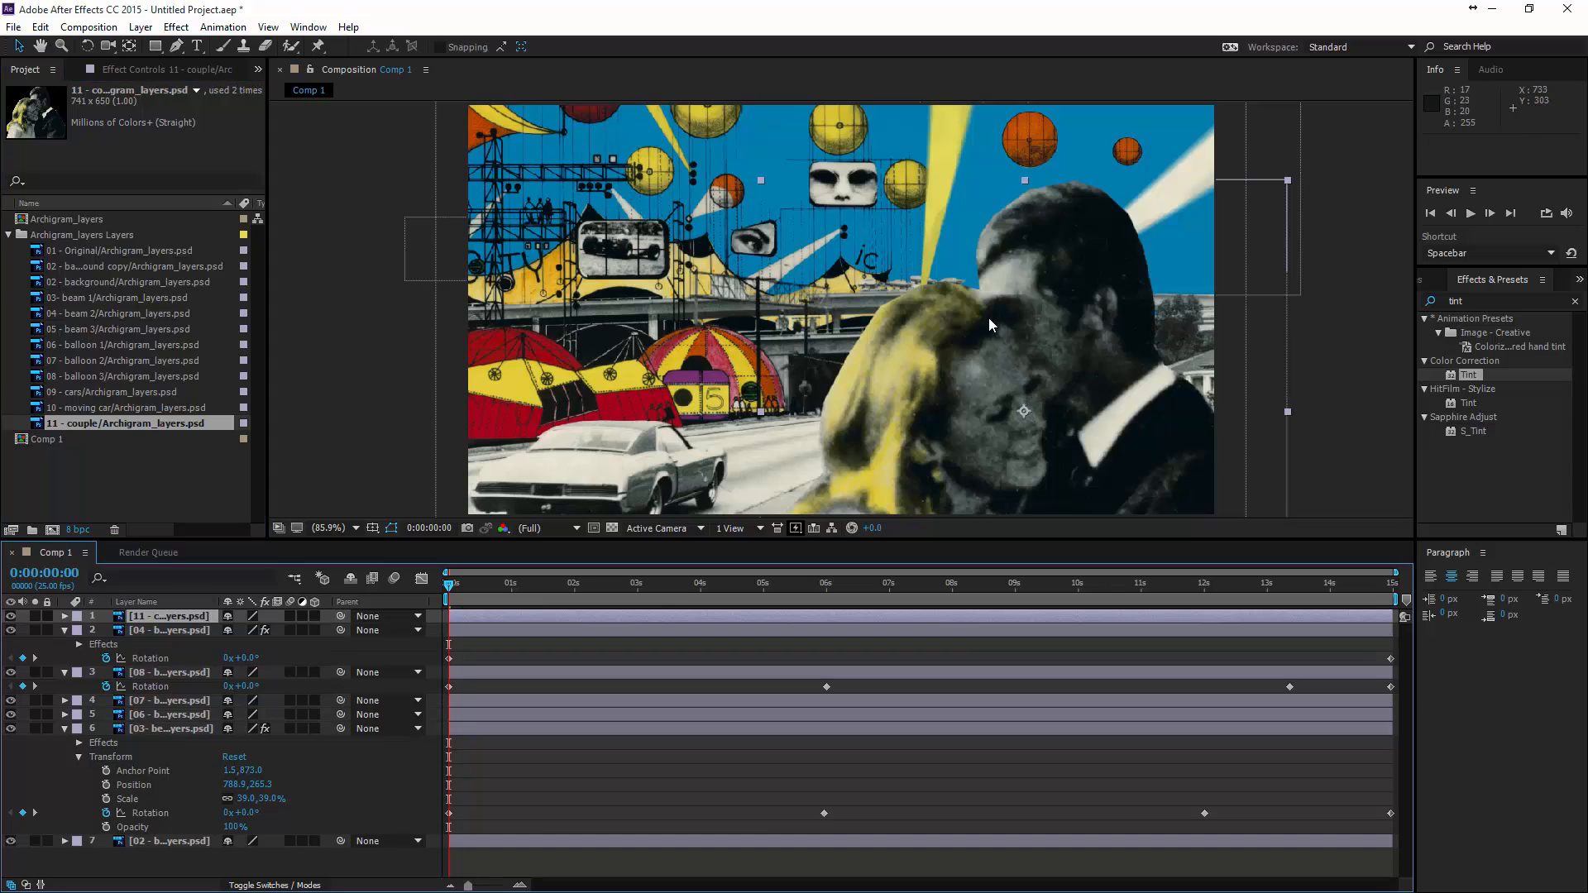
- Scale the couple layer to 41% and place it at about 780, 460.5 over the road's lower right area
scroll(1105, 309, down, 1)
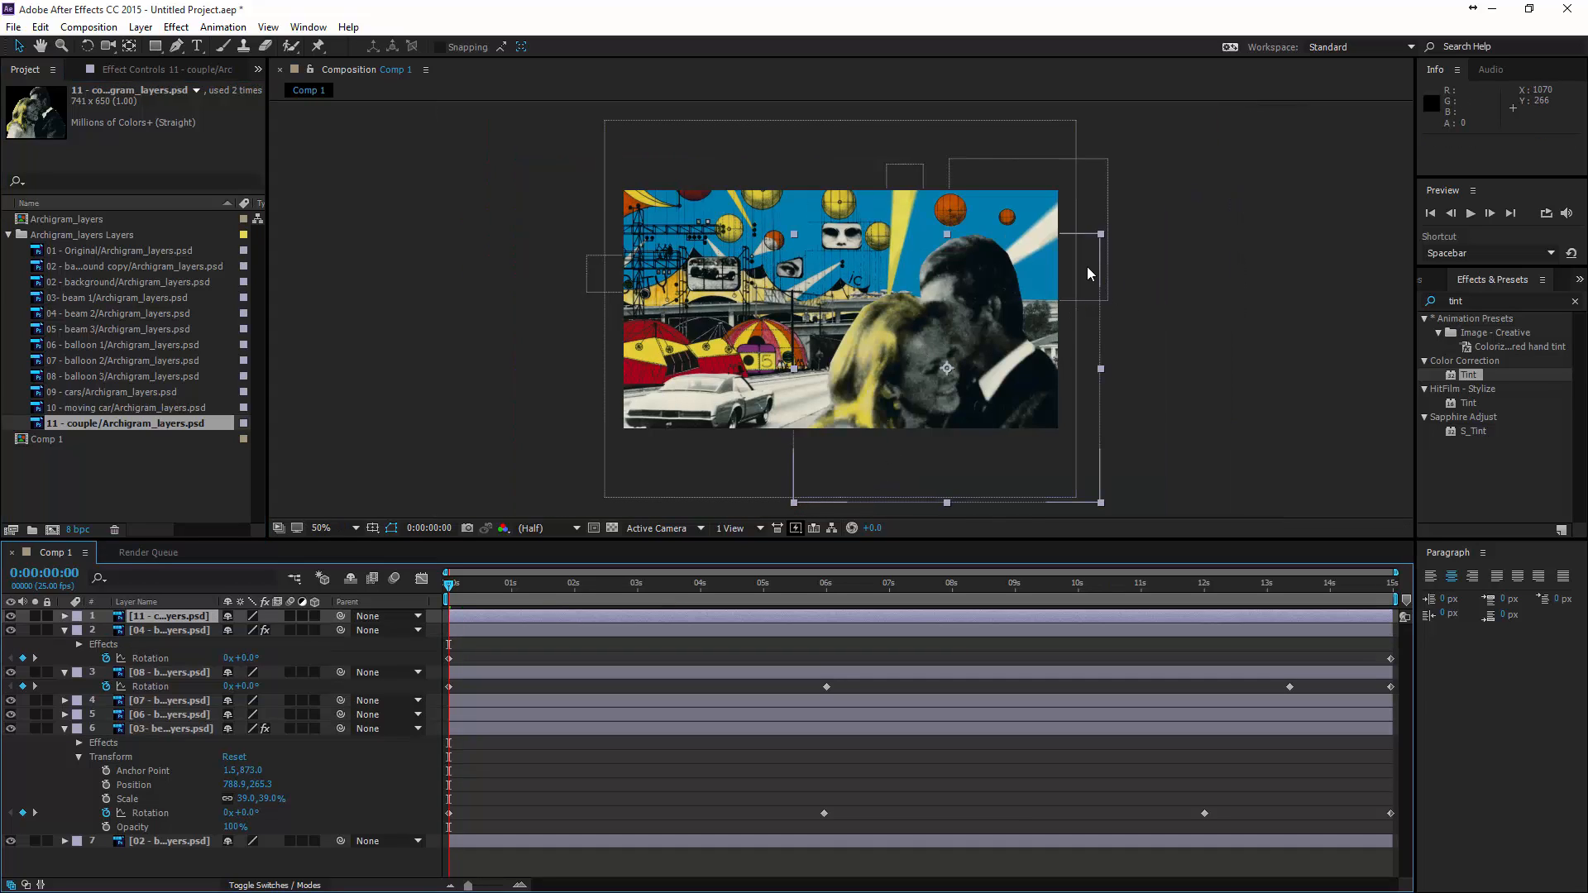
key(s)
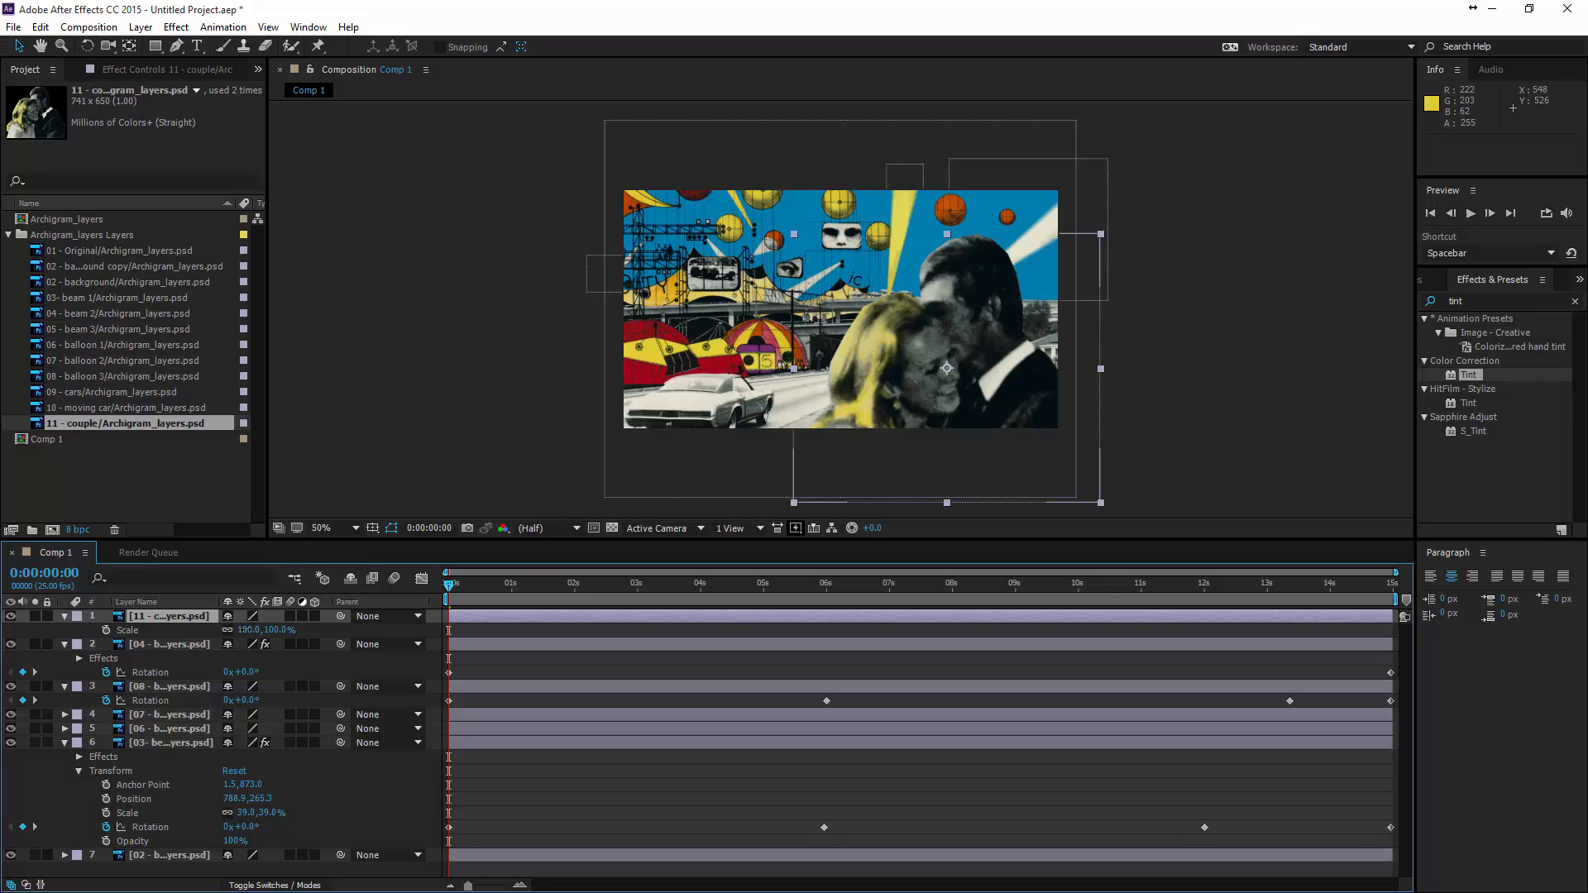
drag(246, 630, 197, 630)
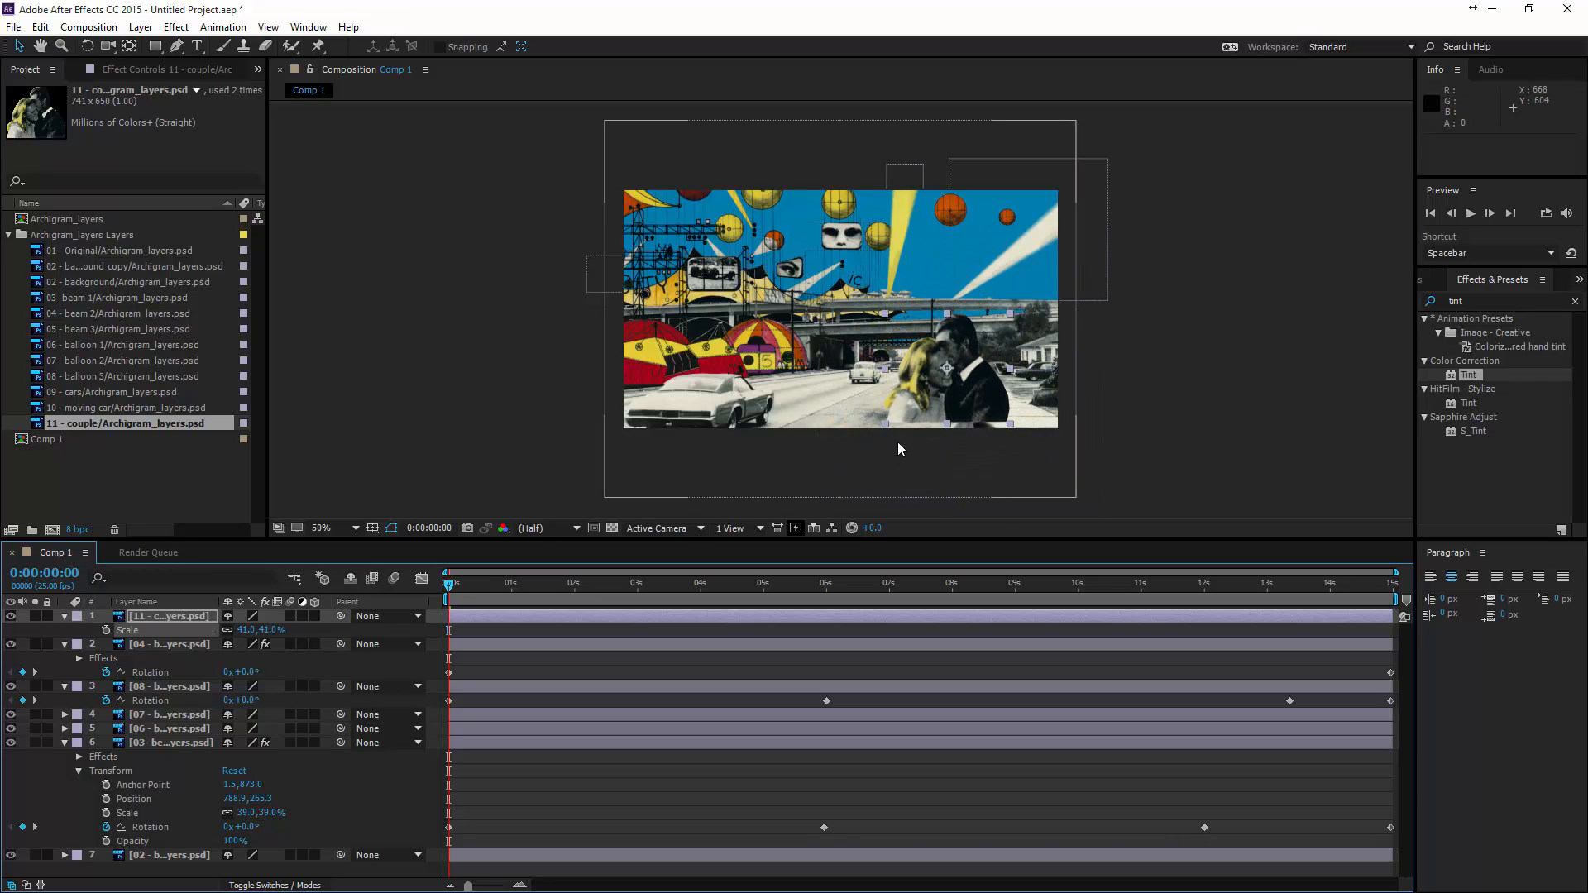
drag(963, 398, 962, 410)
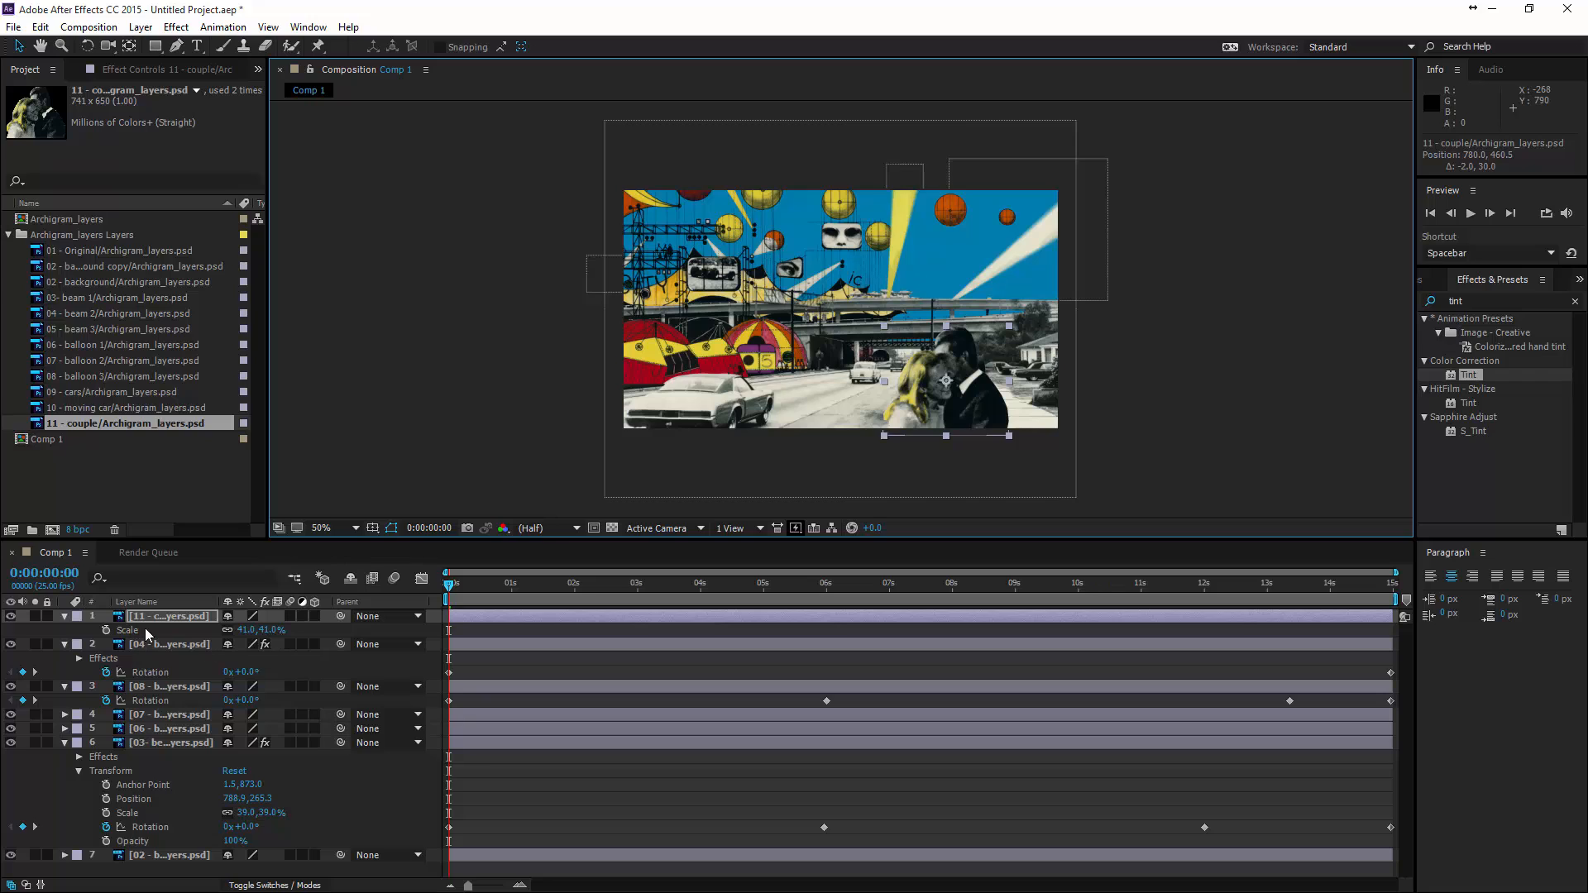
- Keyframe the couple layer's Position from 782, 460.5 at the start to 751, 460.5 at 0:00:14:24 and preview the movement
key(p)
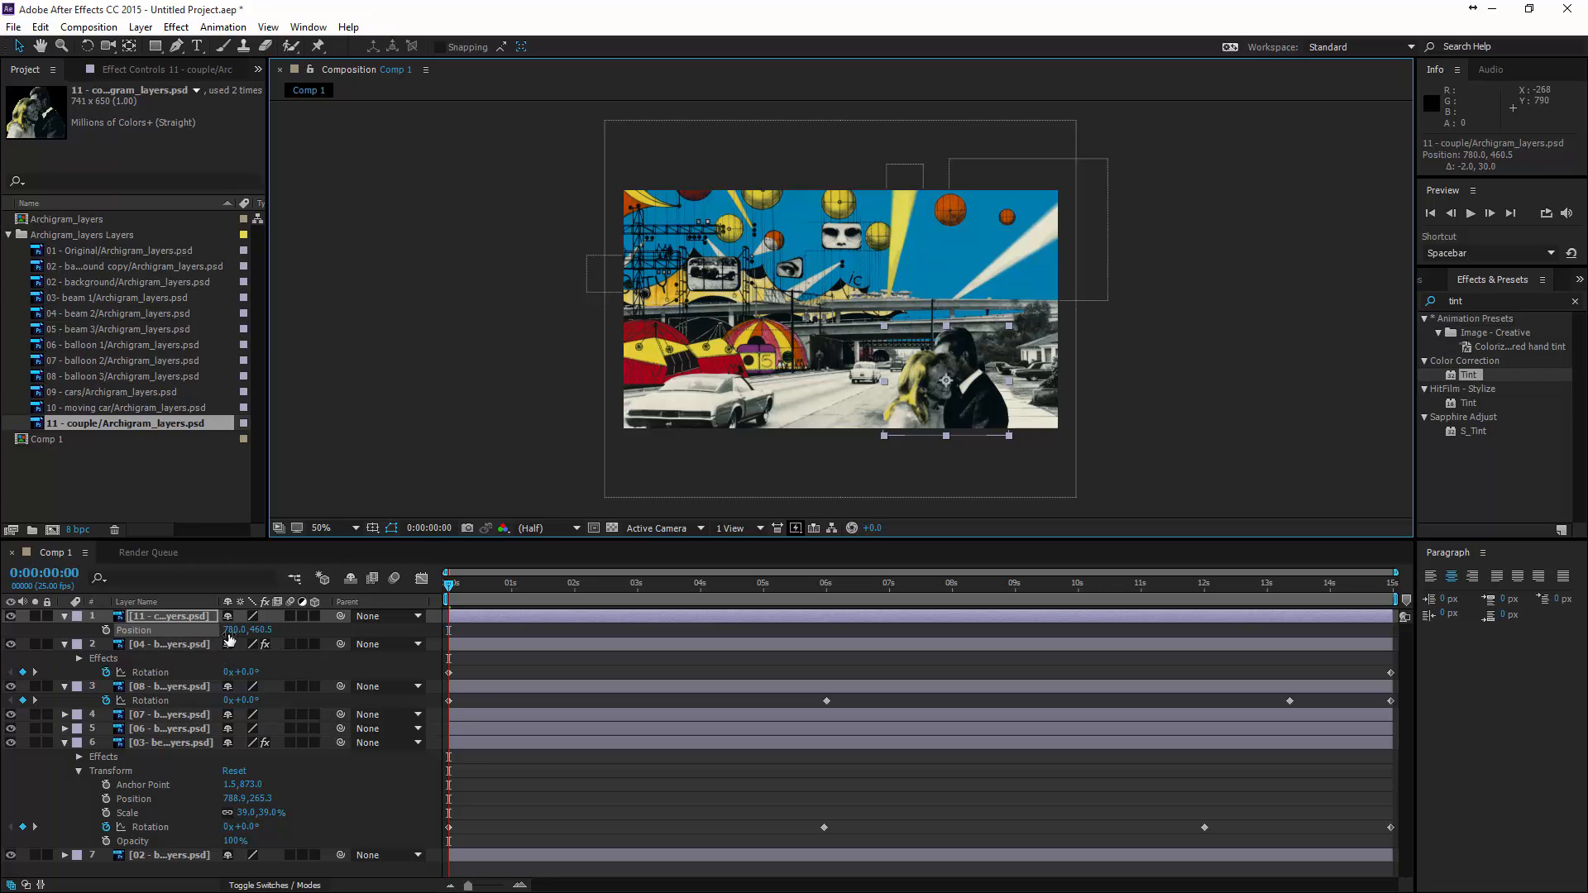
drag(235, 630, 236, 631)
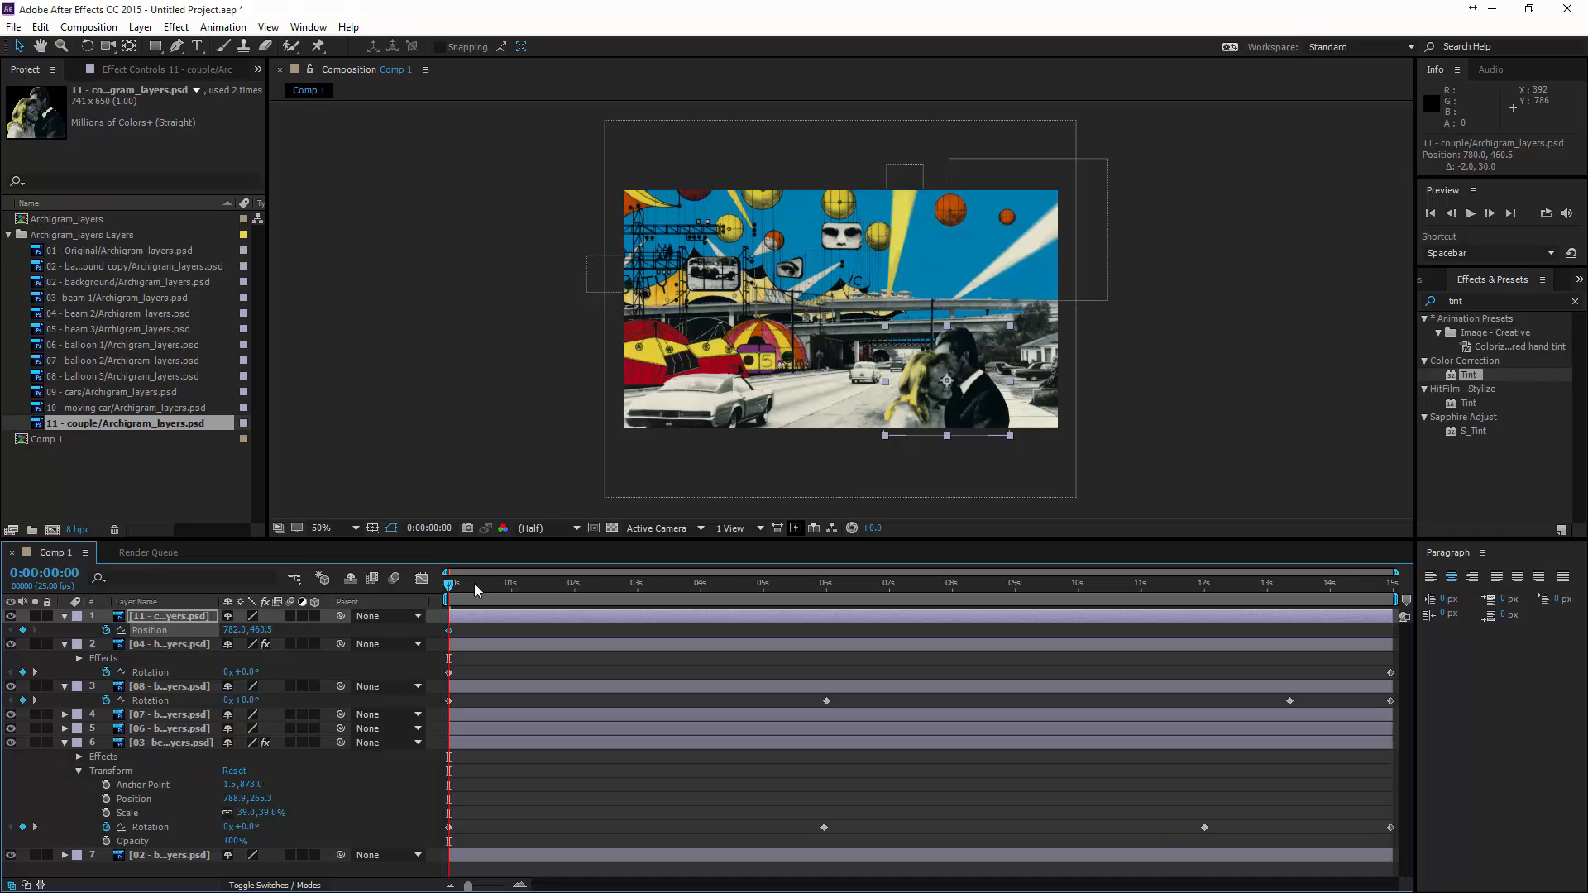
drag(449, 588, 1372, 578)
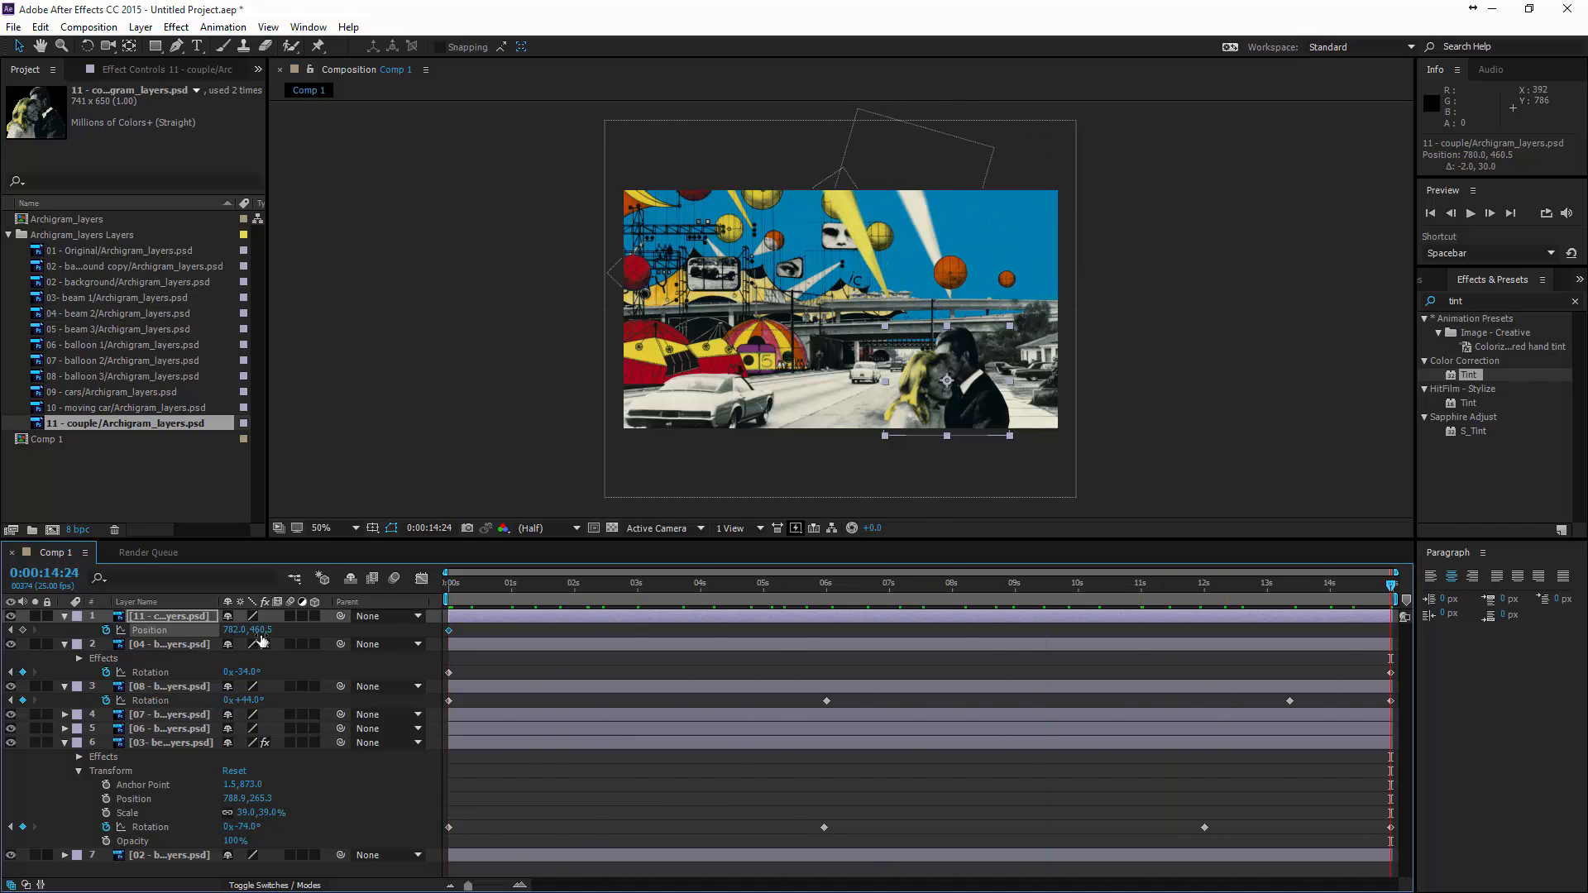
drag(259, 630, 209, 629)
key(ctrl+z)
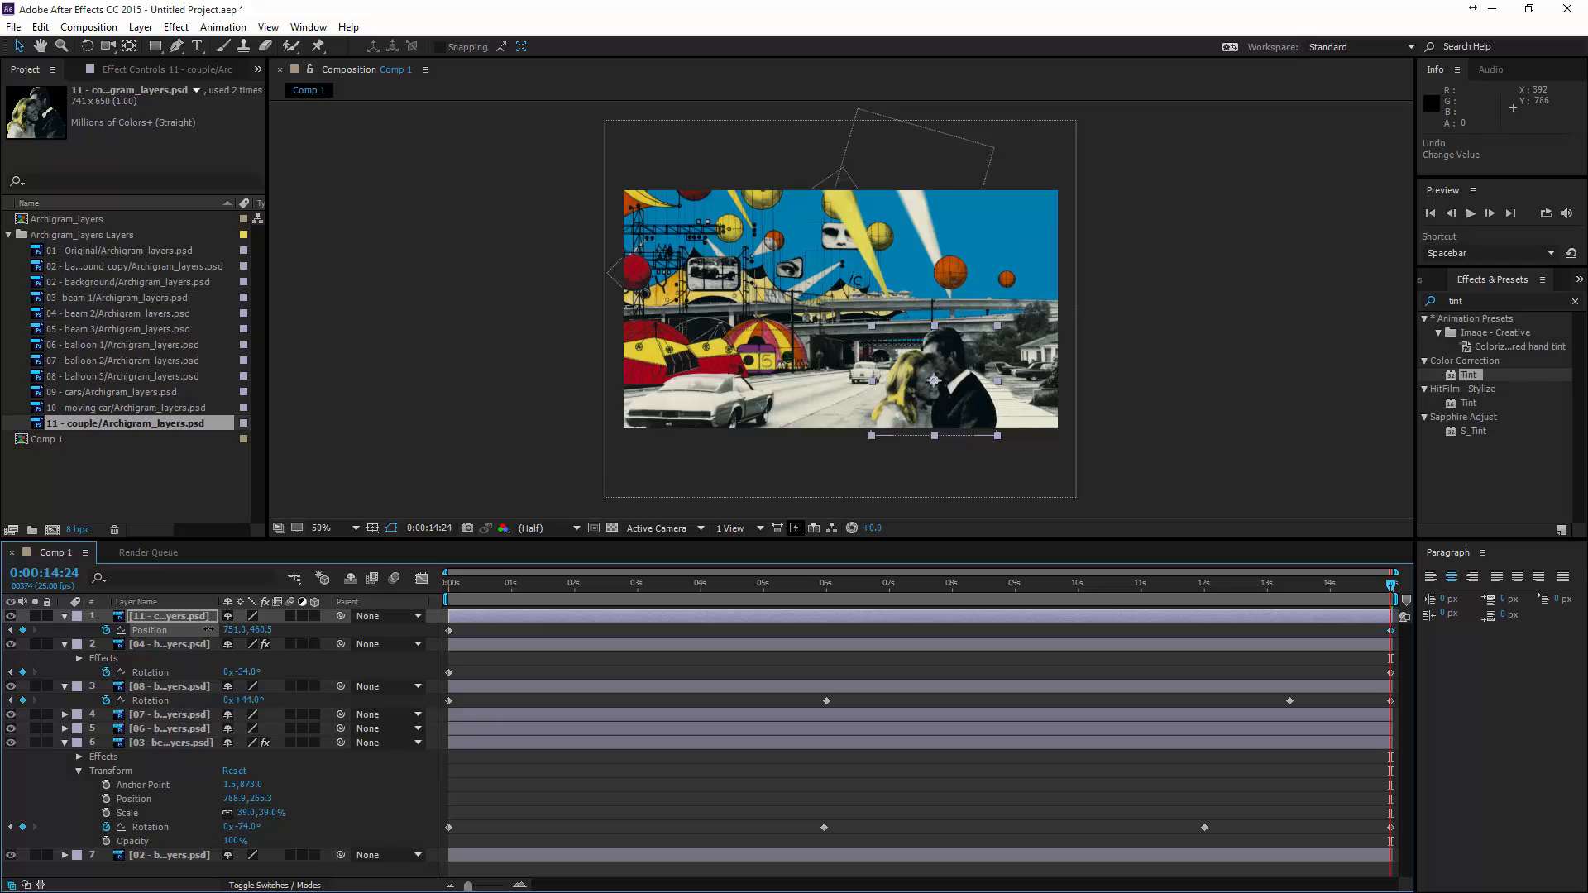
key(space)
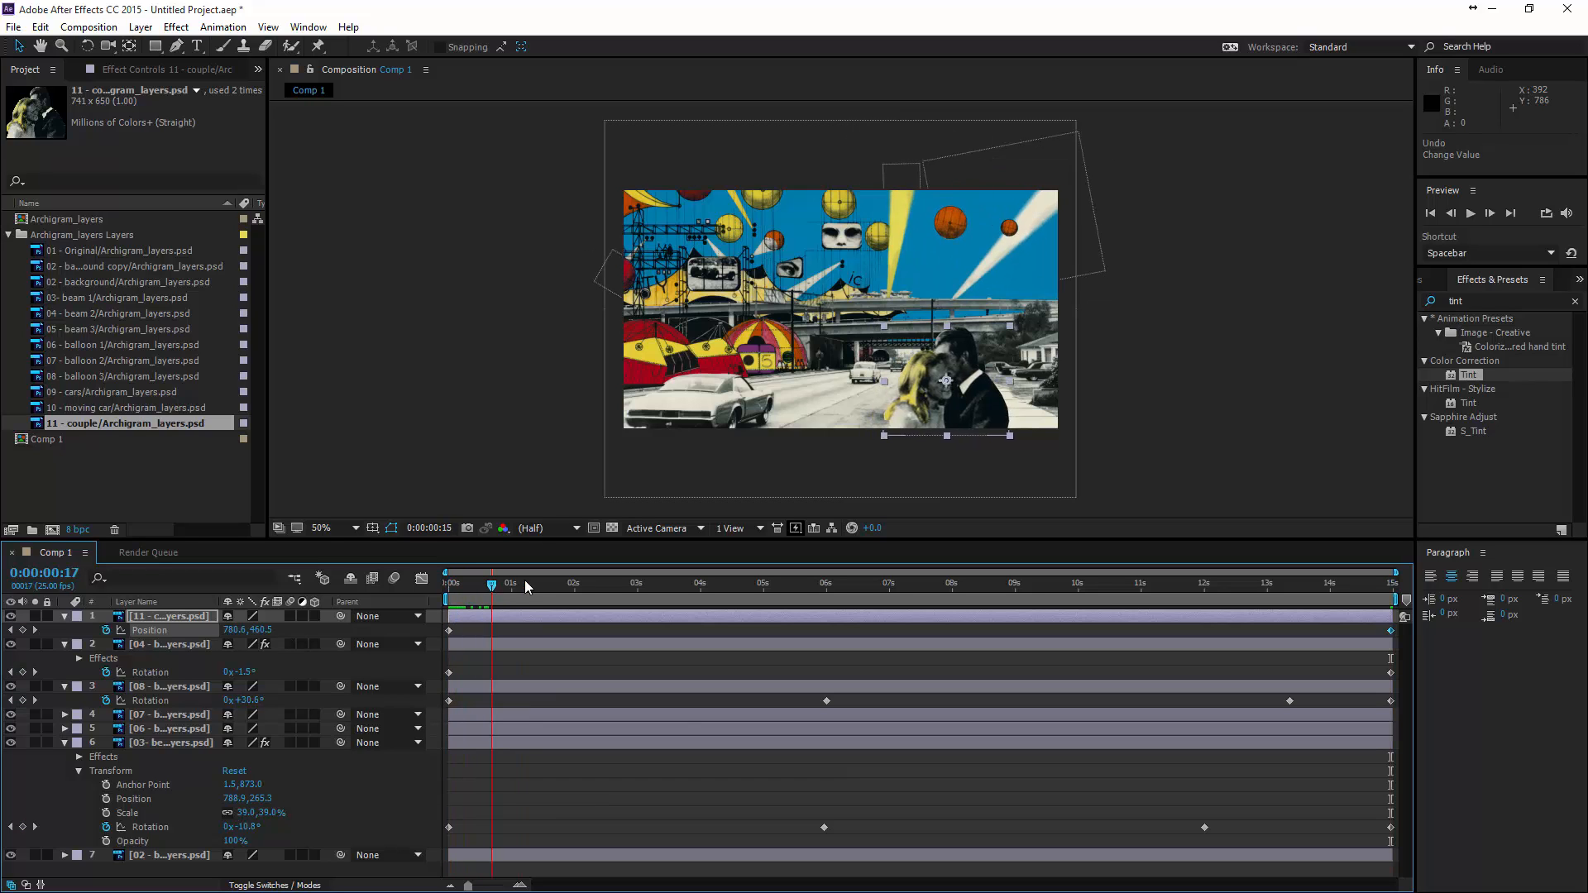
drag(525, 579, 908, 521)
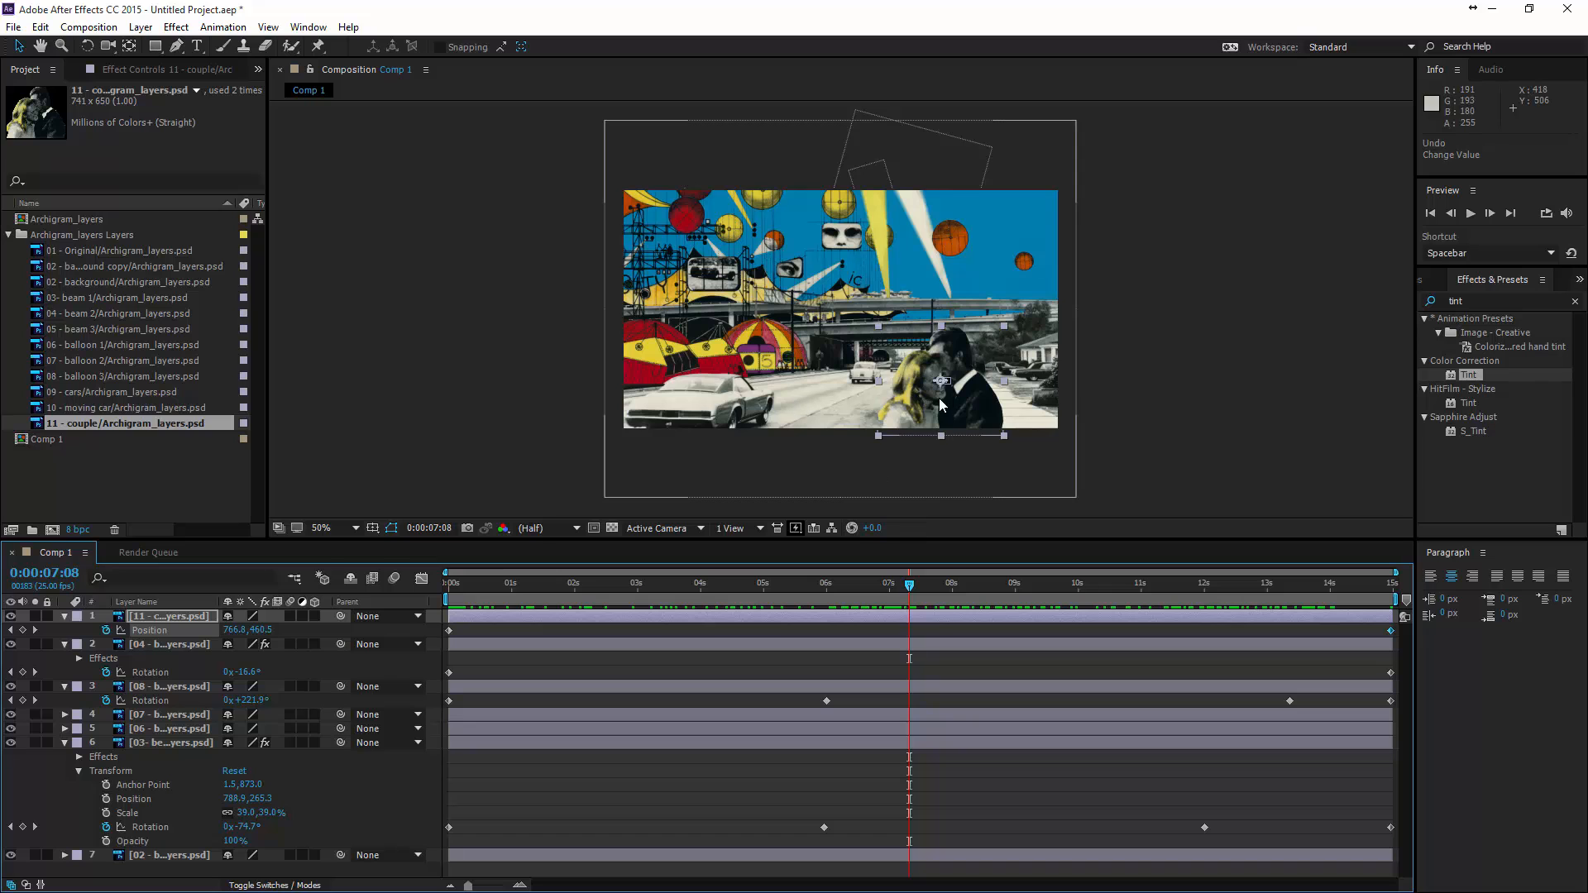
- Import the red car image 4605508069.gif from the Image_Input folder as footage
drag(1213, 308, 1216, 325)
scroll(980, 381, up, 1)
drag(979, 382, 1009, 258)
key(v)
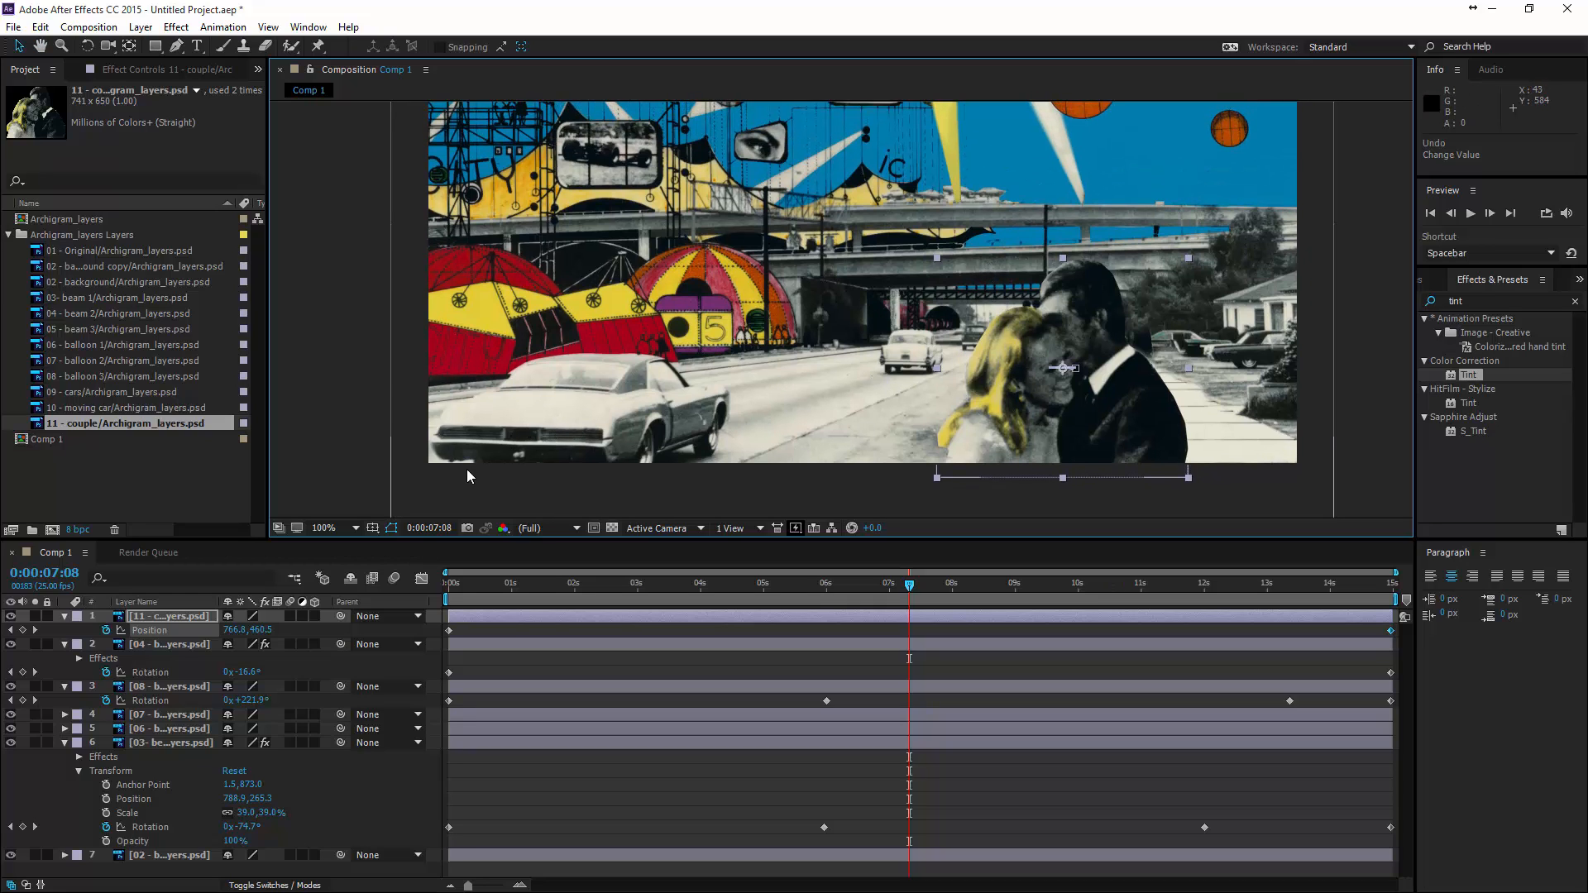
double_click(90, 483)
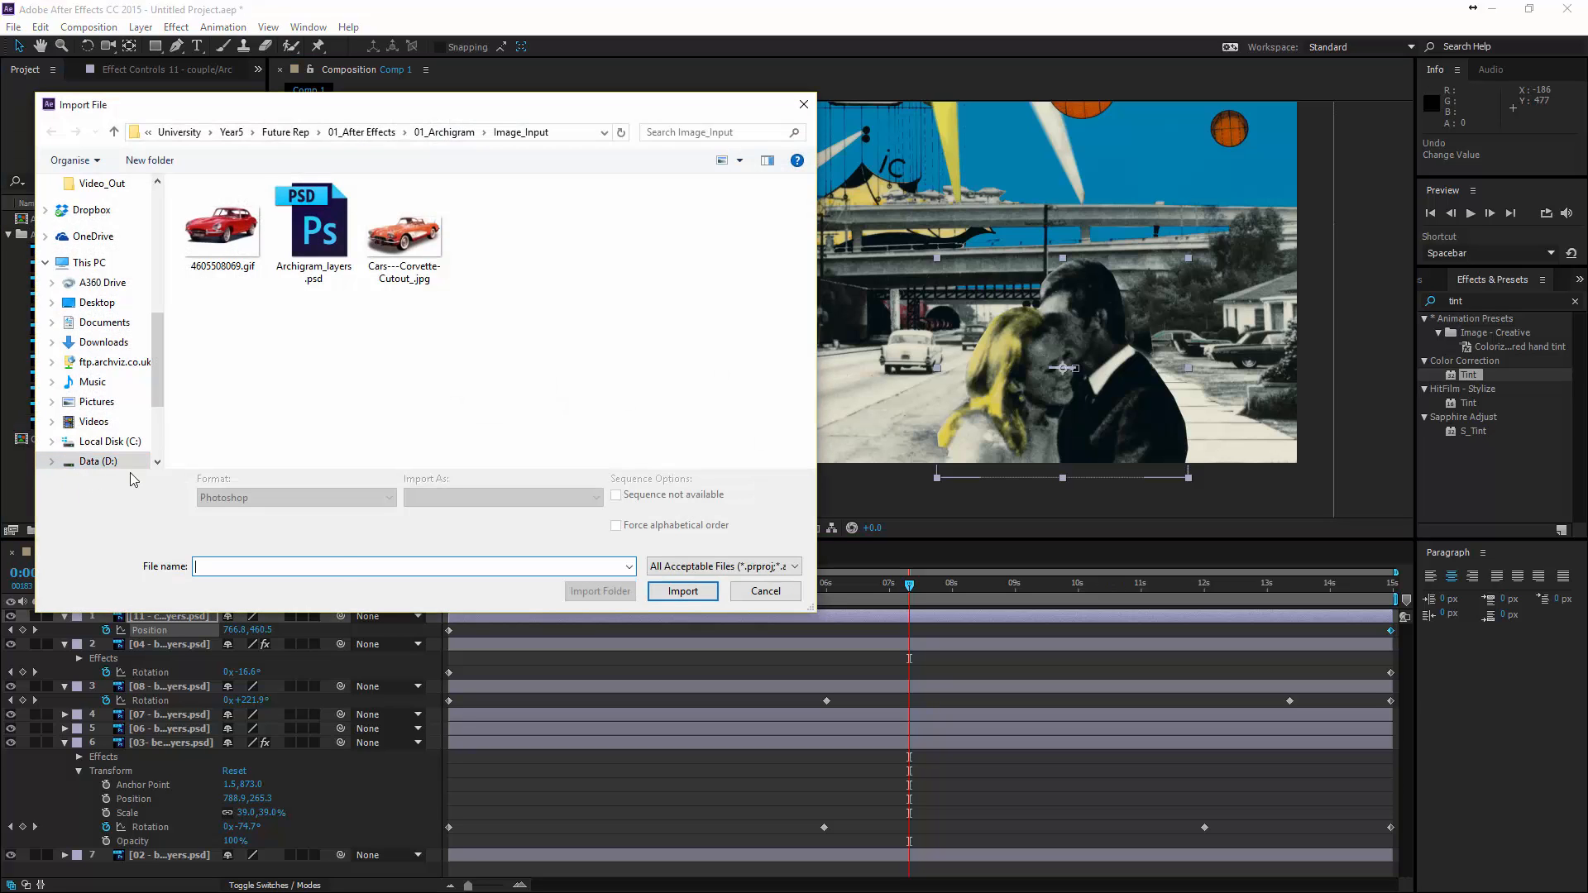
click(405, 236)
click(233, 238)
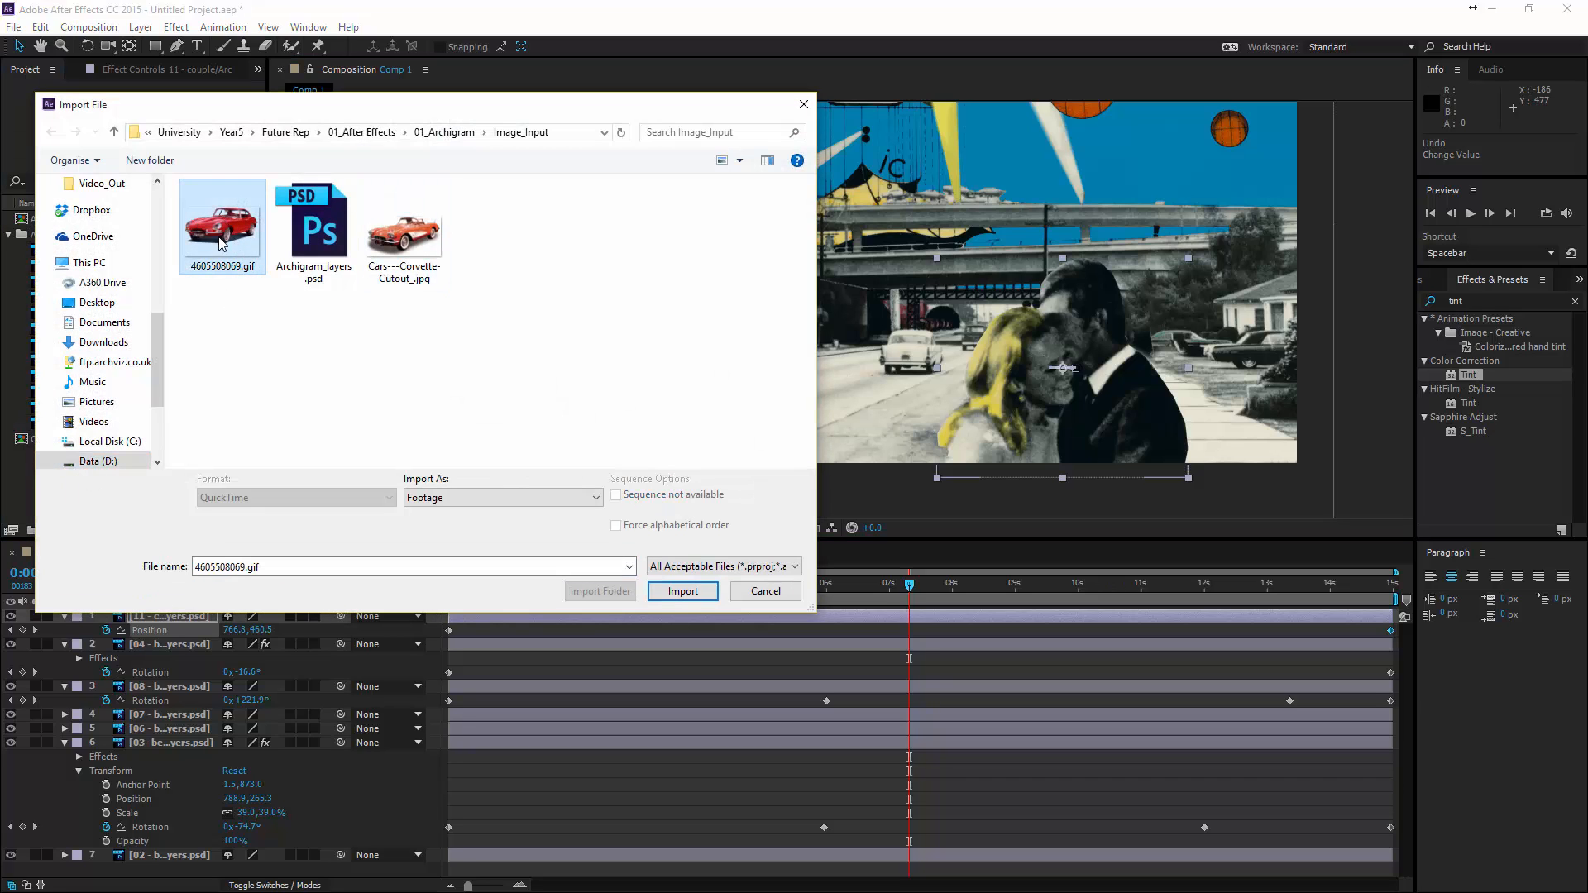
click(680, 592)
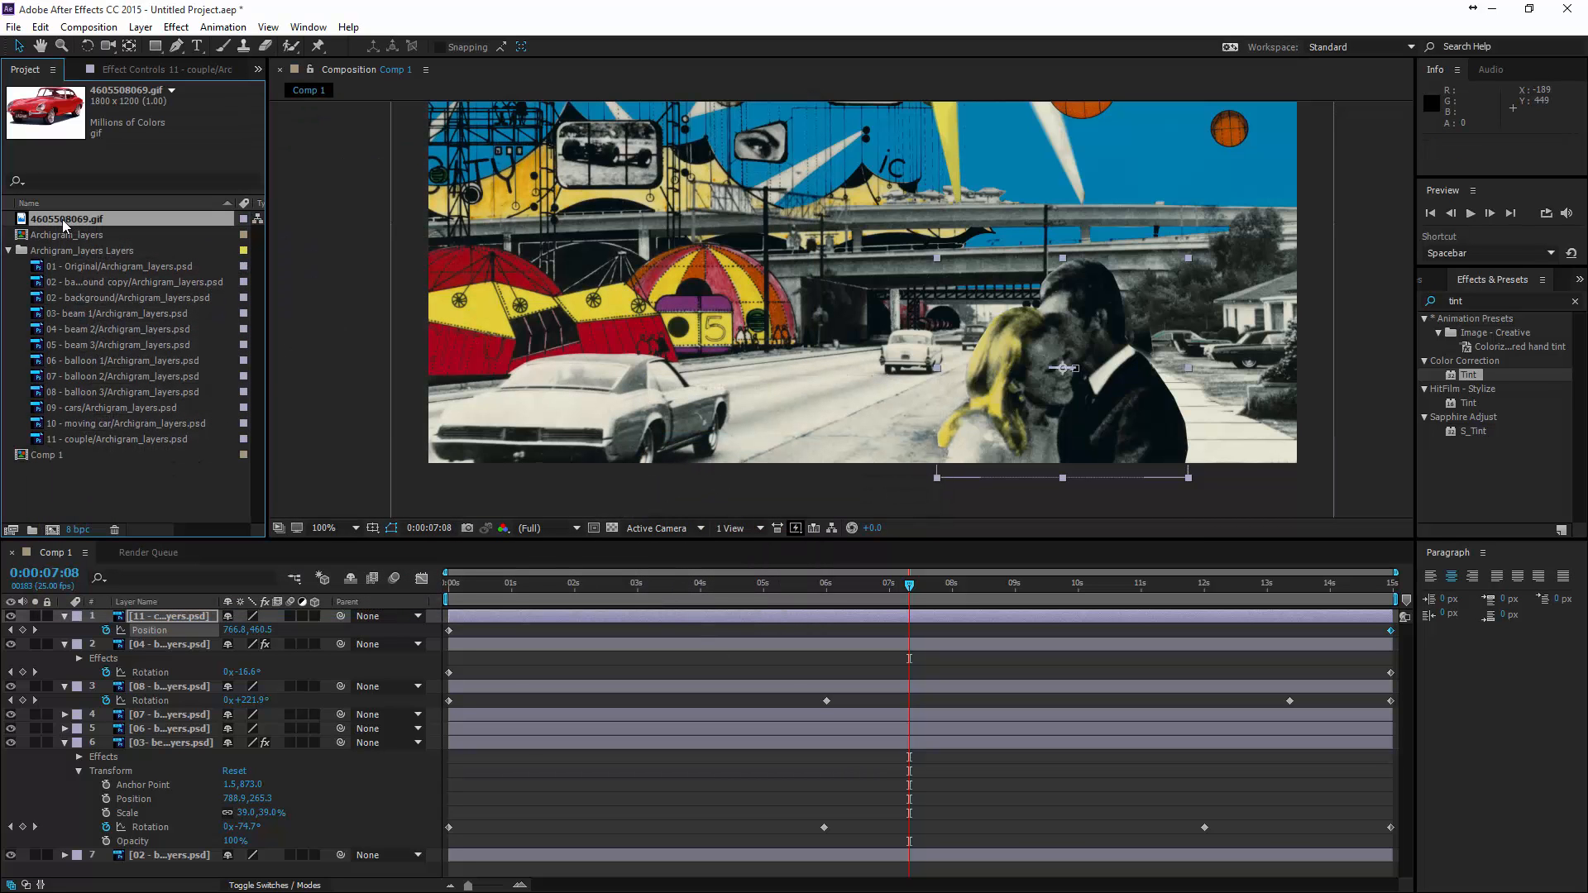
- Add the red car image 4605508069.gif to Comp 1 and scale it down to about 9%
drag(62, 220, 761, 340)
scroll(809, 380, down, 2)
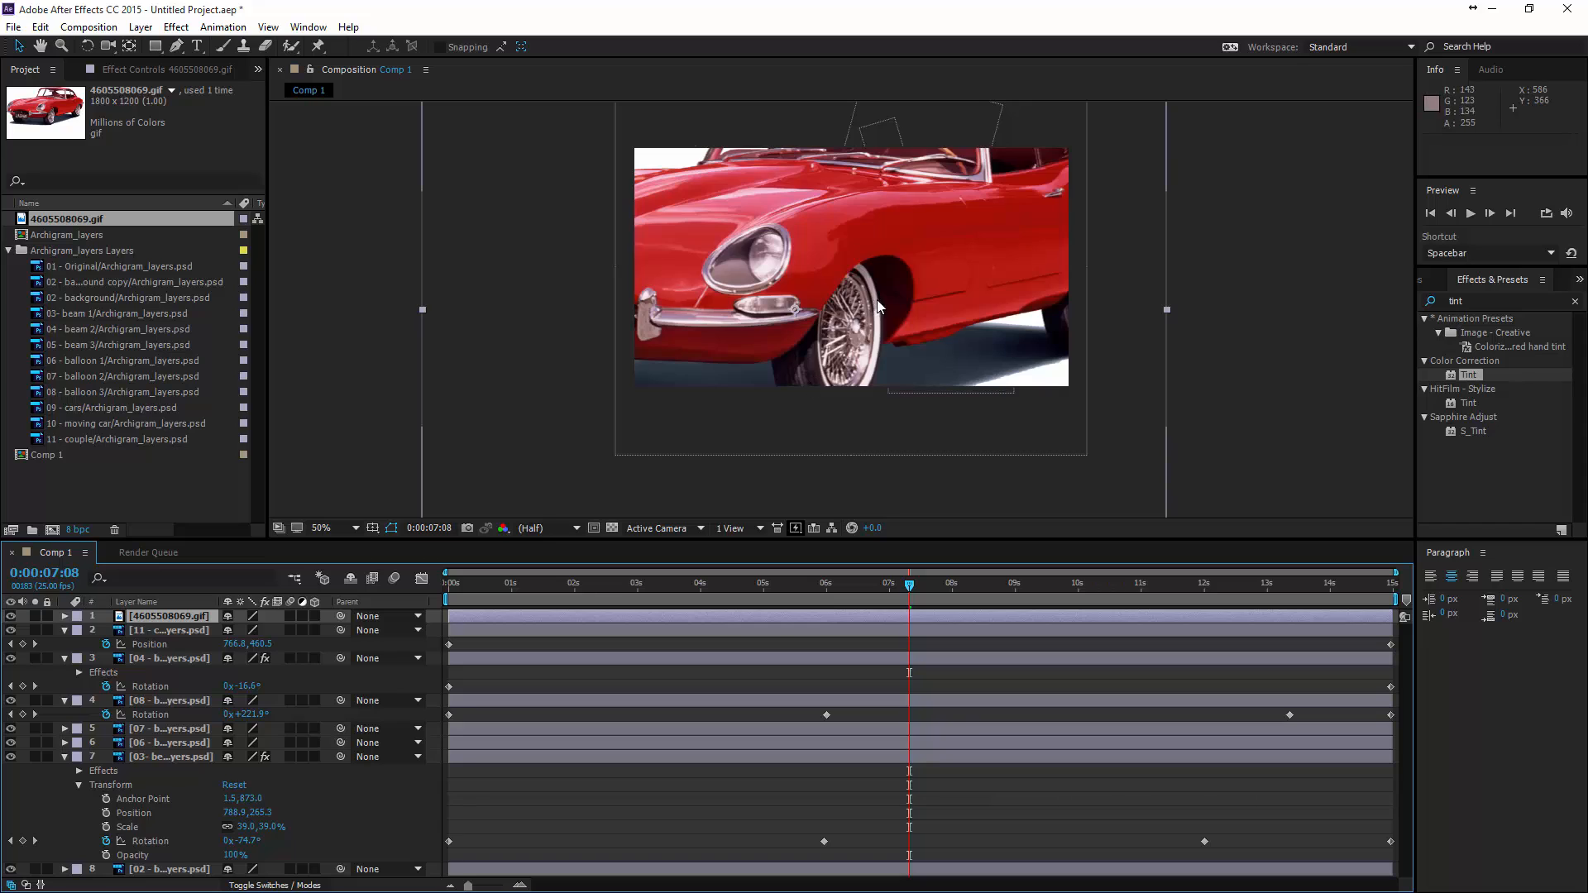
scroll(877, 299, down, 2)
drag(629, 182, 802, 298)
scroll(817, 298, up, 4)
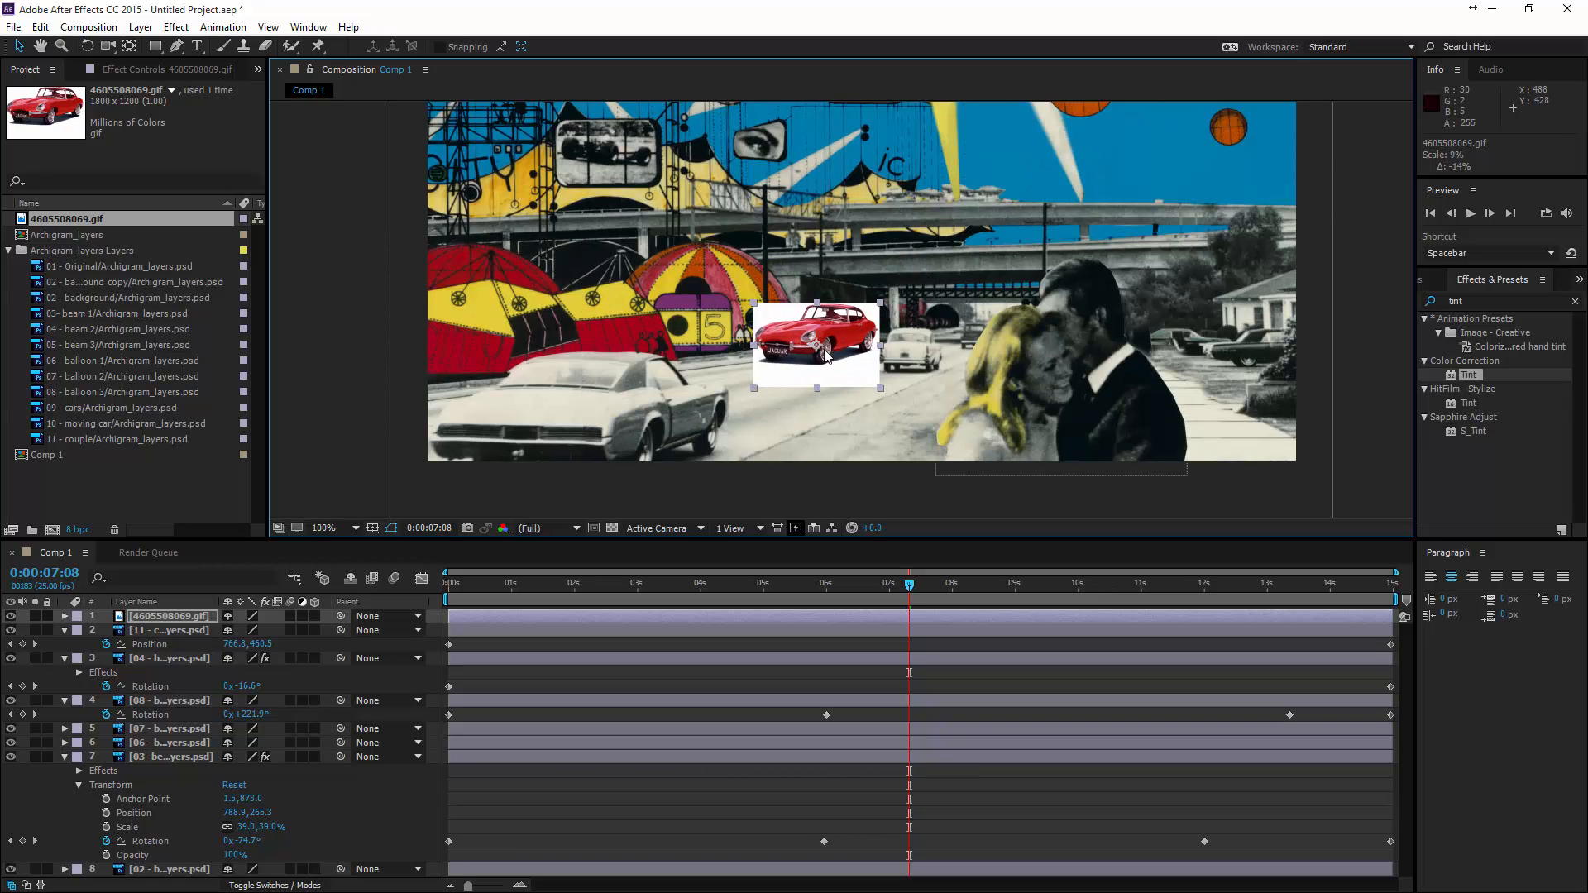
- Move the red car image onto the road beside the couple, at about 550, 433
drag(824, 356, 898, 359)
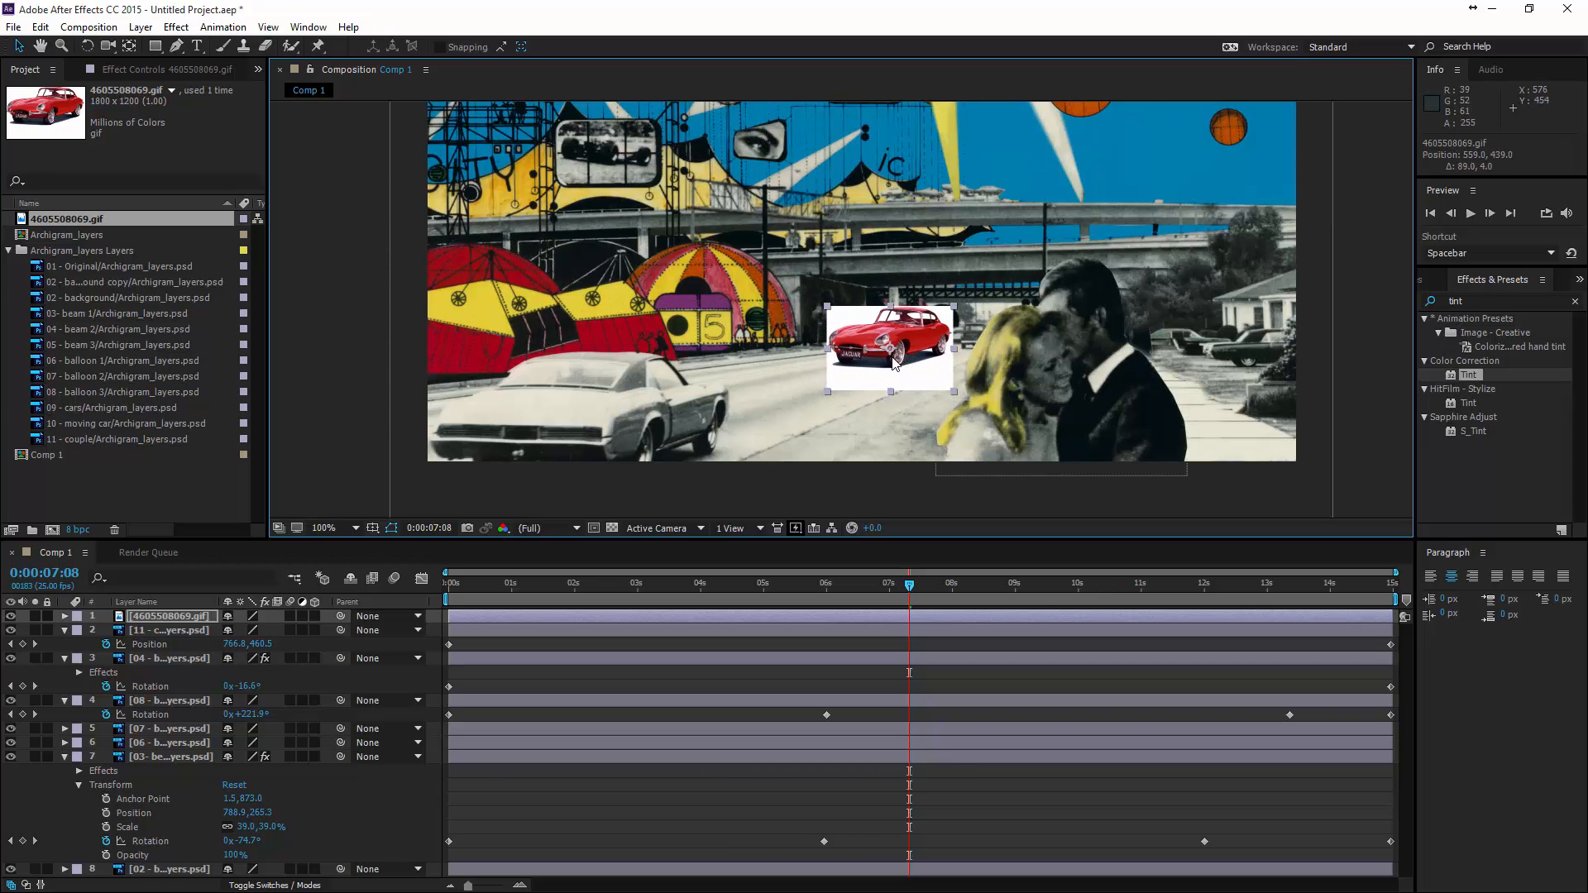
key(ctrl+shift+a)
click(837, 321)
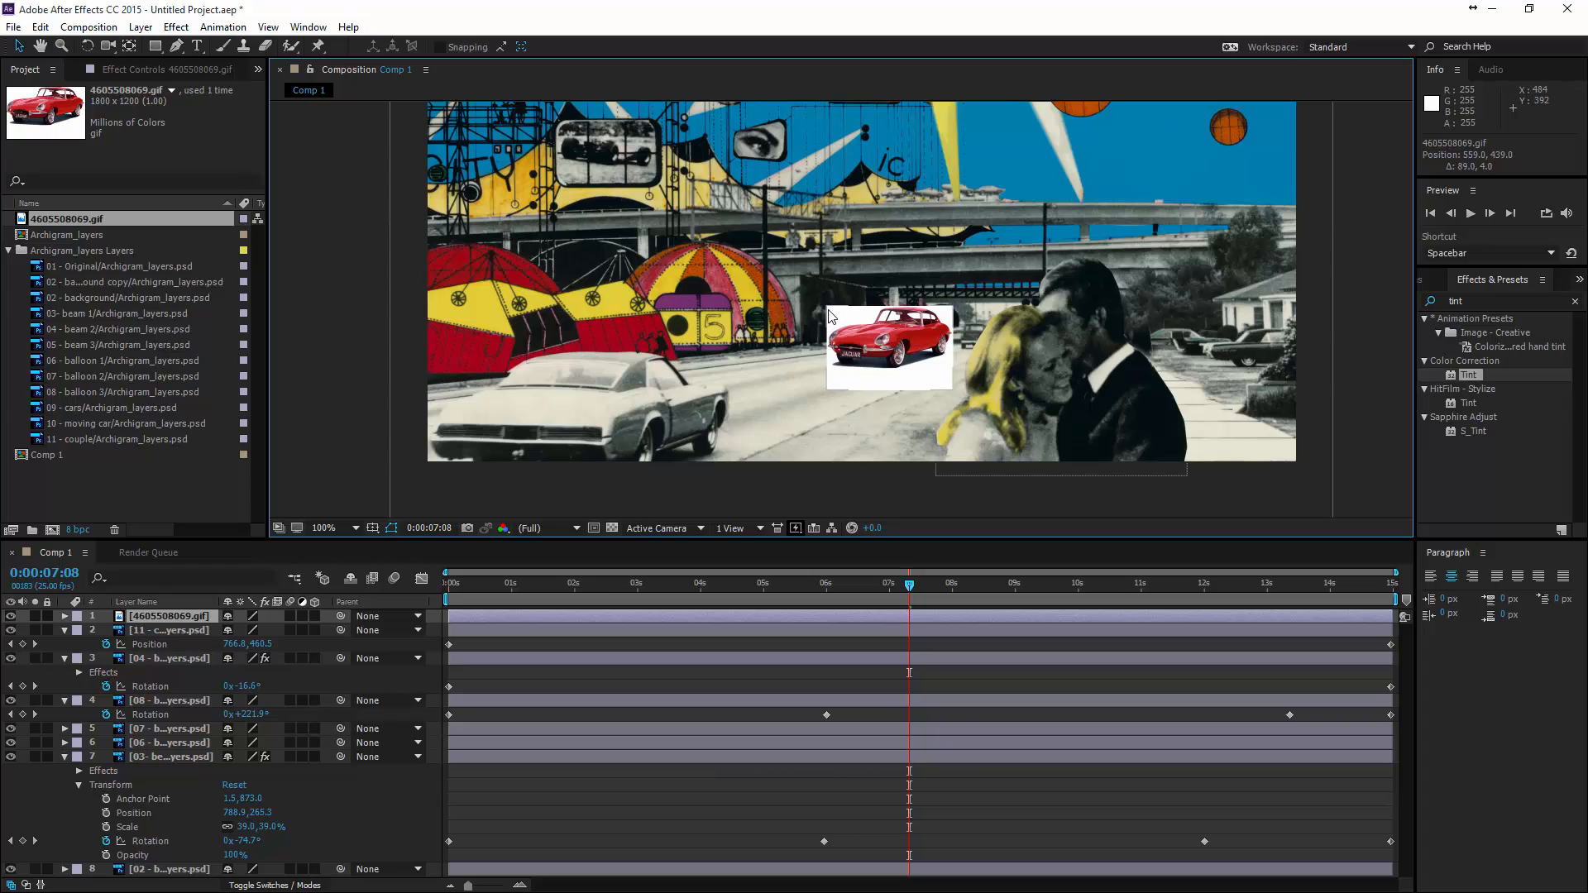
key(ctrl+shift+a)
click(842, 350)
drag(910, 368, 902, 363)
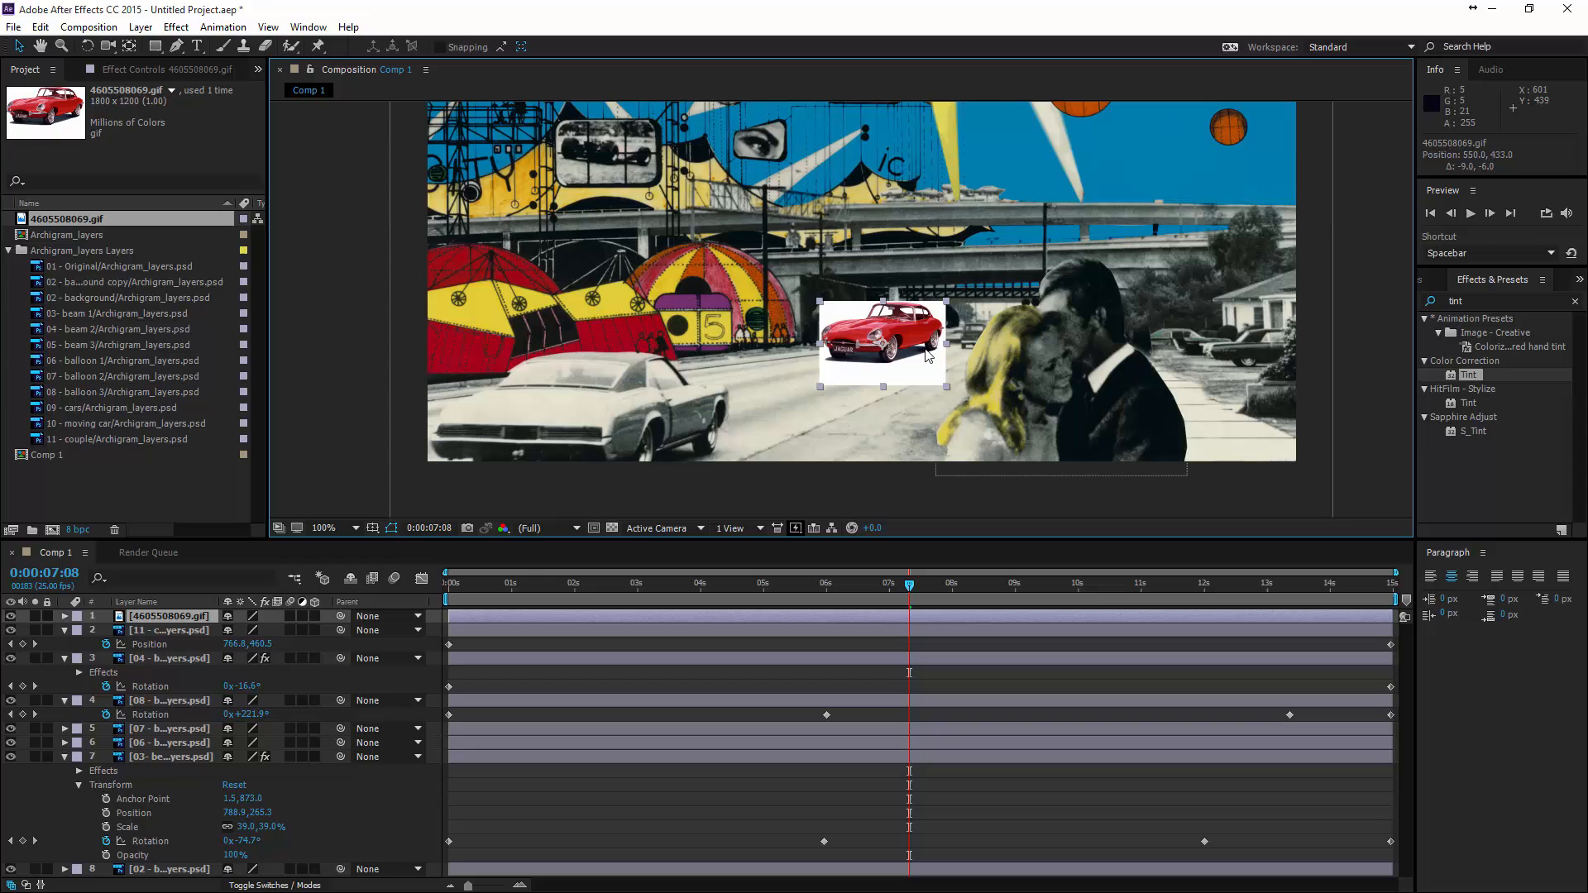
- Pre-compose the red car layer as 4605508069.gif Comp 1, leaving all attributes in Comp 1, and open the nested composition with the whole car in view
click(162, 619)
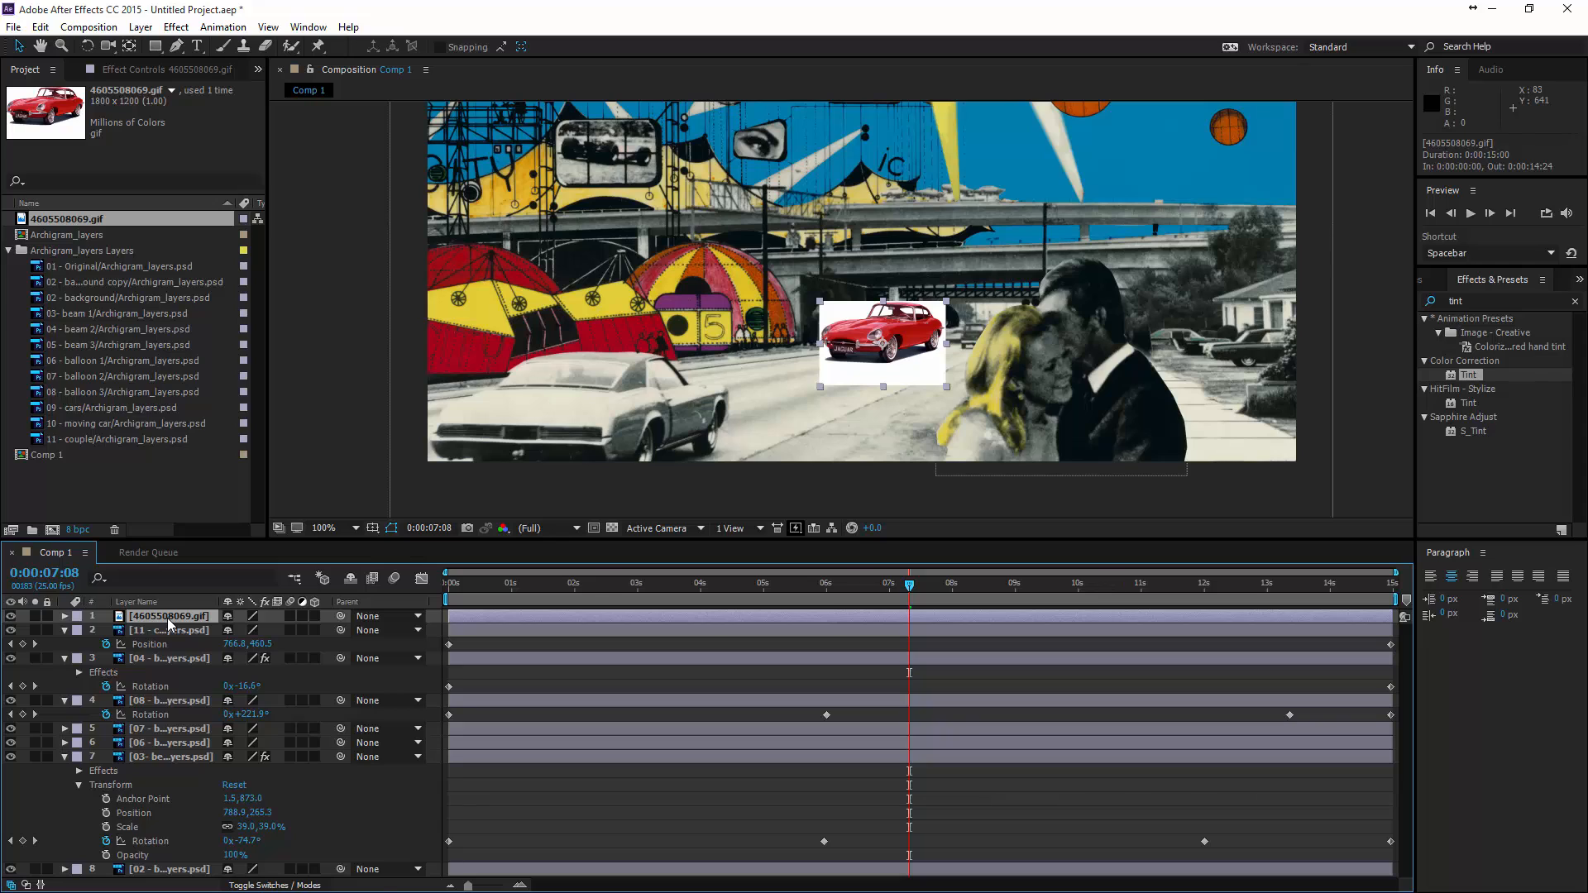
right_click(167, 618)
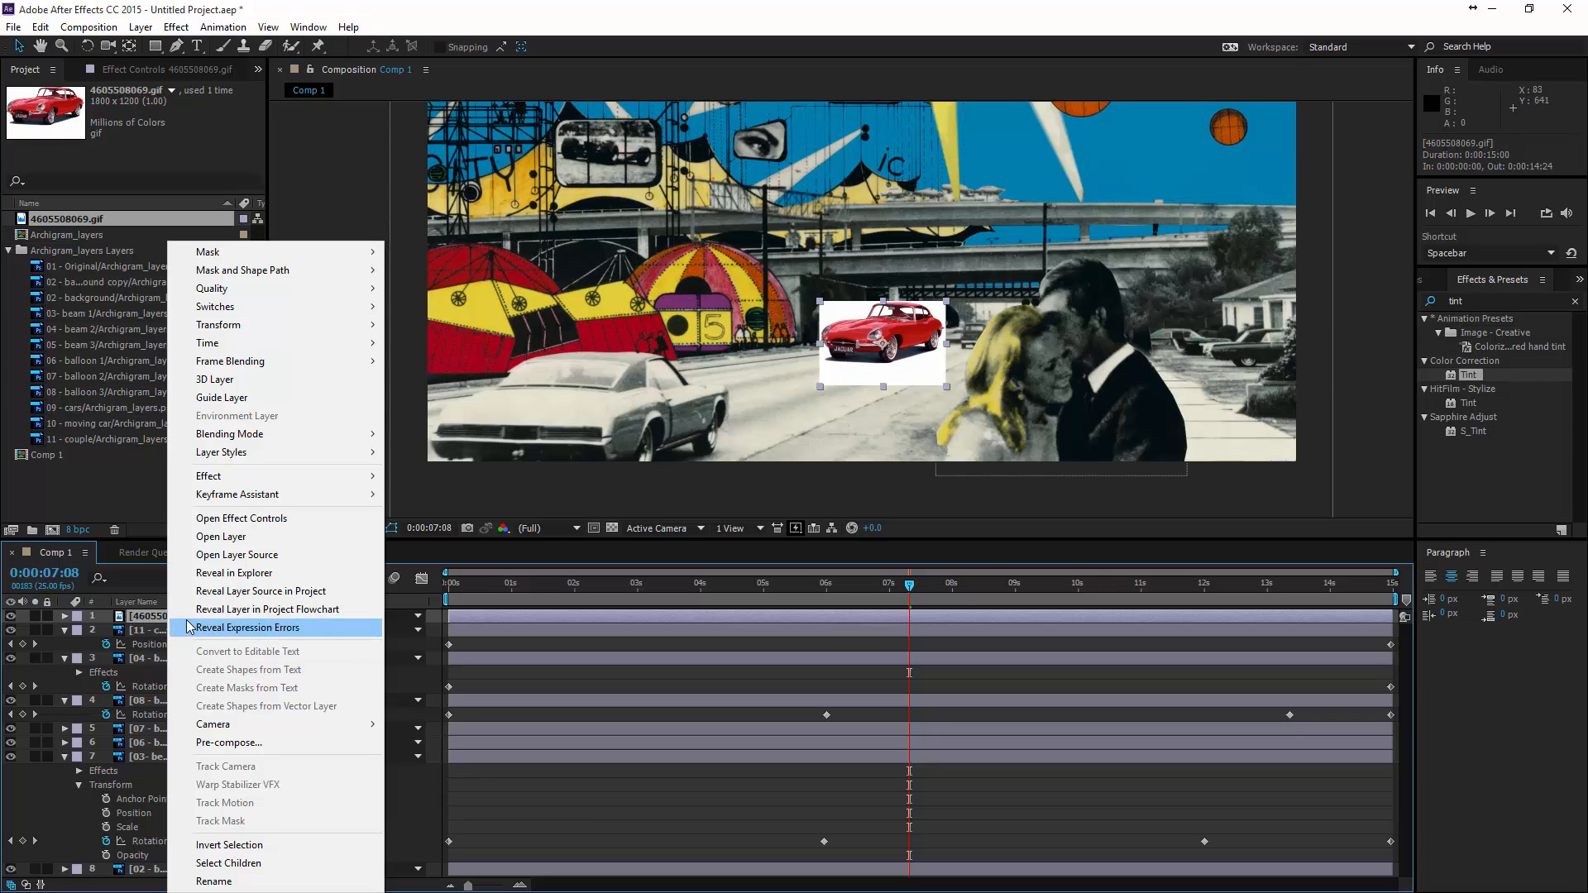
click(221, 744)
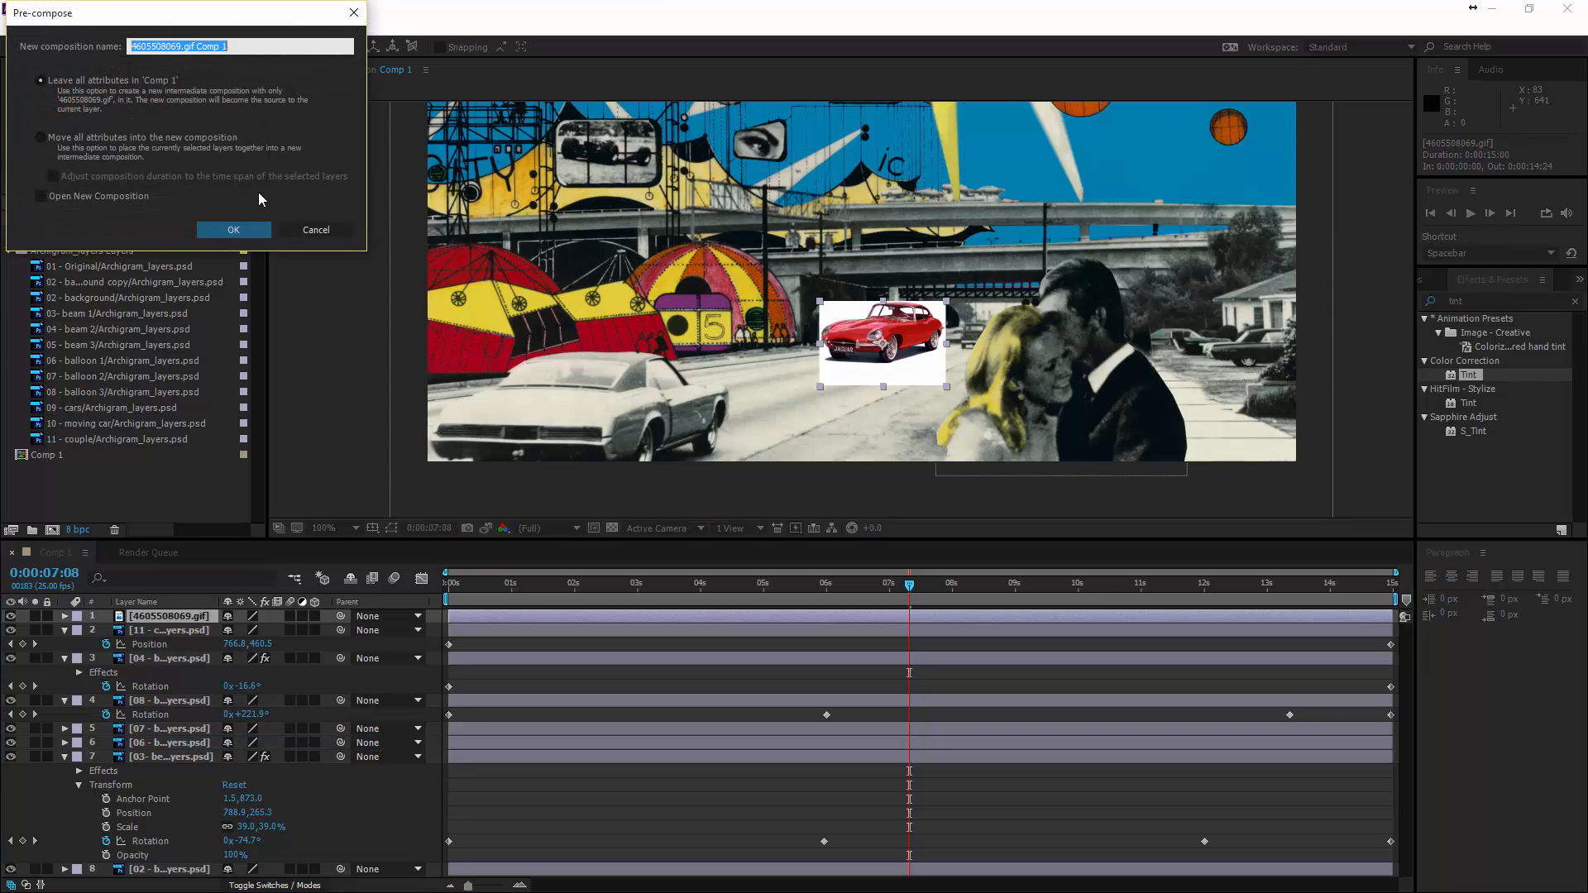
click(234, 231)
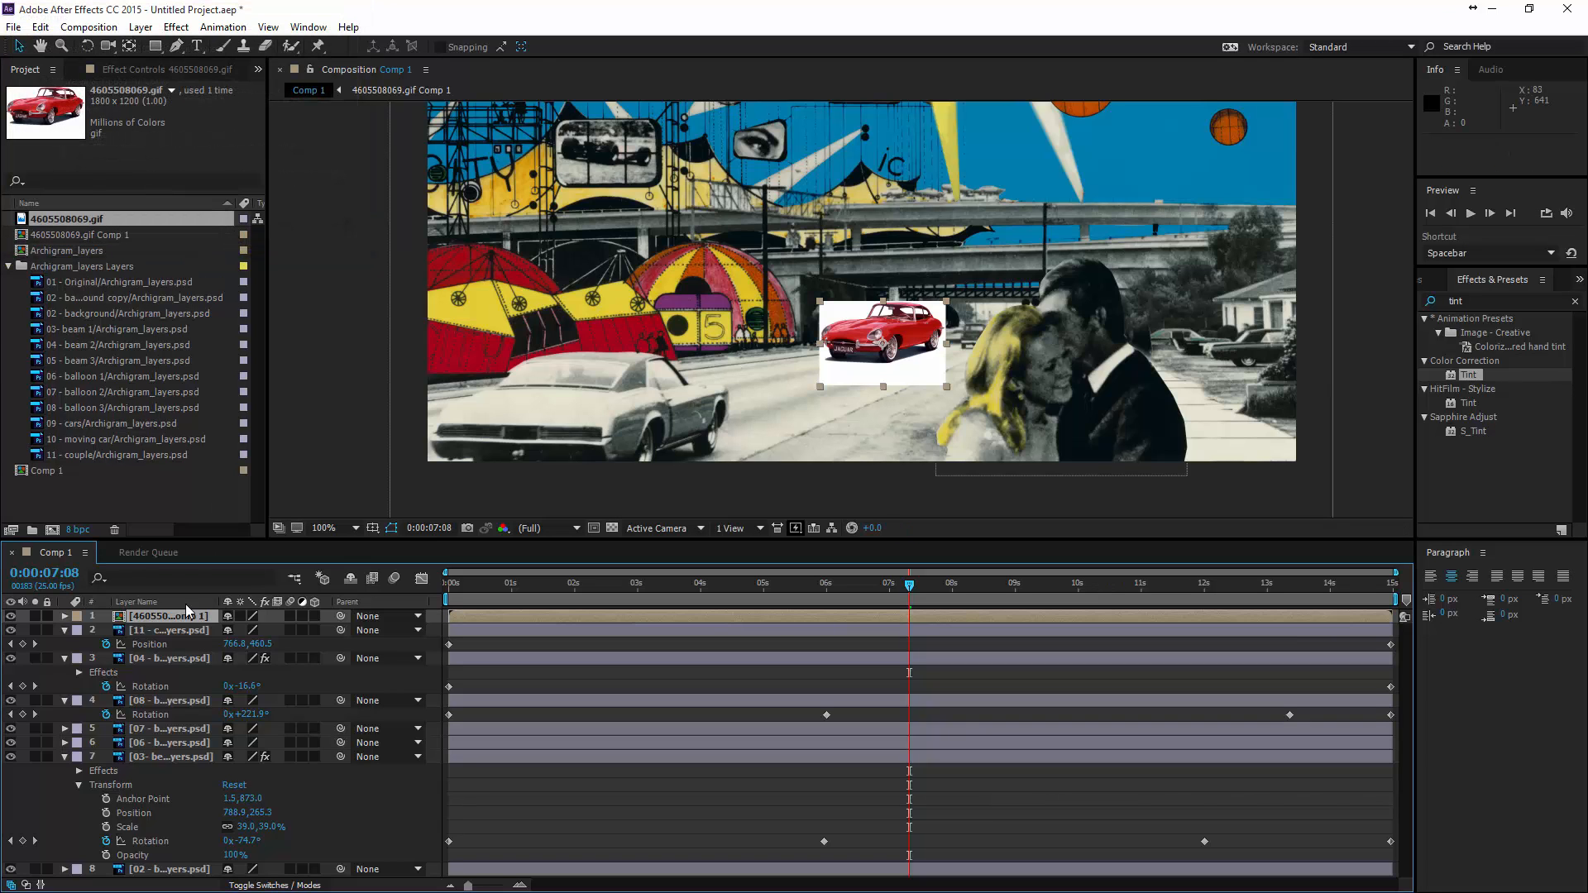
double_click(153, 616)
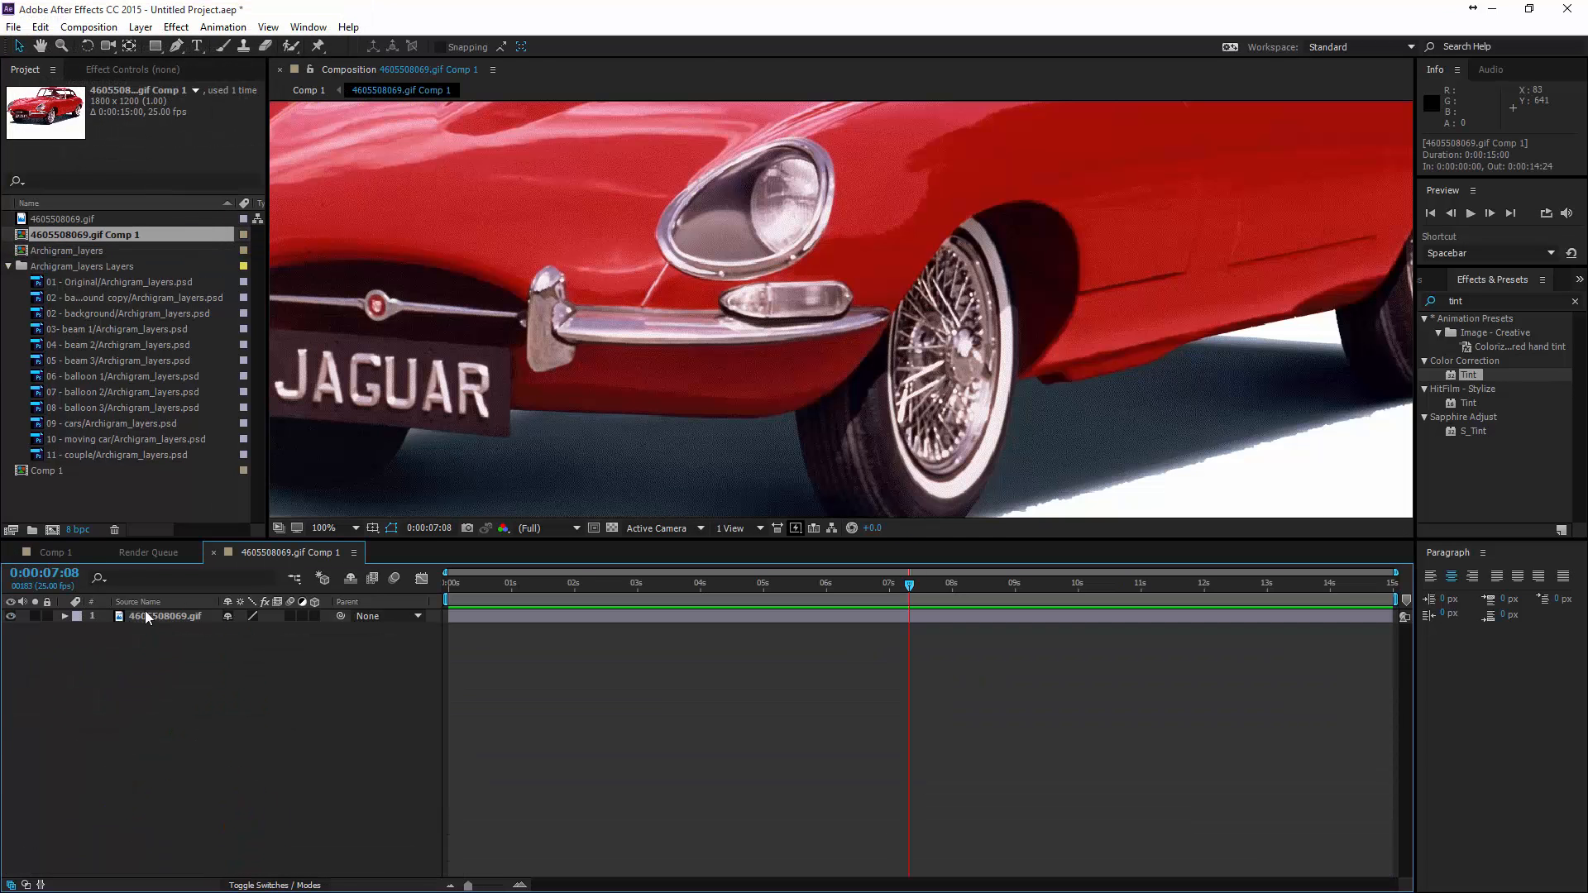
scroll(786, 265, down, 2)
scroll(786, 290, down, 1)
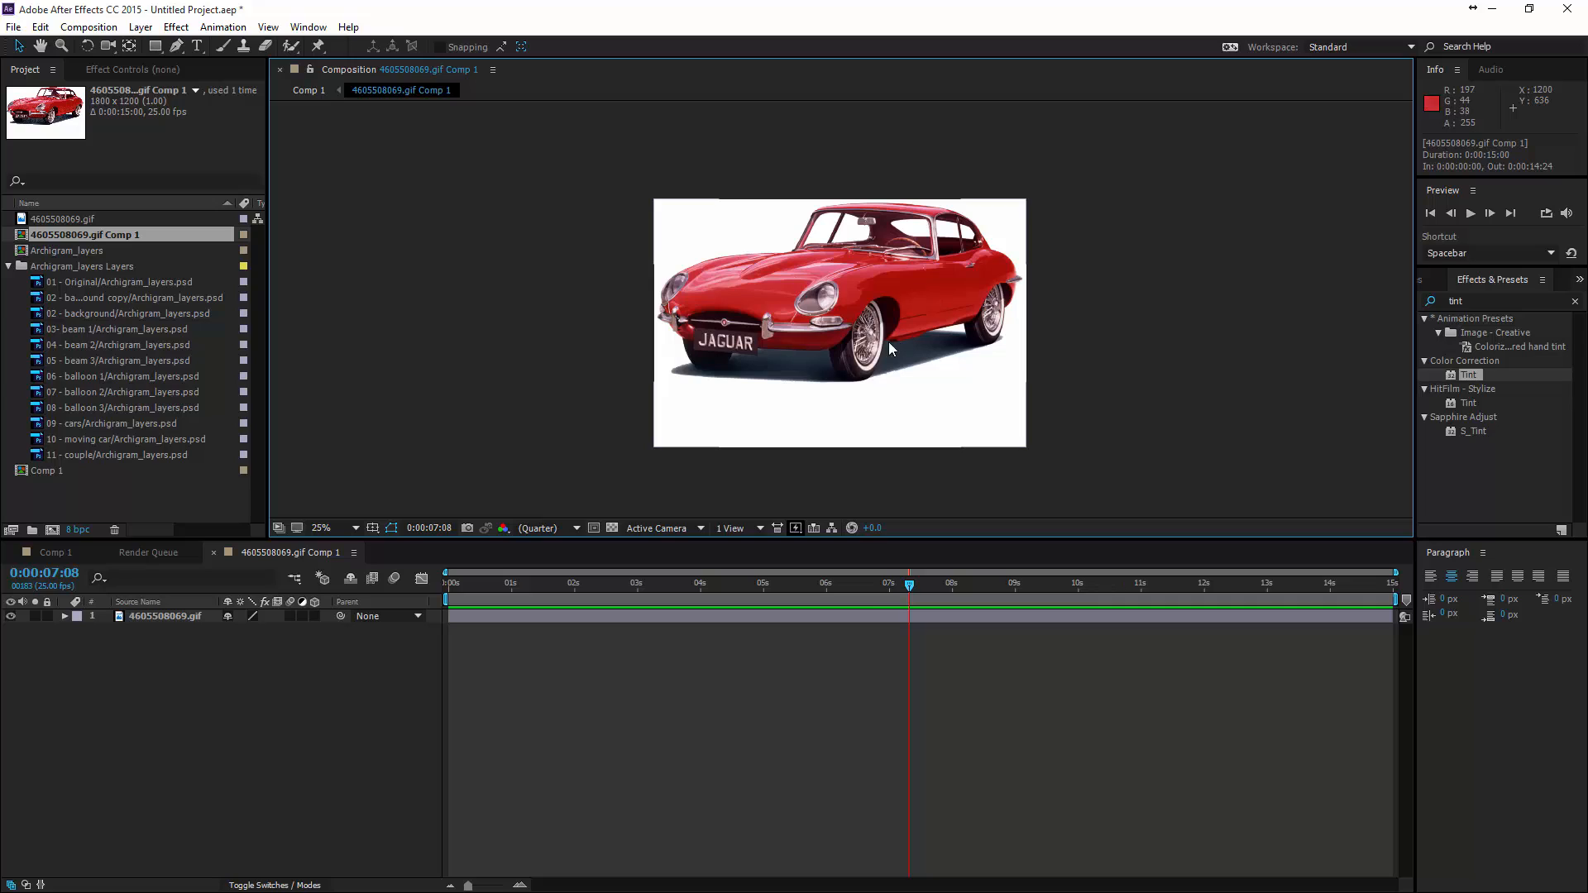
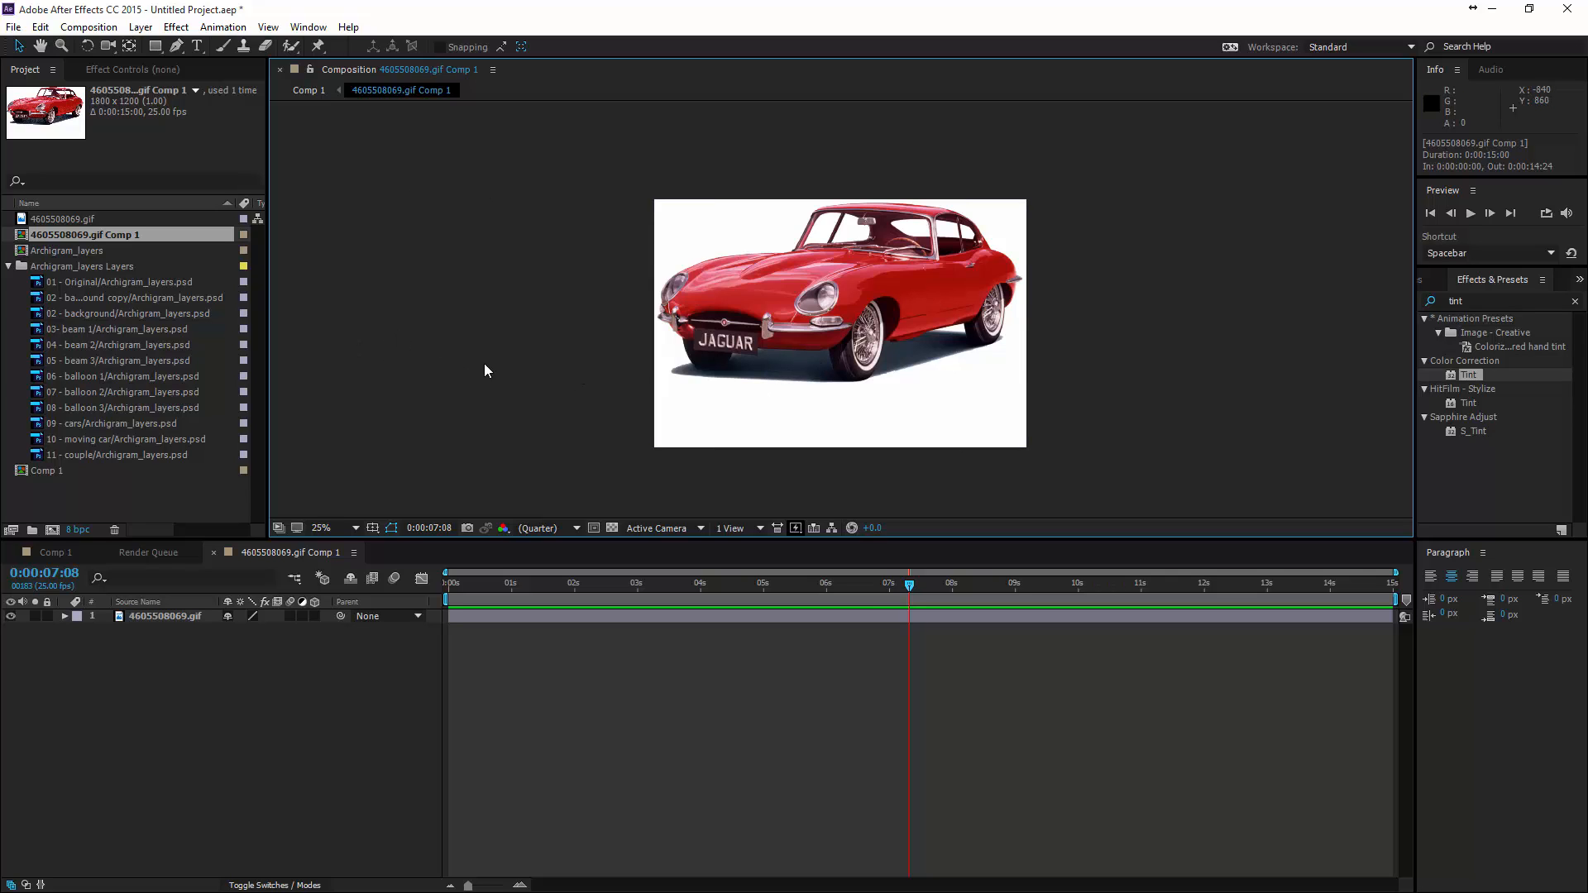
- Draw a closed Pen tool mask around the red car's outline, including its ground shadow, on the 4605508069.gif layer
click(176, 48)
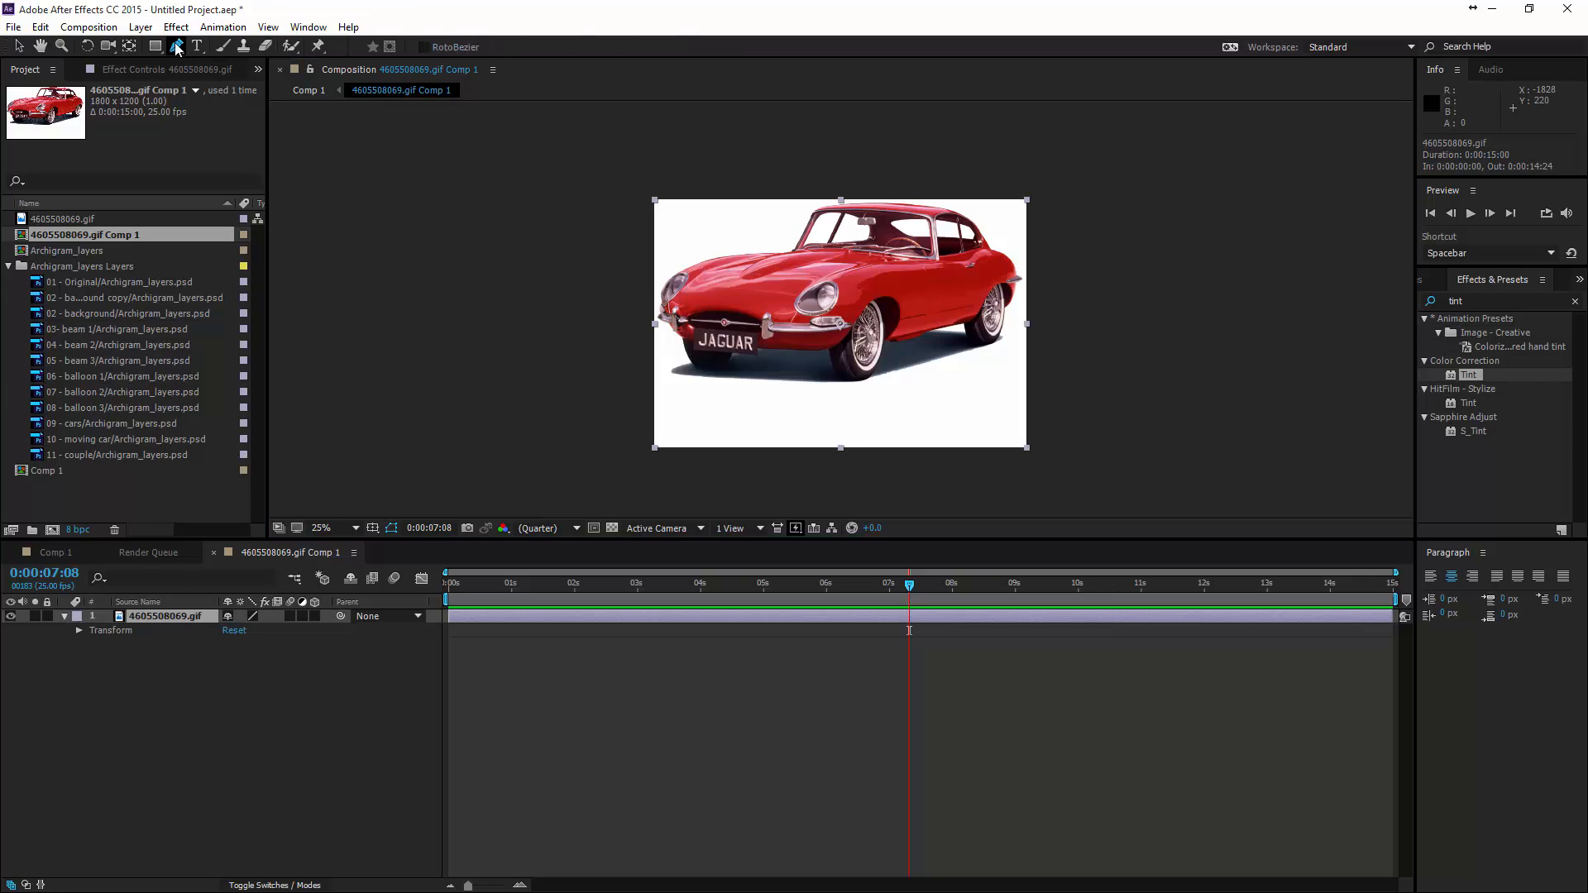
click(715, 374)
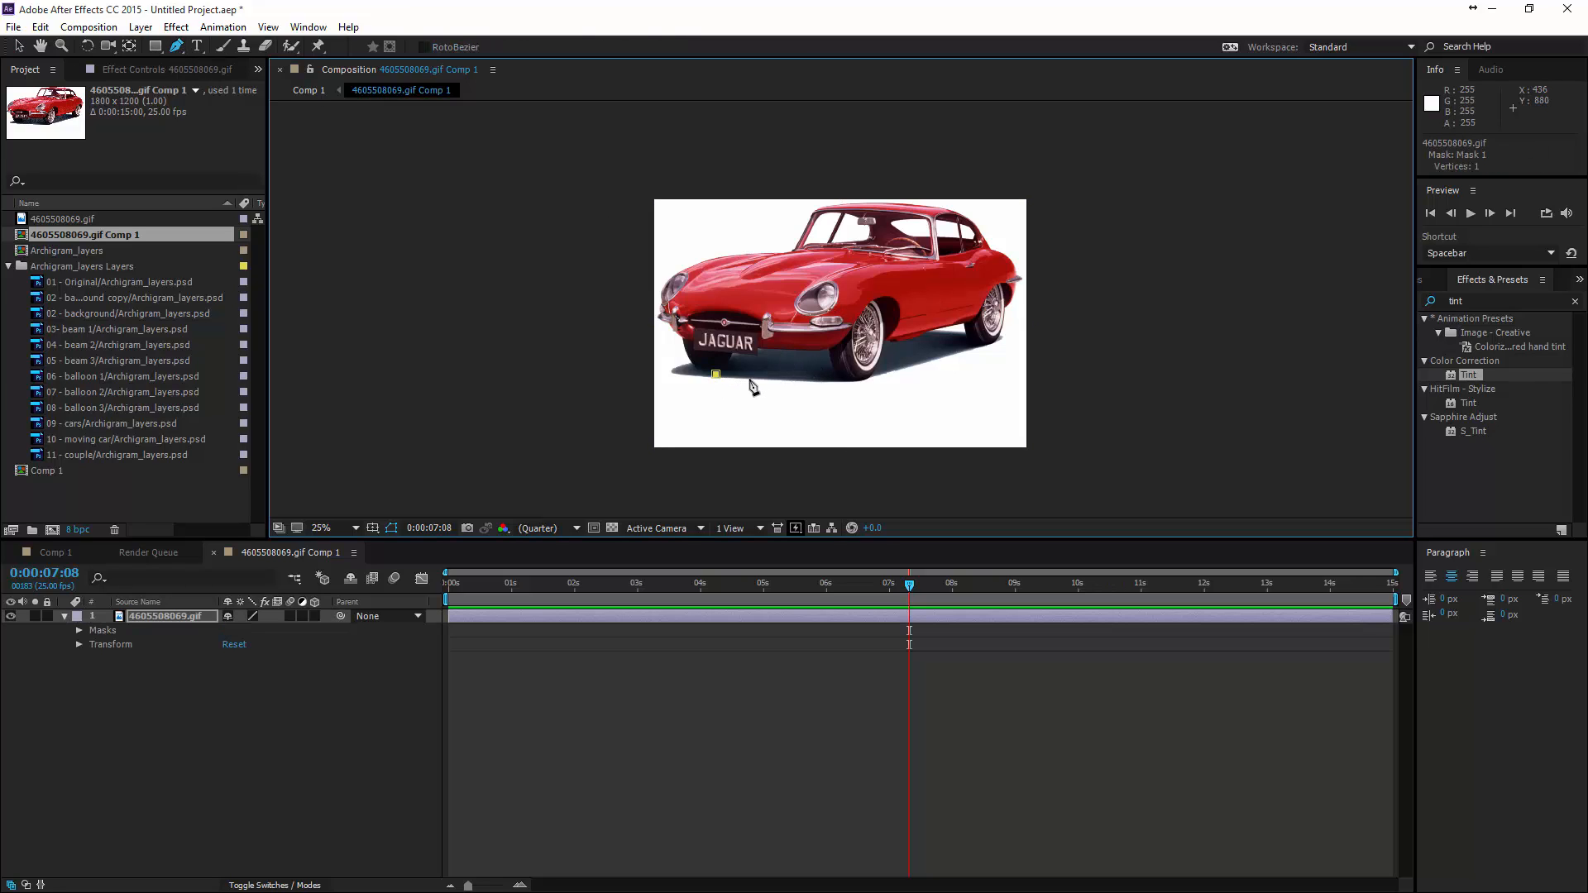
click(749, 377)
click(784, 382)
click(821, 382)
click(851, 383)
click(904, 374)
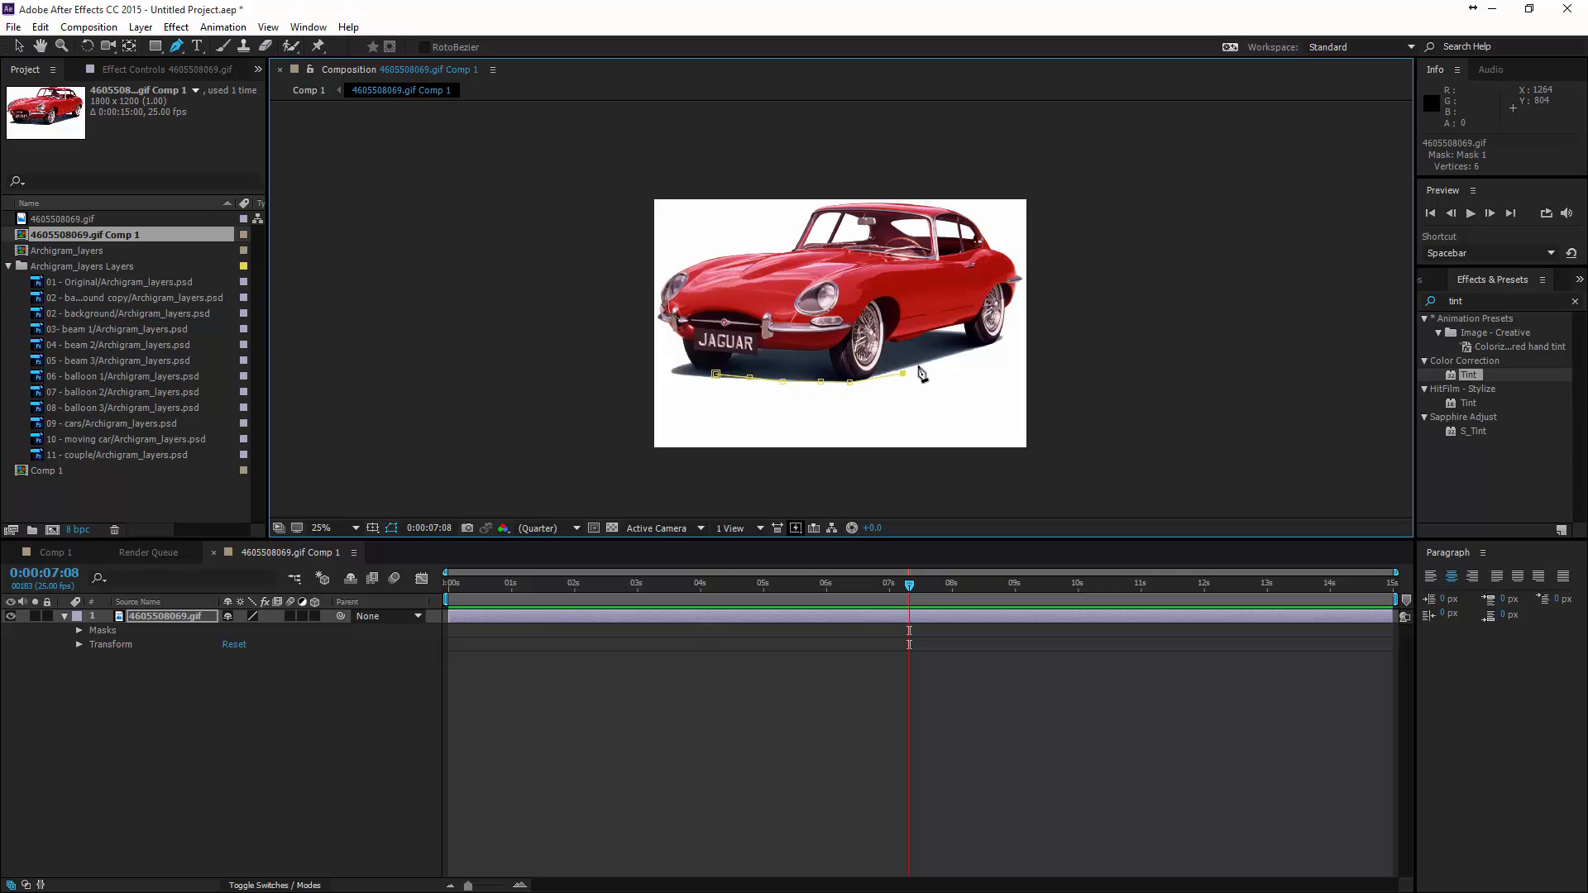
click(928, 359)
click(964, 353)
click(986, 343)
click(1000, 330)
click(1014, 284)
click(1013, 264)
click(977, 222)
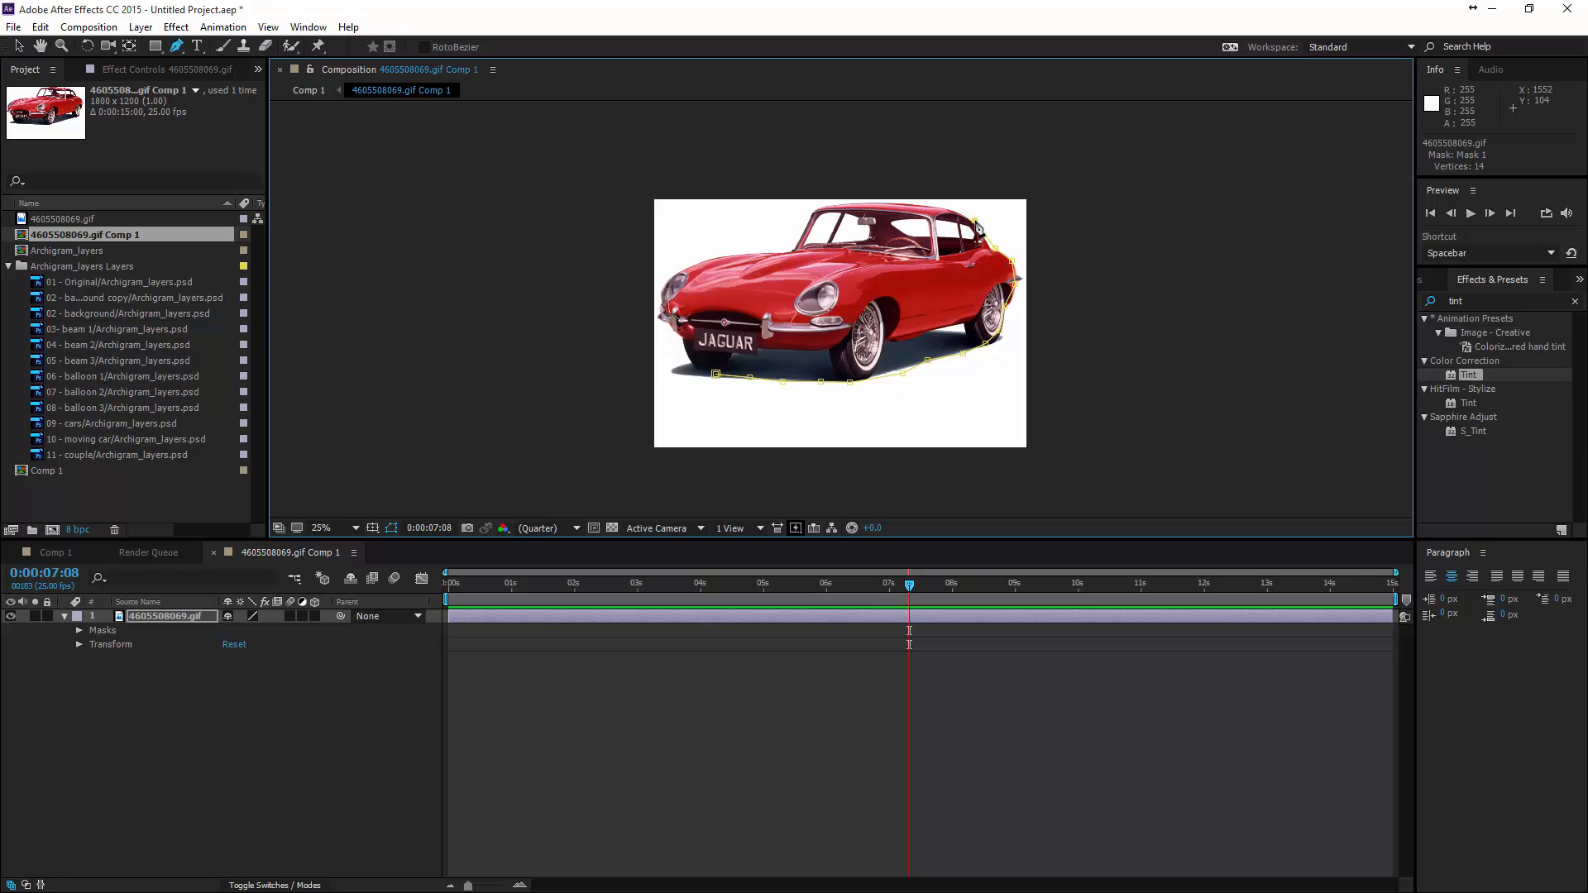
click(958, 210)
click(930, 202)
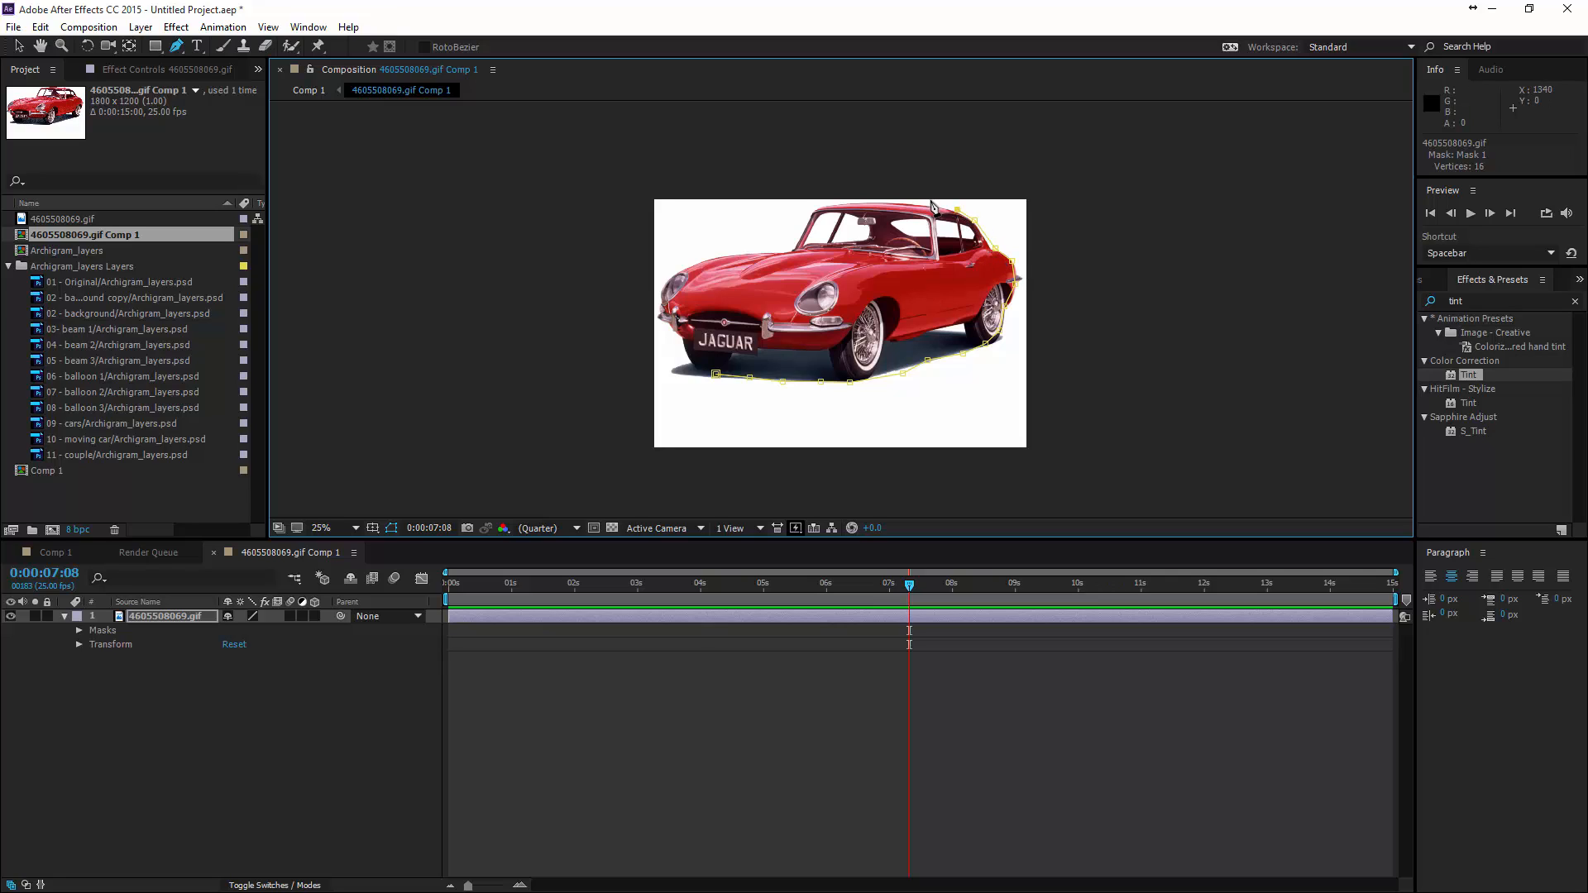
click(887, 202)
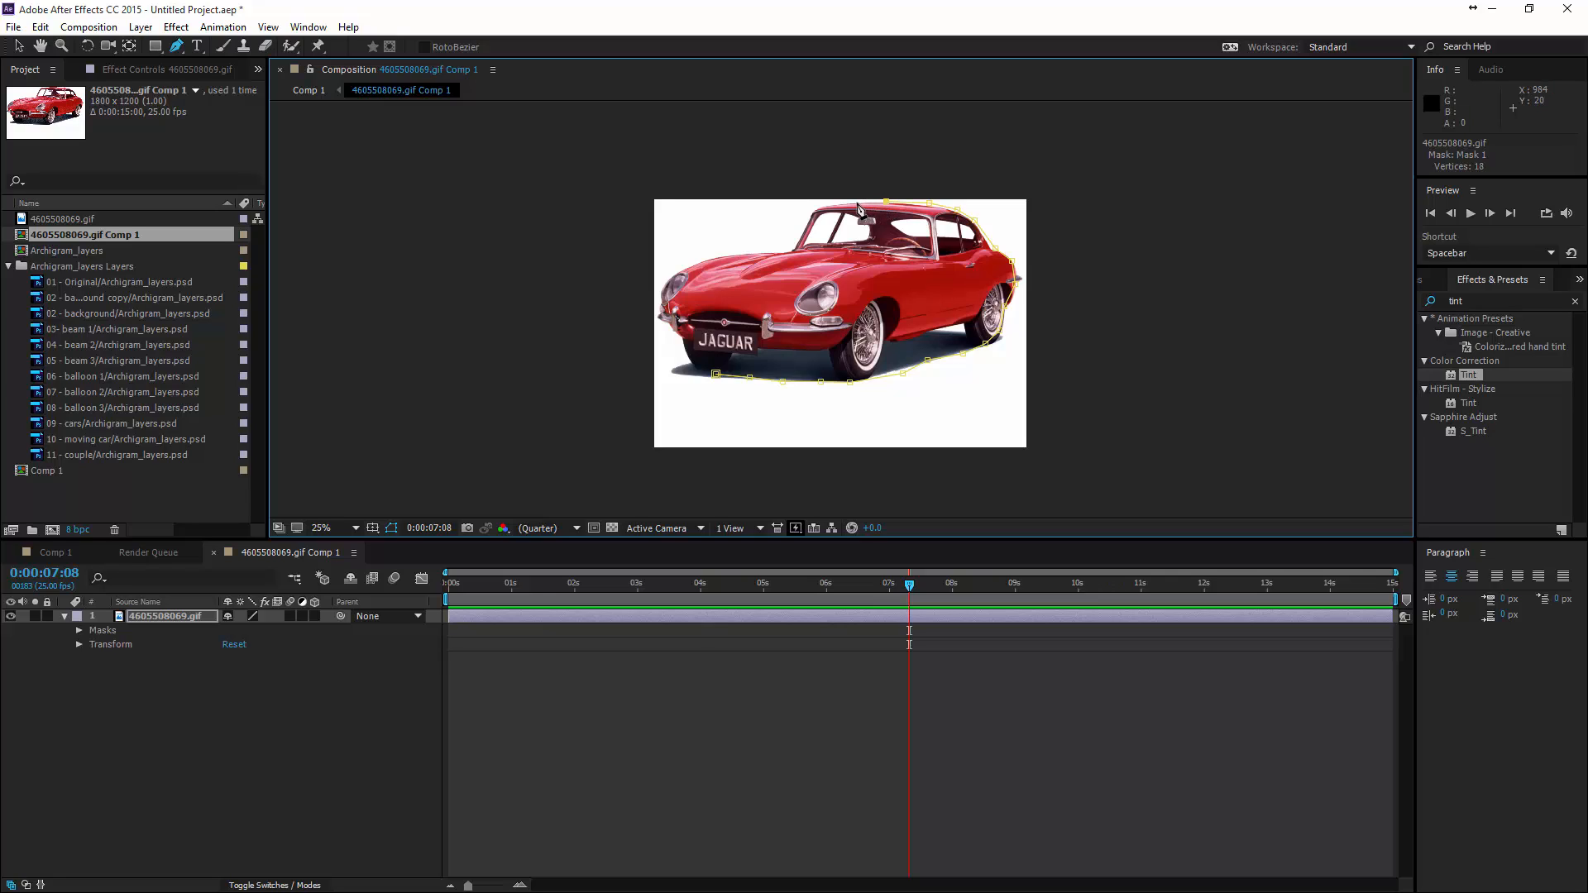
click(807, 221)
click(768, 249)
click(743, 251)
click(663, 308)
click(672, 325)
click(688, 375)
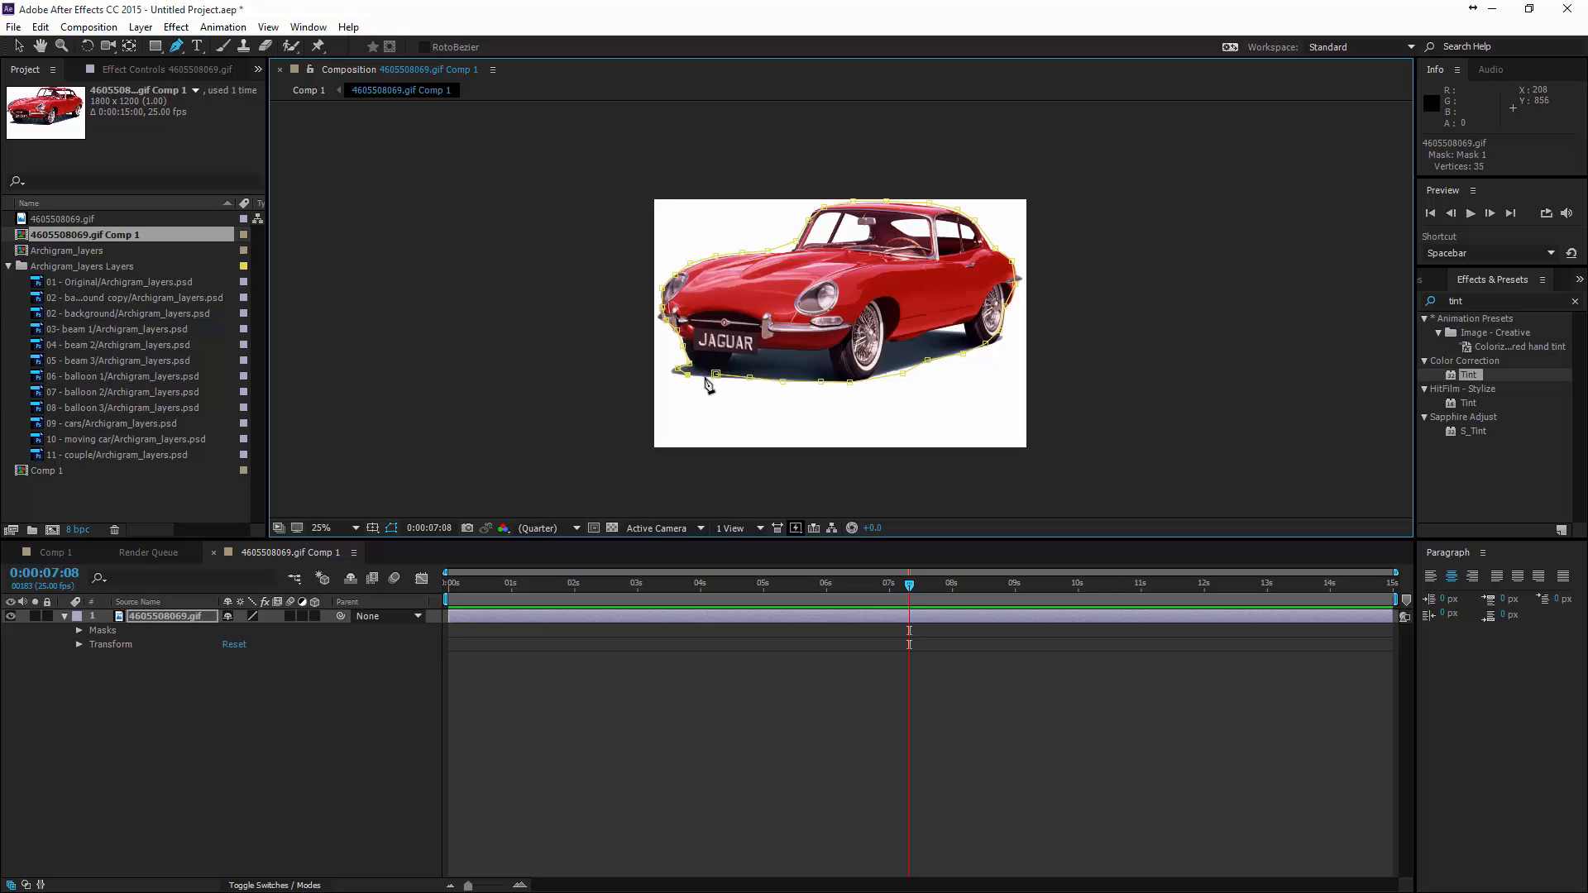
click(716, 374)
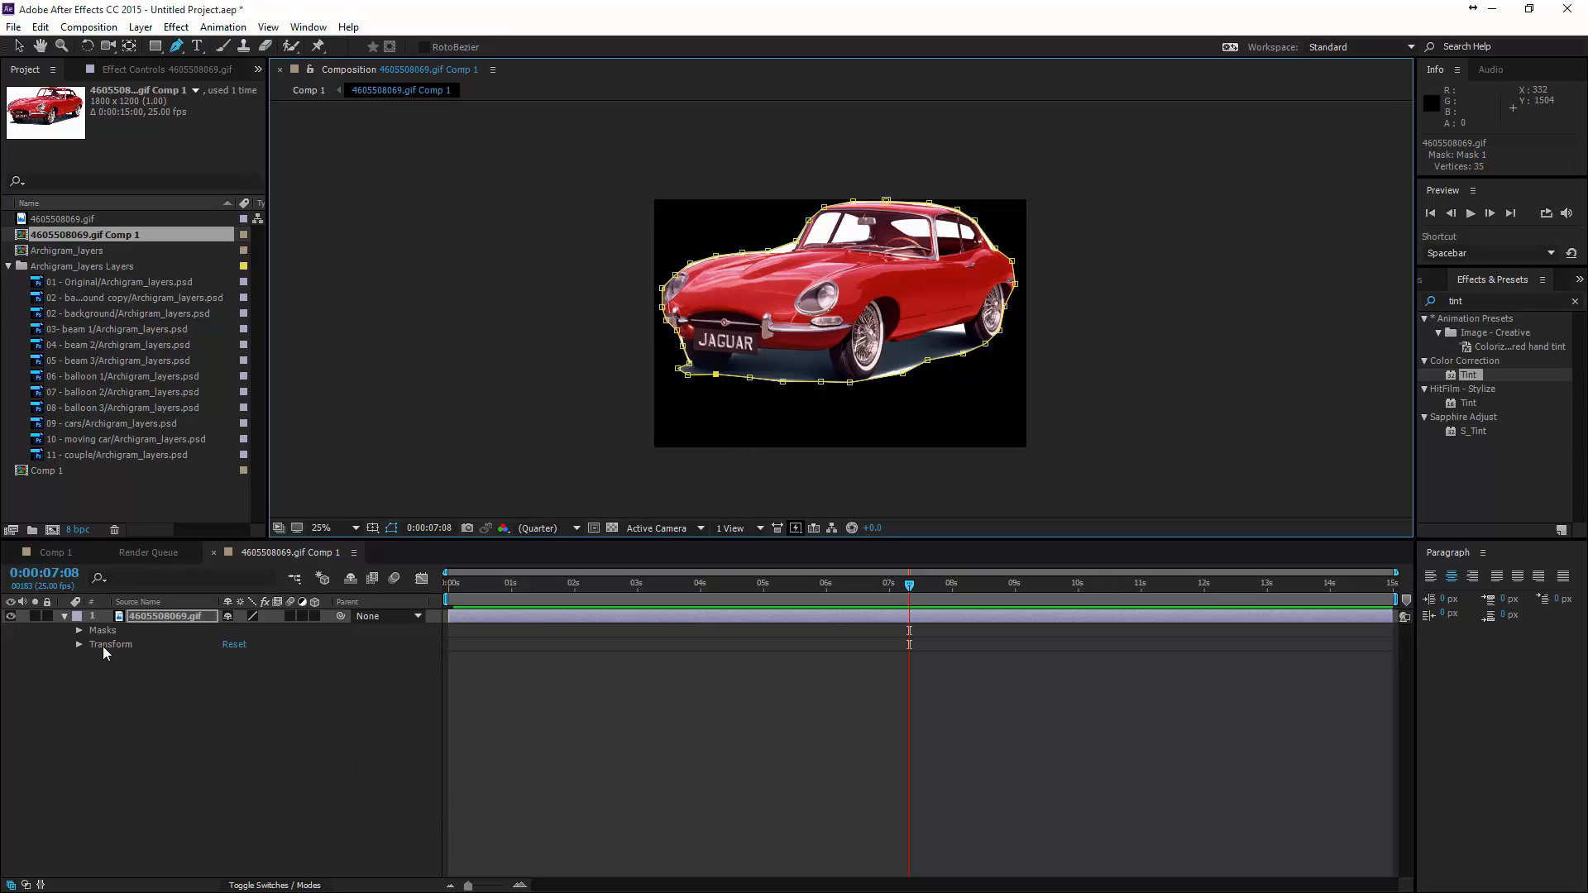
- Try inverting Mask 1 on the red car layer, and switch the inversion back off
click(78, 630)
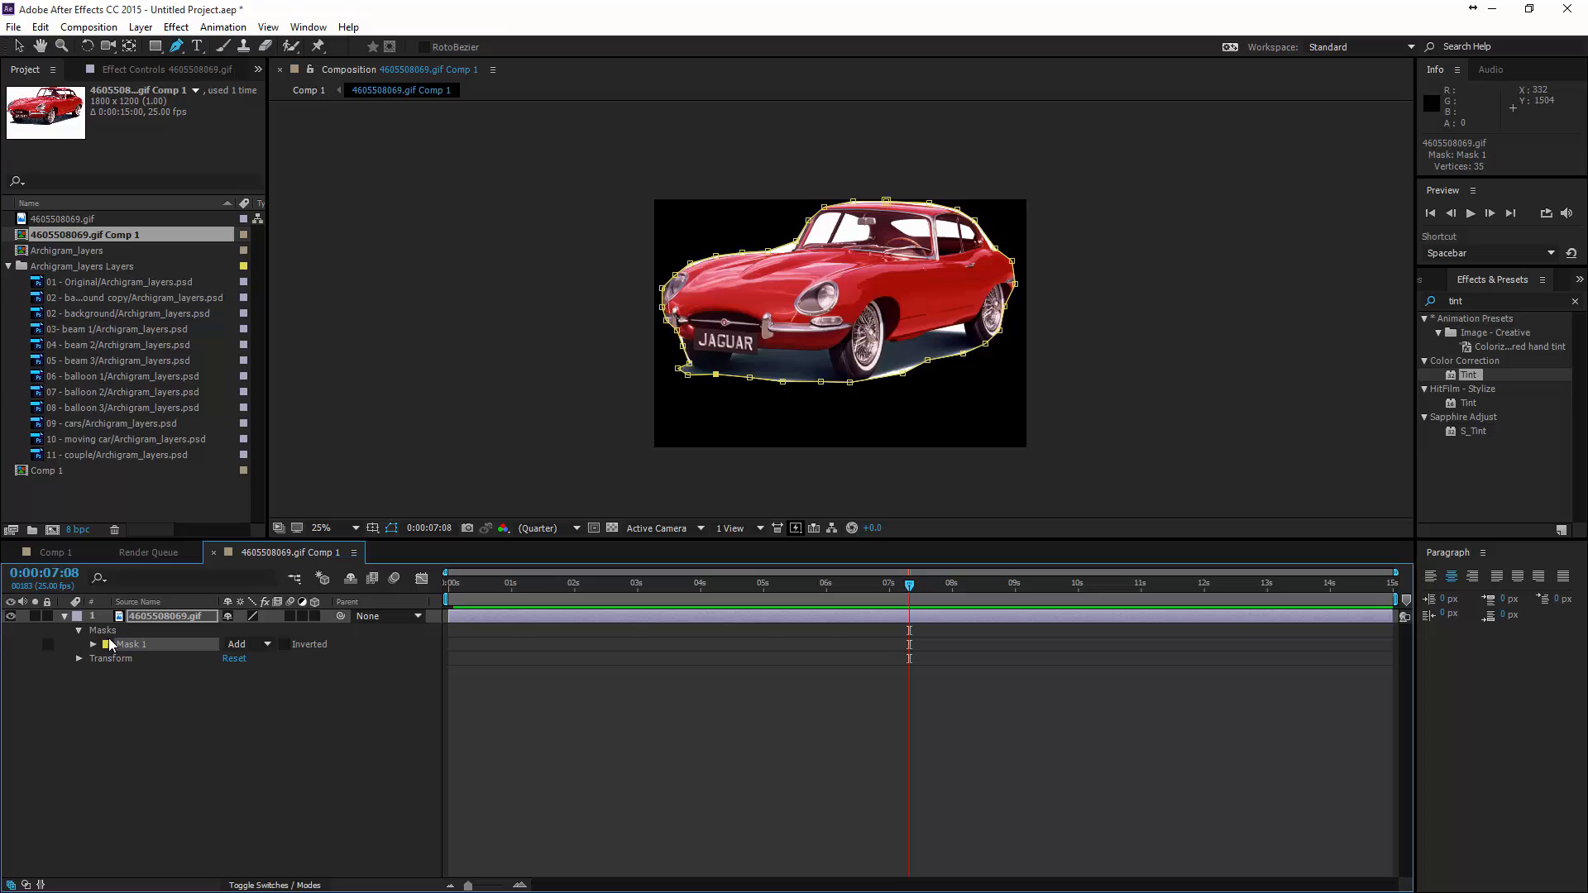
click(285, 645)
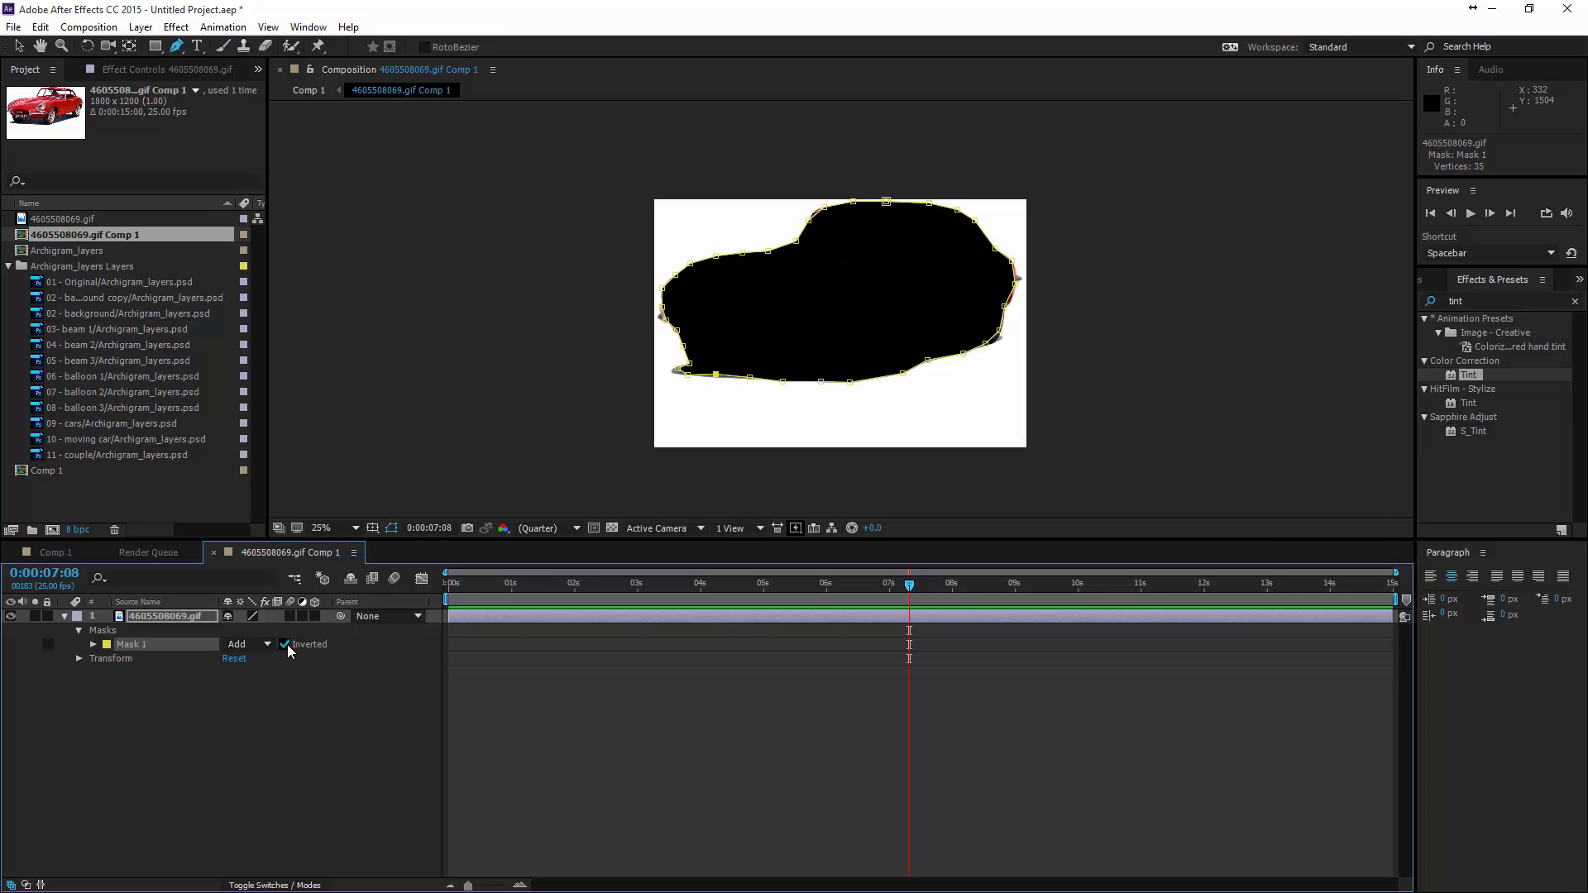
click(286, 644)
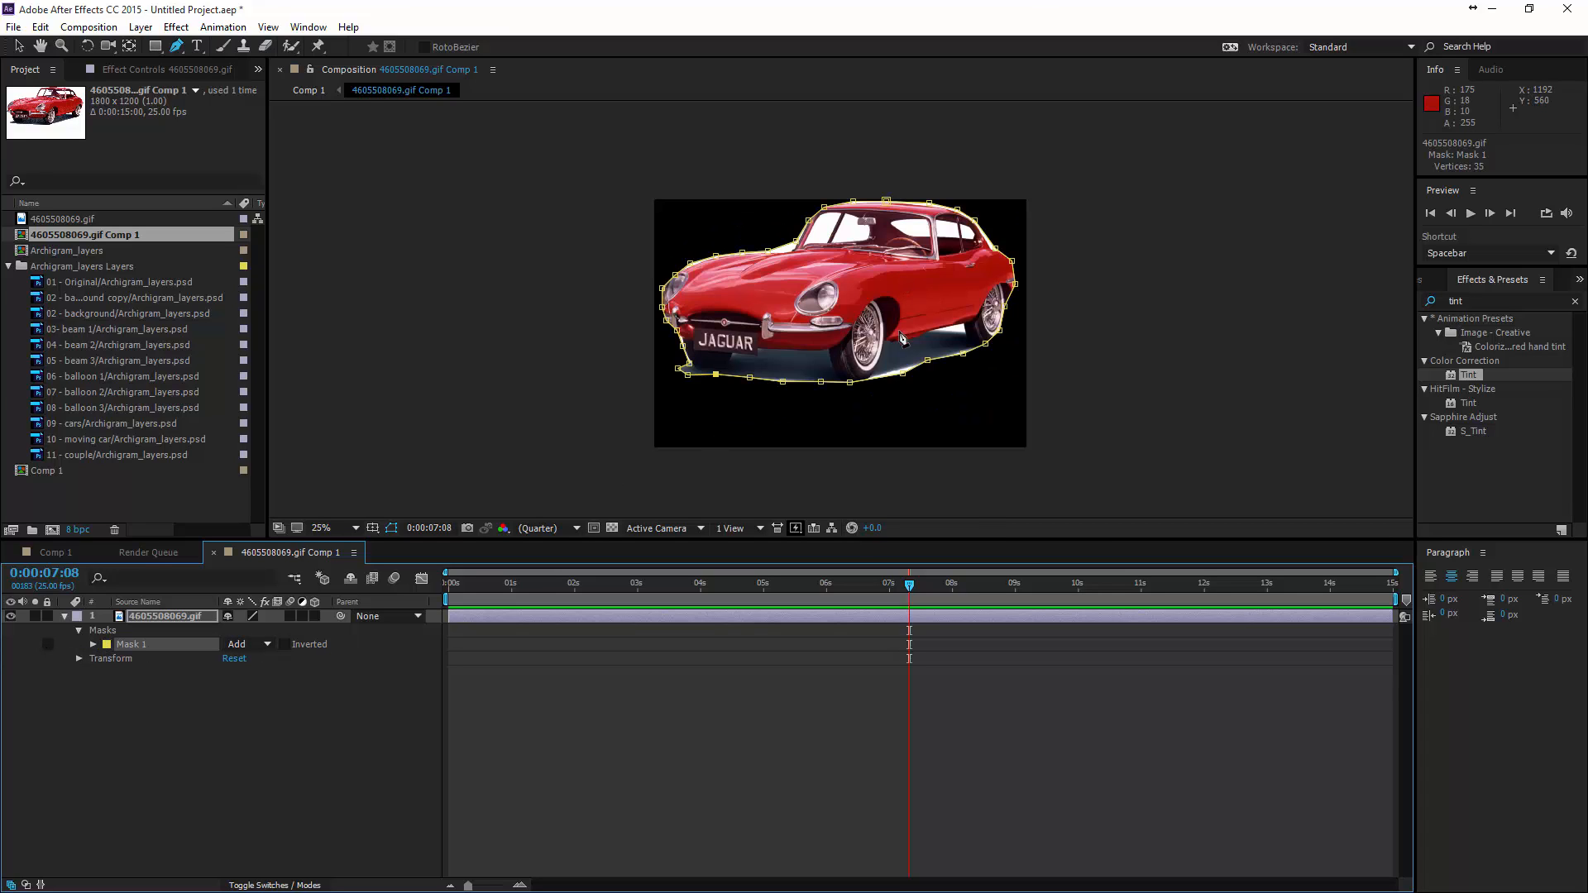
- Adjust the mask points beneath the car and beside its rear wheel to follow the outline more closely
drag(902, 373, 903, 367)
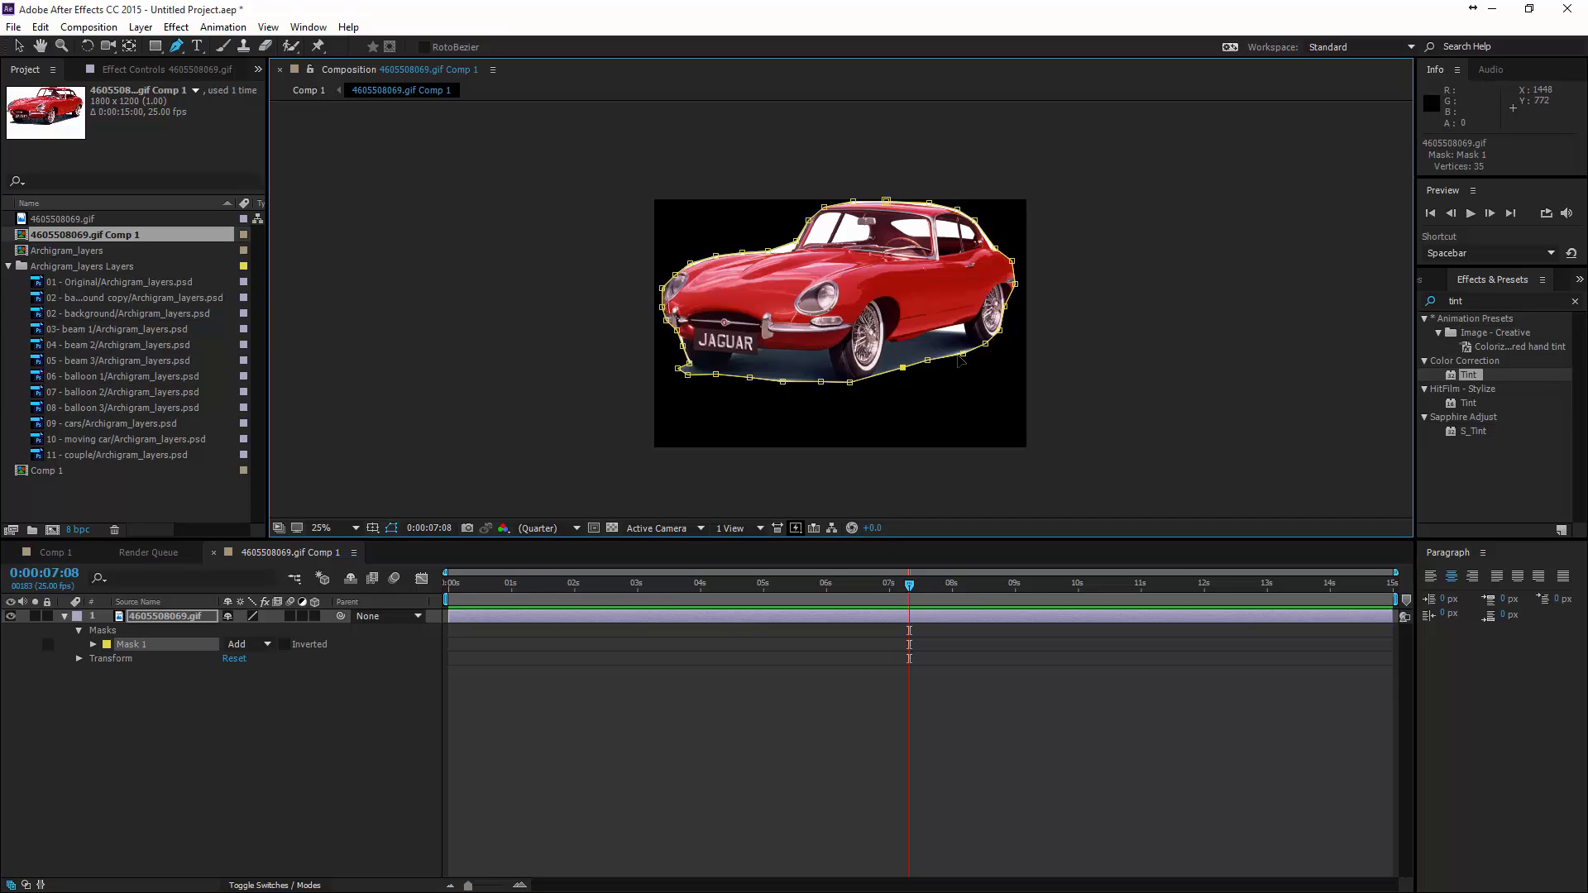
click(963, 352)
drag(1000, 332, 1009, 309)
- Return to Comp 1 and move the masked red car along the road to about 600, 433
click(54, 553)
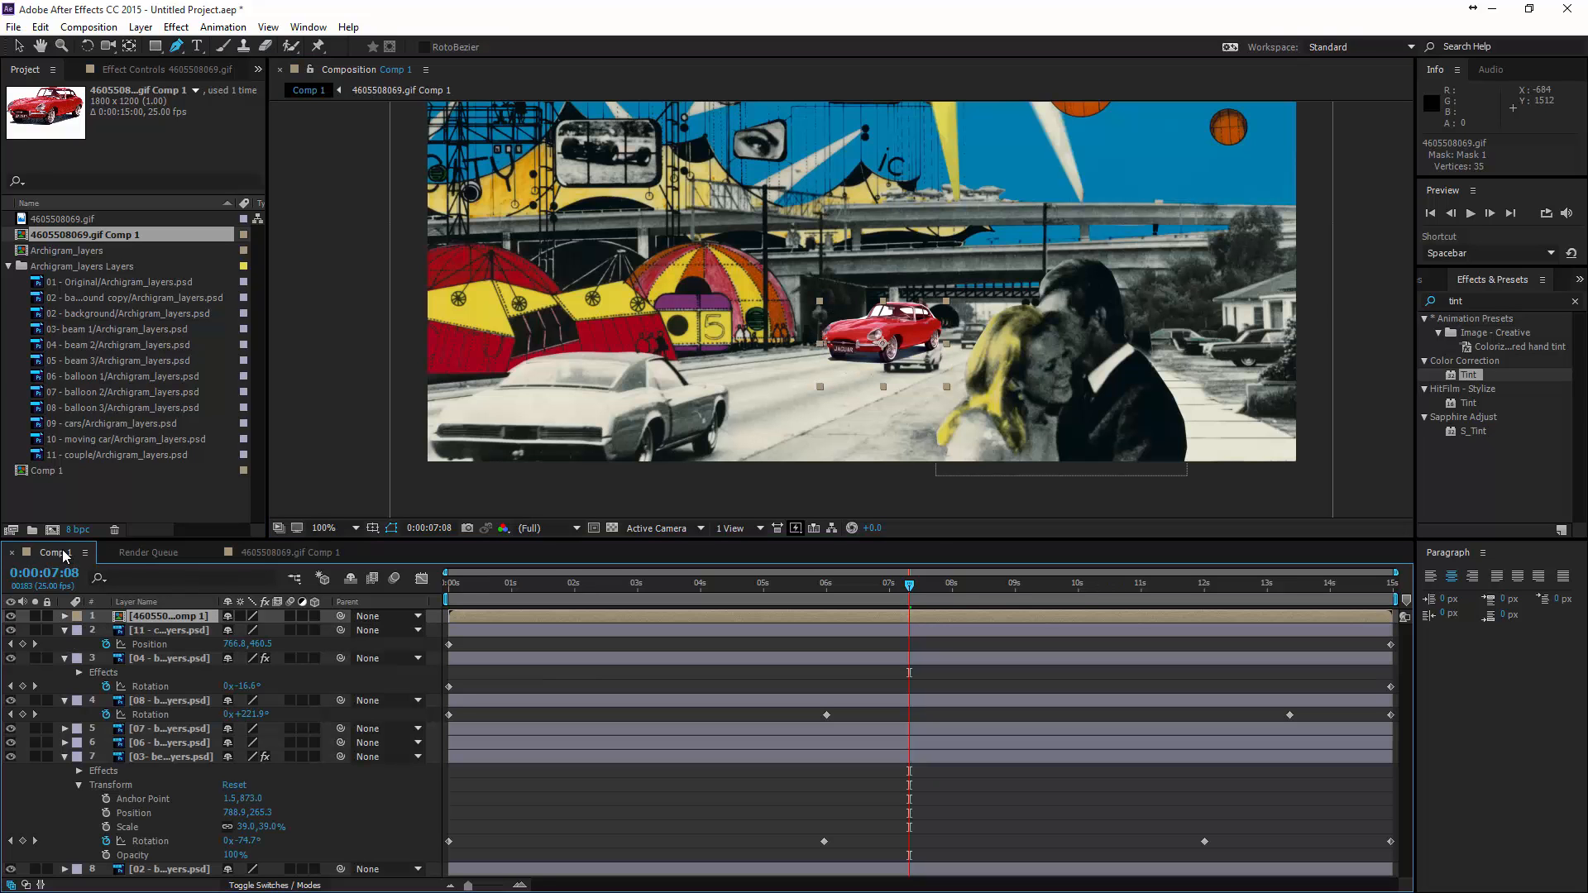
click(899, 333)
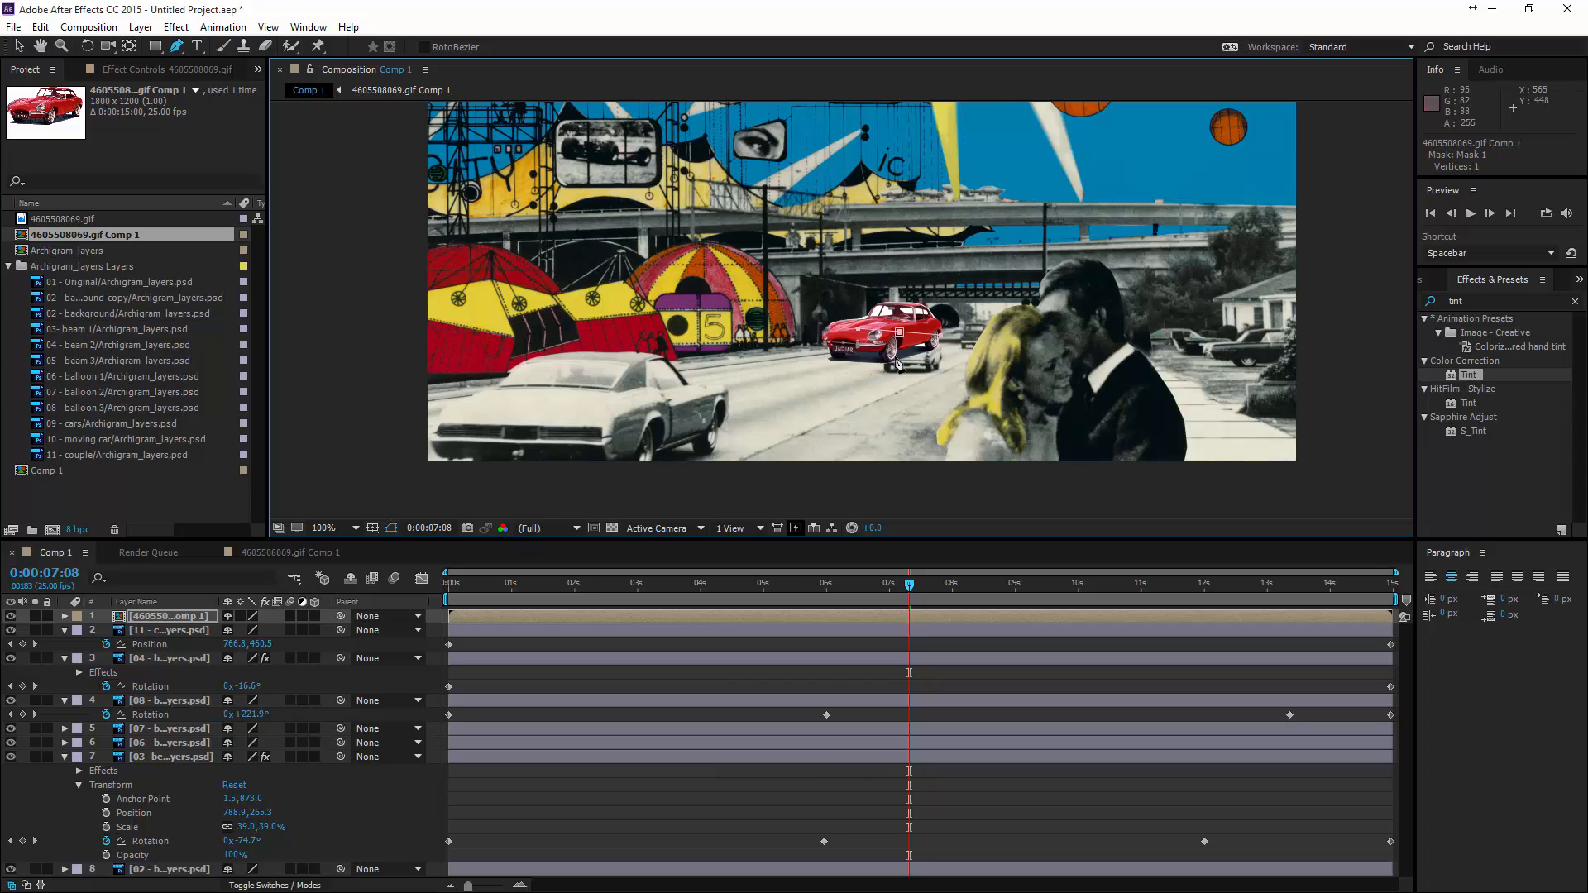
key(ctrl+z)
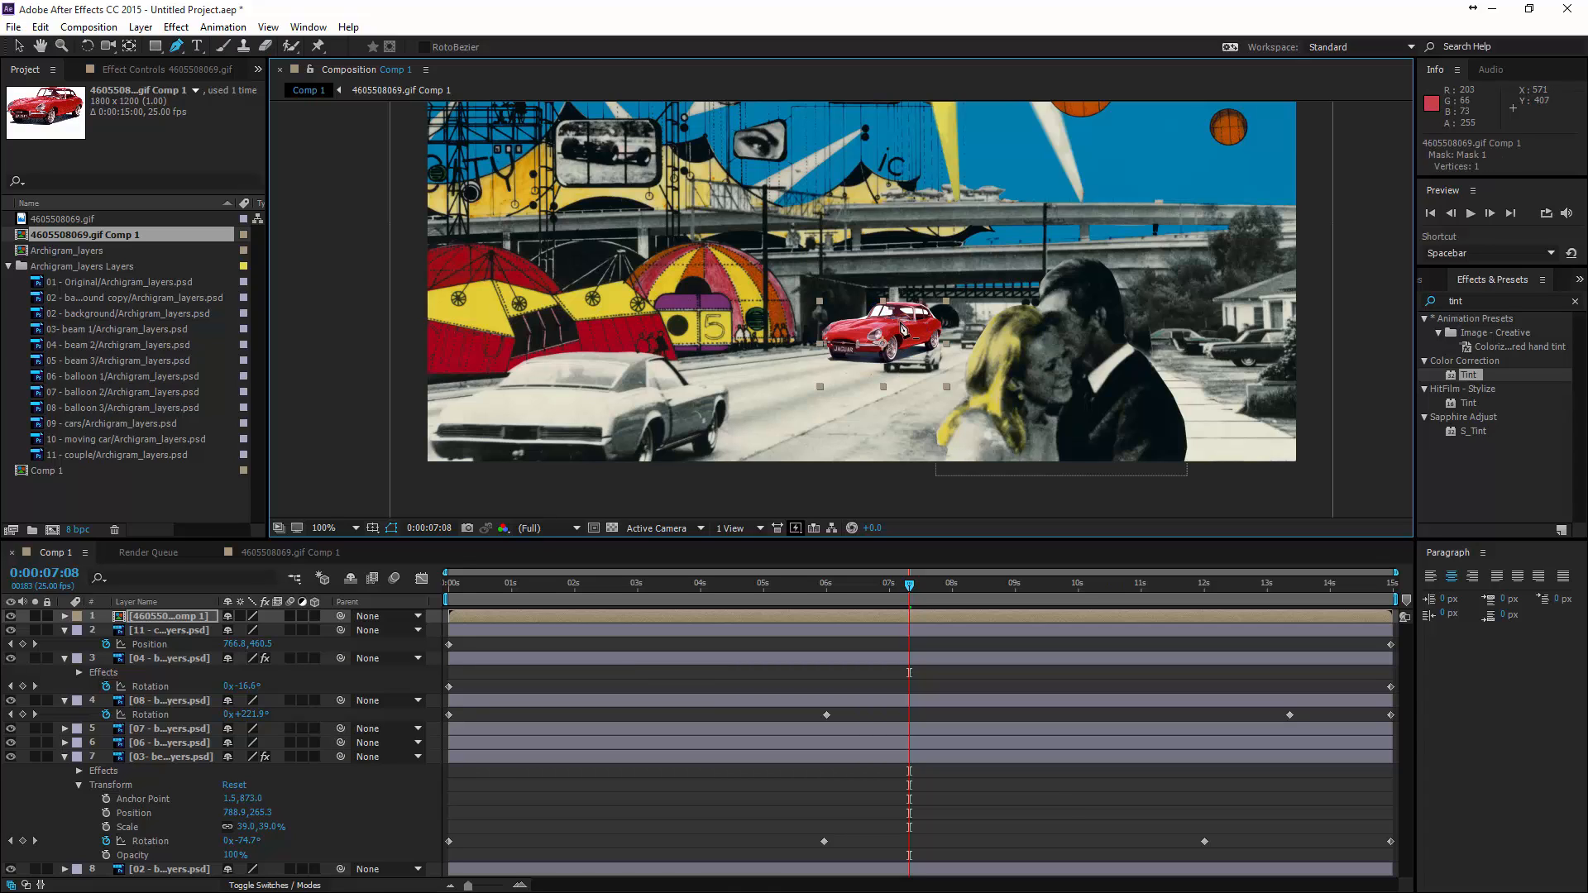
click(16, 48)
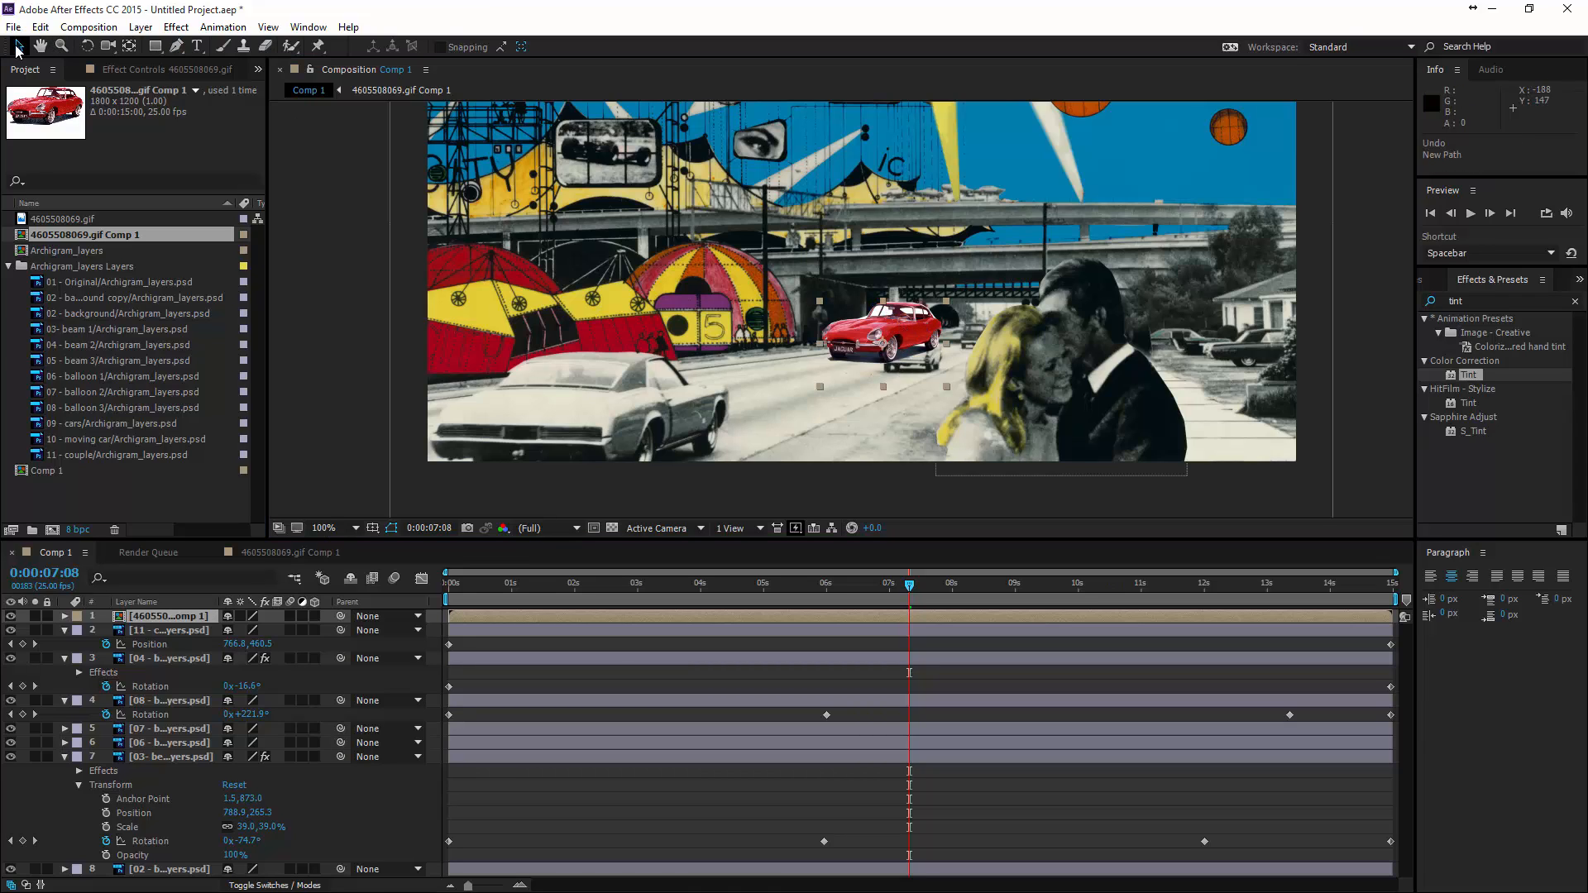
drag(908, 343, 939, 338)
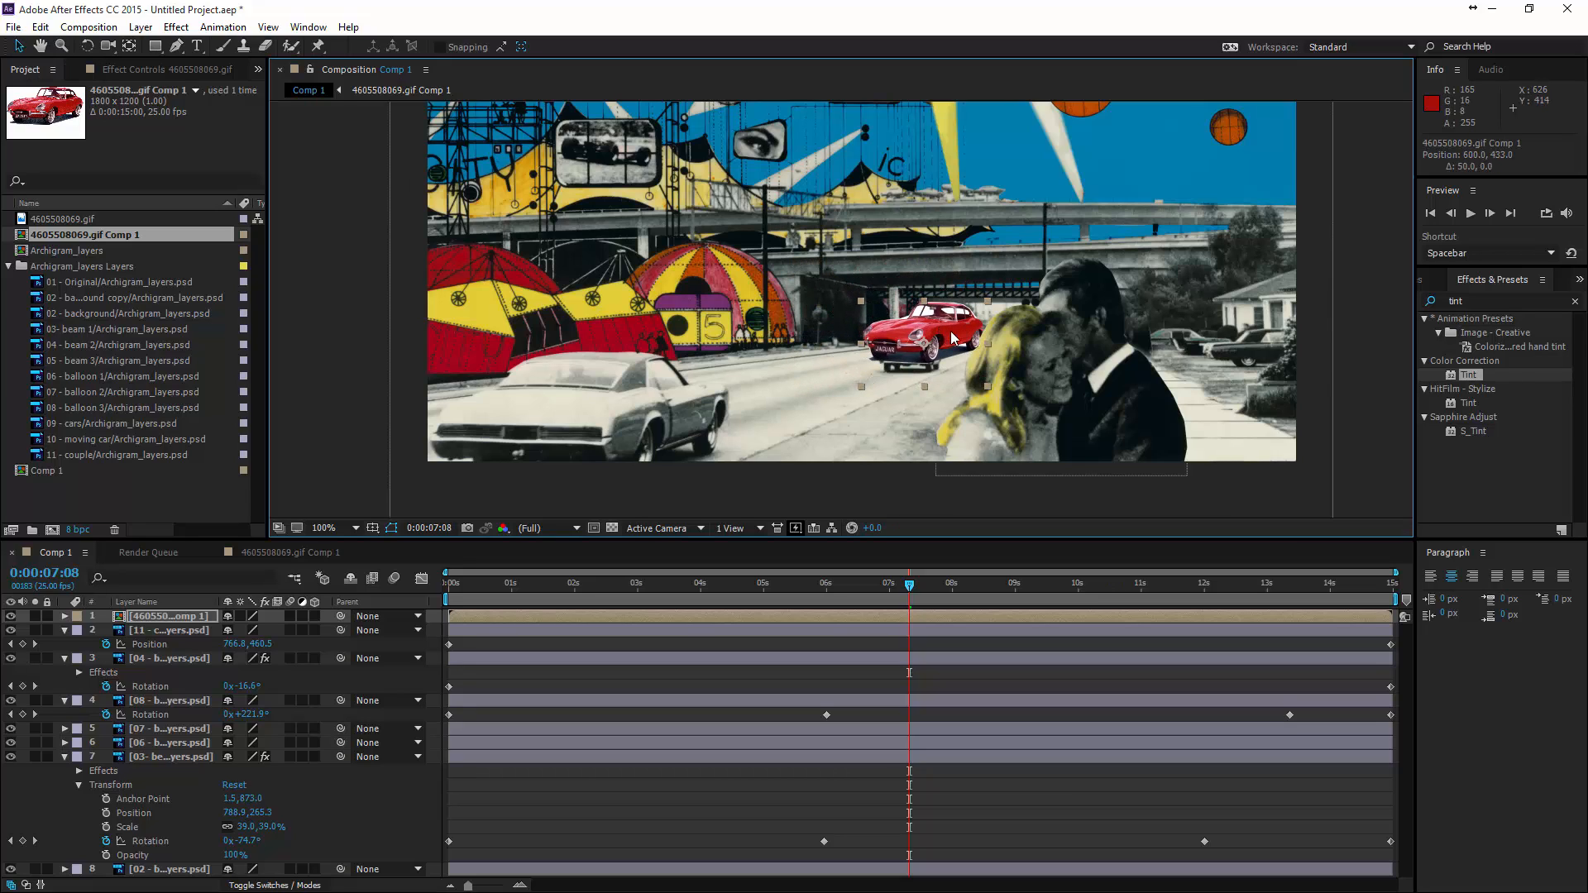
- Scale the red car layer down to 4.5% and nudge it to 601, 433 on the road
key(s)
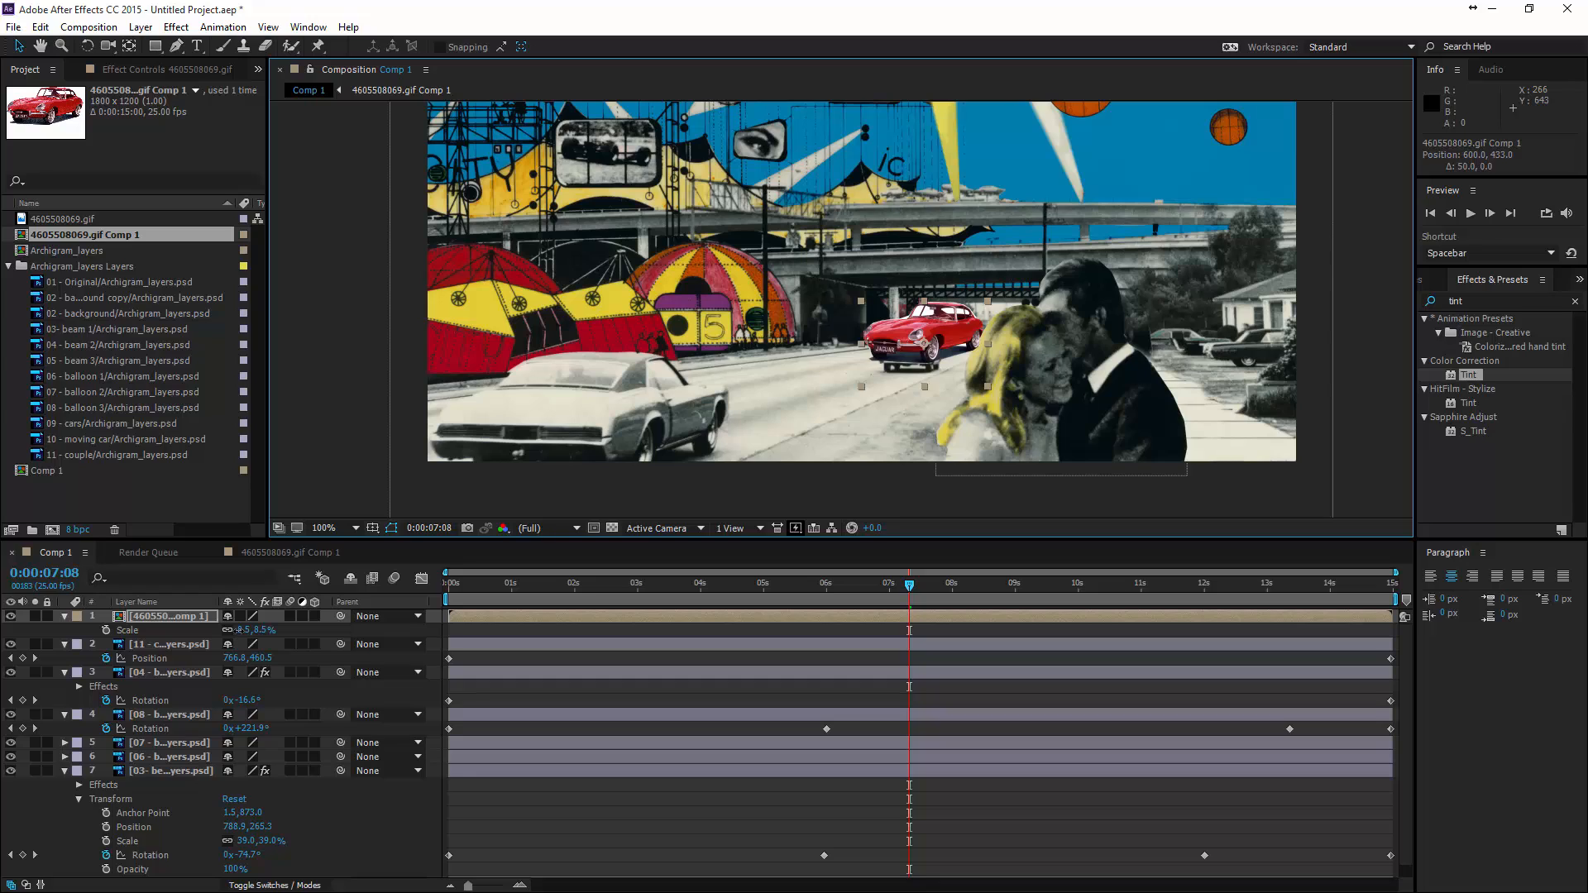
drag(238, 629, 238, 629)
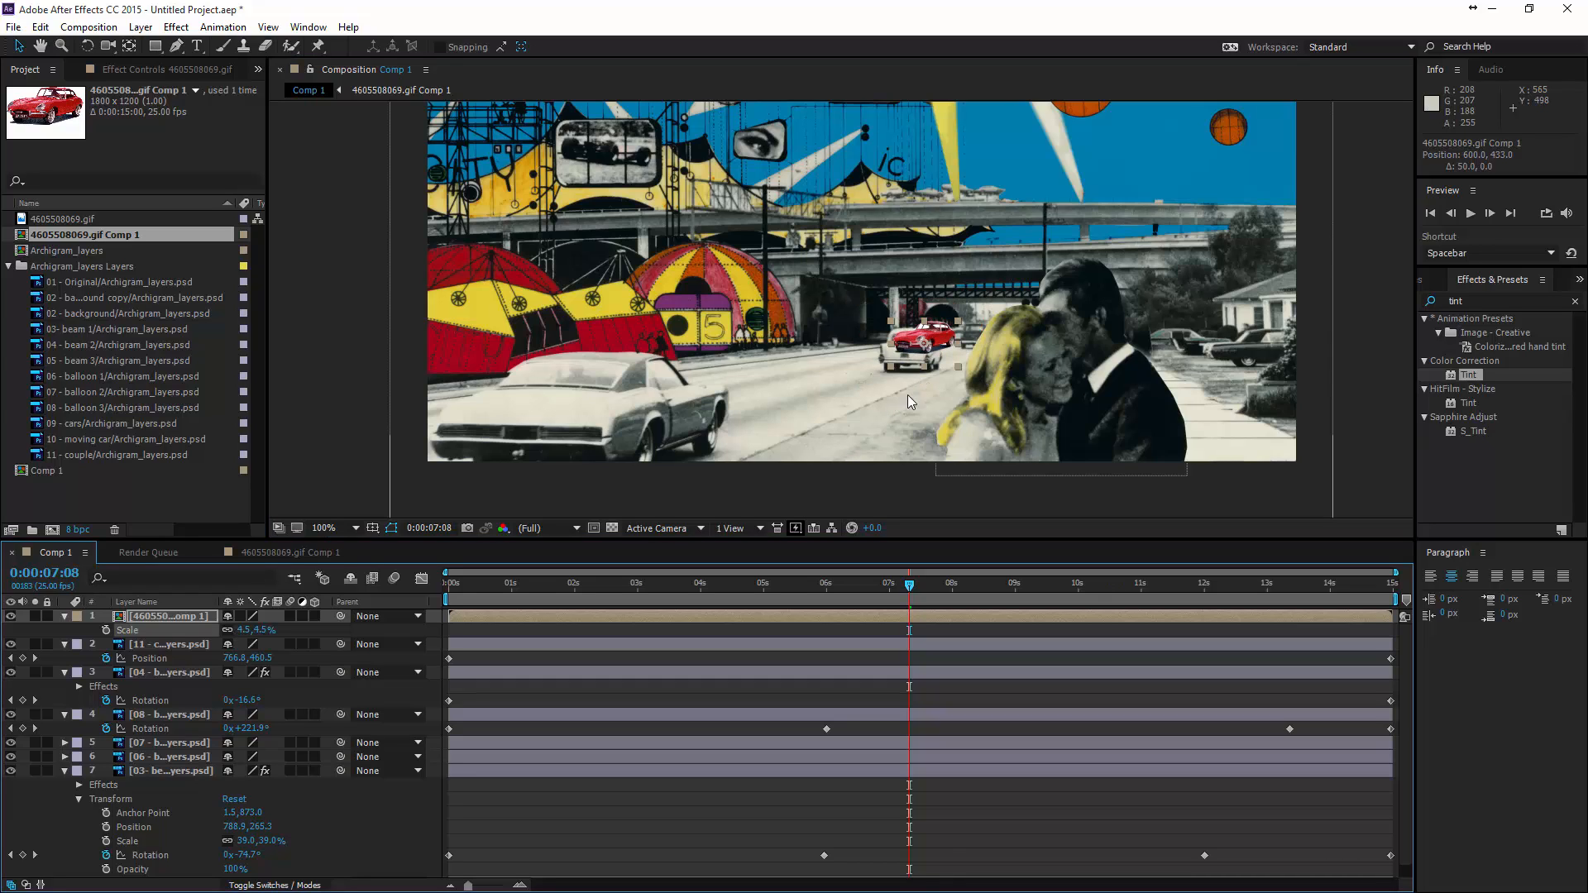
drag(937, 338, 938, 338)
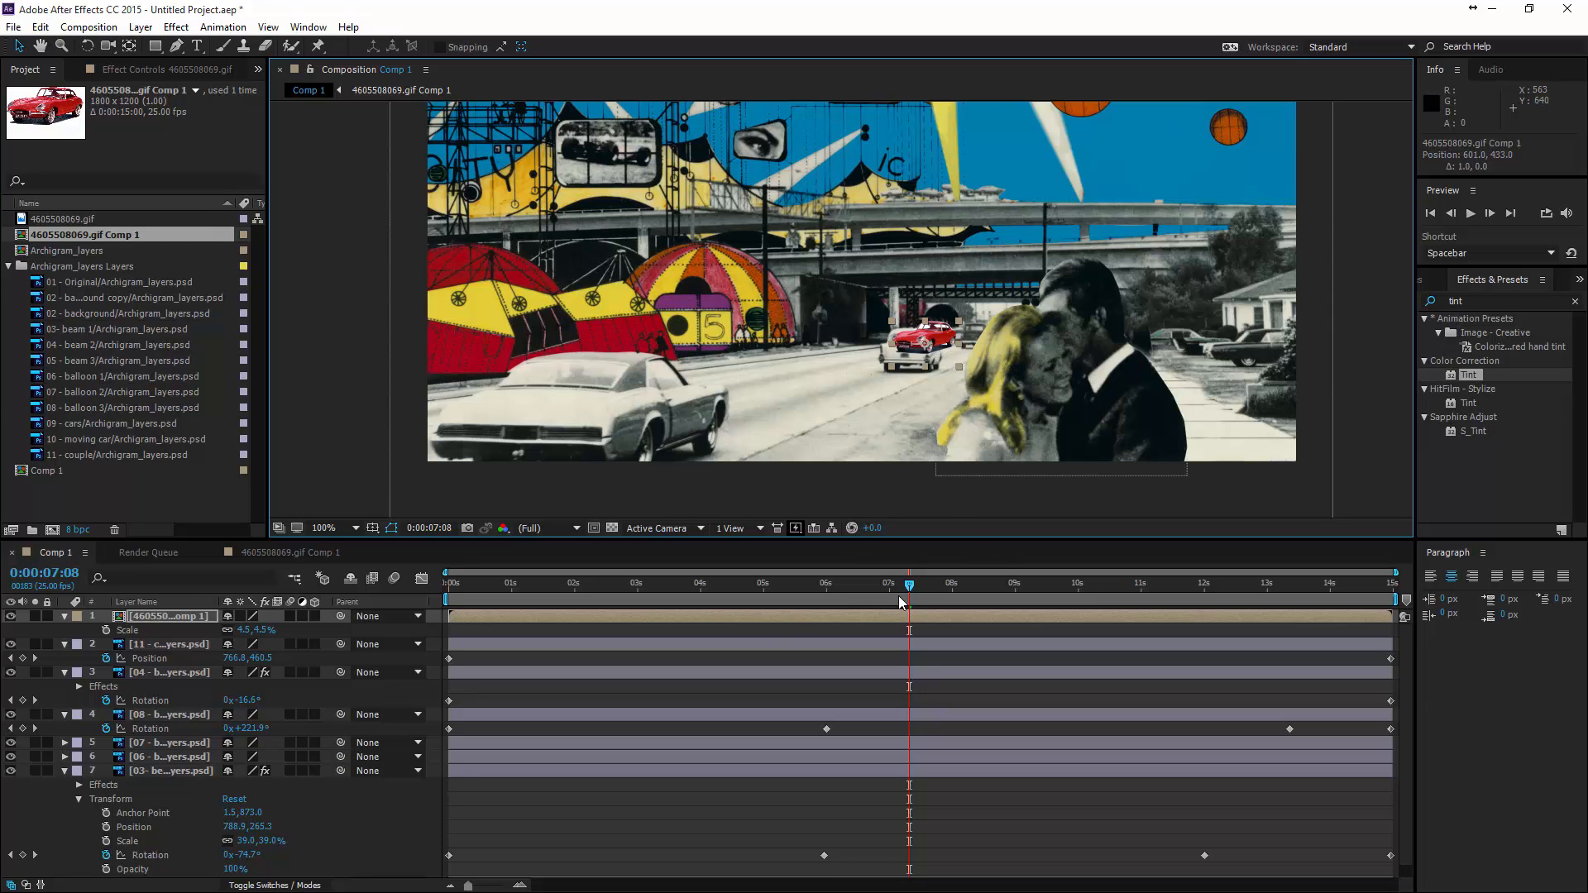
- Set starting Position and Scale keyframes for the red car layer at 0:00:00:00
click(345, 588)
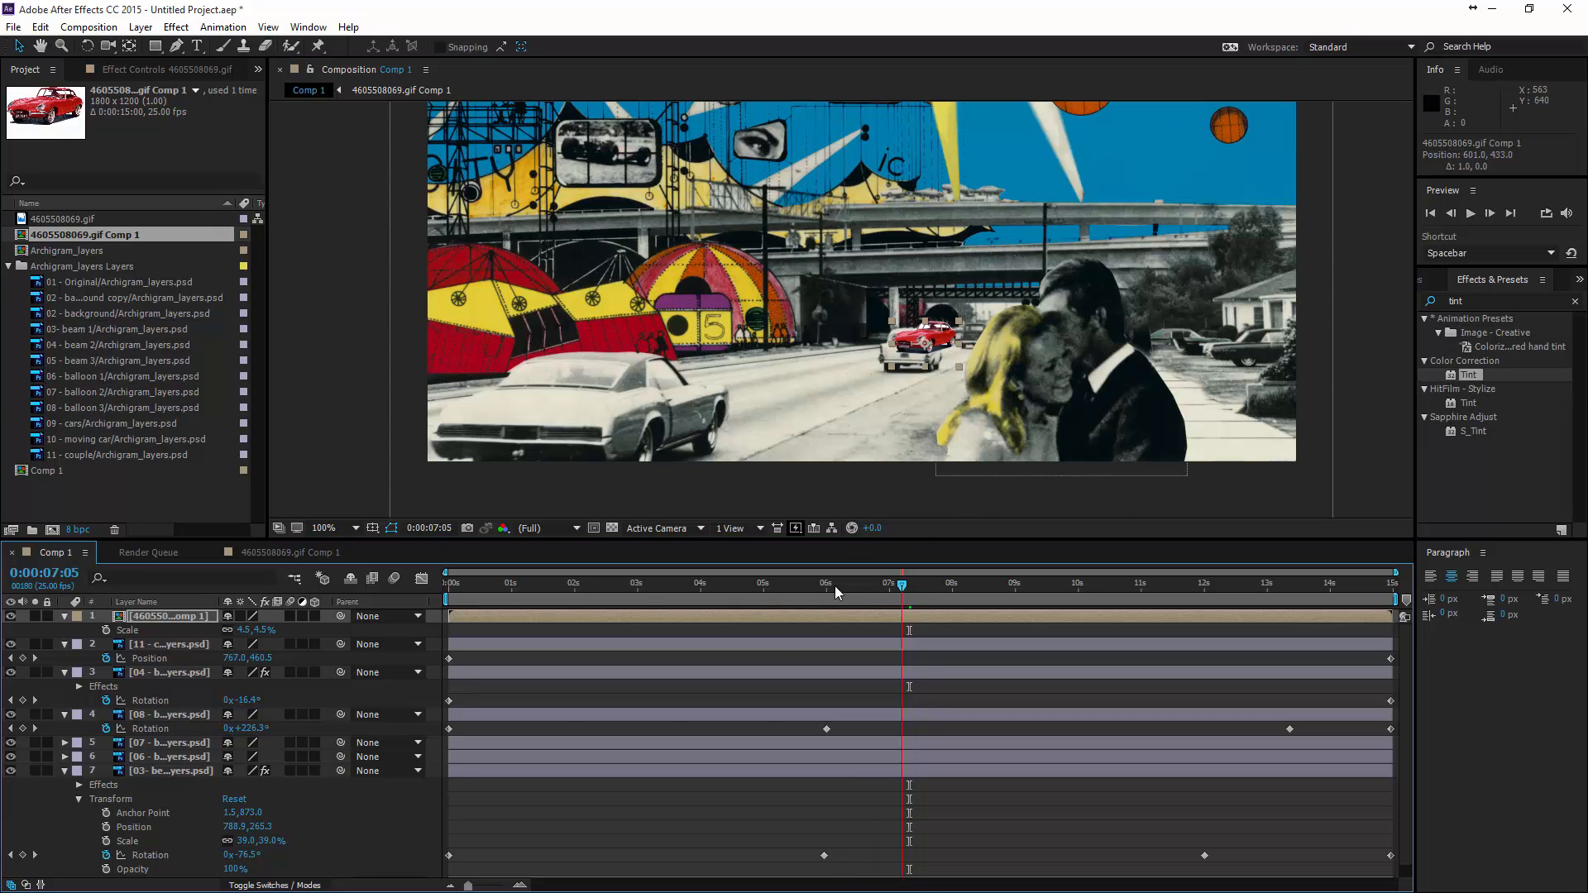
key(Home)
key(alt+shift+p)
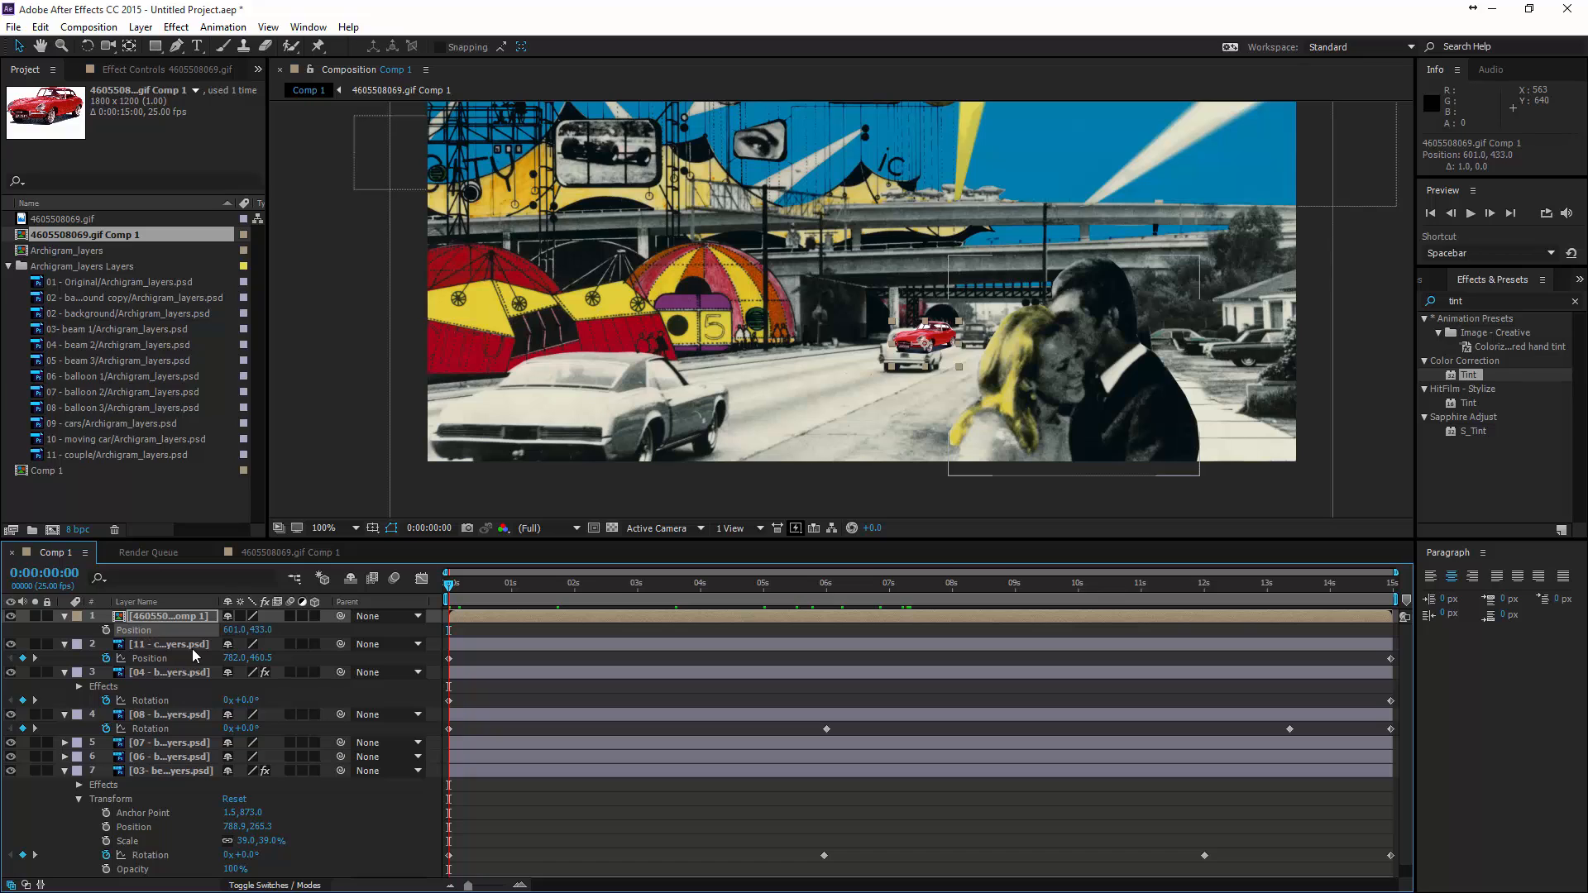
drag(450, 594, 1415, 602)
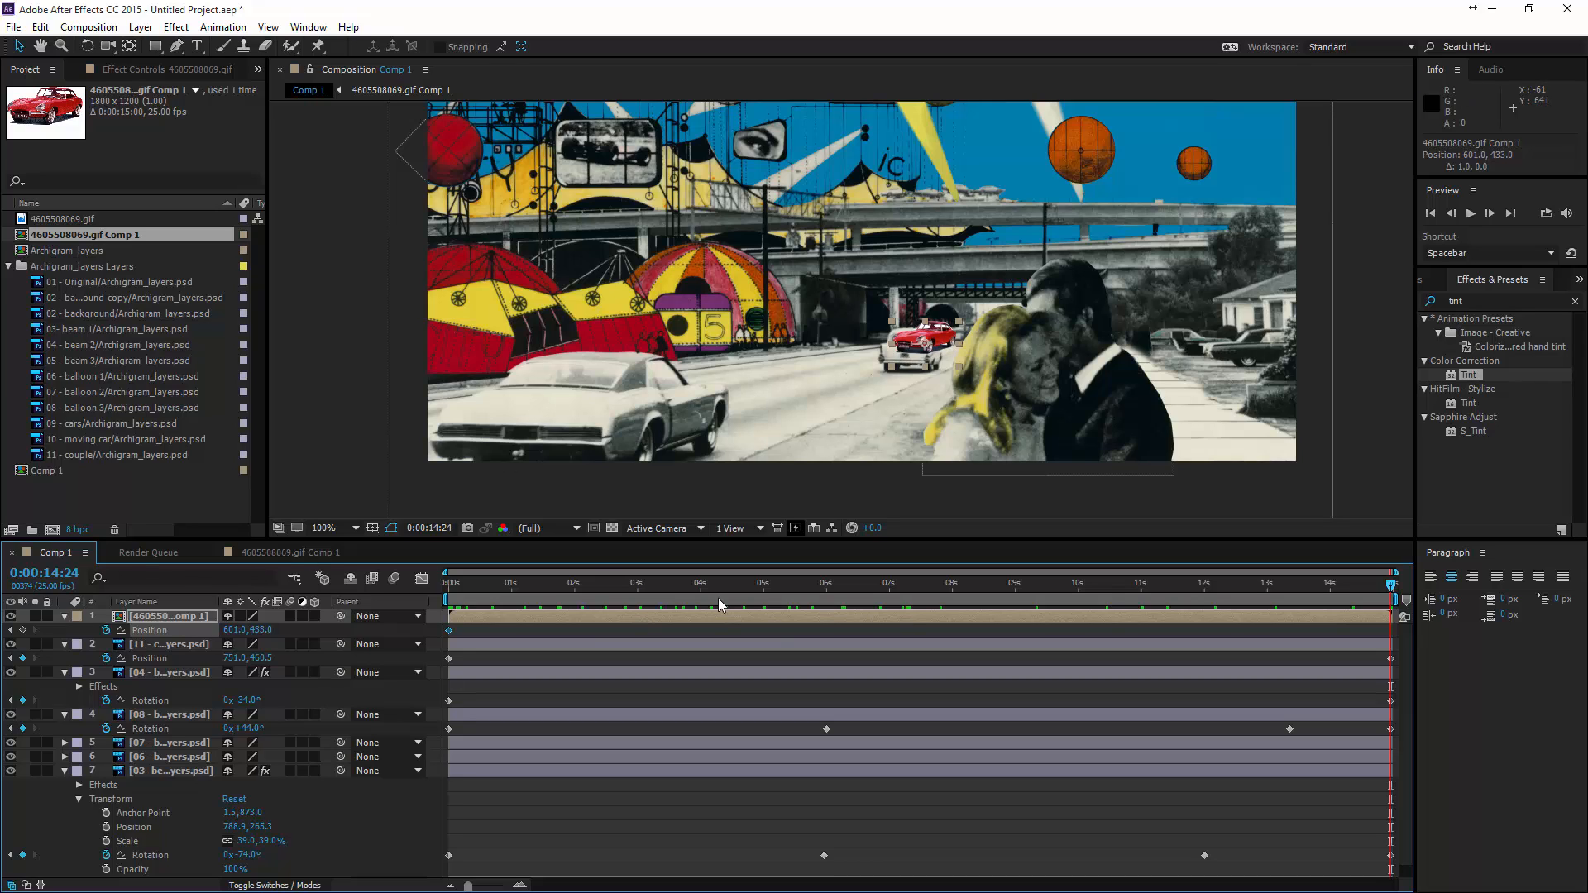
key(Home)
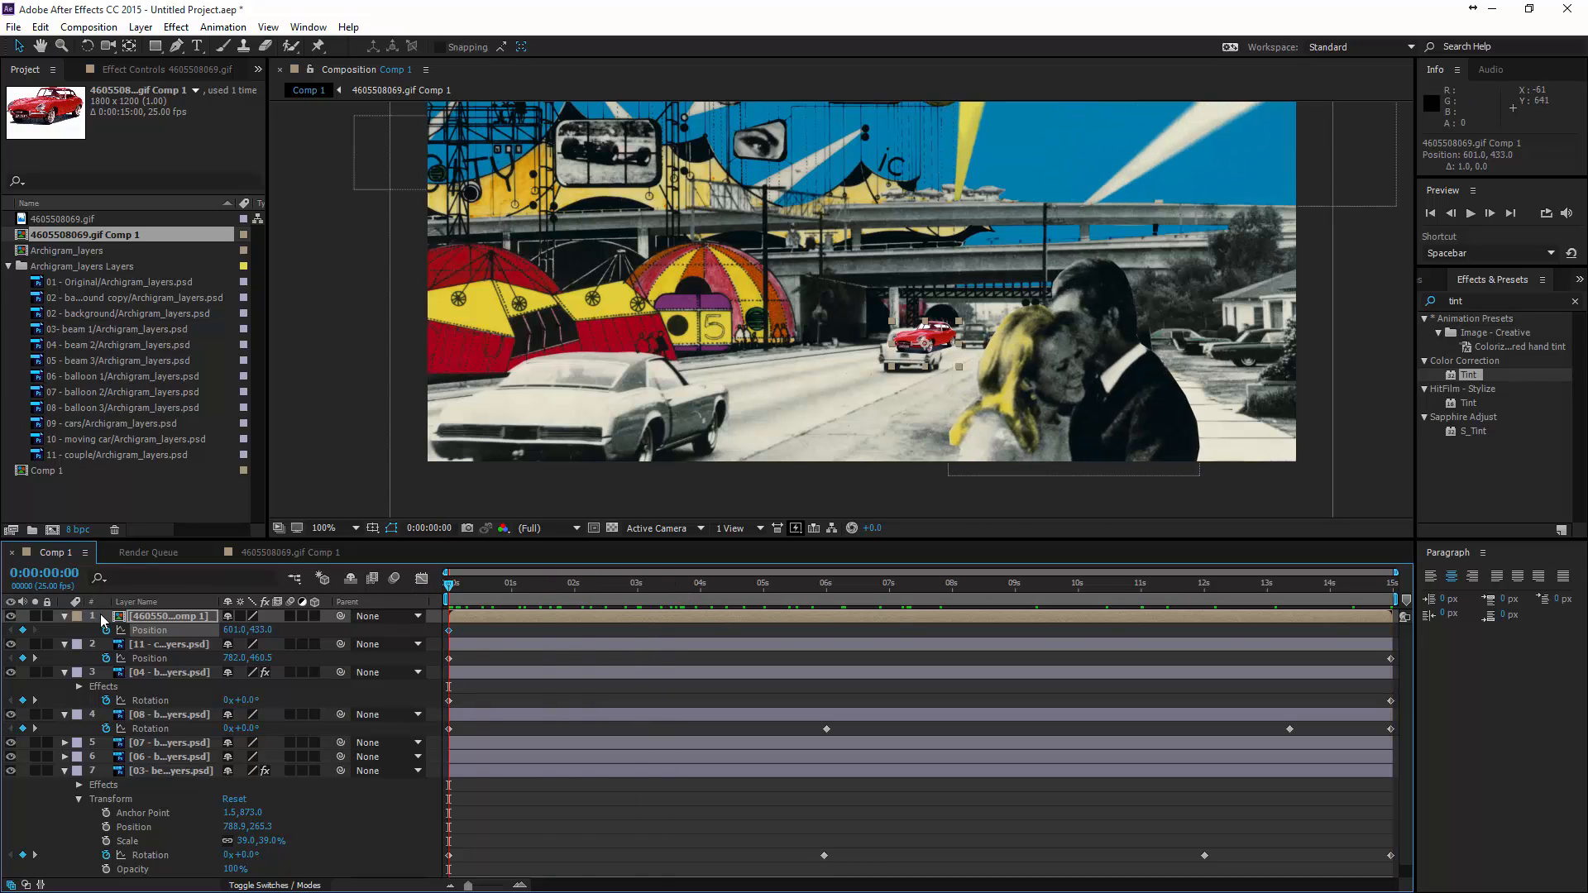
click(64, 617)
click(64, 617)
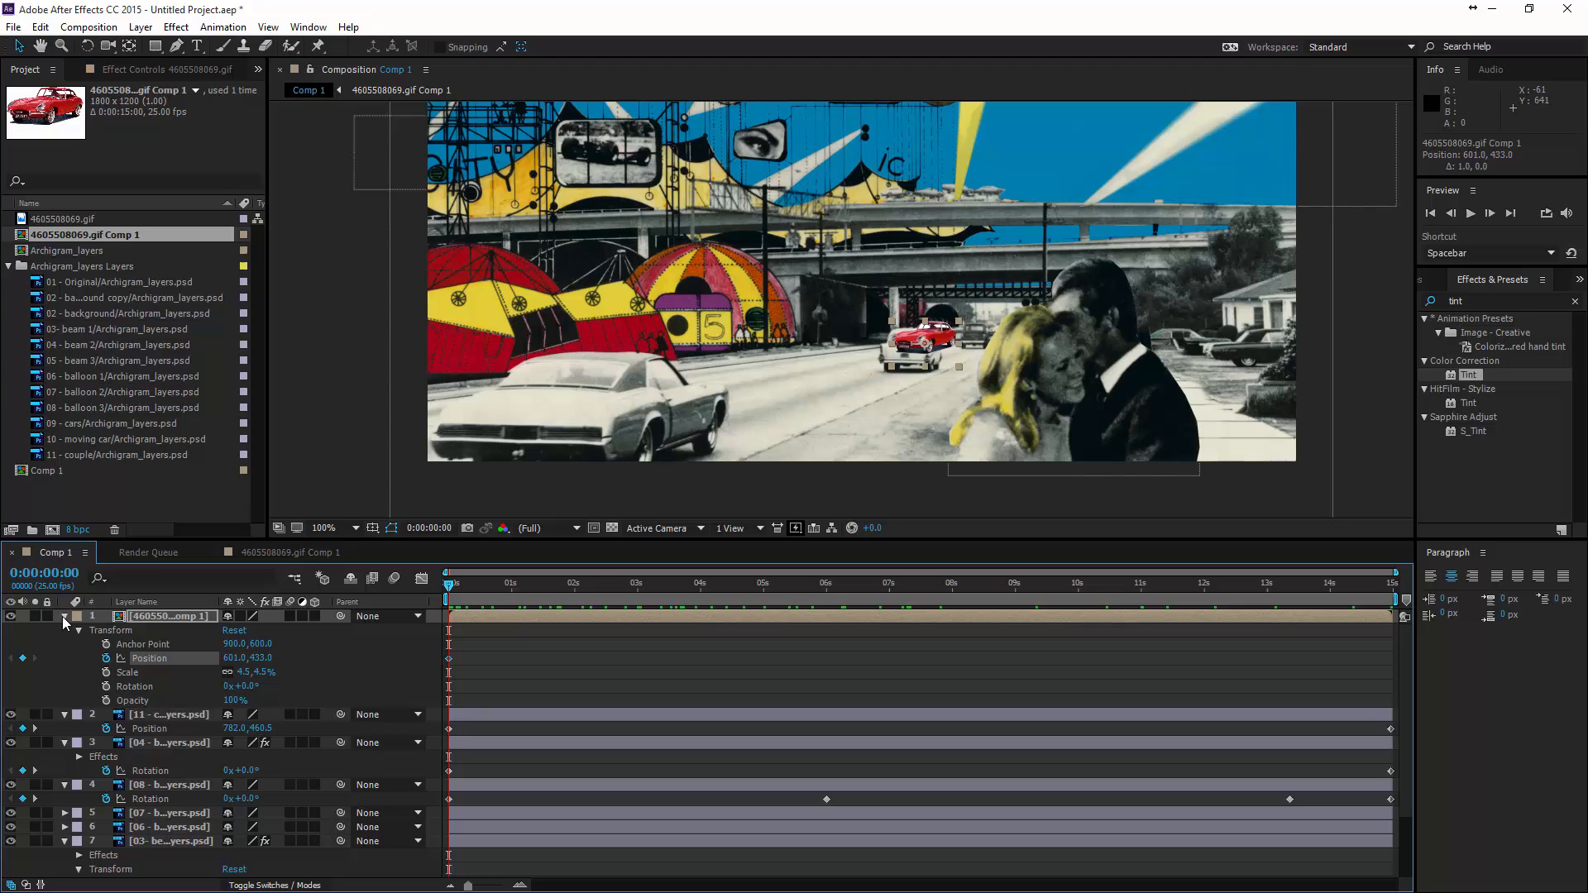
click(107, 673)
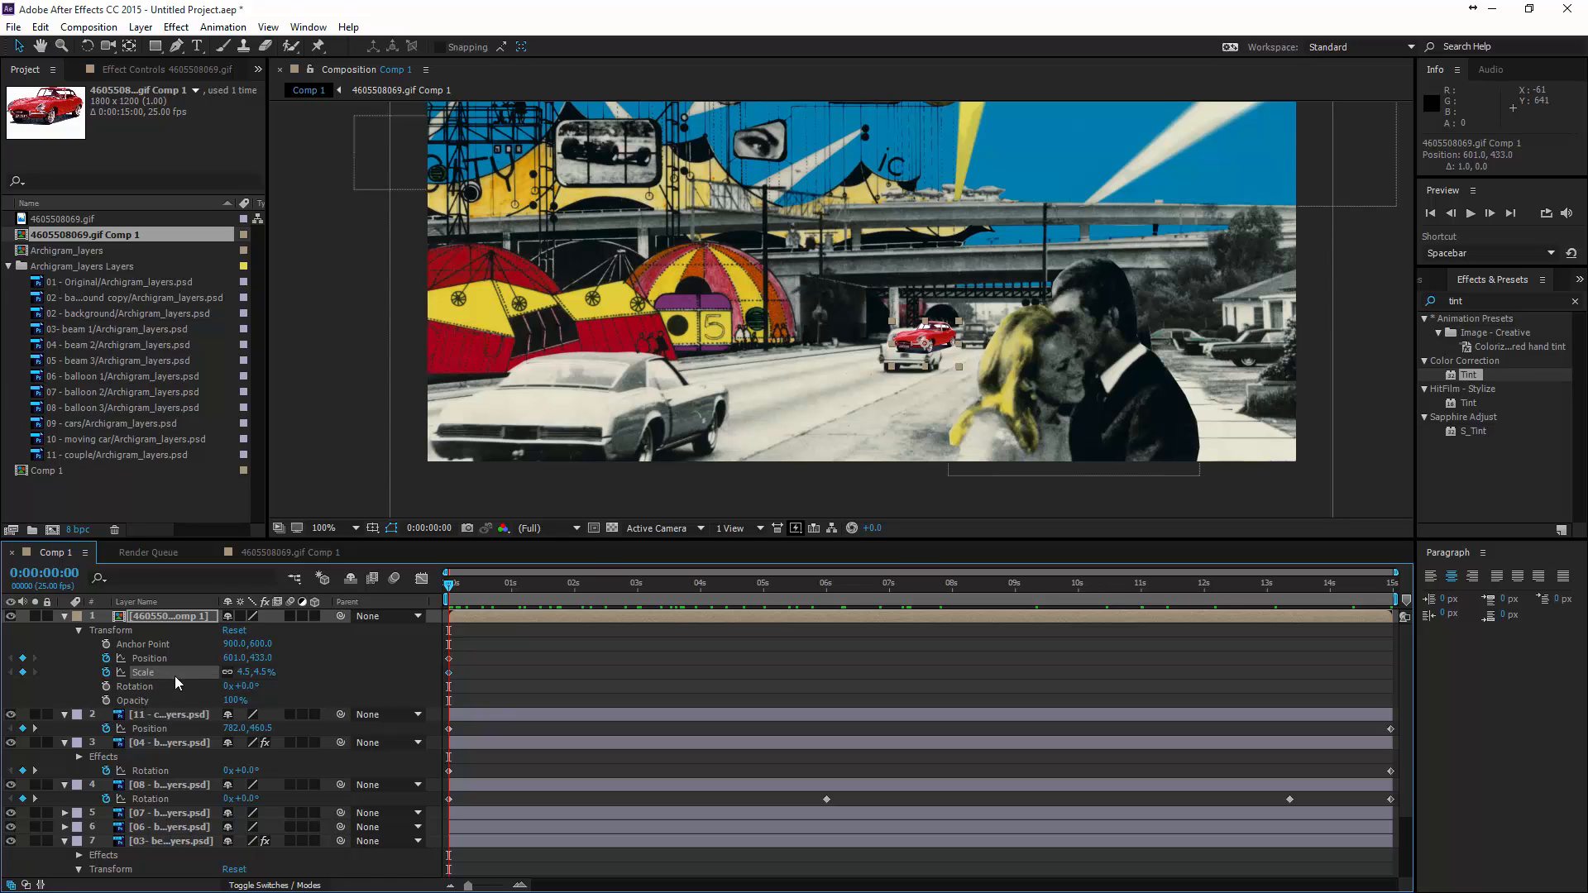
- At 0:00:14:24, move the red car past the frame's left edge to -76, 532, scale it to 18.5%, and preview the animation
drag(448, 591, 1390, 584)
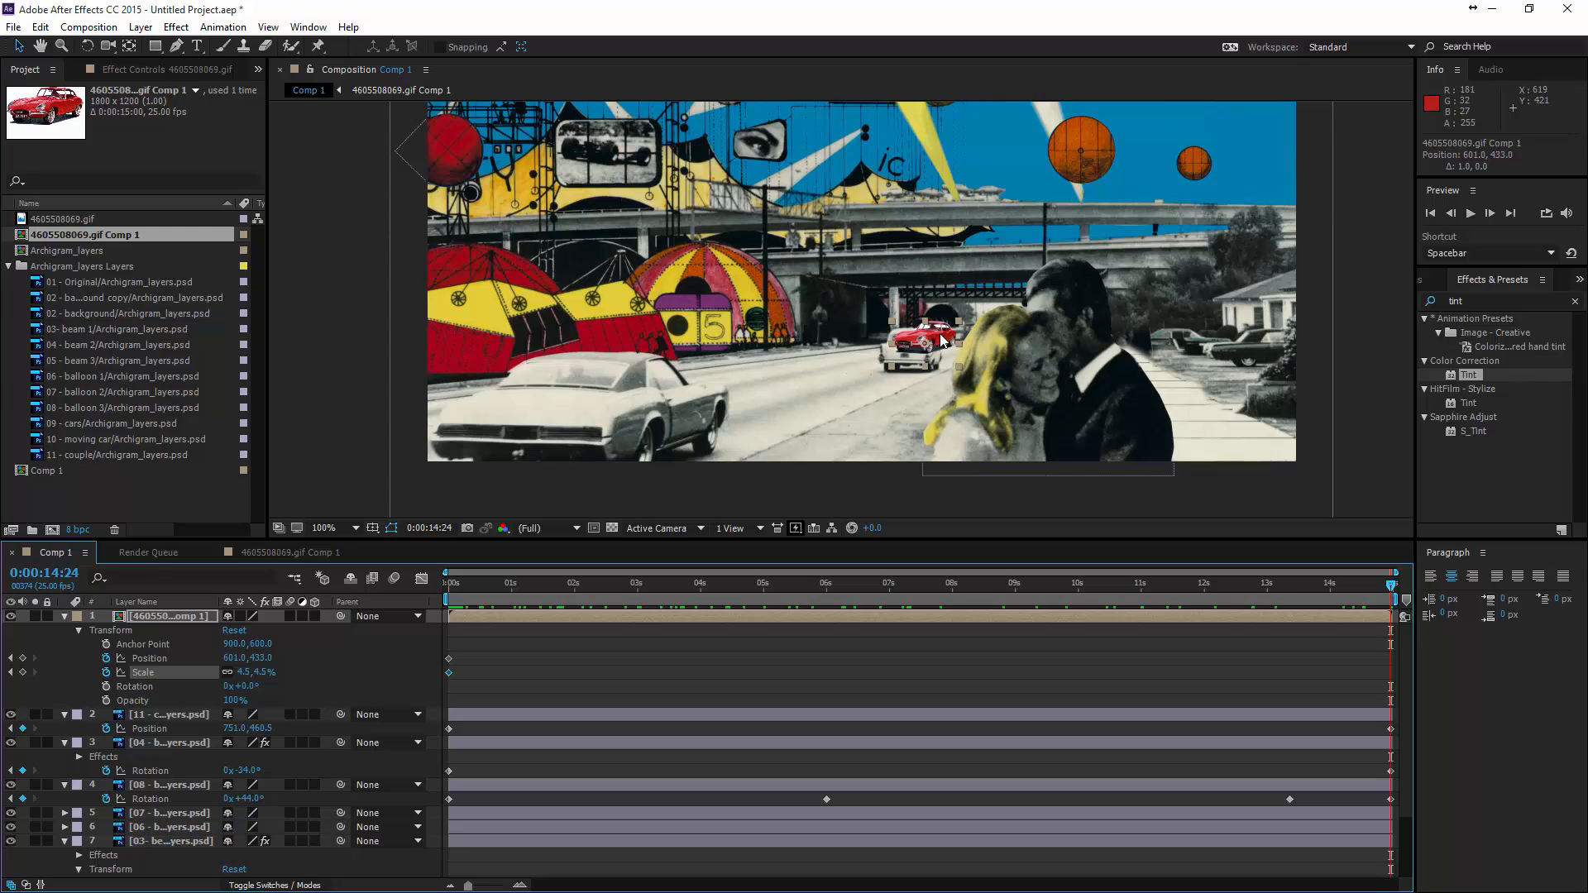
drag(924, 321, 406, 447)
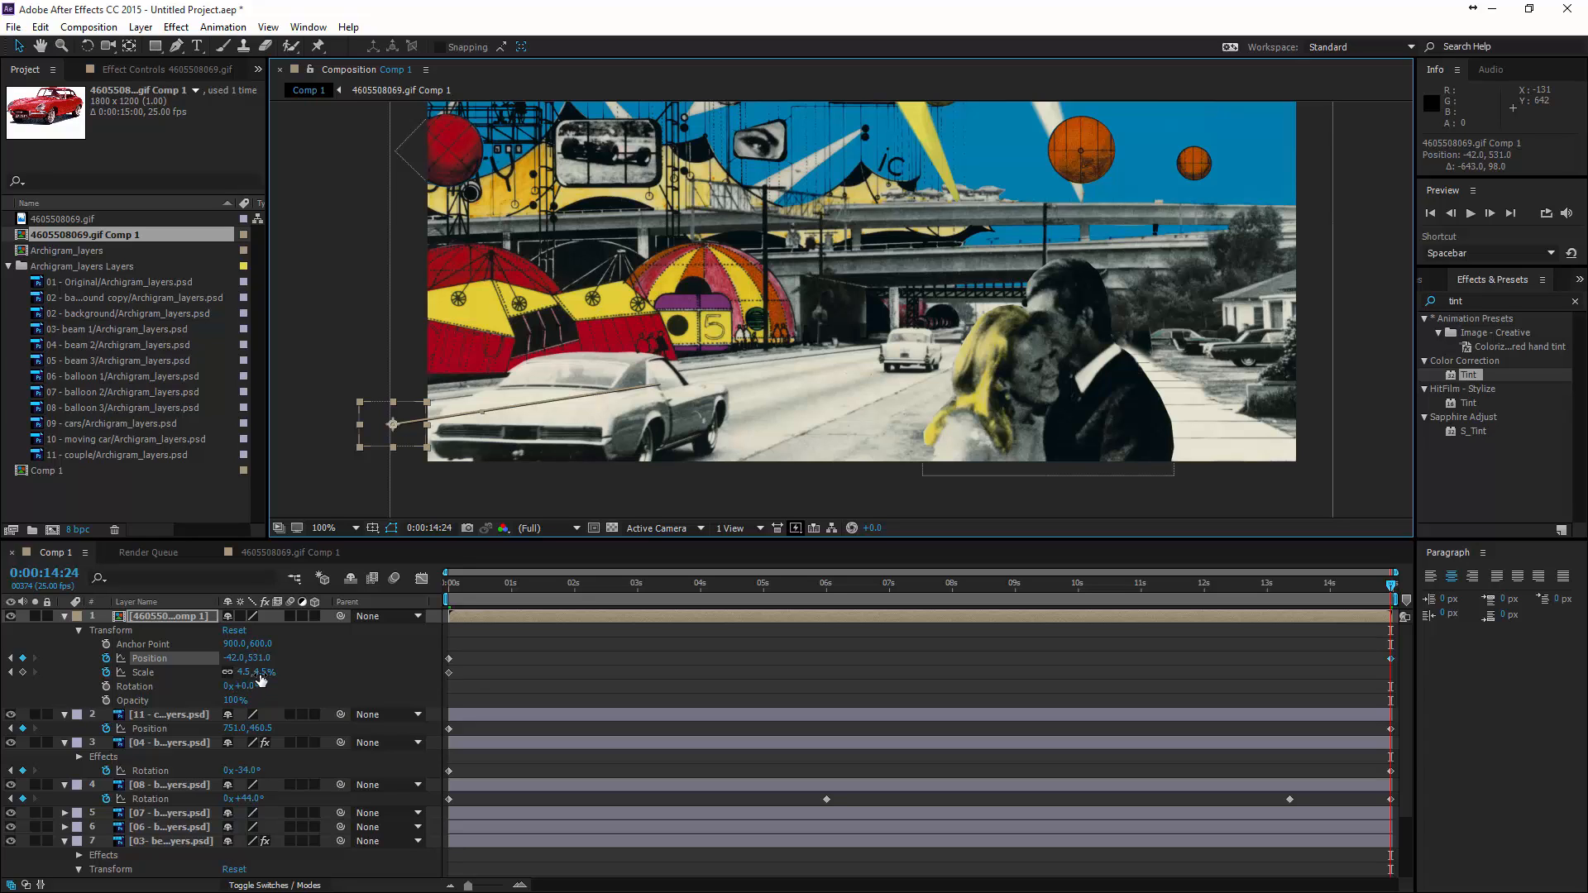
drag(261, 679, 276, 674)
drag(493, 417, 465, 418)
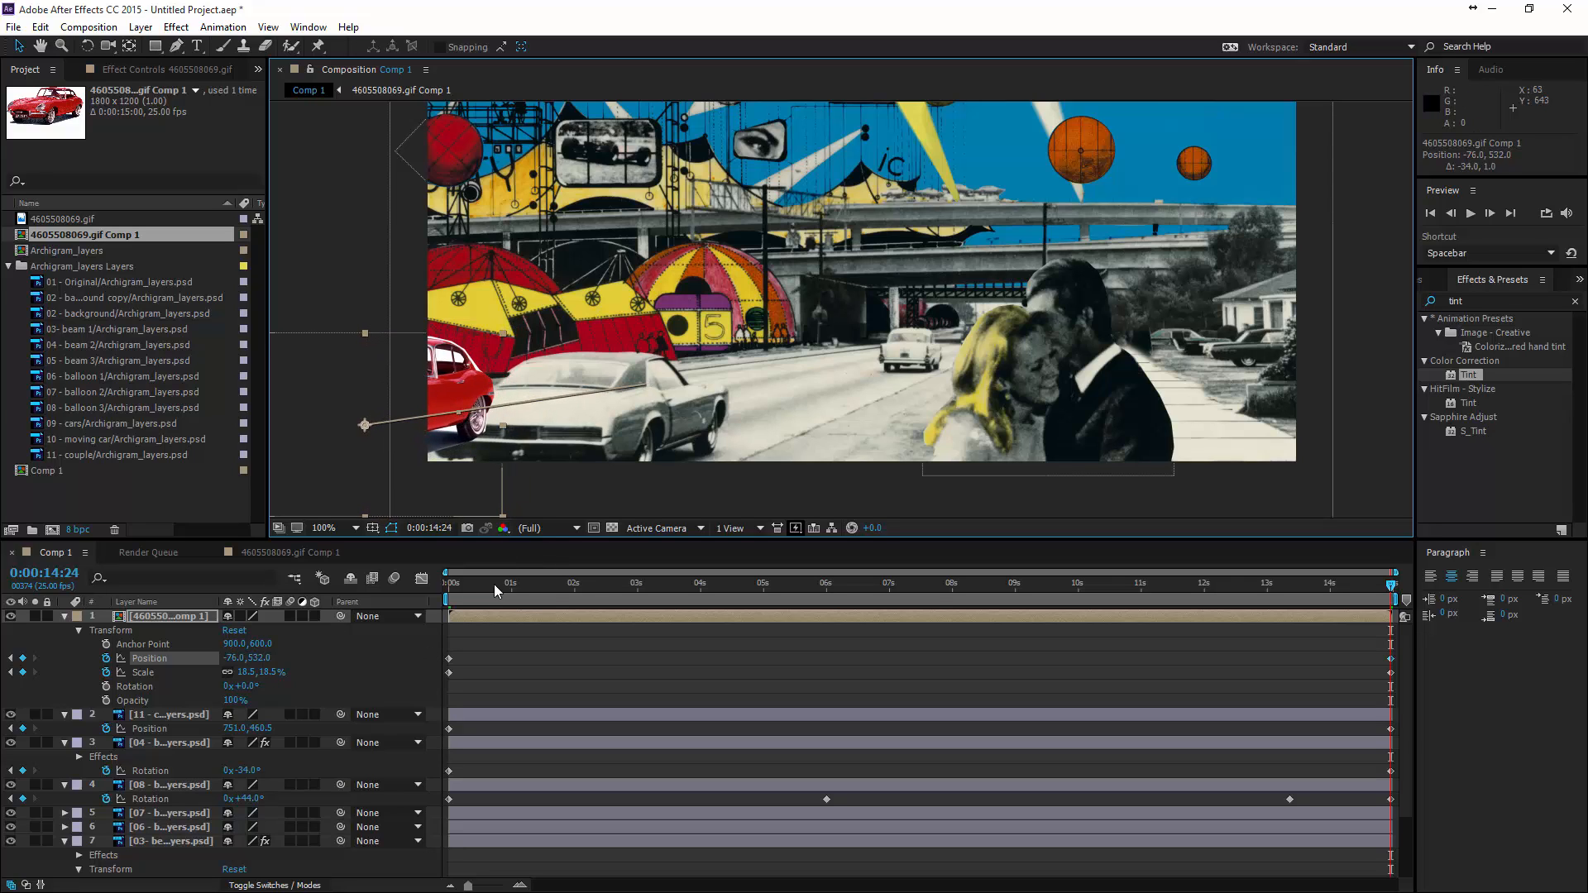
key(space)
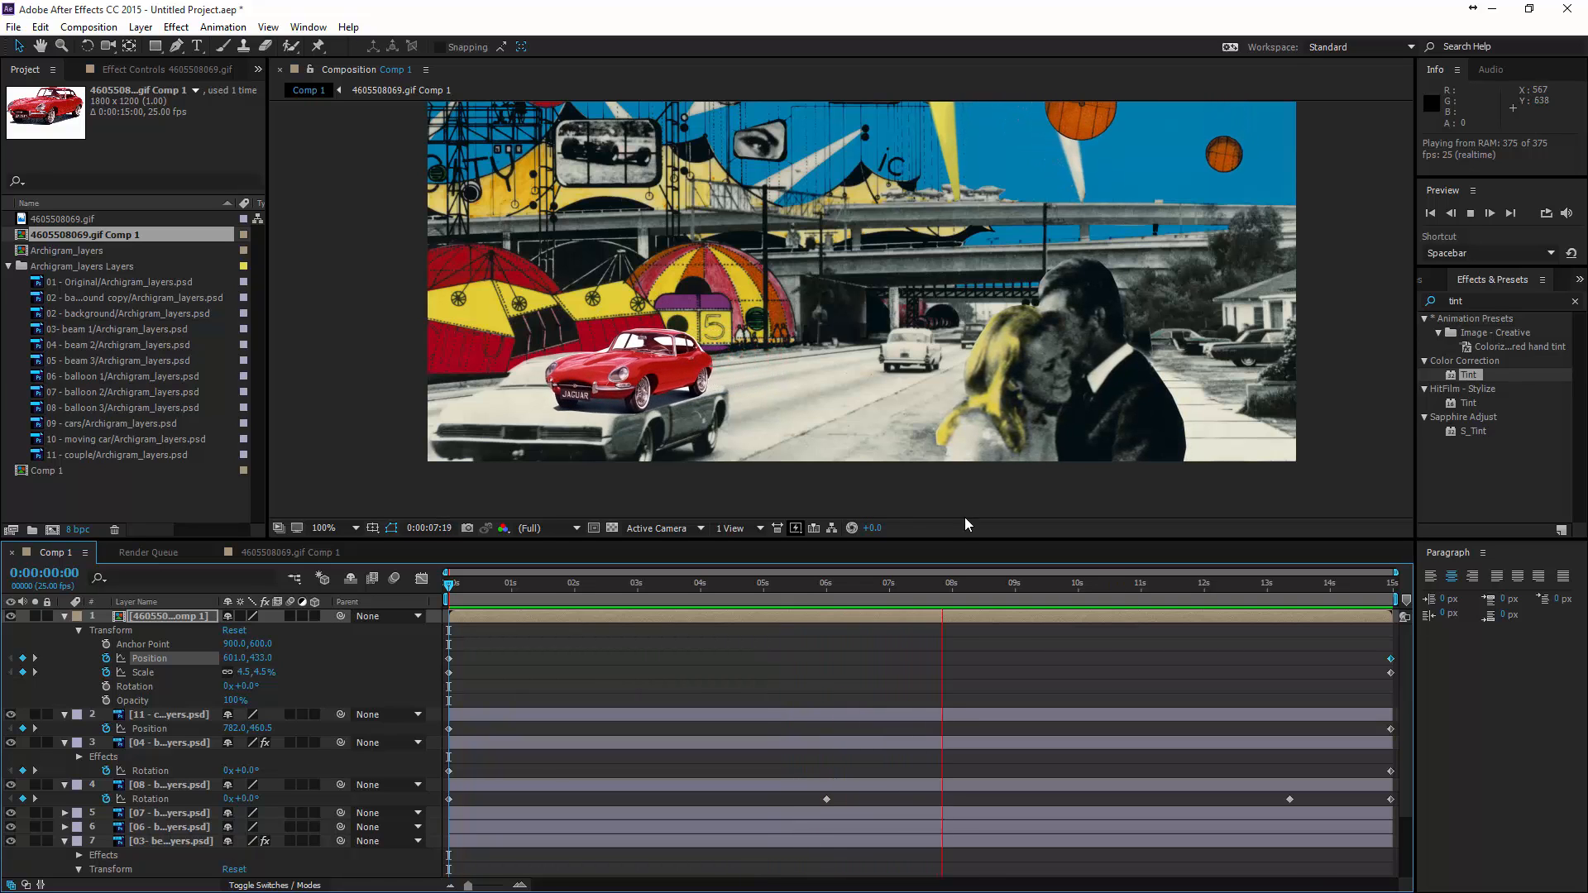
key(space)
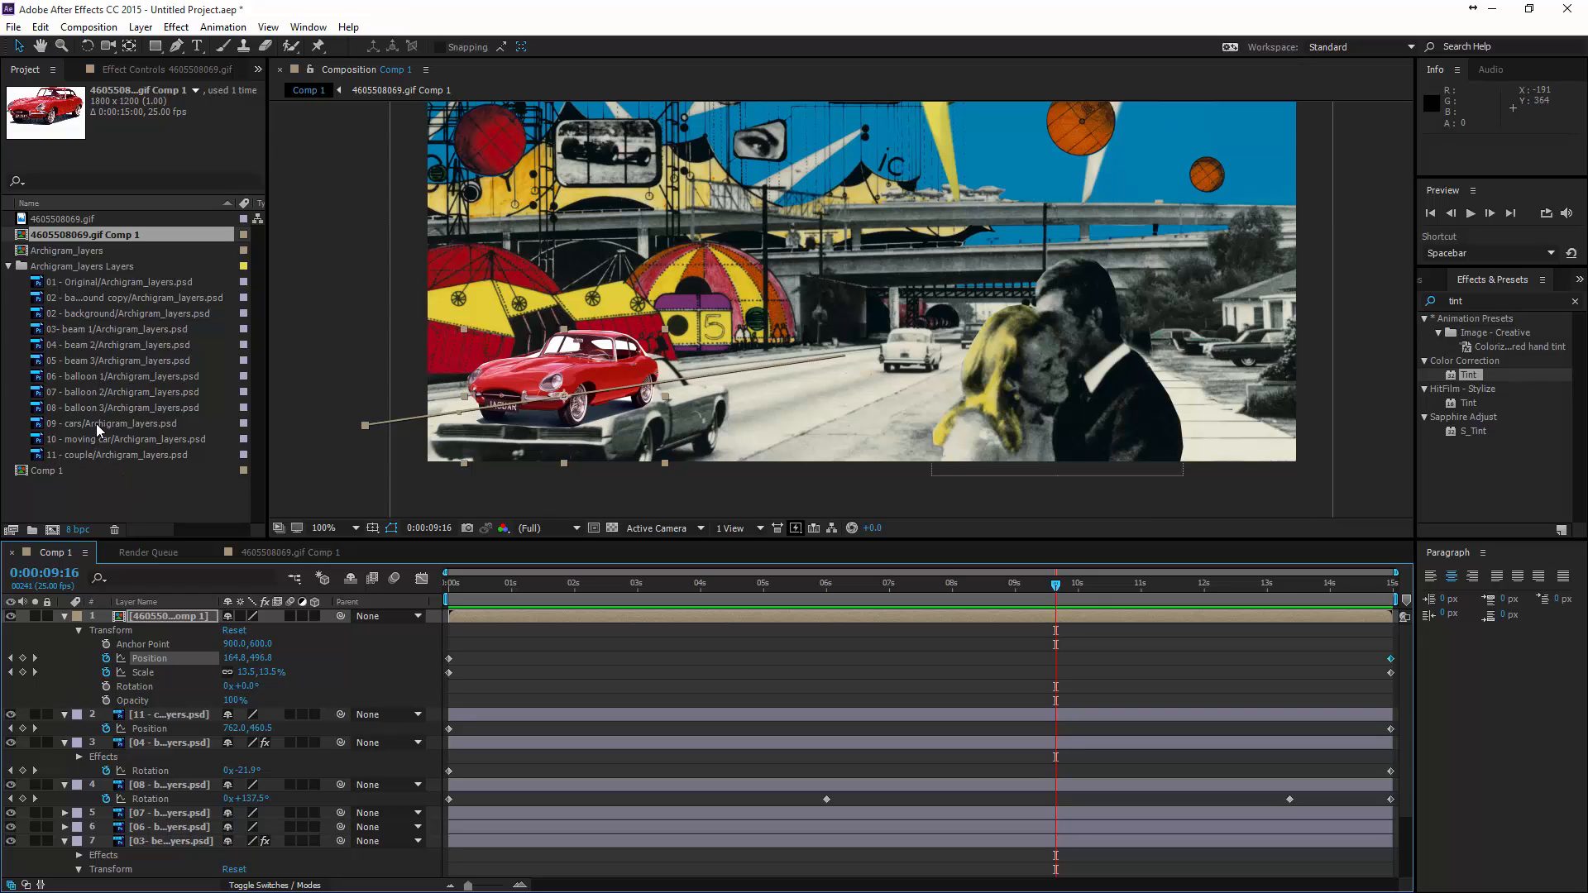
- Add 09 - cars/Archigram_layers.psd to Comp 1 as the topmost layer, above the red car
drag(96, 423, 662, 410)
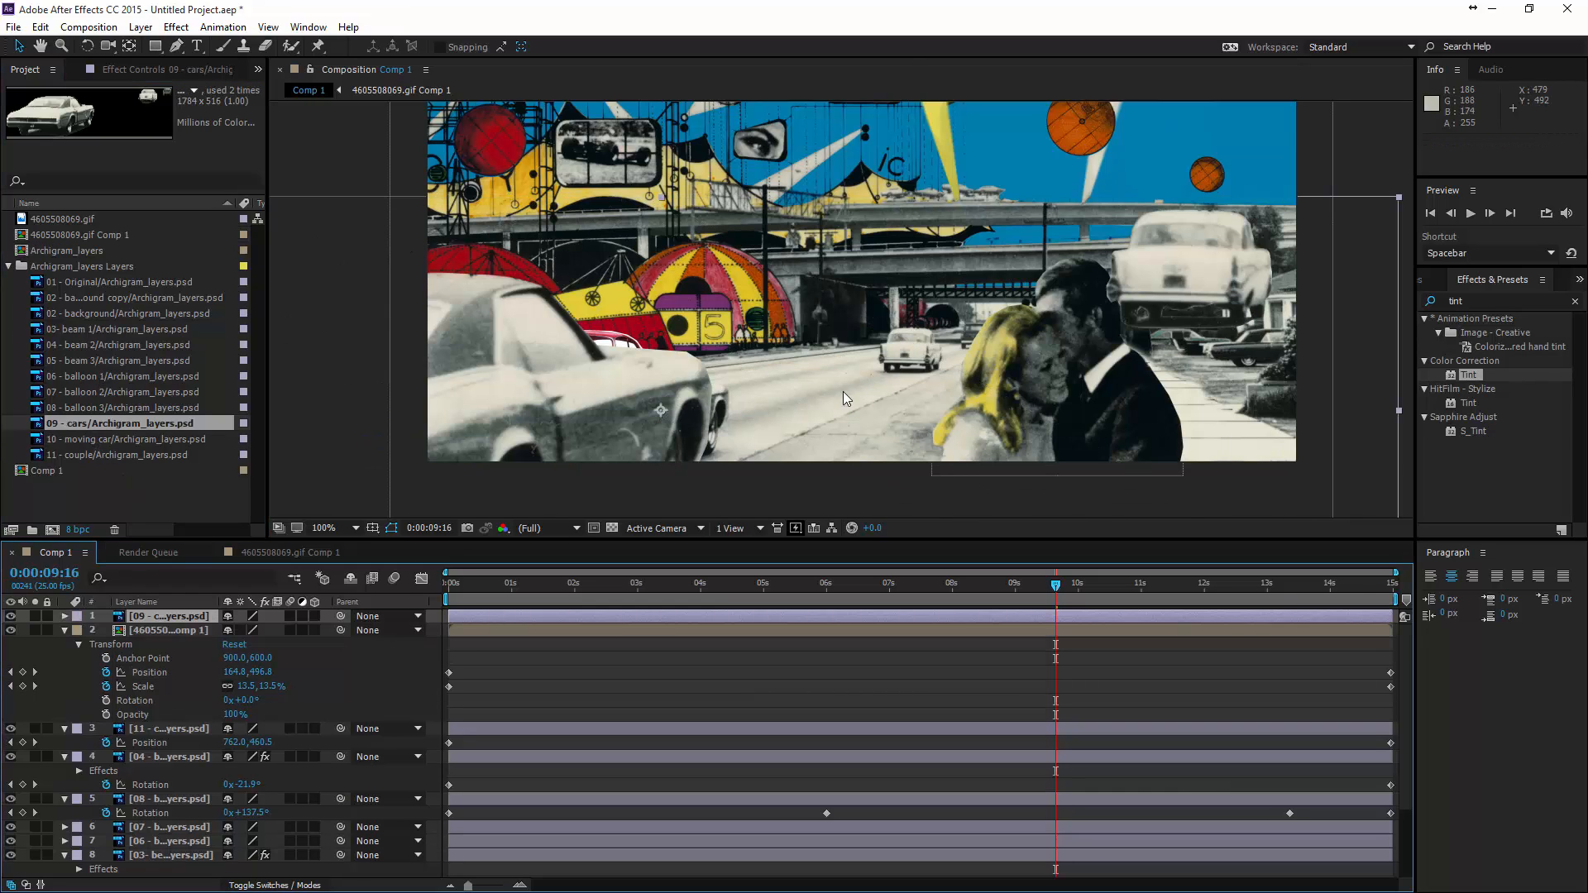
scroll(842, 390, down, 2)
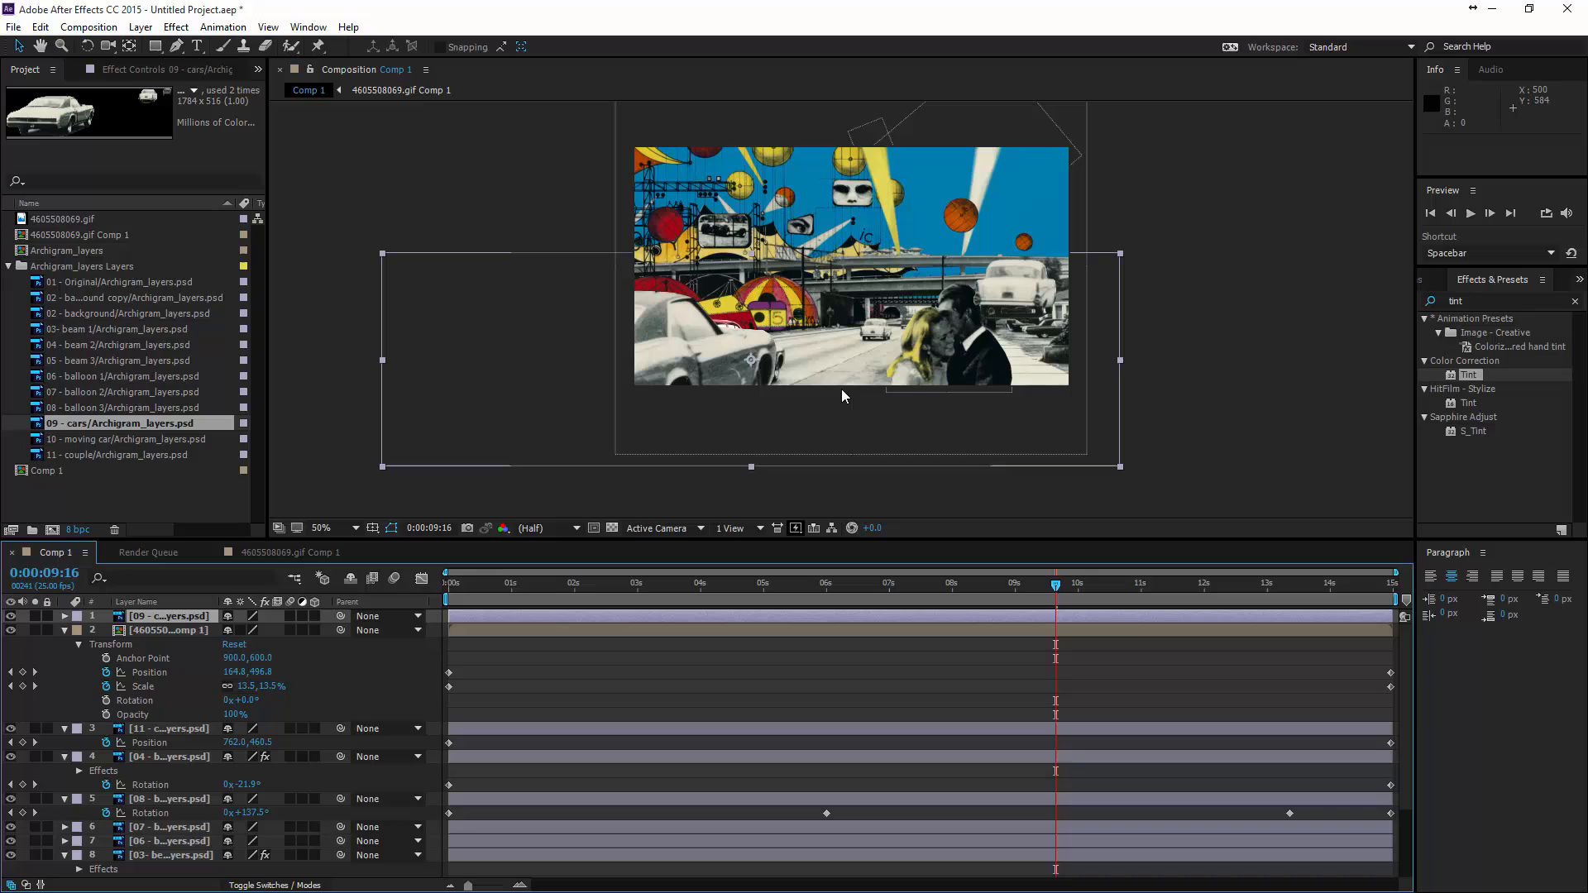
click(709, 201)
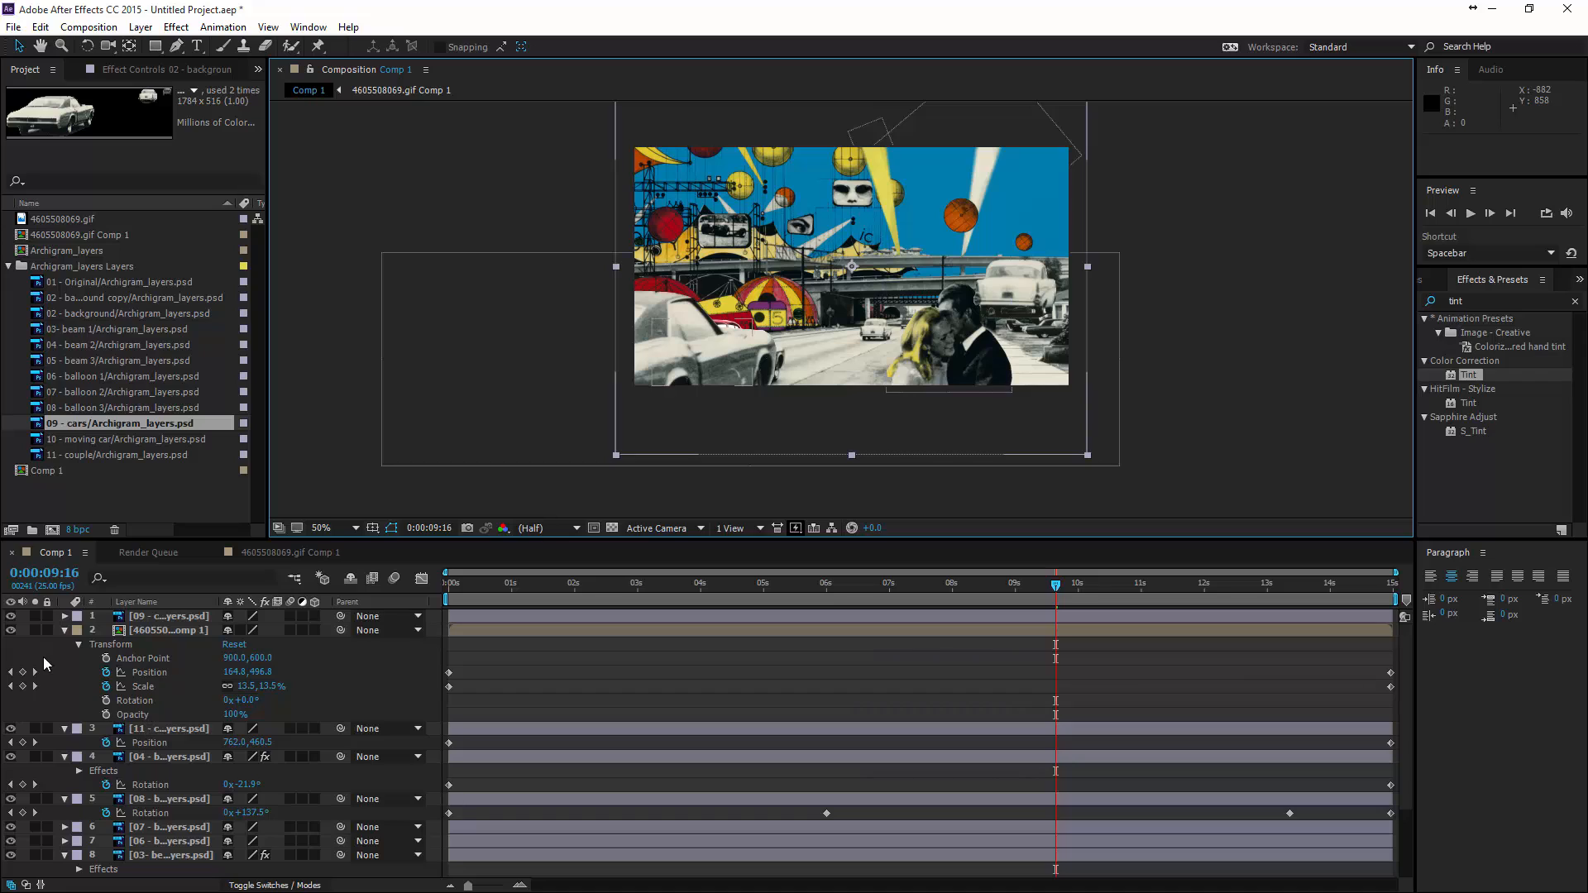
- Collapse the properties of layers 2 to 8 and expand the background layer's Transform values
click(64, 630)
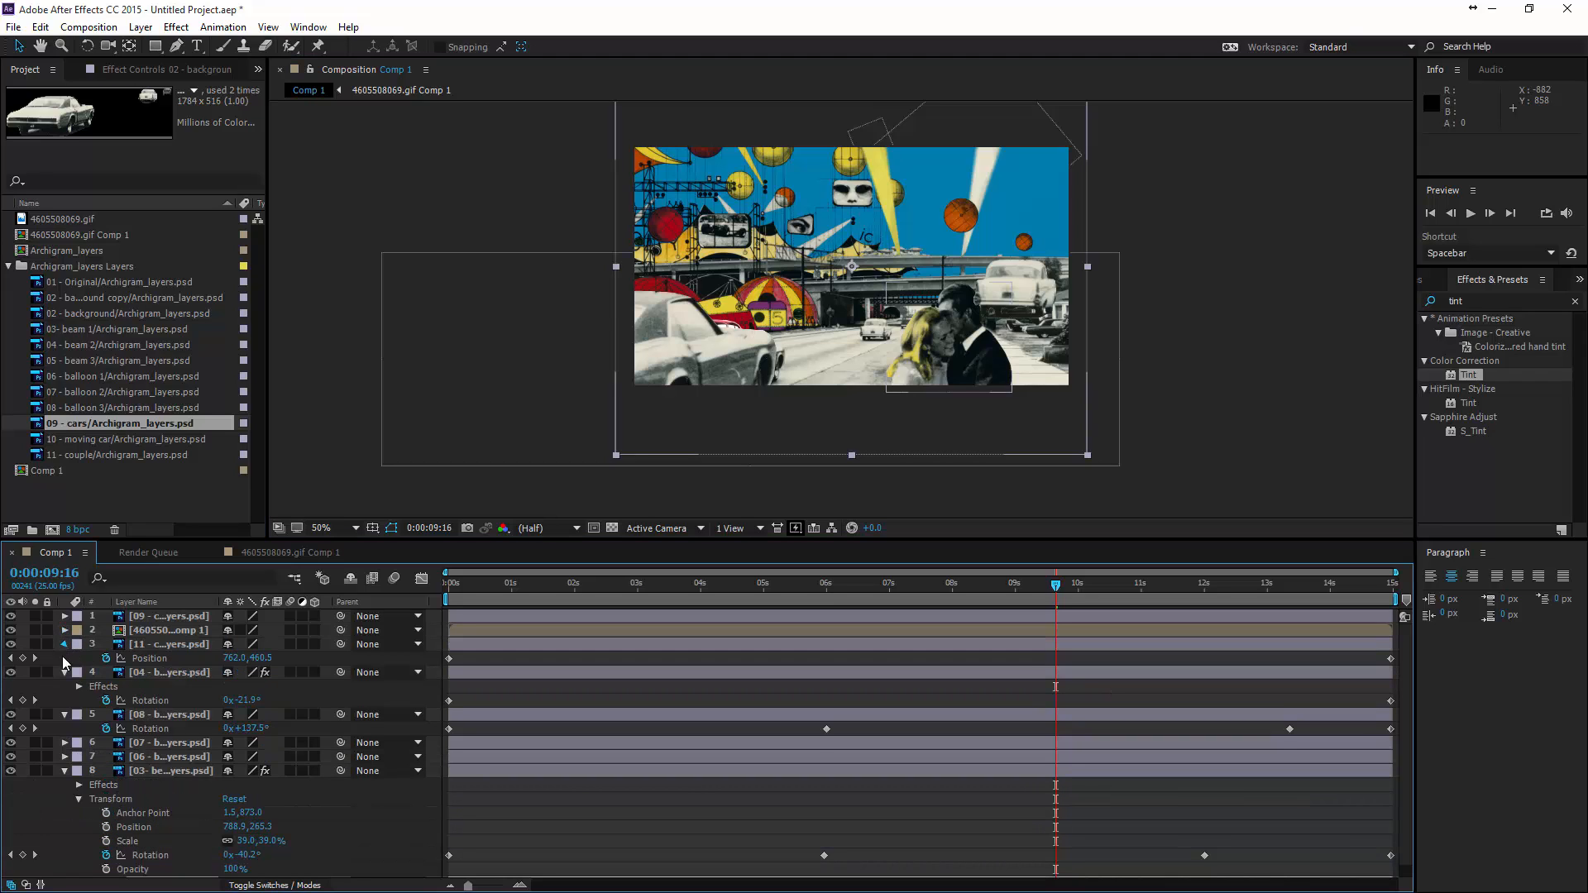
click(64, 645)
click(64, 659)
click(65, 673)
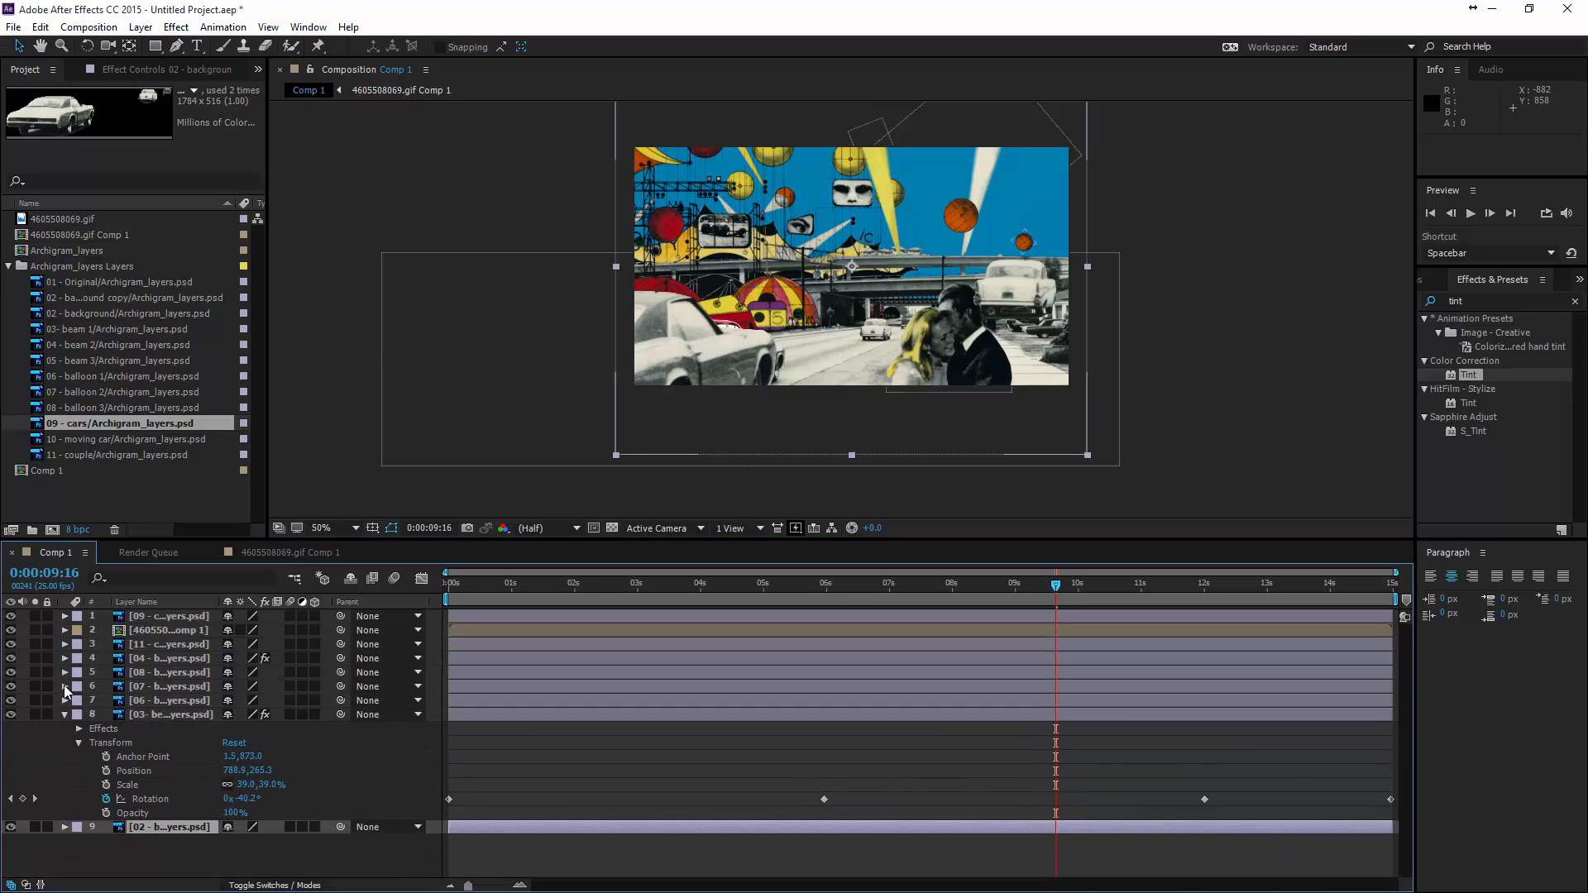
click(63, 715)
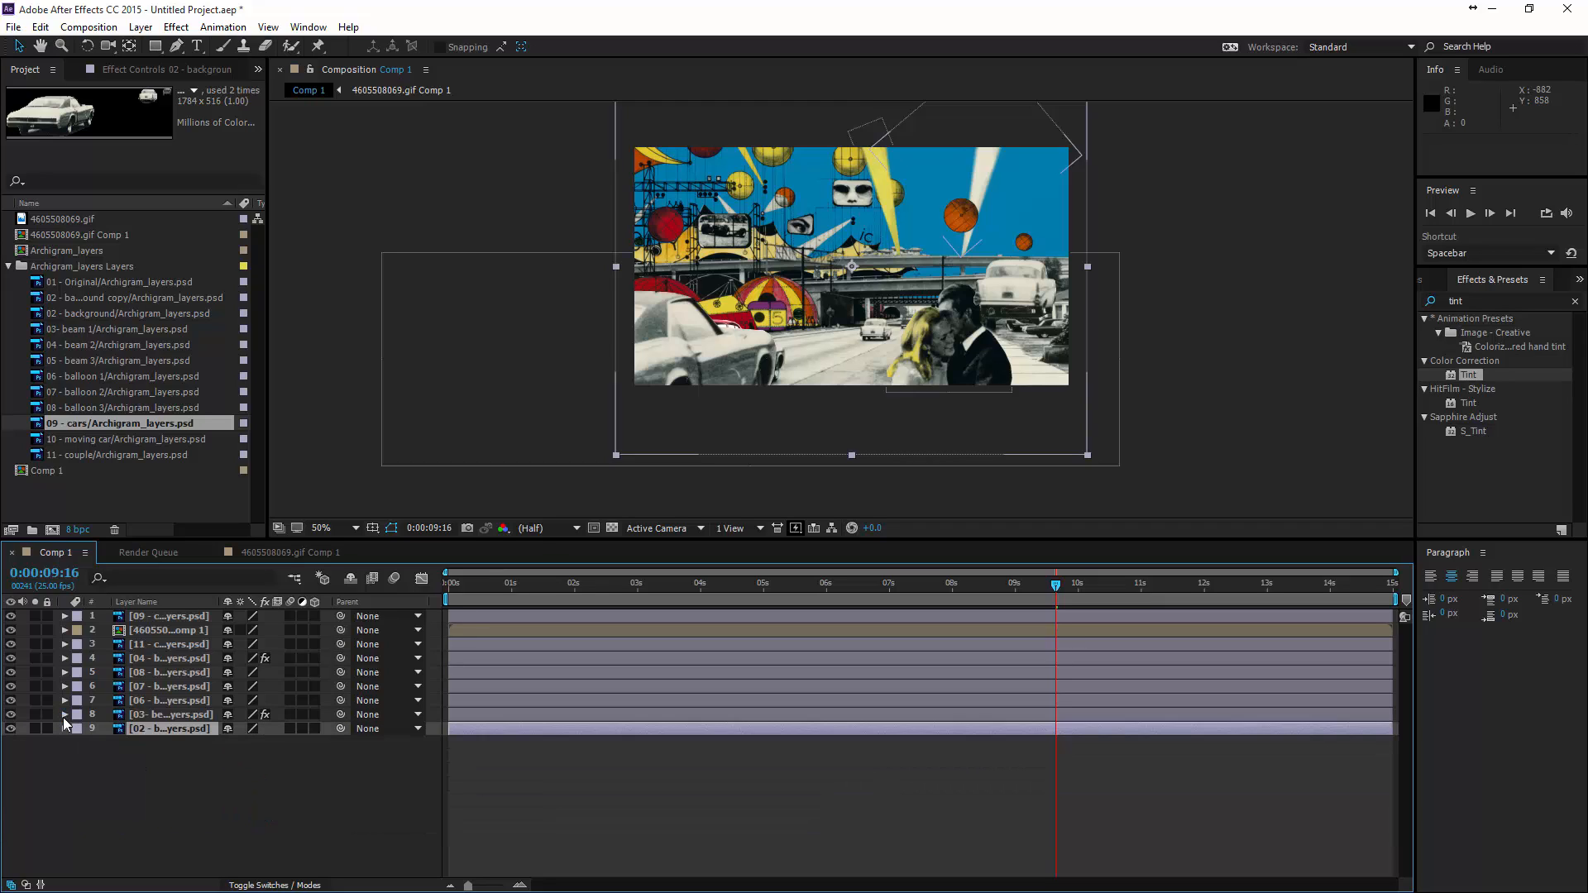
click(64, 729)
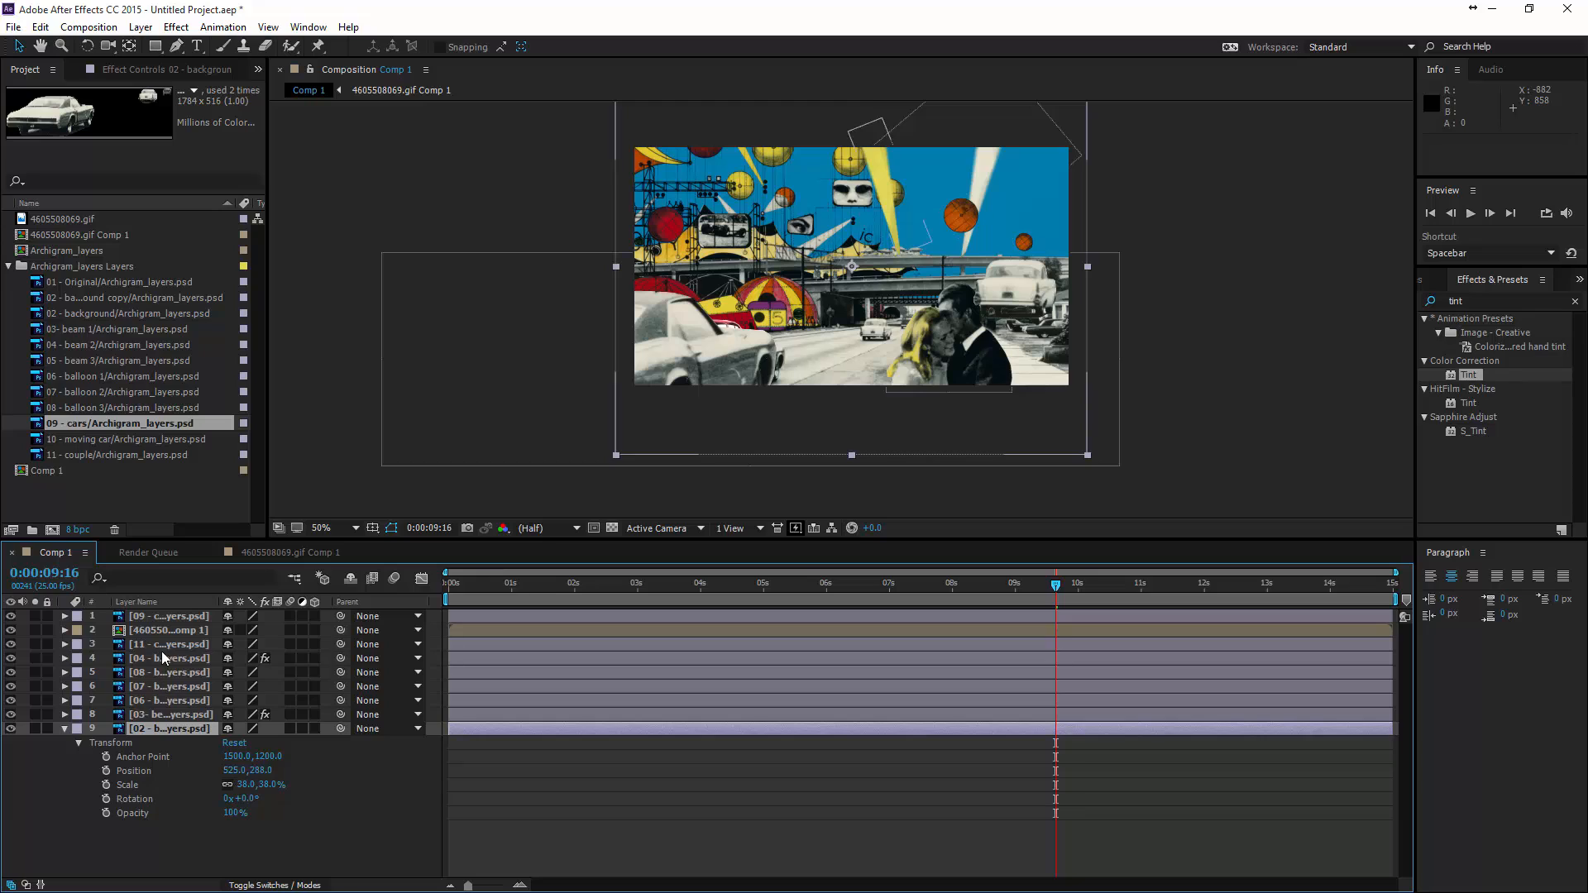
- Set the Scale of the 09 - cars layer to 38% to match the background layer
click(151, 617)
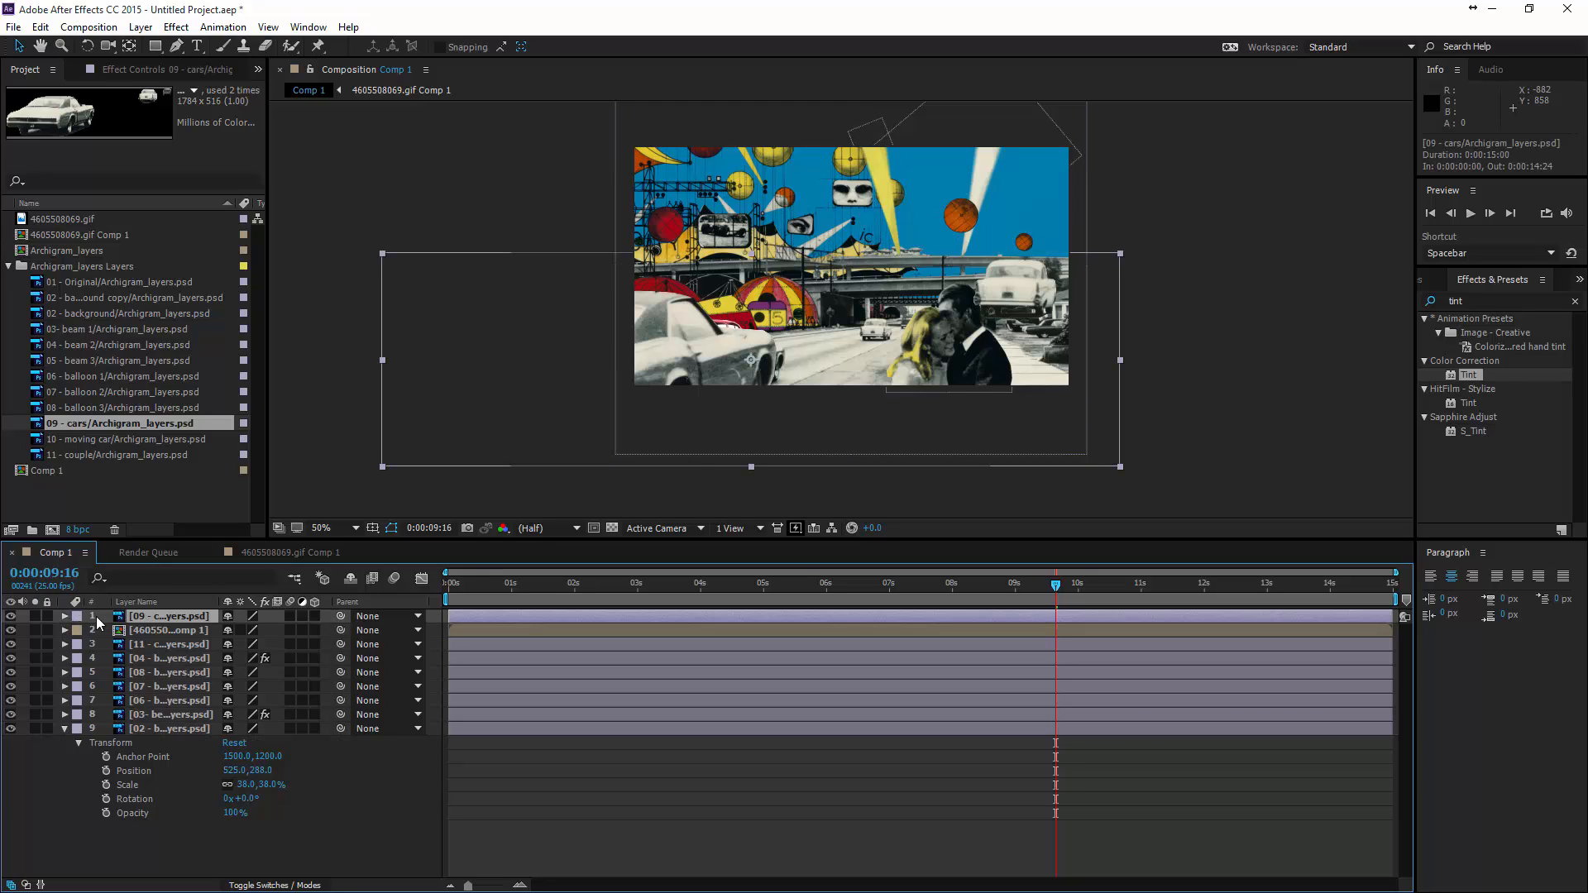
key(s)
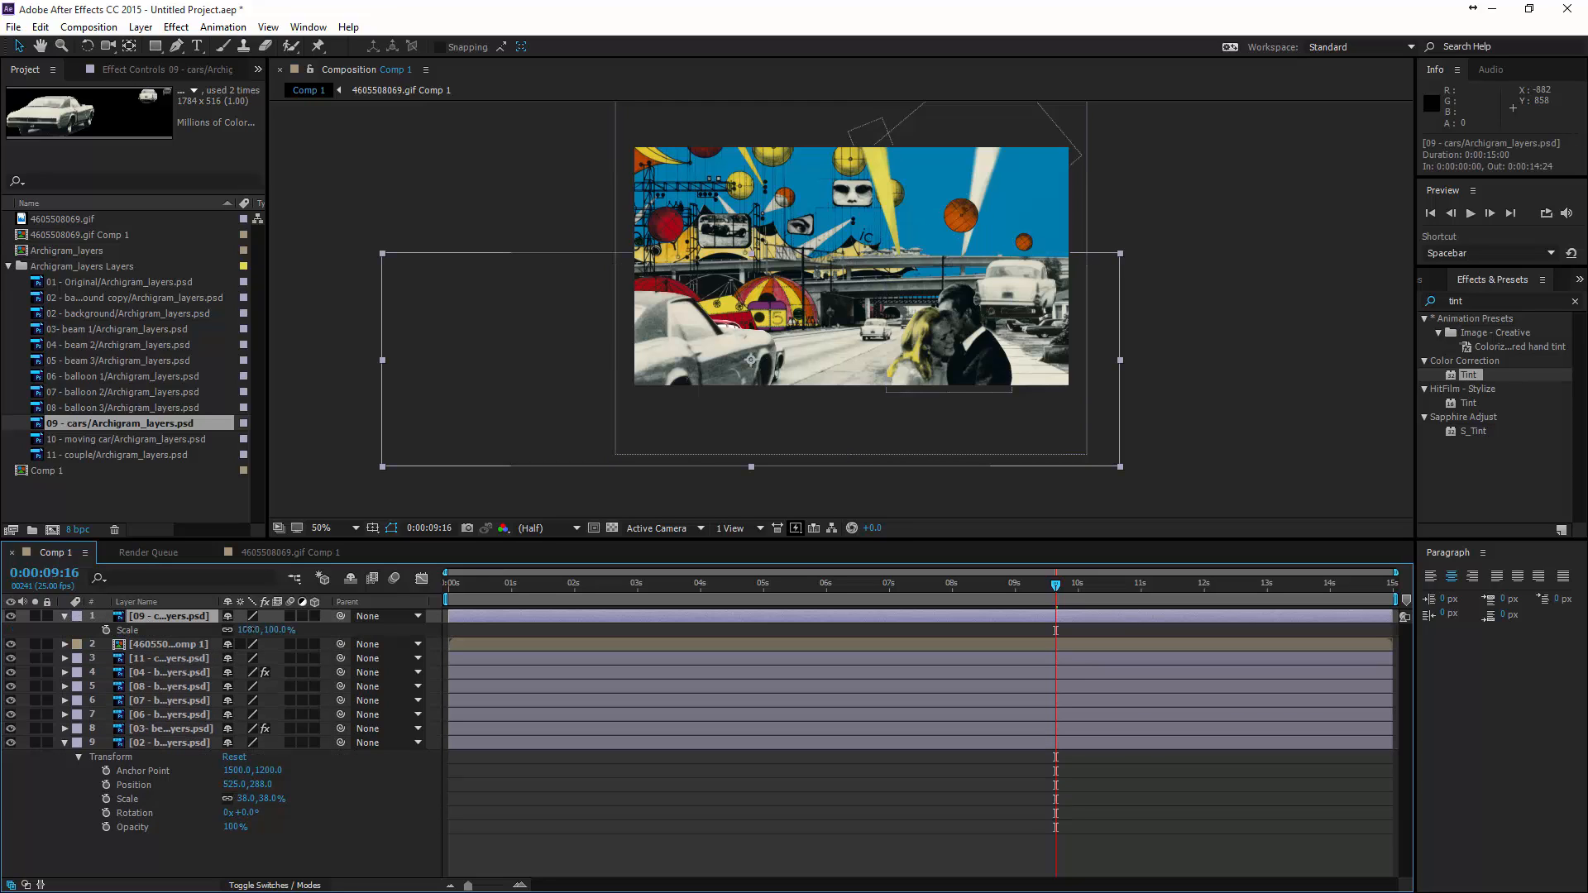
click(249, 630)
text(38)
key(Return)
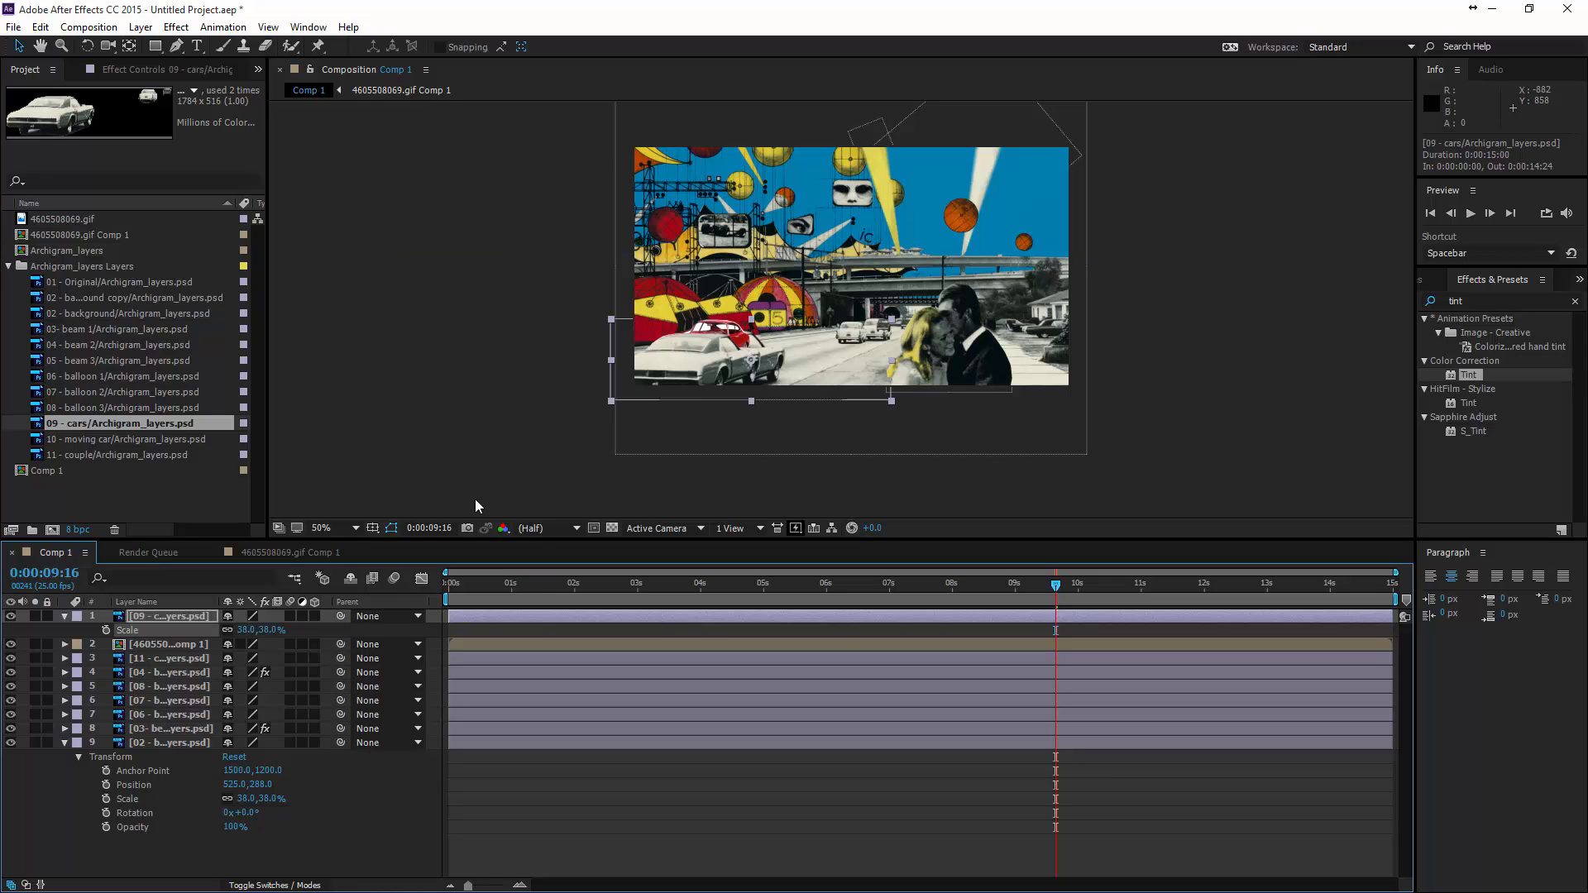
- Move the 09 - cars layer to 340.5, 507.3 so its cars line up with those in the background
drag(695, 378, 719, 365)
scroll(751, 367, up, 2)
scroll(867, 419, up, 1)
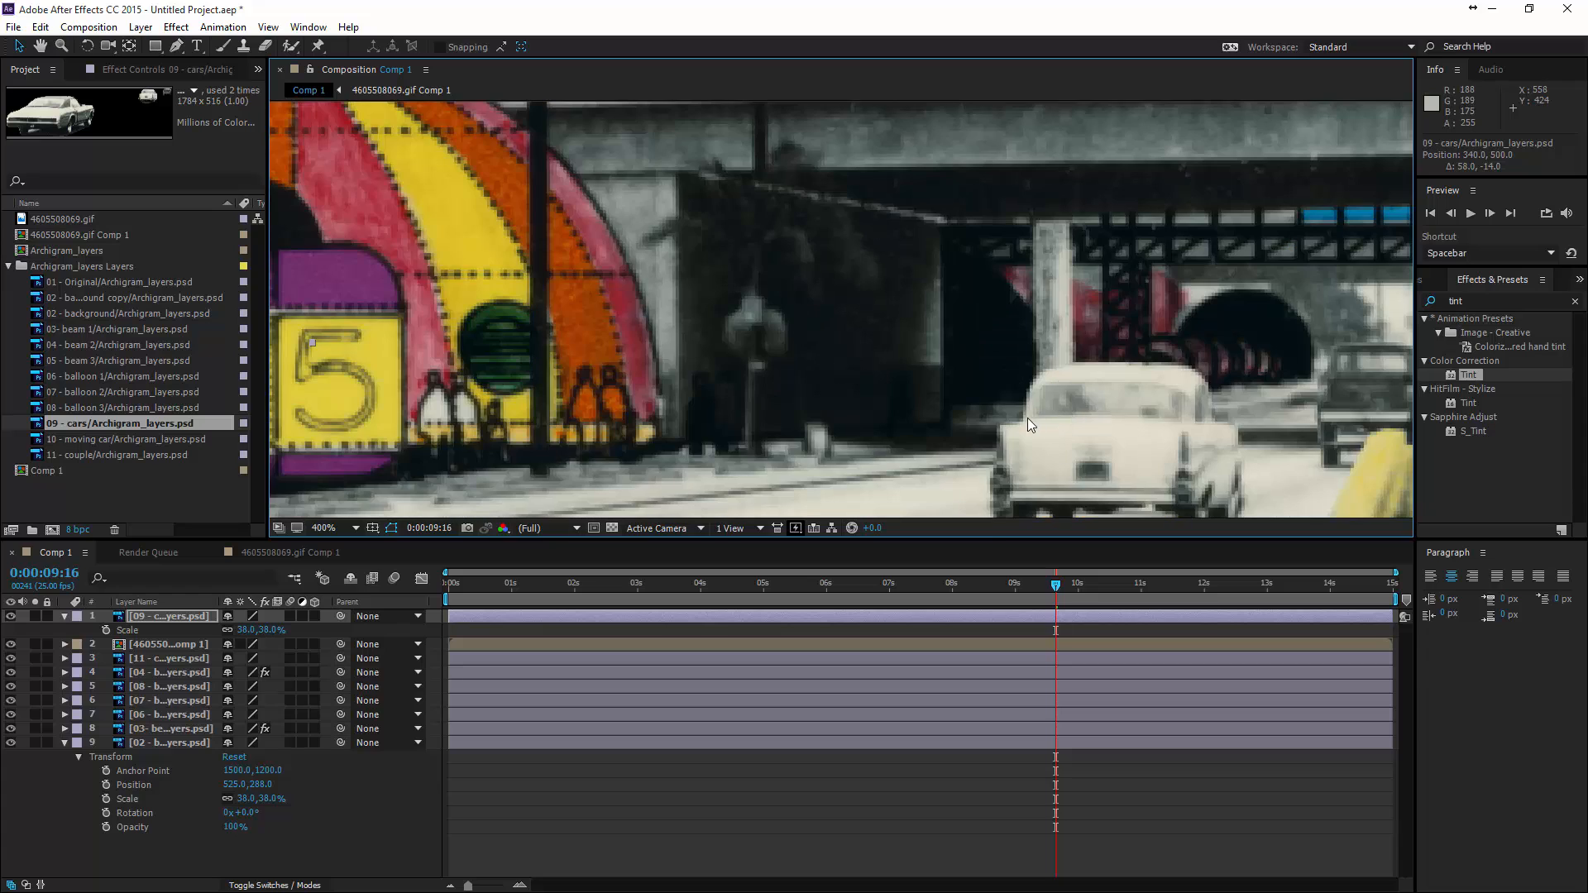
drag(1049, 439, 766, 336)
drag(942, 312, 945, 333)
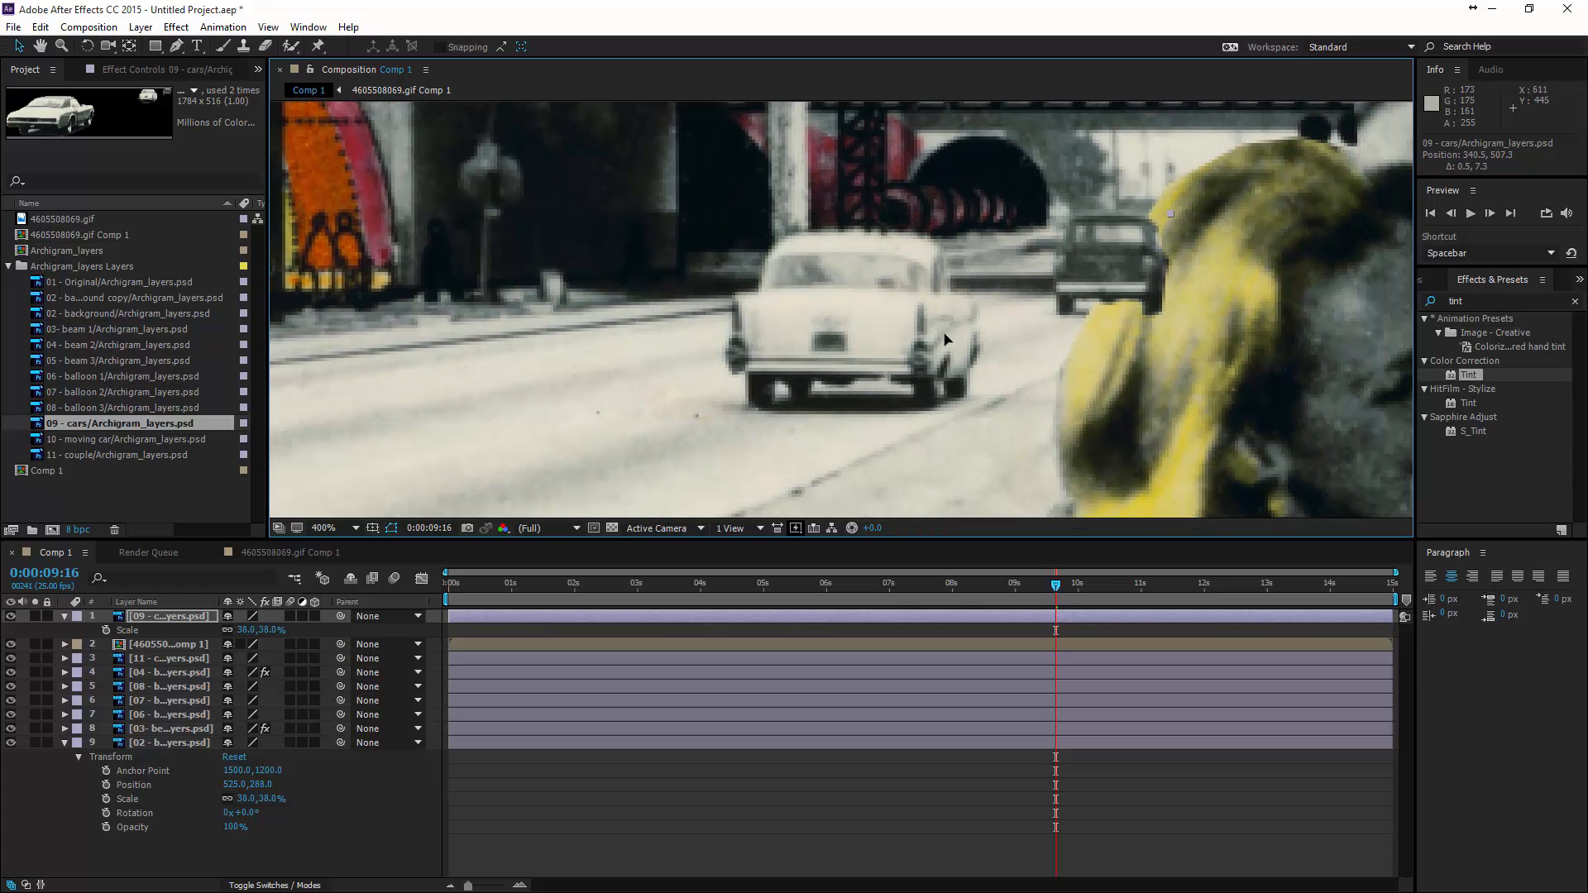
scroll(945, 333, down, 2)
scroll(713, 410, down, 1)
scroll(713, 410, up, 1)
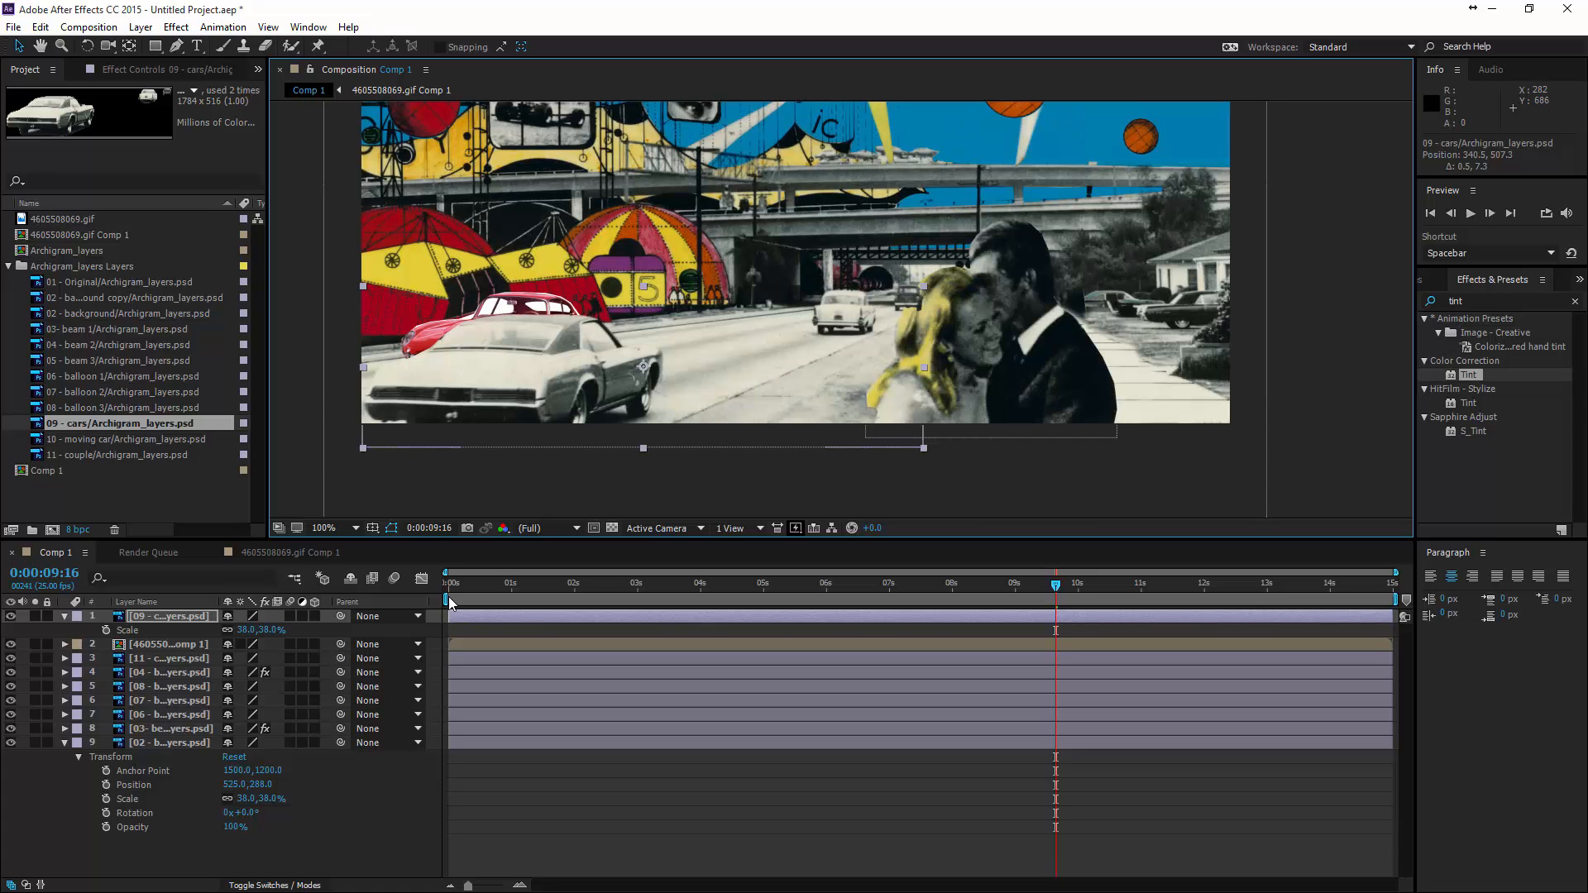
- At 0:00:00:00, reduce the red car layer's starting Scale keyframe to 3.5%
drag(1061, 586, 338, 651)
scroll(889, 301, up, 4)
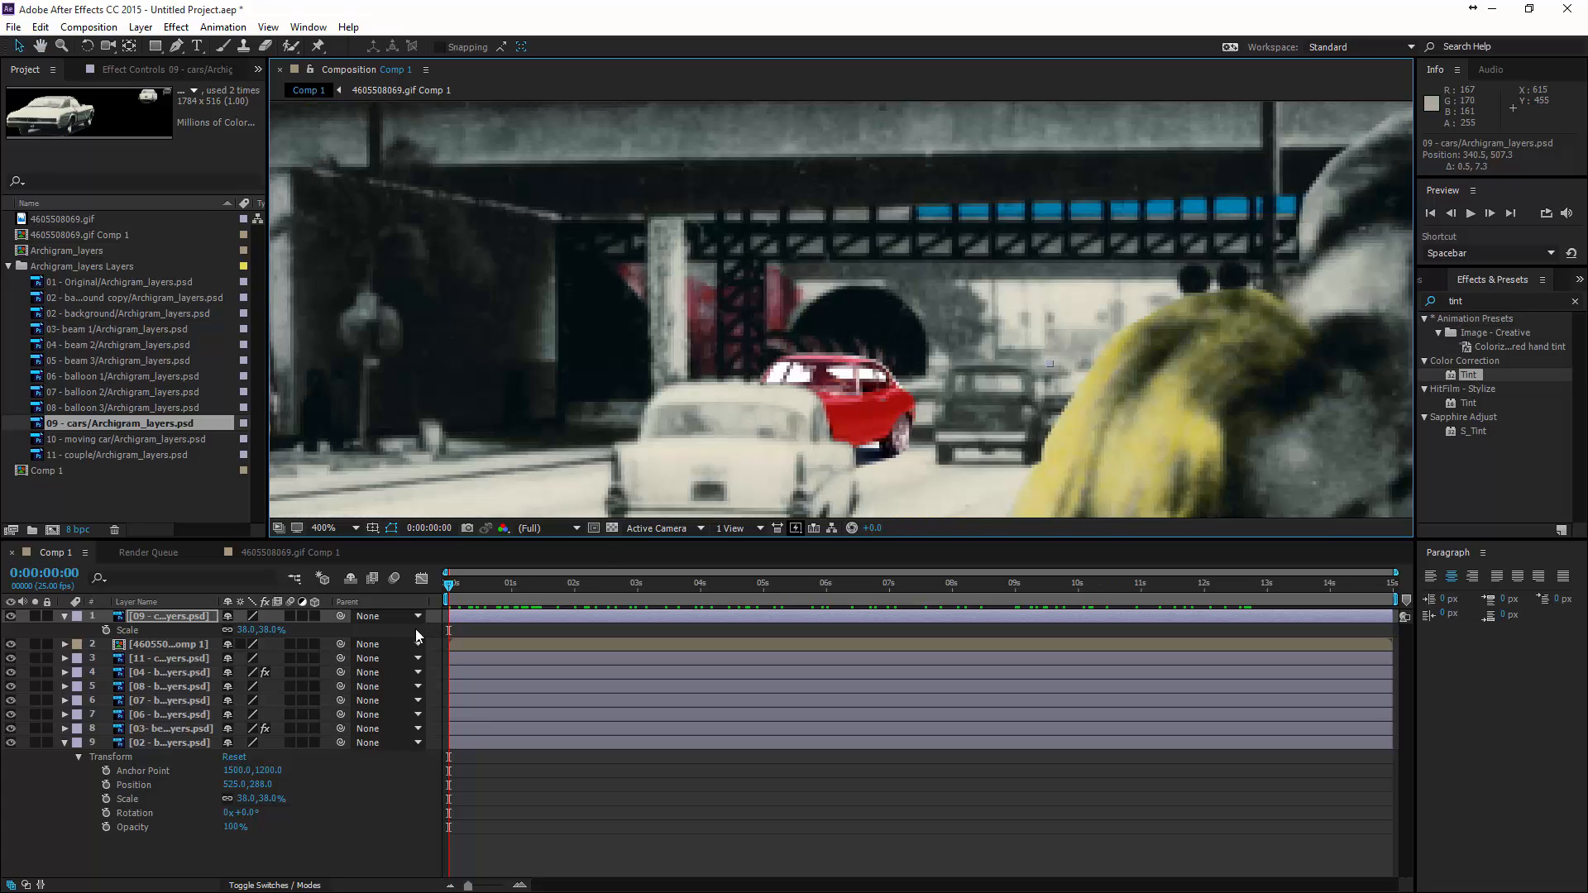
click(161, 645)
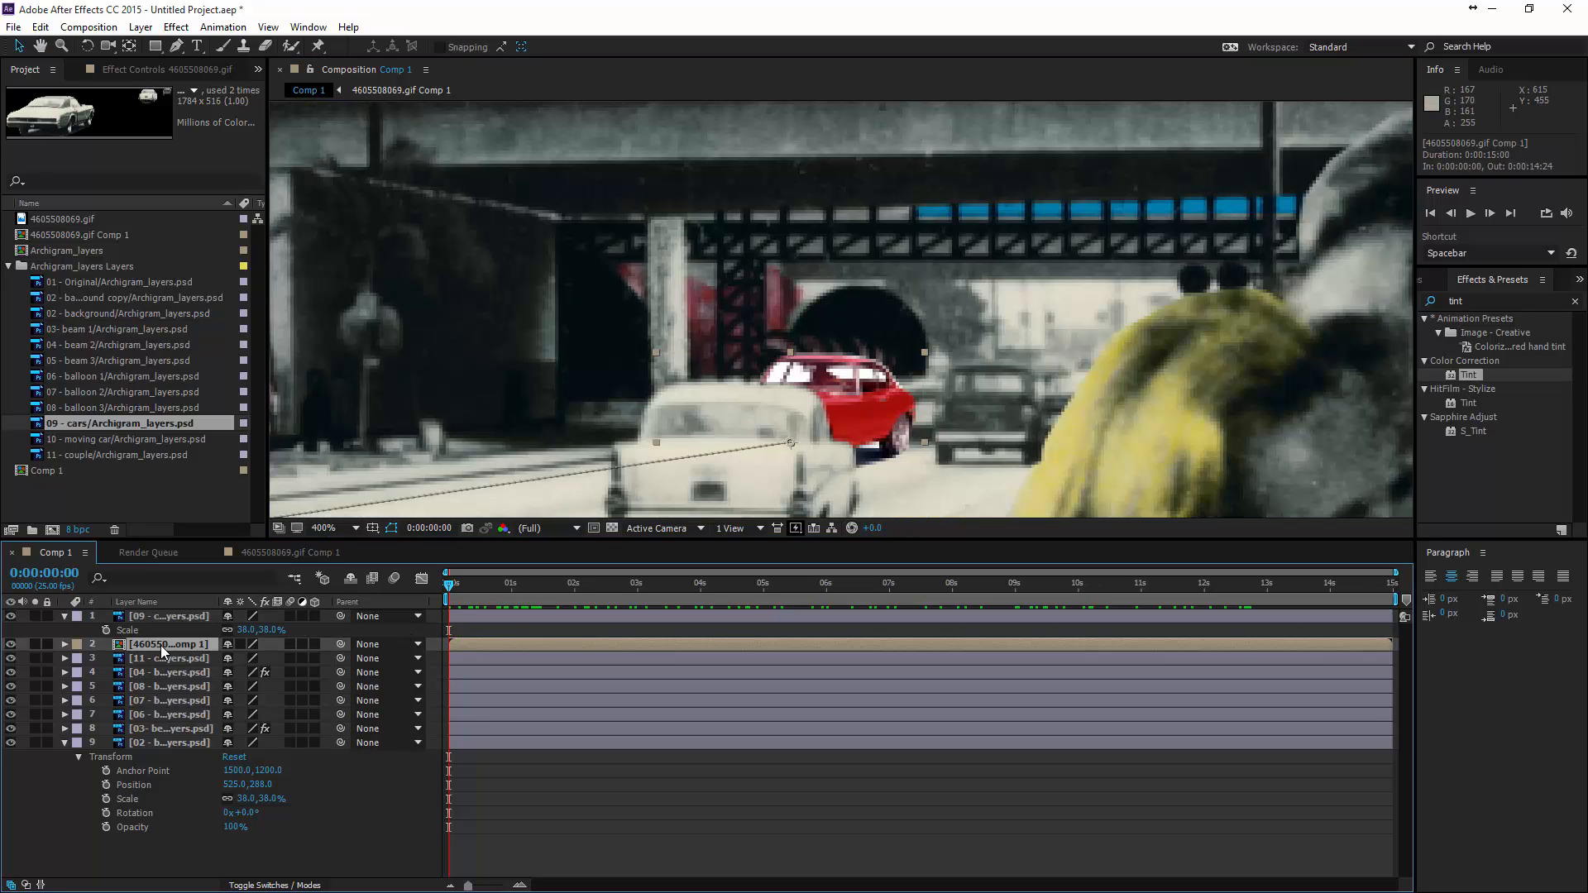
key(s)
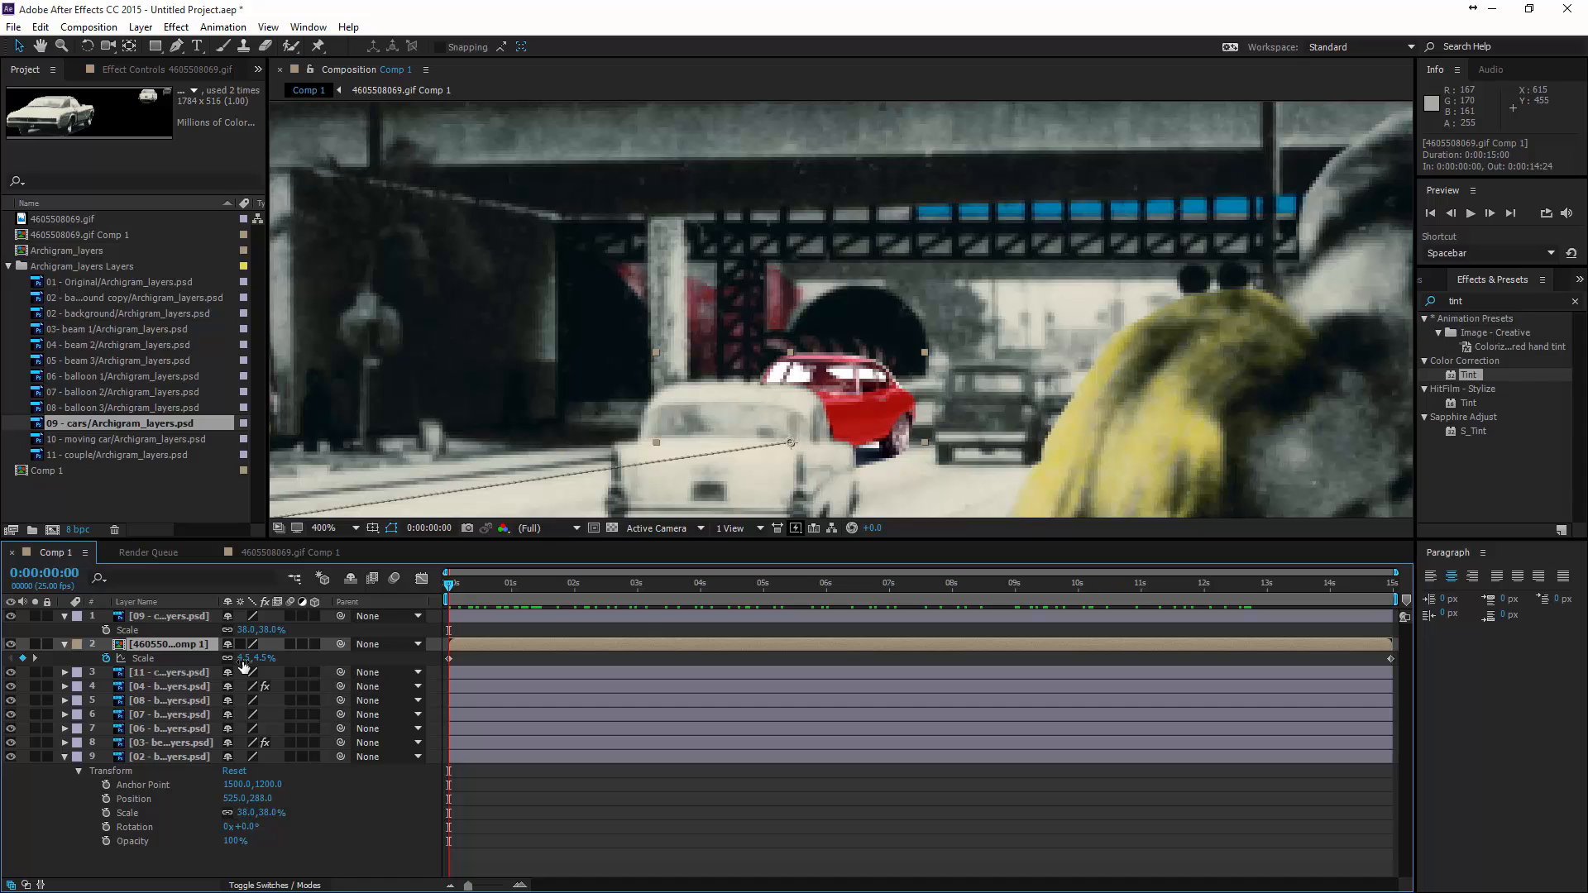
drag(255, 658, 240, 659)
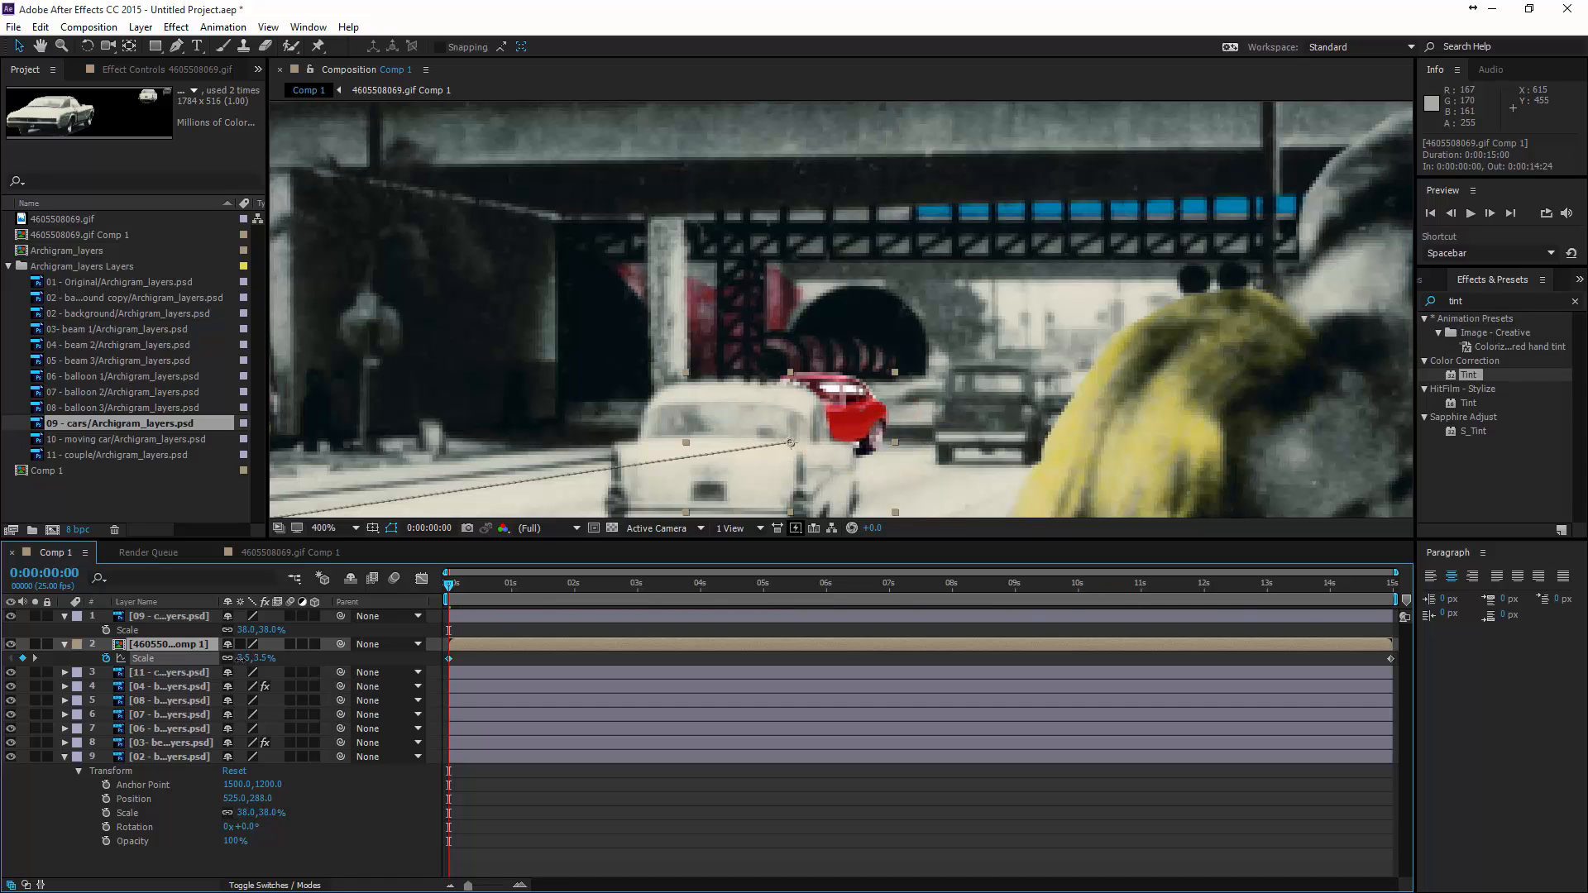
scroll(816, 460, down, 4)
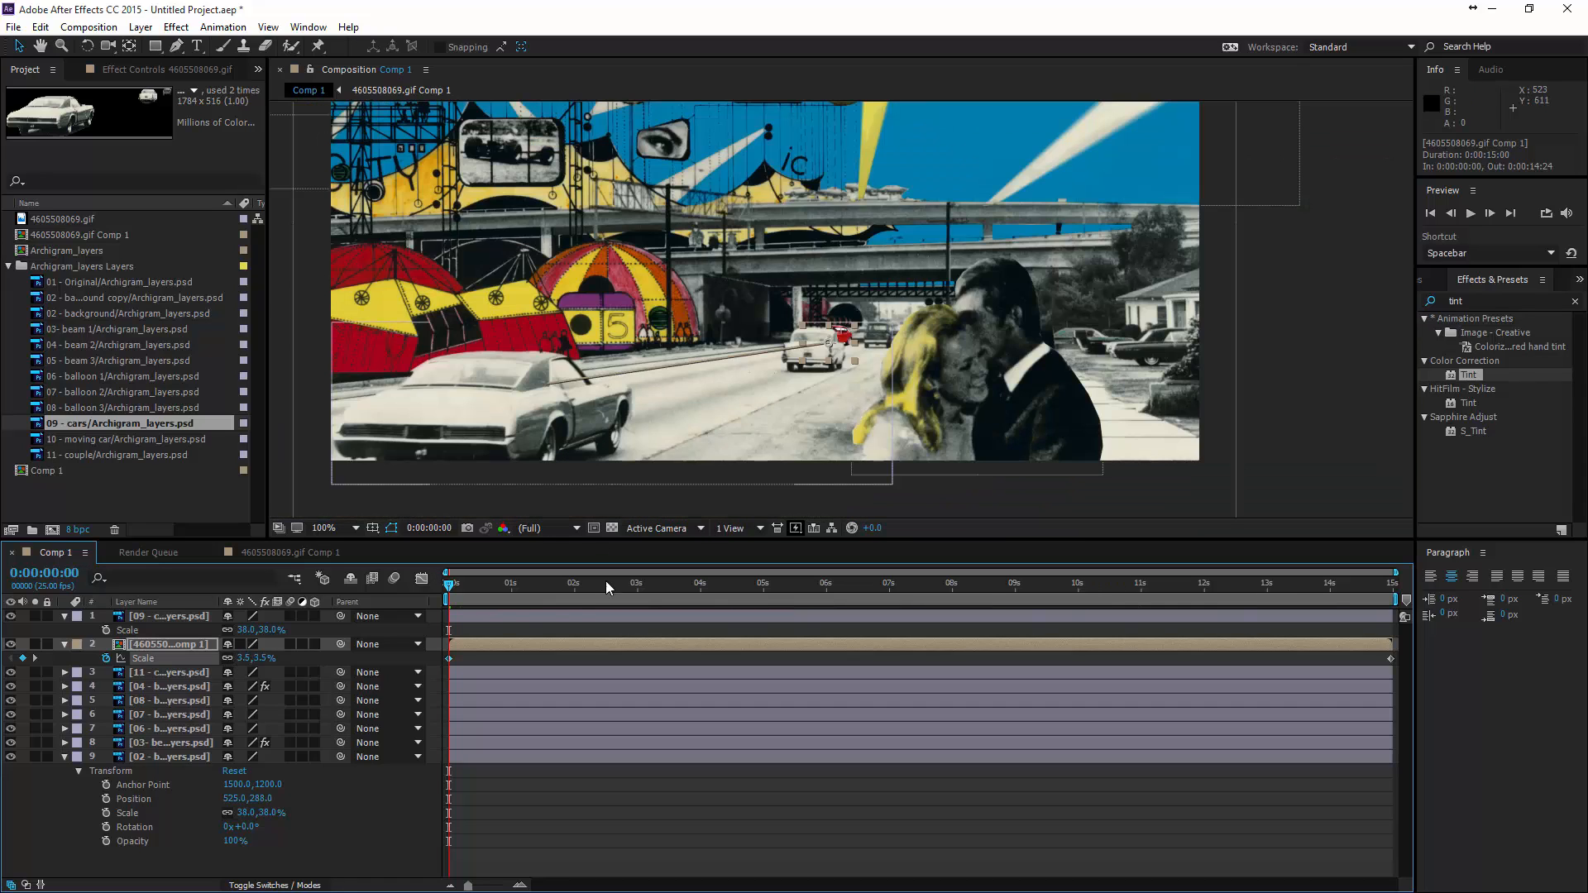
- At 0:00:03:15, apply the Levels color correction effect to the red car layer
drag(476, 595, 675, 604)
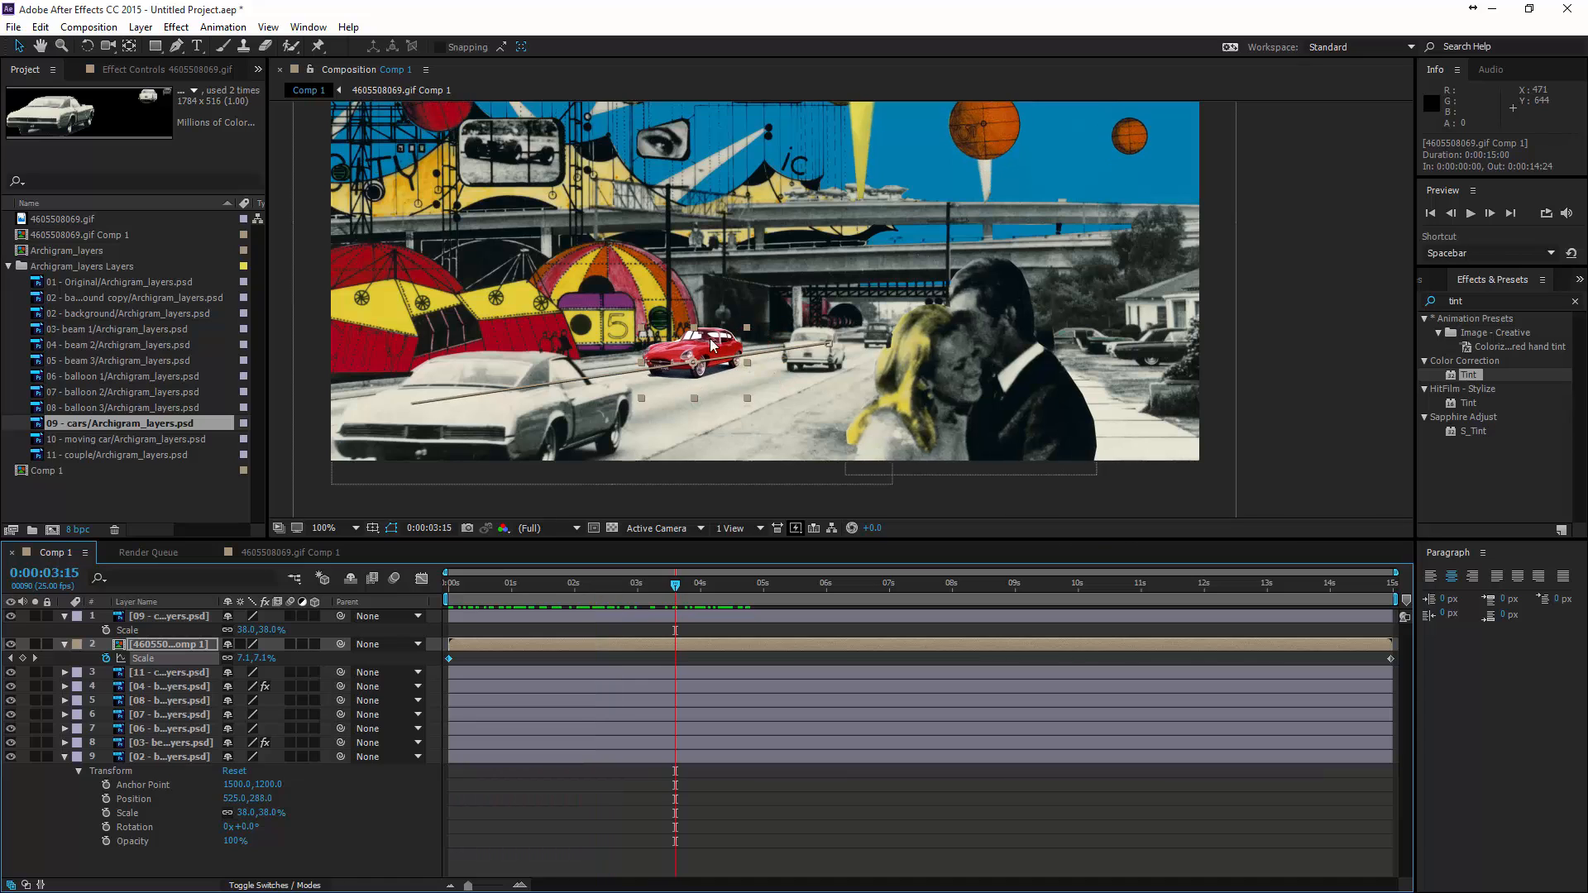
key(space)
drag(708, 256, 699, 287)
key(period)
drag(680, 364, 934, 350)
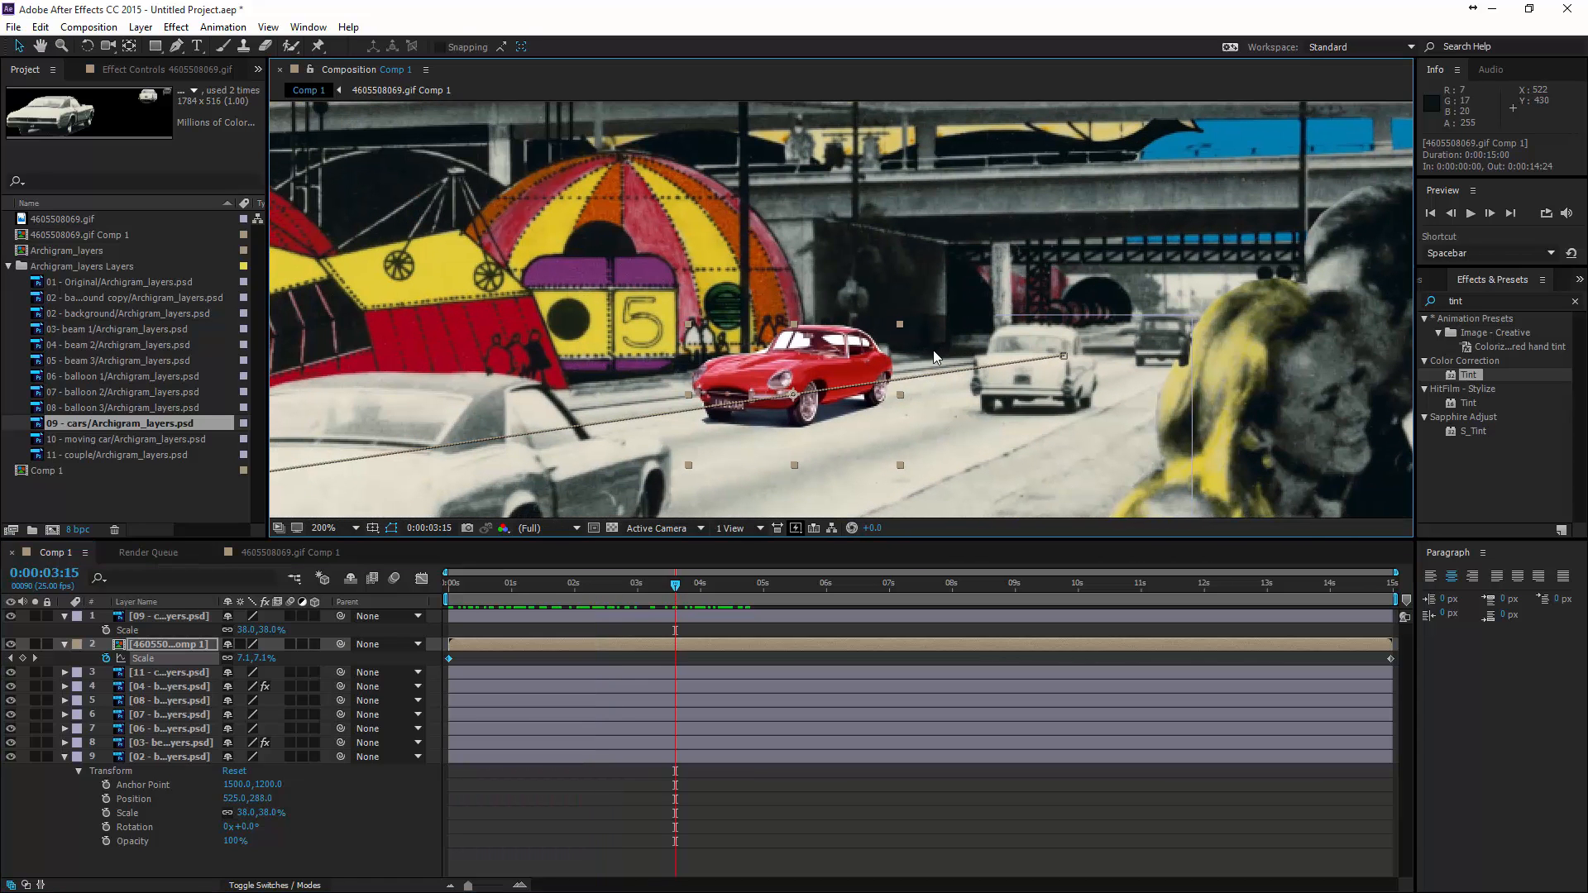
click(172, 27)
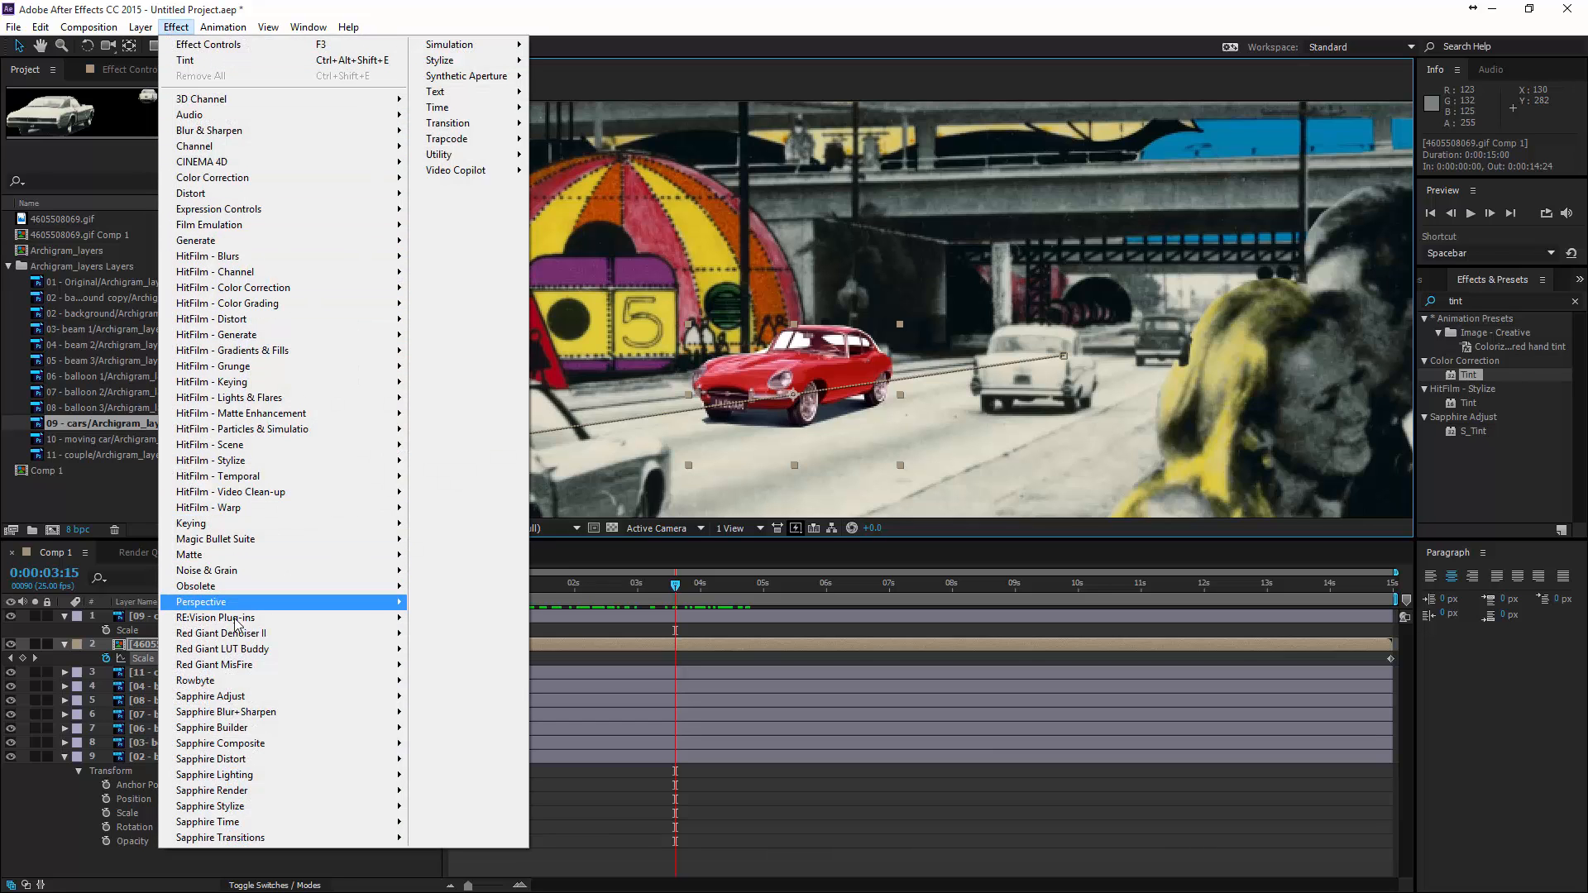
mouse_move(258, 620)
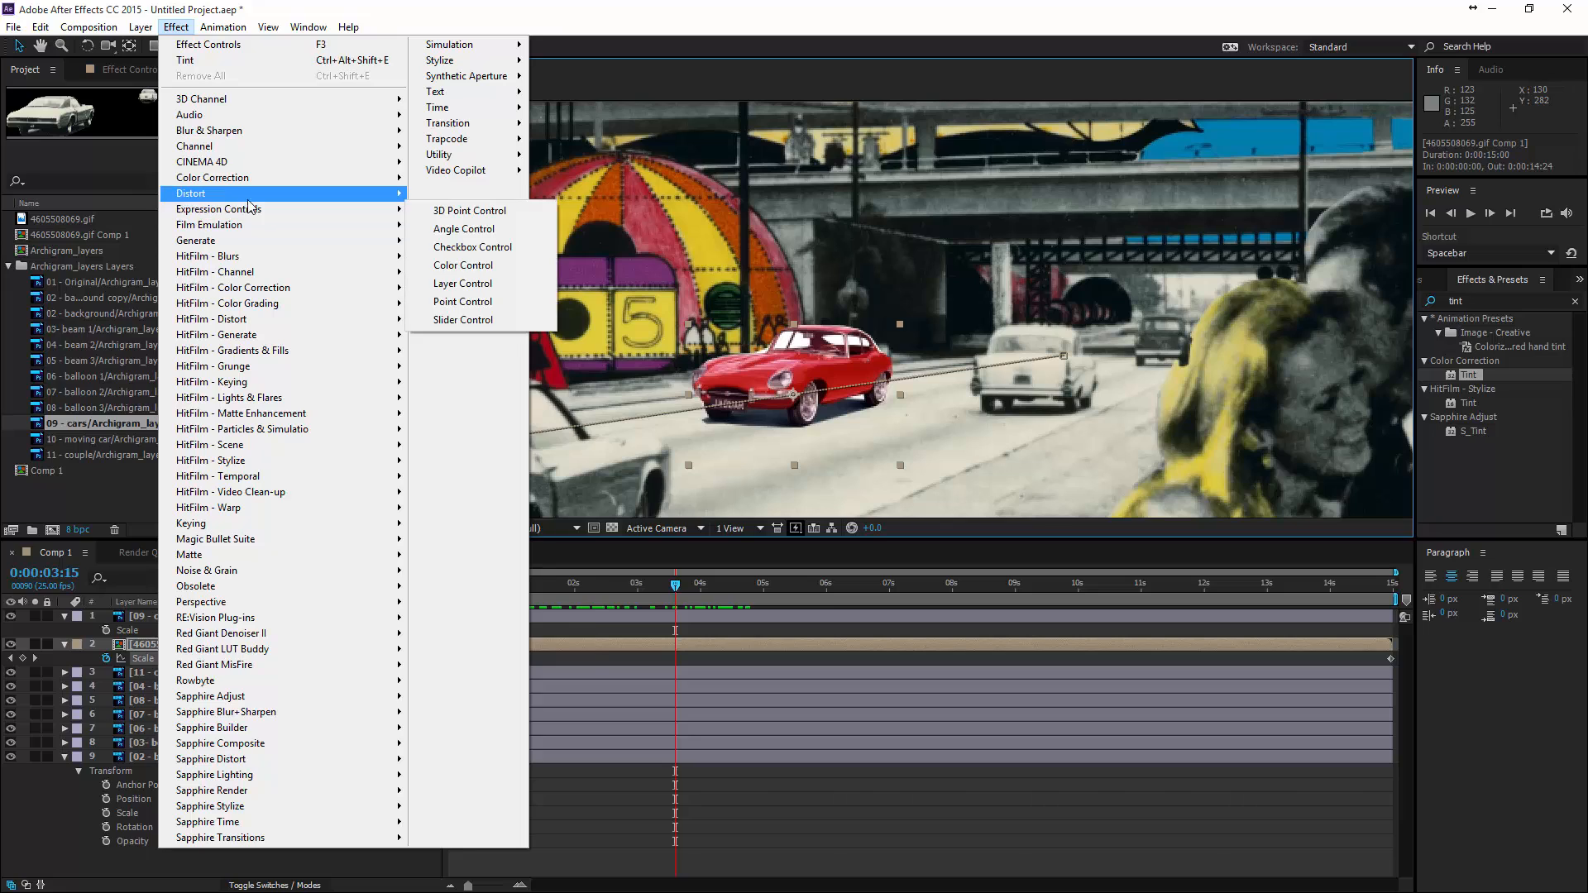
mouse_move(213, 182)
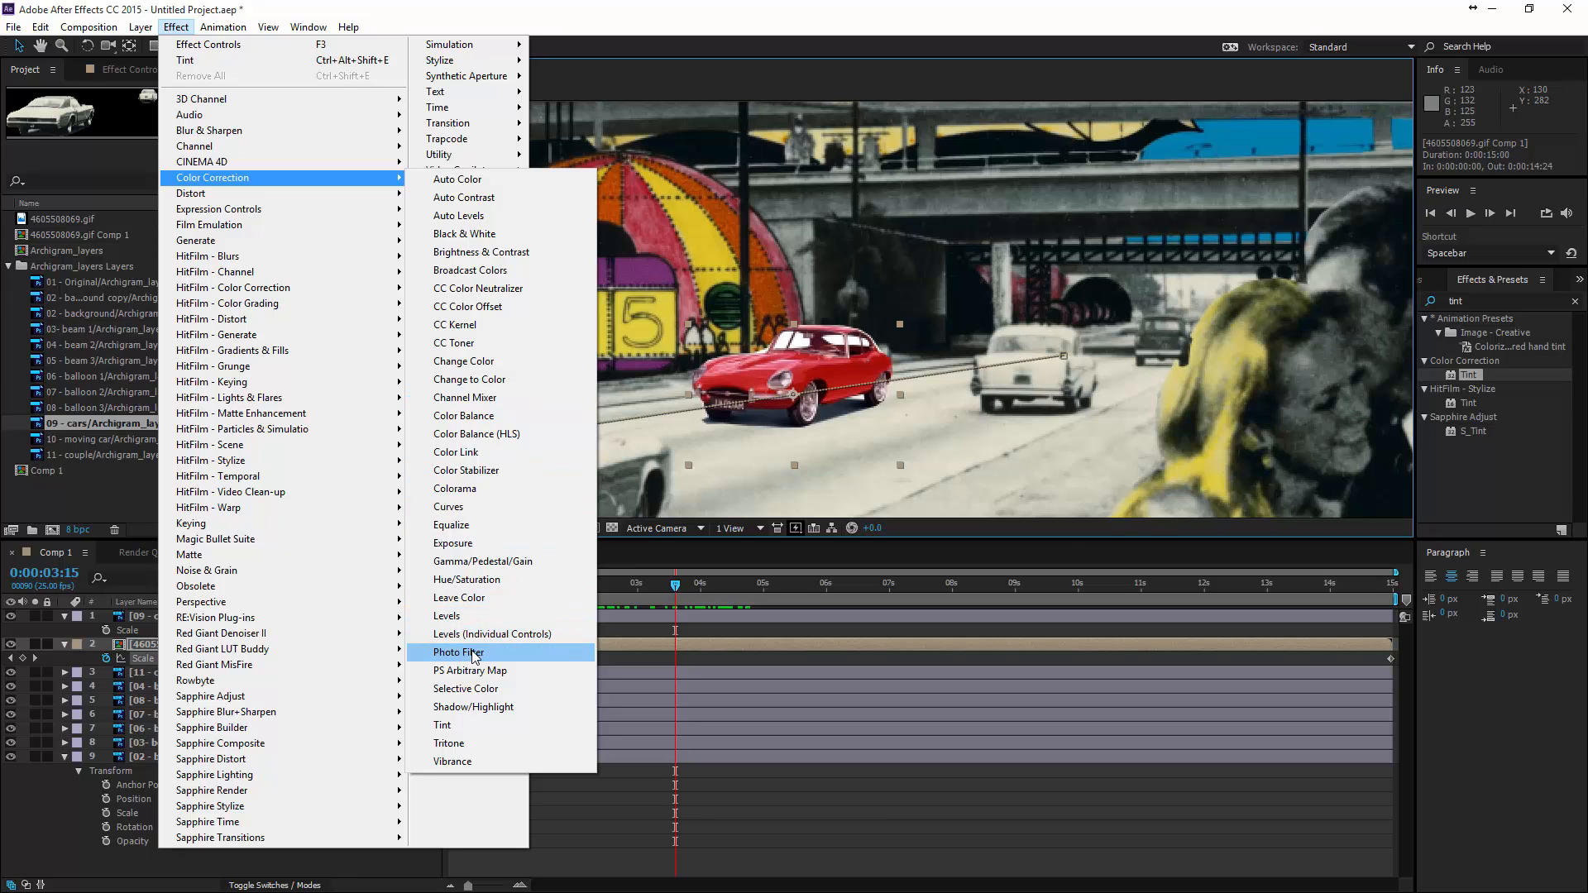
click(447, 616)
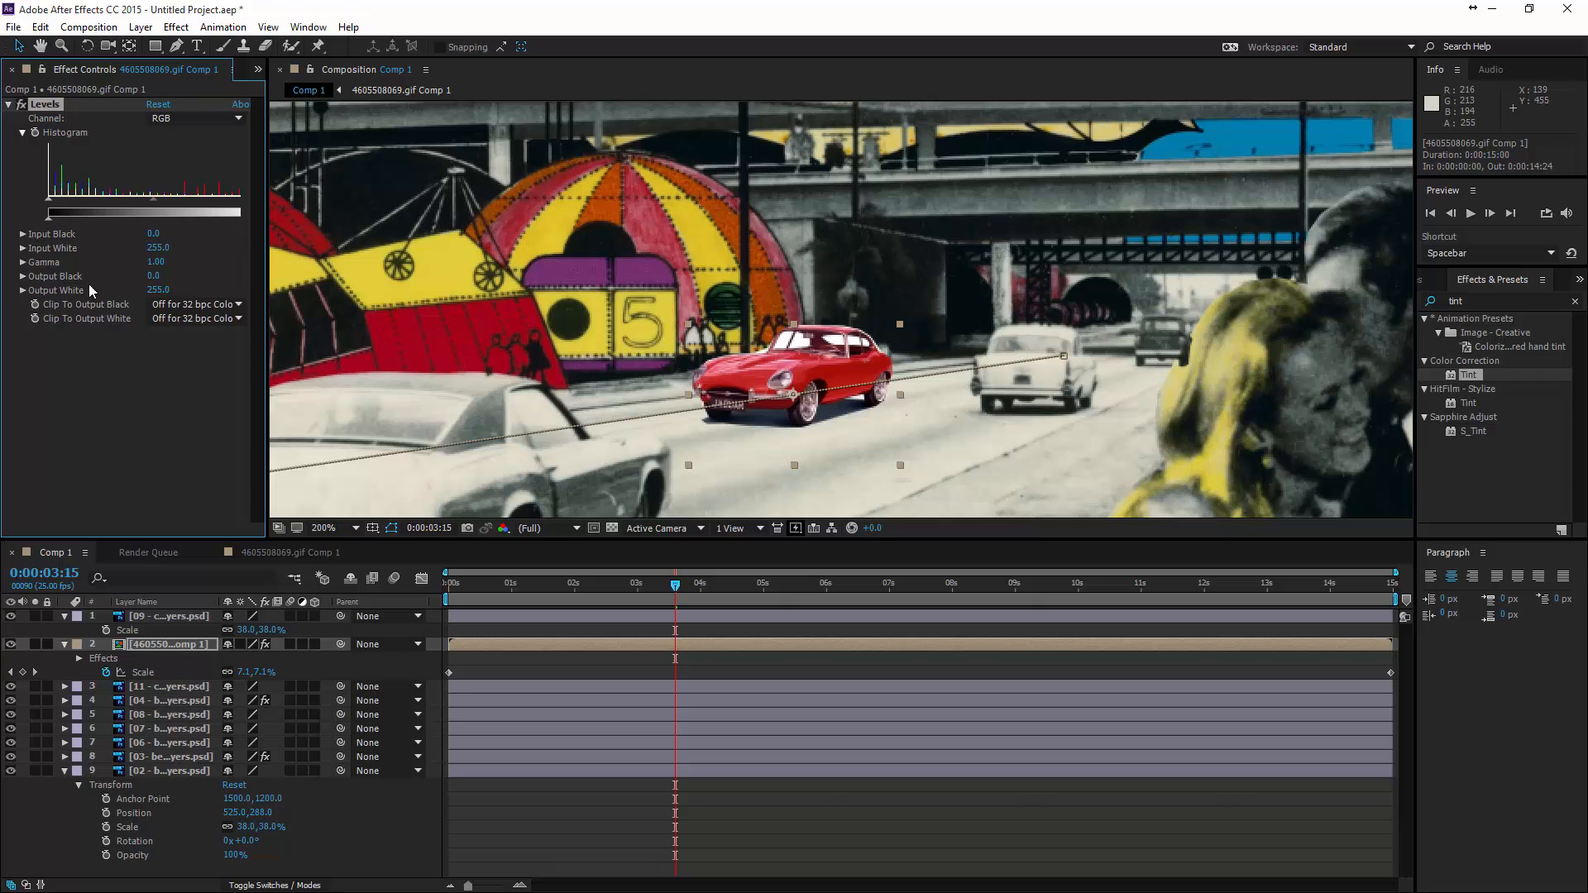
- Adjust the red car's Levels to Gamma 1.57, Input White 252 and Input Black 14
drag(152, 201, 119, 209)
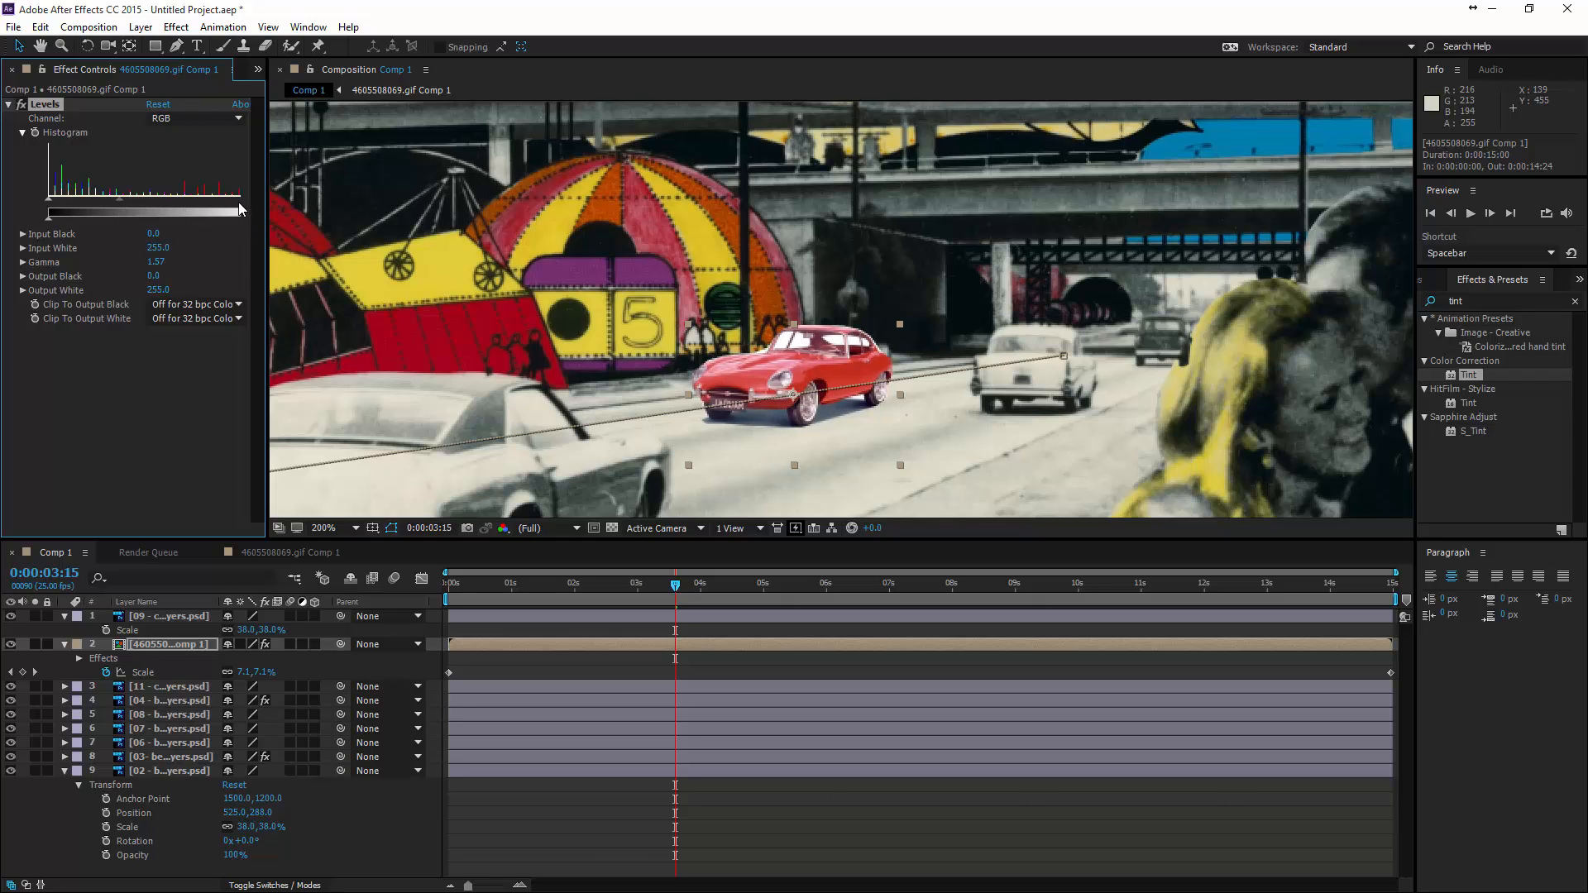
drag(239, 205, 211, 202)
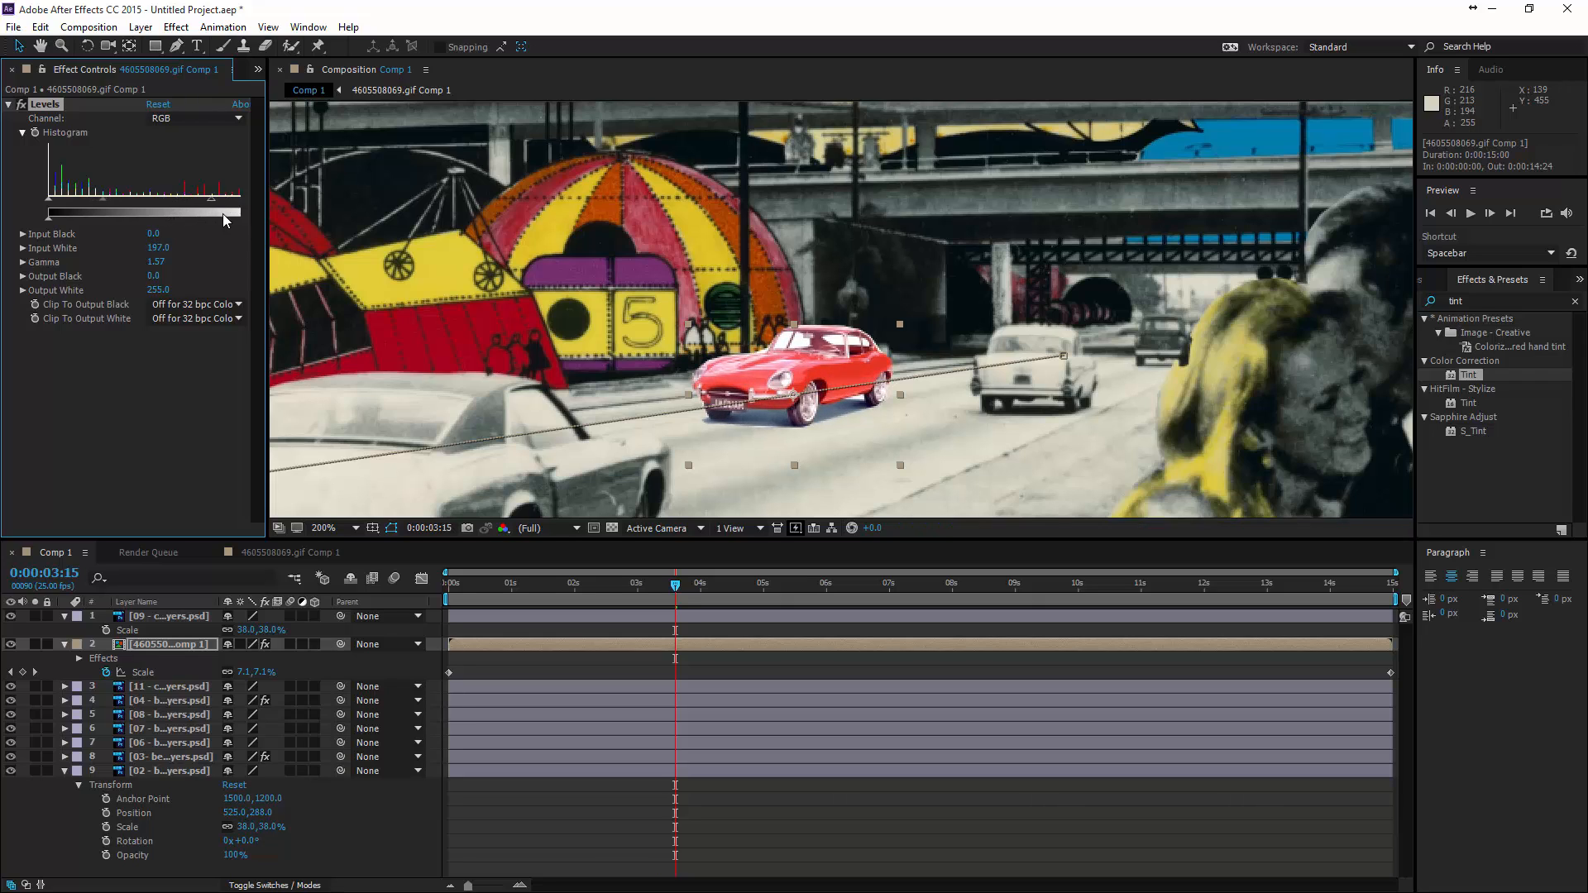
key(ctrl+z)
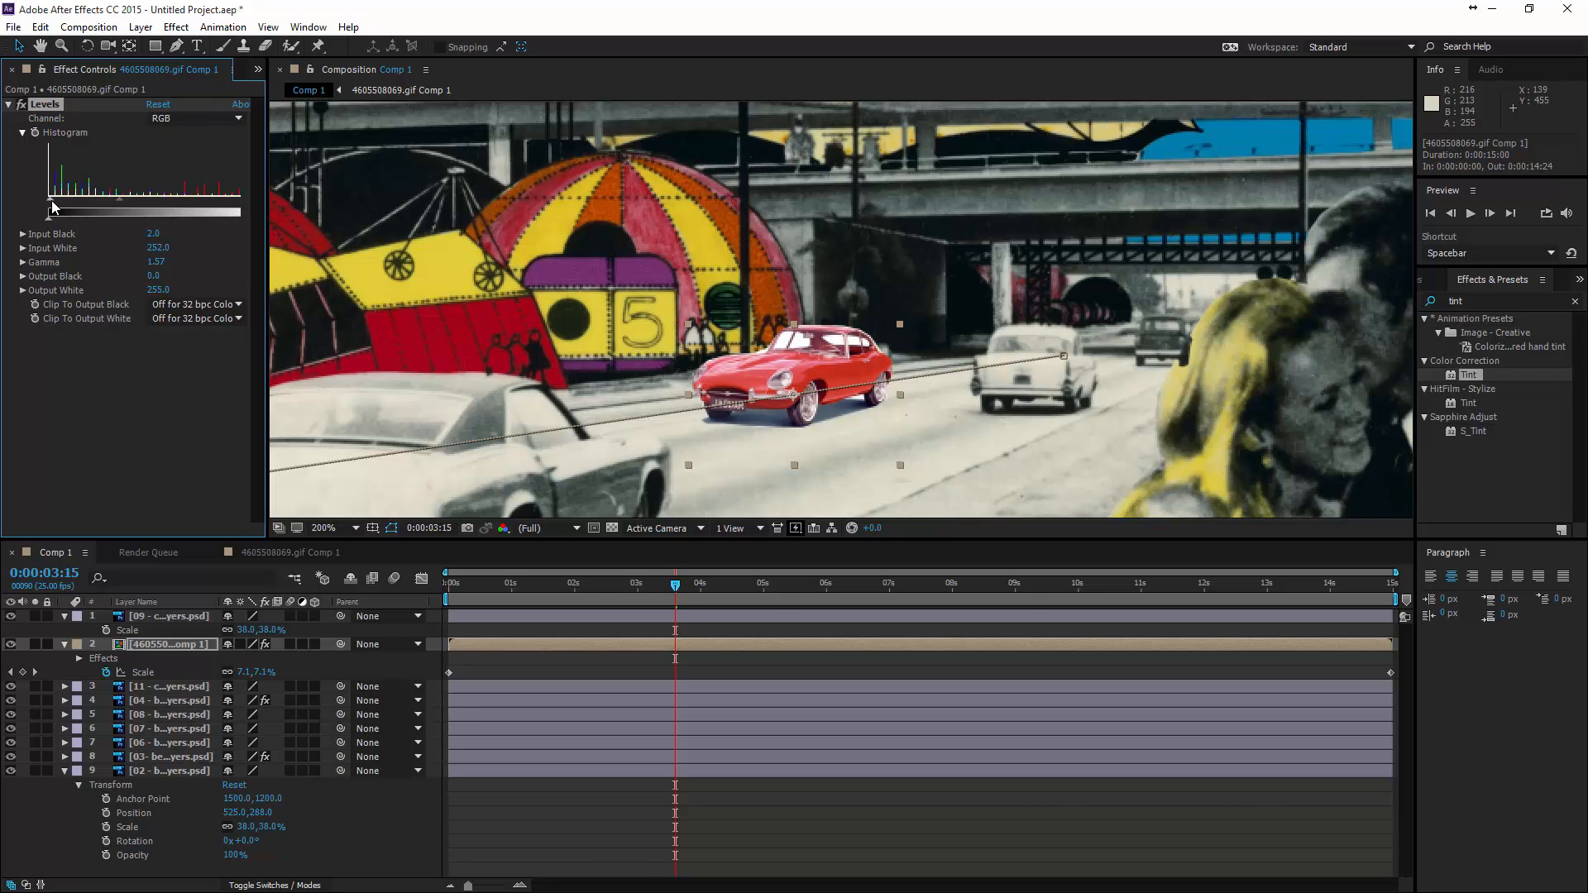
drag(51, 207, 62, 207)
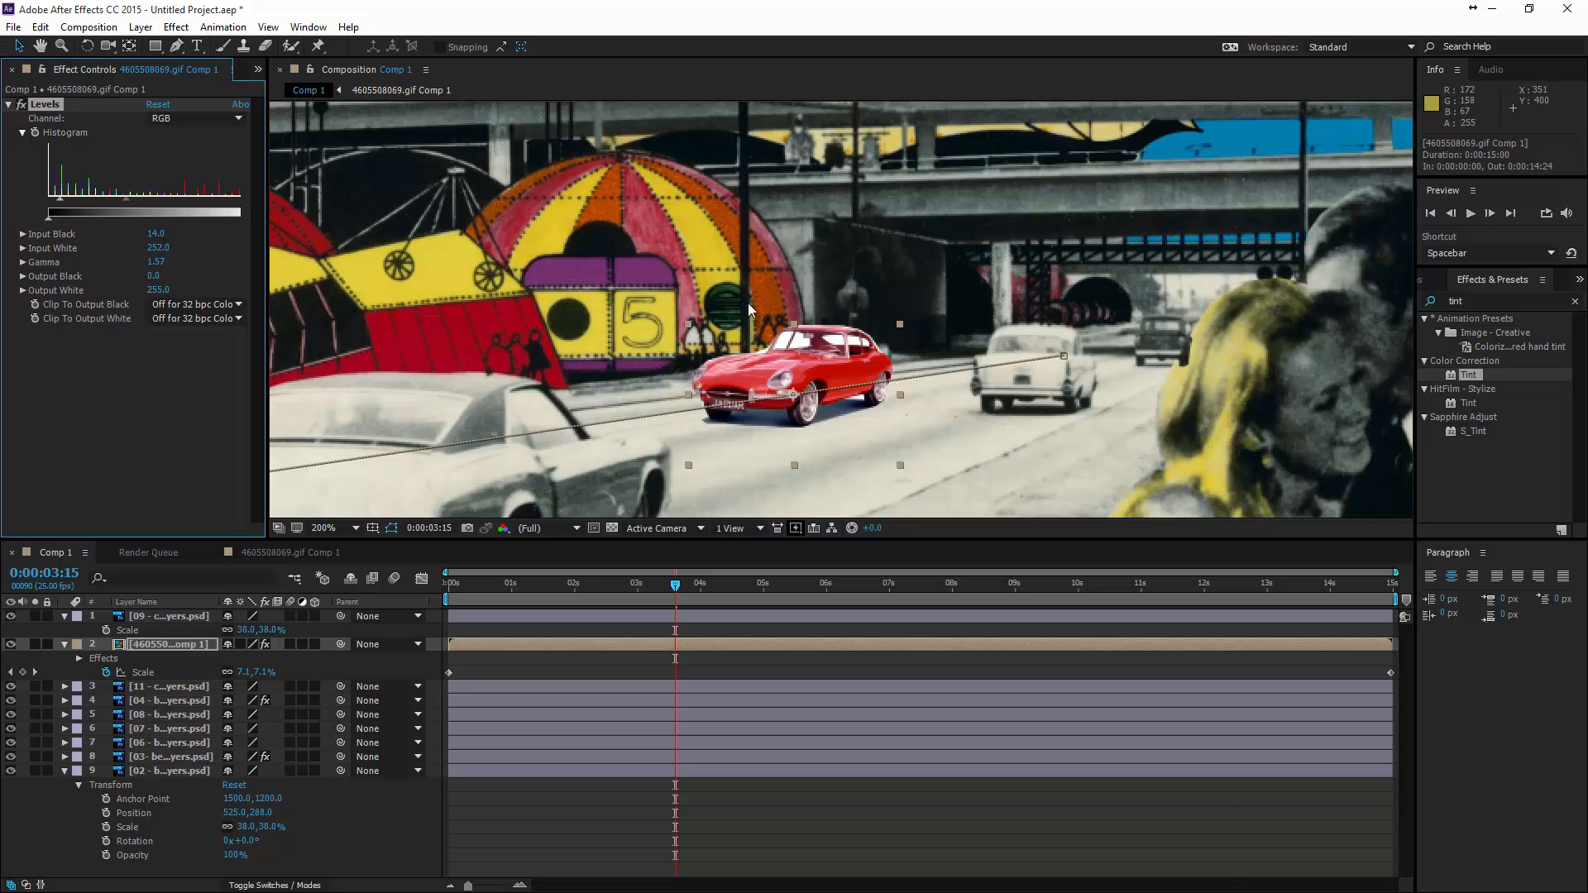
- Search the effects for "poster" and add the Stylize Posterize effect to the red car layer below Levels
scroll(798, 377, down, 4)
scroll(796, 370, up, 6)
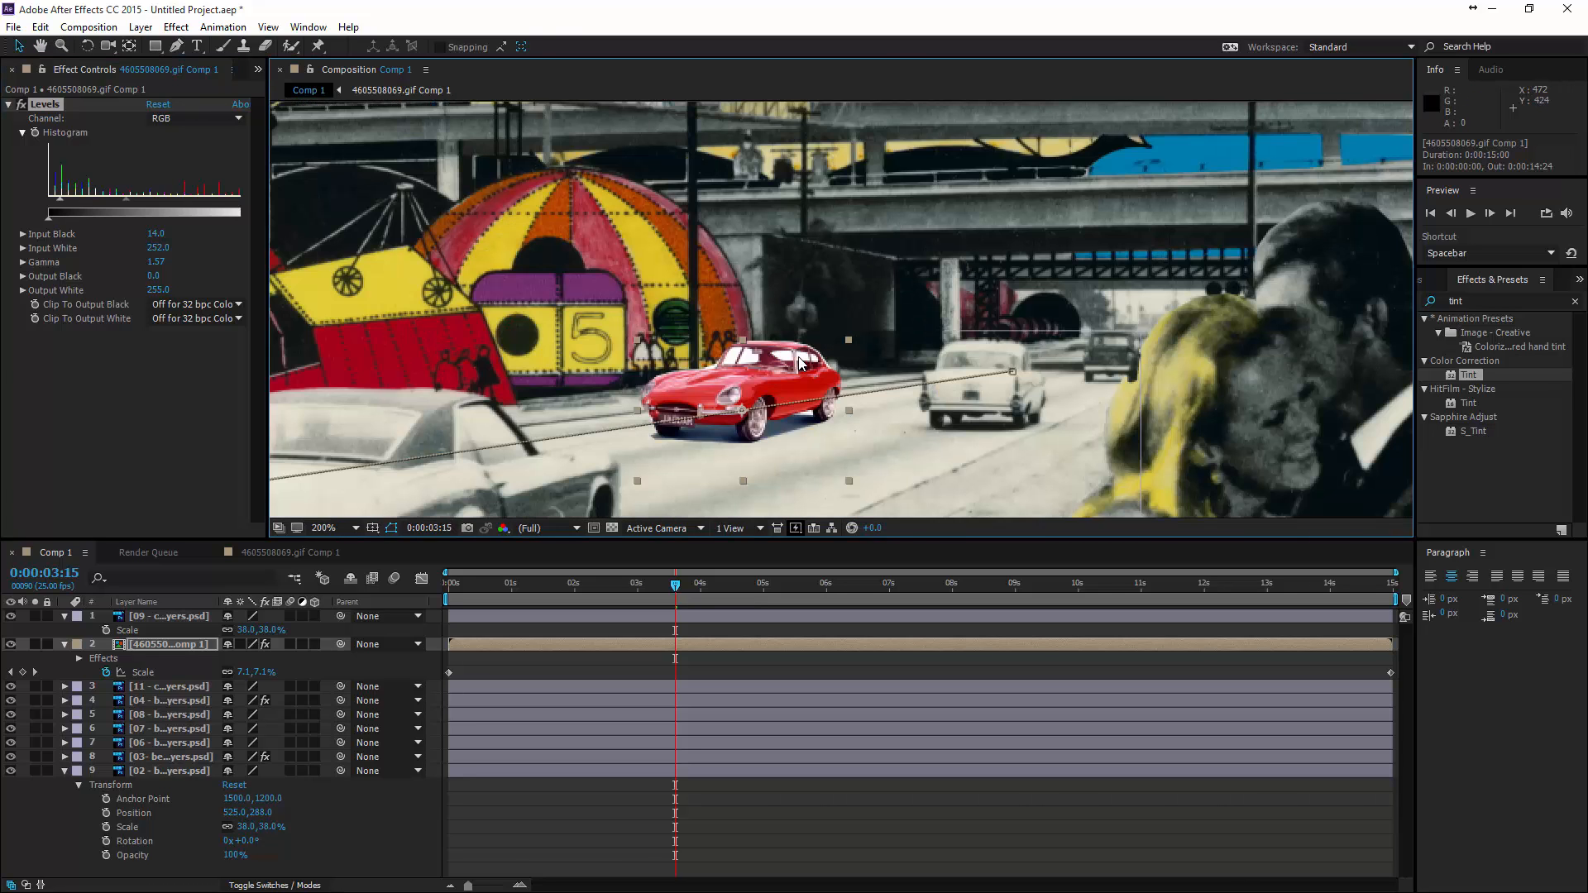
scroll(1020, 326, down, 6)
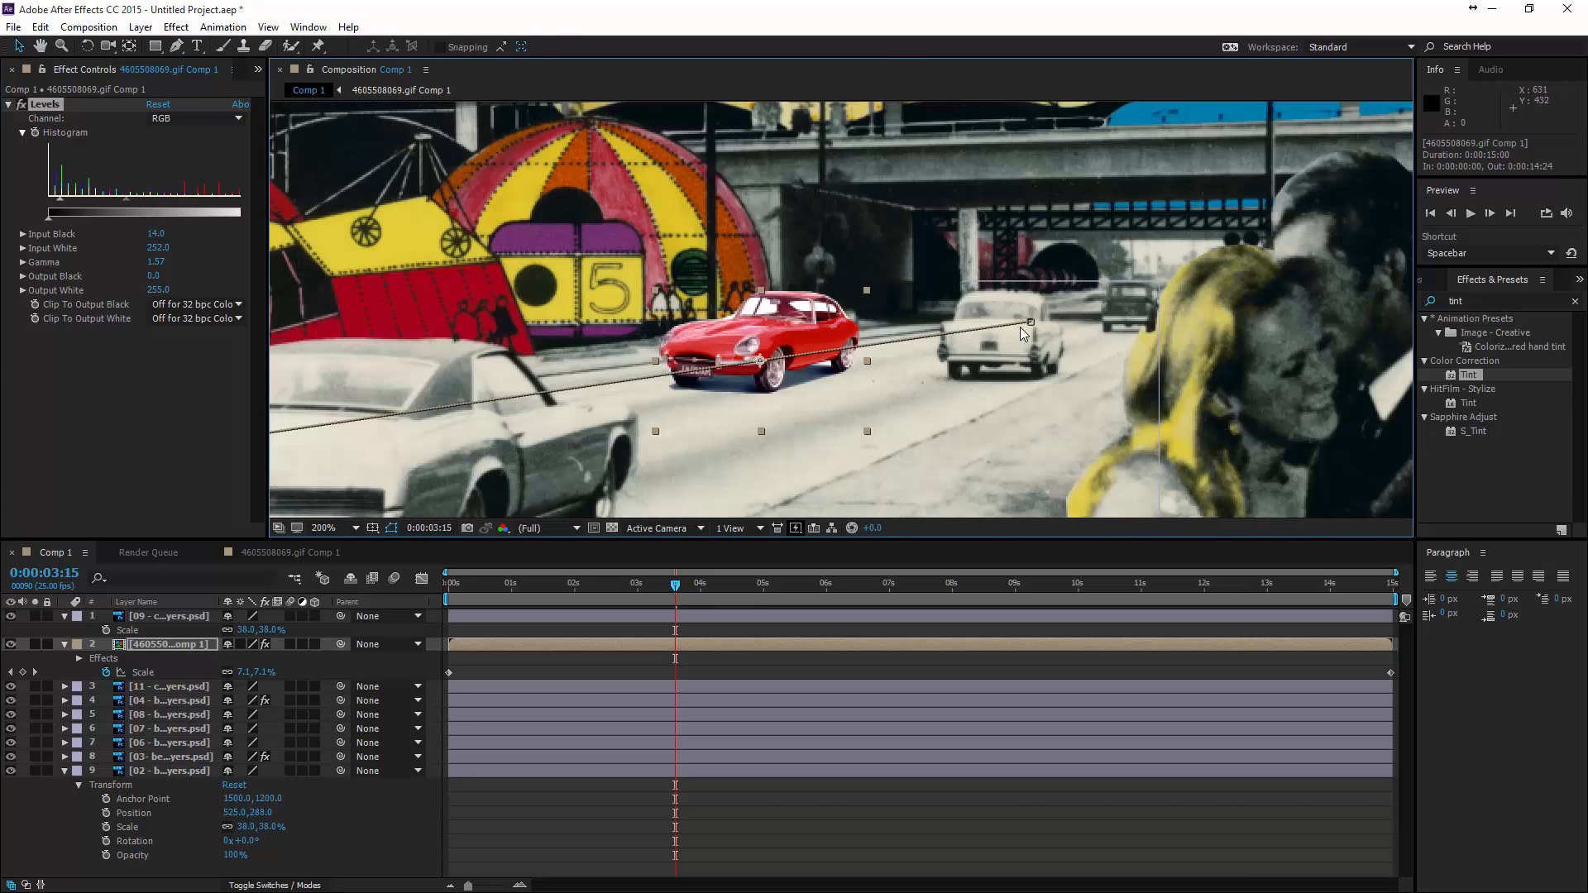
scroll(766, 390, up, 4)
drag(736, 432, 820, 303)
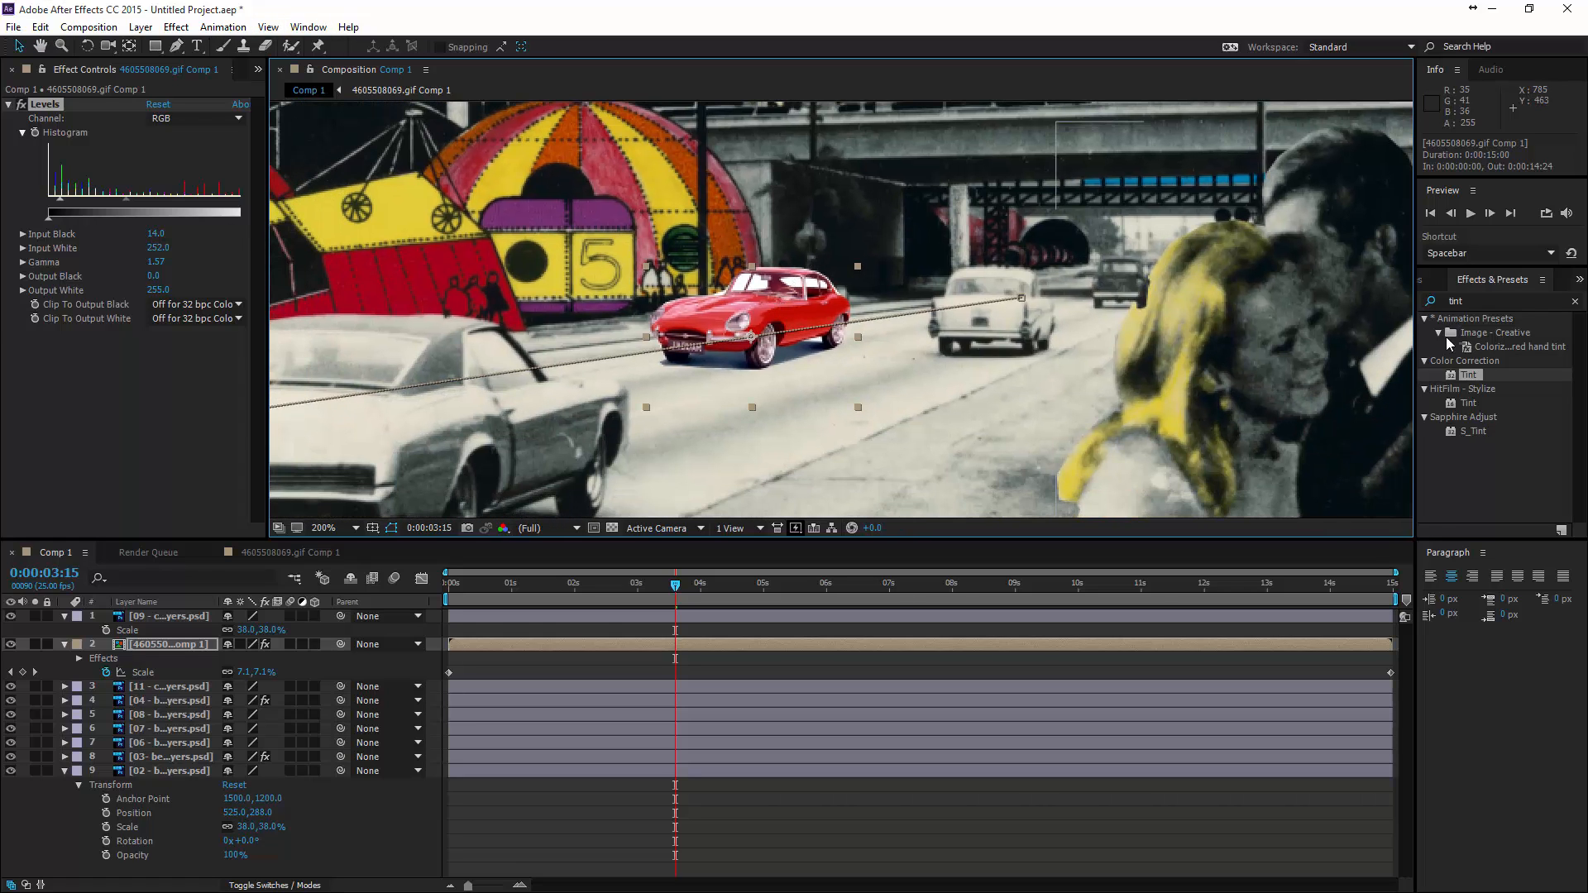
click(1464, 301)
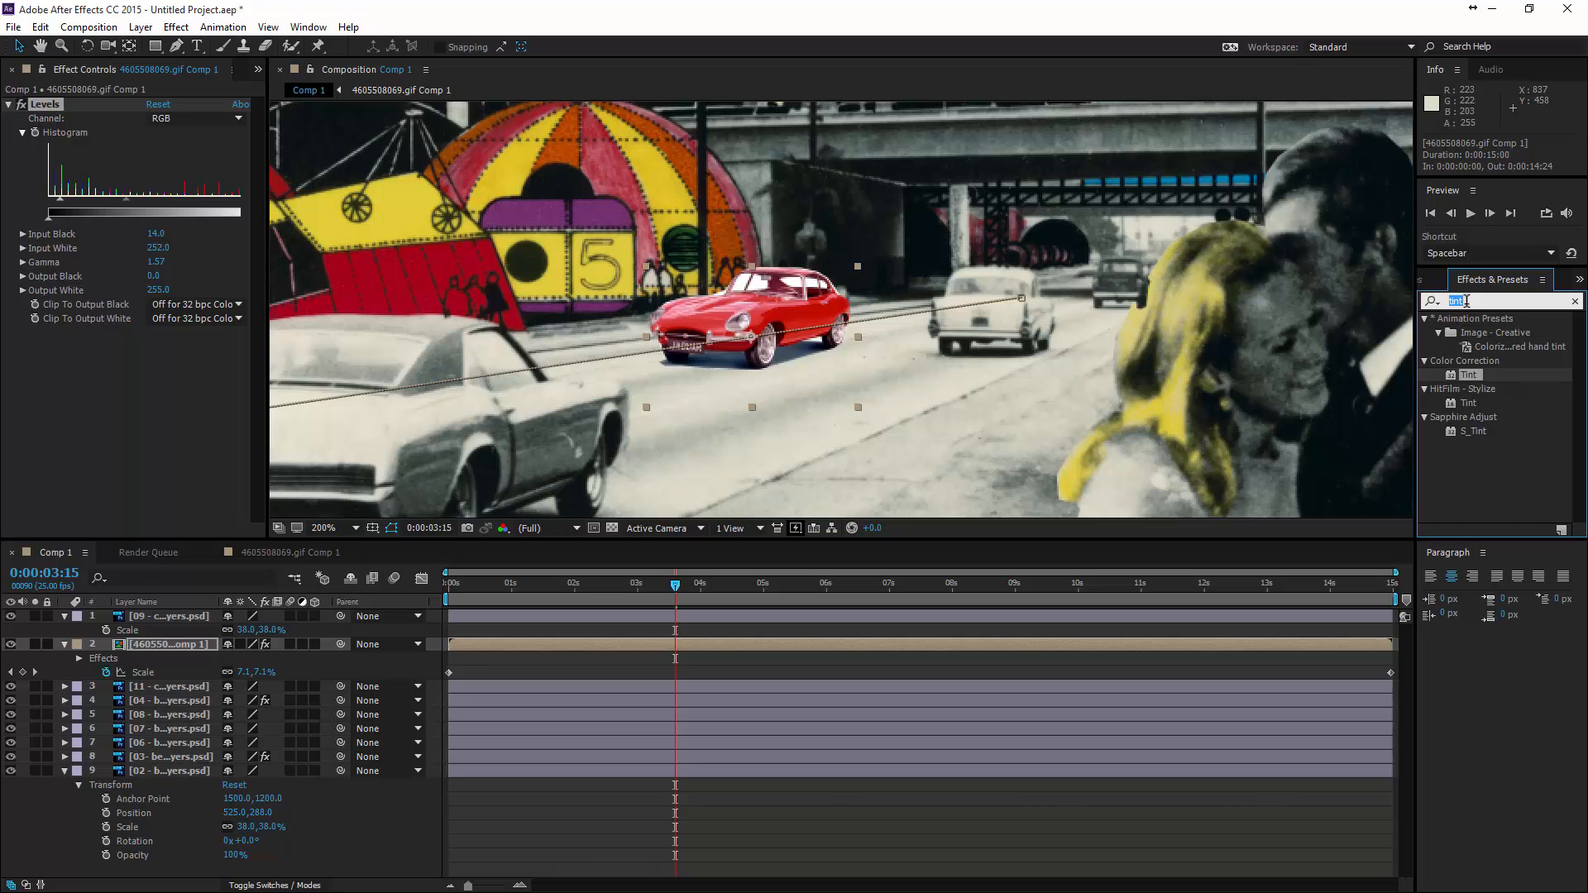
text(poster)
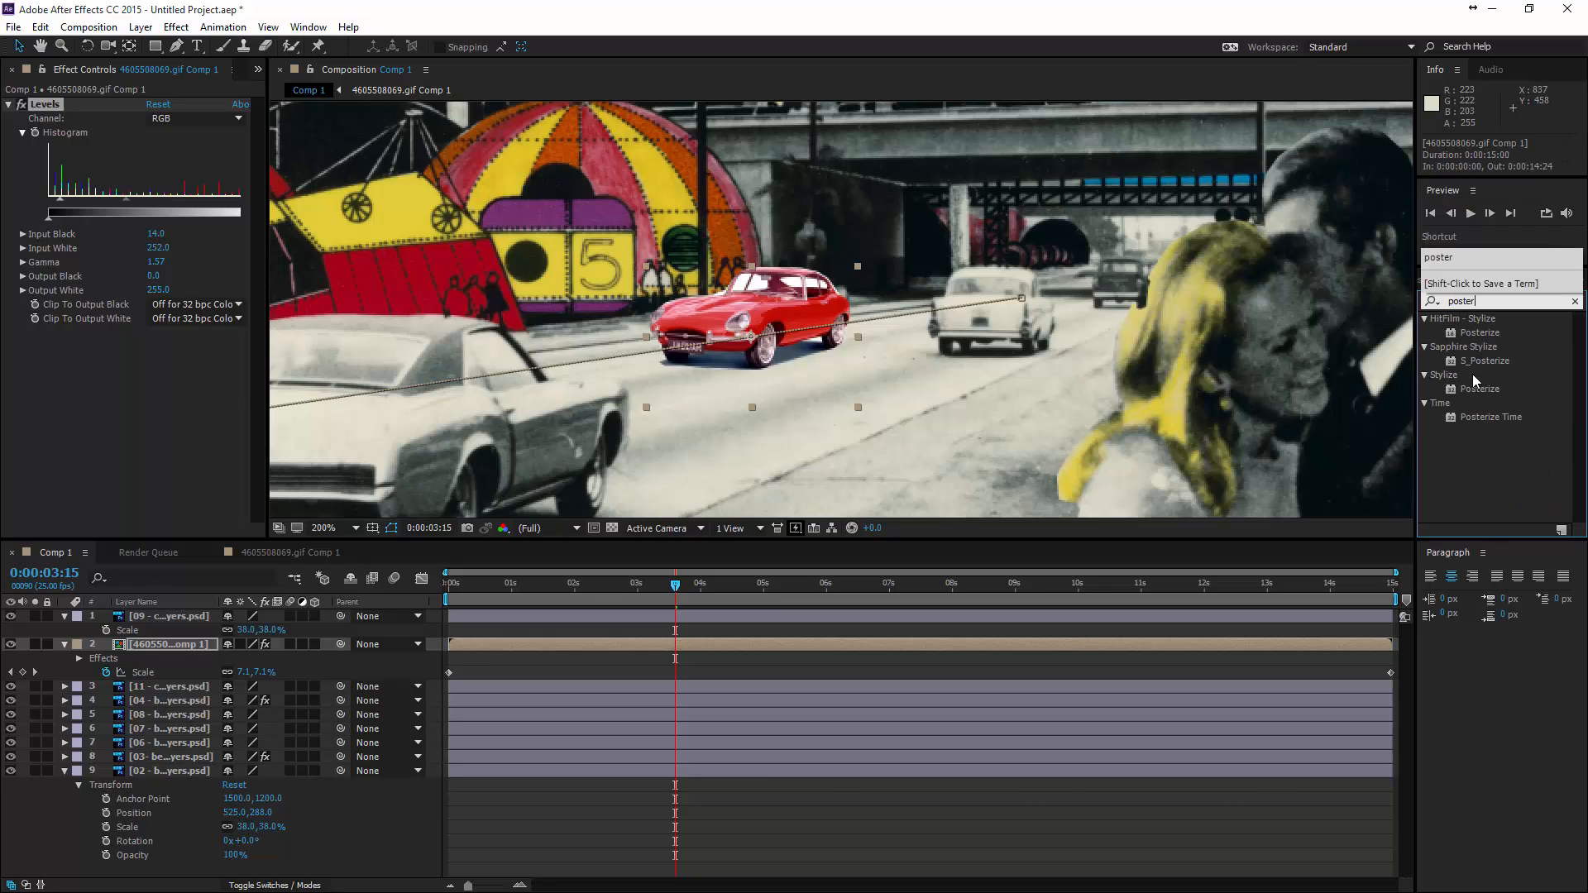
drag(1479, 388, 788, 351)
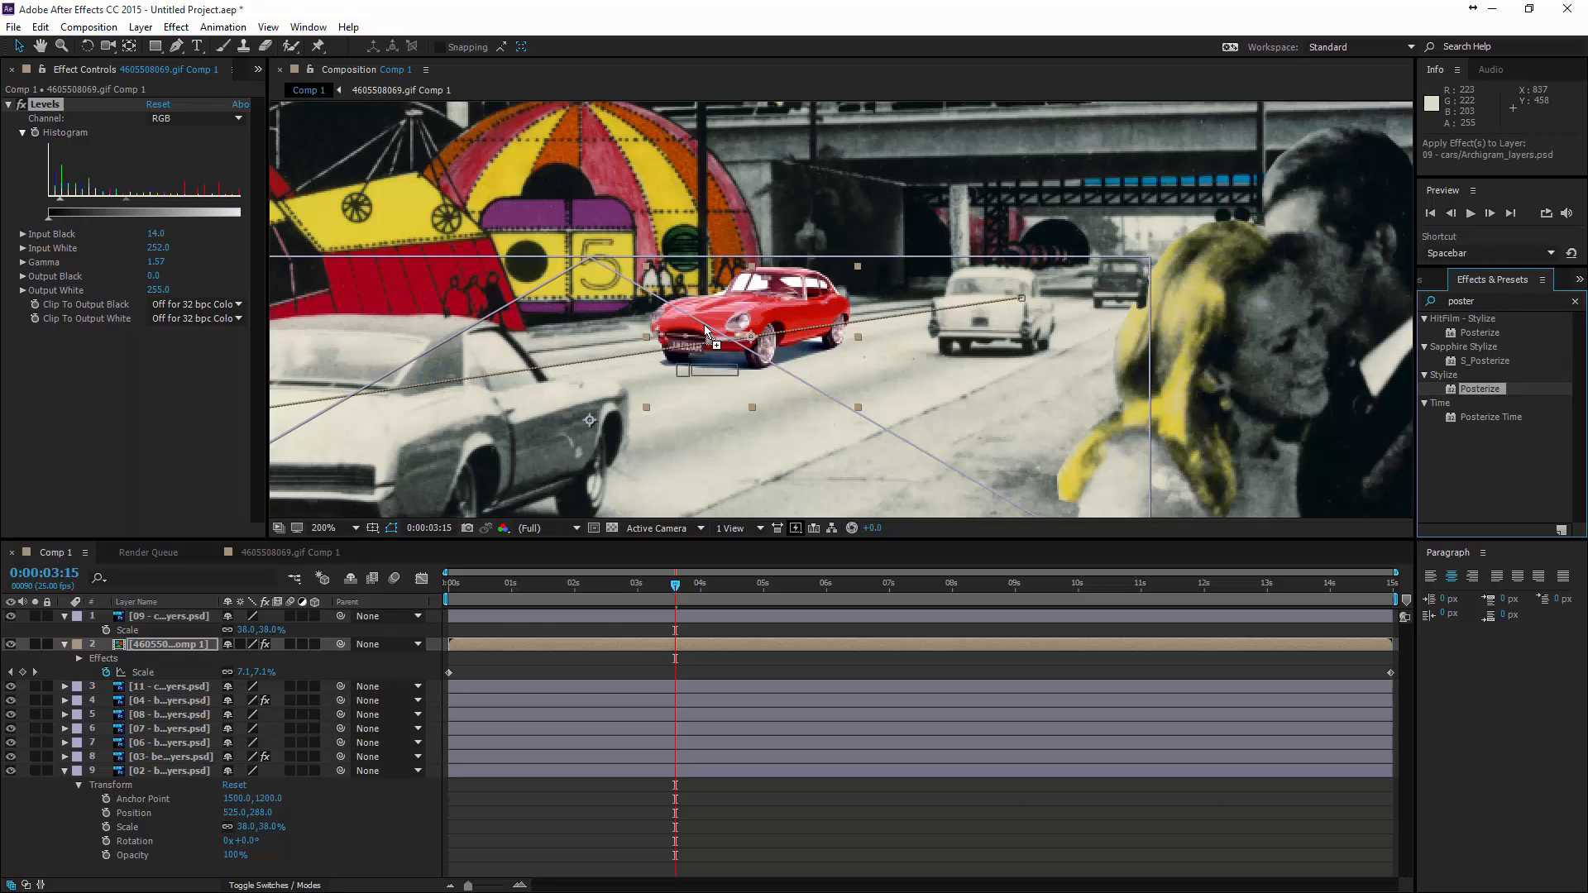
drag(703, 324, 108, 351)
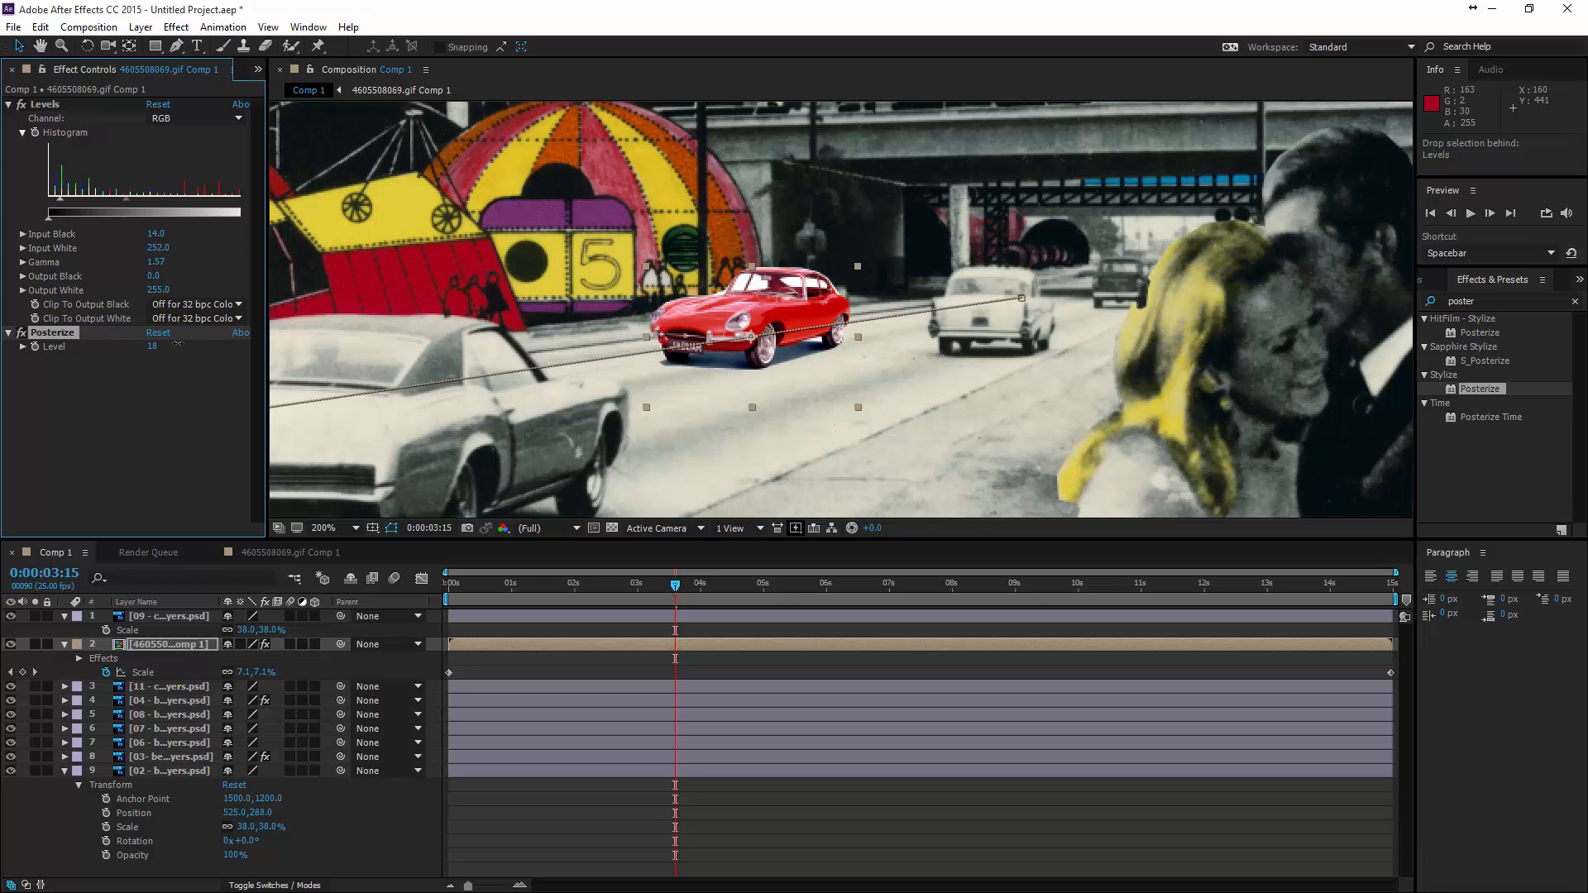
- Set the red car's Posterize Level to 4 and inspect the car up close
drag(119, 352, 77, 357)
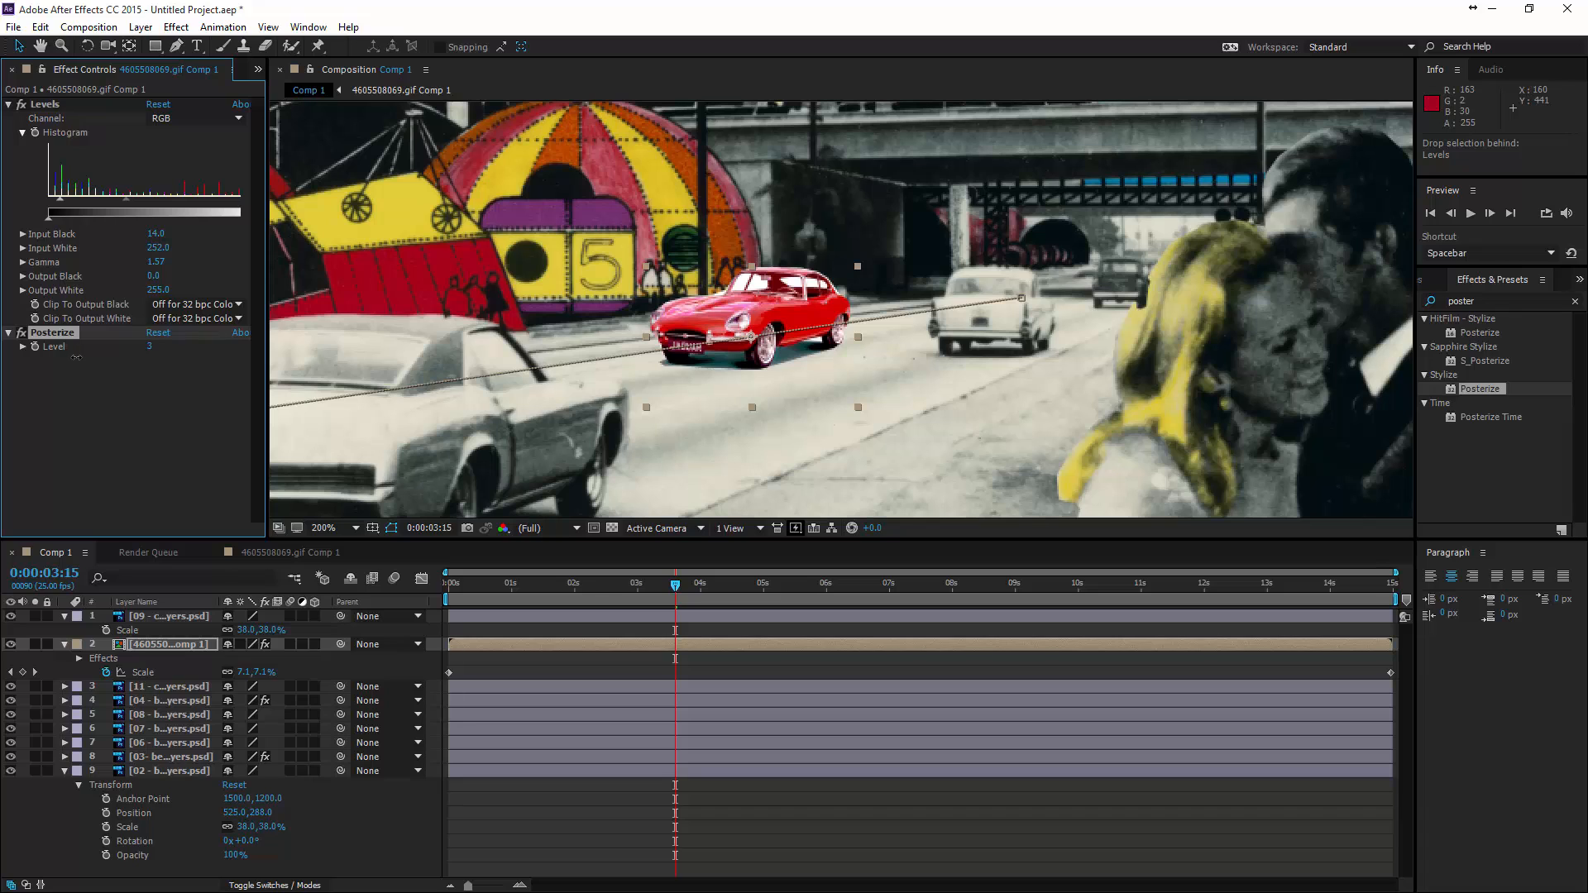
drag(76, 357, 86, 358)
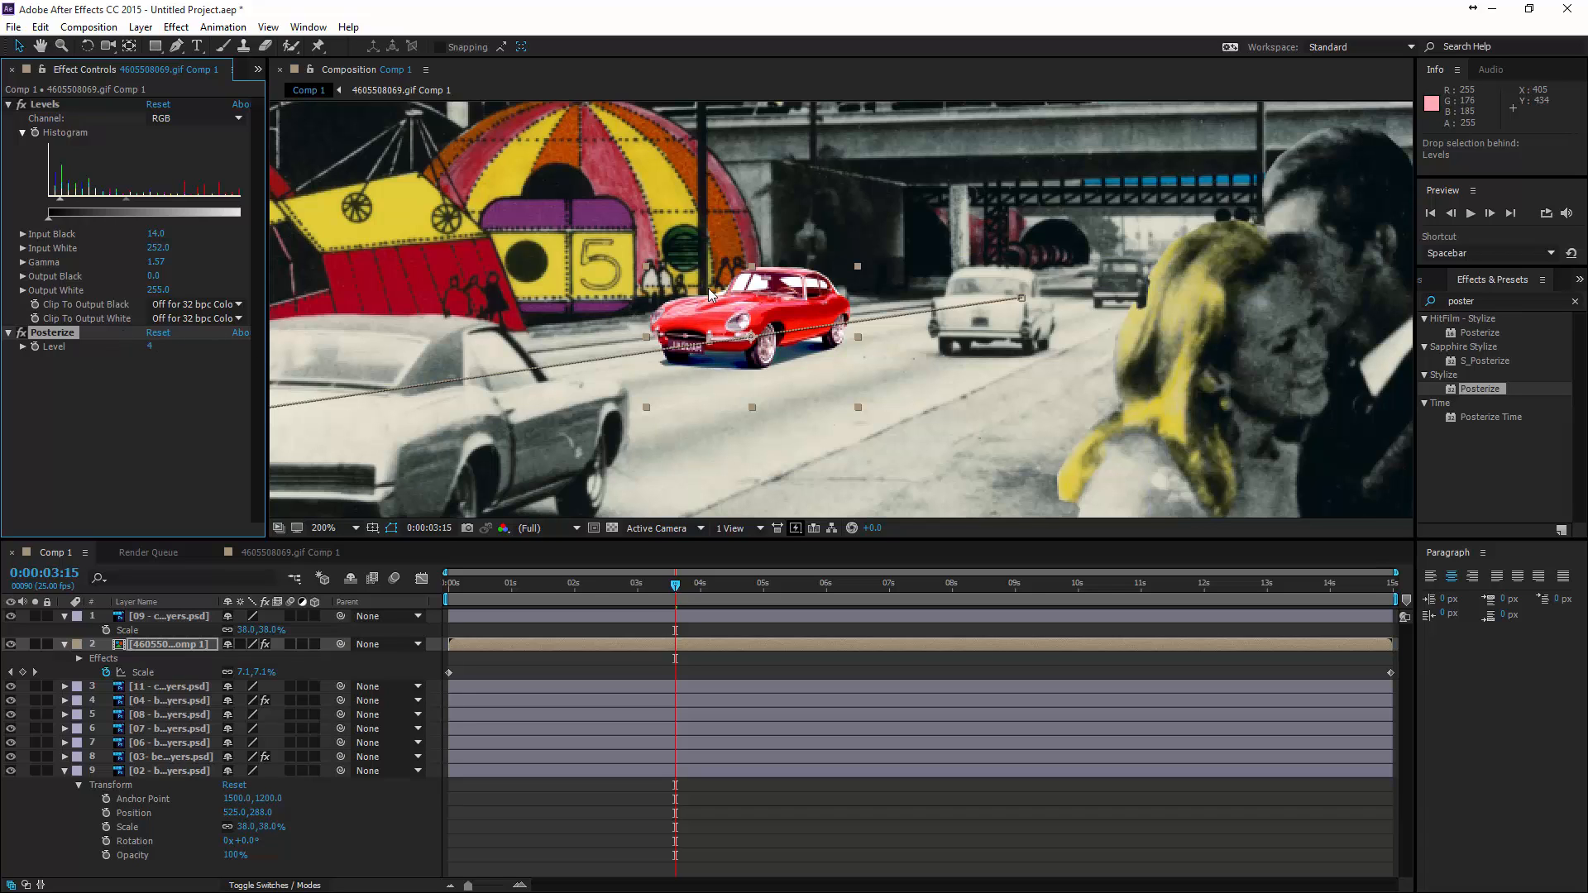
scroll(831, 289, up, 2)
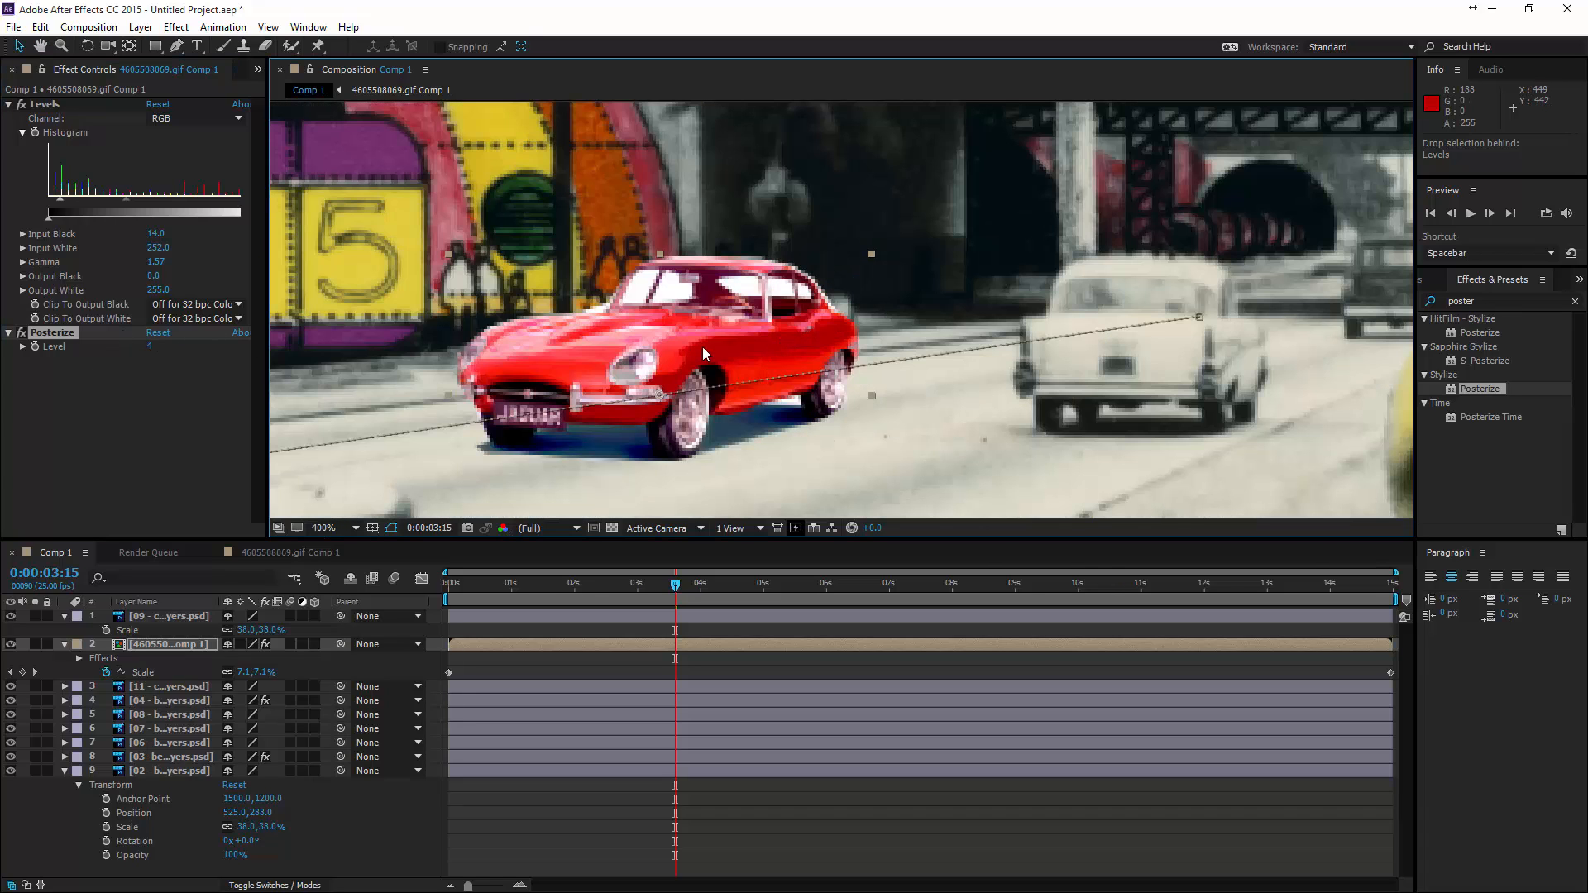
- Fit the whole composition in the viewer and preview the animation from the first frame
scroll(718, 316, down, 2)
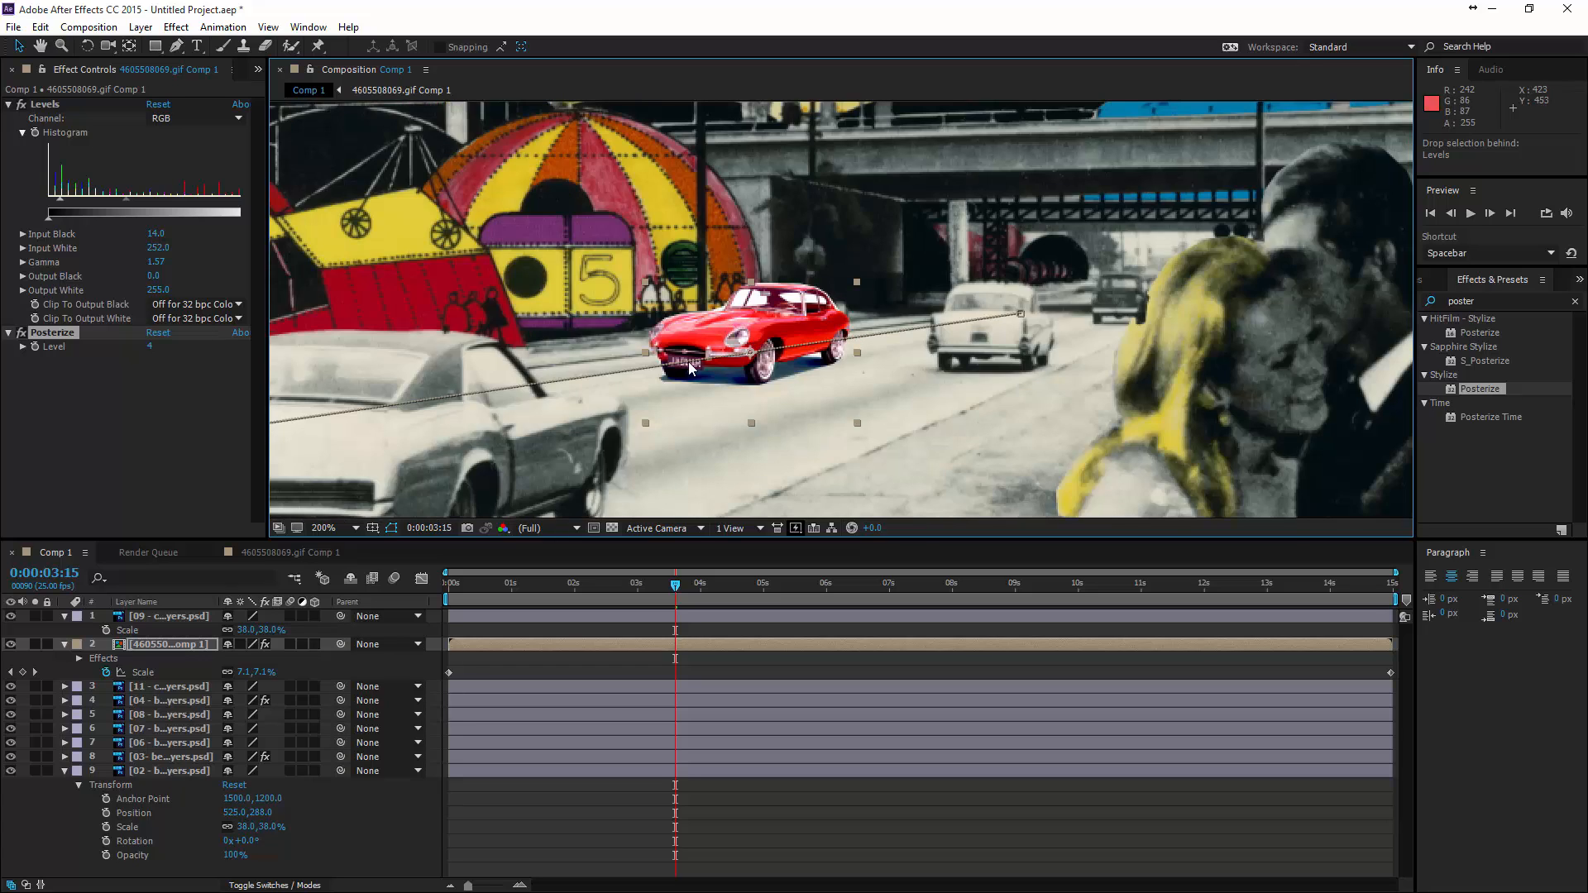
scroll(691, 369, down, 2)
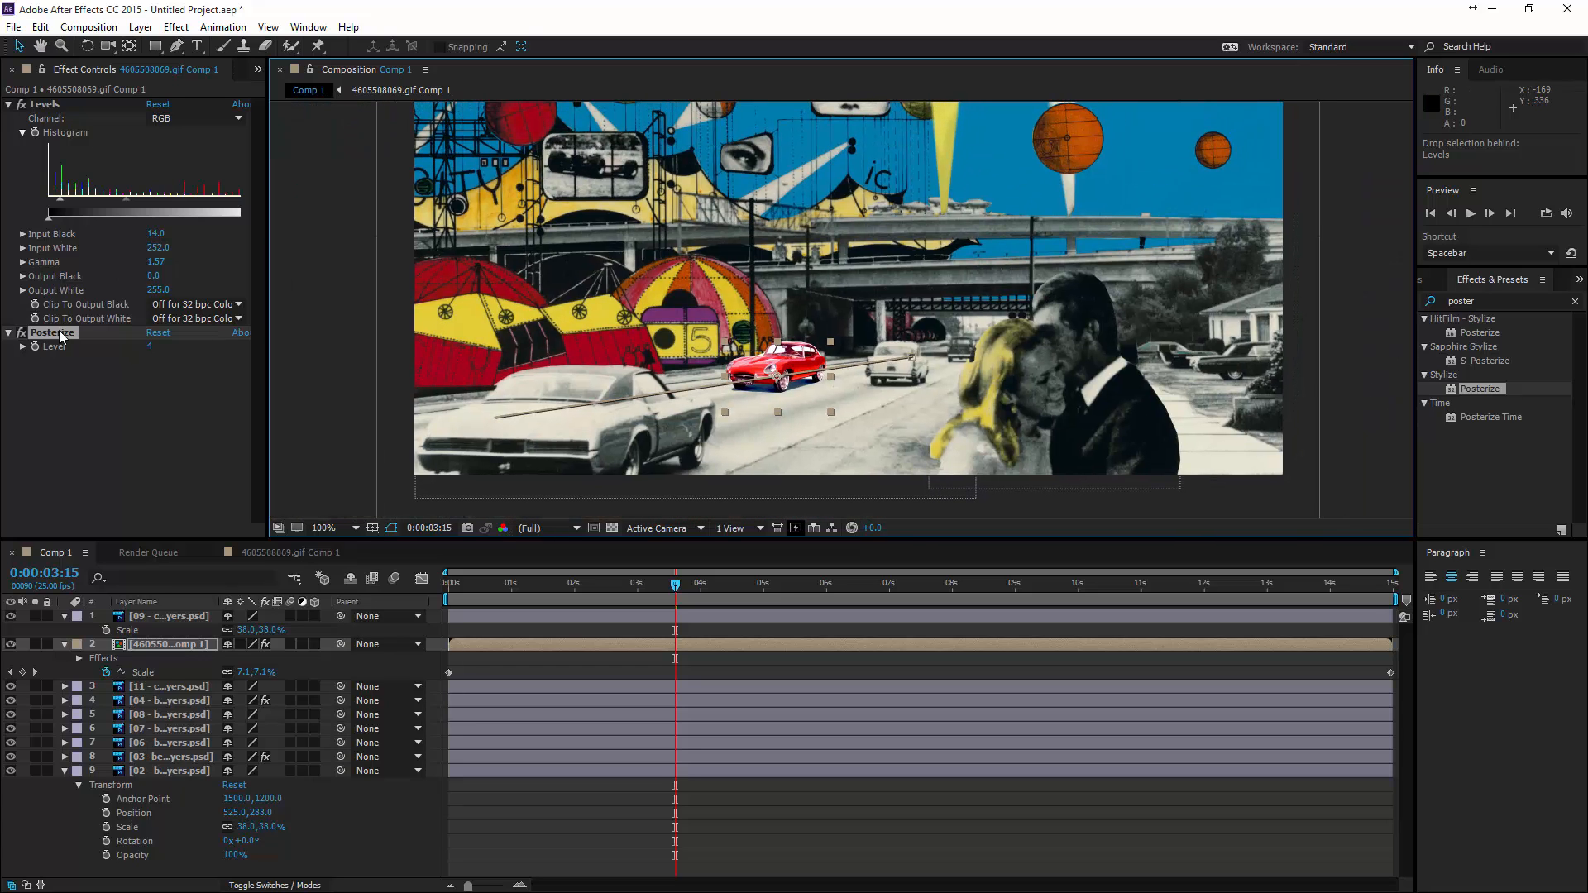
scroll(750, 429, down, 2)
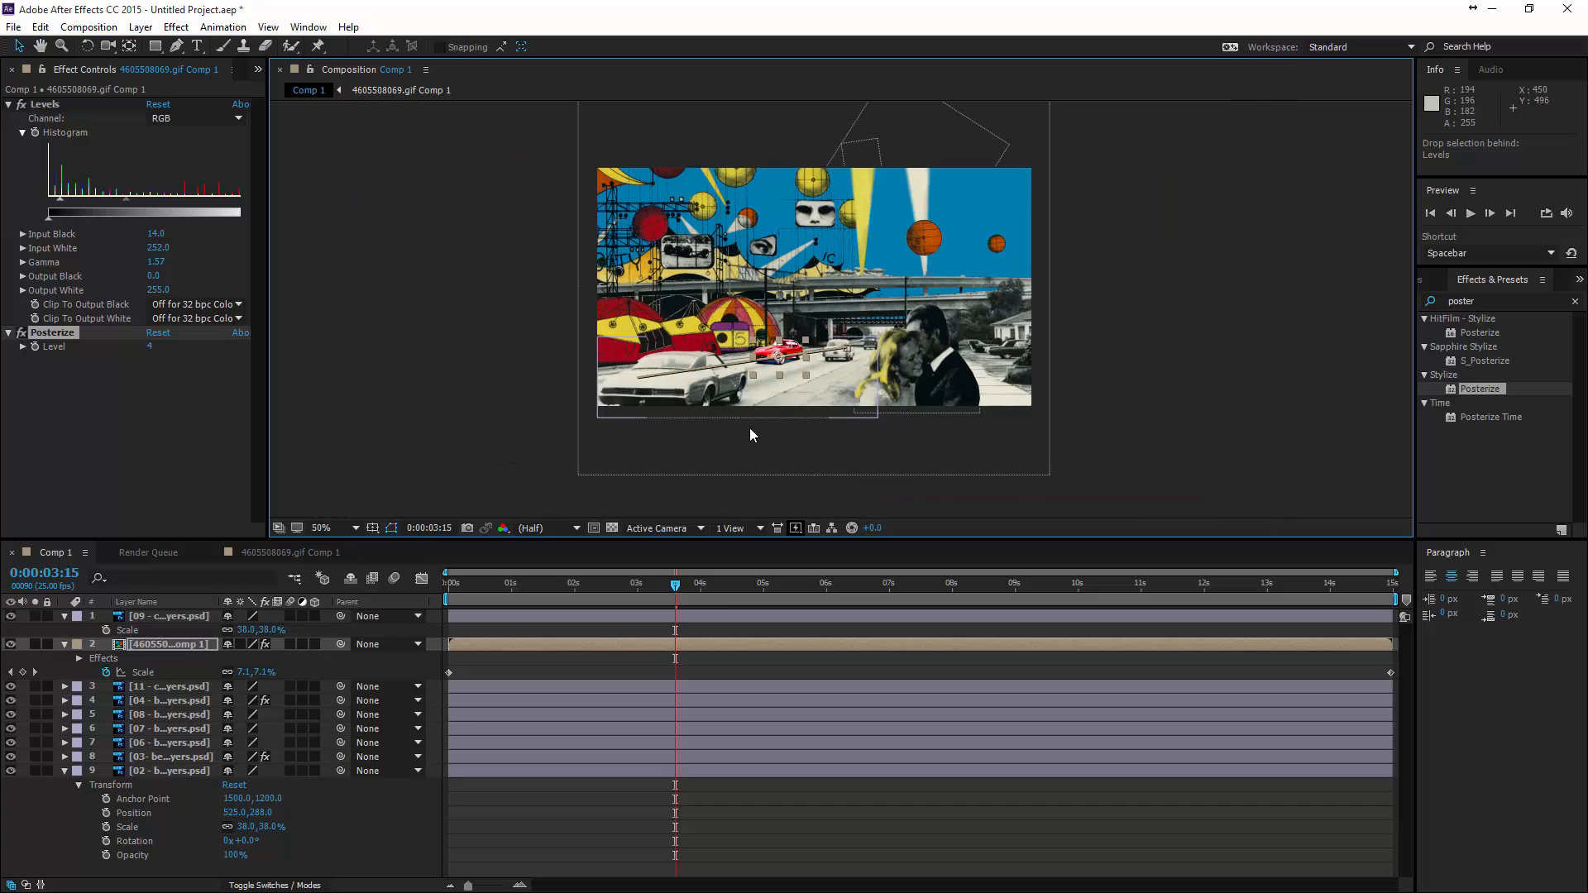
click(356, 528)
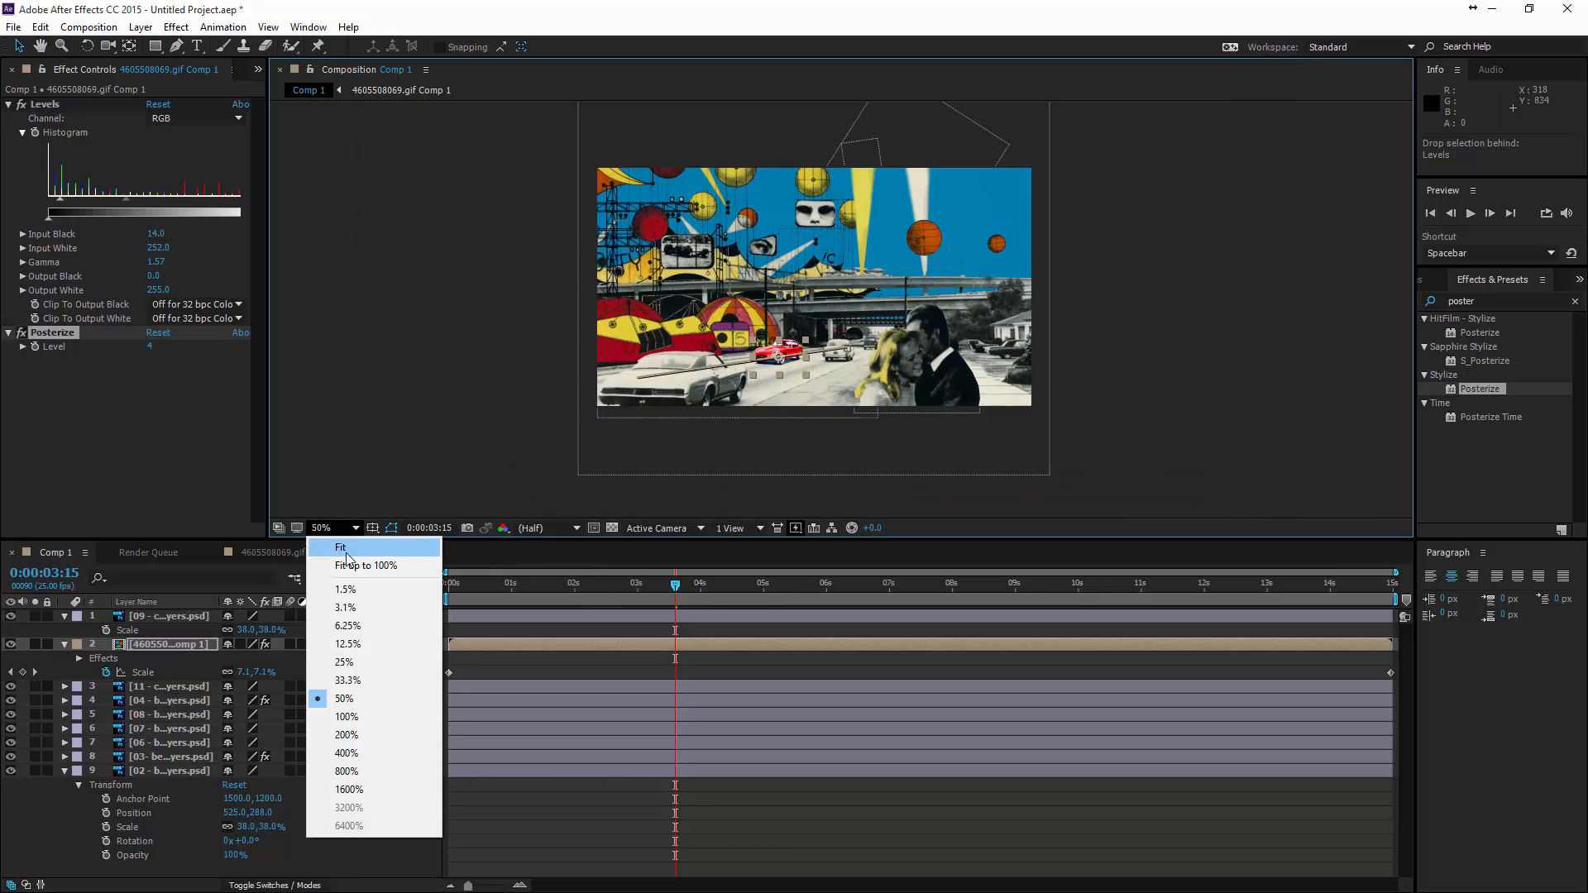
click(335, 556)
drag(677, 587, 431, 628)
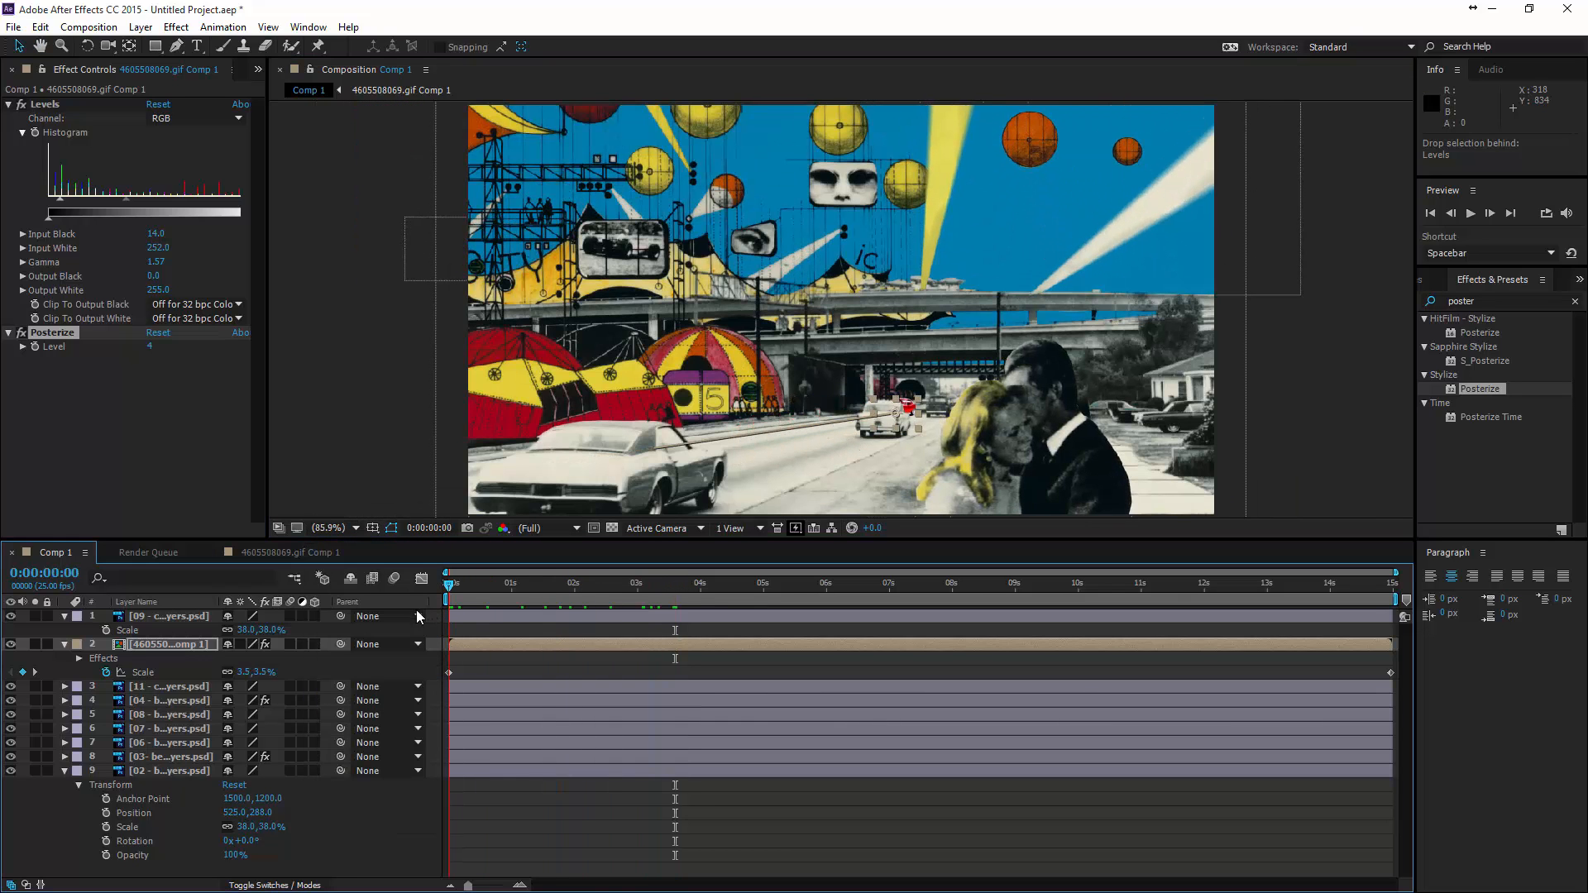
key(space)
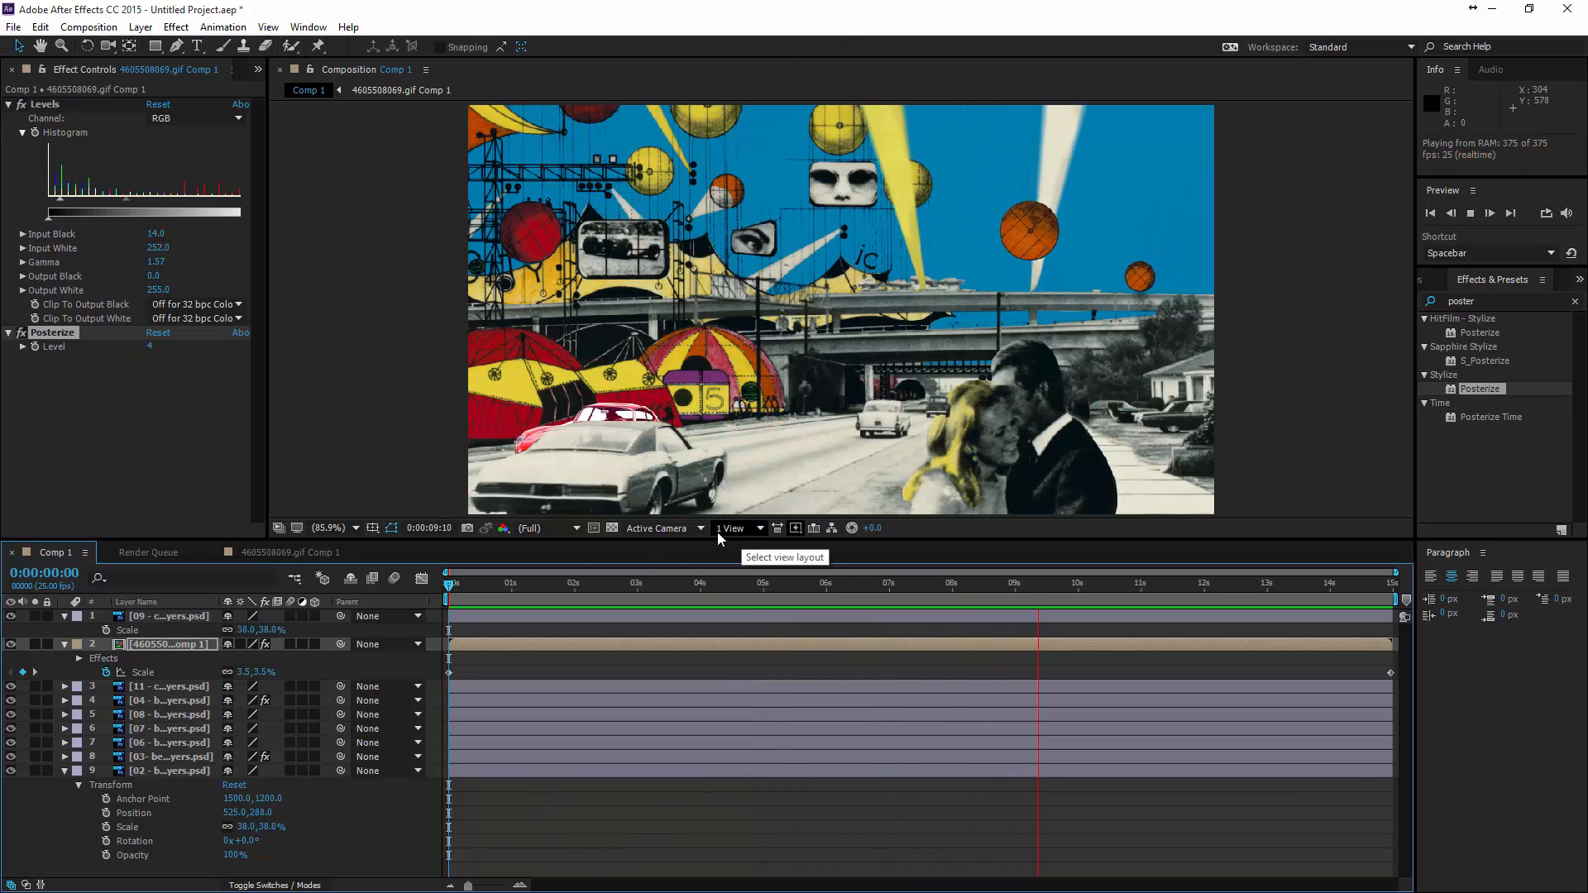
key(space)
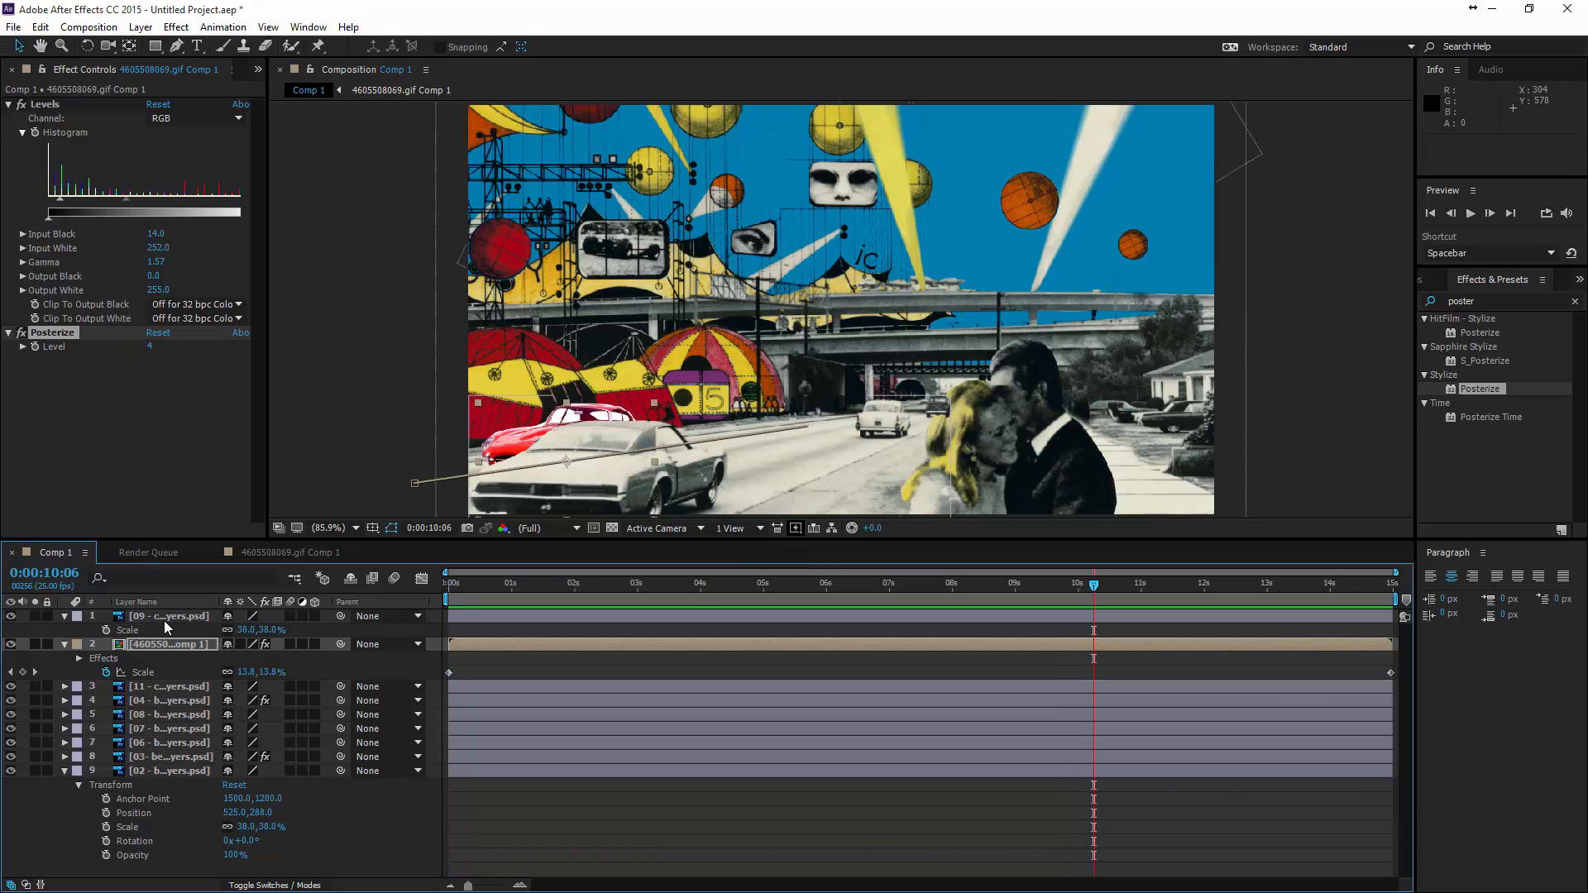
- Create a new adjustment layer above the 09 - cars layer, at the top of the layer stack
click(164, 619)
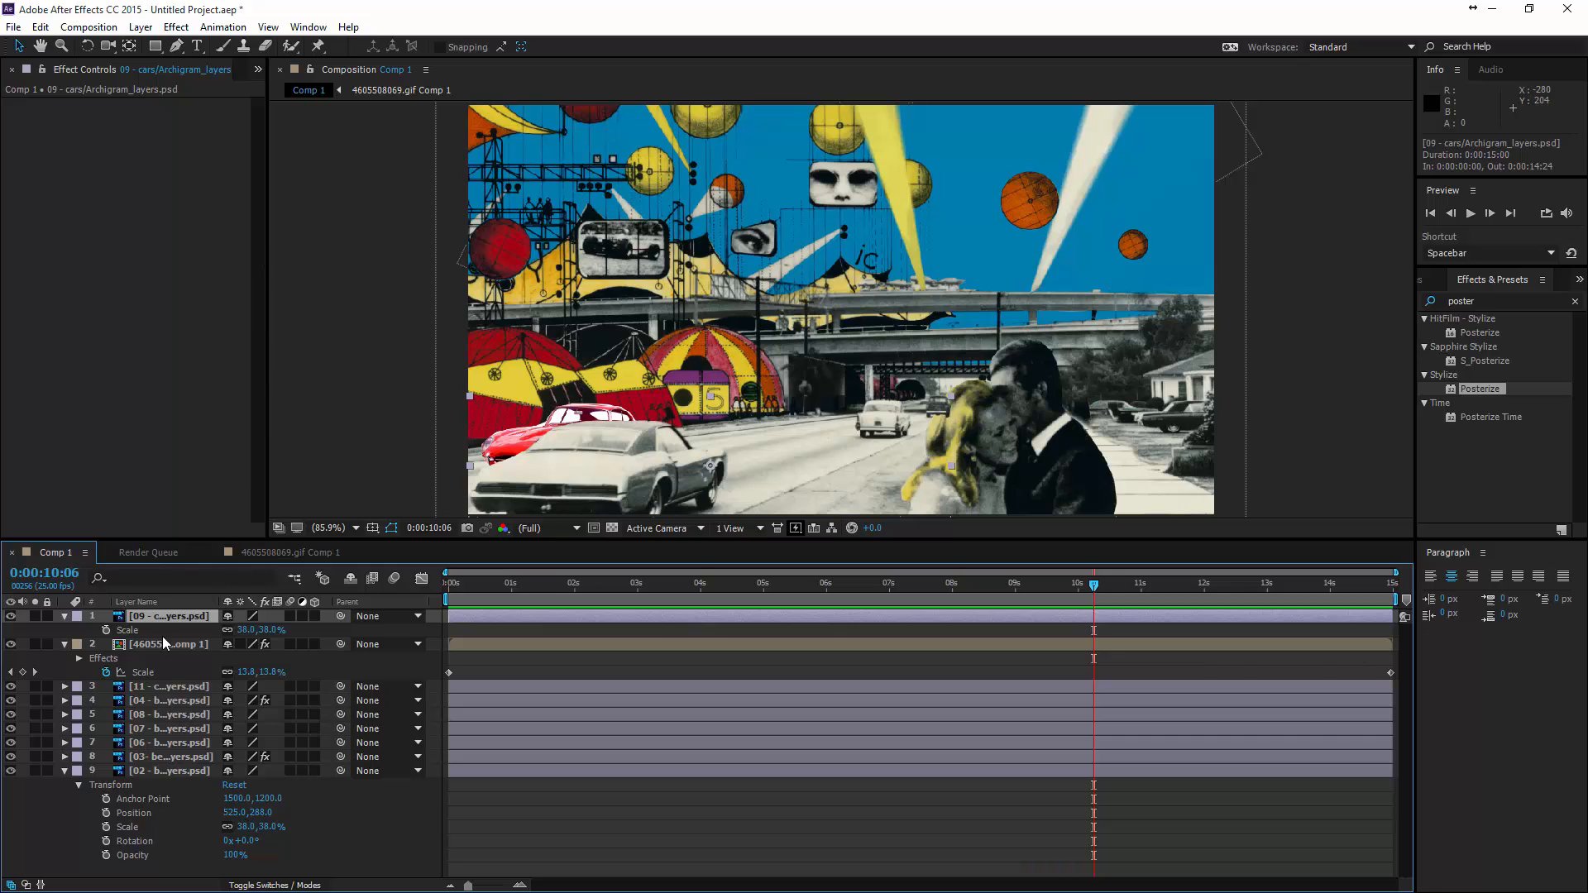
click(87, 27)
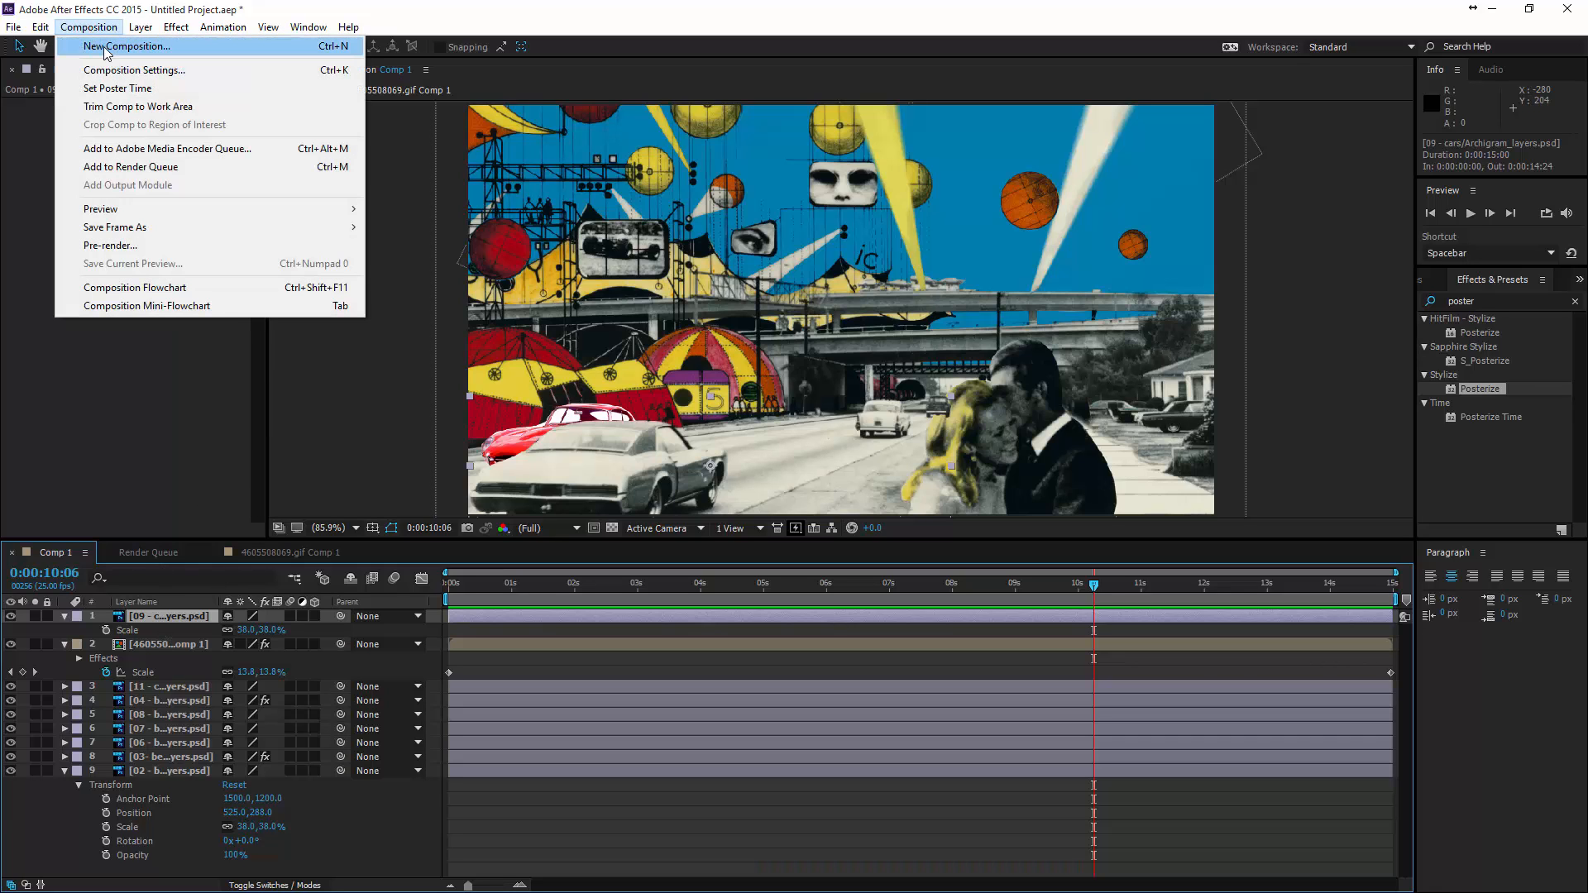
mouse_move(139, 26)
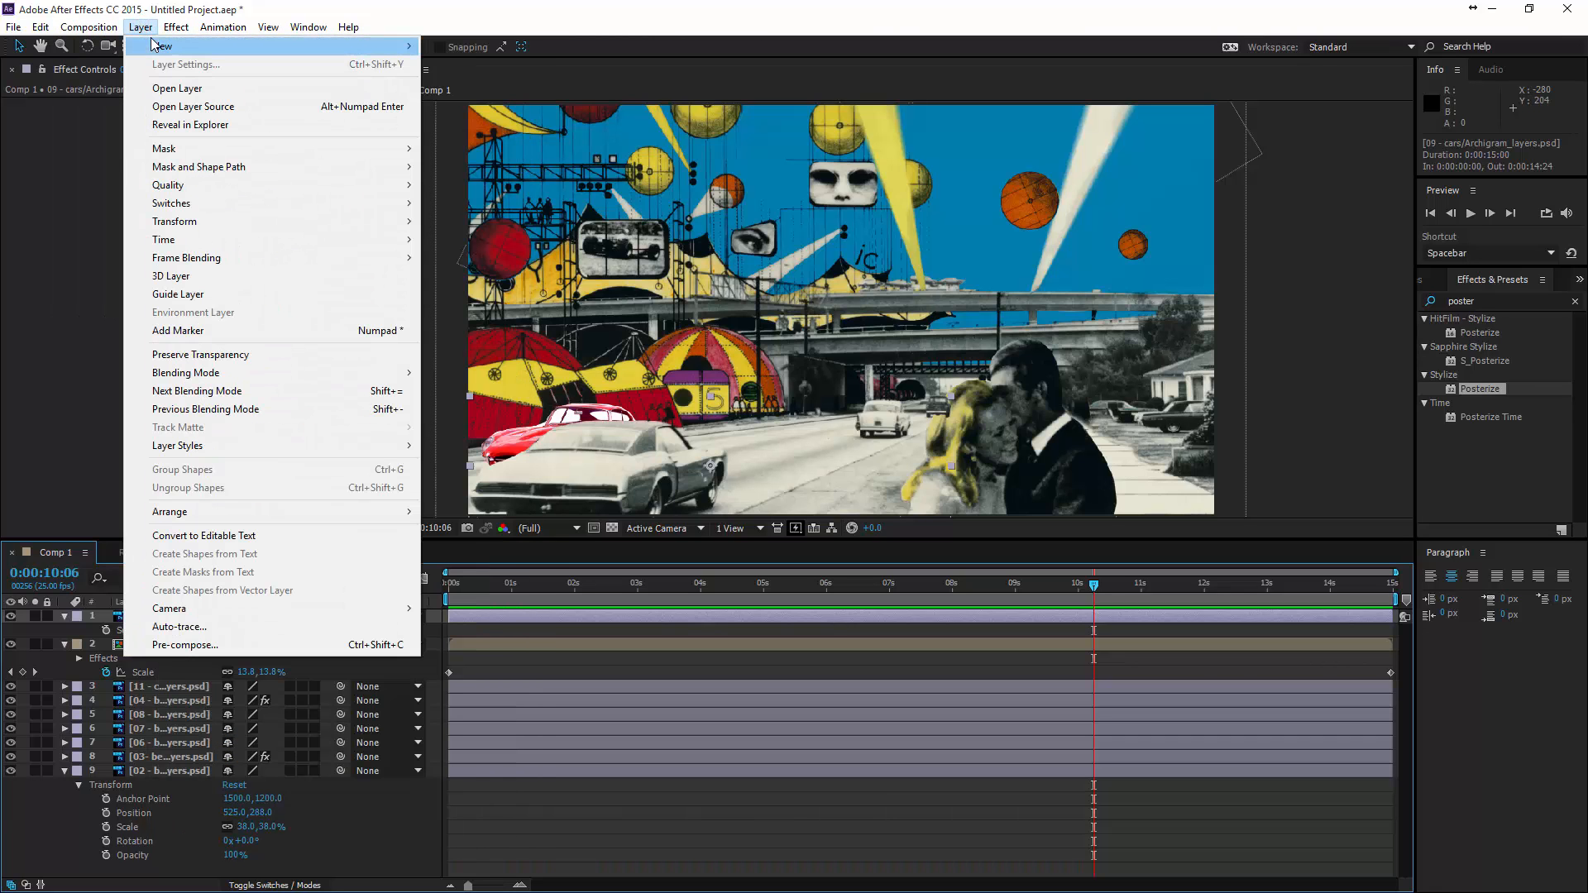
mouse_move(176, 46)
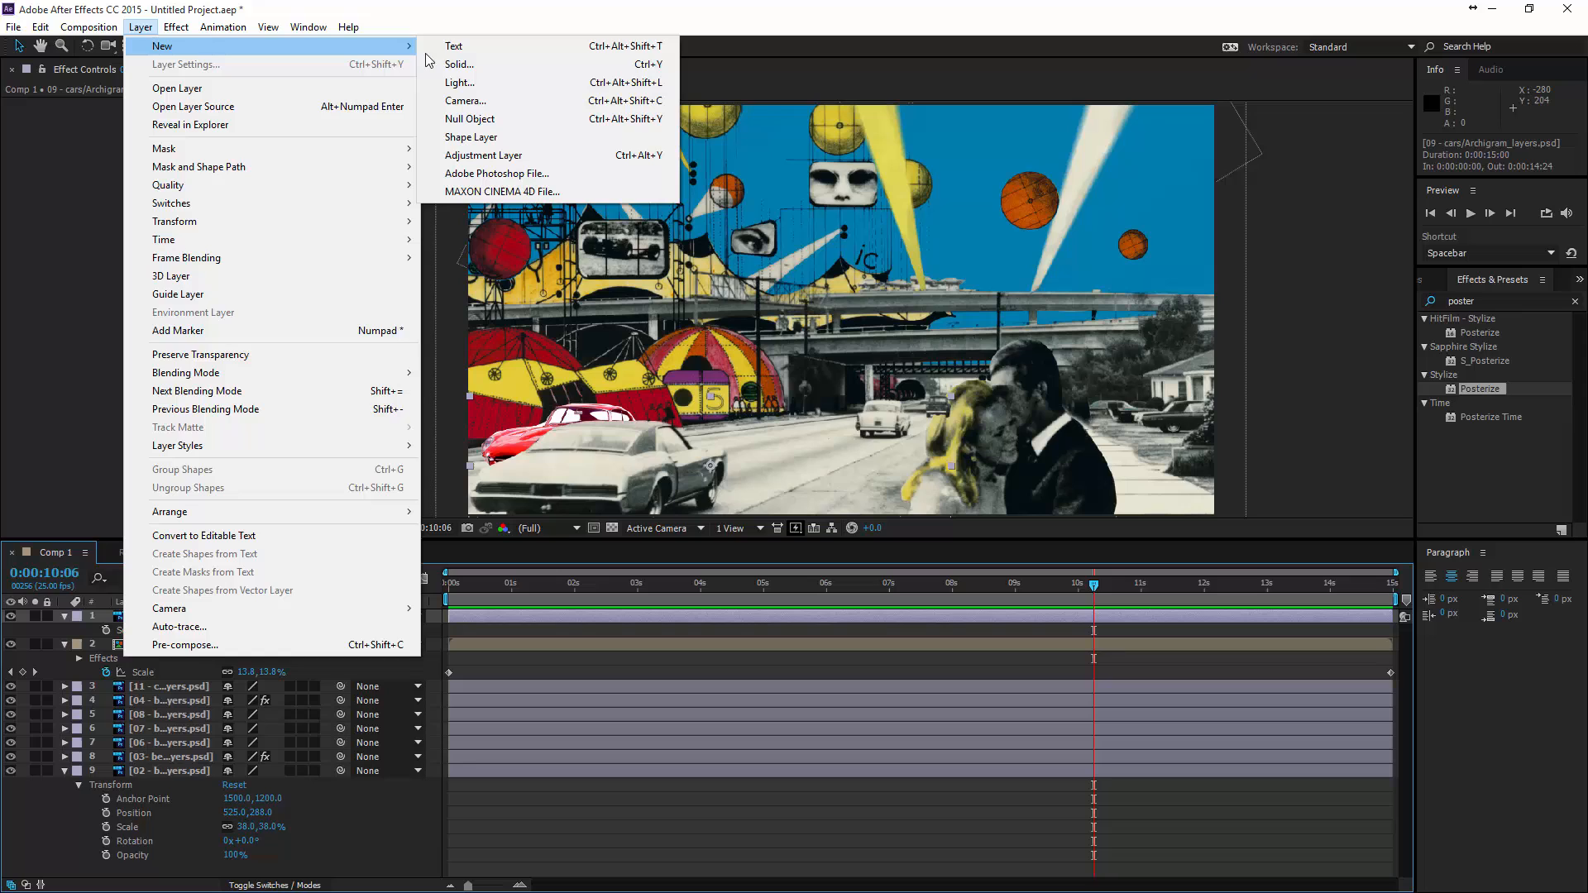
click(481, 160)
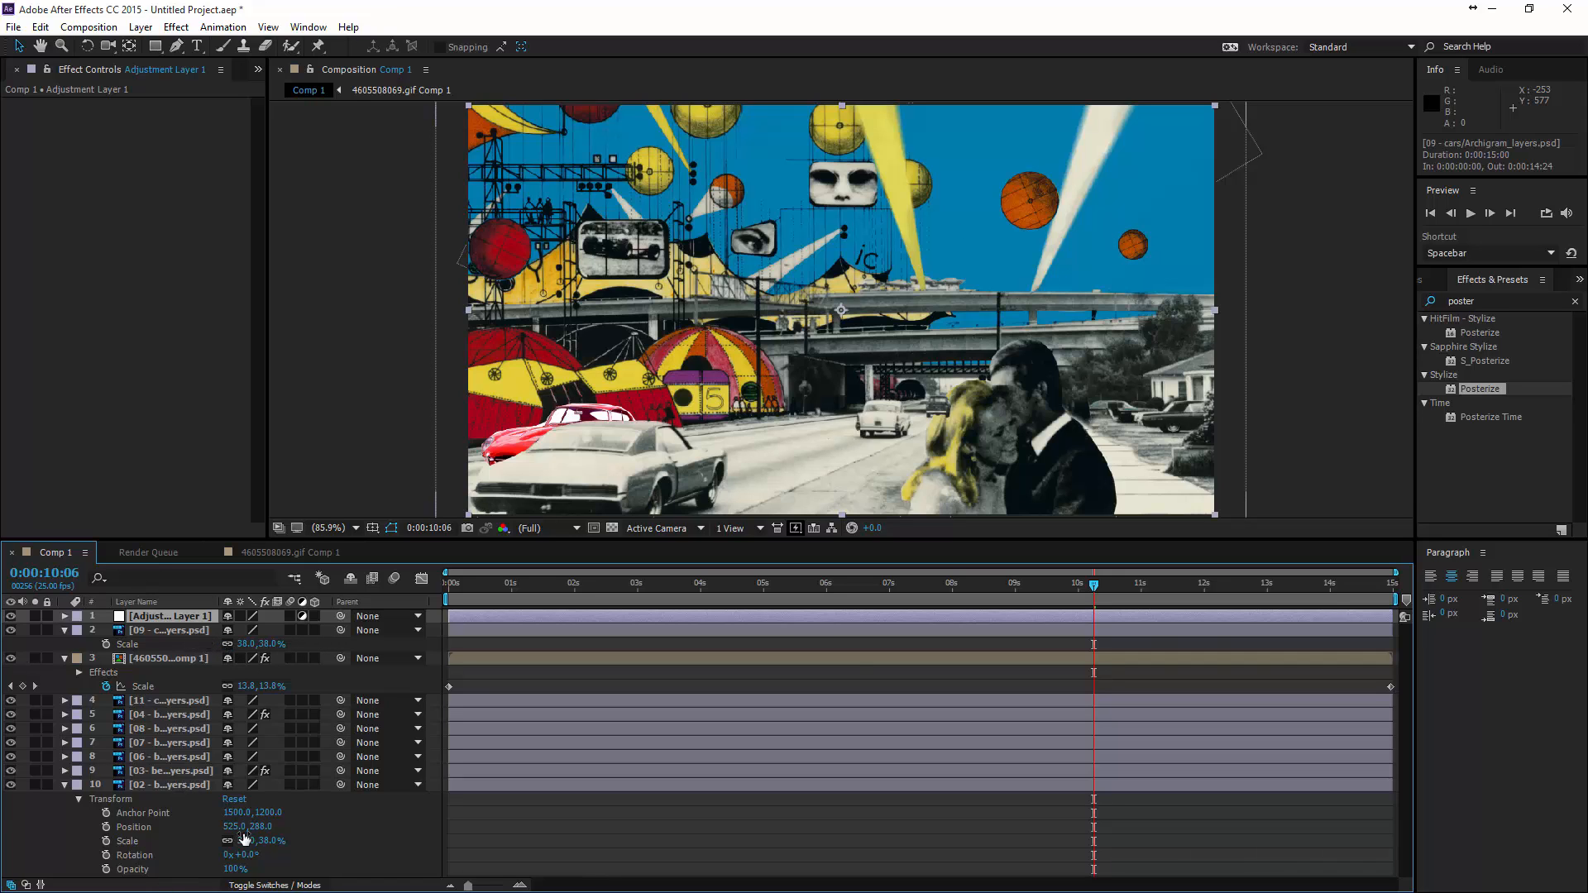
- Apply the Curves color correction effect to the adjustment layer, shape a contrast-boosting RGB S-curve, and check it near the composition's start
click(182, 28)
mouse_move(258, 181)
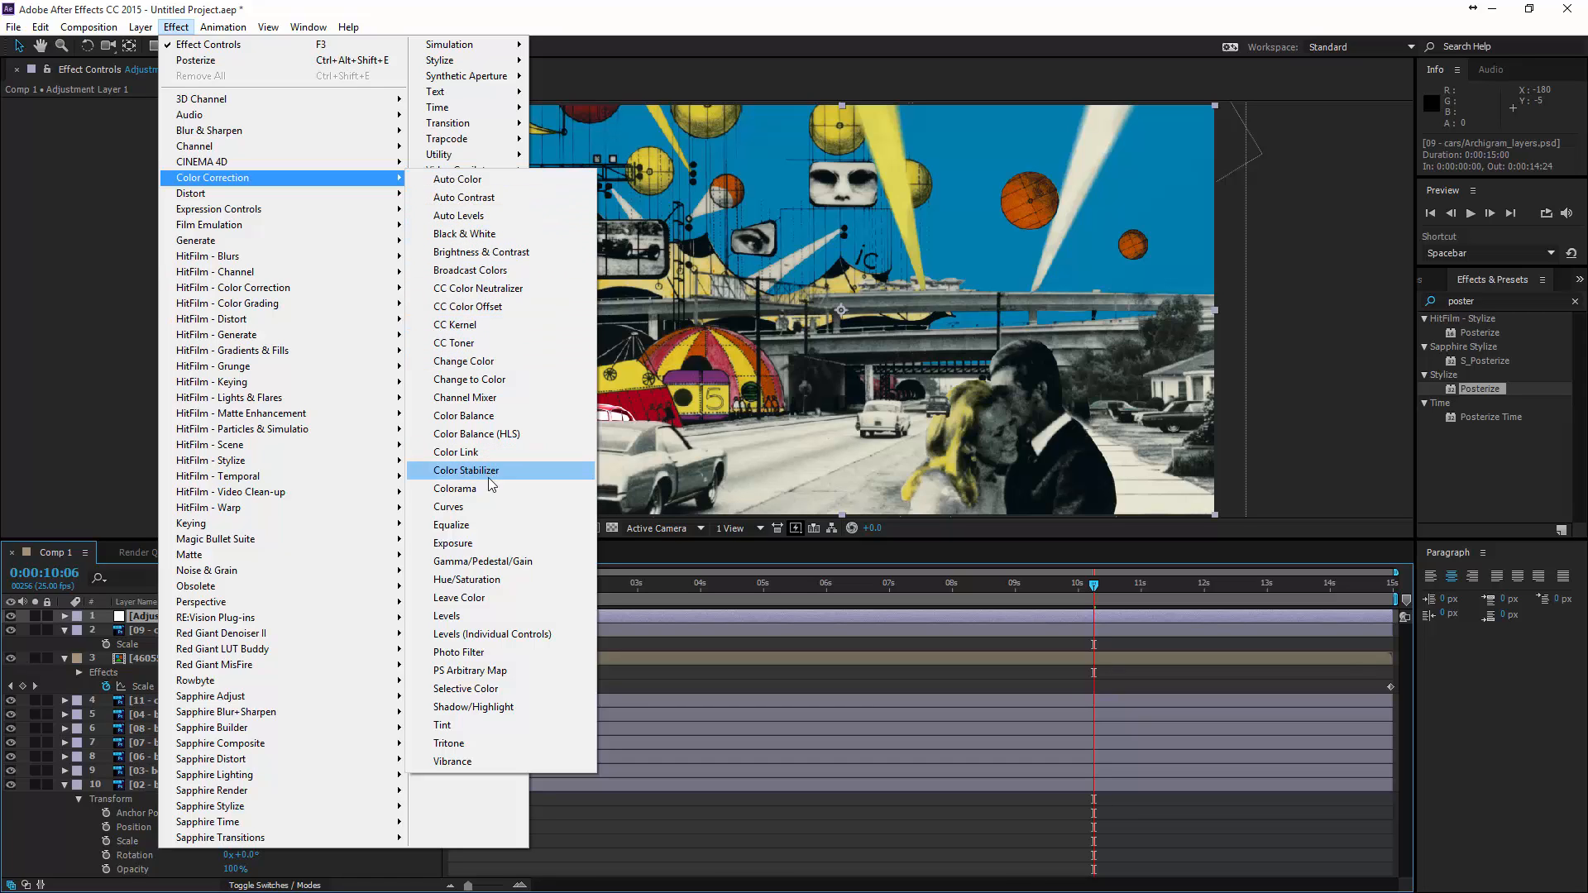
click(447, 507)
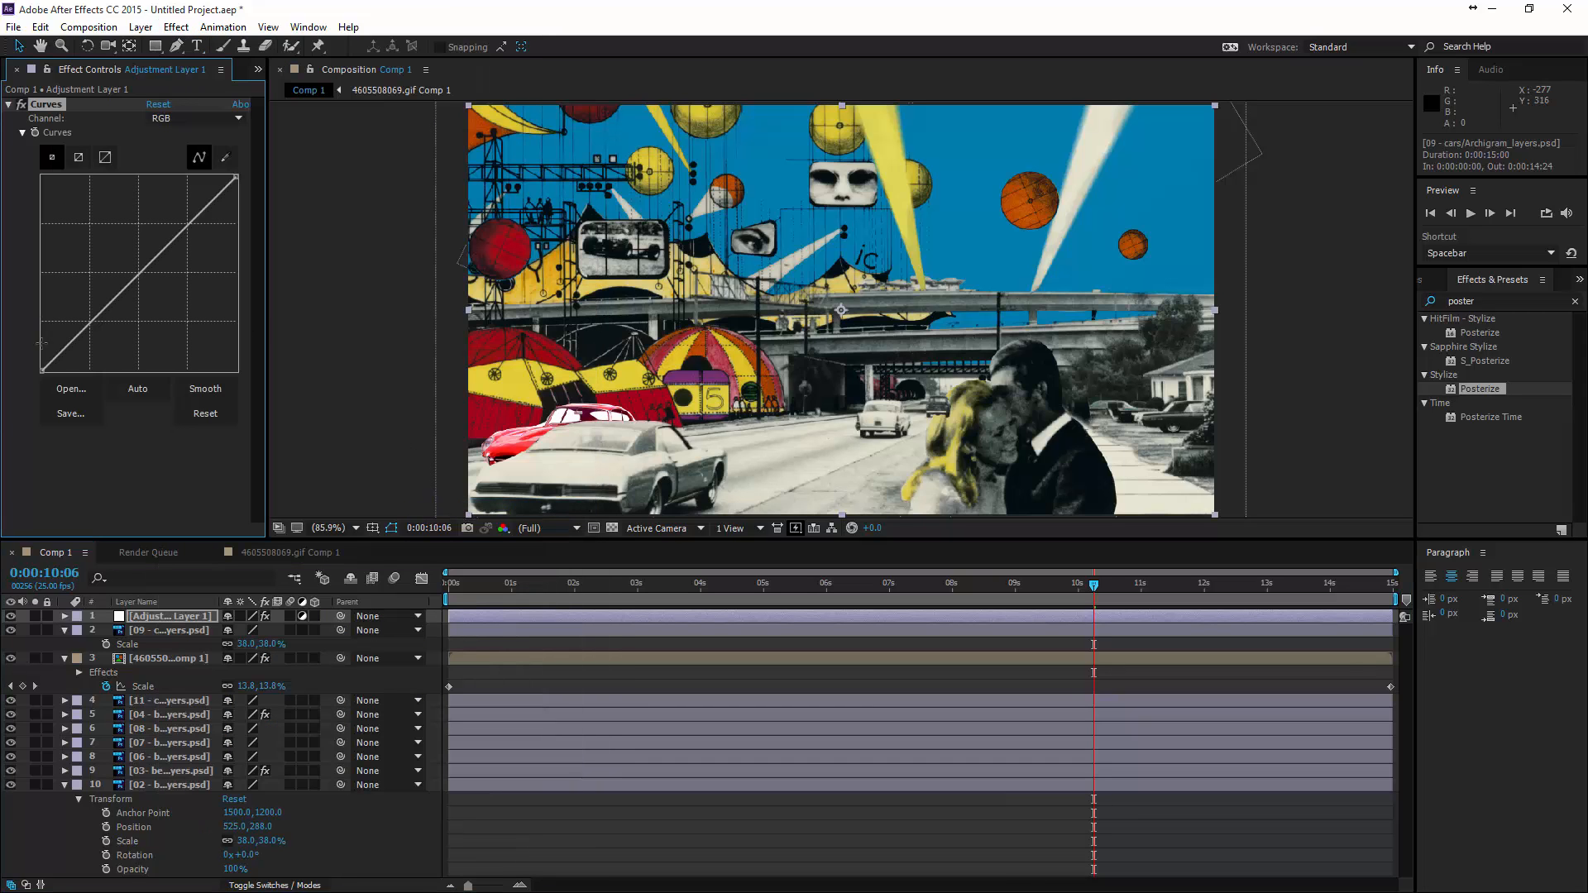
drag(91, 328, 94, 336)
drag(186, 235, 167, 216)
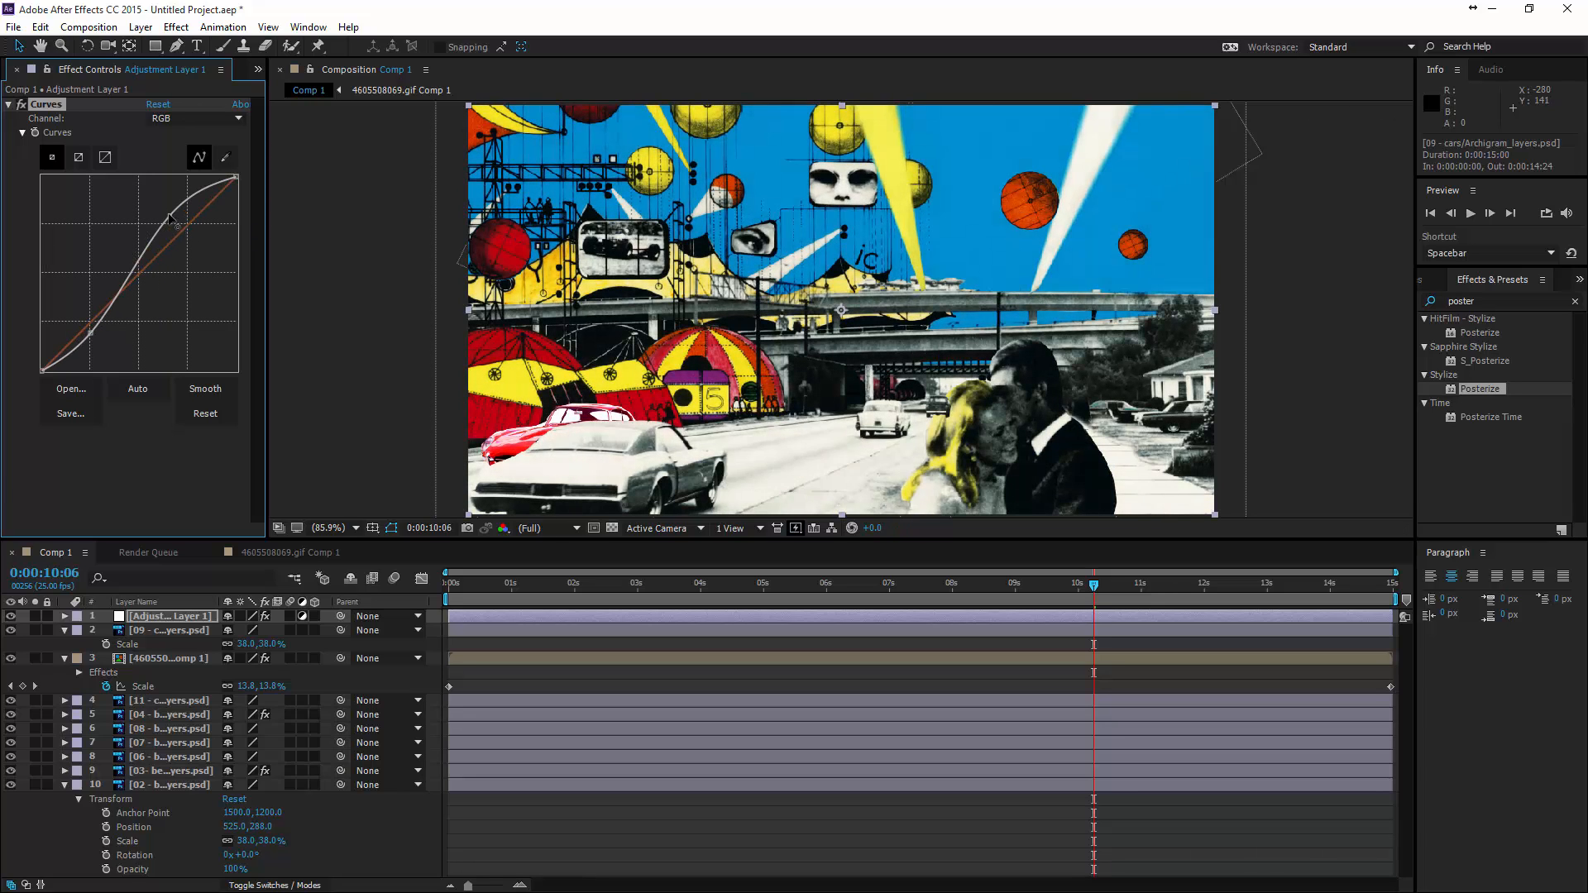
drag(90, 334, 94, 332)
drag(1094, 591, 489, 604)
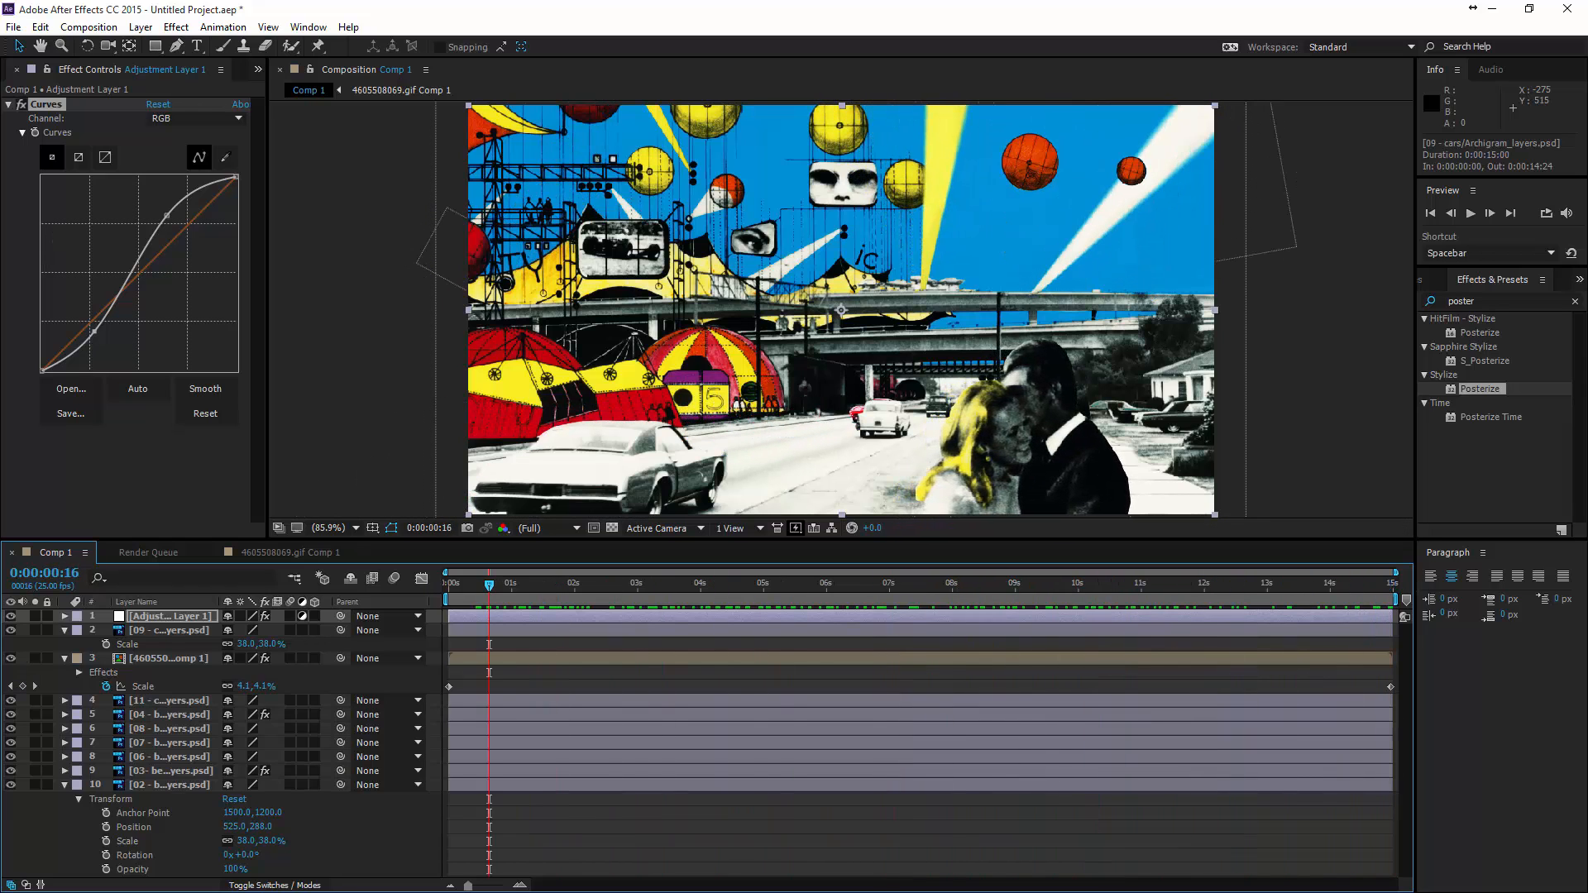
- Add the CC Lens distortion effect to the adjustment layer with Size 381 and scrub to 0:00:12:19 to check it
click(177, 29)
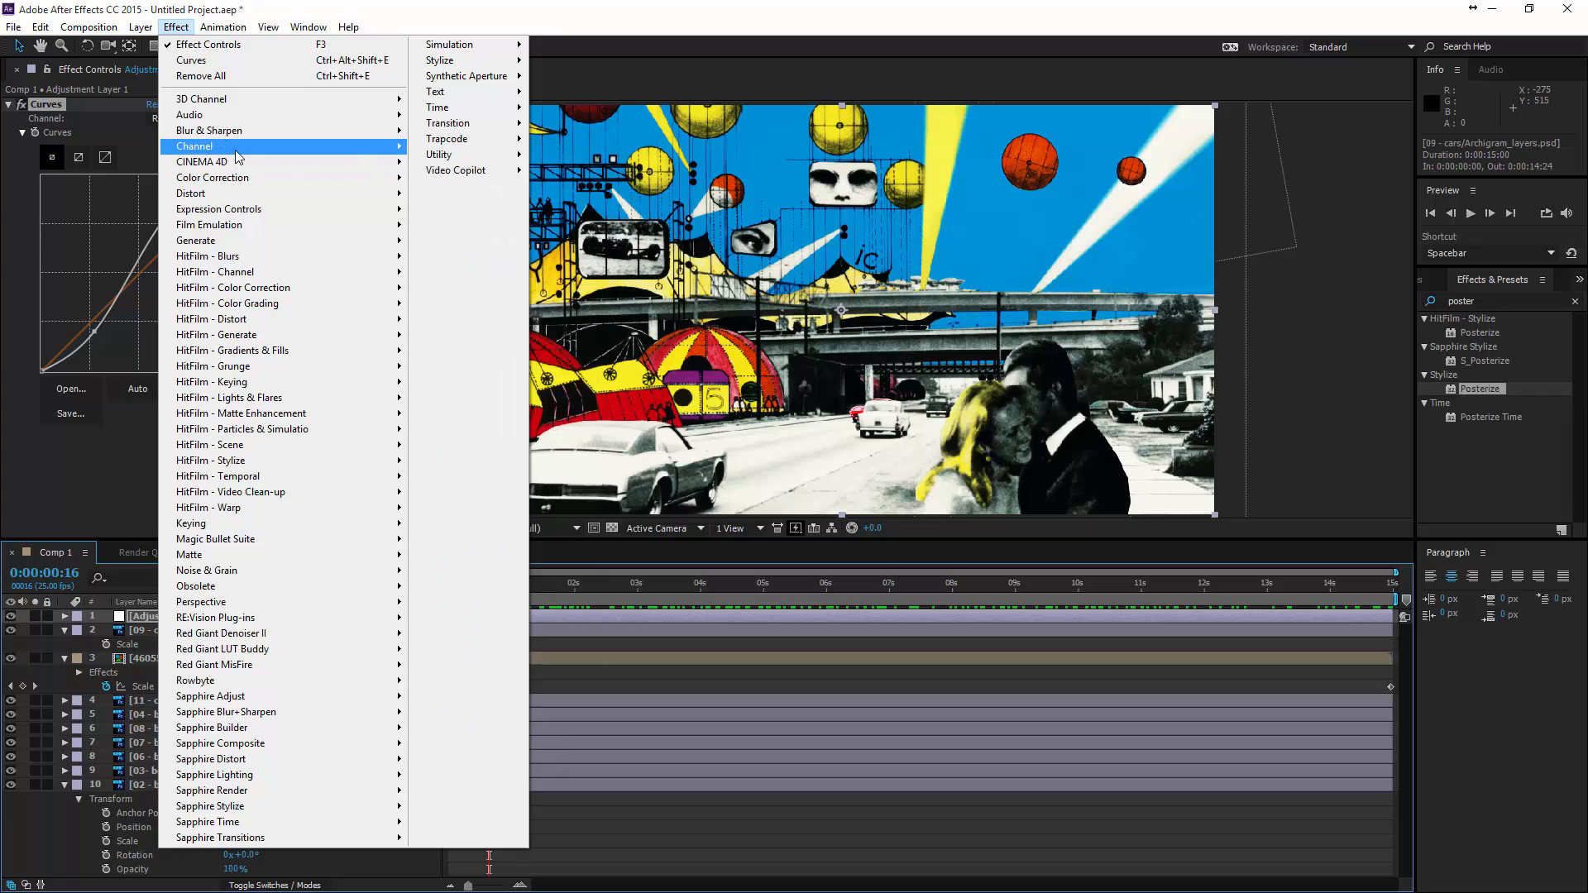
mouse_move(237, 136)
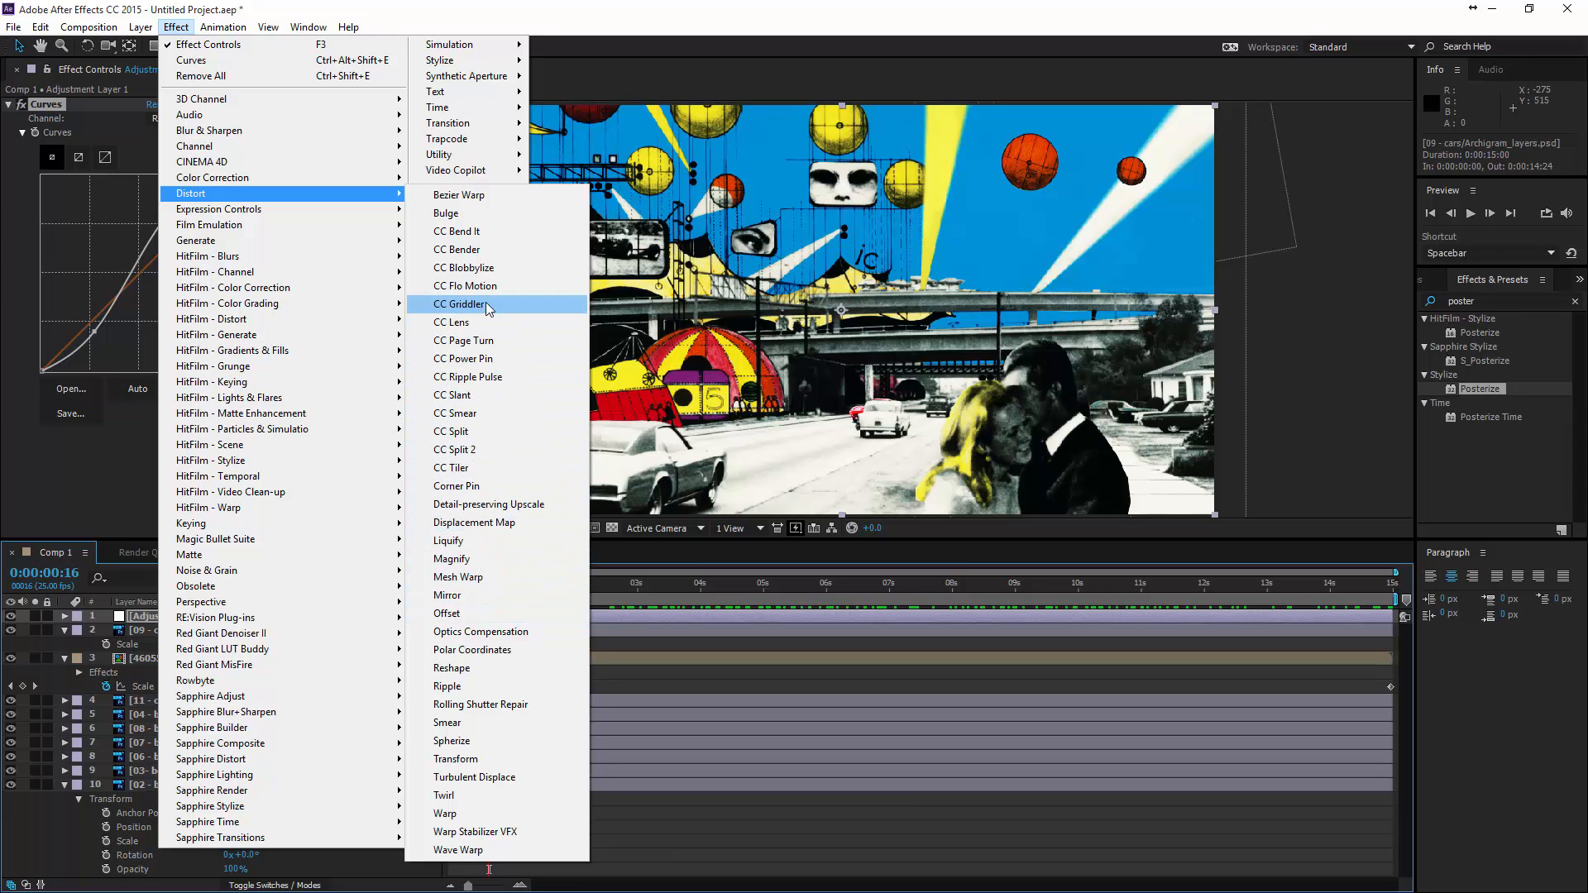
click(460, 322)
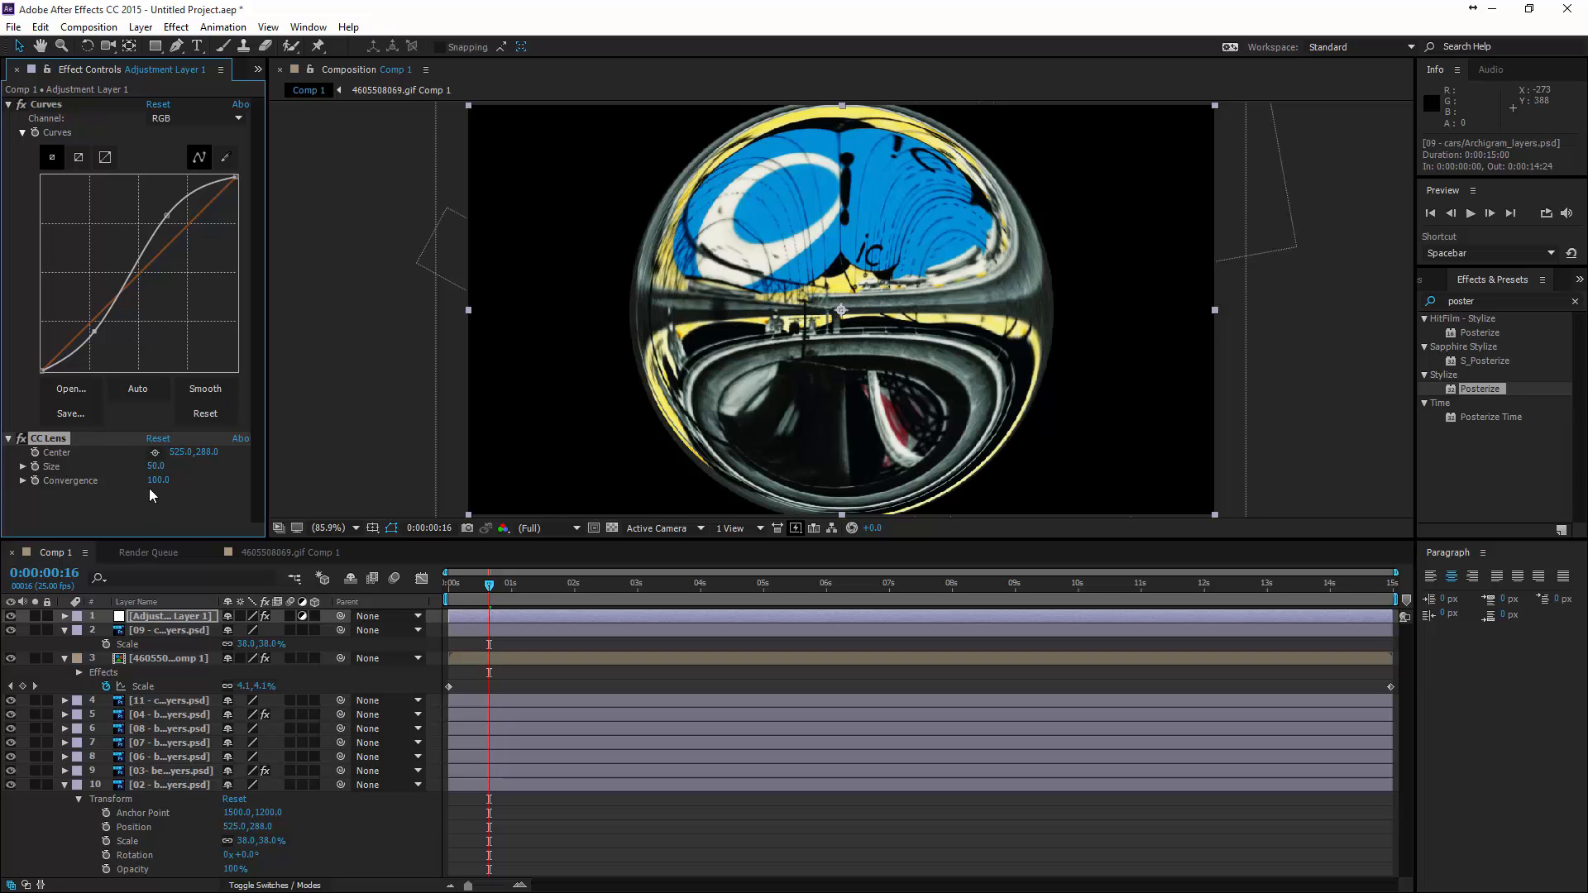
drag(156, 470, 513, 446)
drag(891, 585, 1252, 642)
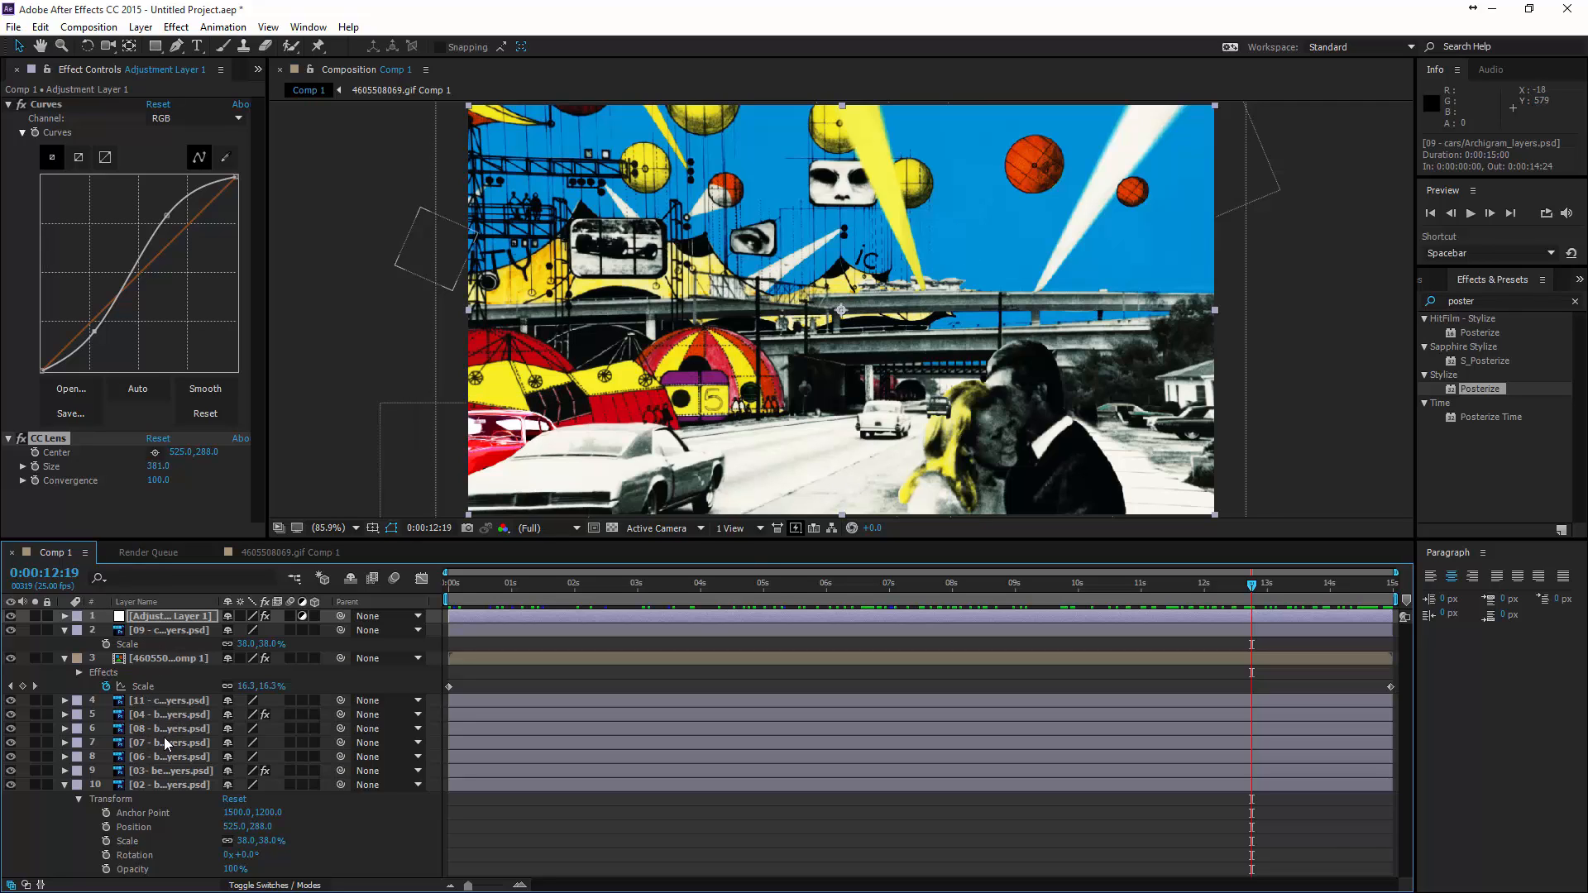
- Move the 11 - couple layer directly below the adjustment layer, above the cars, and preview the animation from the start
drag(222, 612, 271, 607)
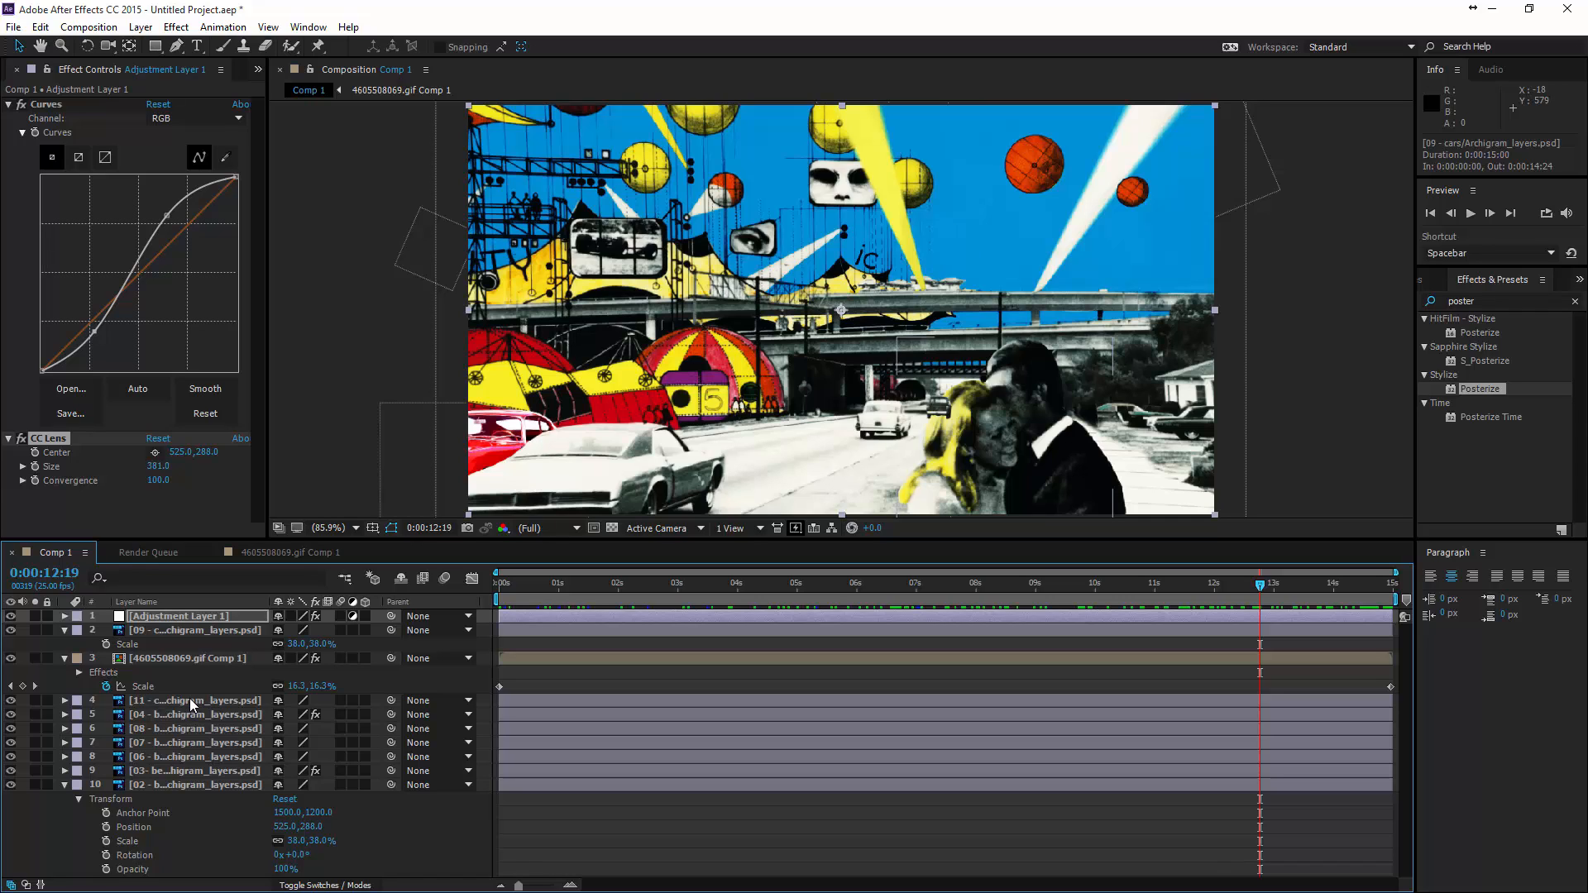
drag(189, 708, 182, 633)
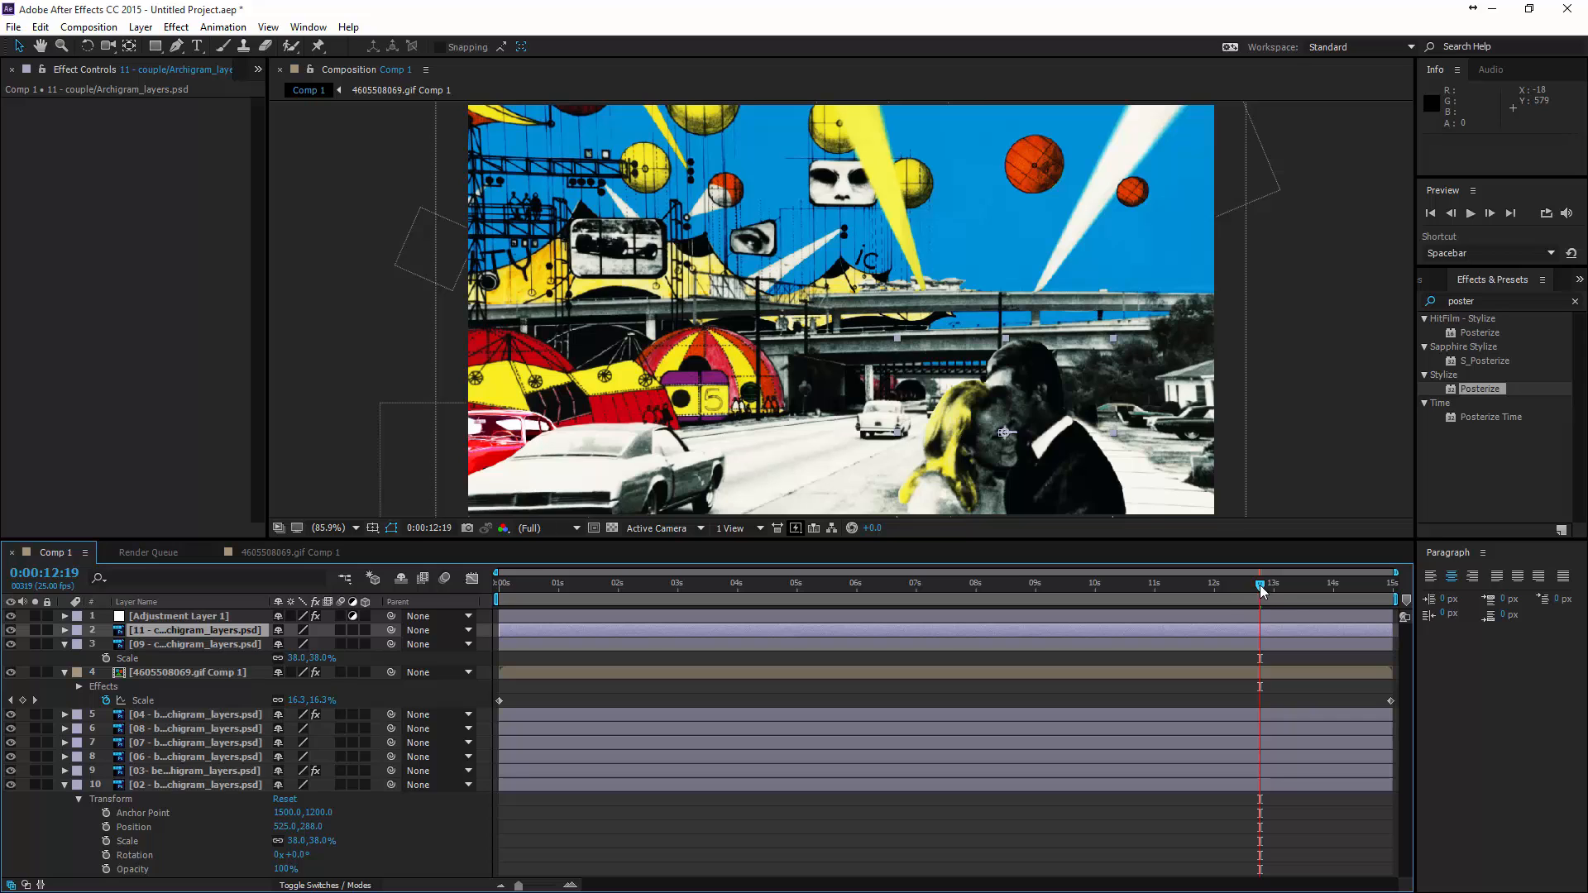
drag(1260, 589, 499, 606)
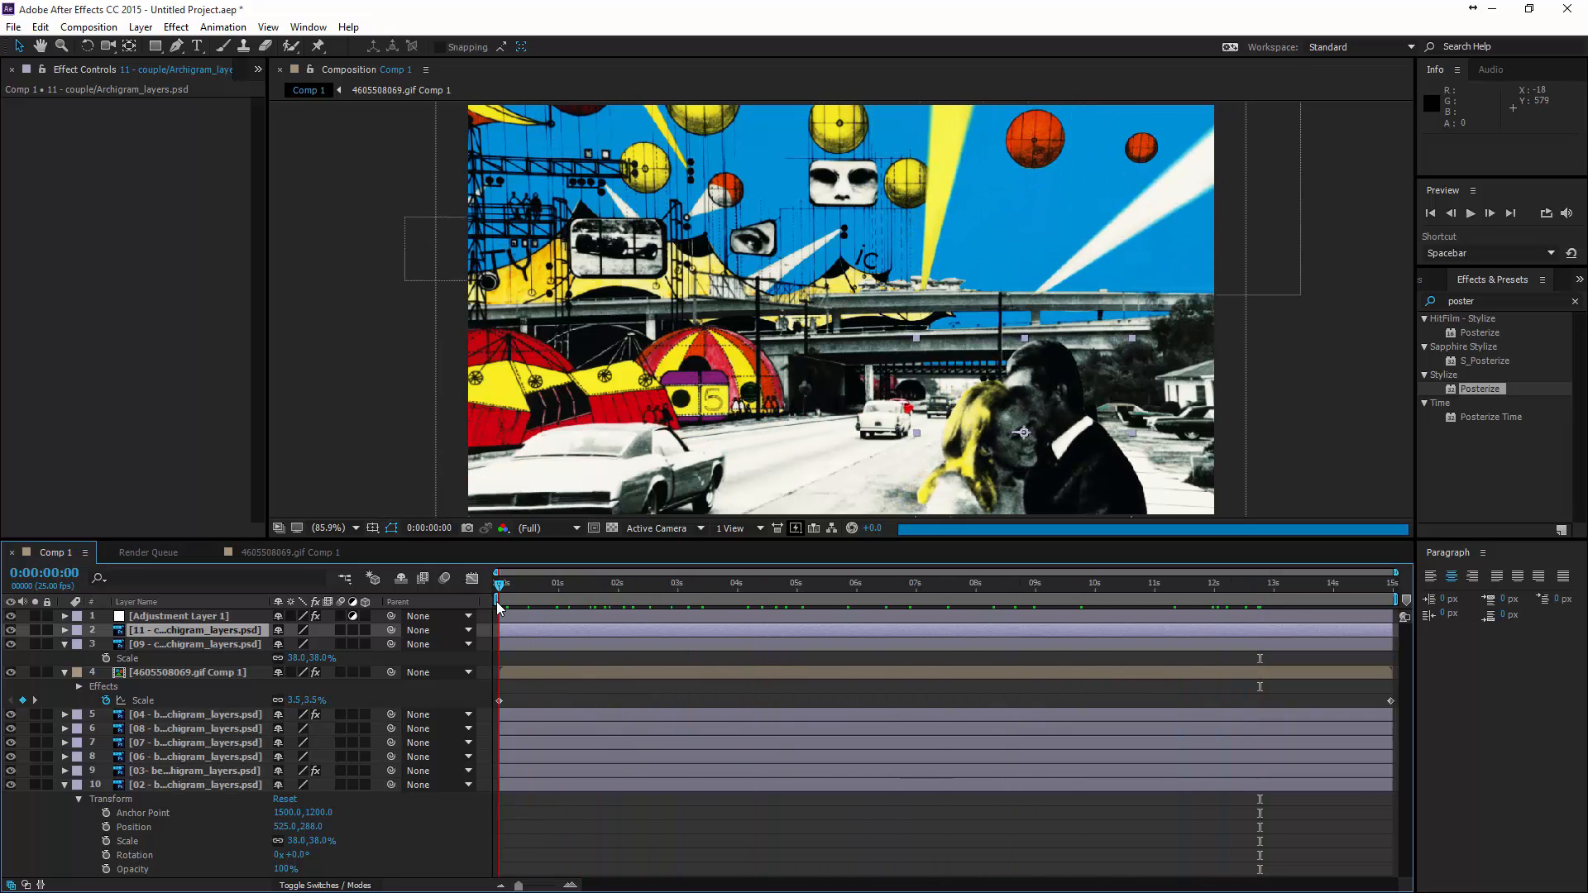
key(space)
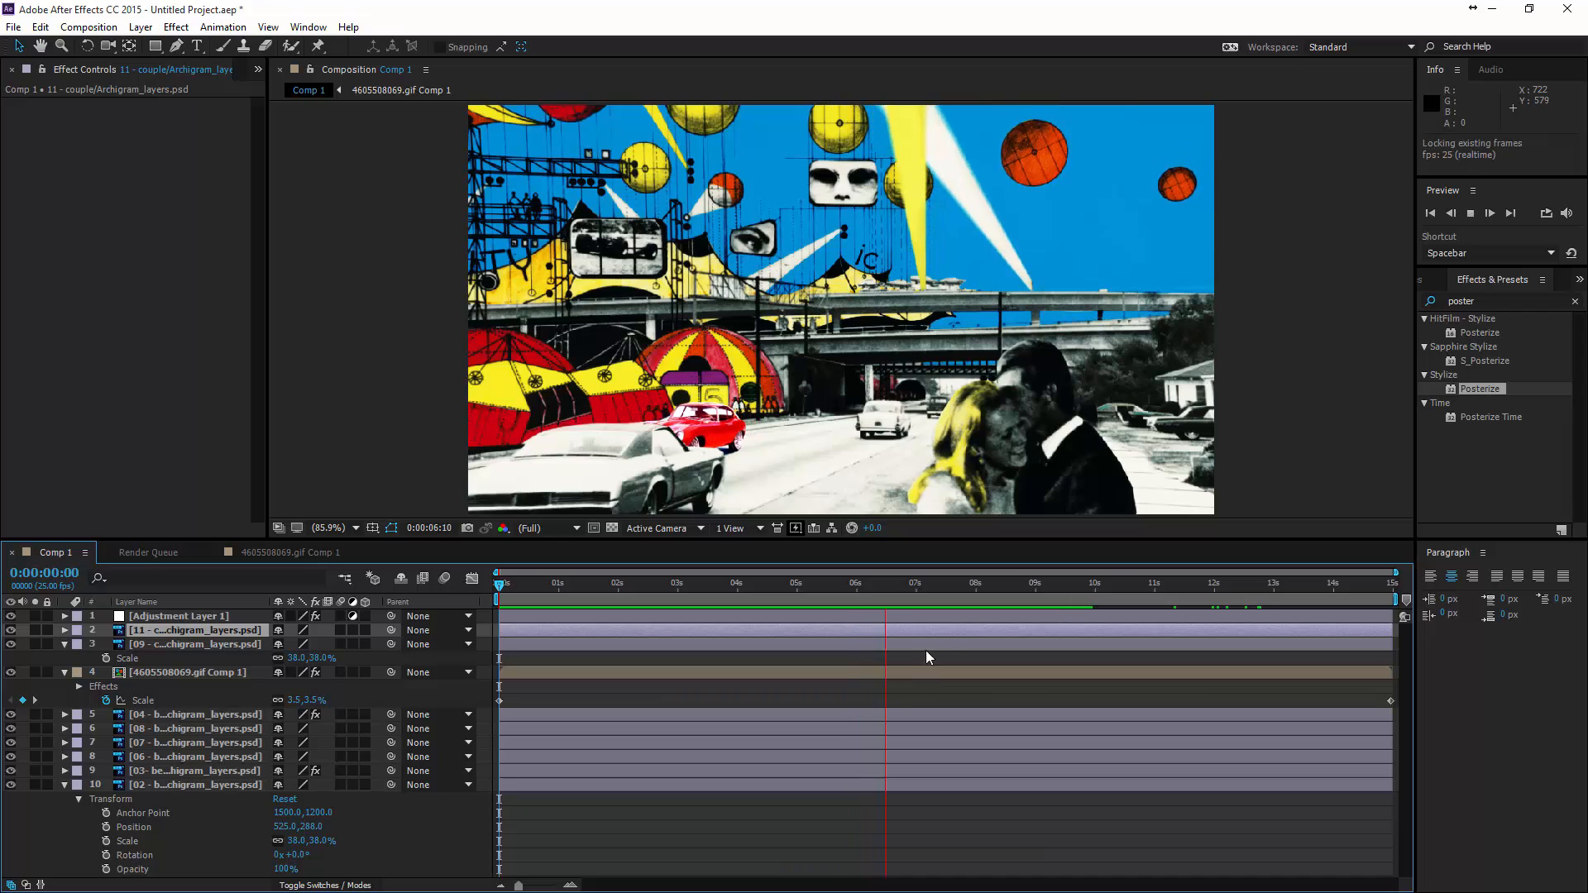
key(space)
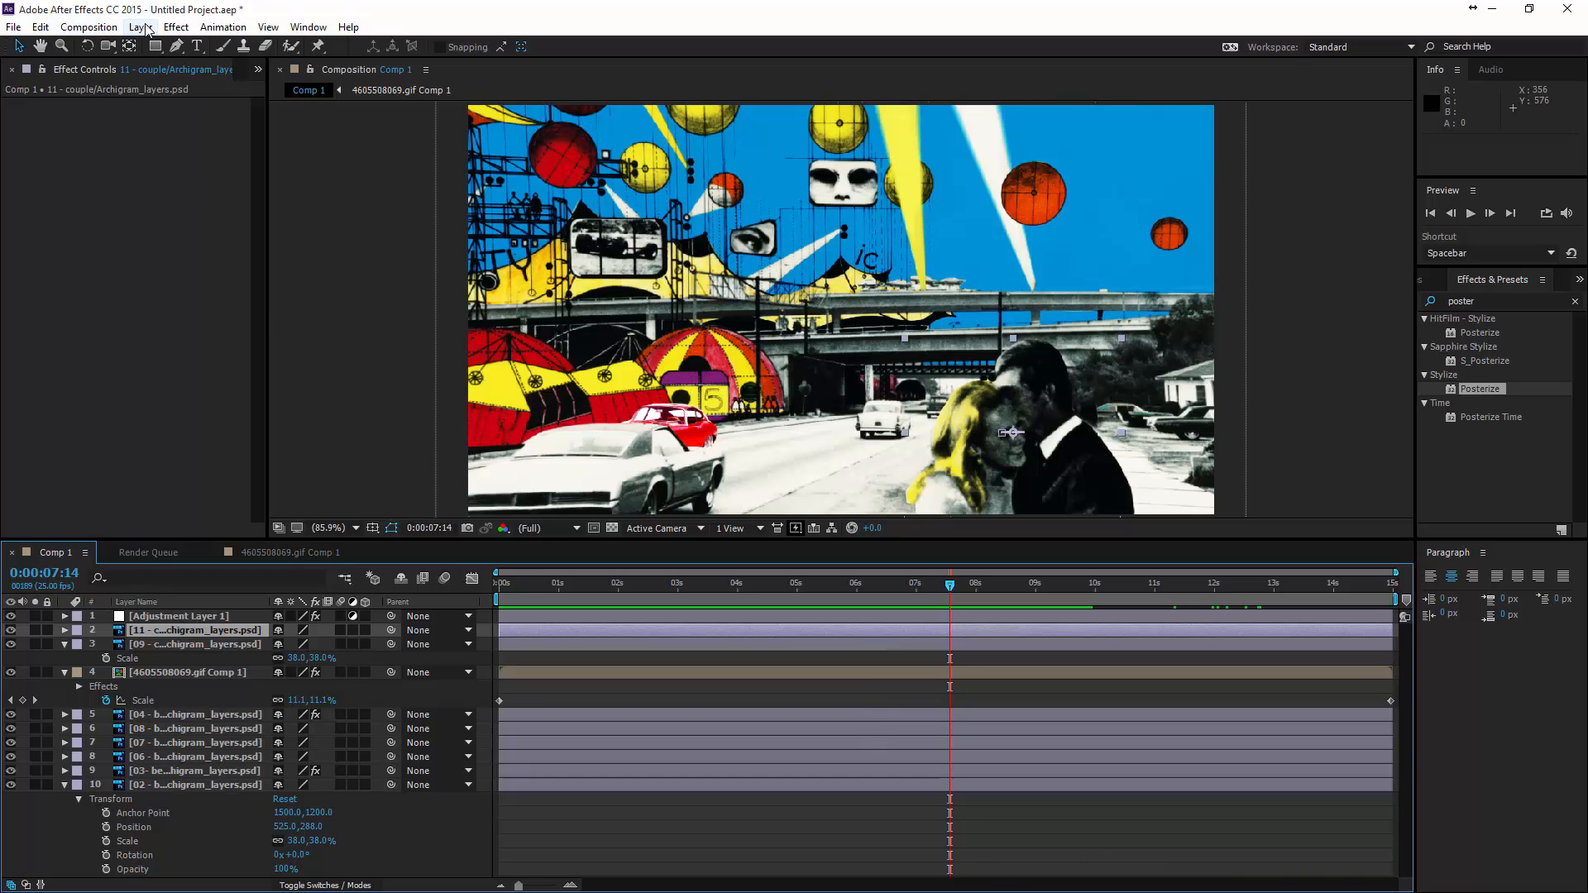
- Add Comp 1 to the render queue and set its output module format to QuickTime
click(86, 28)
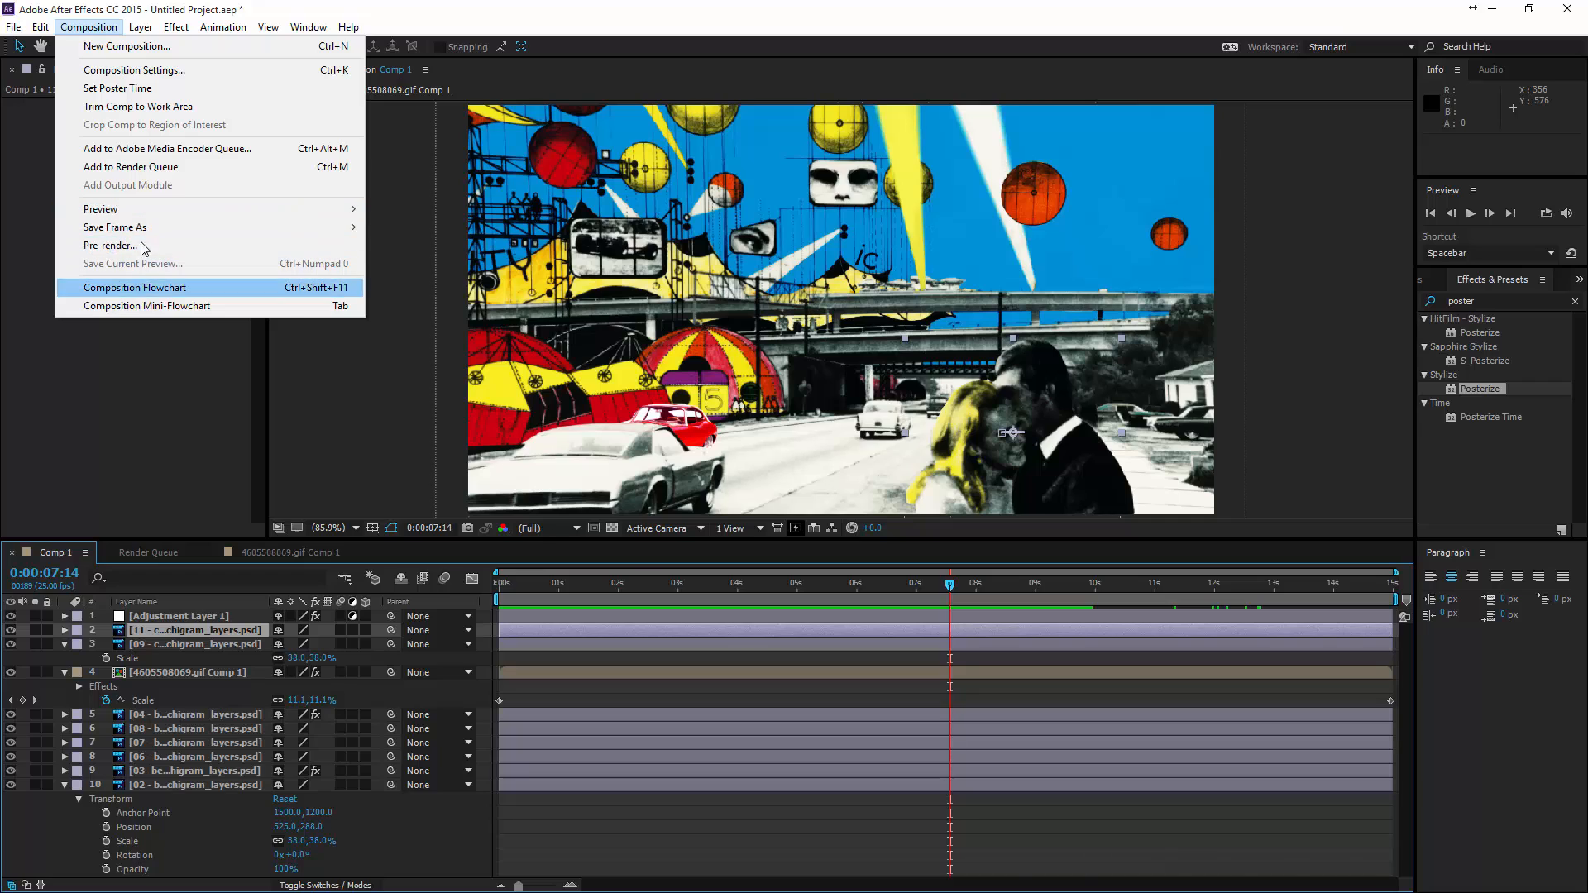
click(132, 168)
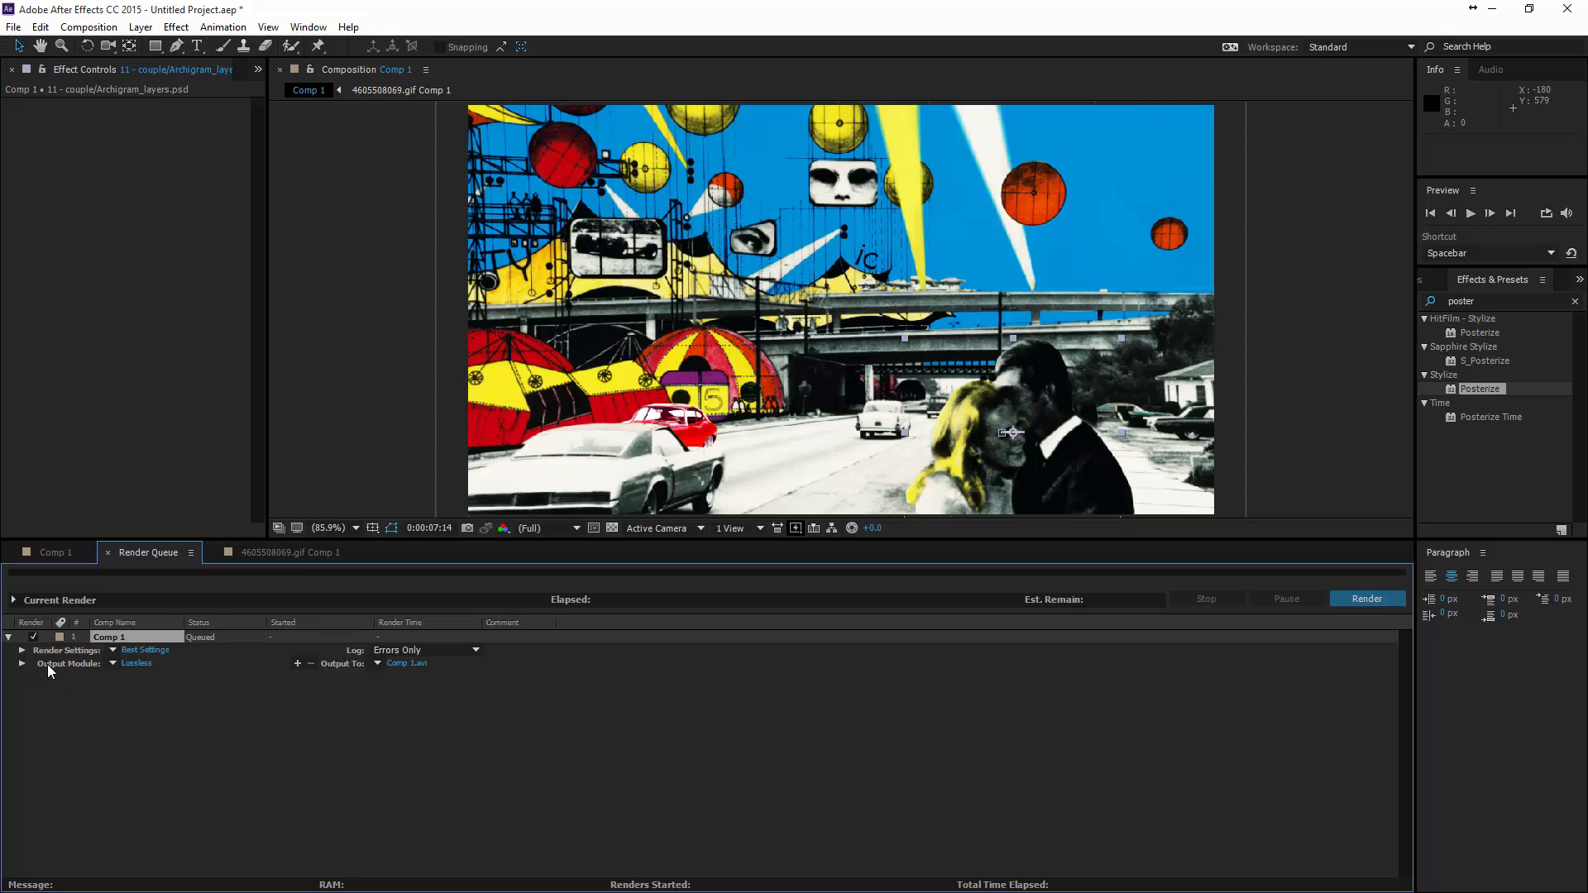
click(139, 665)
click(687, 250)
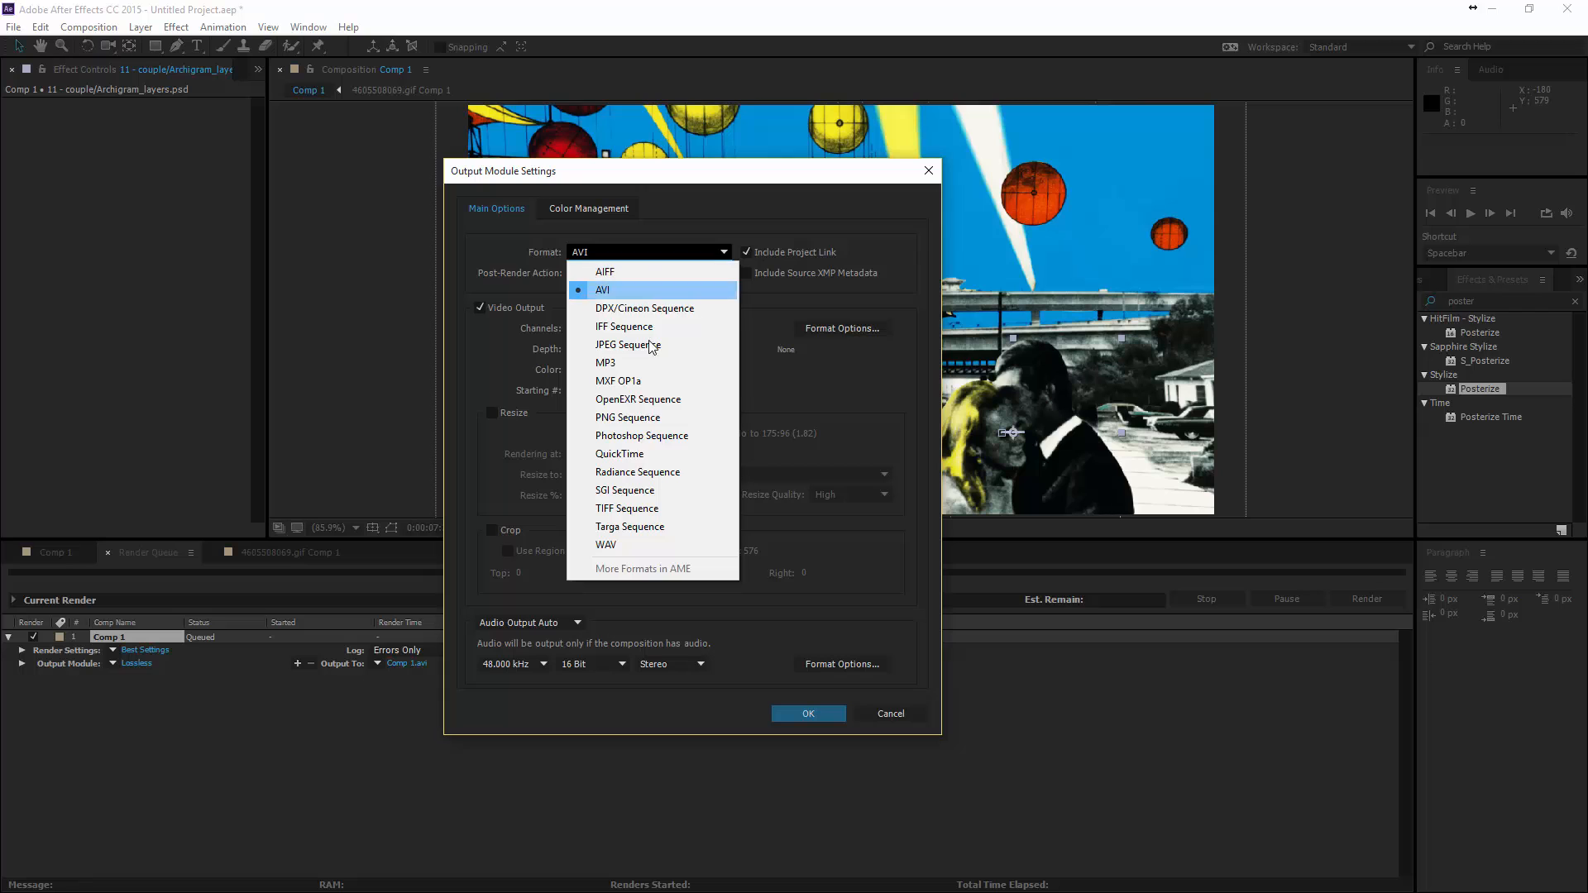
click(638, 456)
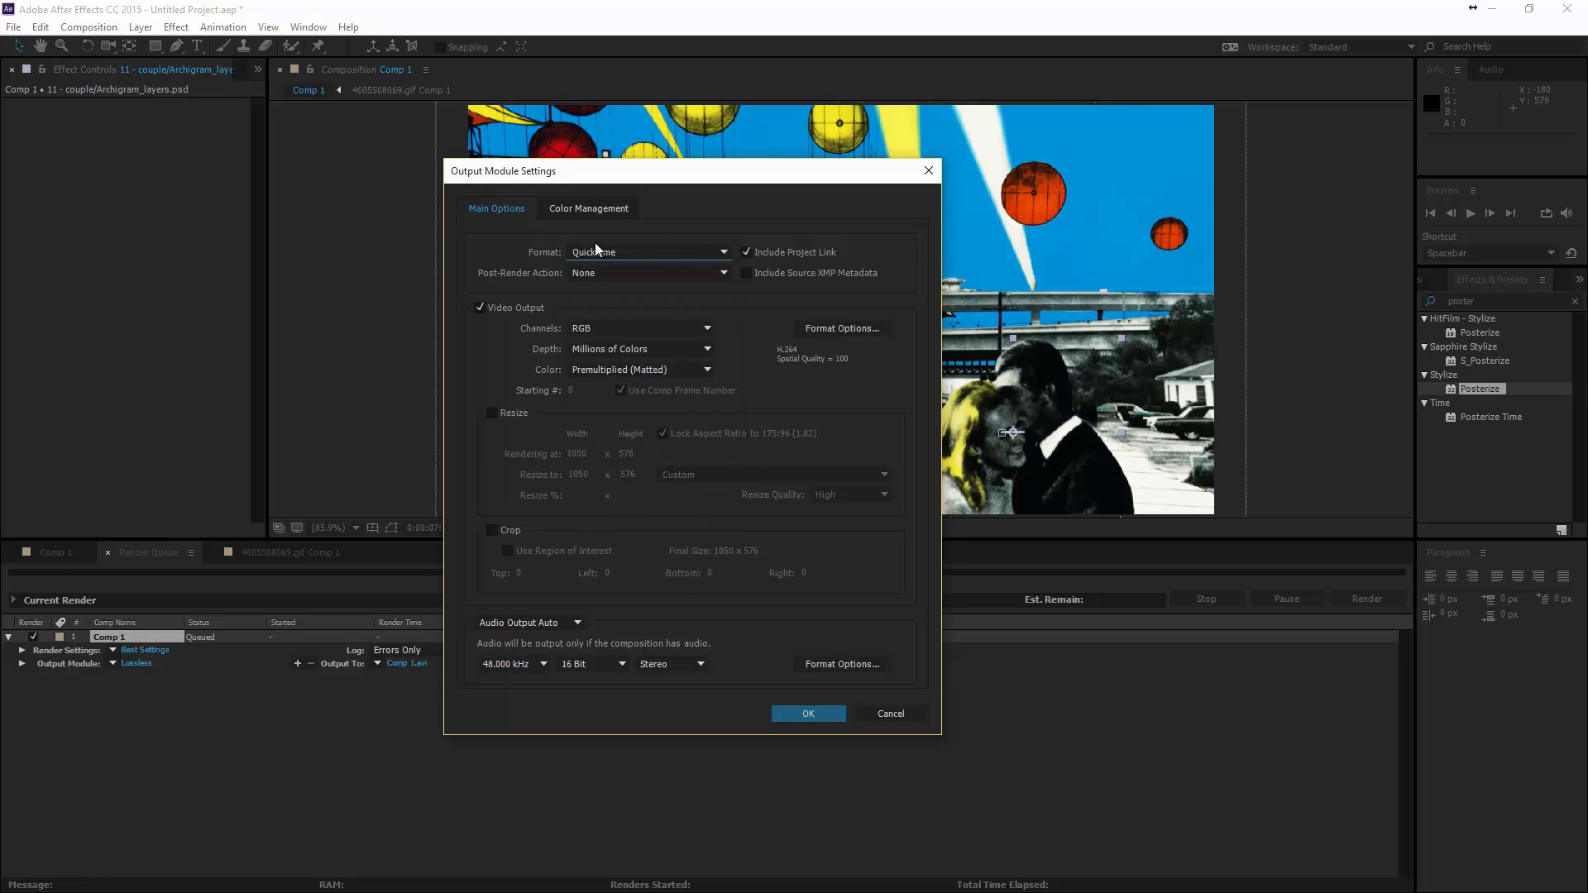
- Choose H.264 as the QuickTime video codec at quality 100 and accept the output module settings
click(823, 331)
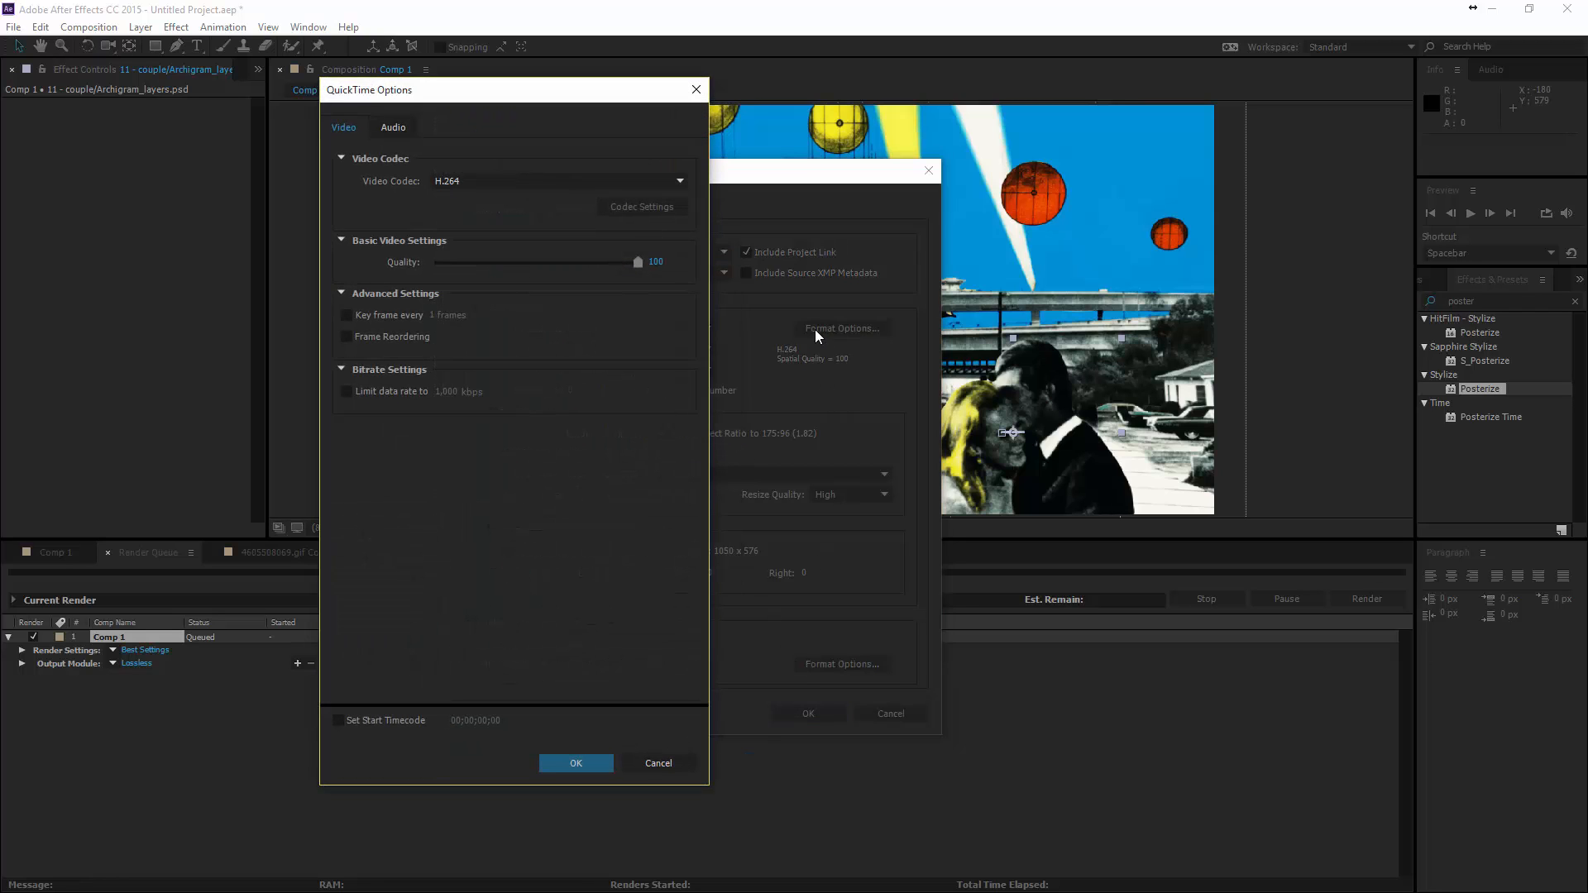
click(454, 182)
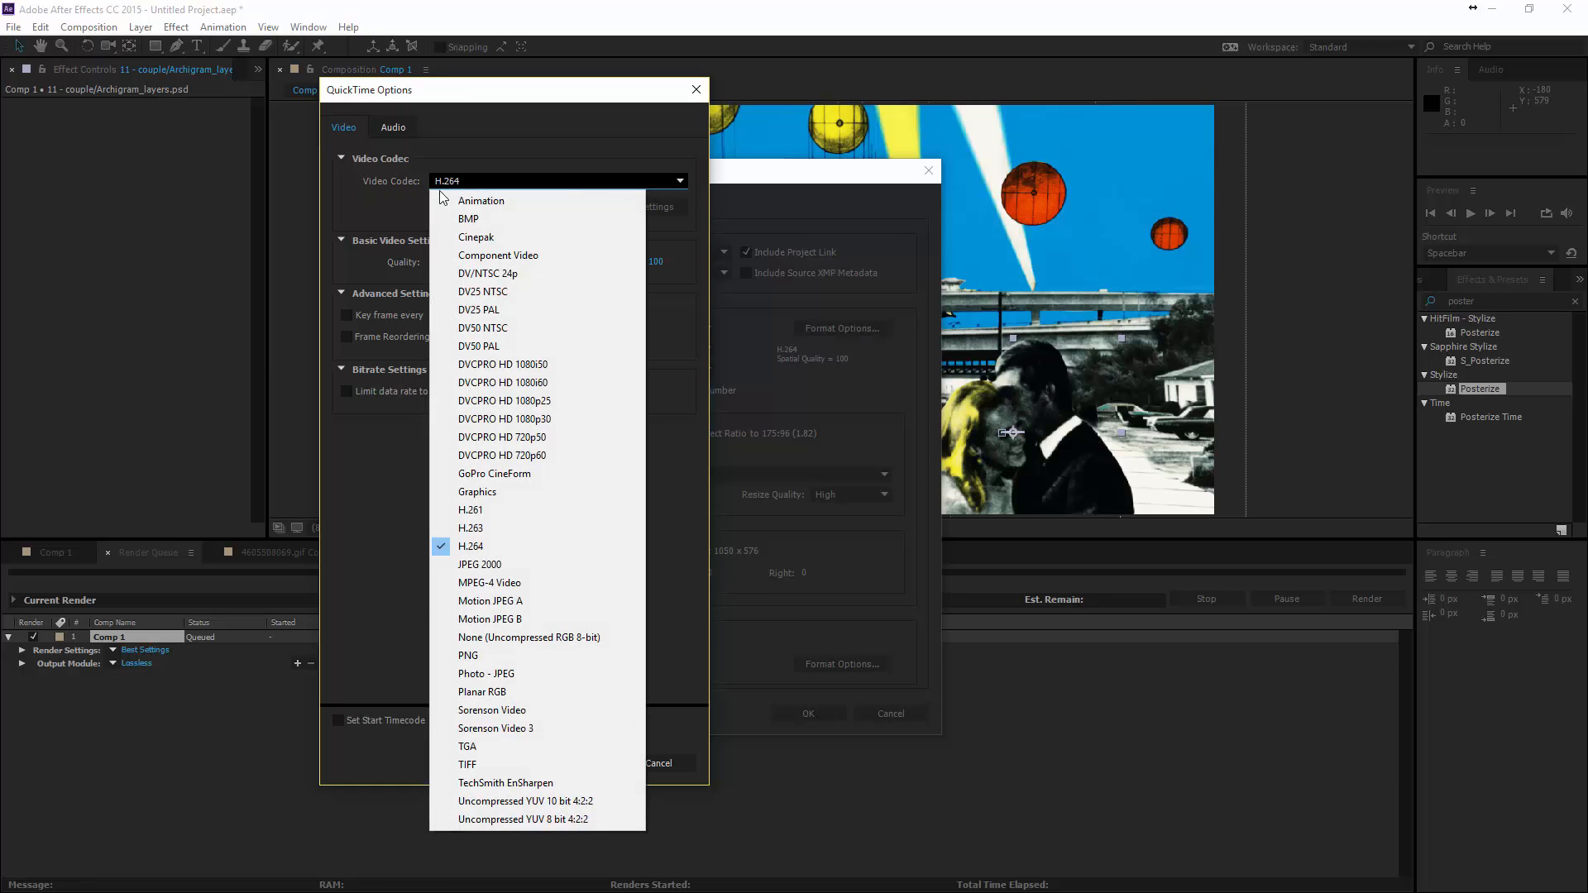
click(479, 548)
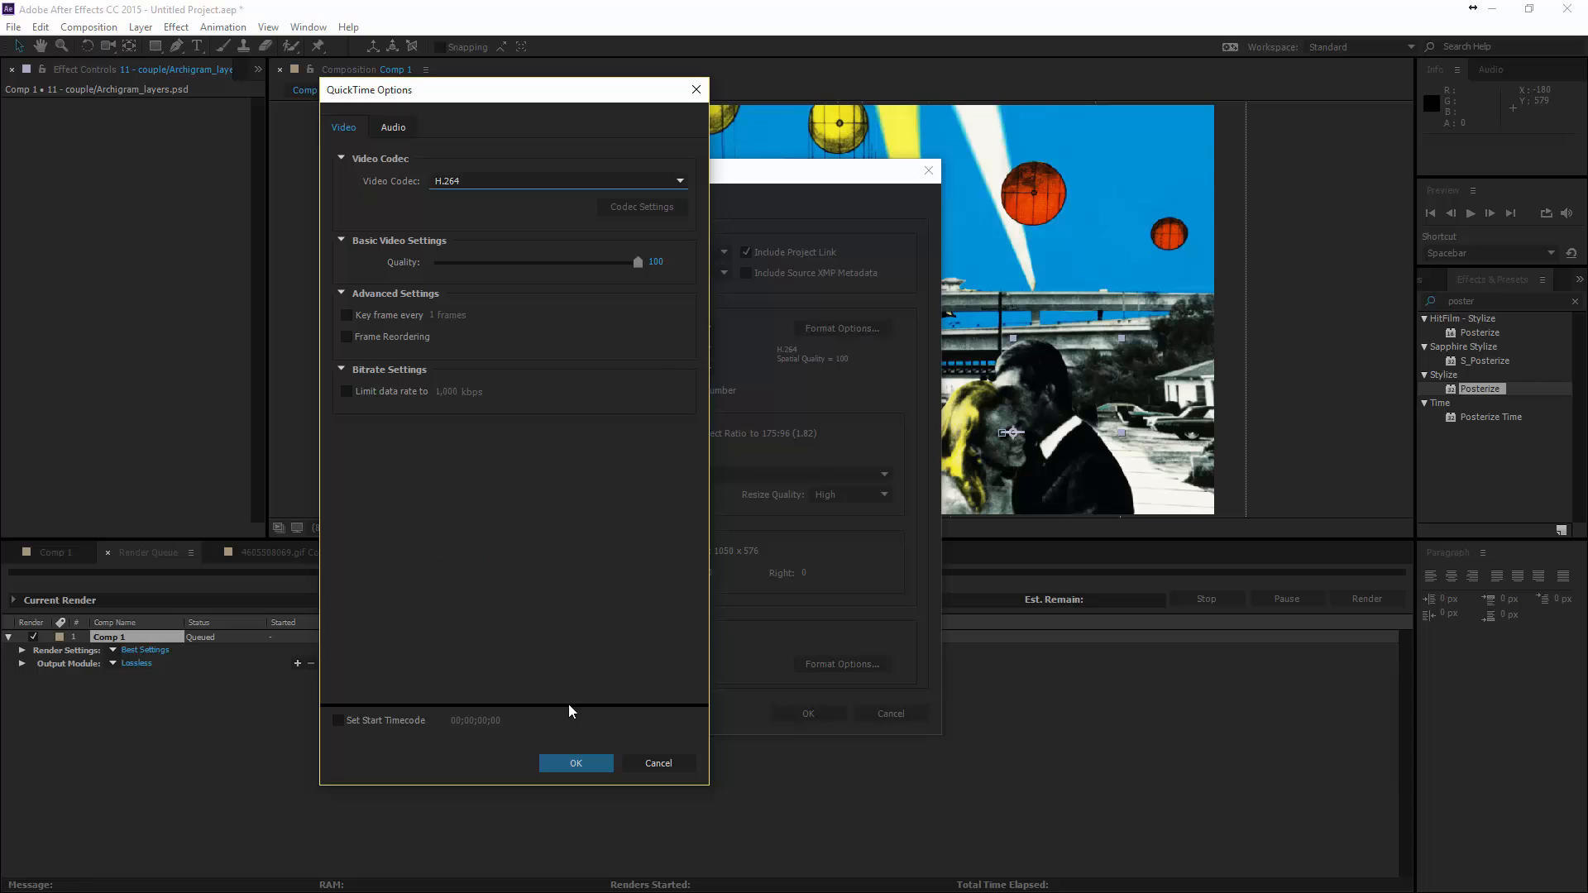
click(581, 763)
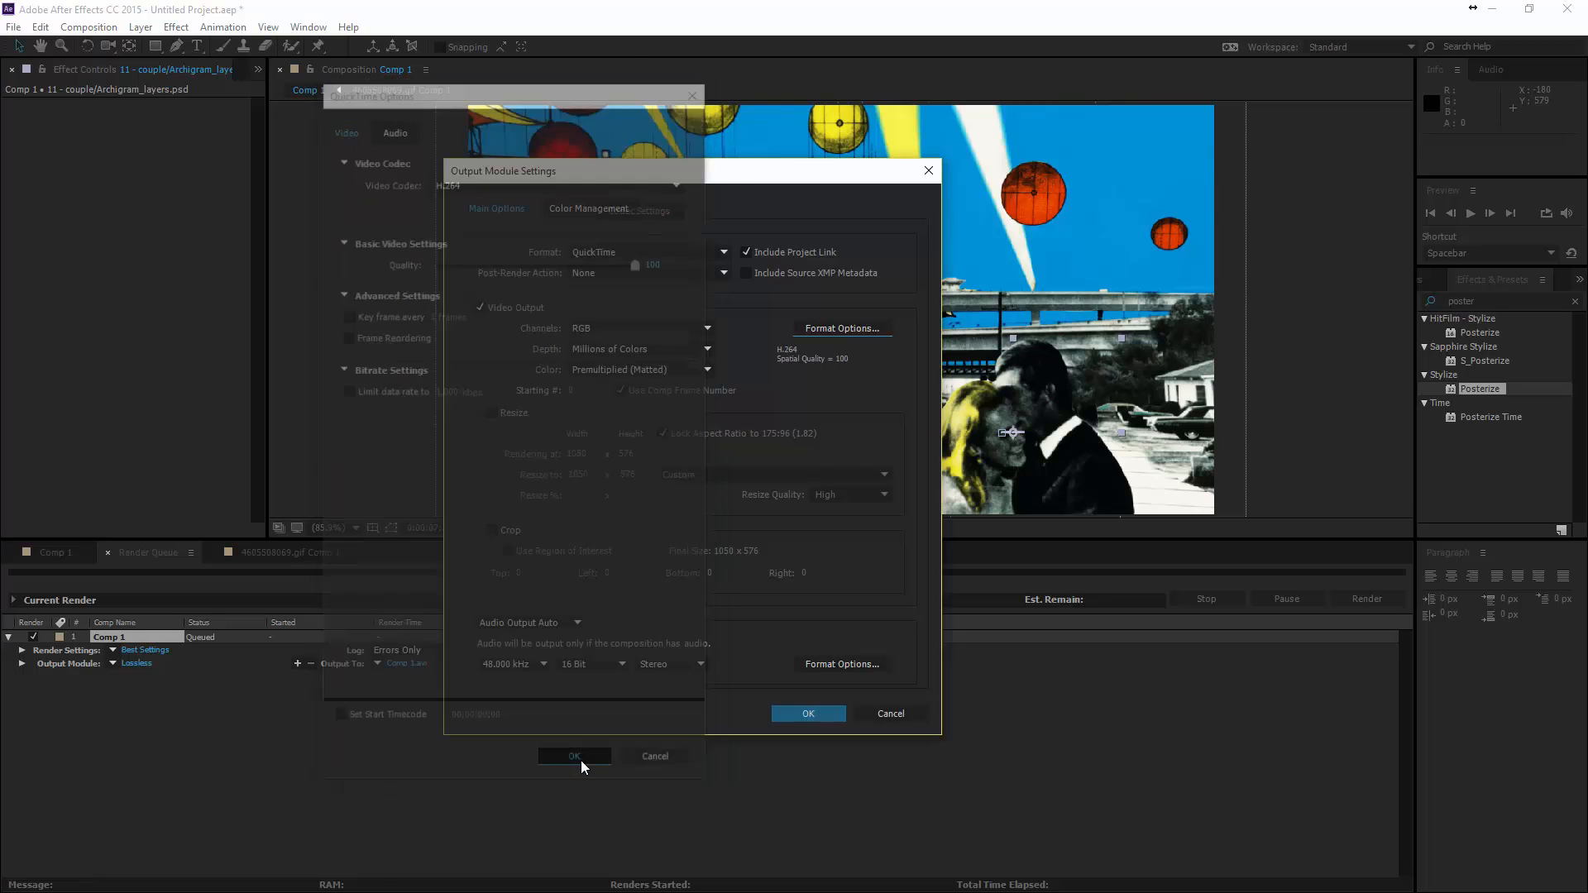
click(811, 713)
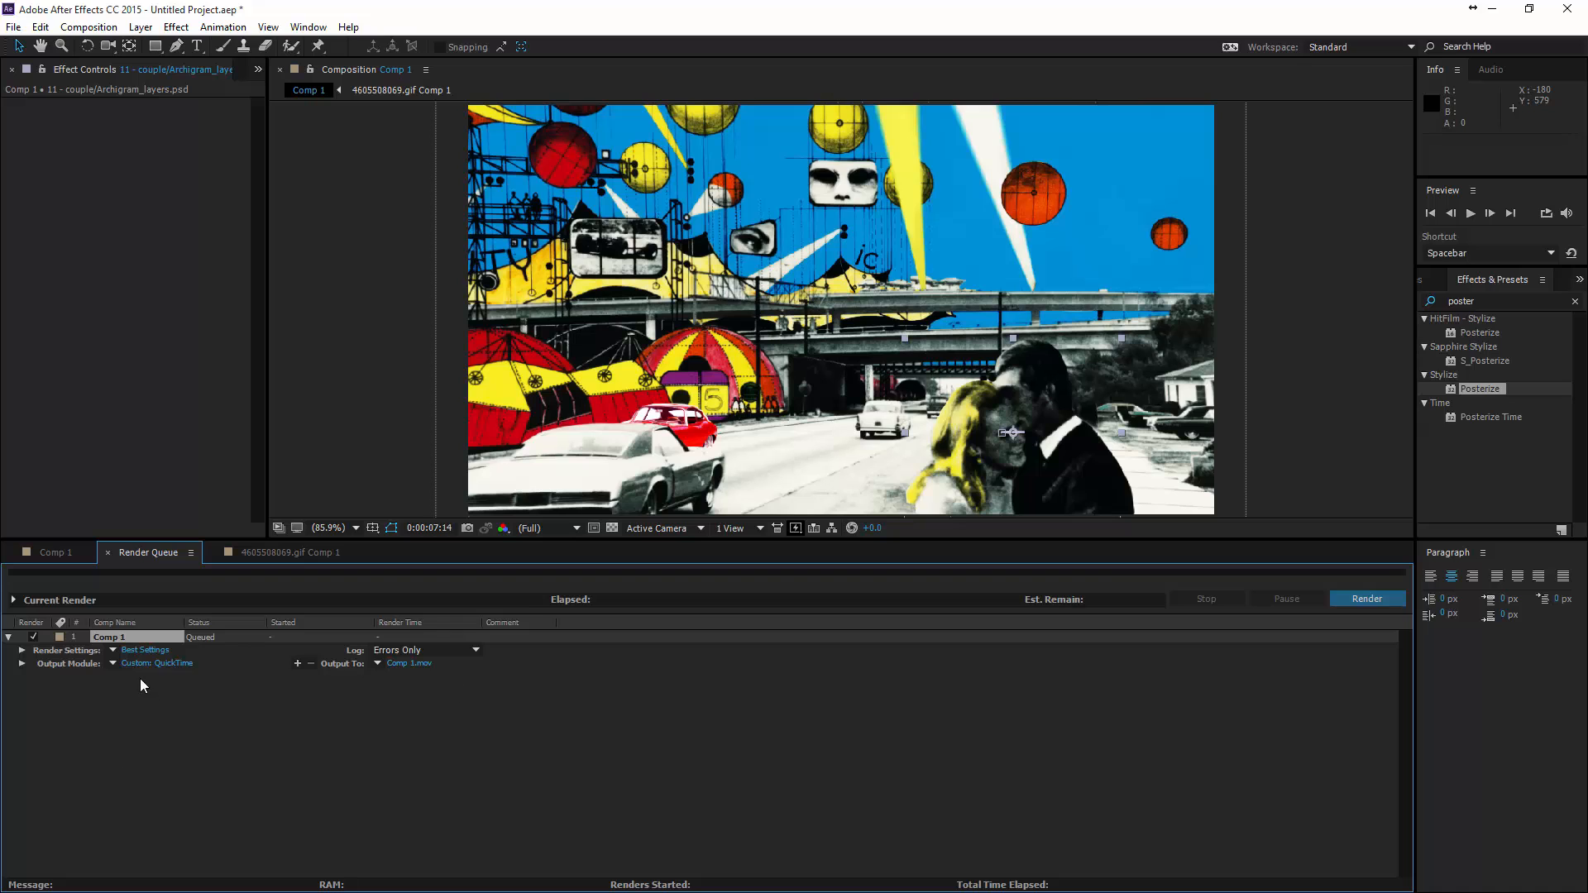
- Set the output file to 01_Arcgigram_Tutorial.mov in the Video_Out folder, replacing the existing file, and render Comp 1
click(402, 663)
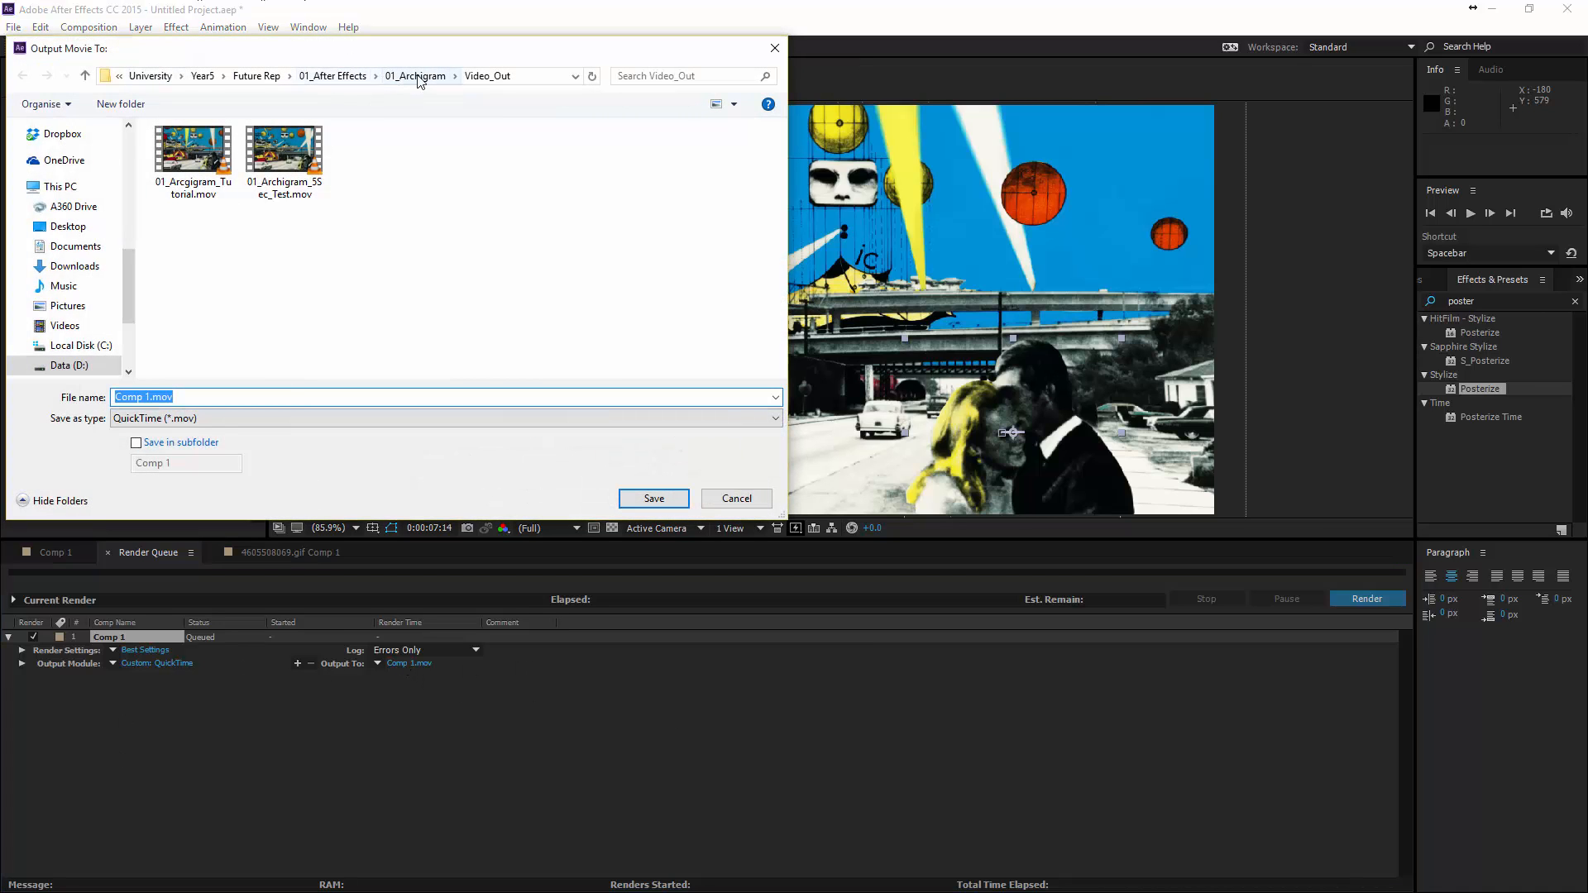
click(150, 397)
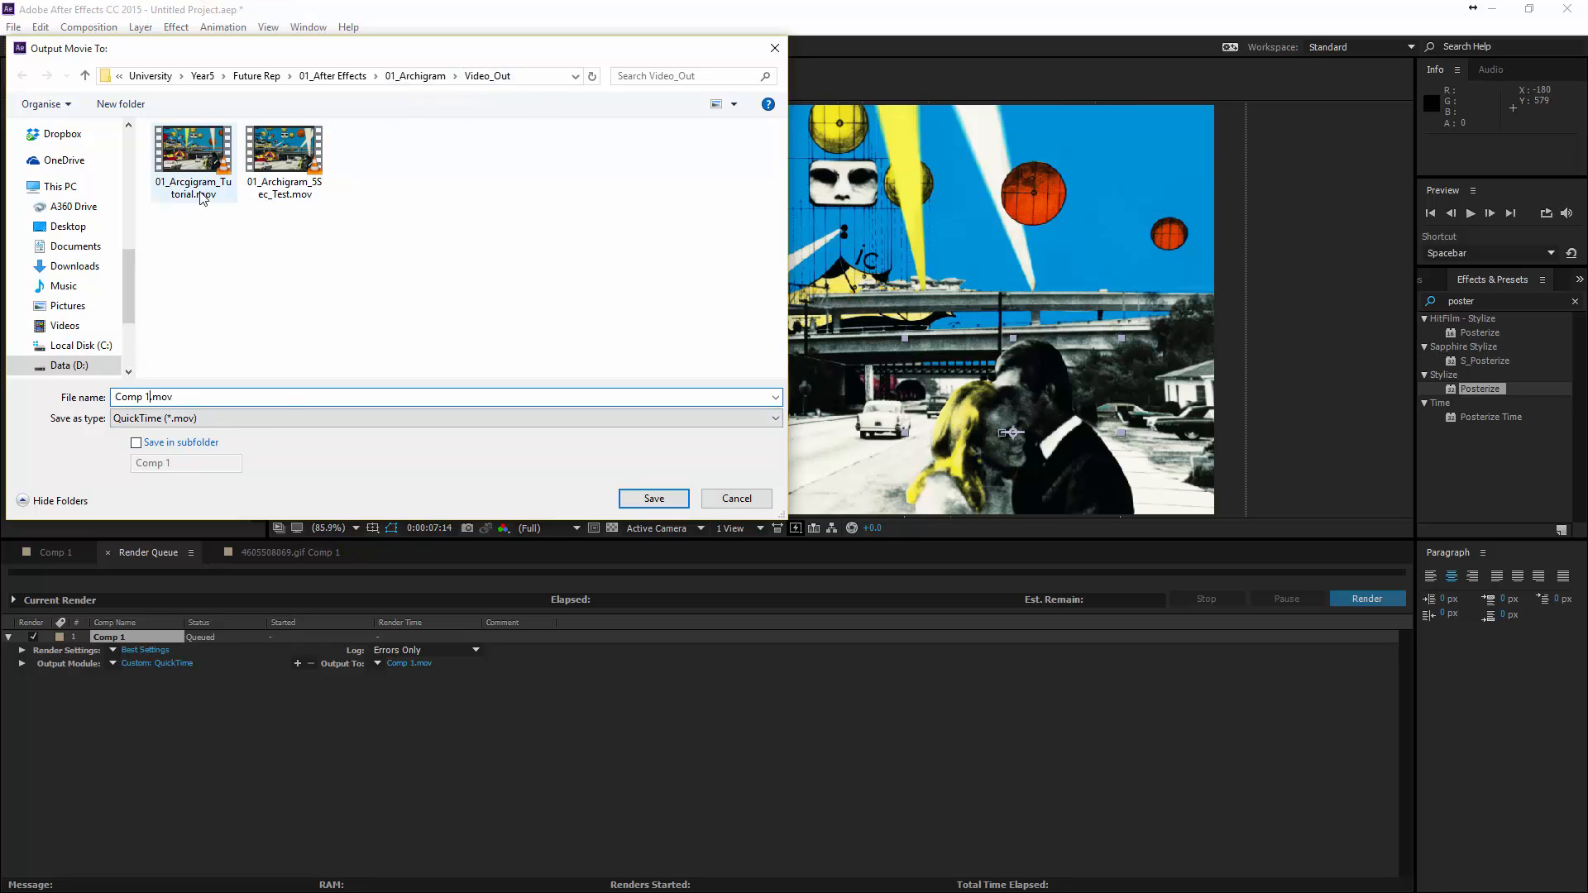
click(199, 157)
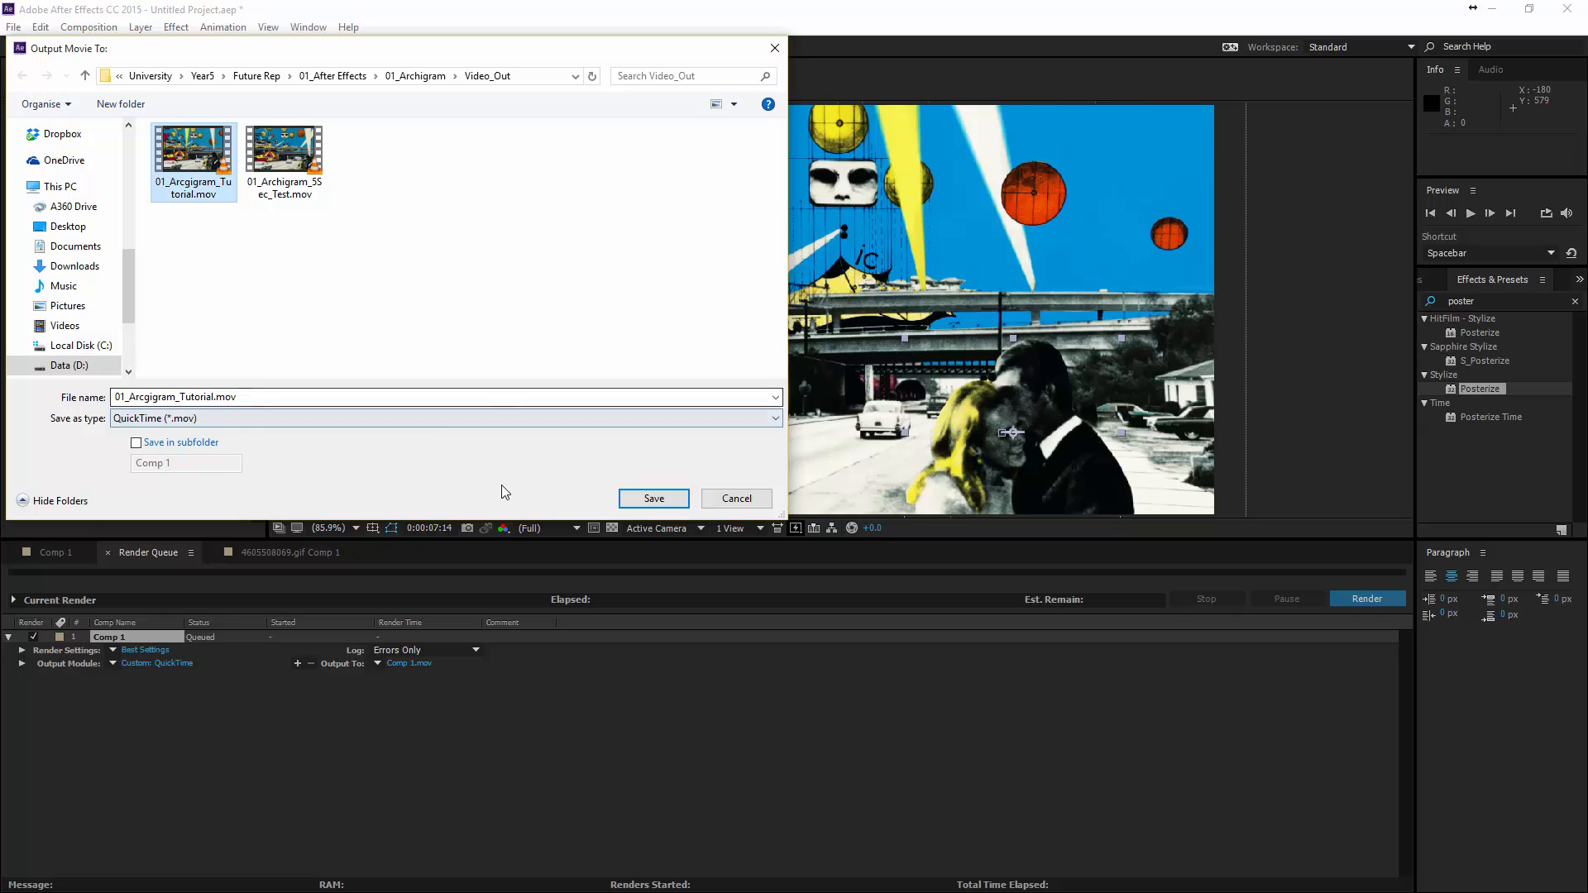
click(654, 498)
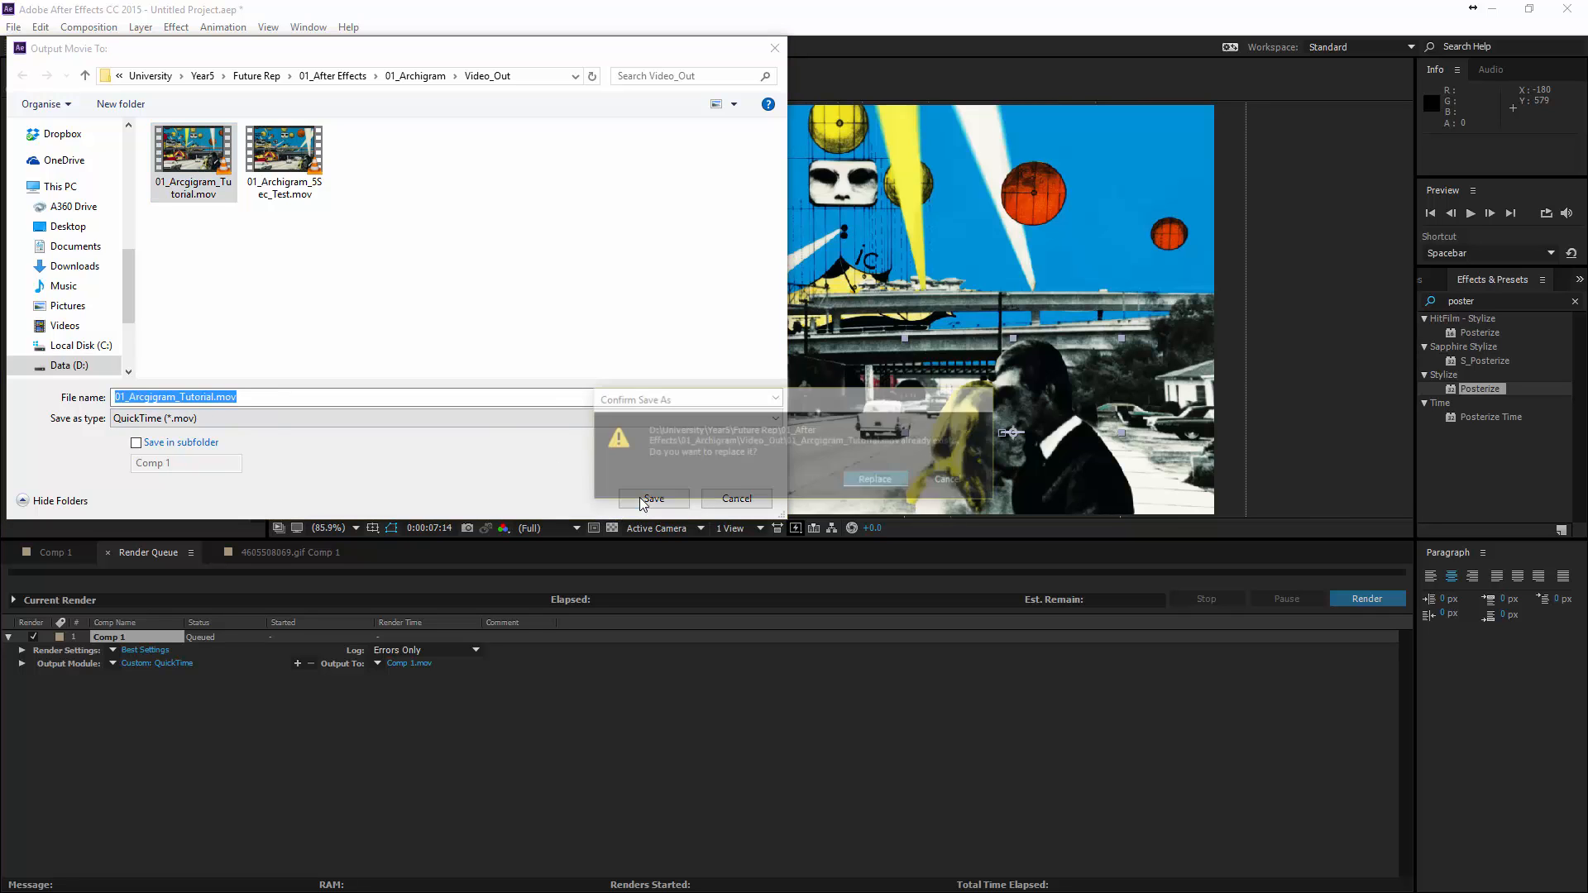
click(869, 482)
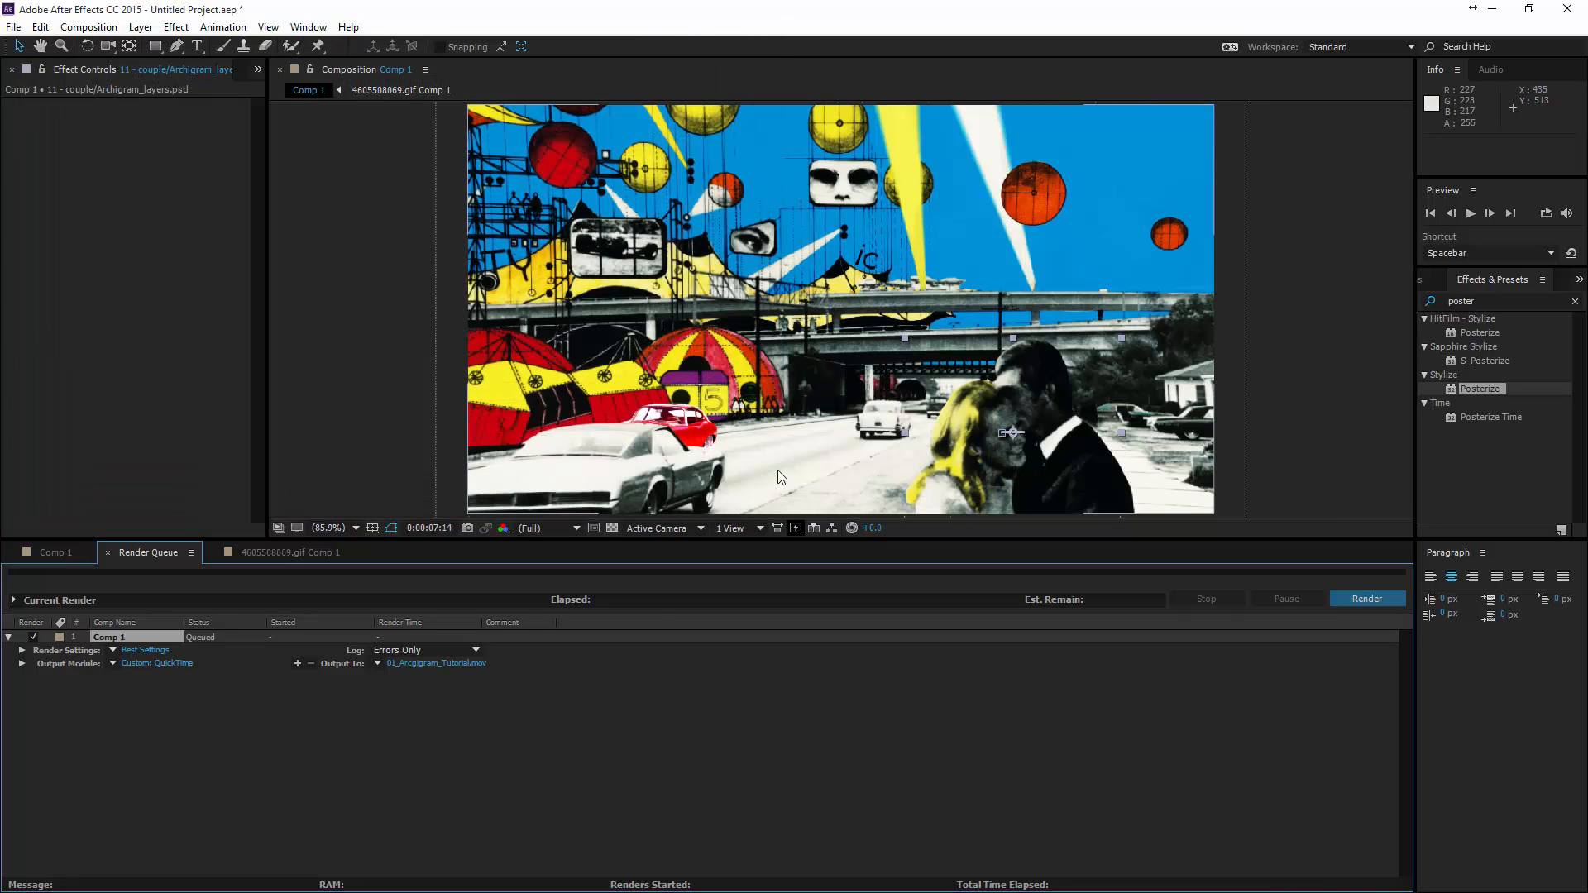
click(1373, 608)
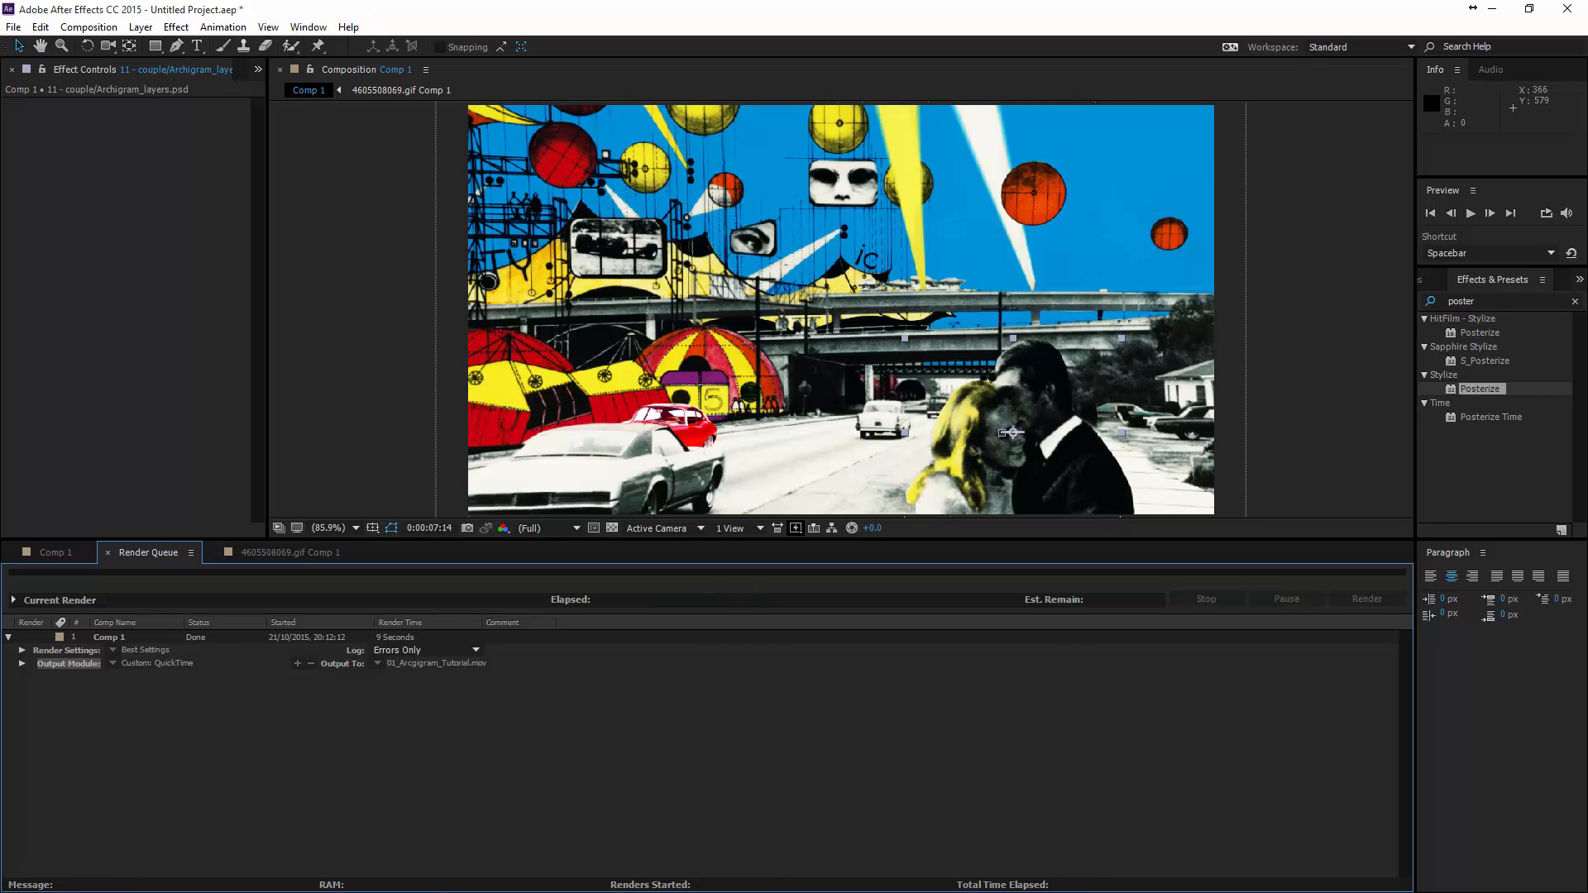
- Open the Video_Out folder from the finished render's output details and watch 01_Arcgigram_Tutorial.mov in VLC media player, closing the player at the end
click(22, 663)
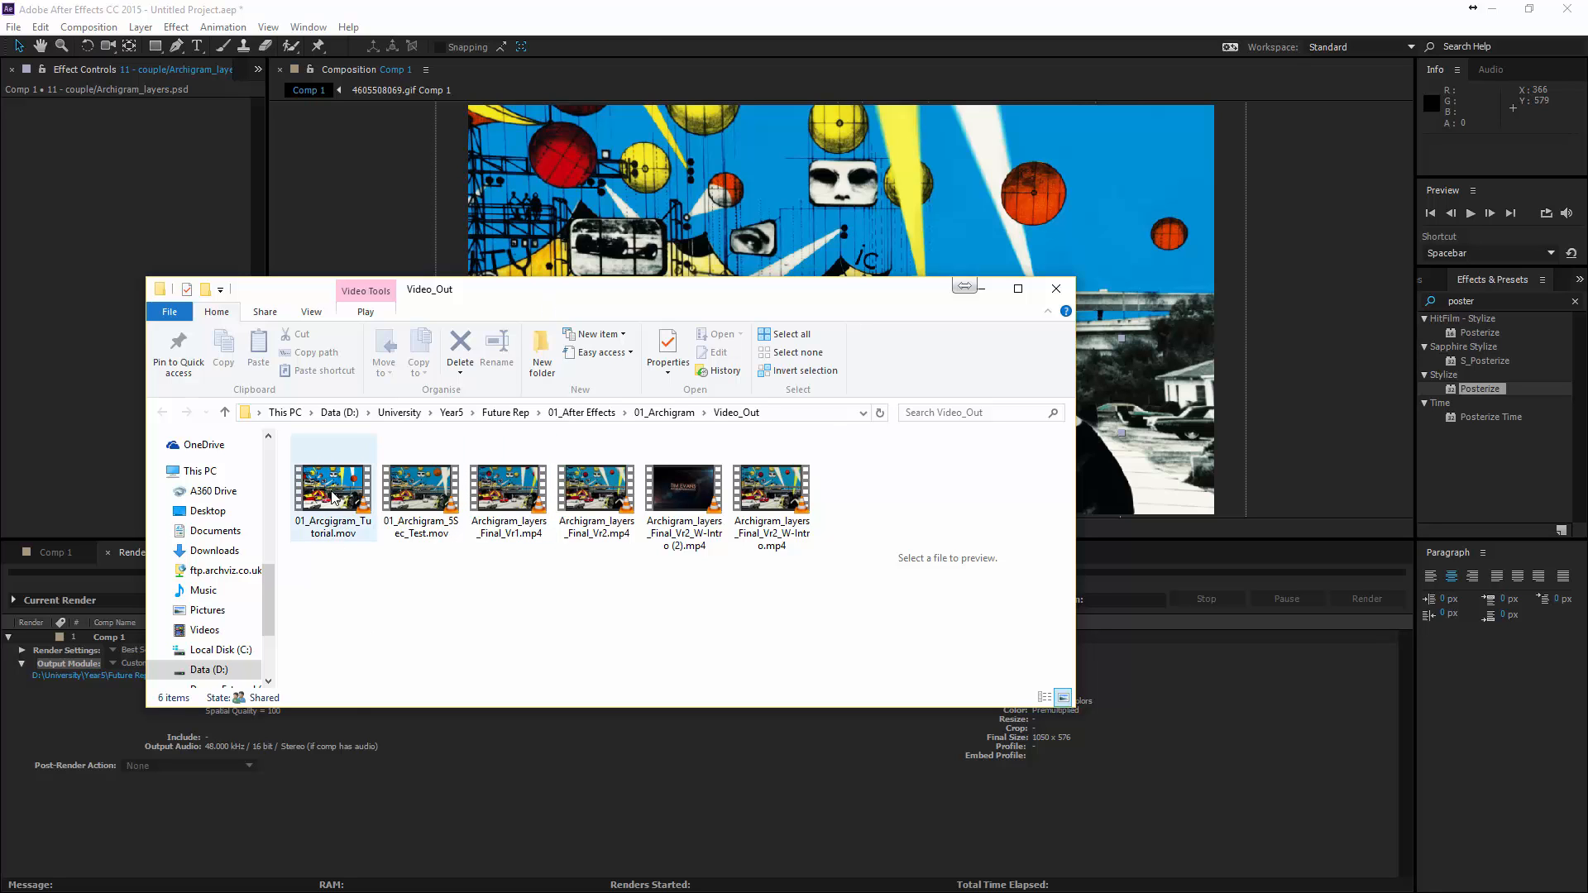
right_click(332, 495)
click(333, 509)
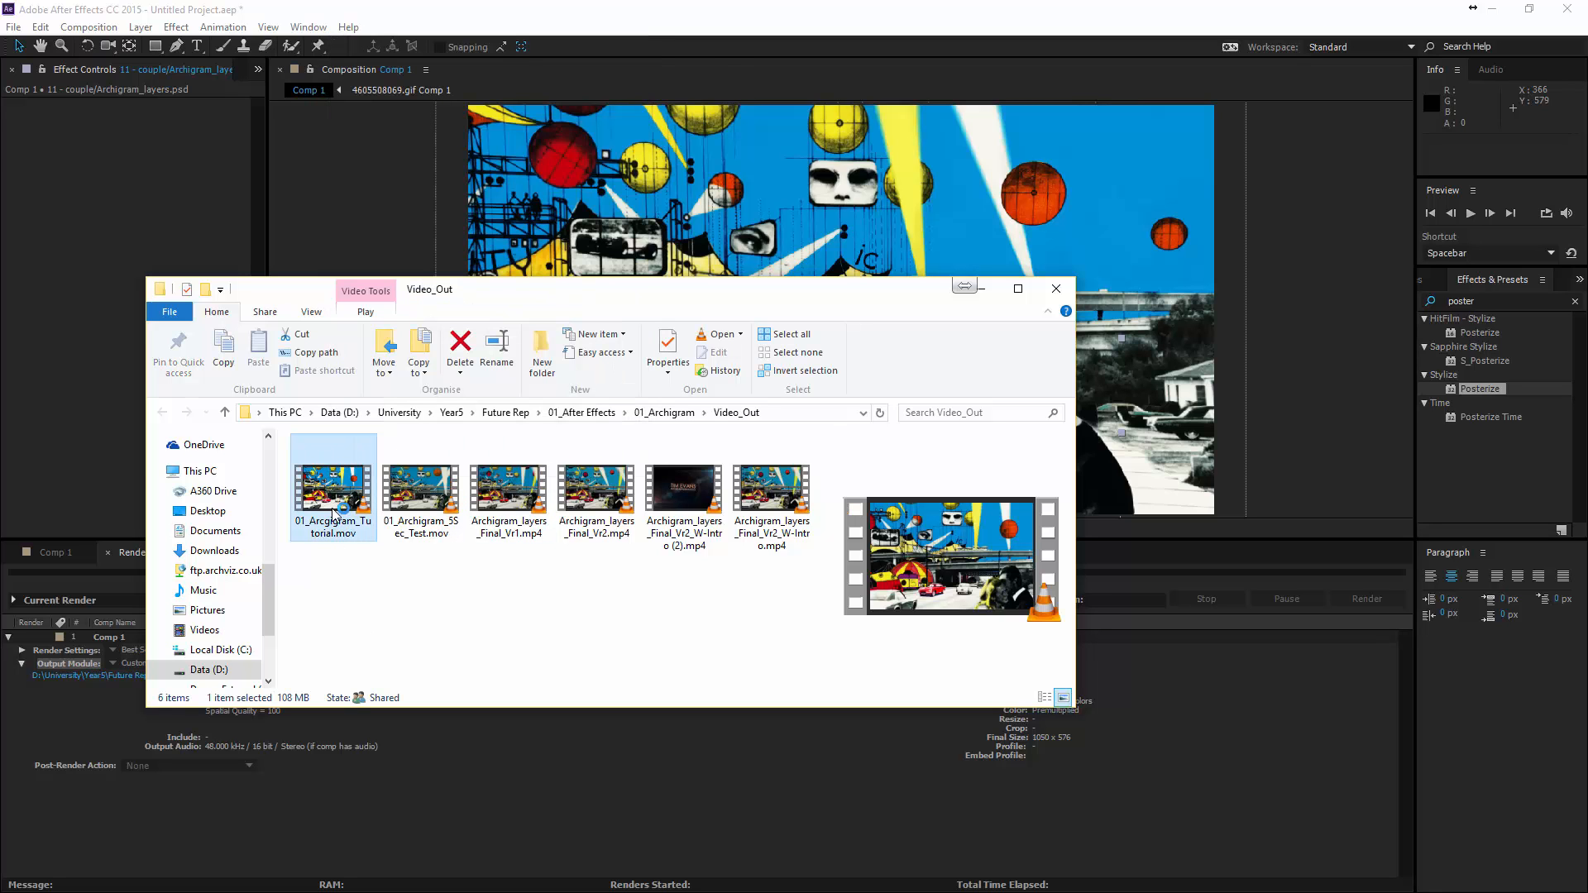
drag(0, 66, 560, 3)
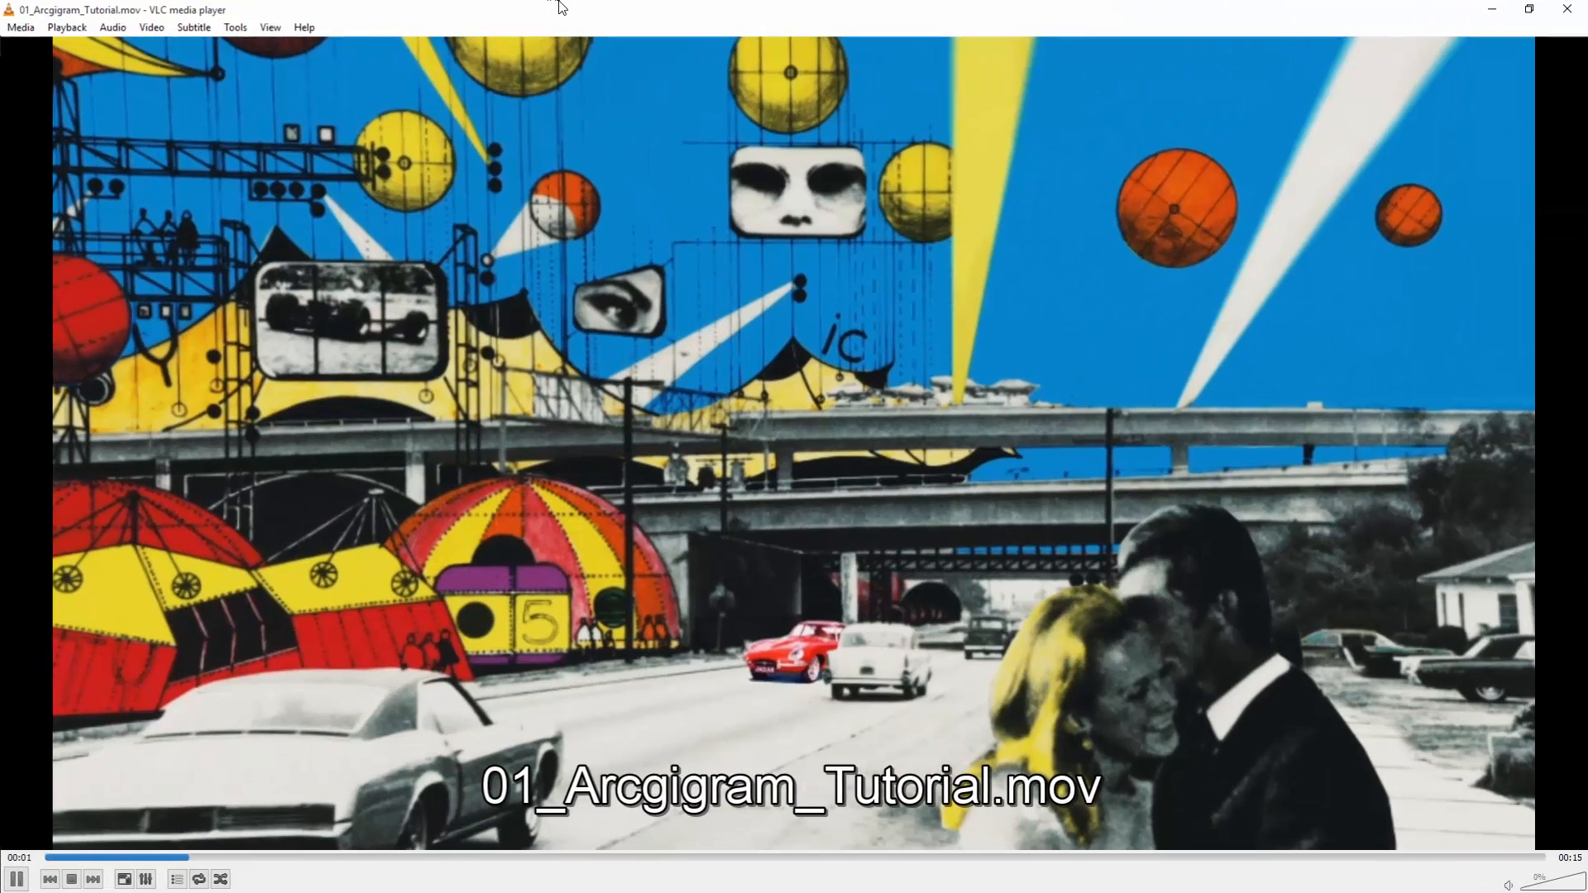
double_click(612, 493)
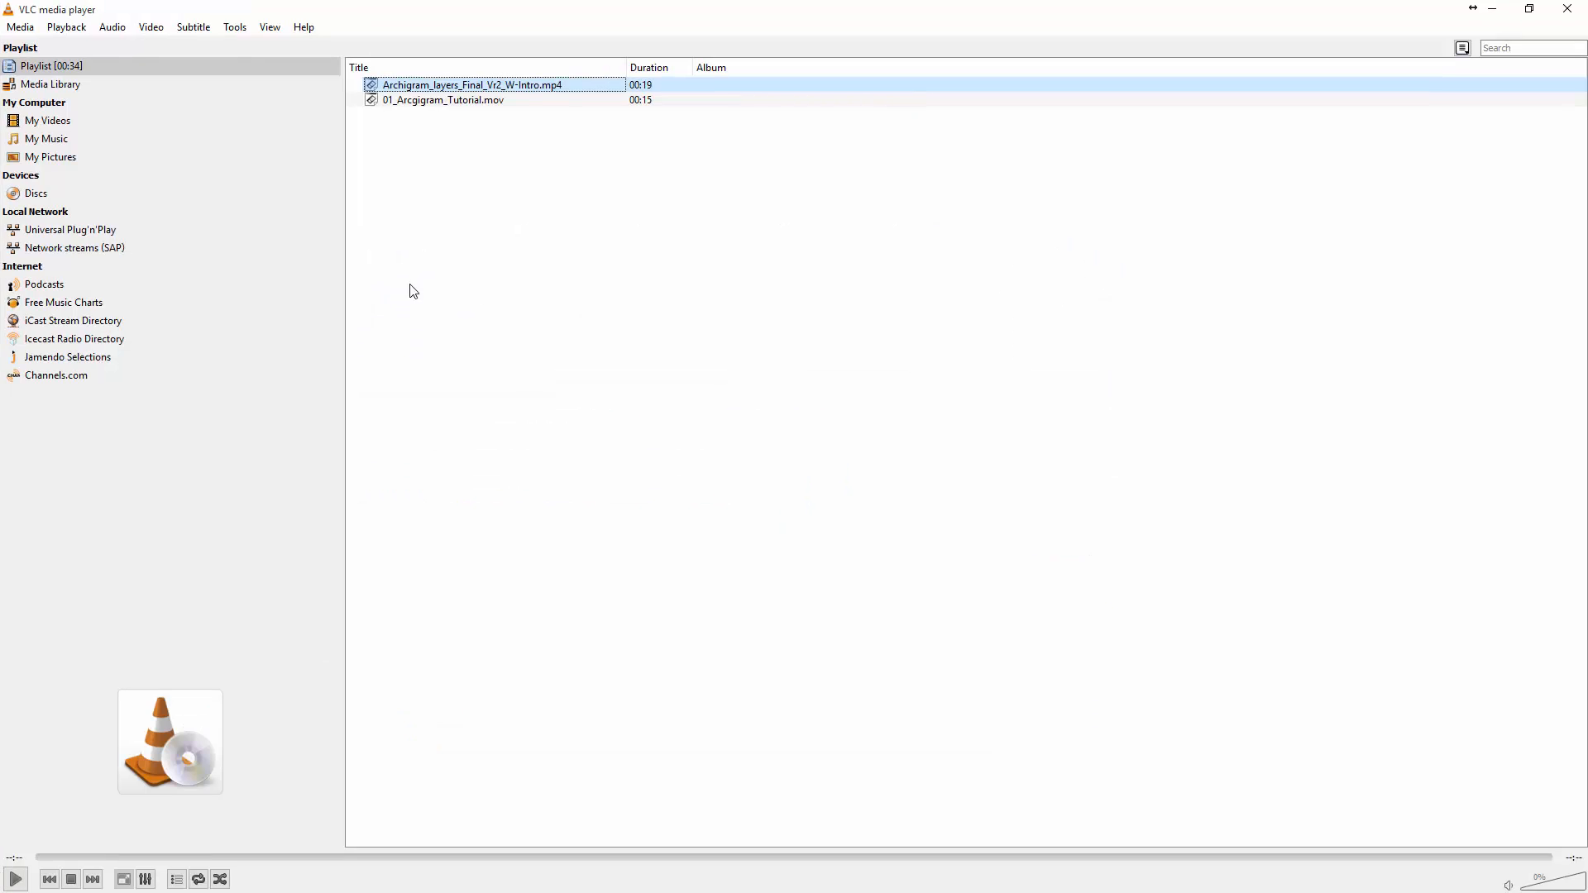
click(1568, 12)
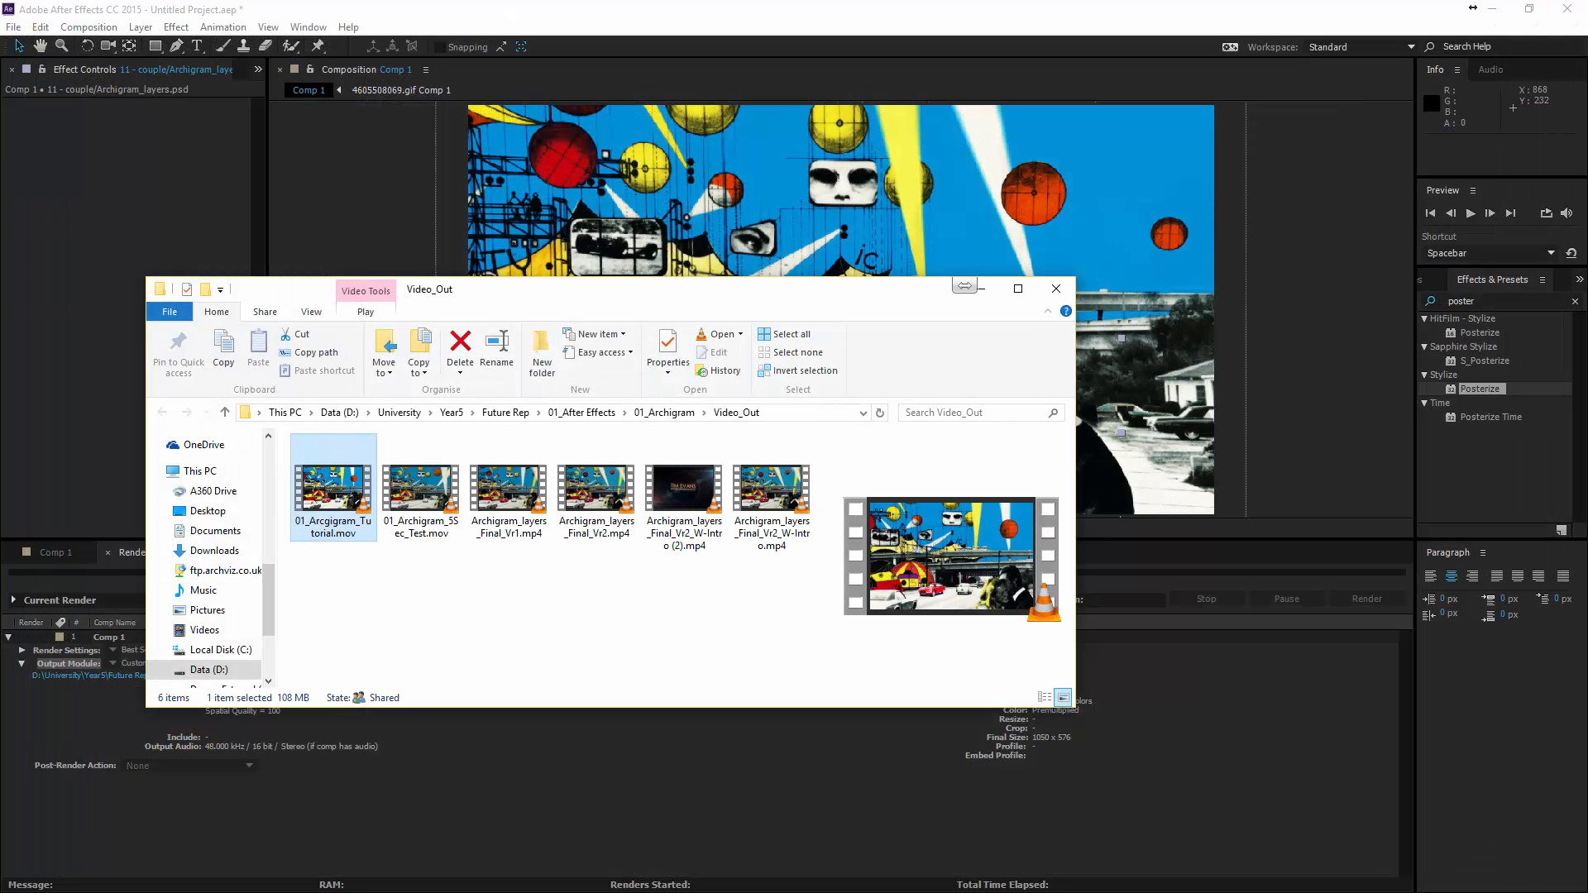